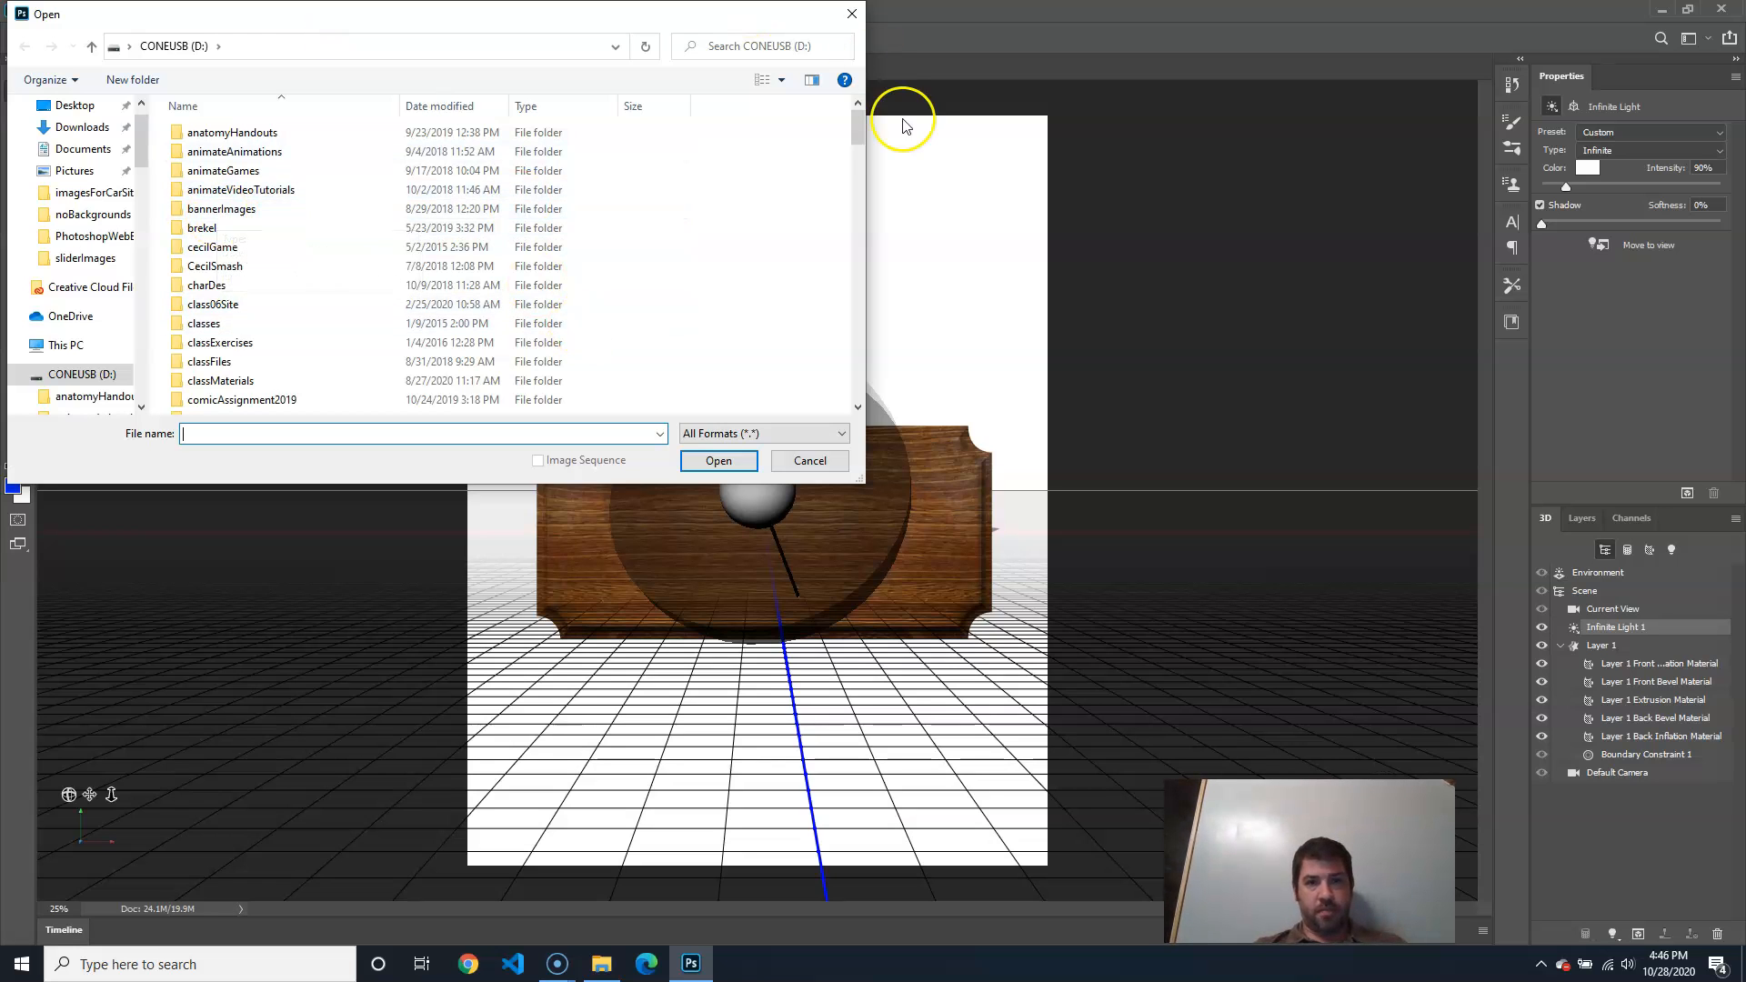
Import yourMesh.obj from the CONEUSB (D:) drive as a separate 3D layer, accepting the proposed scene size in millimeters
{"action": "left_click_drag", "start_coordinate": [856, 134], "coordinate": [787, 561]}
{"action": "left_click_drag", "start_coordinate": [835, 473], "coordinate": [850, 426]}
{"action": "left_click", "coordinate": [300, 403]}
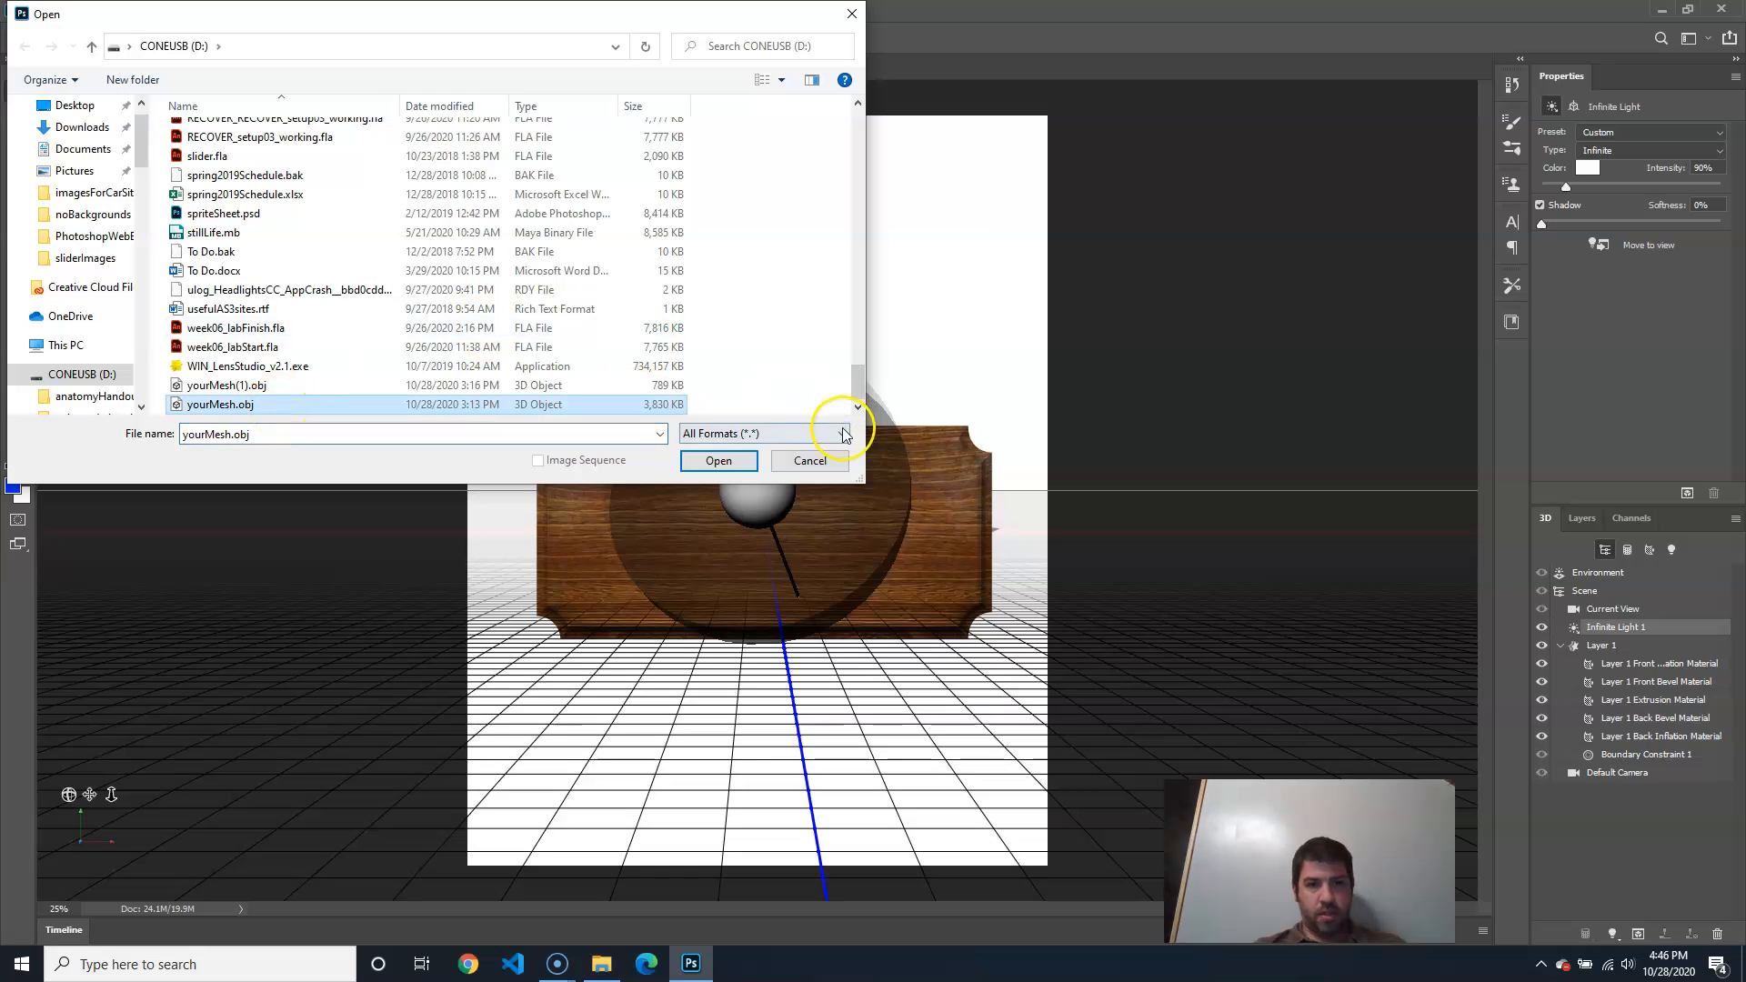
{"action": "left_click", "coordinate": [702, 464]}
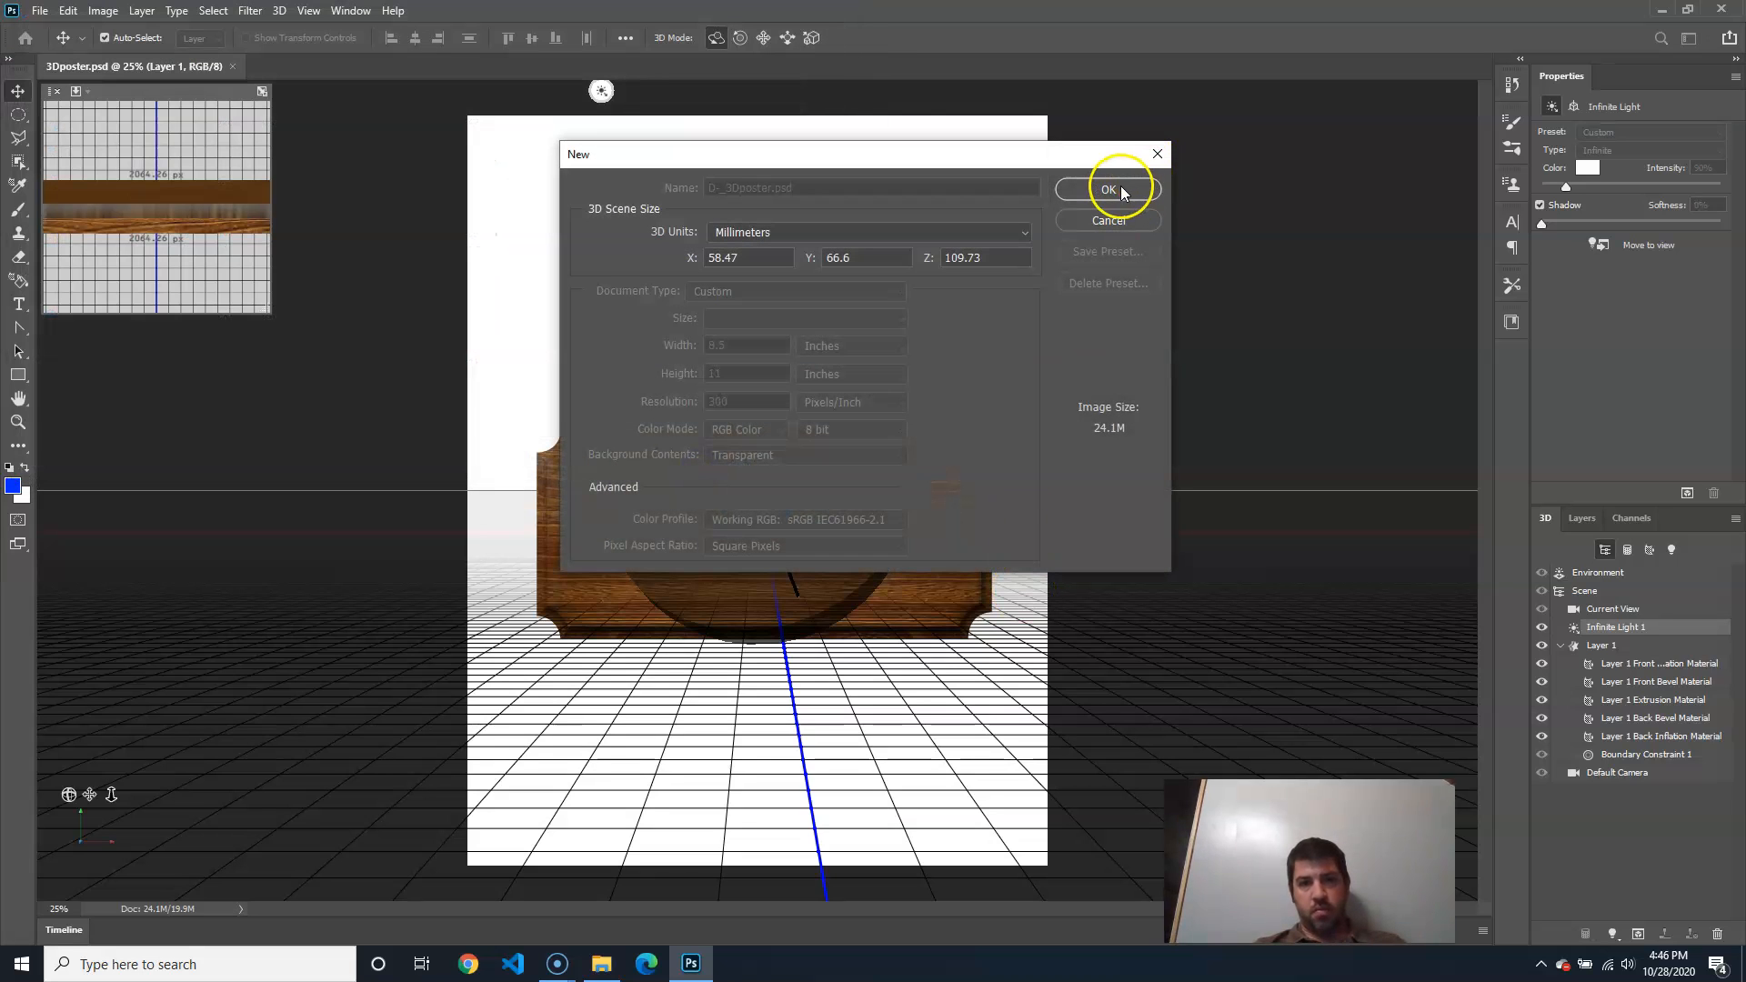
{"action": "left_click", "coordinate": [1107, 190]}
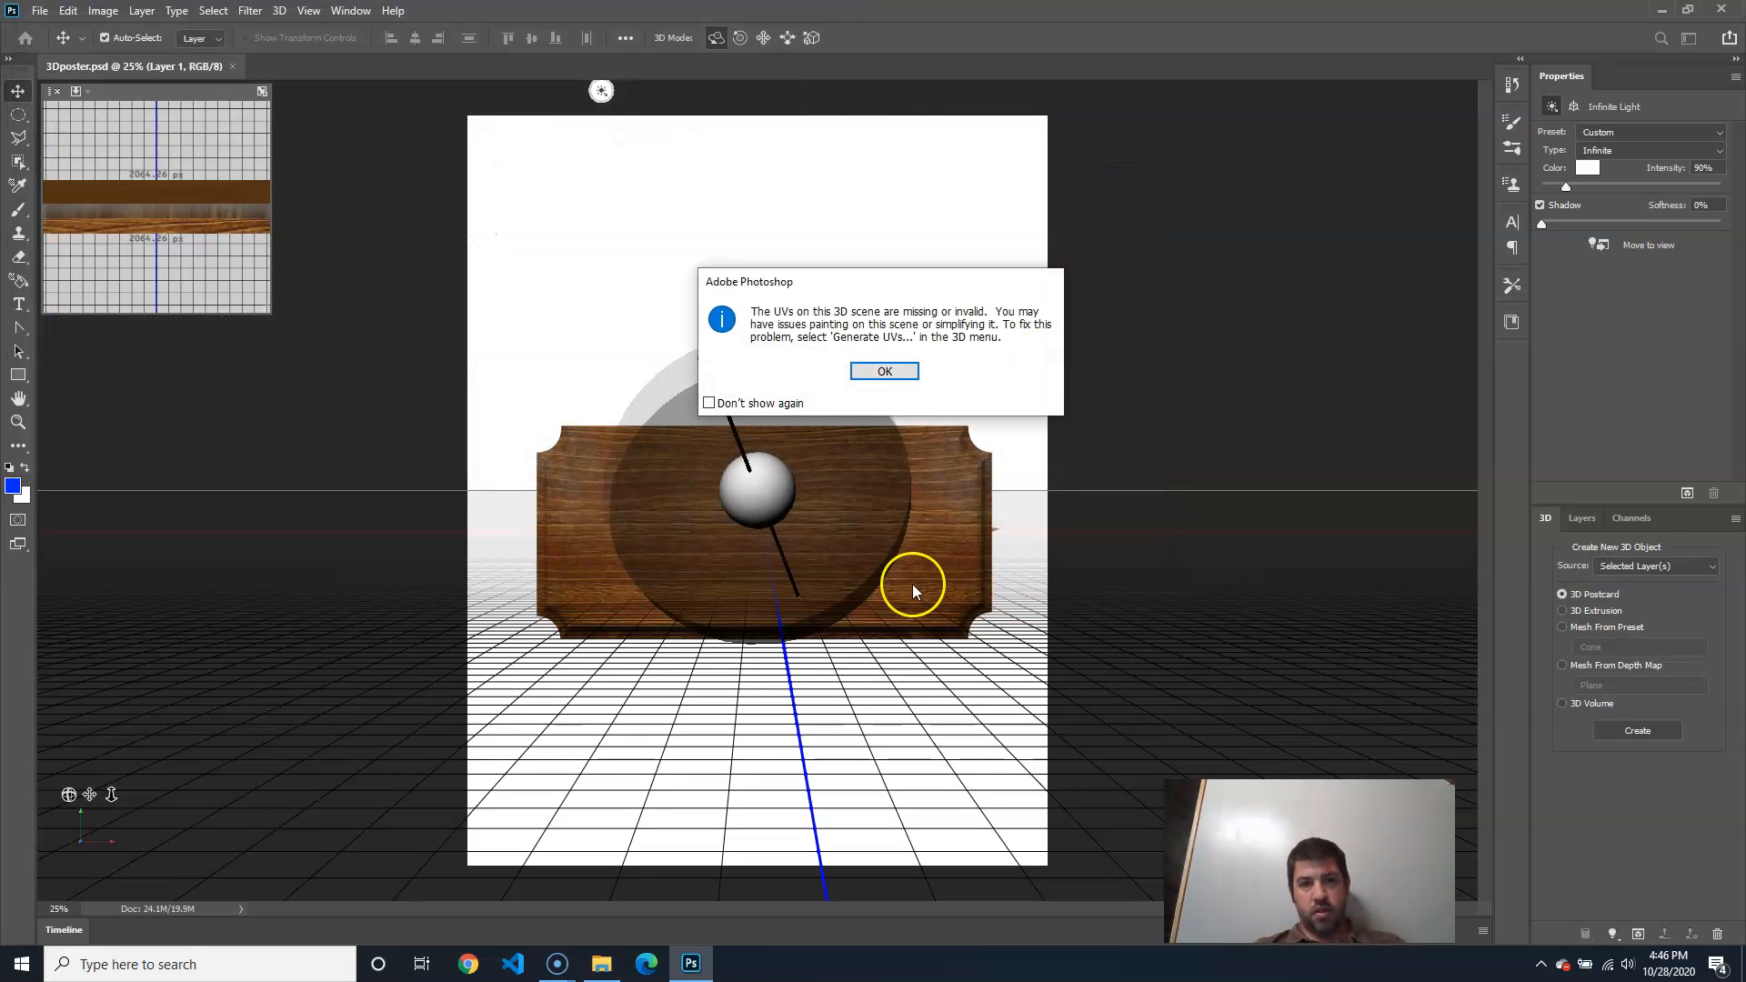
{"action": "left_click", "coordinate": [887, 371]}
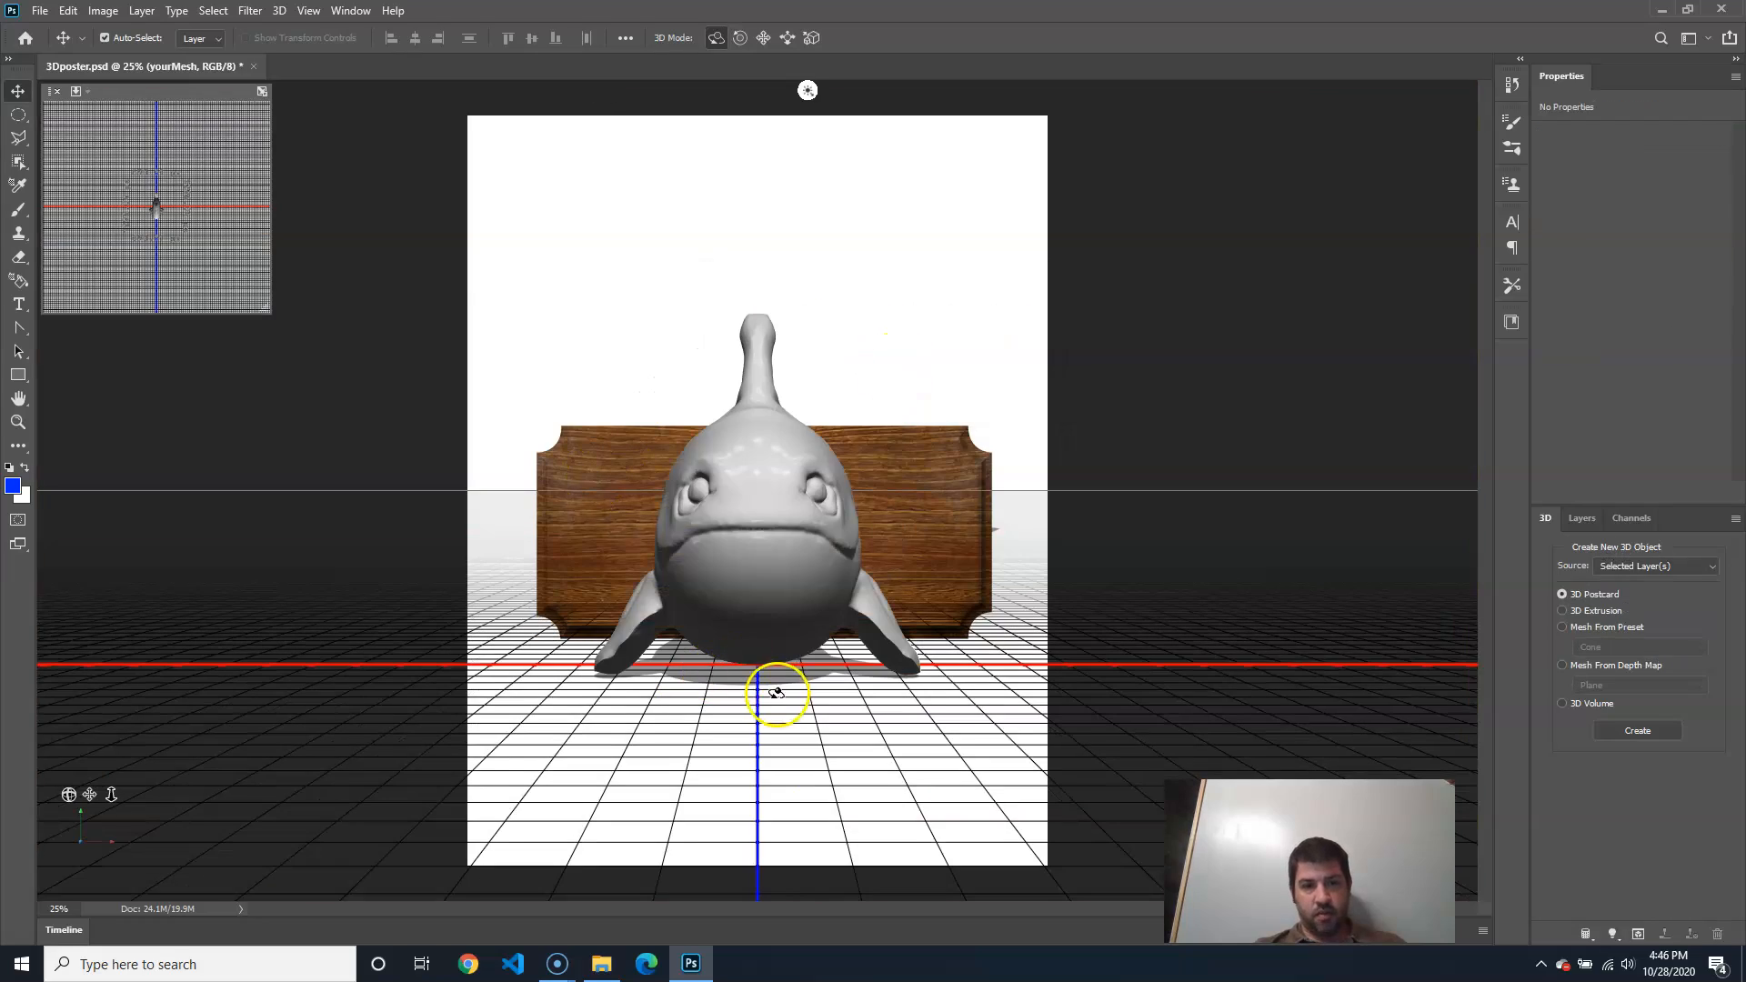
Orbit the camera around the imported fish mesh to inspect it from the side against the wooden plaque
{"action": "left_click_drag", "start_coordinate": [755, 828], "coordinate": [768, 776]}
{"action": "left_click", "coordinate": [749, 539]}
{"action": "mouse_move", "coordinate": [714, 565]}
{"action": "left_mouse_down"}
{"action": "mouse_move", "coordinate": [820, 573]}
{"action": "mouse_move", "coordinate": [686, 567]}
{"action": "left_mouse_up"}
{"action": "mouse_move", "coordinate": [662, 703]}
{"action": "left_mouse_down"}
{"action": "mouse_move", "coordinate": [704, 703]}
{"action": "mouse_move", "coordinate": [671, 703]}
{"action": "left_mouse_up"}
{"action": "left_click_drag", "start_coordinate": [750, 746], "coordinate": [622, 710]}
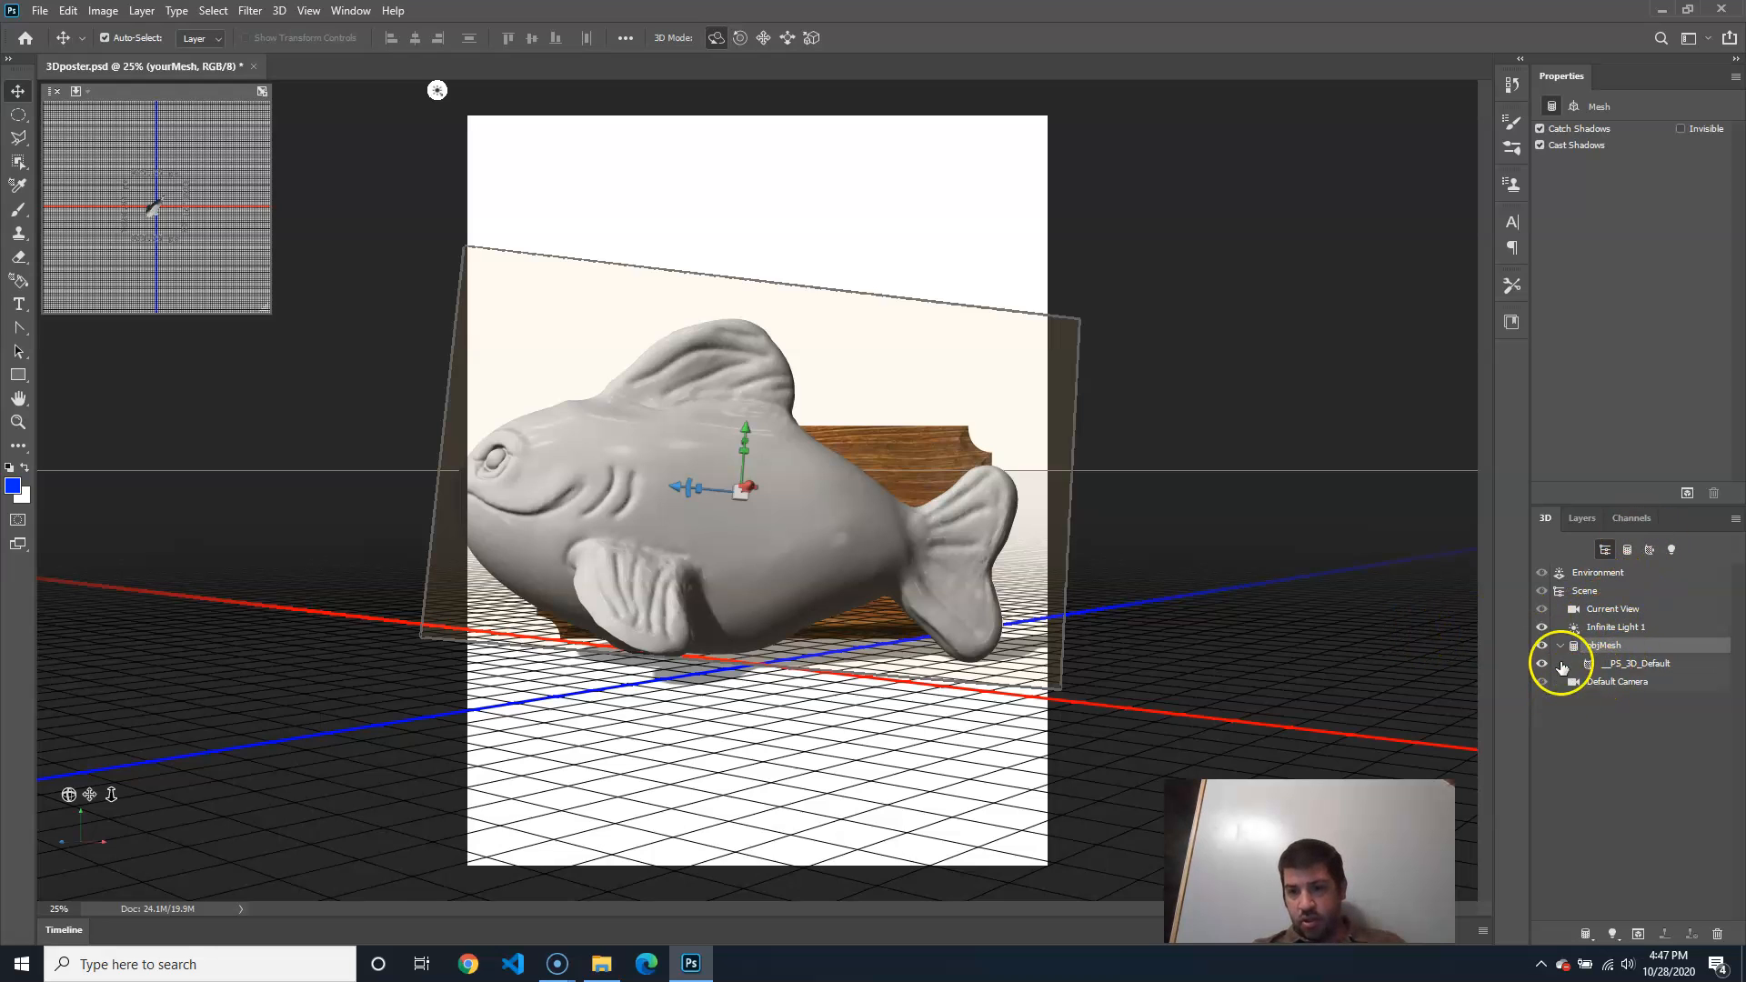
{"action": "left_click", "coordinate": [1102, 482]}
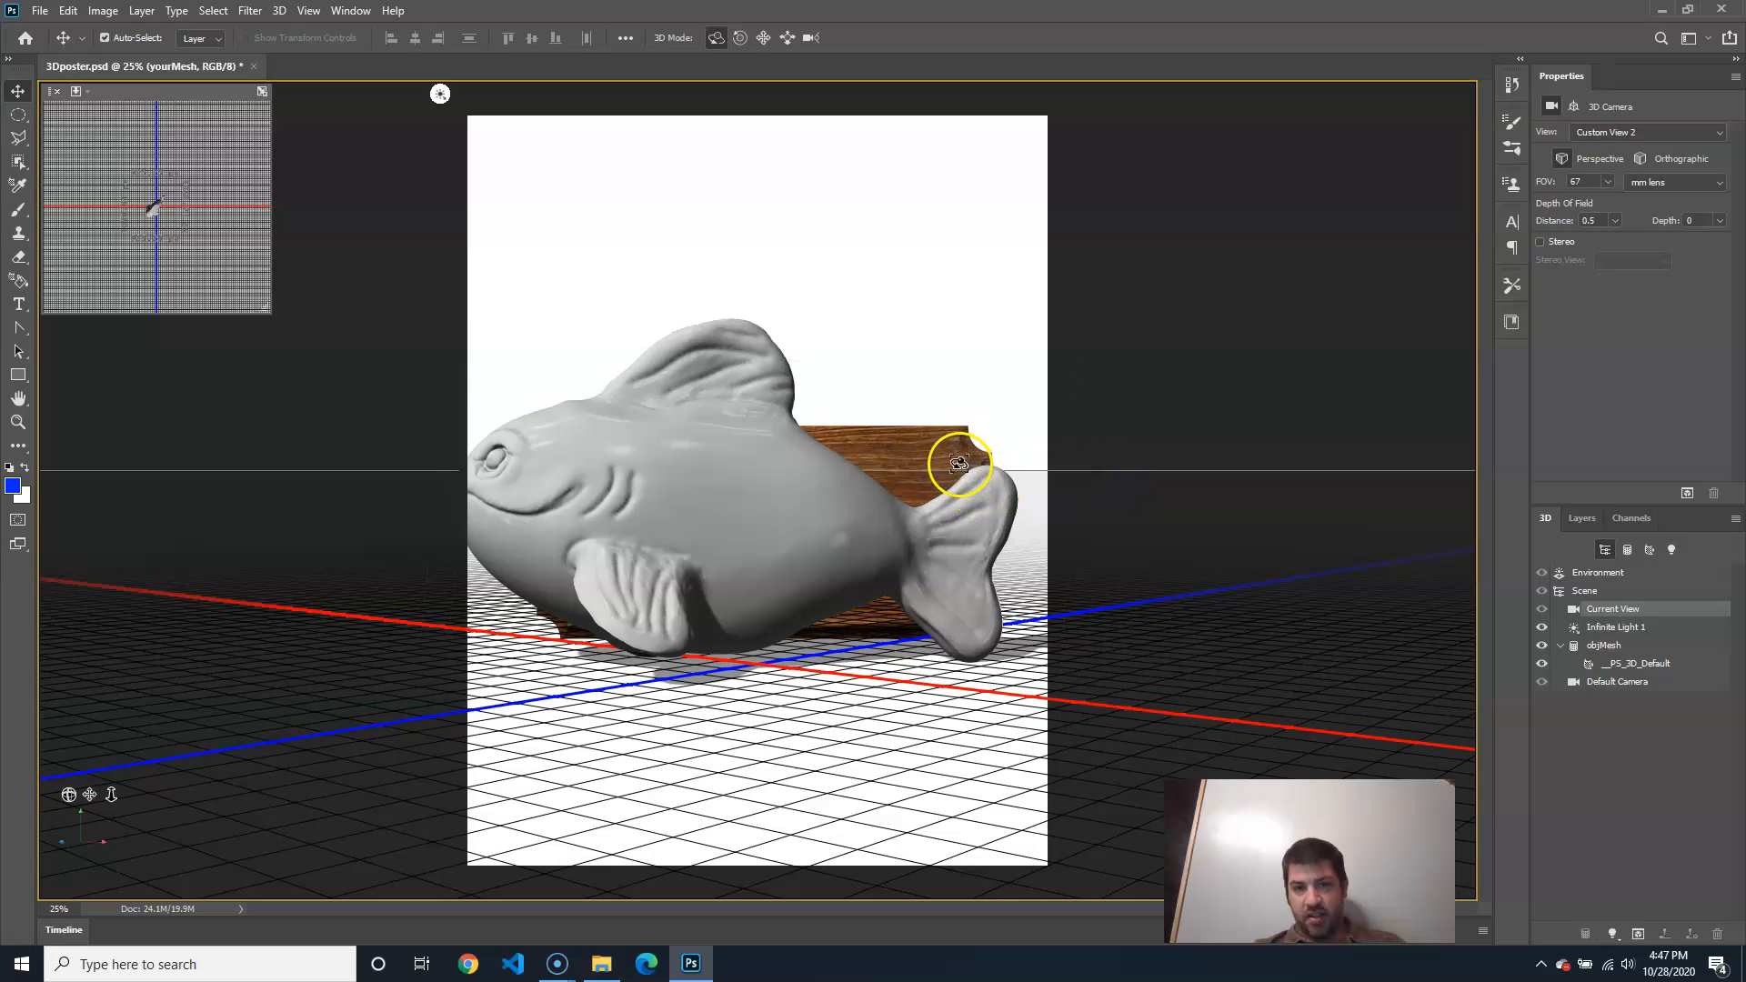
Compare the yourMesh and Layer 1 3D layers by selecting each and orbiting its camera independently of the other
{"action": "left_click", "coordinate": [1582, 518]}
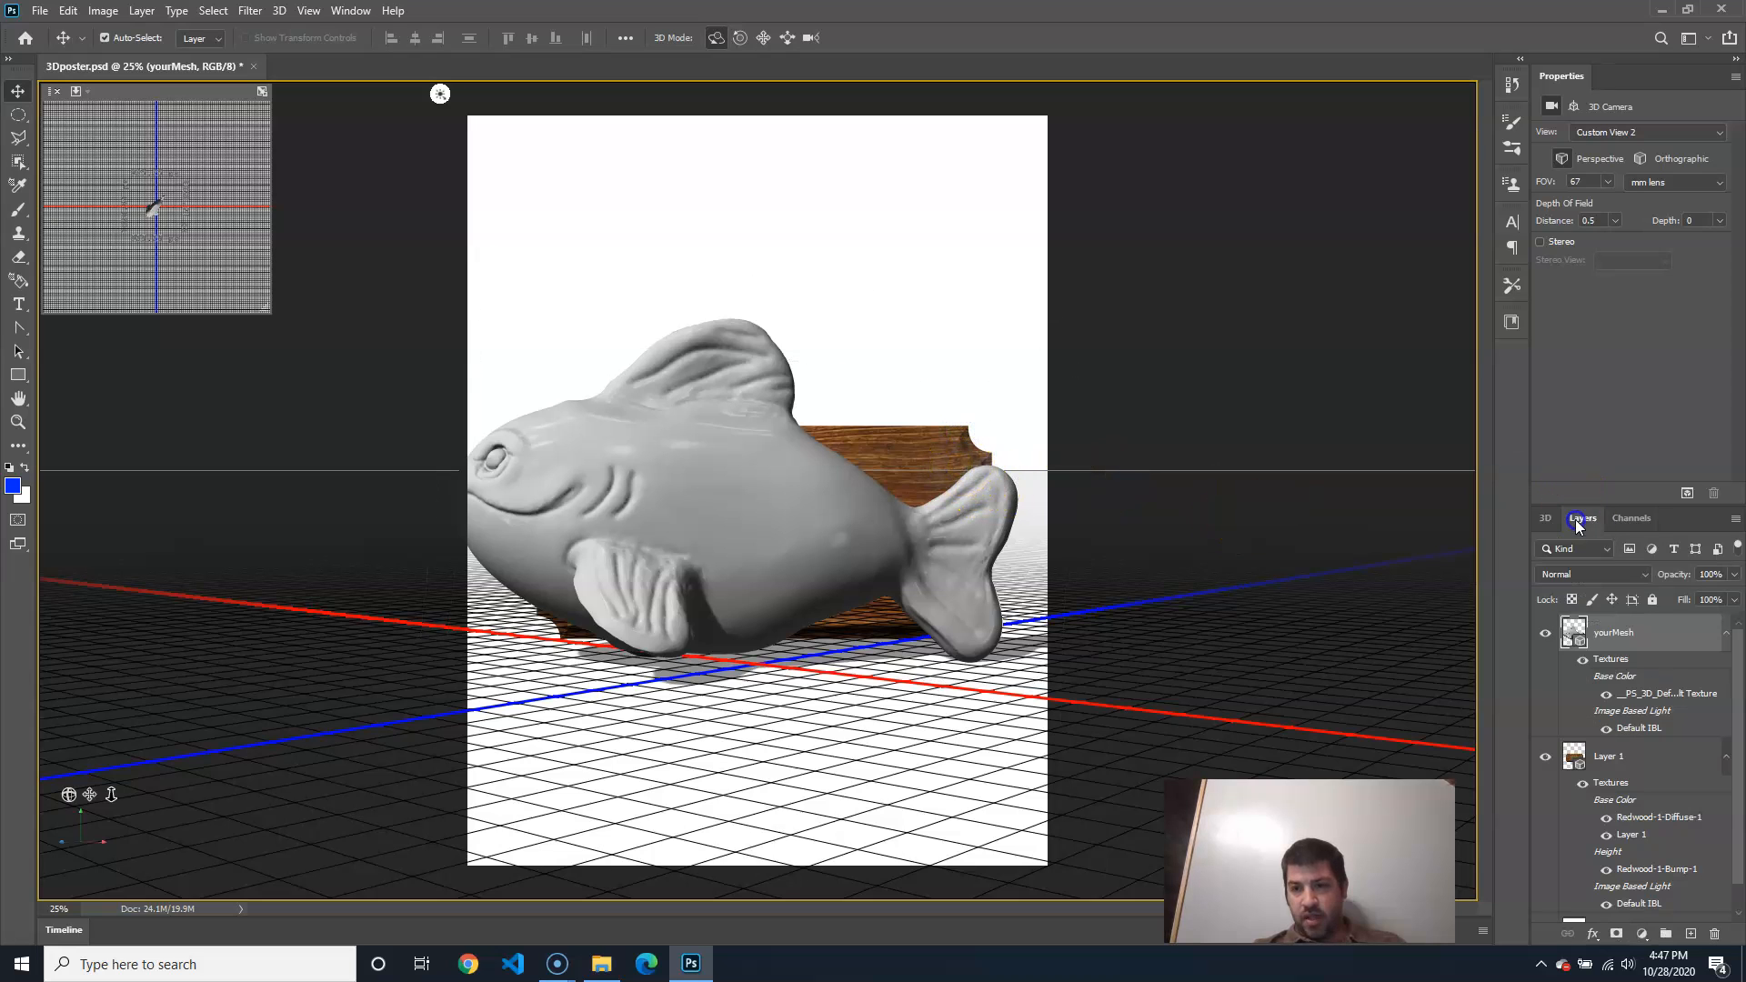
{"action": "left_click", "coordinate": [1616, 757]}
{"action": "left_click", "coordinate": [1605, 627]}
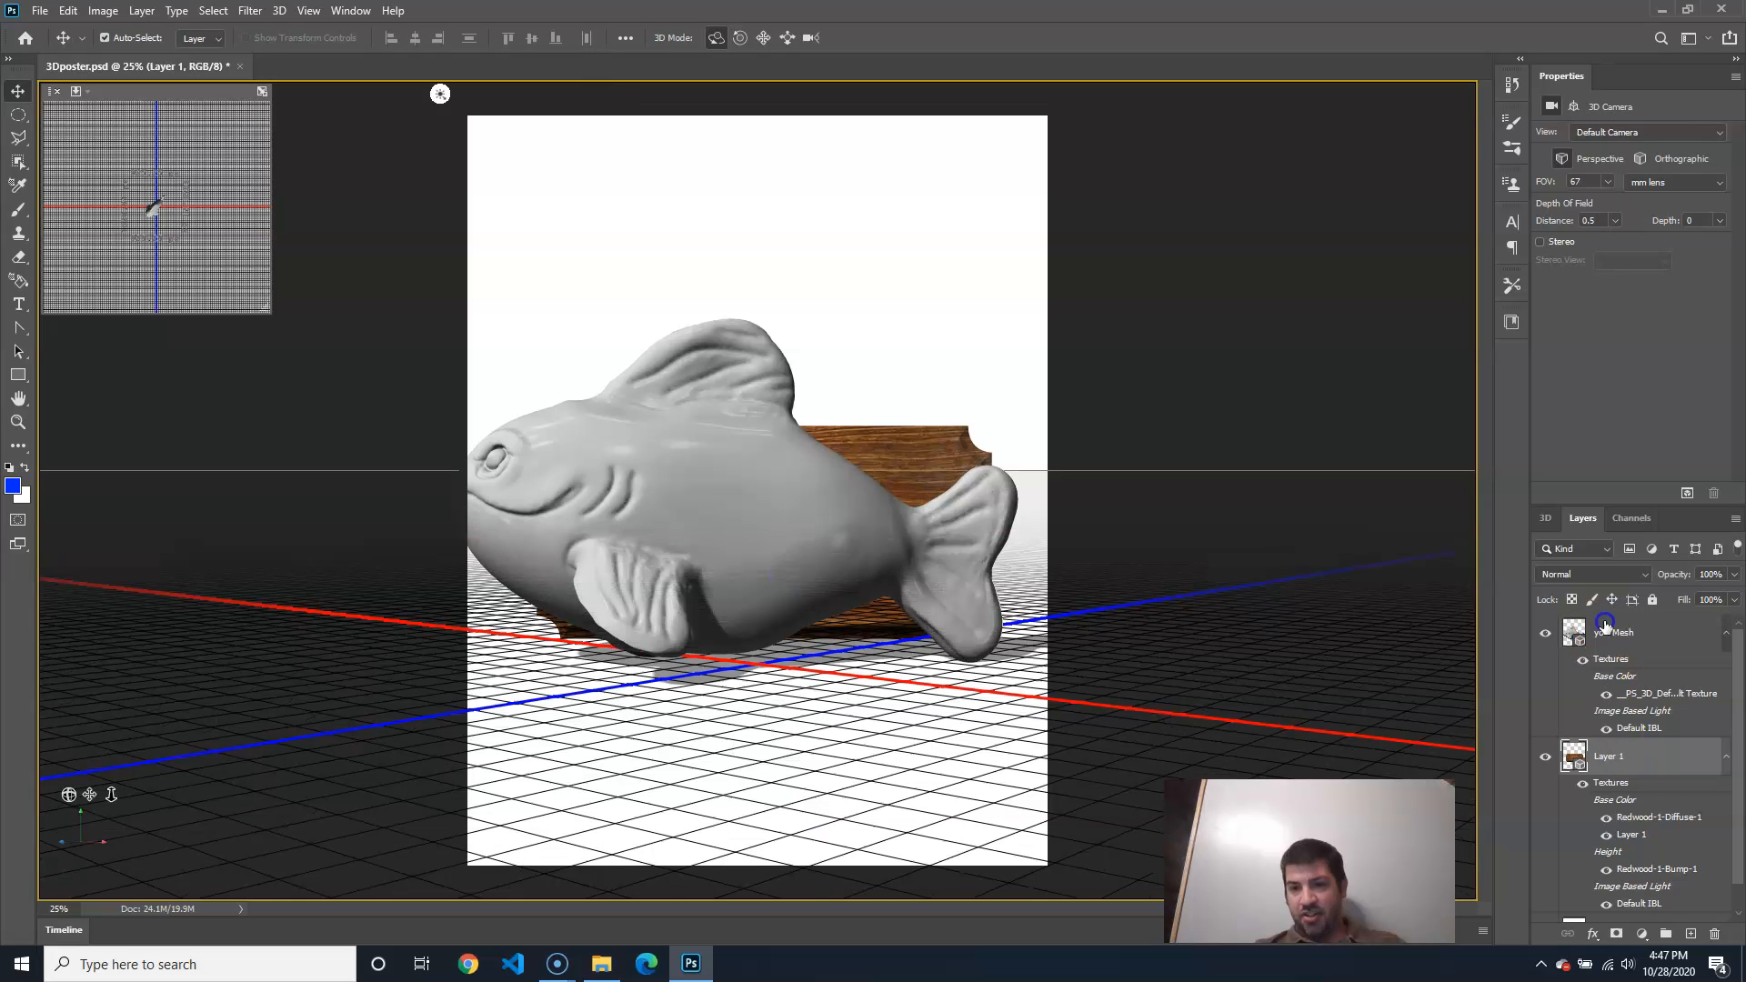
{"action": "left_click", "coordinate": [1607, 760]}
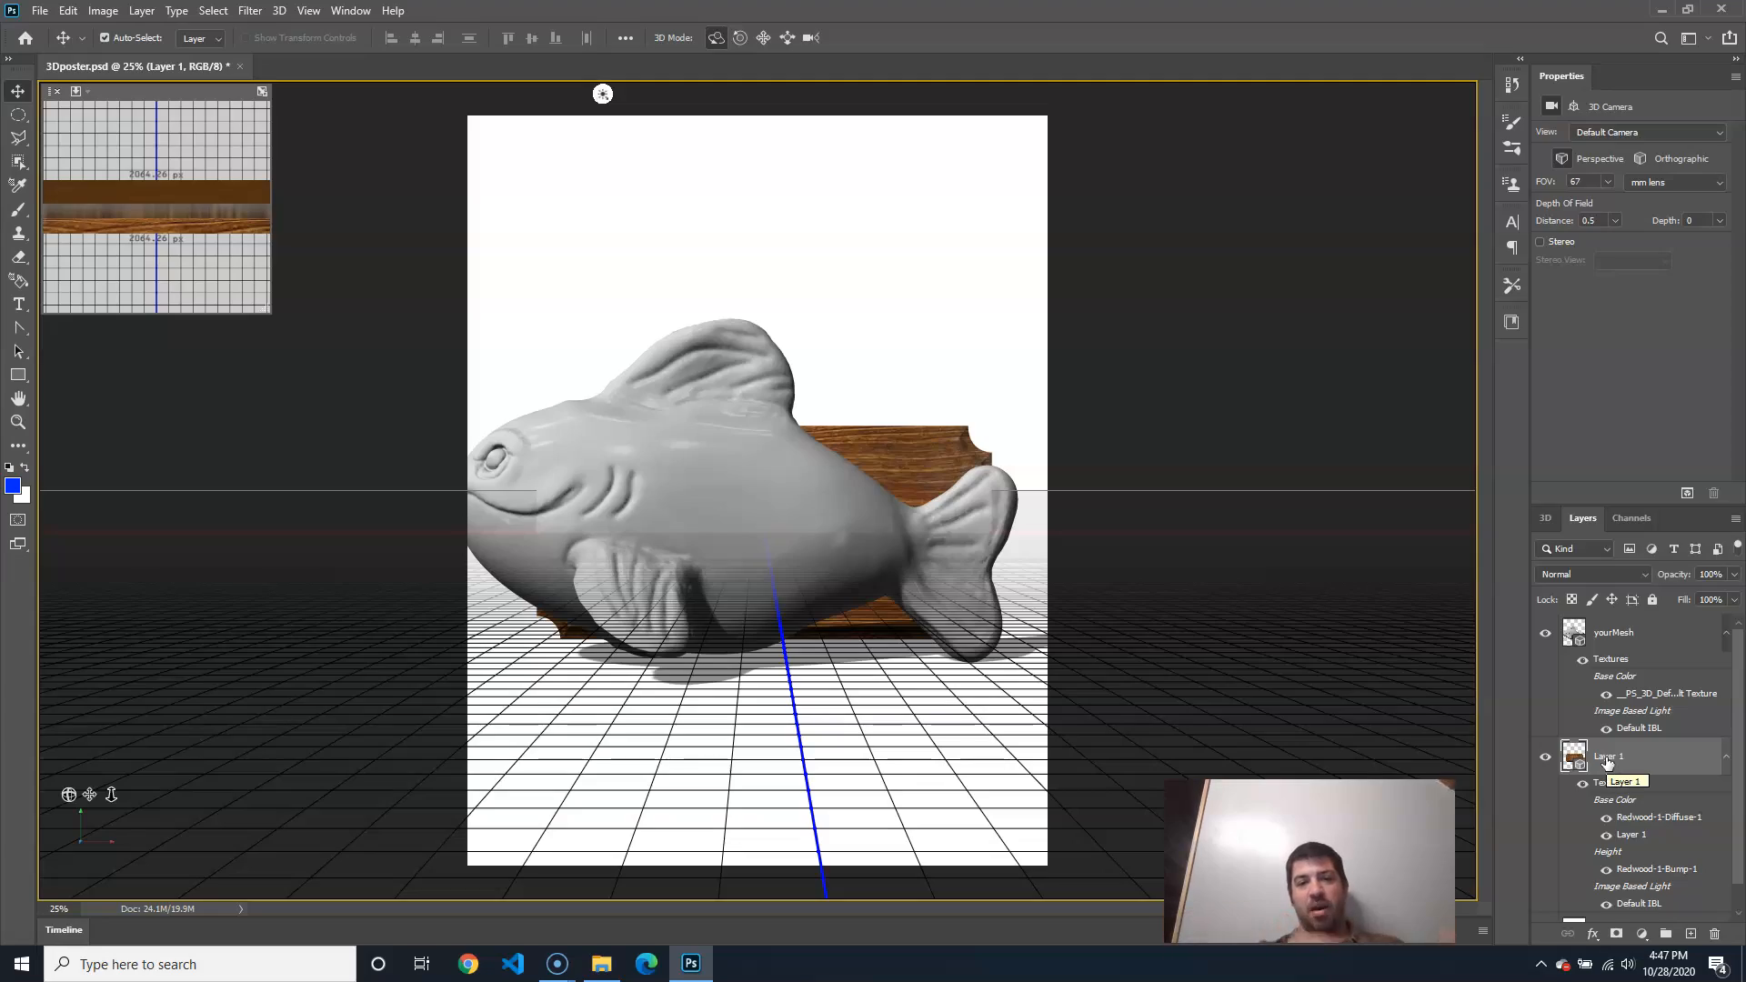
{"action": "left_click_drag", "start_coordinate": [1177, 608], "coordinate": [1143, 625]}
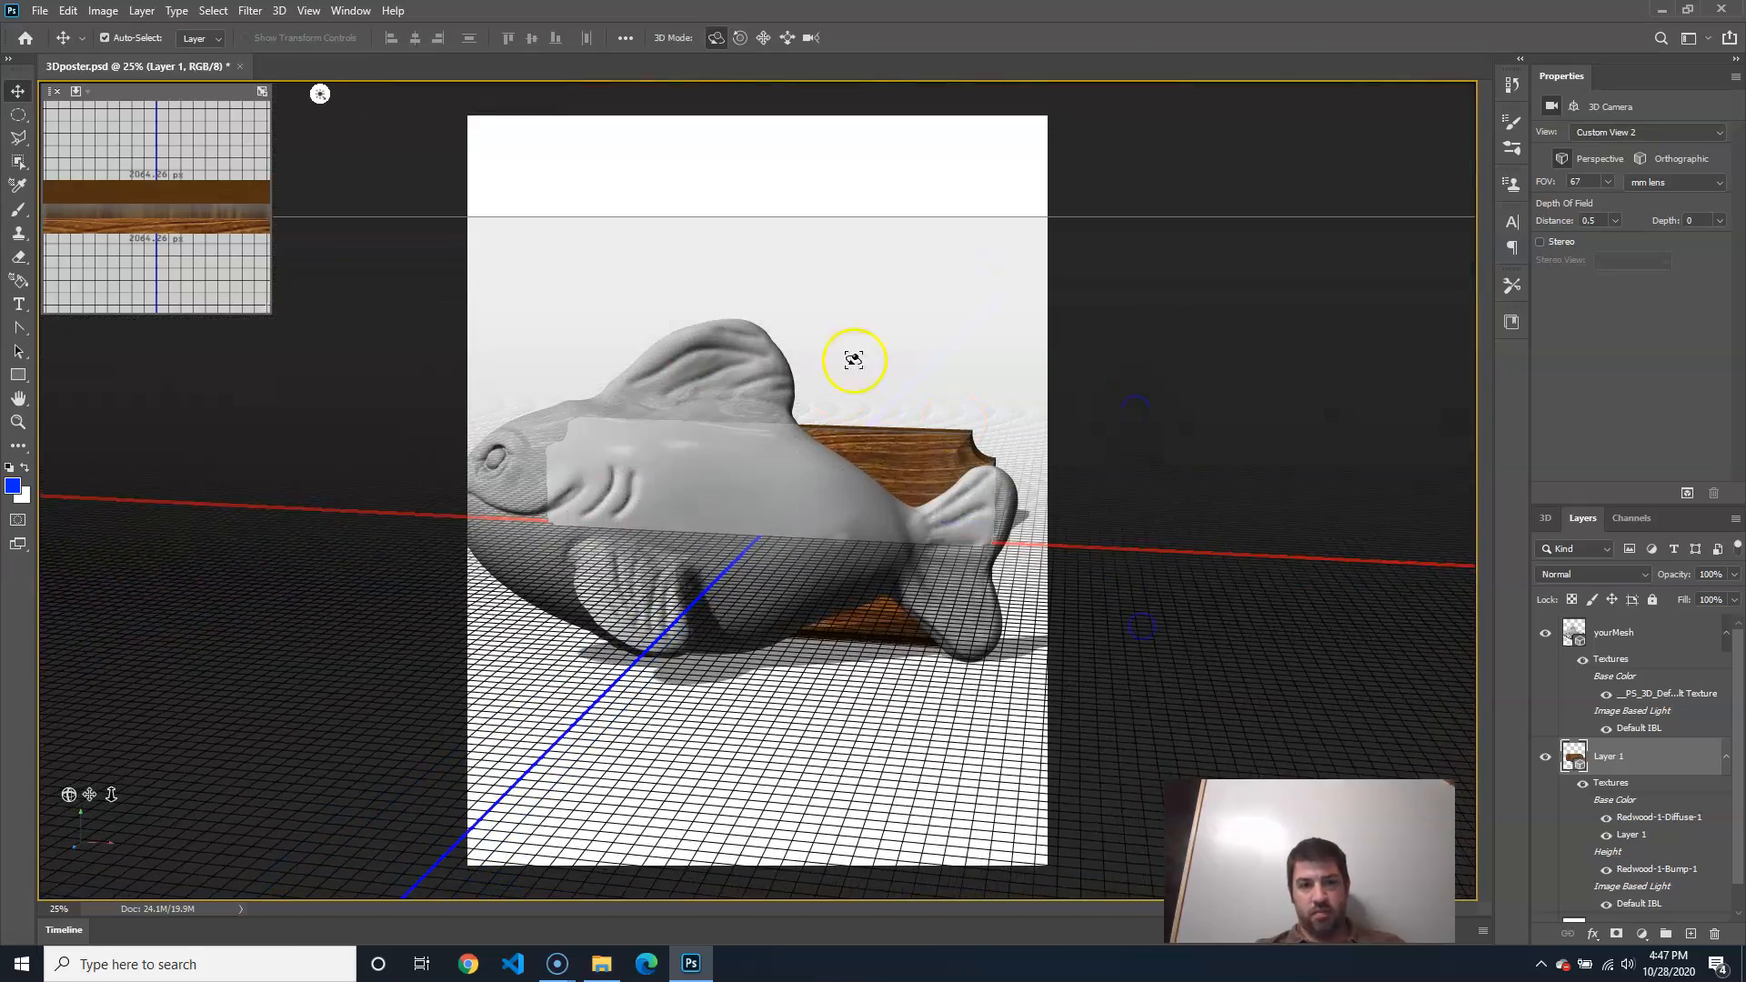
{"action": "left_click", "coordinate": [1092, 160]}
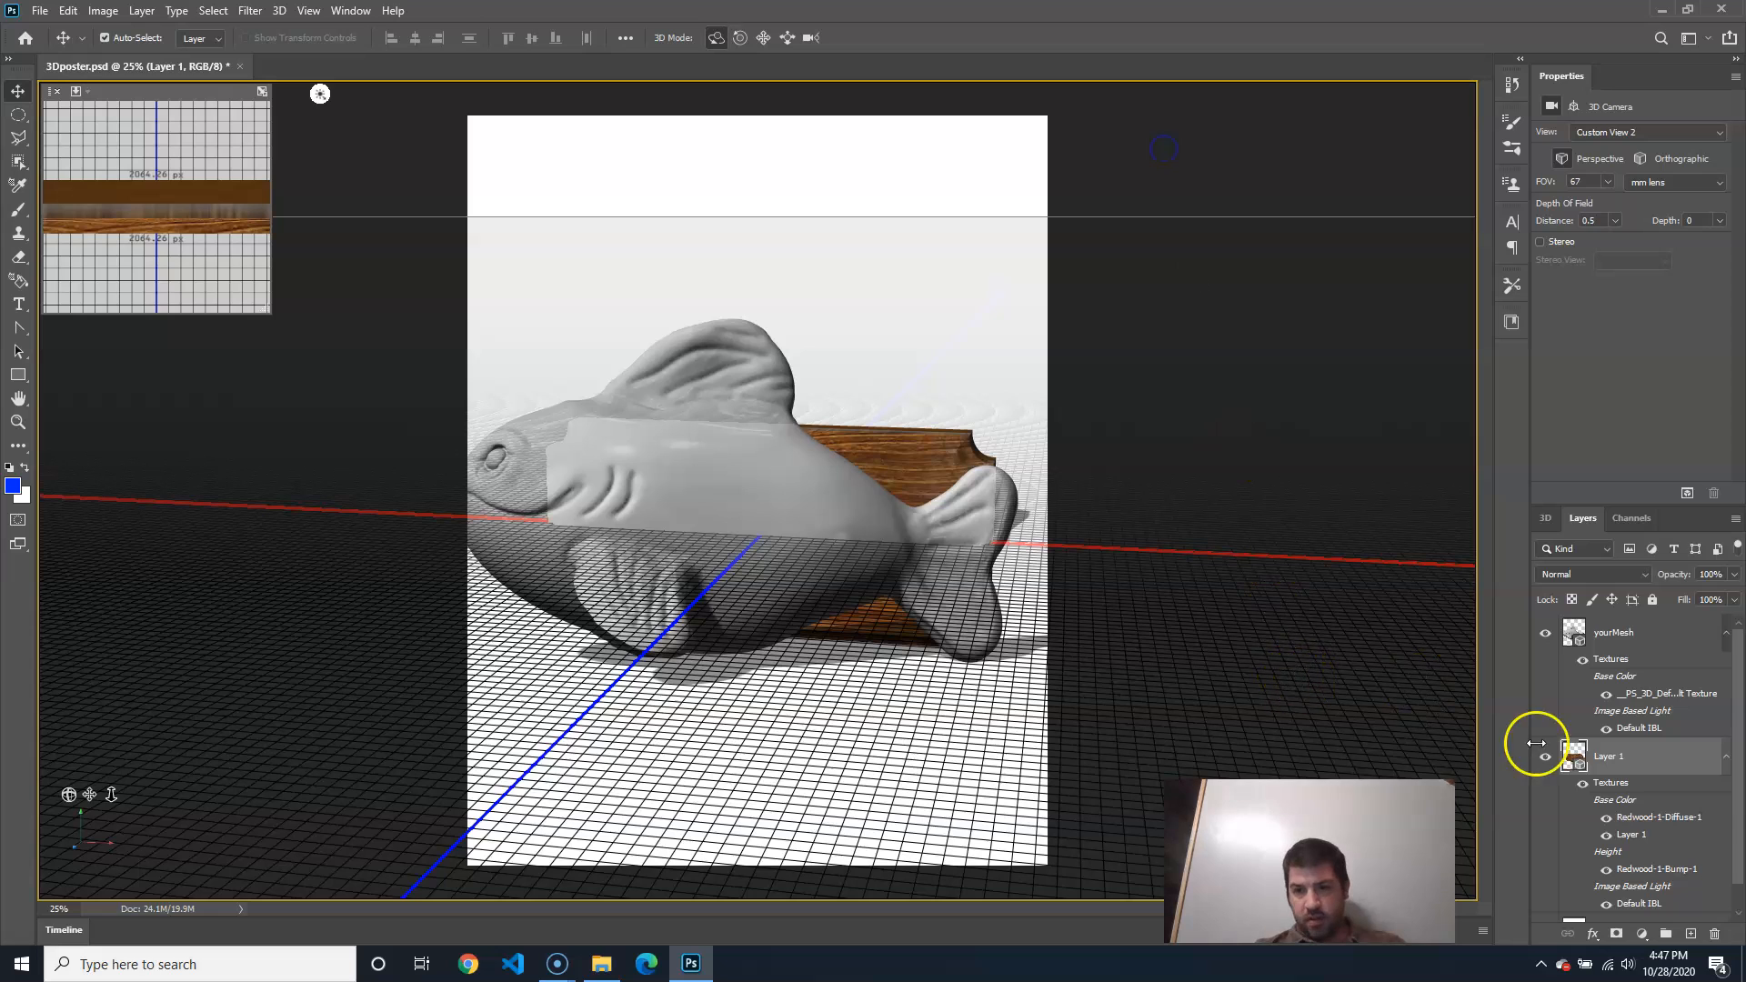
{"action": "left_click", "coordinate": [1599, 635]}
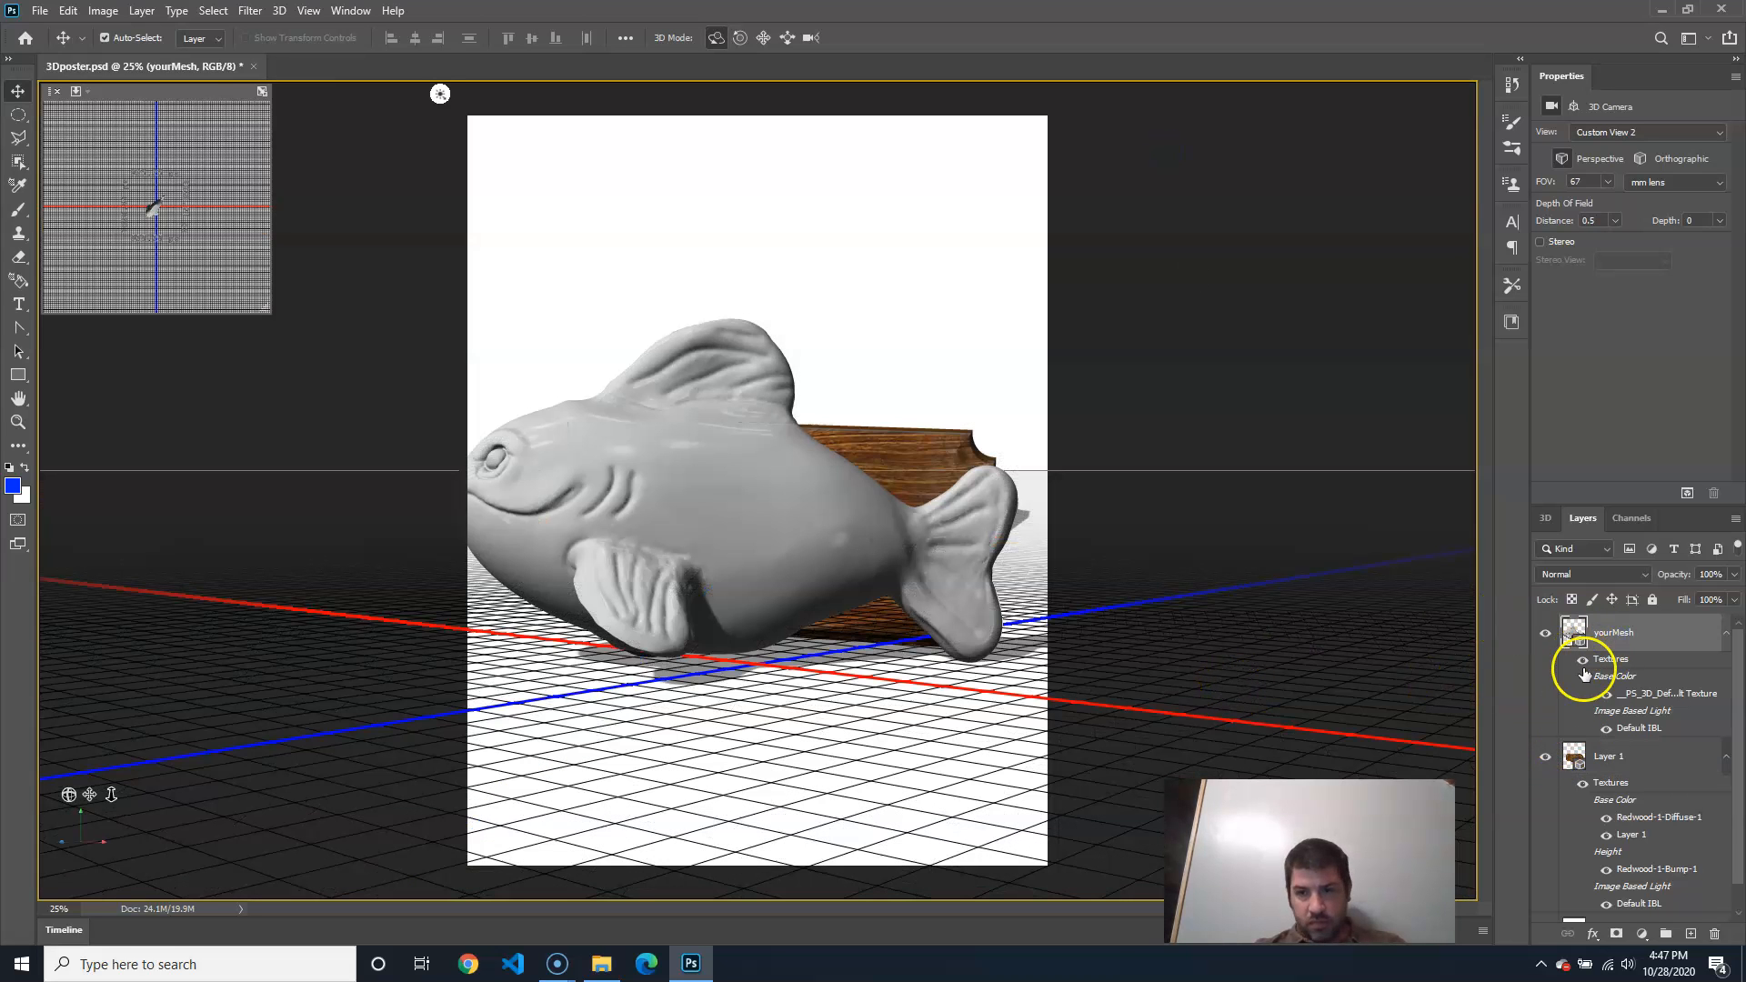
{"action": "left_click", "coordinate": [1546, 517]}
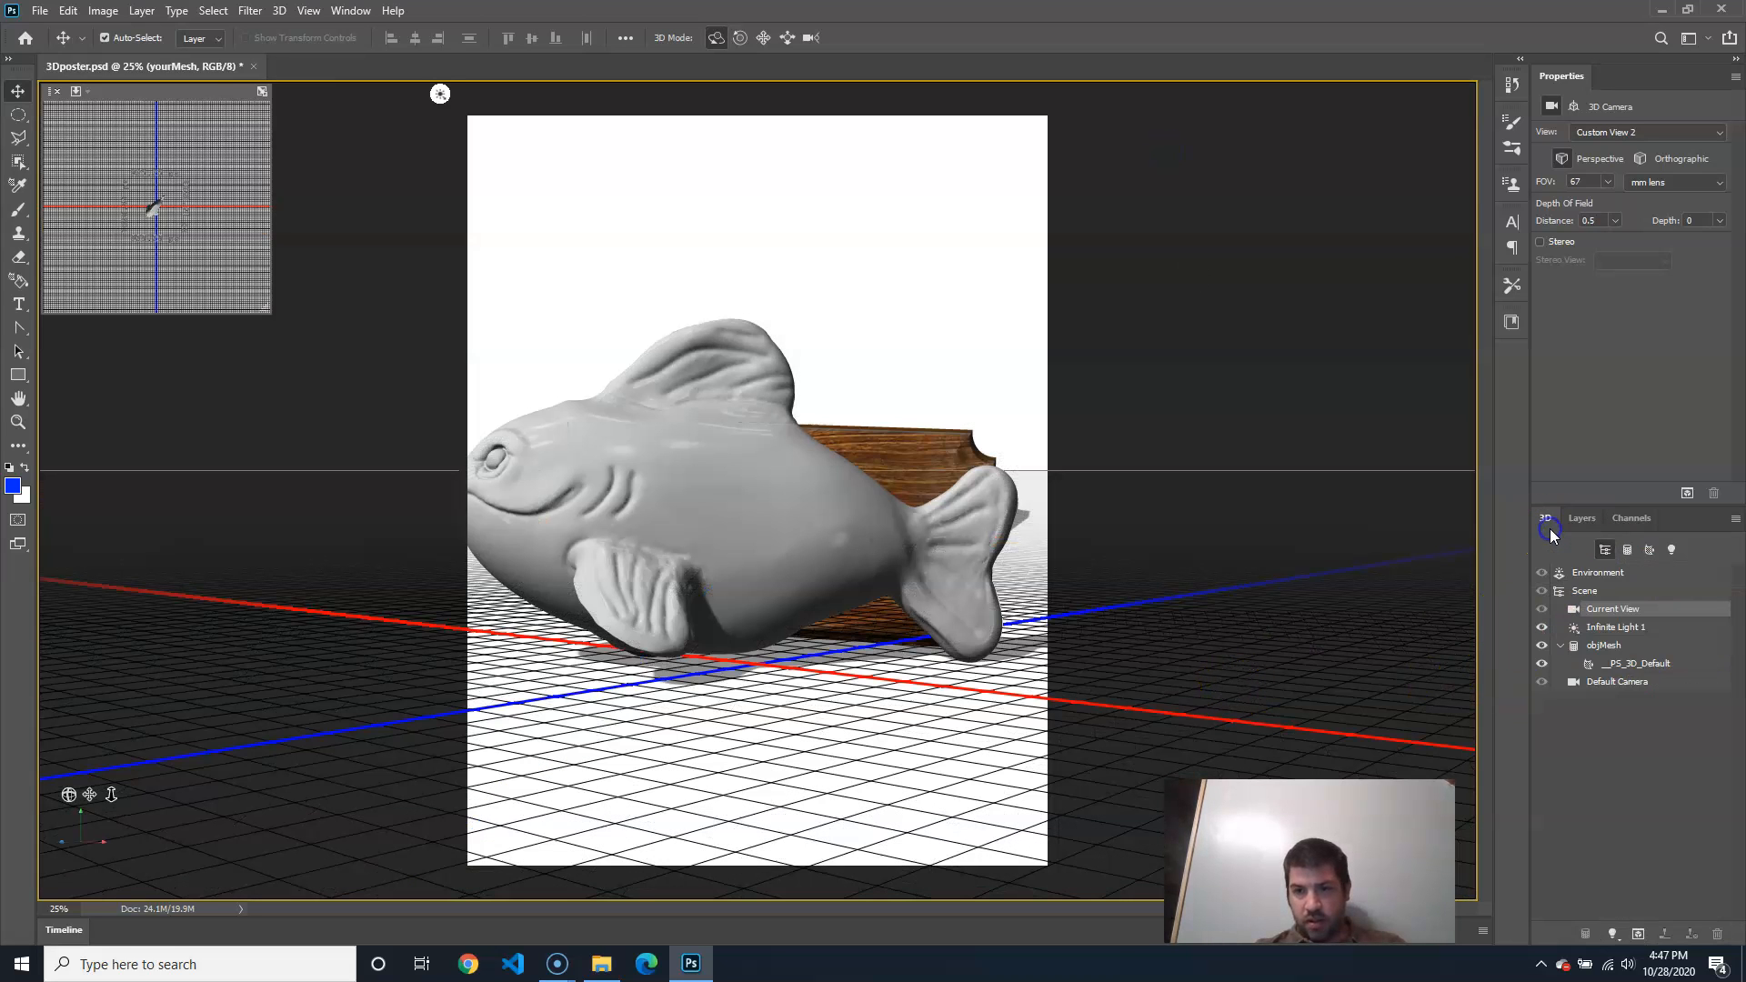
{"action": "left_click_drag", "start_coordinate": [1030, 445], "coordinate": [1006, 491]}
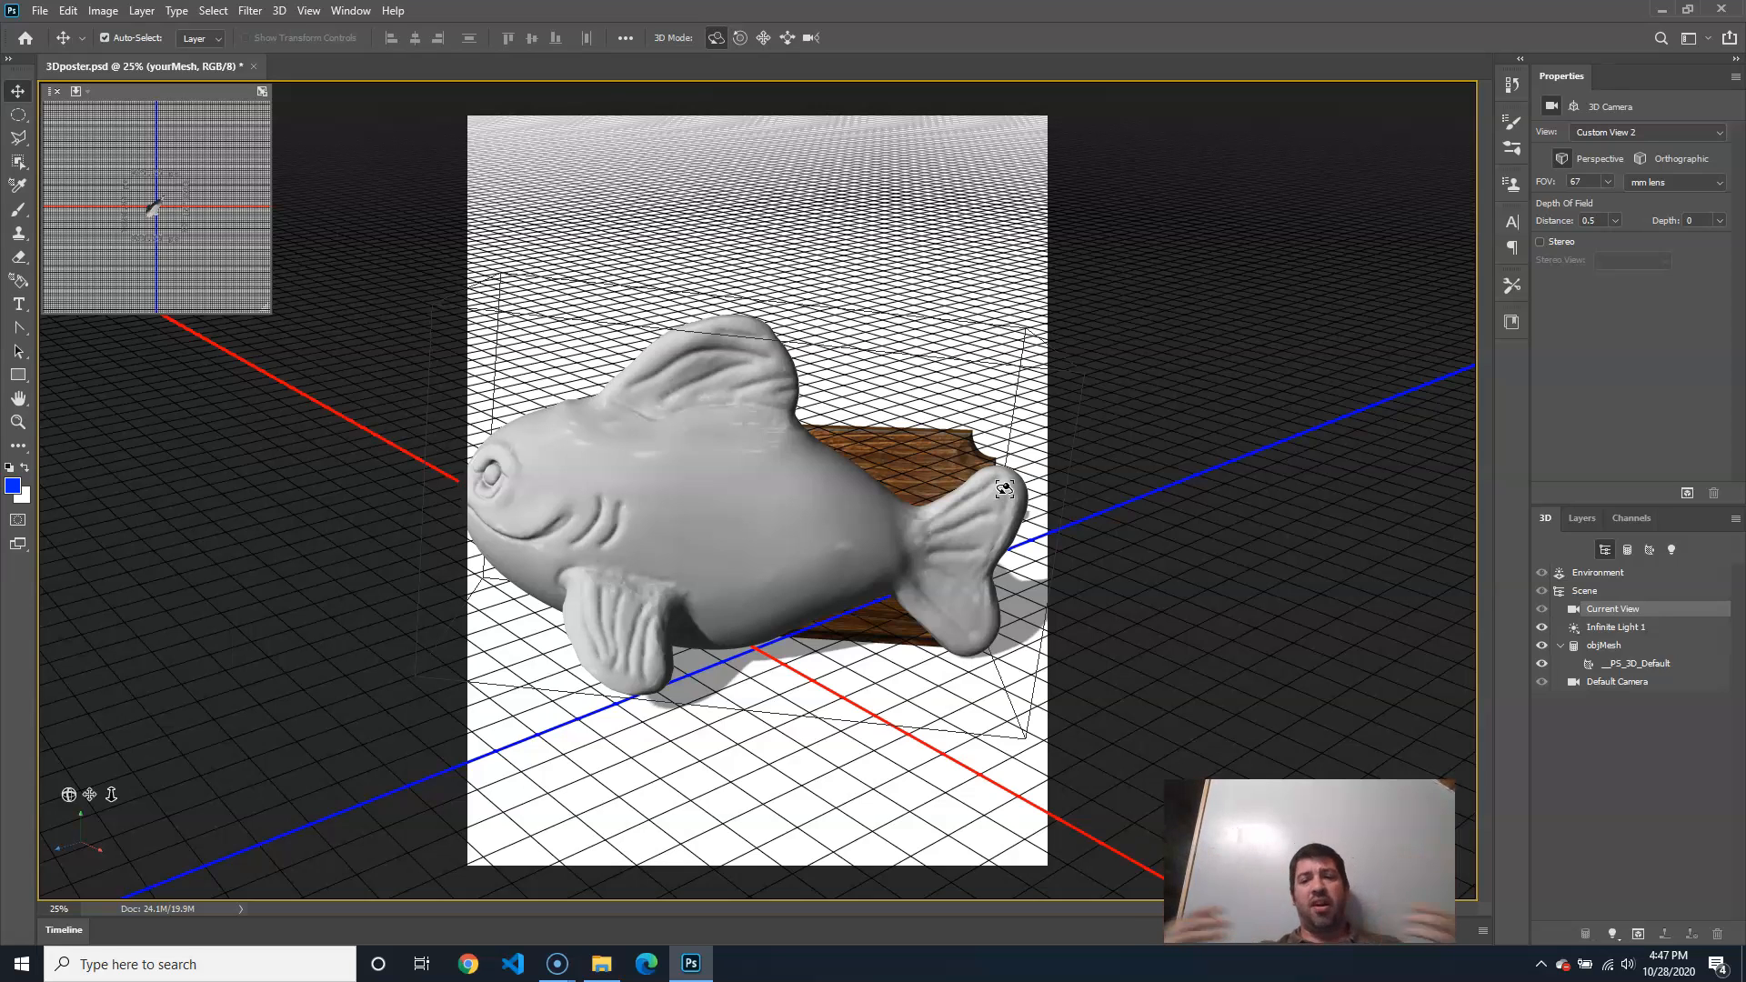
Delete the yourMesh layer and orbit the plaque back to a front view
{"action": "left_click", "coordinate": [1583, 517]}
{"action": "right_click", "coordinate": [1634, 640]}
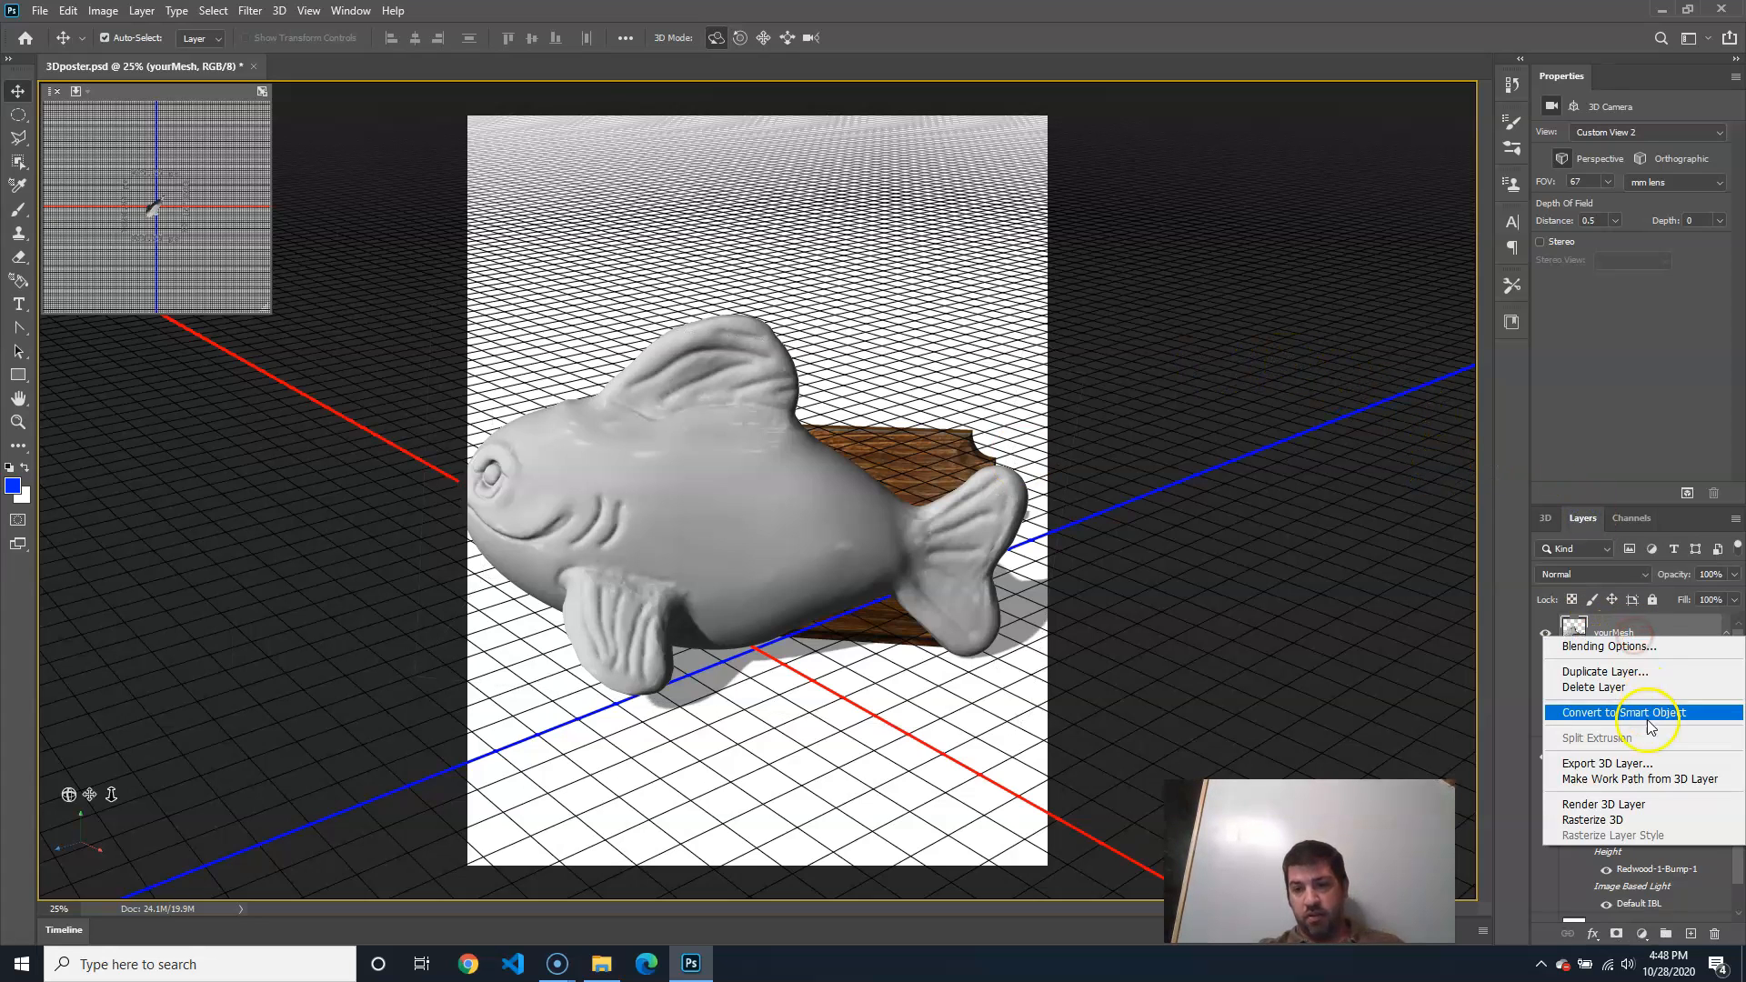
{"action": "left_click", "coordinate": [1717, 934]}
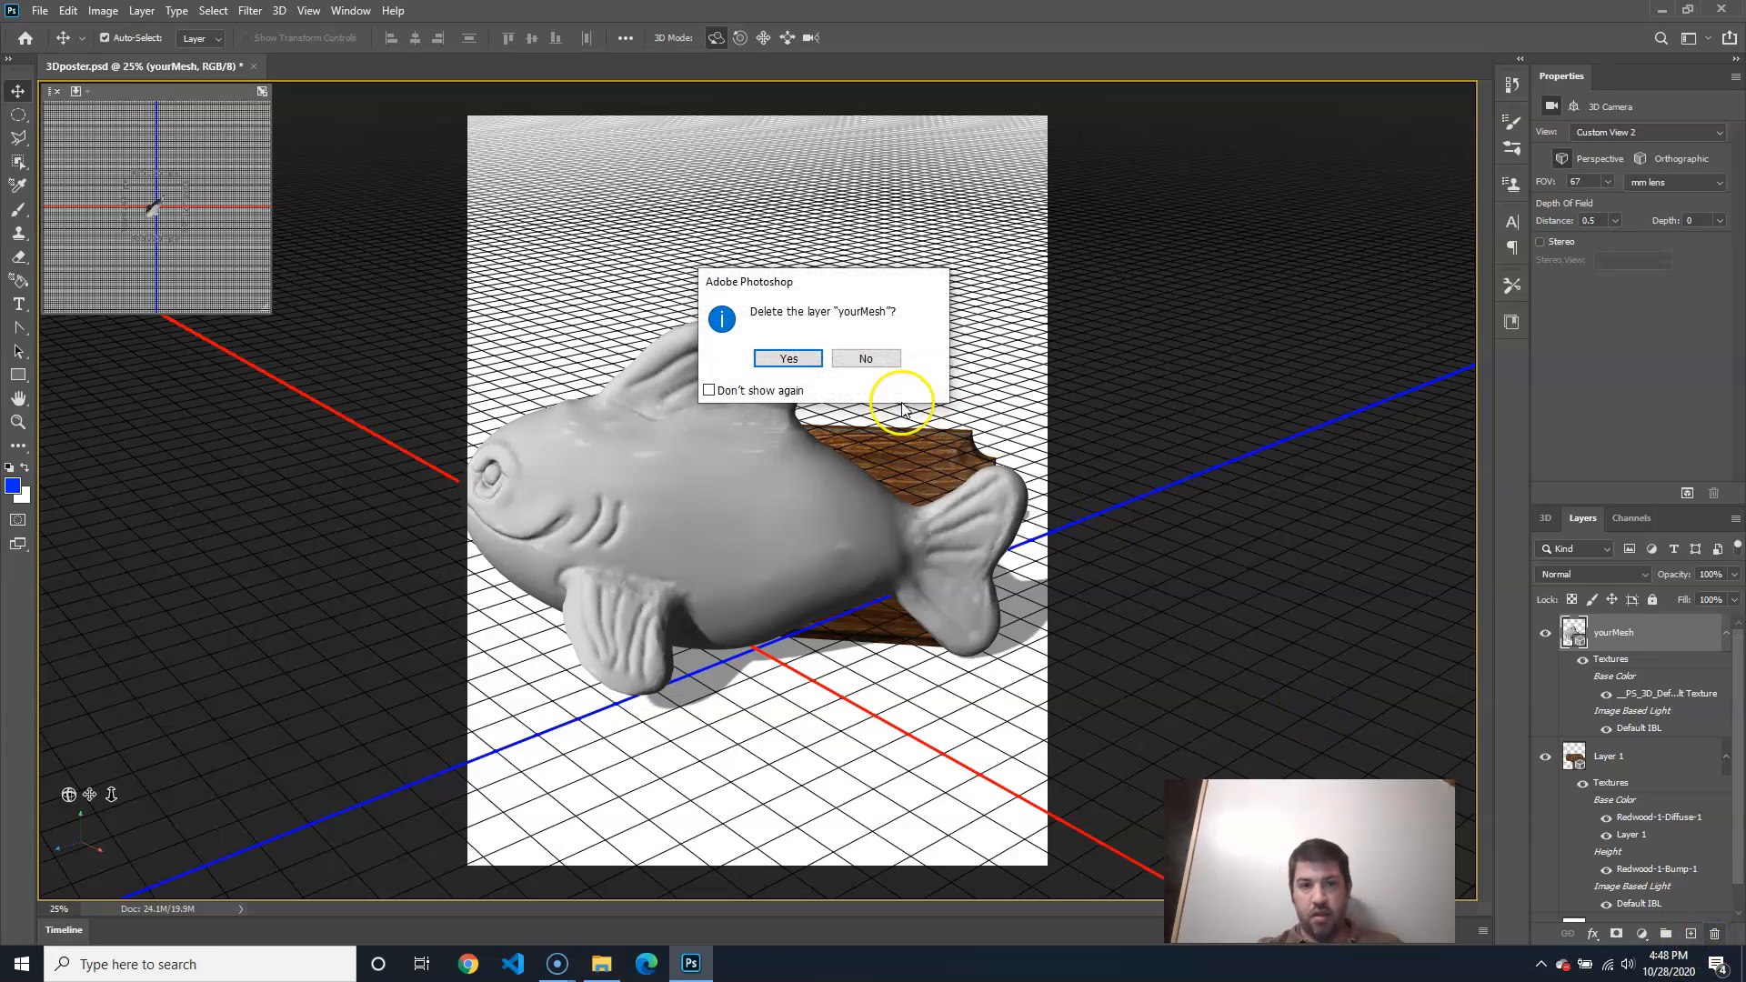
{"action": "left_click", "coordinate": [778, 358]}
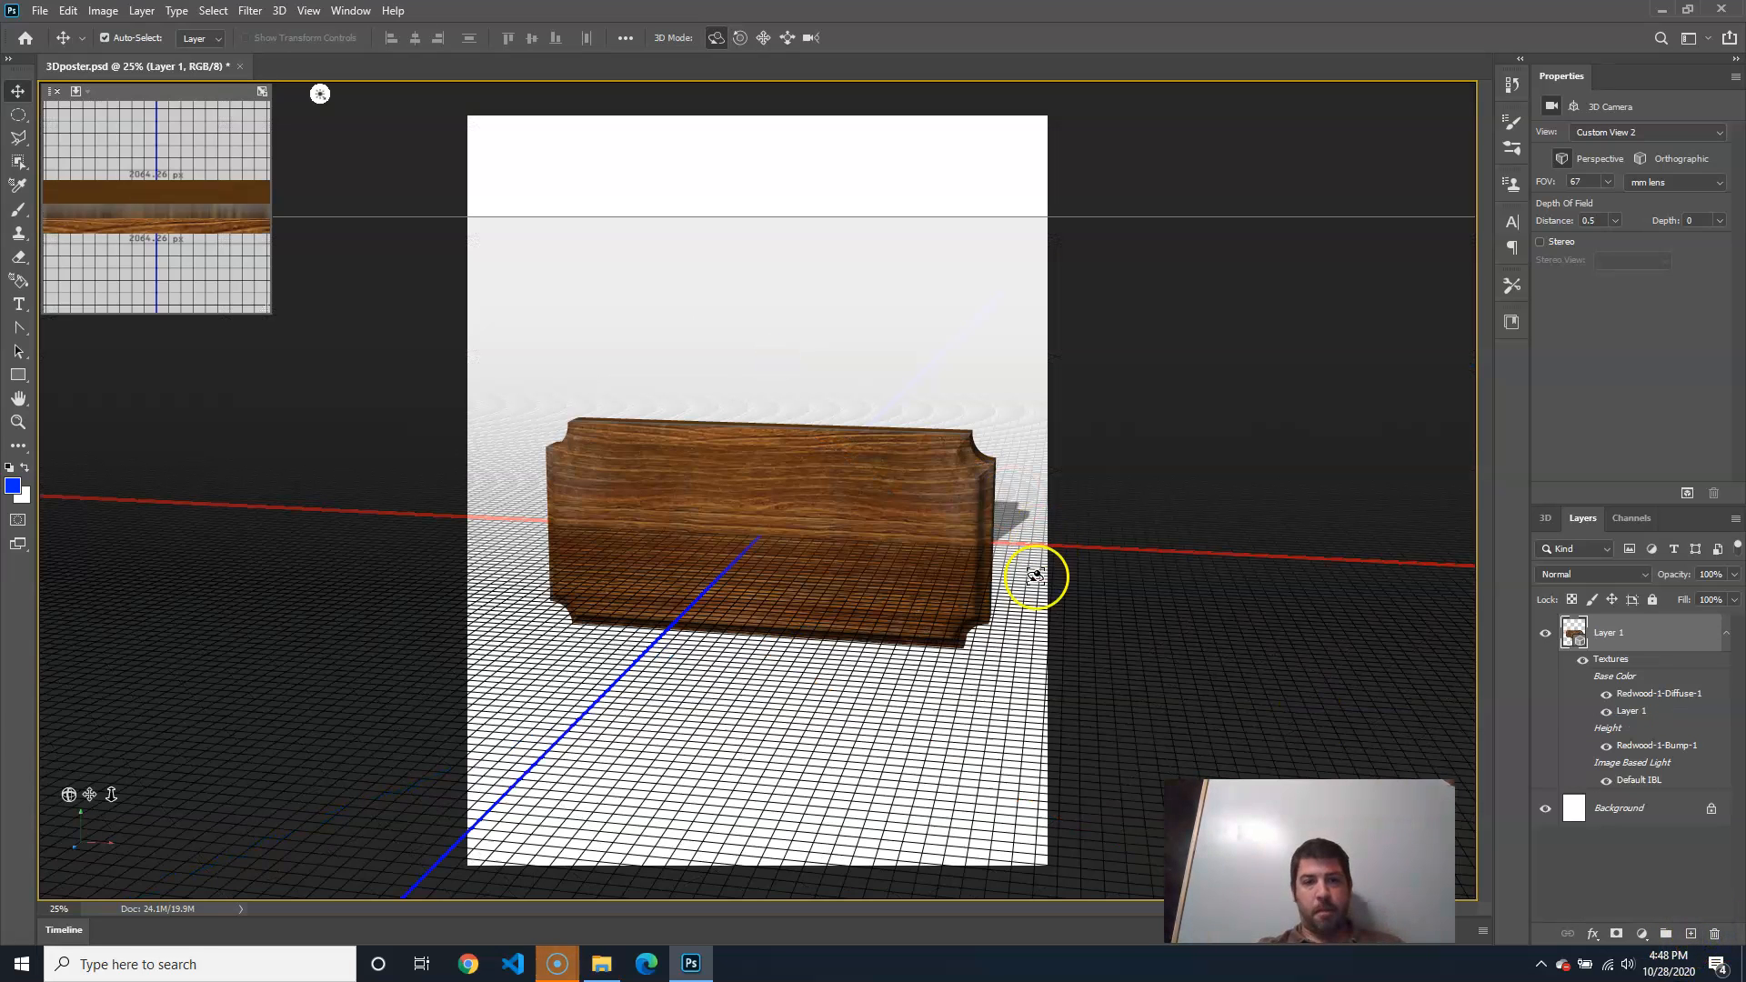
{"action": "left_click_drag", "start_coordinate": [816, 743], "coordinate": [854, 725]}
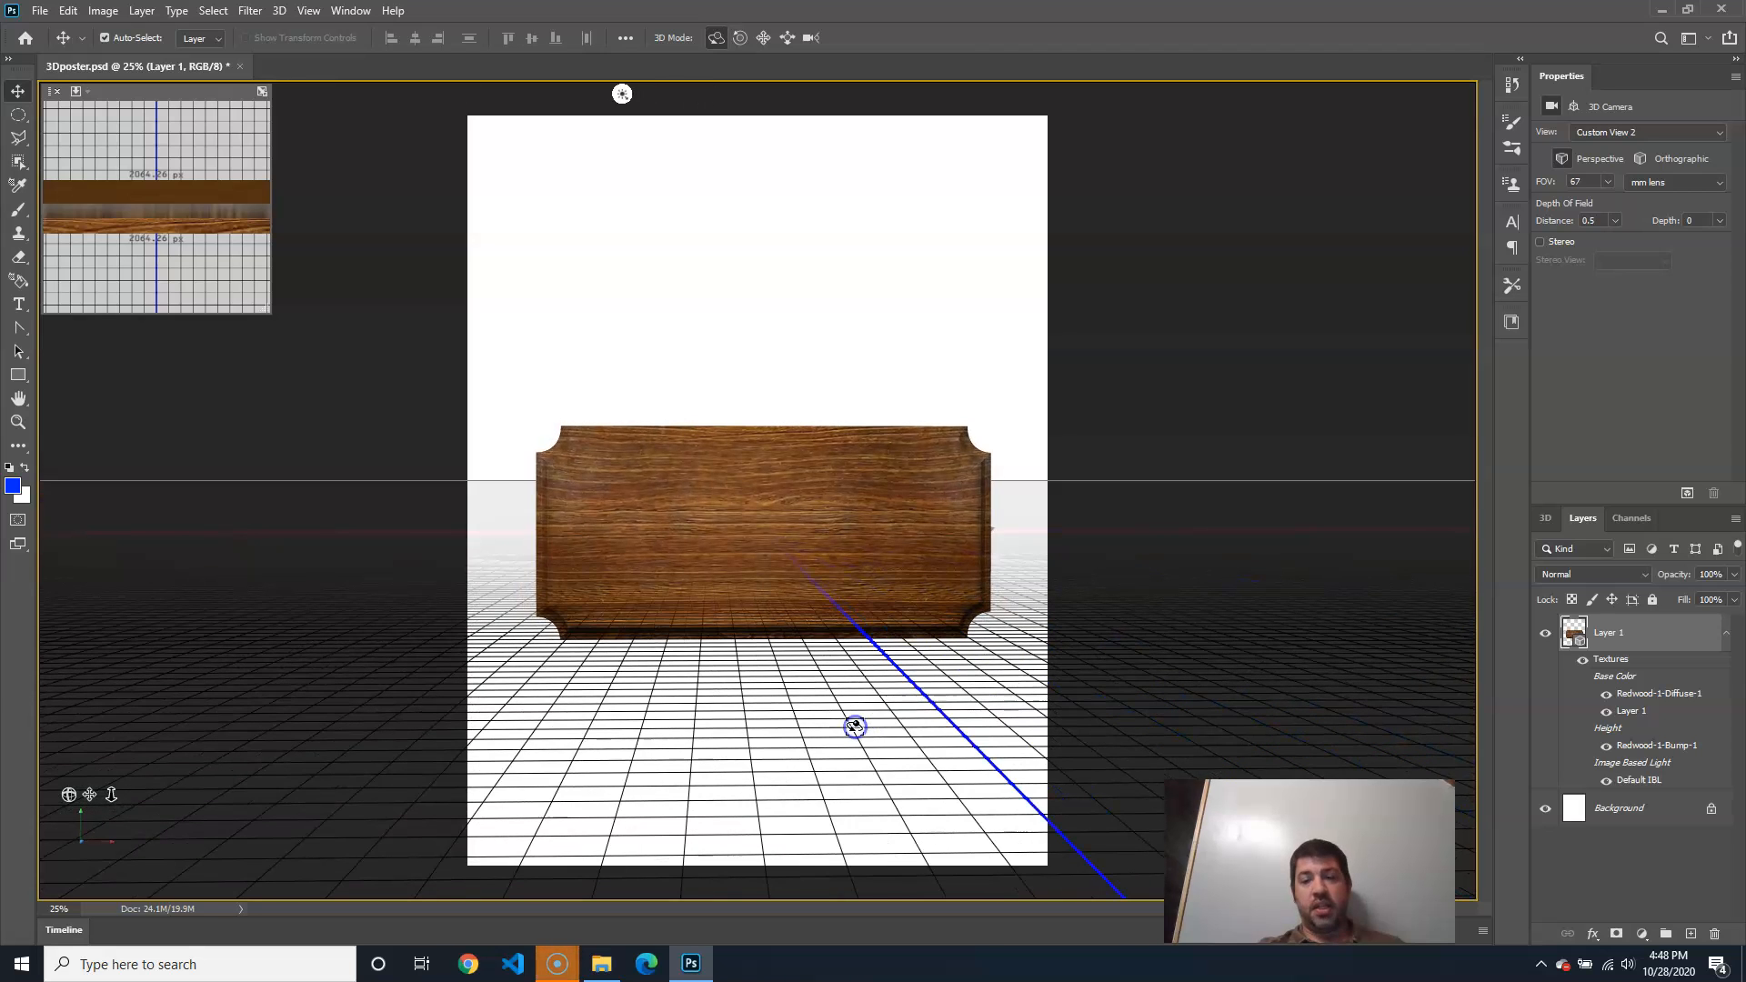
Examine the object-adding options offered for the Scene and the Layer 1 mesh in the plaque's 3D scene
{"action": "left_click", "coordinate": [1545, 518]}
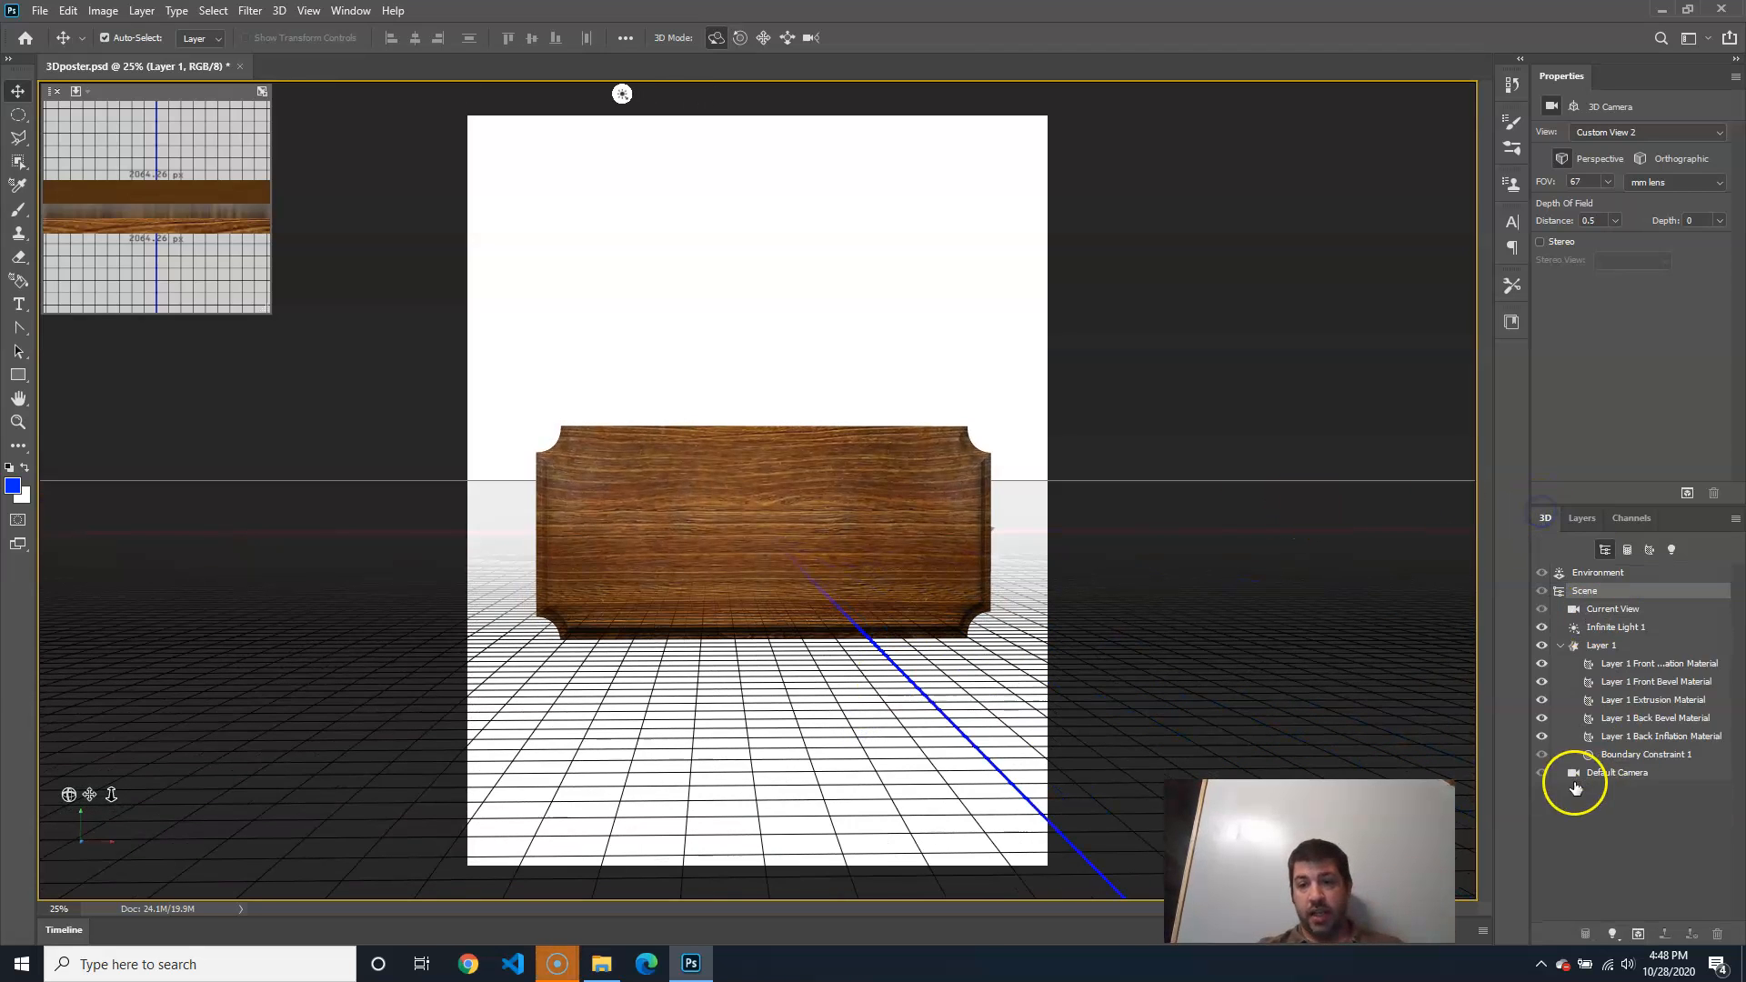
{"action": "left_click", "coordinate": [1594, 594]}
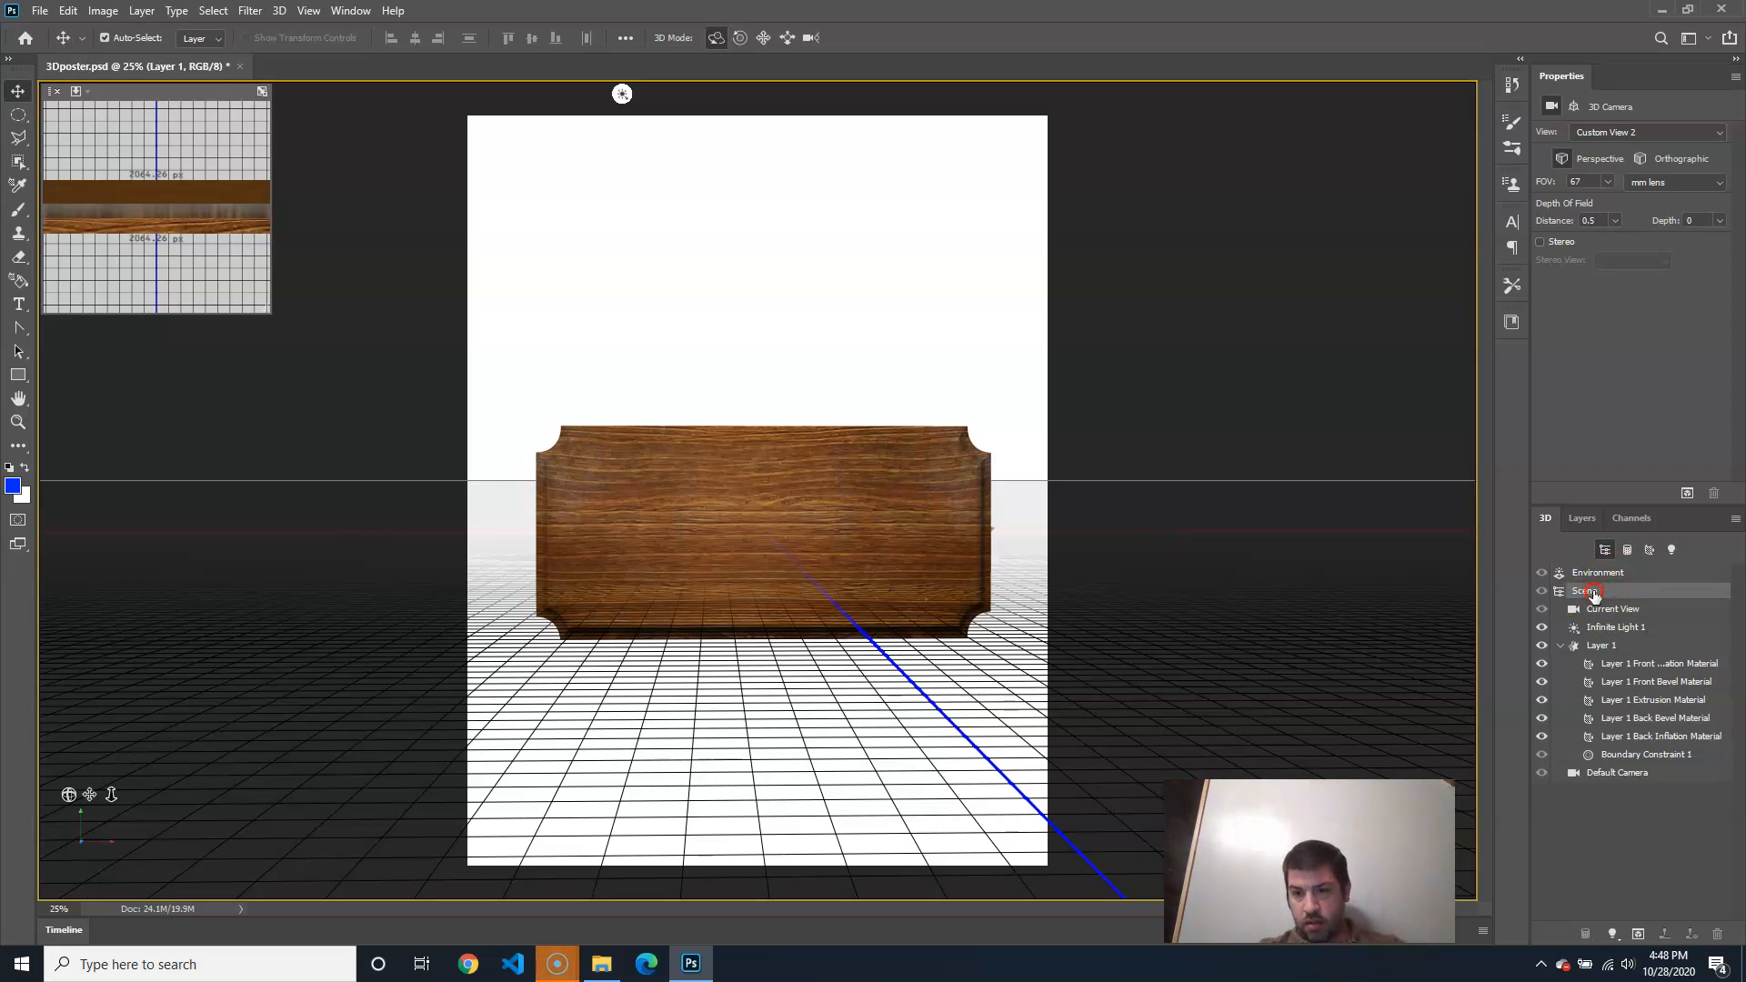
{"action": "left_click", "coordinate": [1599, 647]}
{"action": "right_click", "coordinate": [1596, 595]}
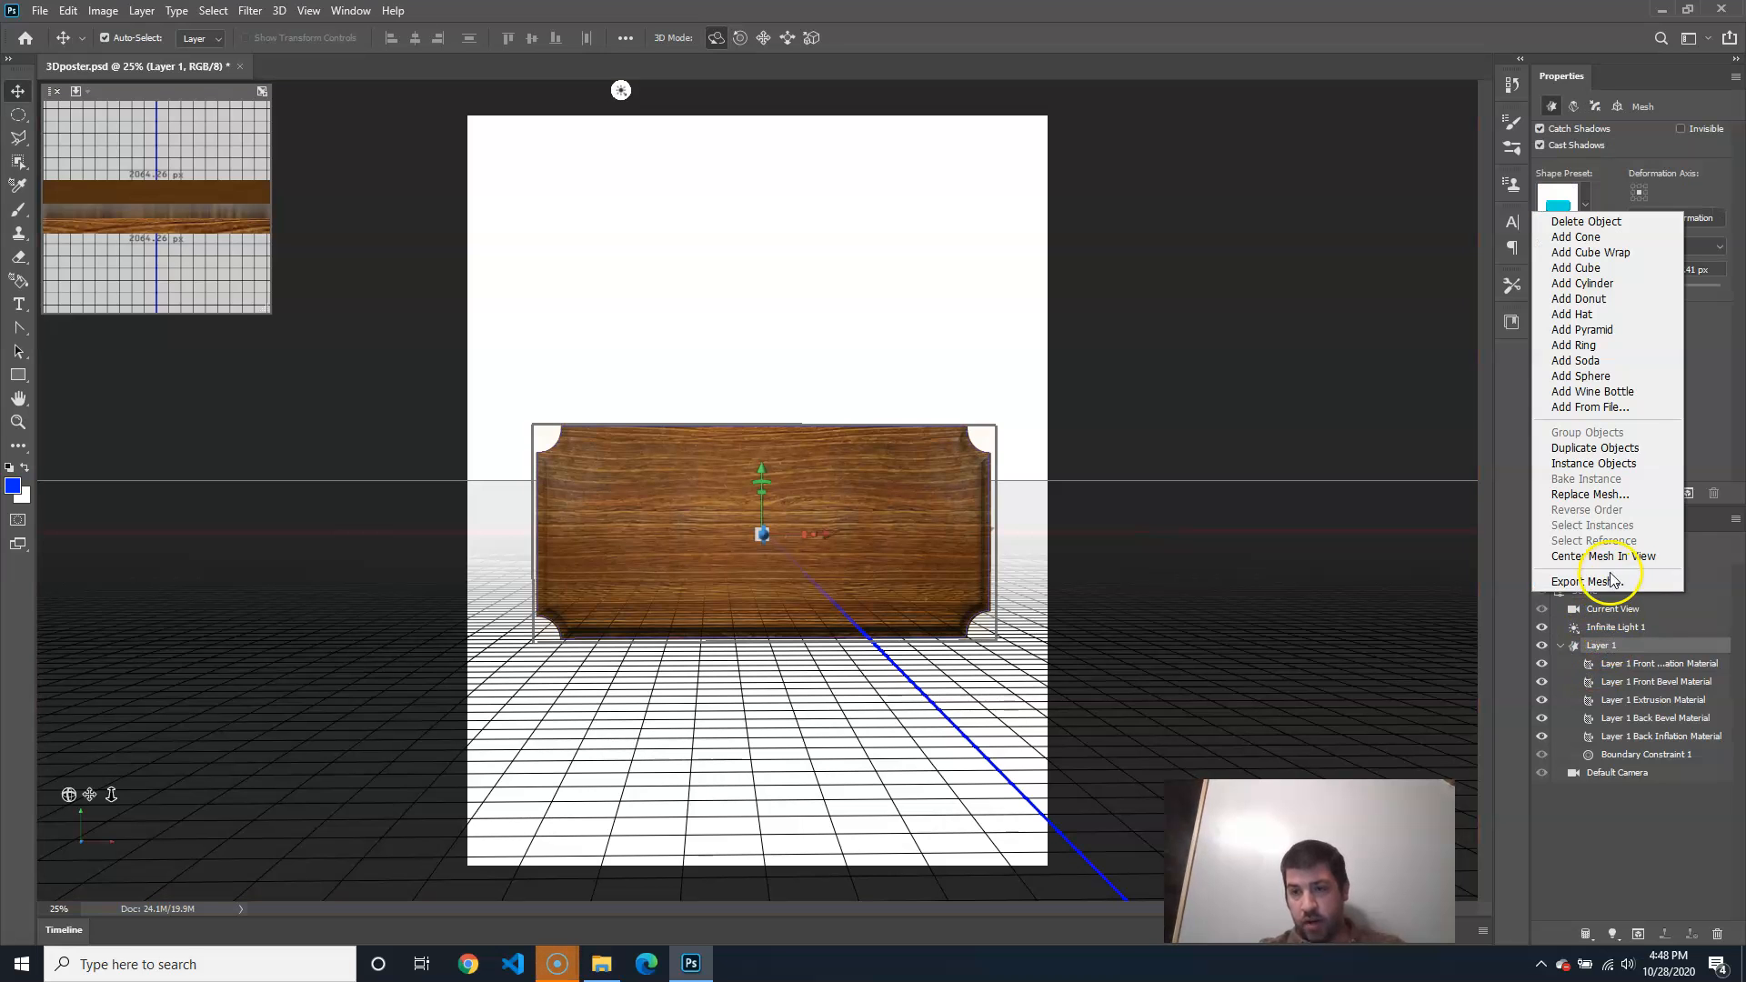
{"action": "left_click", "coordinate": [1608, 645]}
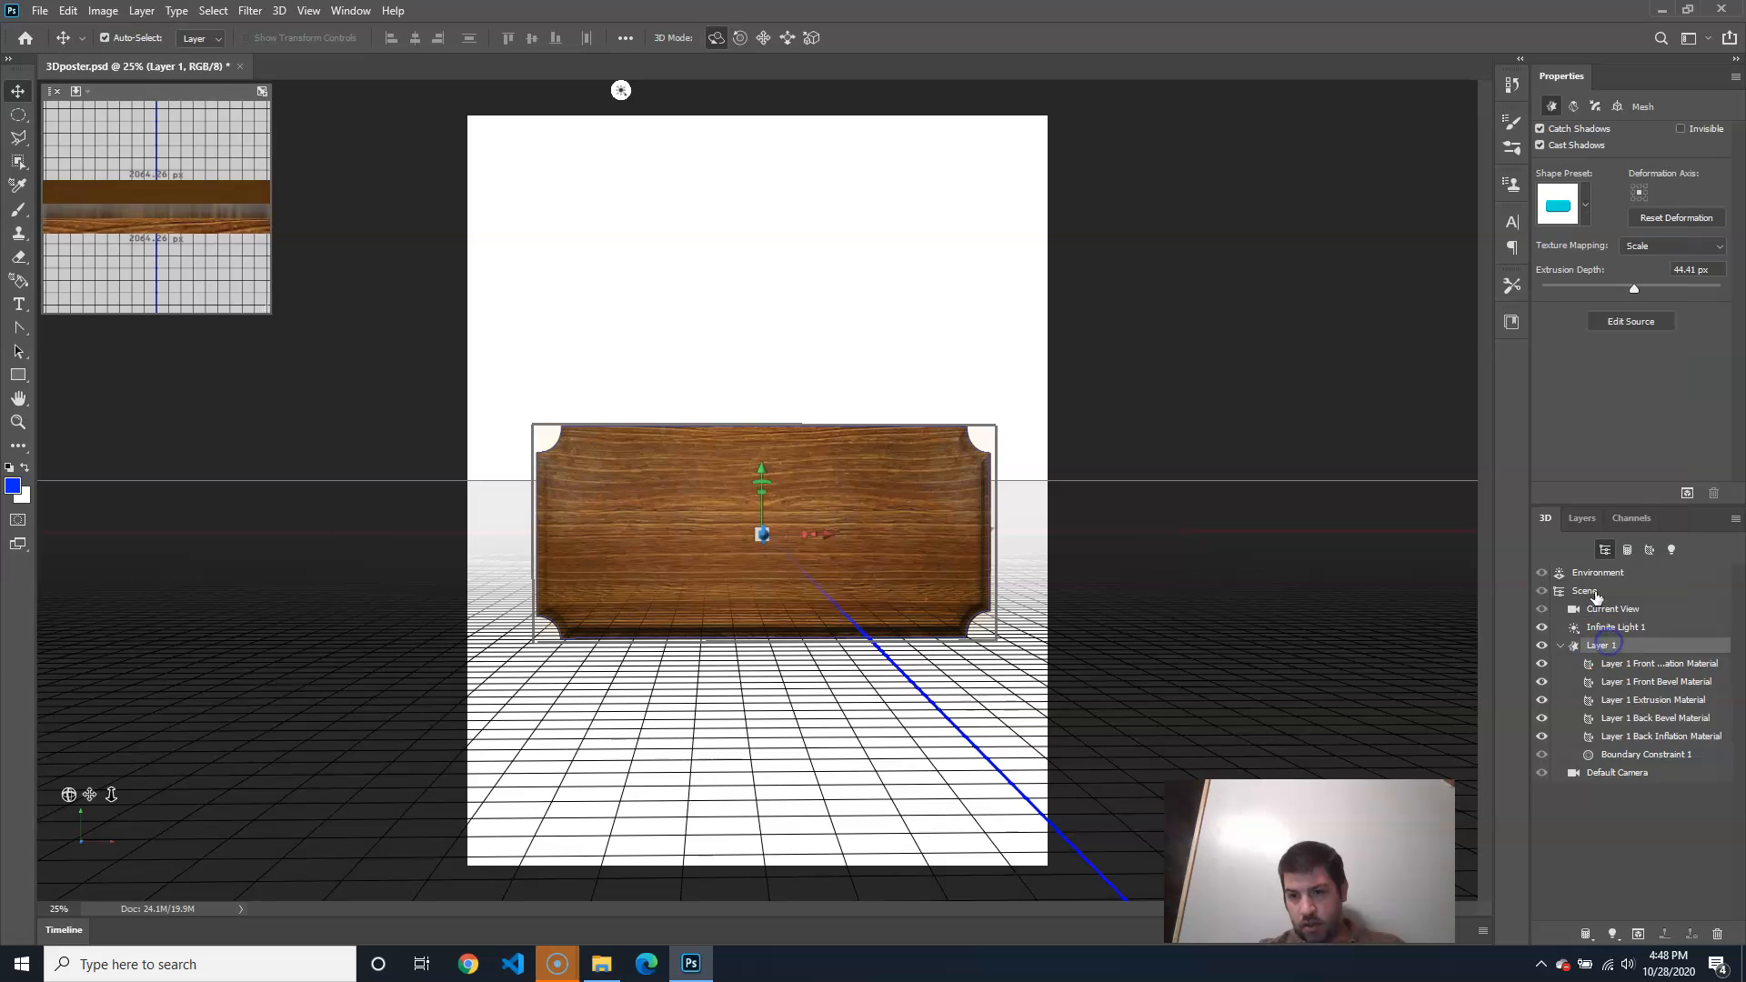
{"action": "left_click", "coordinate": [1597, 593]}
{"action": "right_click", "coordinate": [1598, 593]}
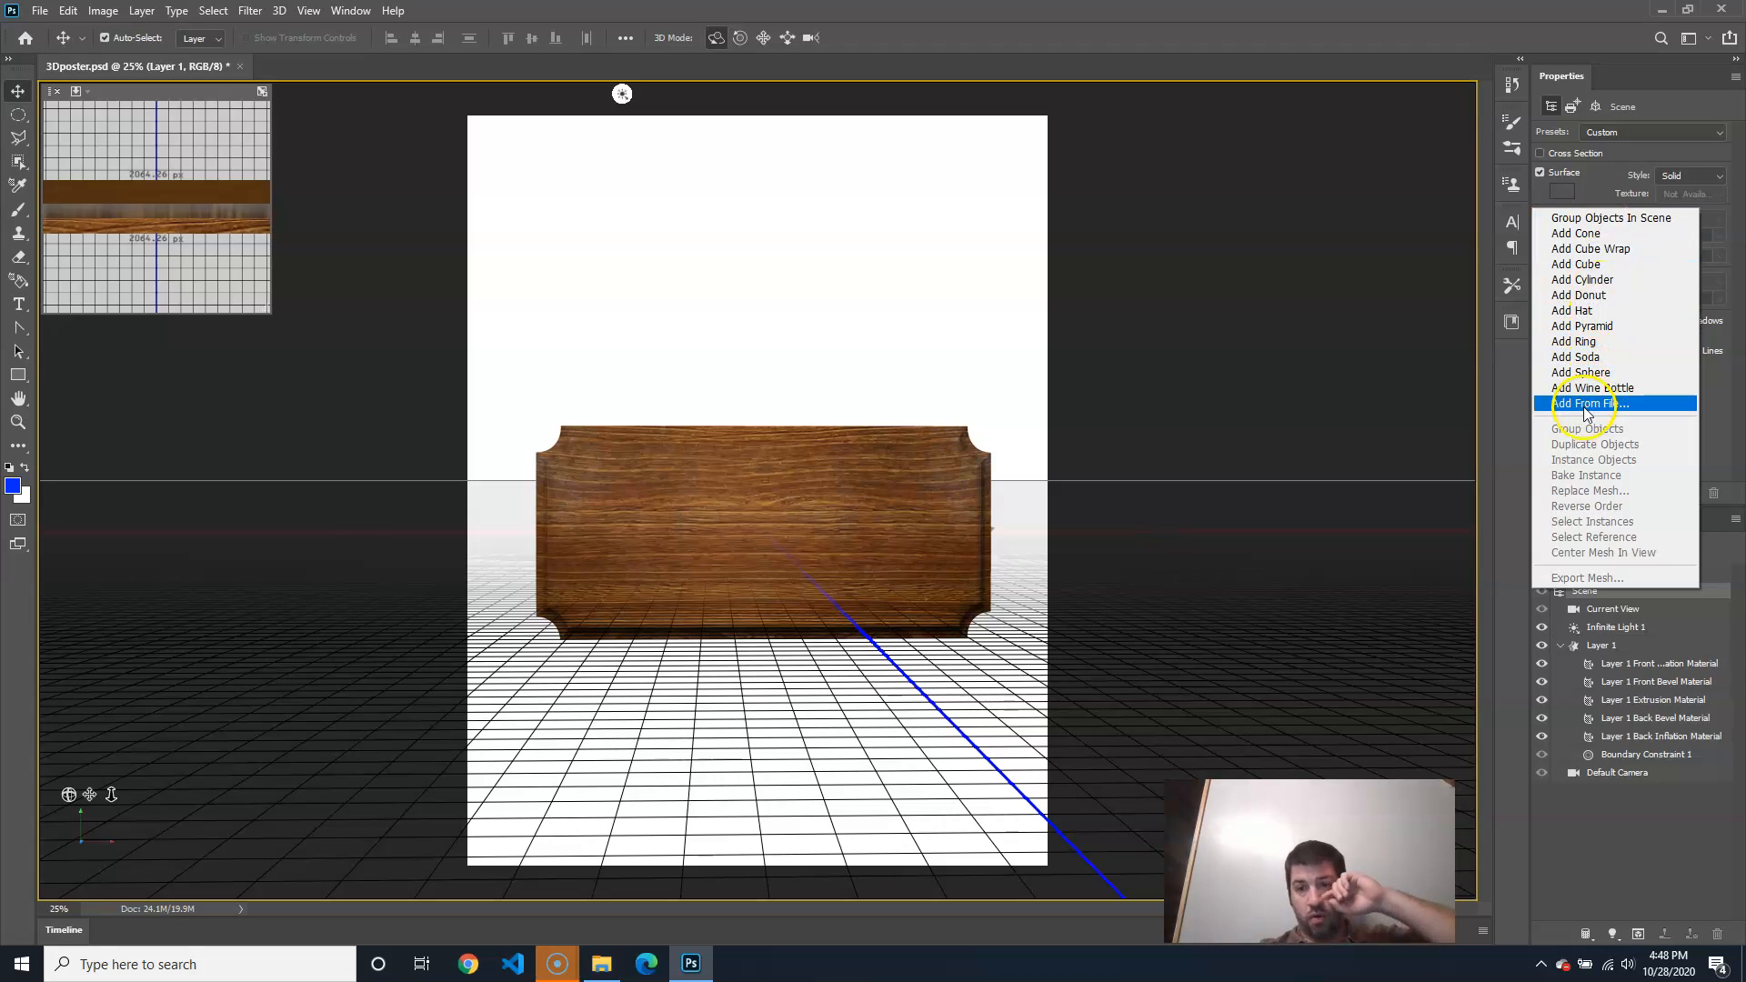
{"action": "left_click", "coordinate": [1607, 811]}
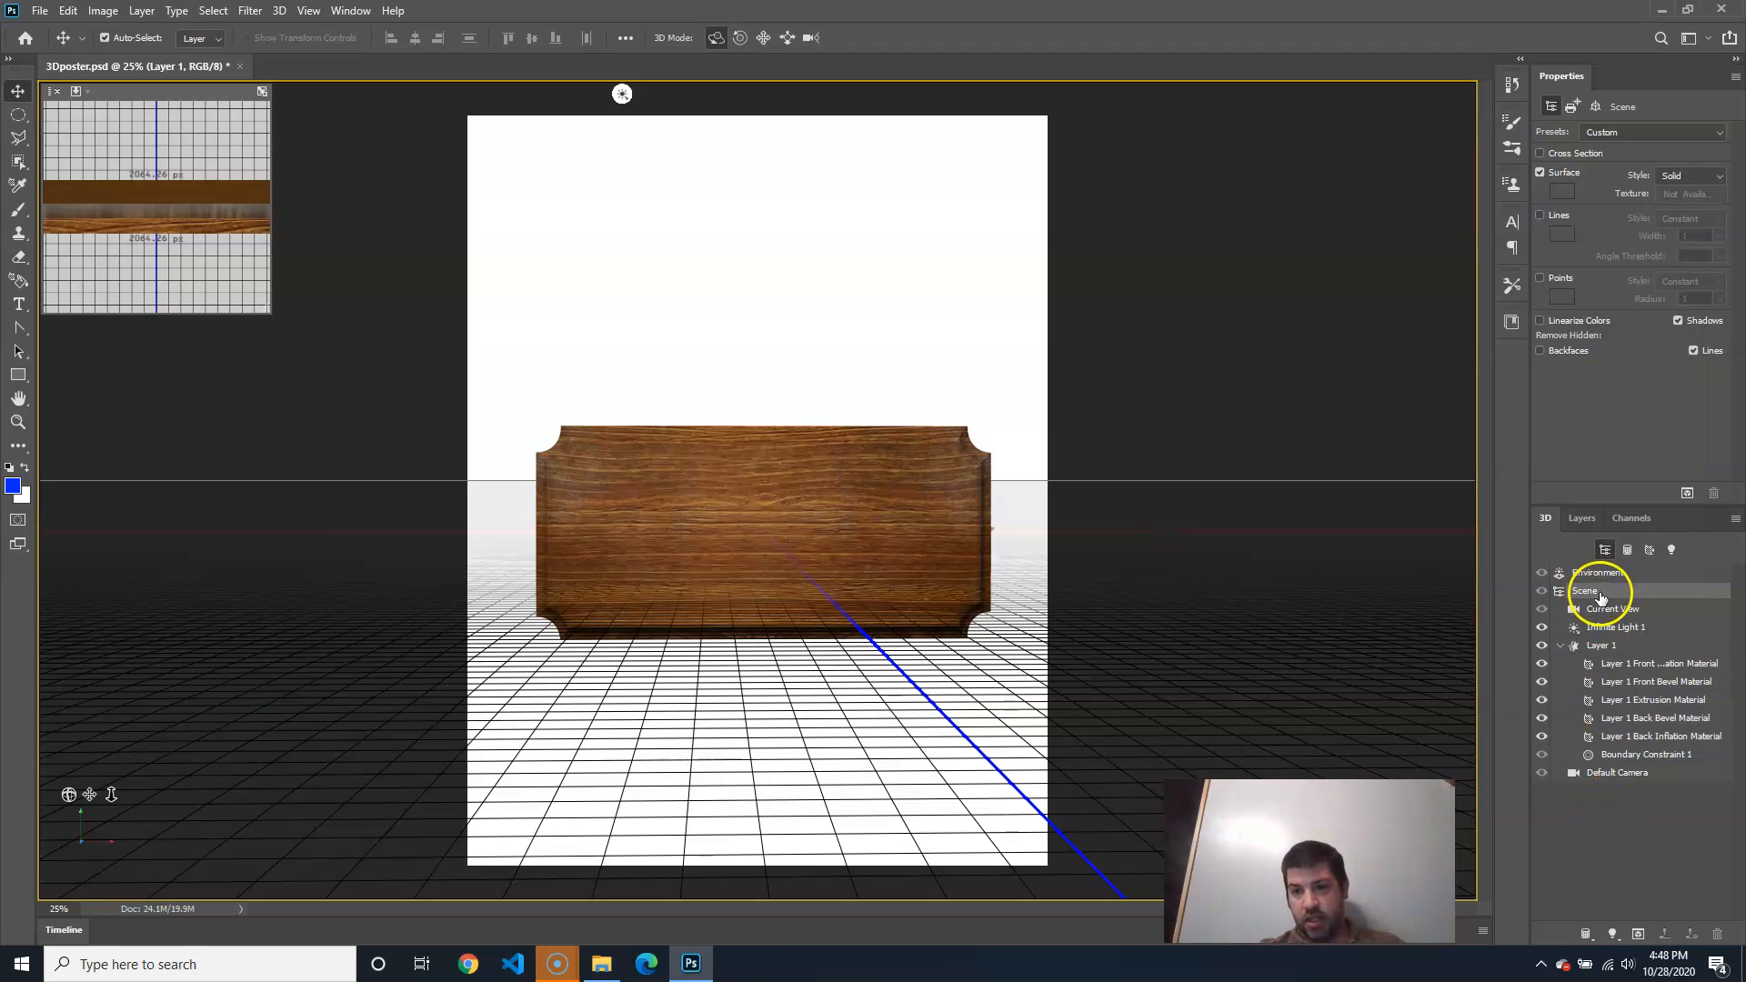
Add yourMesh.obj from file into the plaque's existing 3D scene, accepting the proposed scene size
{"action": "right_click", "coordinate": [1602, 596]}
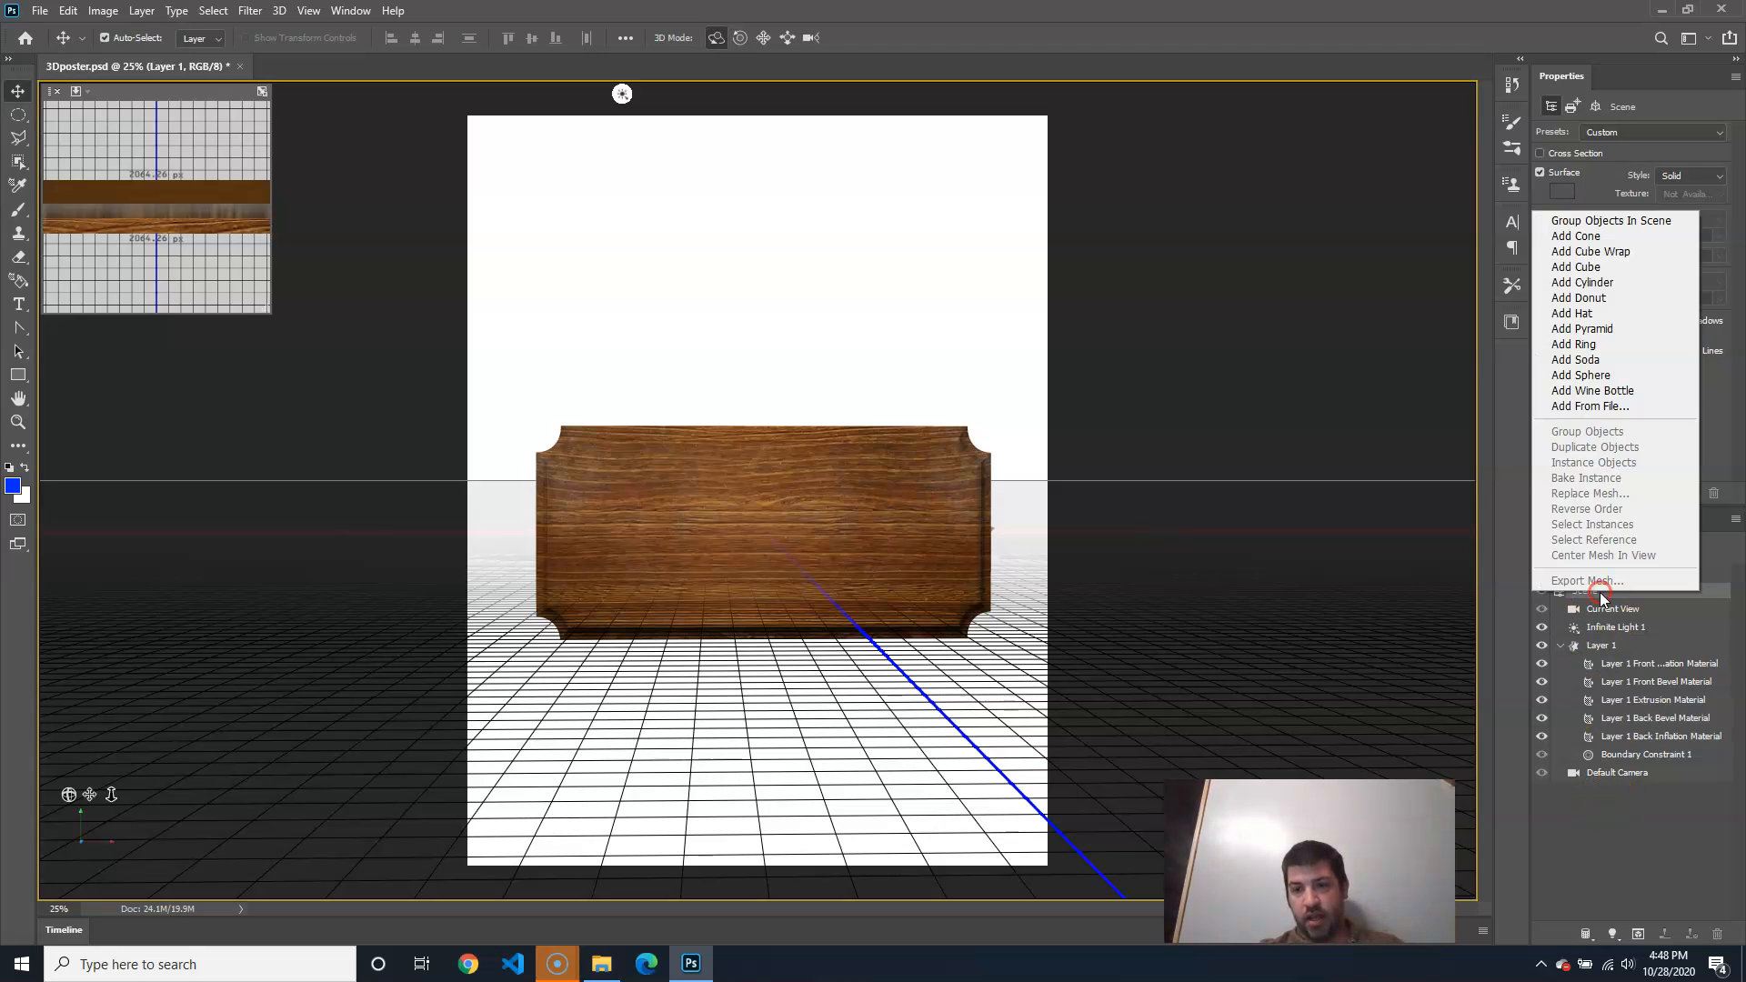
{"action": "left_click", "coordinate": [1592, 406]}
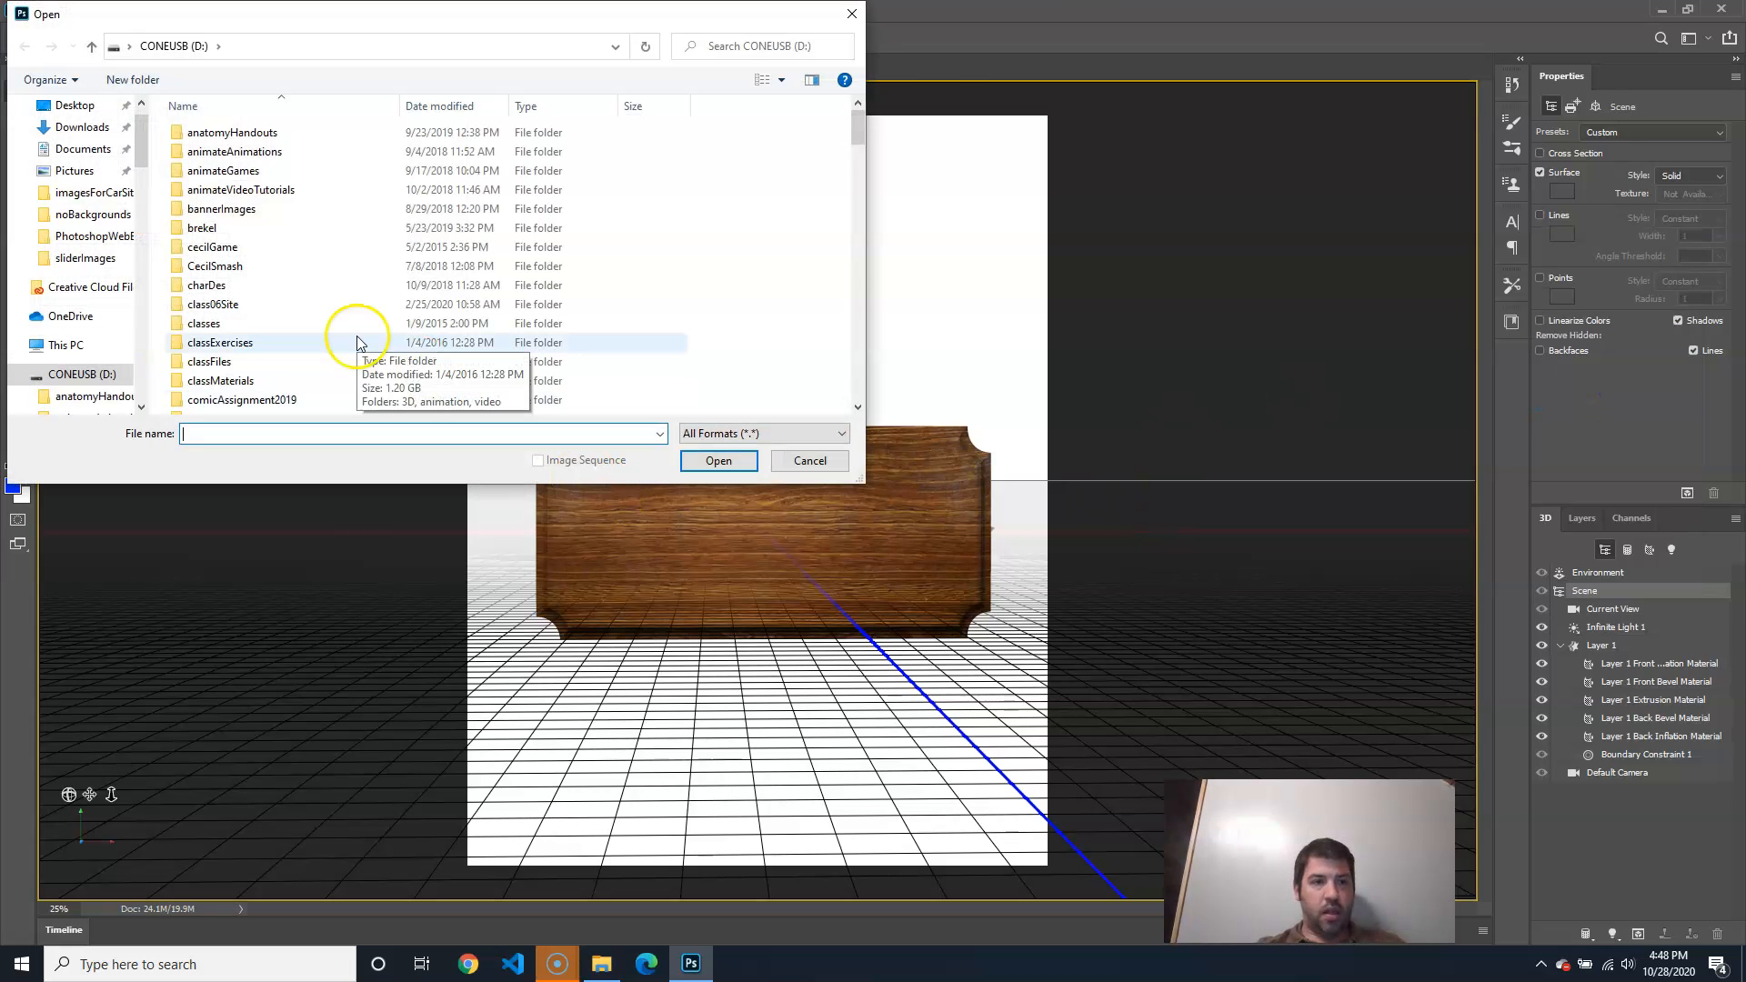
{"action": "left_click_drag", "start_coordinate": [859, 138], "coordinate": [857, 411]}
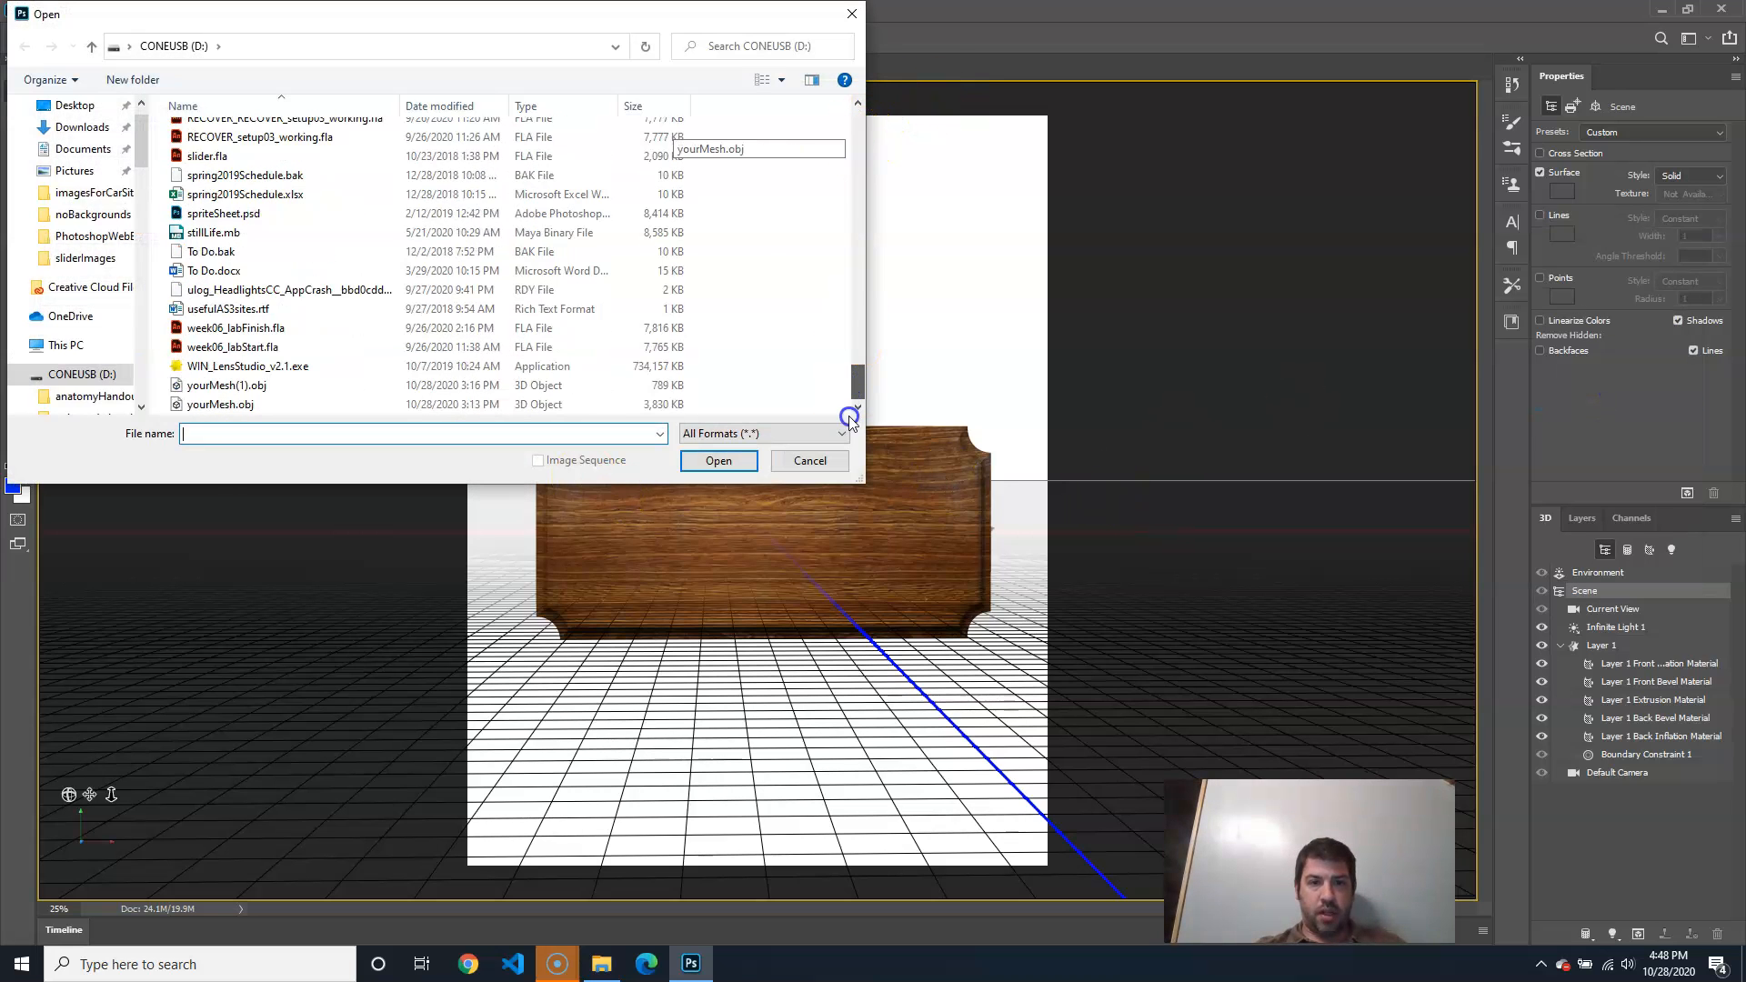
{"action": "left_click", "coordinate": [282, 402]}
{"action": "left_click", "coordinate": [735, 462]}
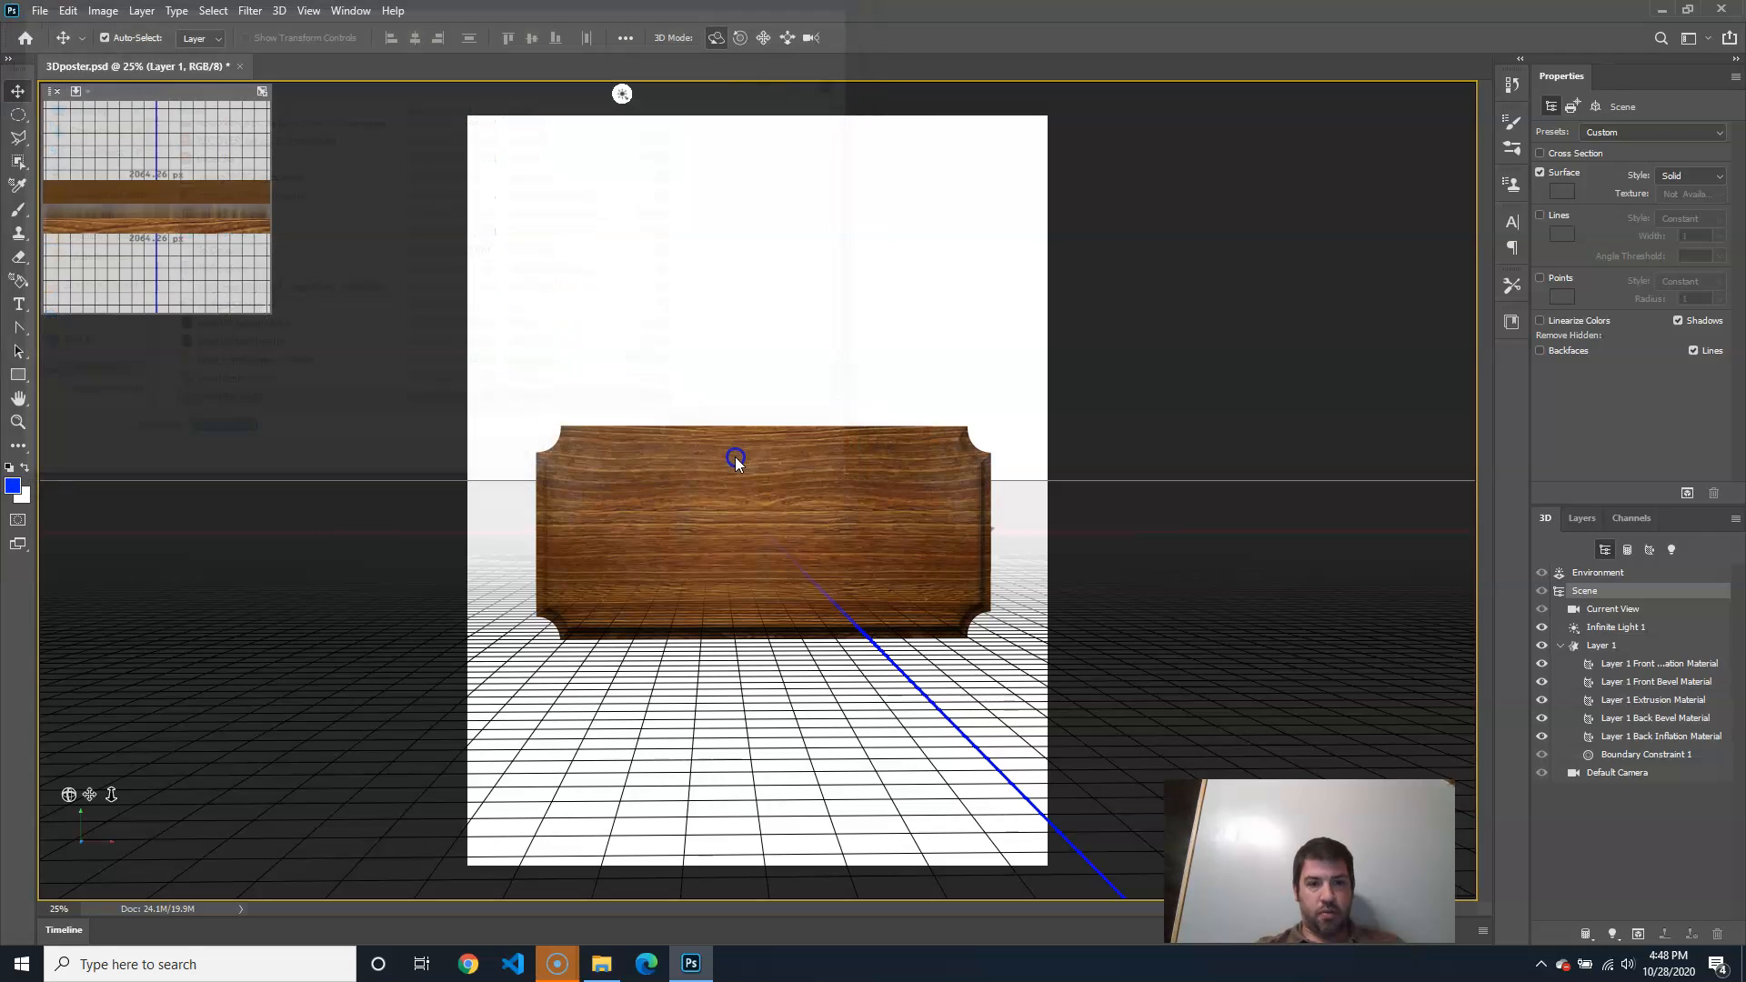
{"action": "left_click", "coordinate": [1115, 187]}
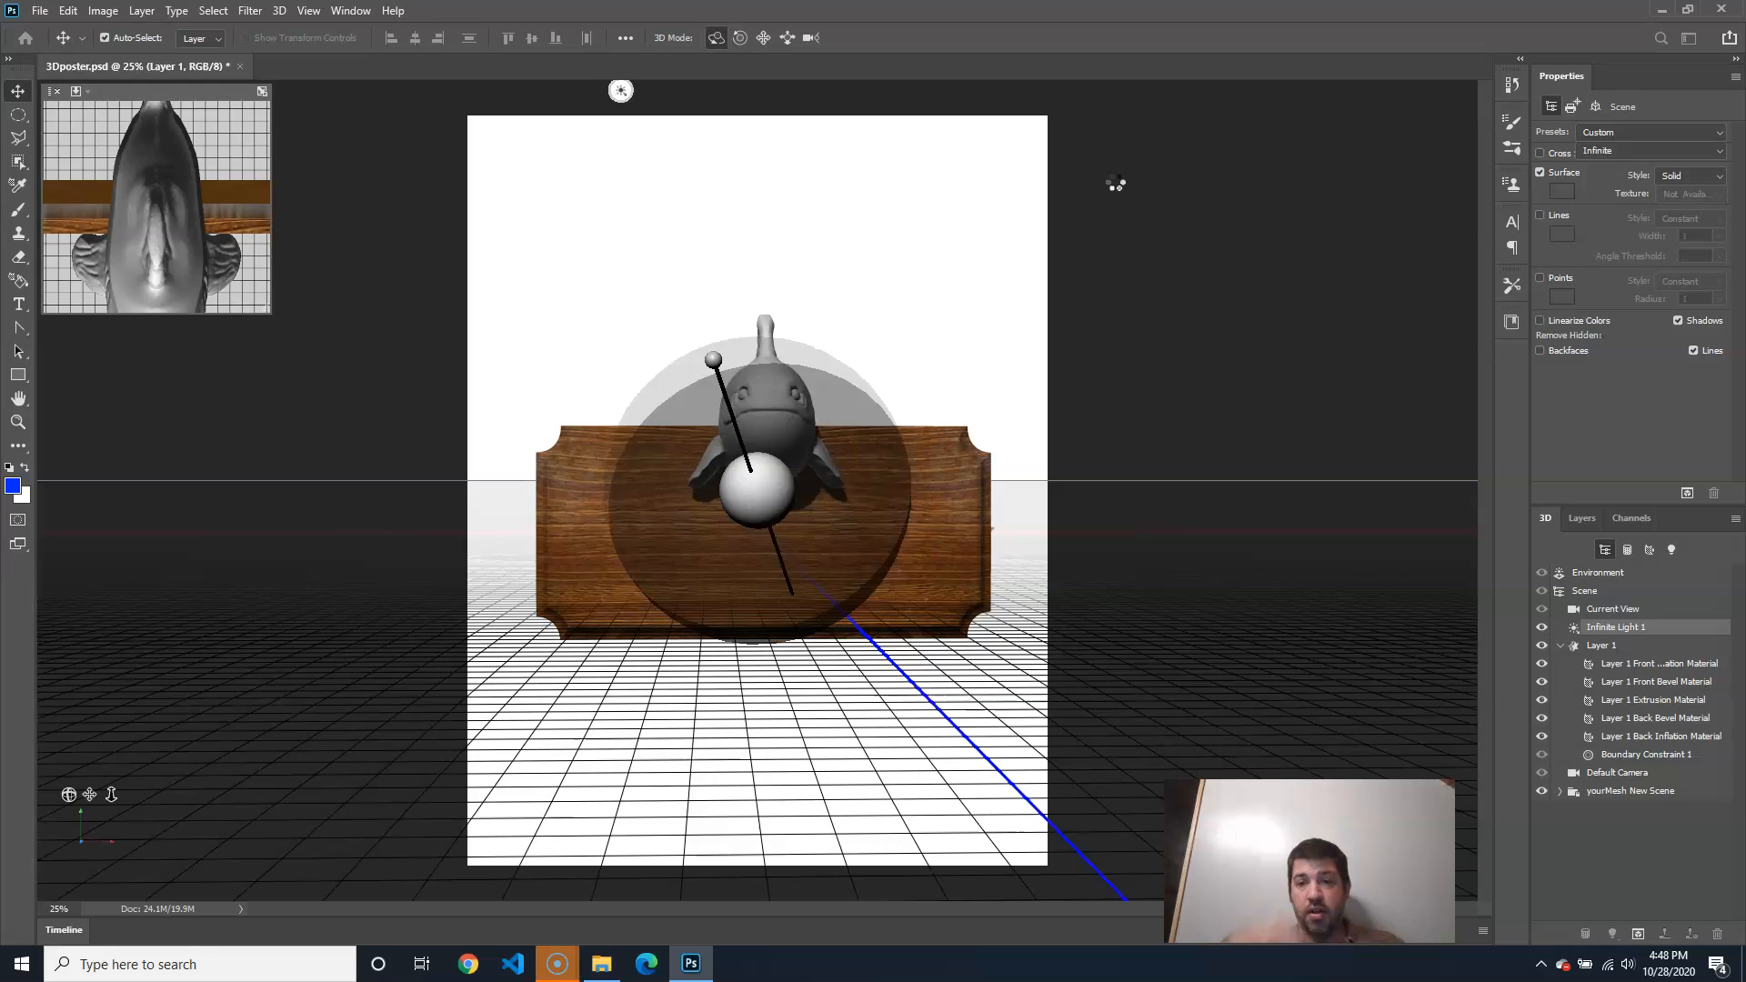
{"action": "left_click", "coordinate": [914, 392]}
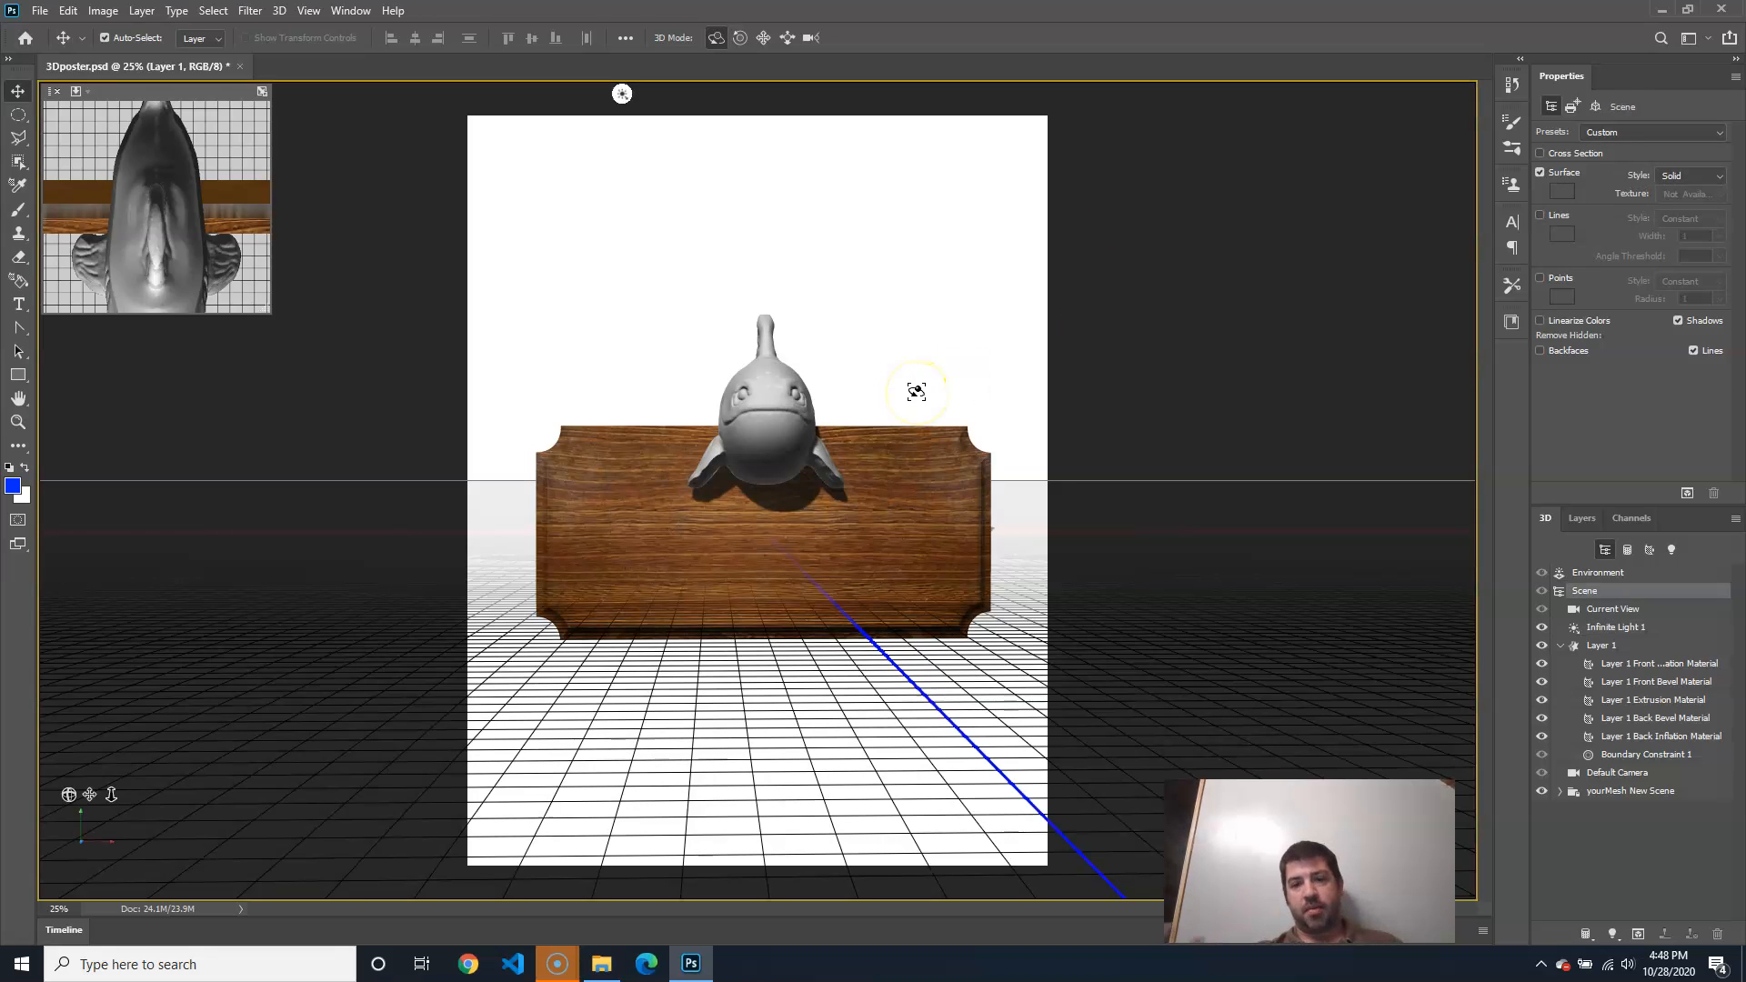
Collapse Layer 1 in the 3D scene list and alternate the selection between it and yourMesh New Scene to compare the two objects
{"action": "left_click", "coordinate": [729, 436]}
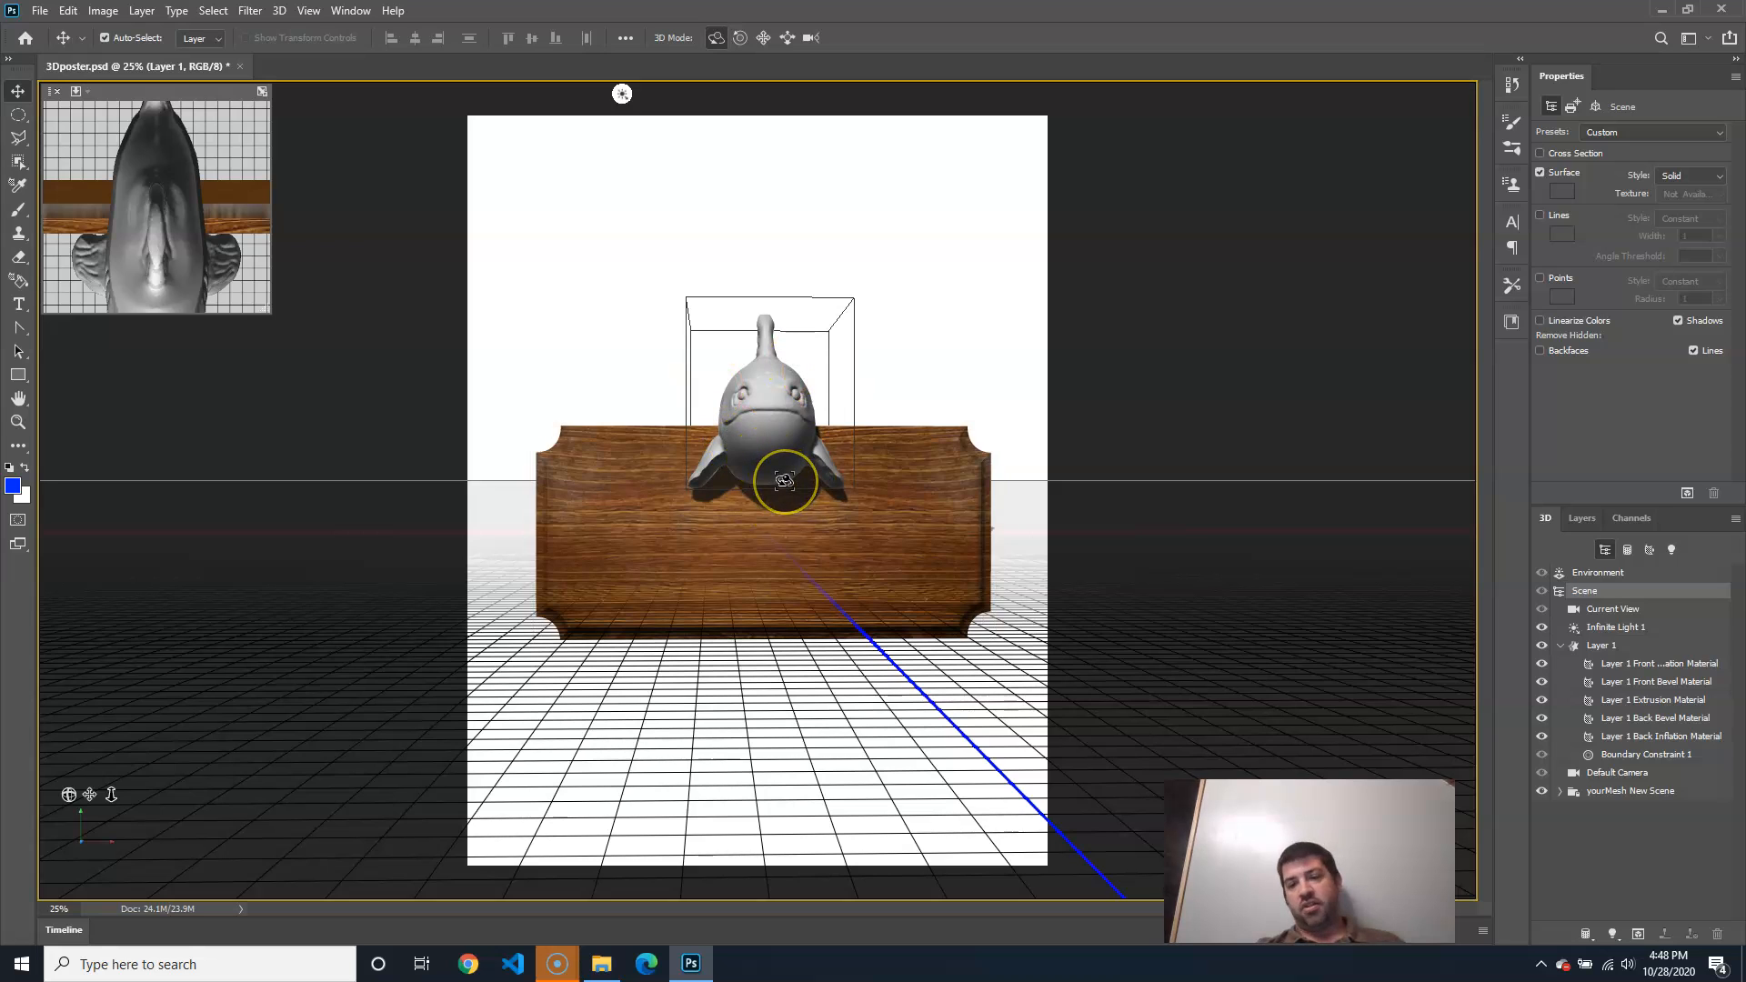
{"action": "left_click", "coordinate": [1201, 505]}
{"action": "left_click", "coordinate": [1561, 646]}
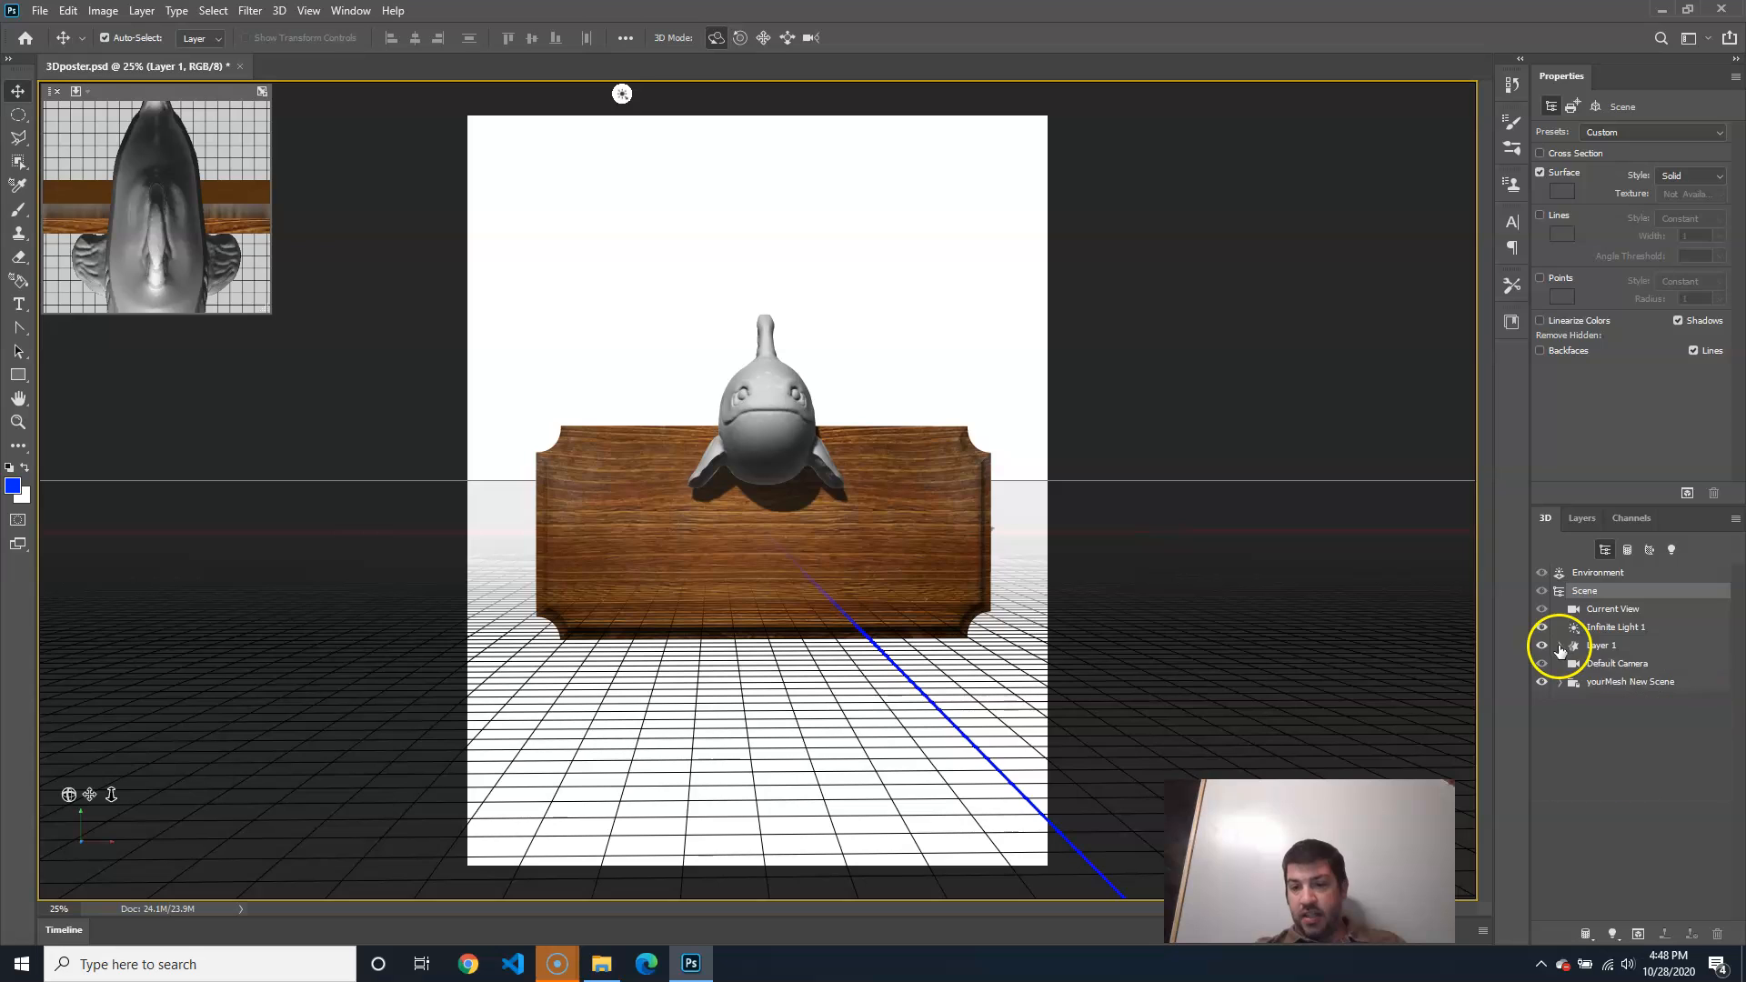
{"action": "left_click", "coordinate": [1596, 646]}
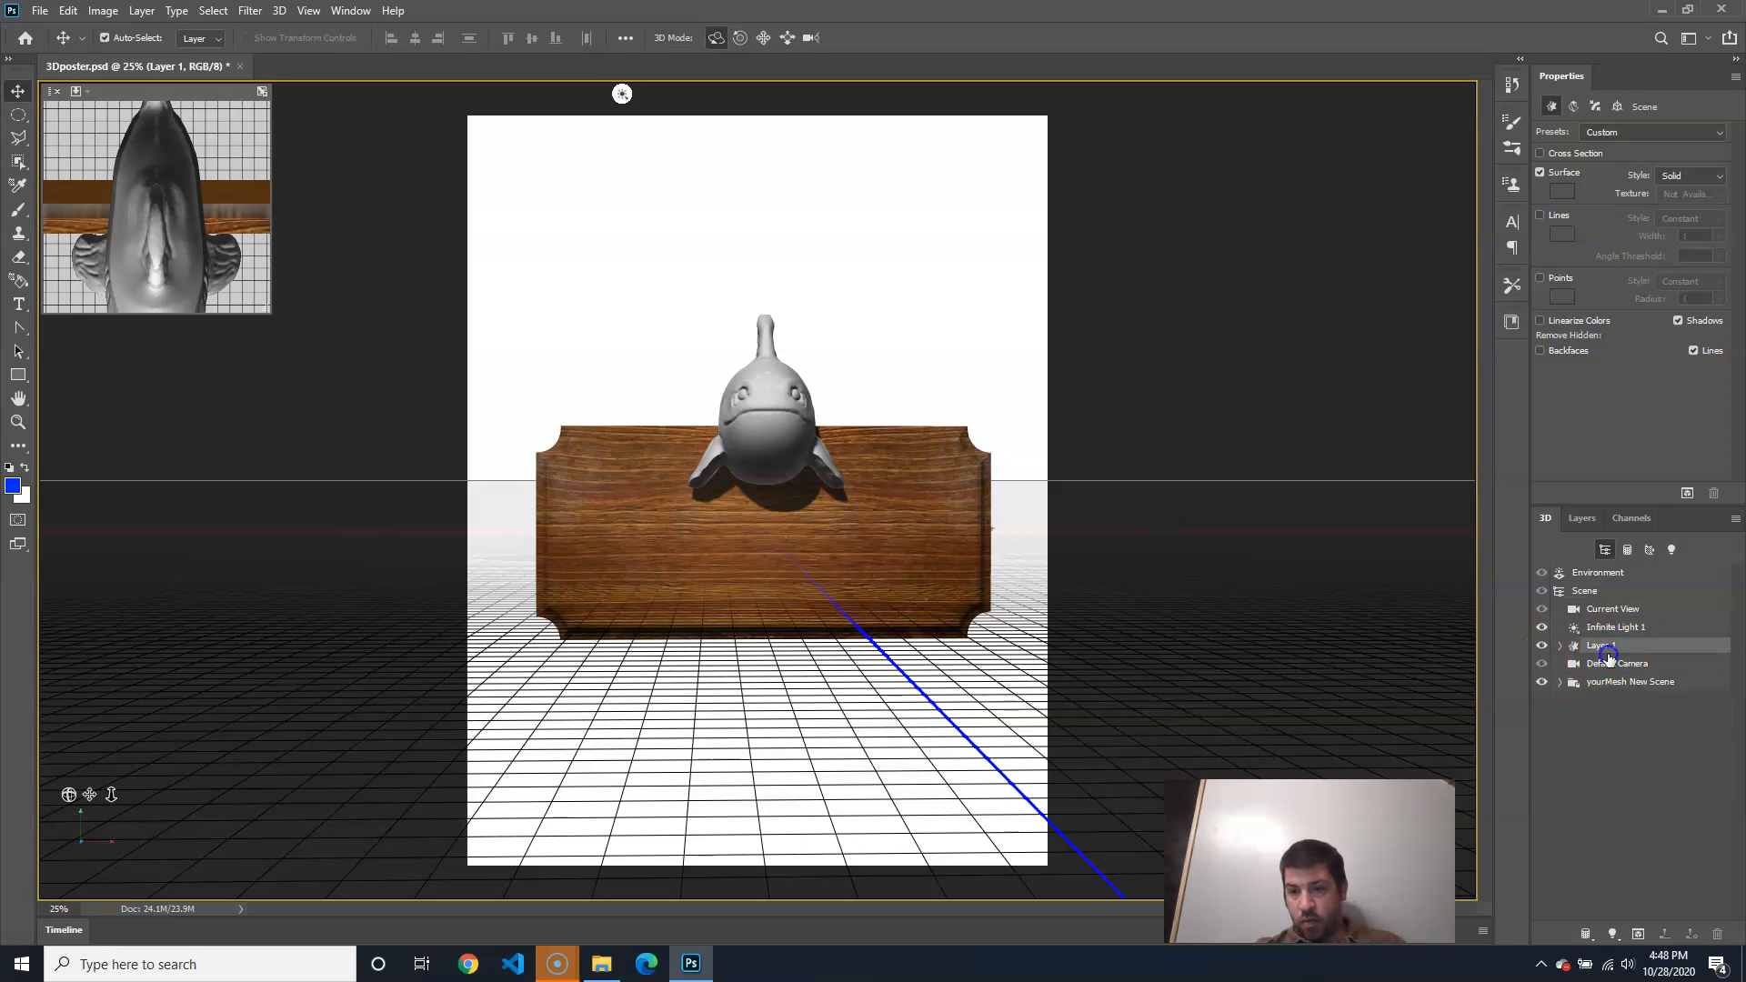
{"action": "left_click", "coordinate": [1608, 683]}
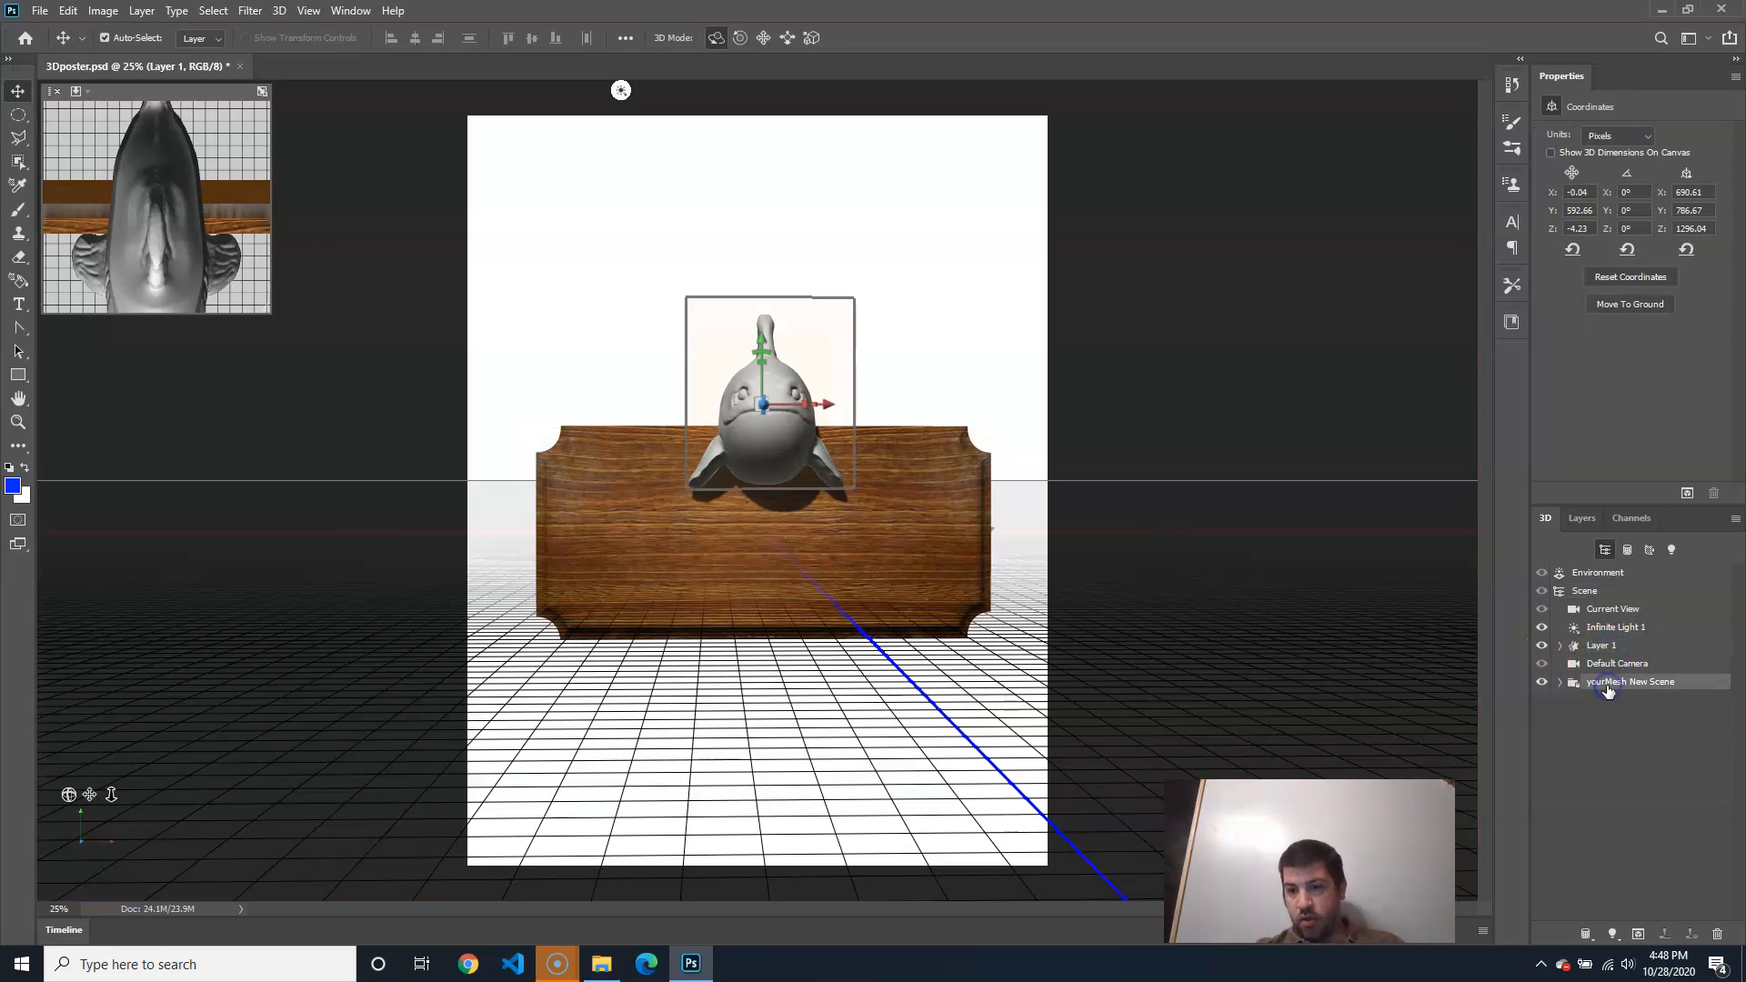
{"action": "left_click", "coordinate": [1608, 649]}
{"action": "left_click", "coordinate": [1606, 684]}
{"action": "left_click", "coordinate": [1603, 647]}
{"action": "left_click", "coordinate": [1604, 683]}
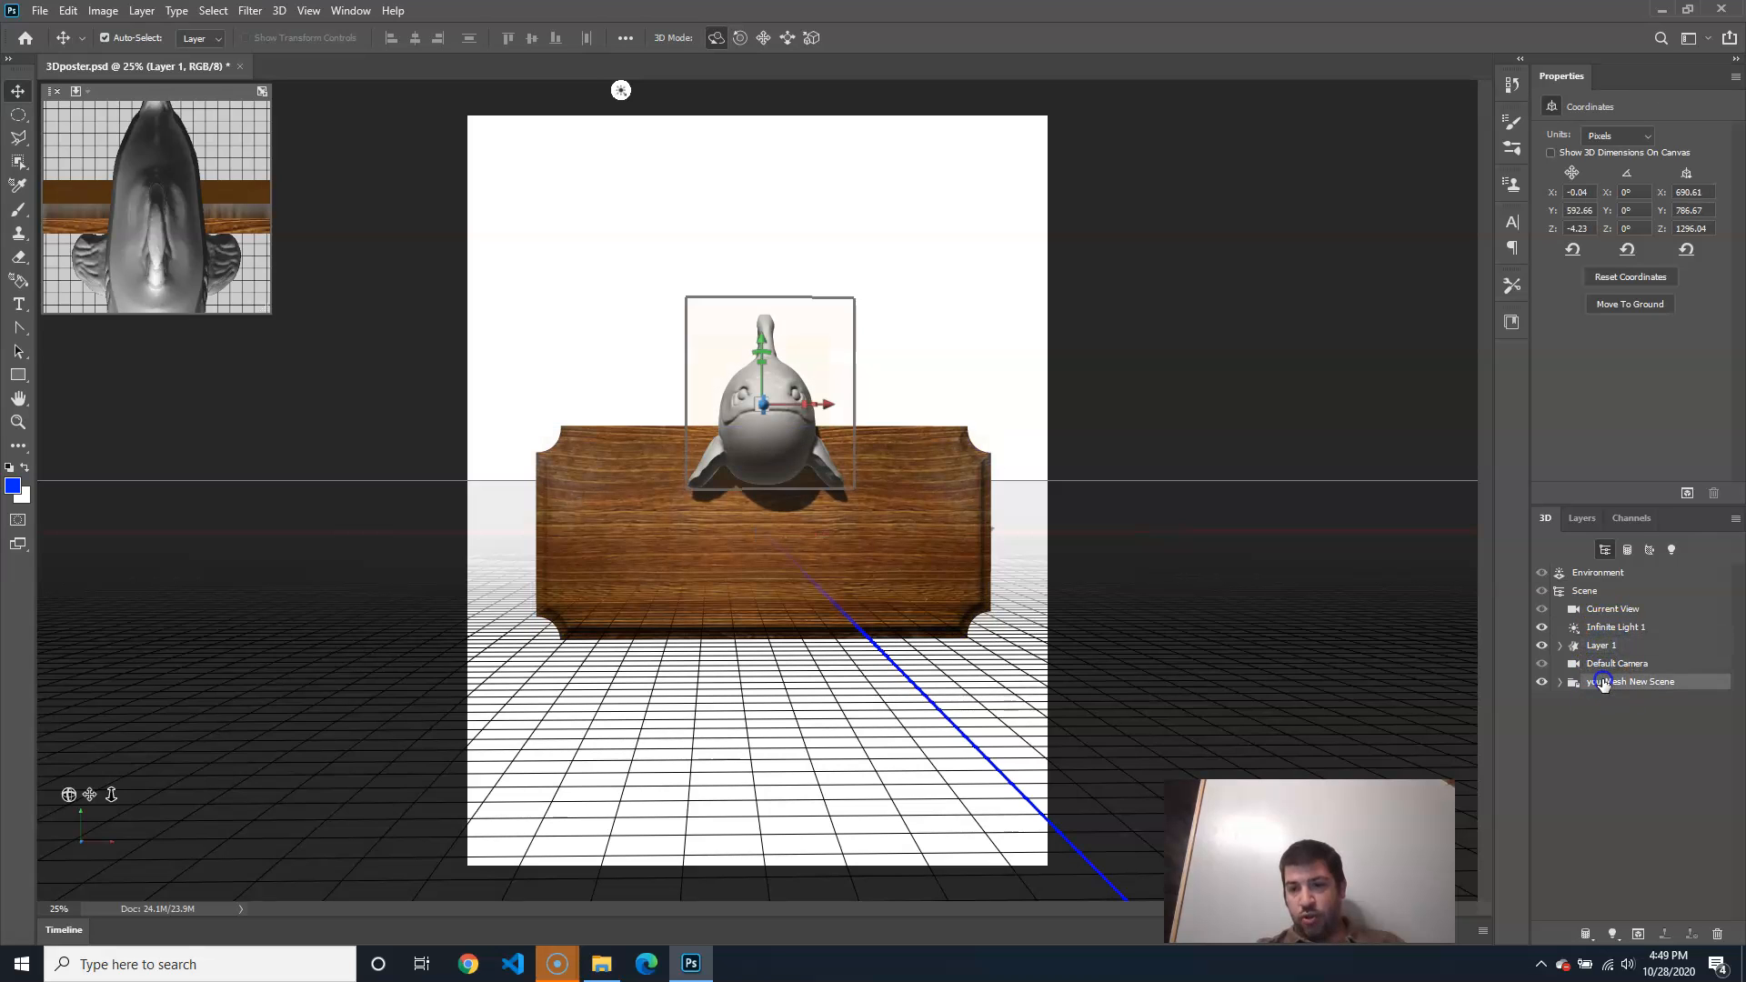
Compare the plaque and fish entries in the 3D scene and layer lists, and expand yourMesh New Scene to inspect objMesh
{"action": "left_click", "coordinate": [1603, 639]}
{"action": "left_click", "coordinate": [1587, 592]}
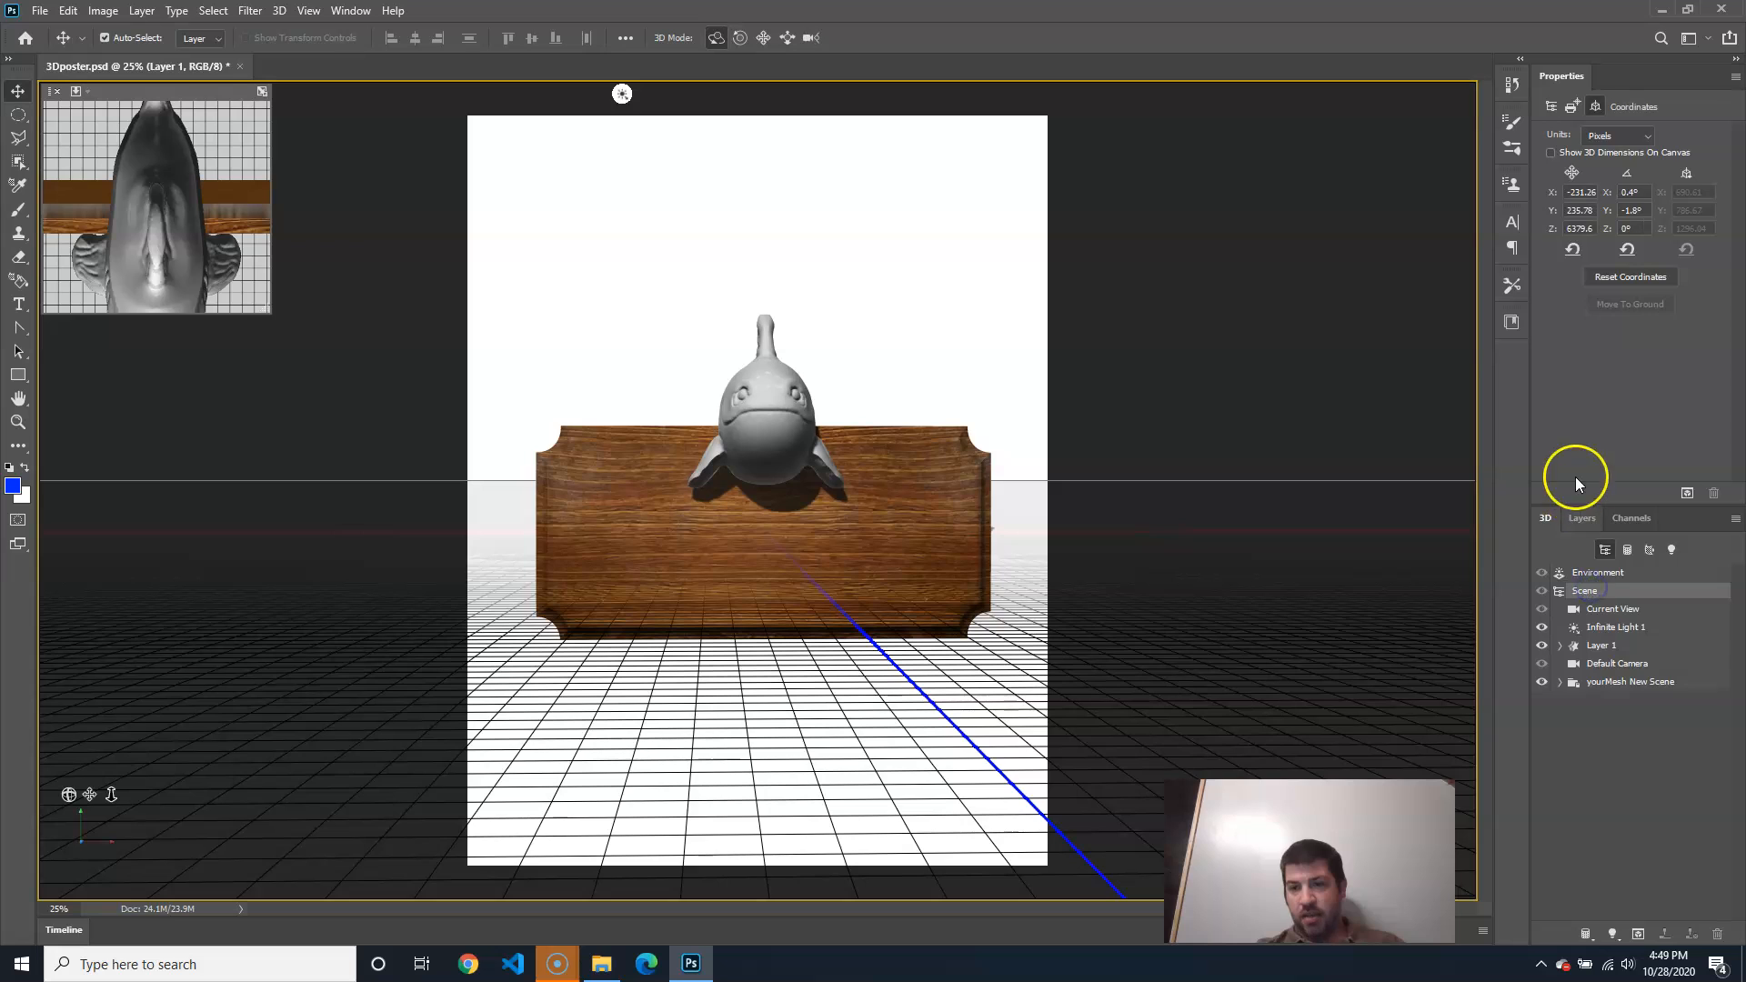
{"action": "left_click", "coordinate": [1582, 518]}
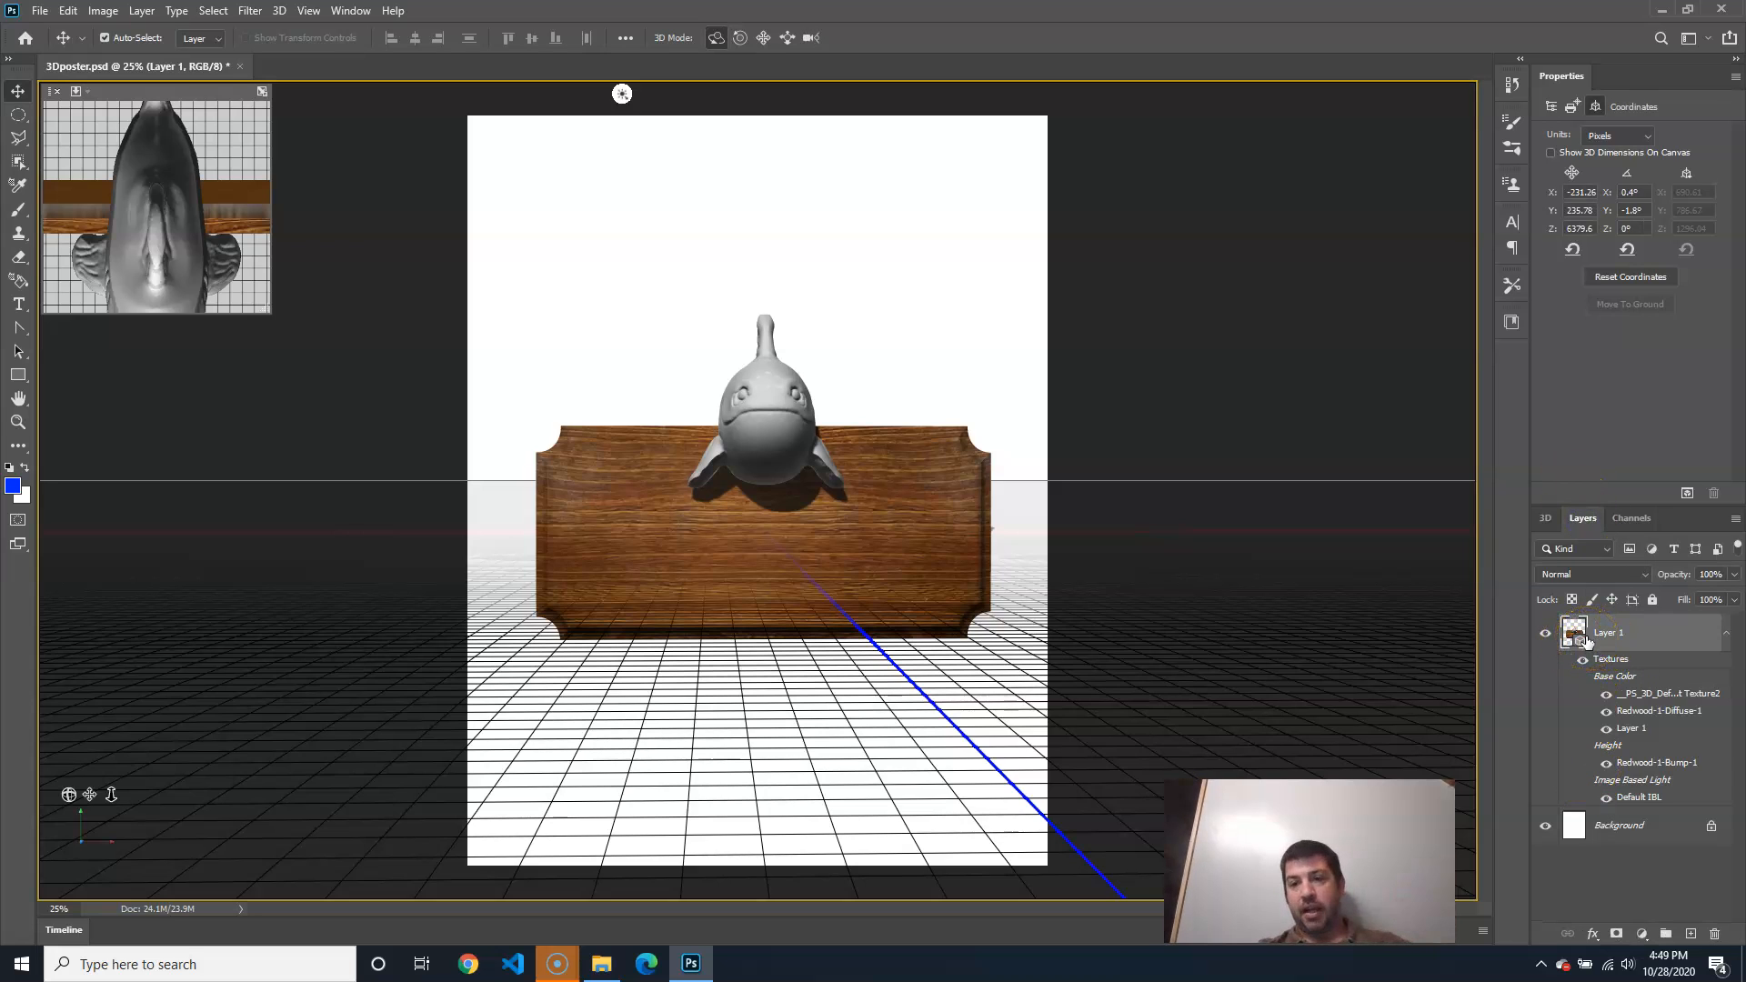
{"action": "left_click", "coordinate": [1546, 517]}
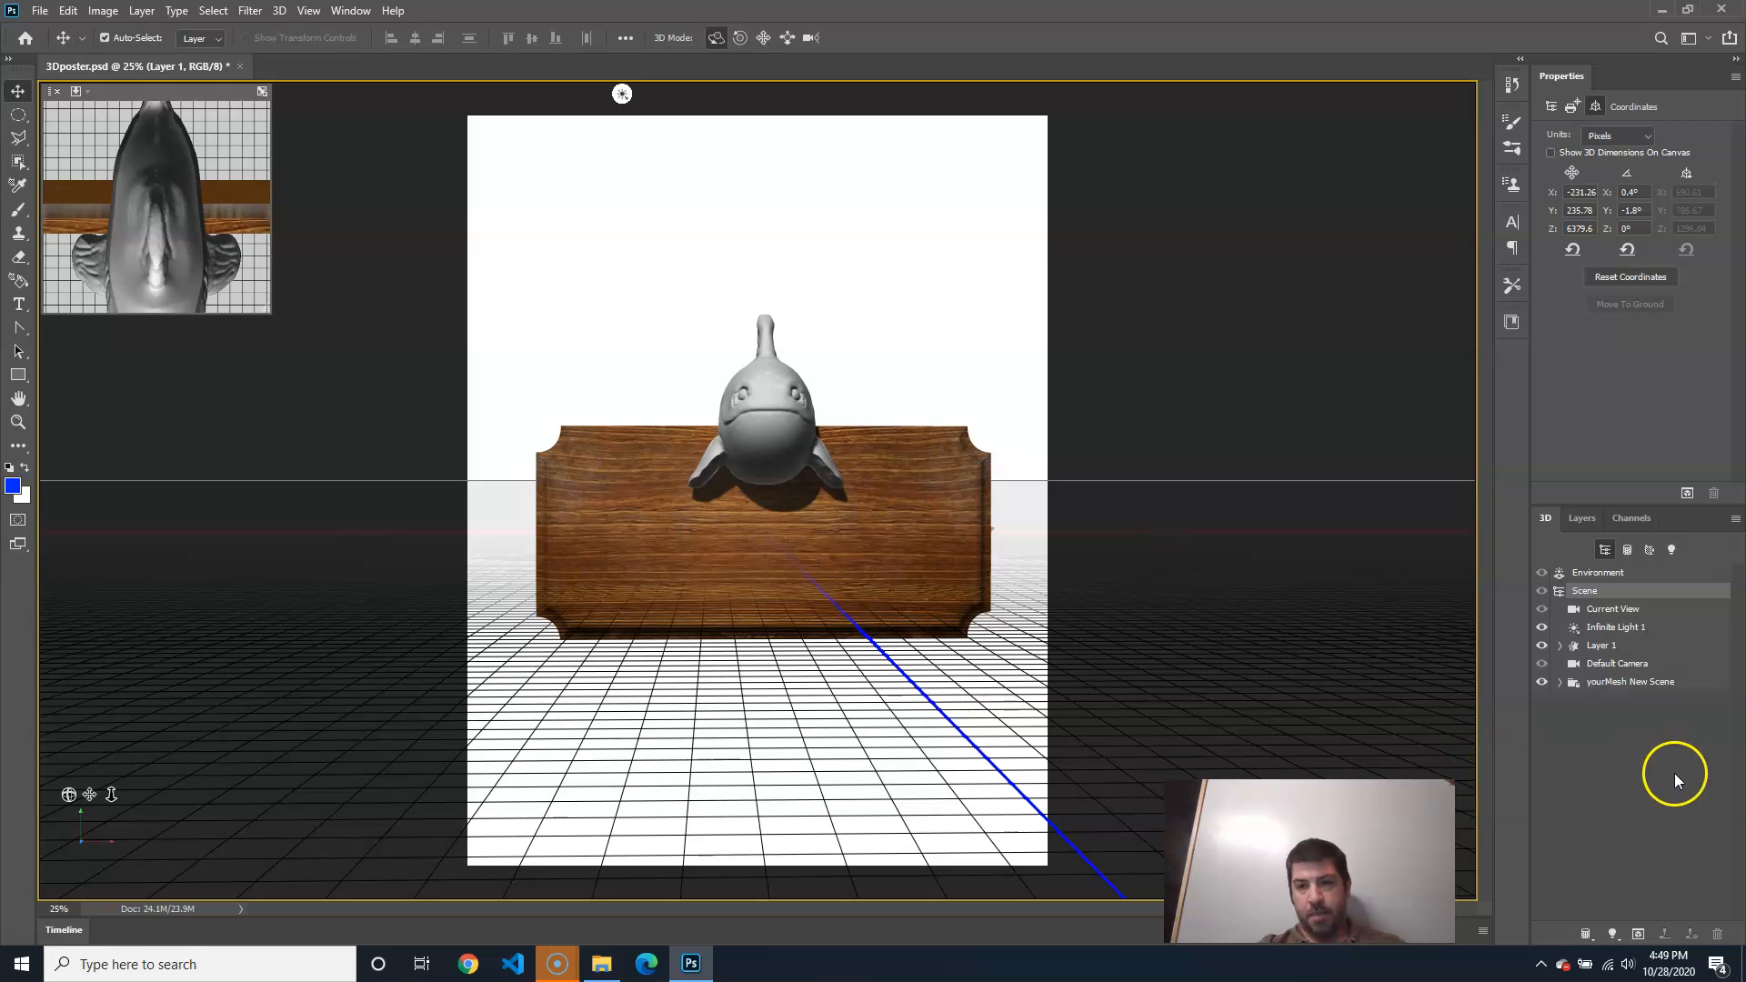
{"action": "left_click", "coordinate": [1599, 682]}
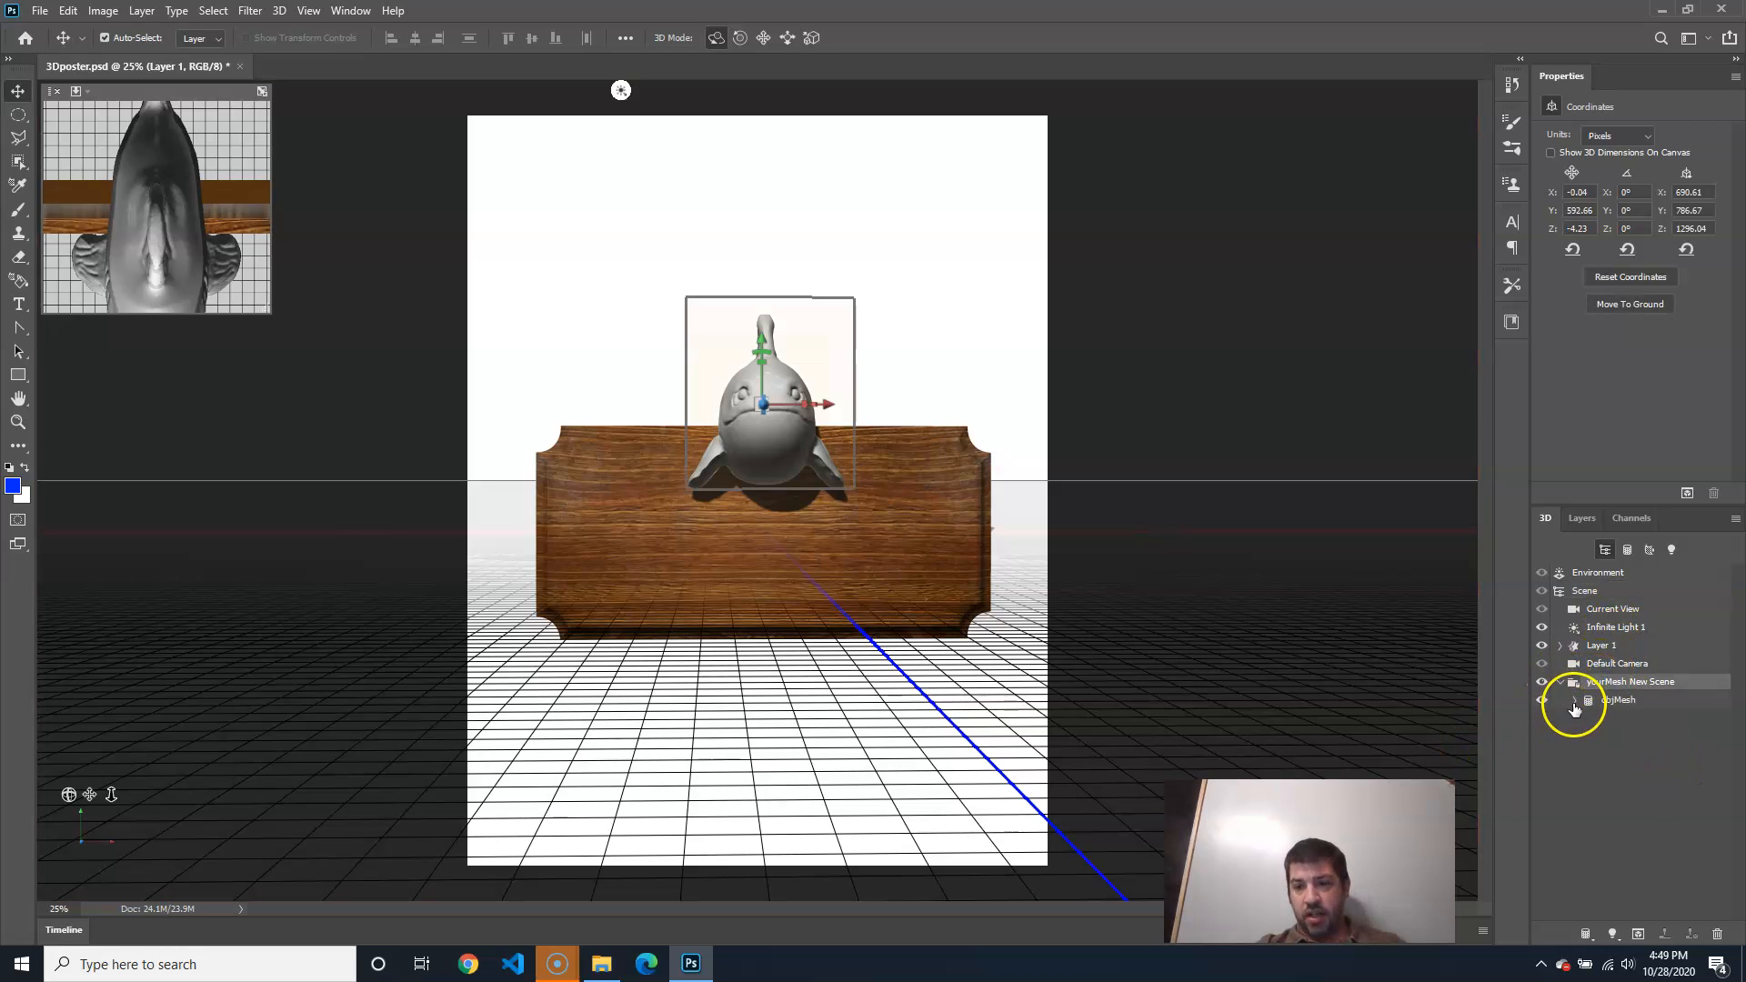
{"action": "left_click", "coordinate": [1623, 700]}
{"action": "left_click", "coordinate": [1620, 687]}
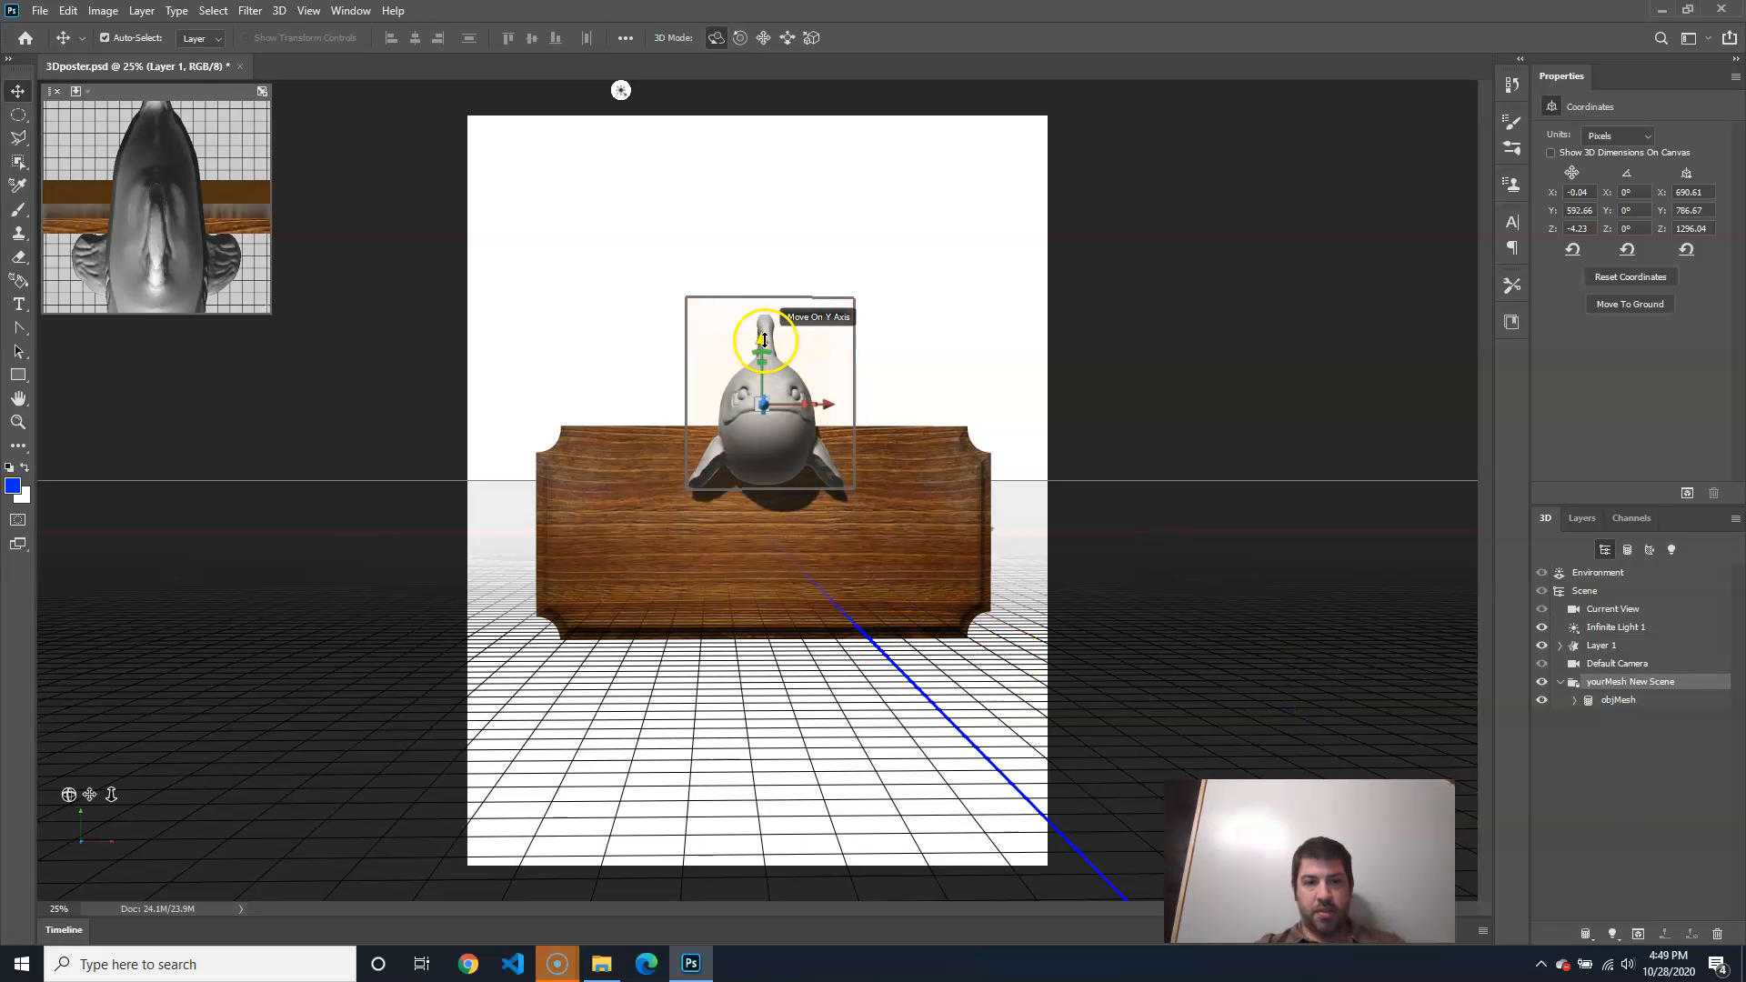
Move objMesh forward in front of the plaque to about Z 1040 px and lower it to about Y 268 px
{"action": "left_click", "coordinate": [1028, 438]}
{"action": "left_click_drag", "start_coordinate": [1161, 530], "coordinate": [1070, 558]}
{"action": "left_click", "coordinate": [749, 429]}
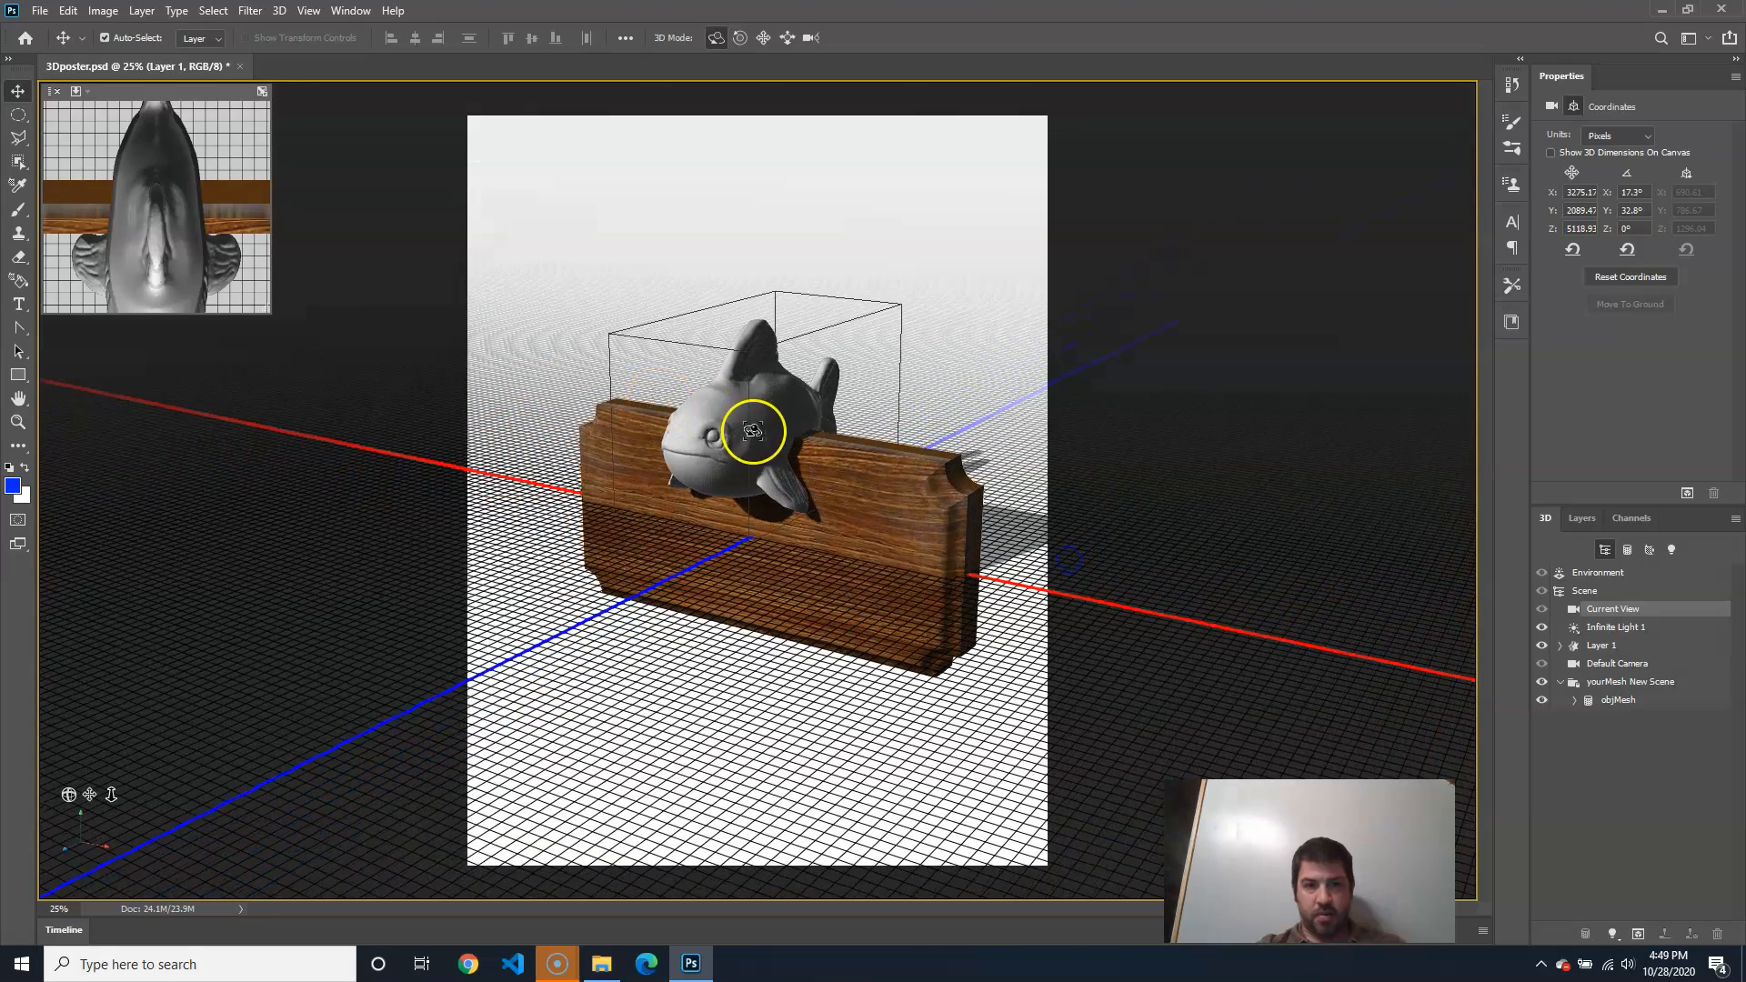
{"action": "left_click_drag", "start_coordinate": [727, 420], "coordinate": [515, 534]}
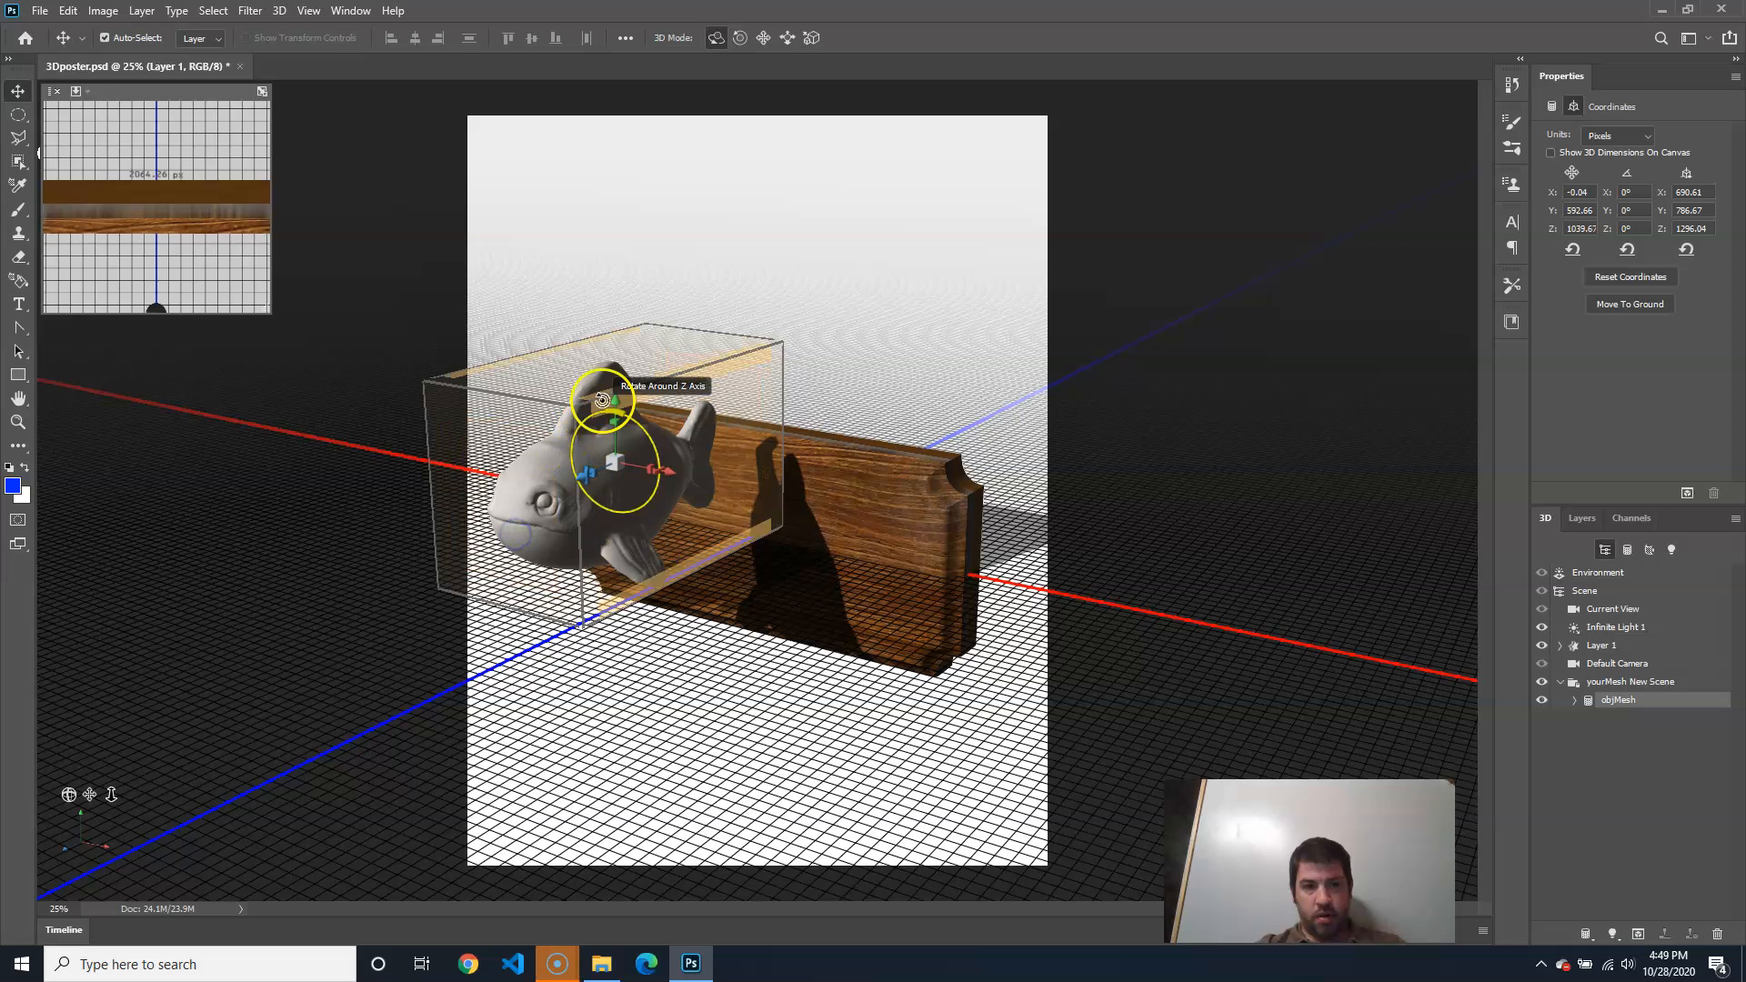
{"action": "left_click_drag", "start_coordinate": [616, 397], "coordinate": [618, 496]}
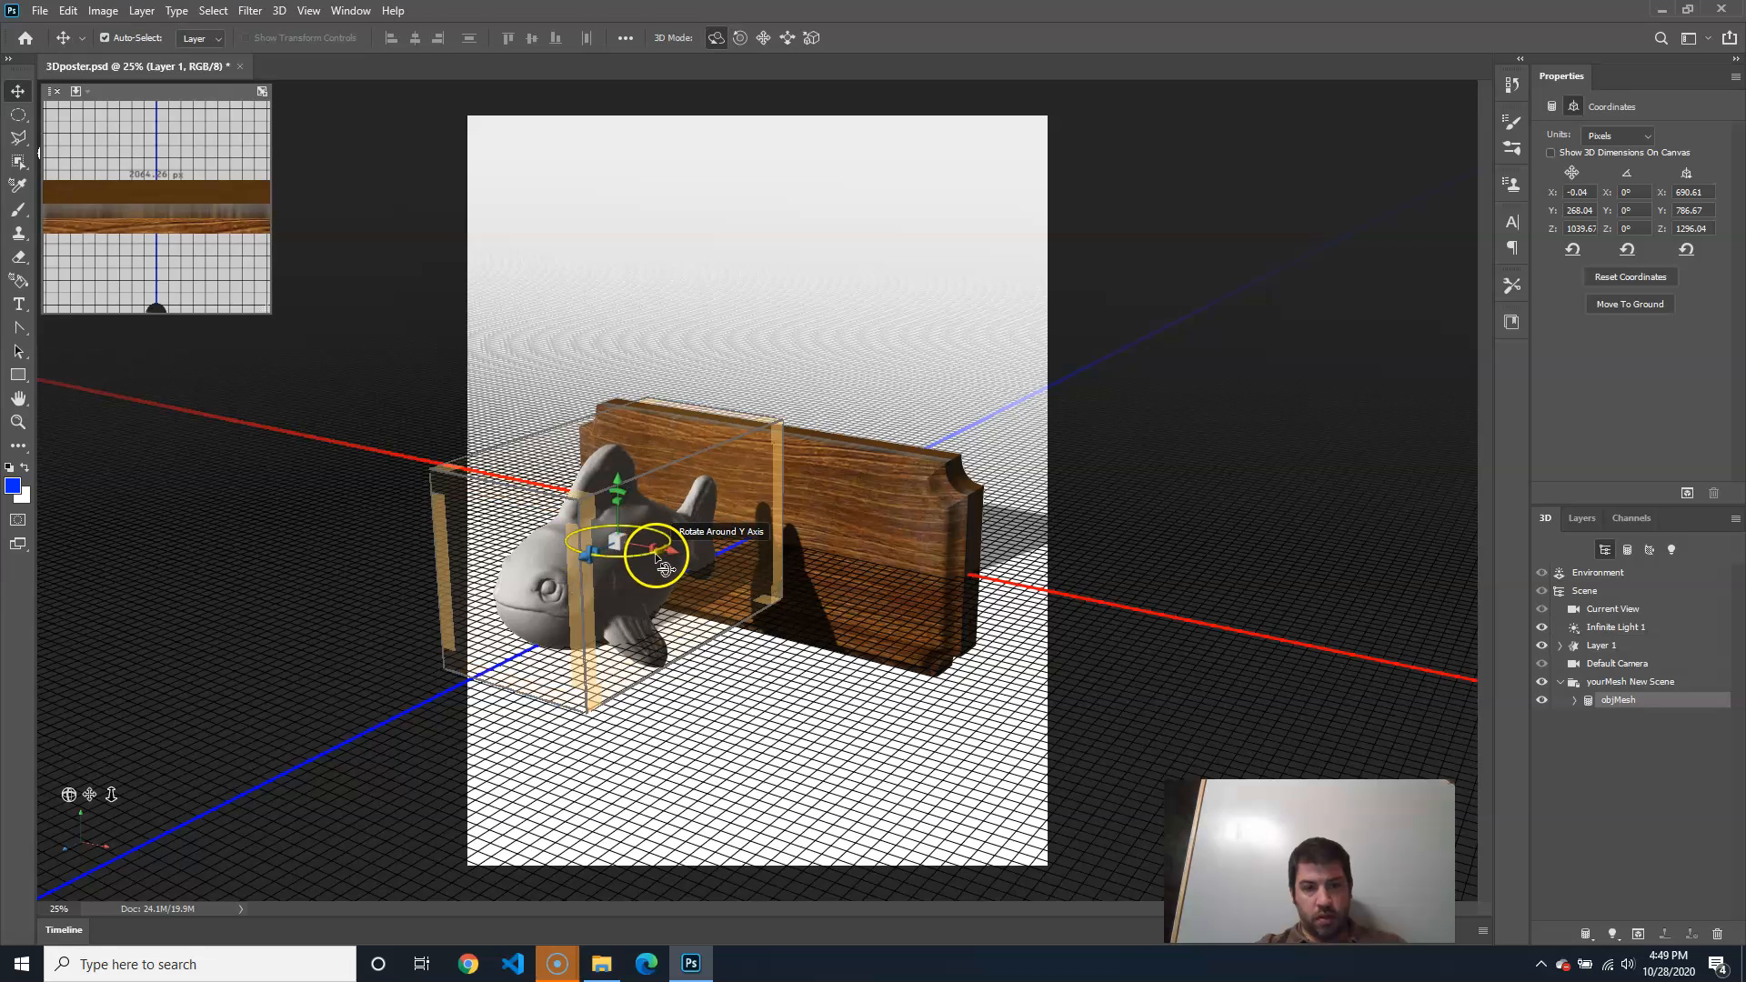
Rotate the fish about 90° around its Y axis and move it about 818 px along its X axis back toward the plaque
{"action": "left_click_drag", "start_coordinate": [665, 569], "coordinate": [957, 484]}
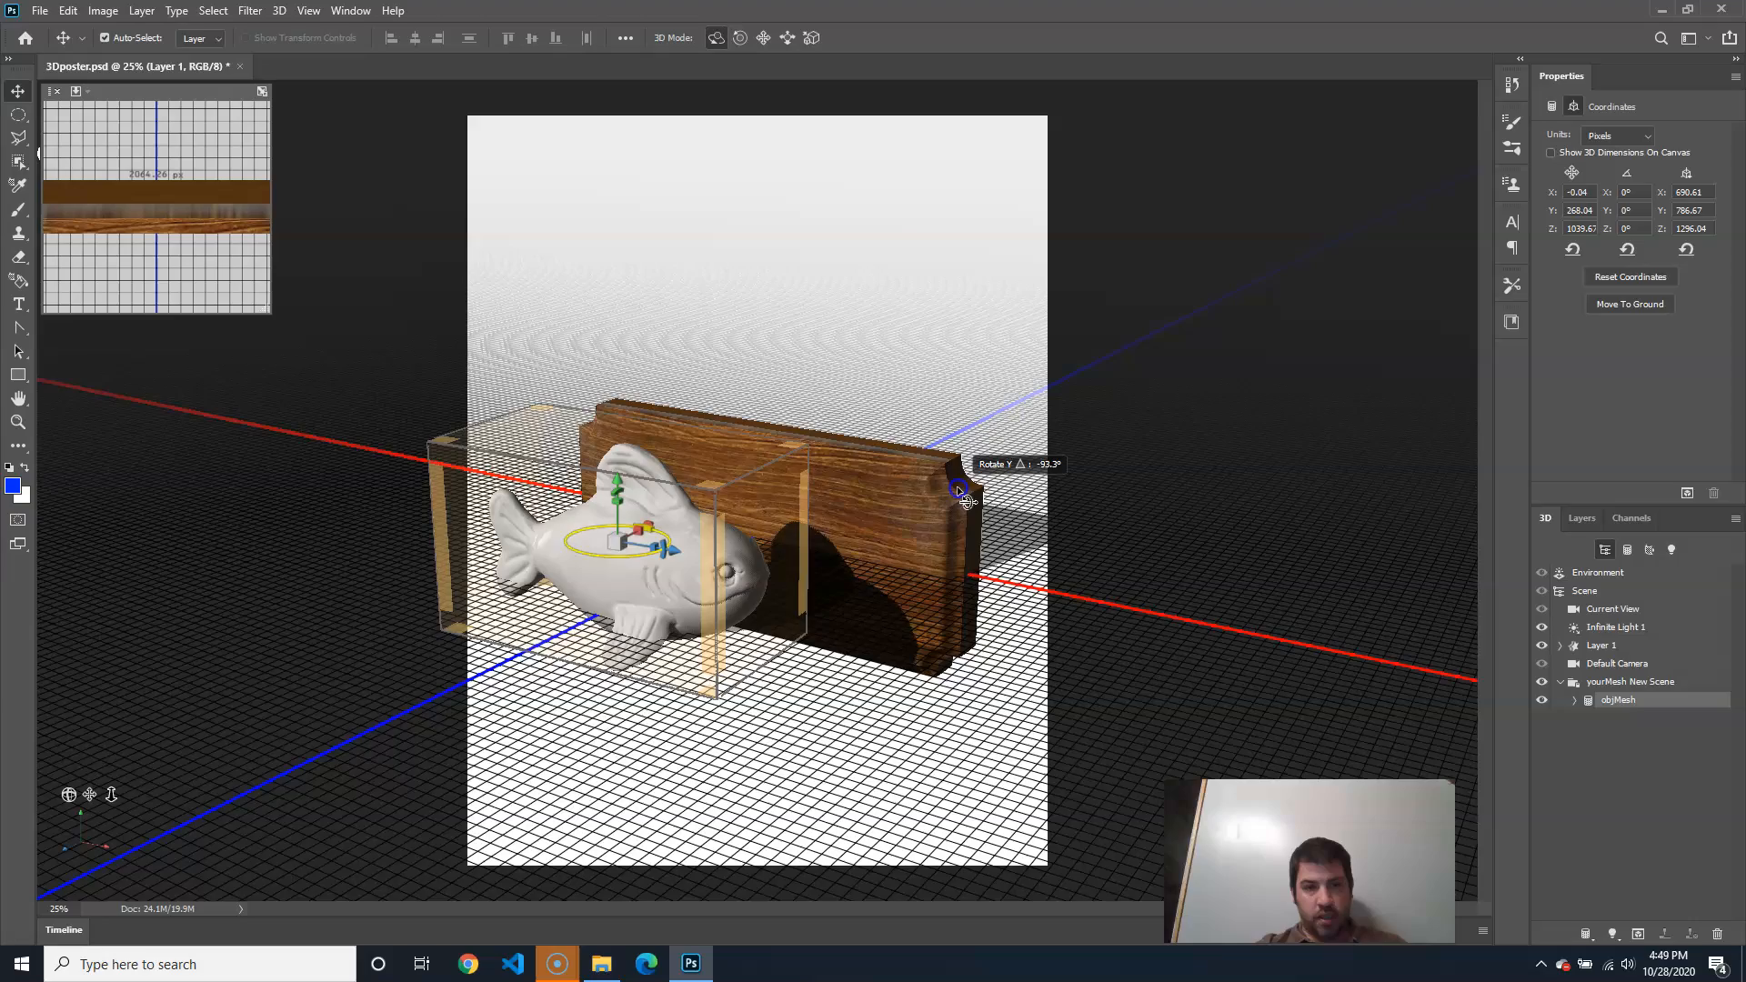
{"action": "left_click", "coordinate": [920, 779]}
{"action": "left_click_drag", "start_coordinate": [844, 764], "coordinate": [959, 864]}
{"action": "left_click", "coordinate": [732, 609]}
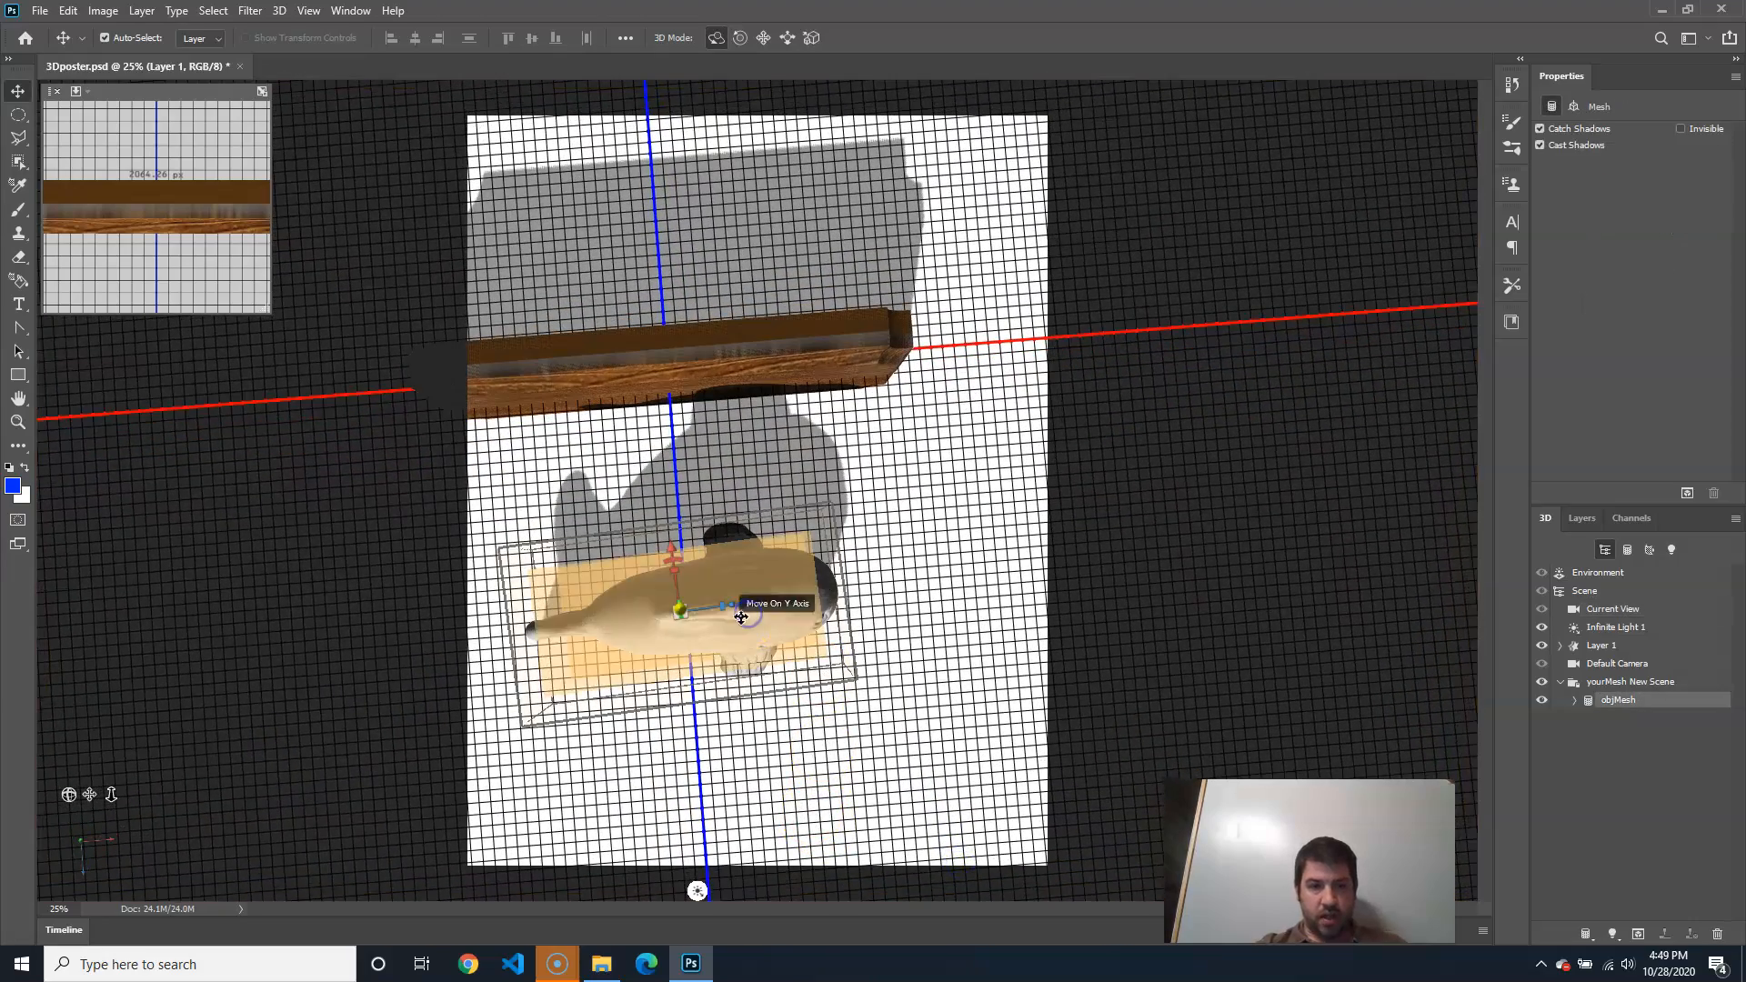
{"action": "left_click_drag", "start_coordinate": [670, 555], "coordinate": [669, 496]}
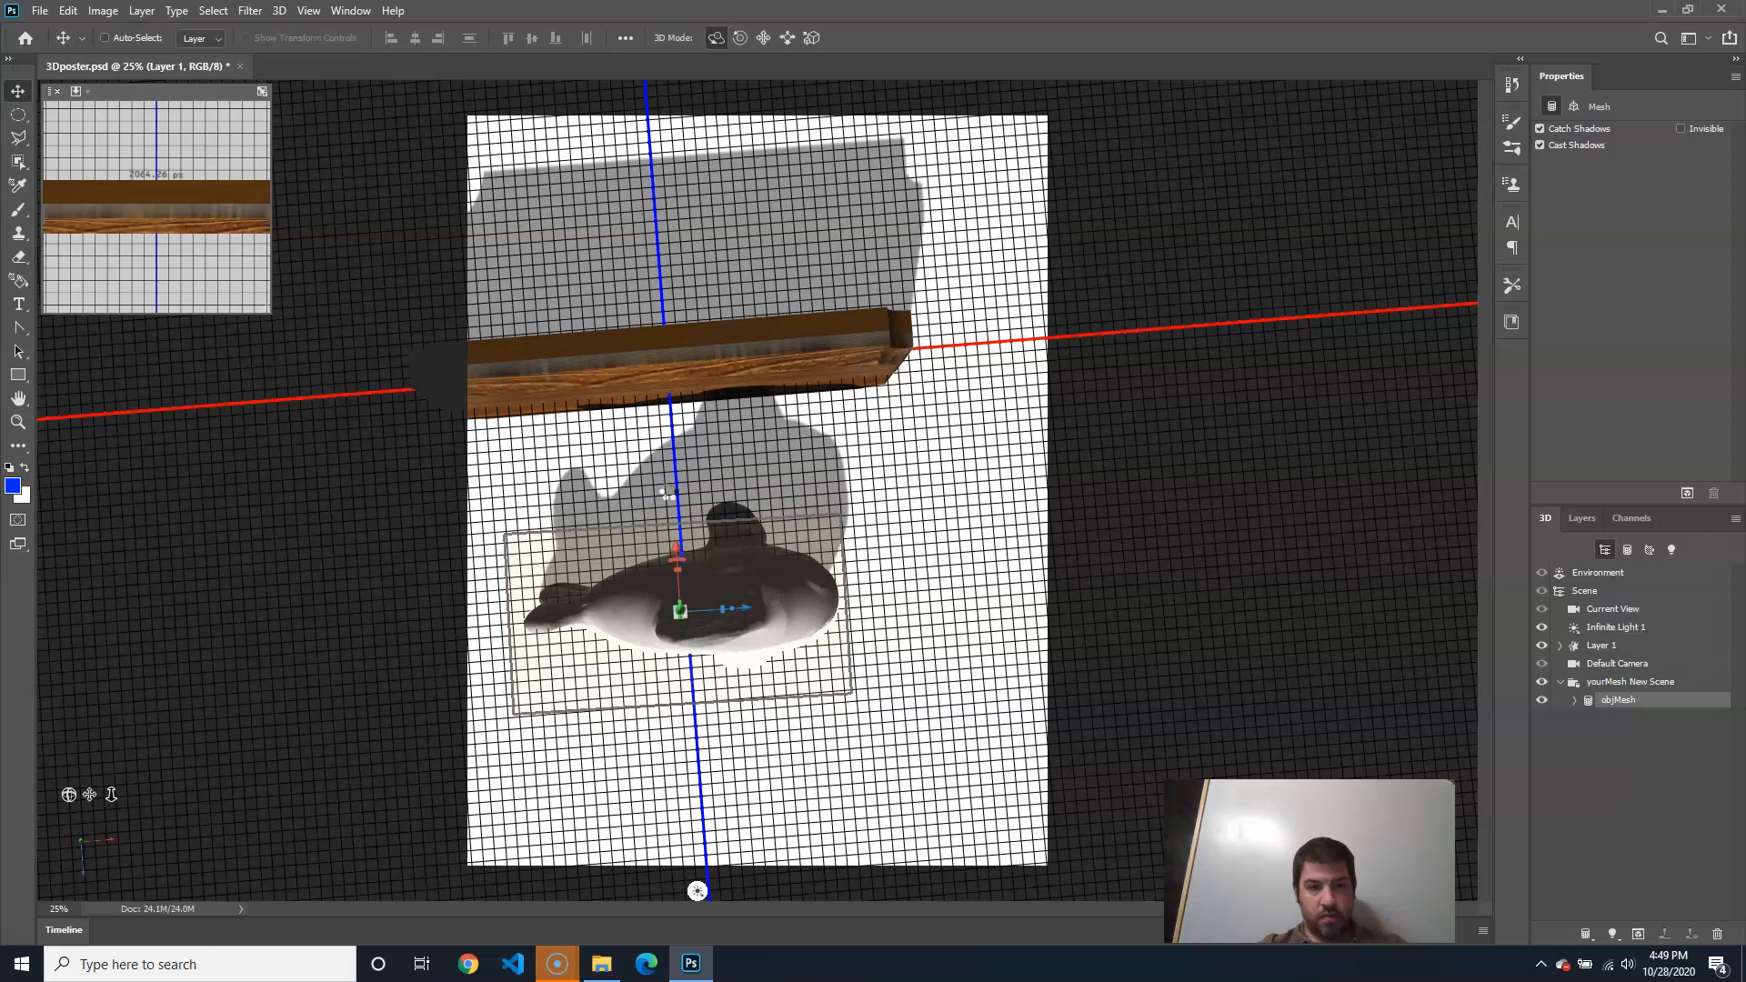
{"action": "key", "text": "ctrl+z"}
{"action": "left_click_drag", "start_coordinate": [675, 543], "coordinate": [651, 299]}
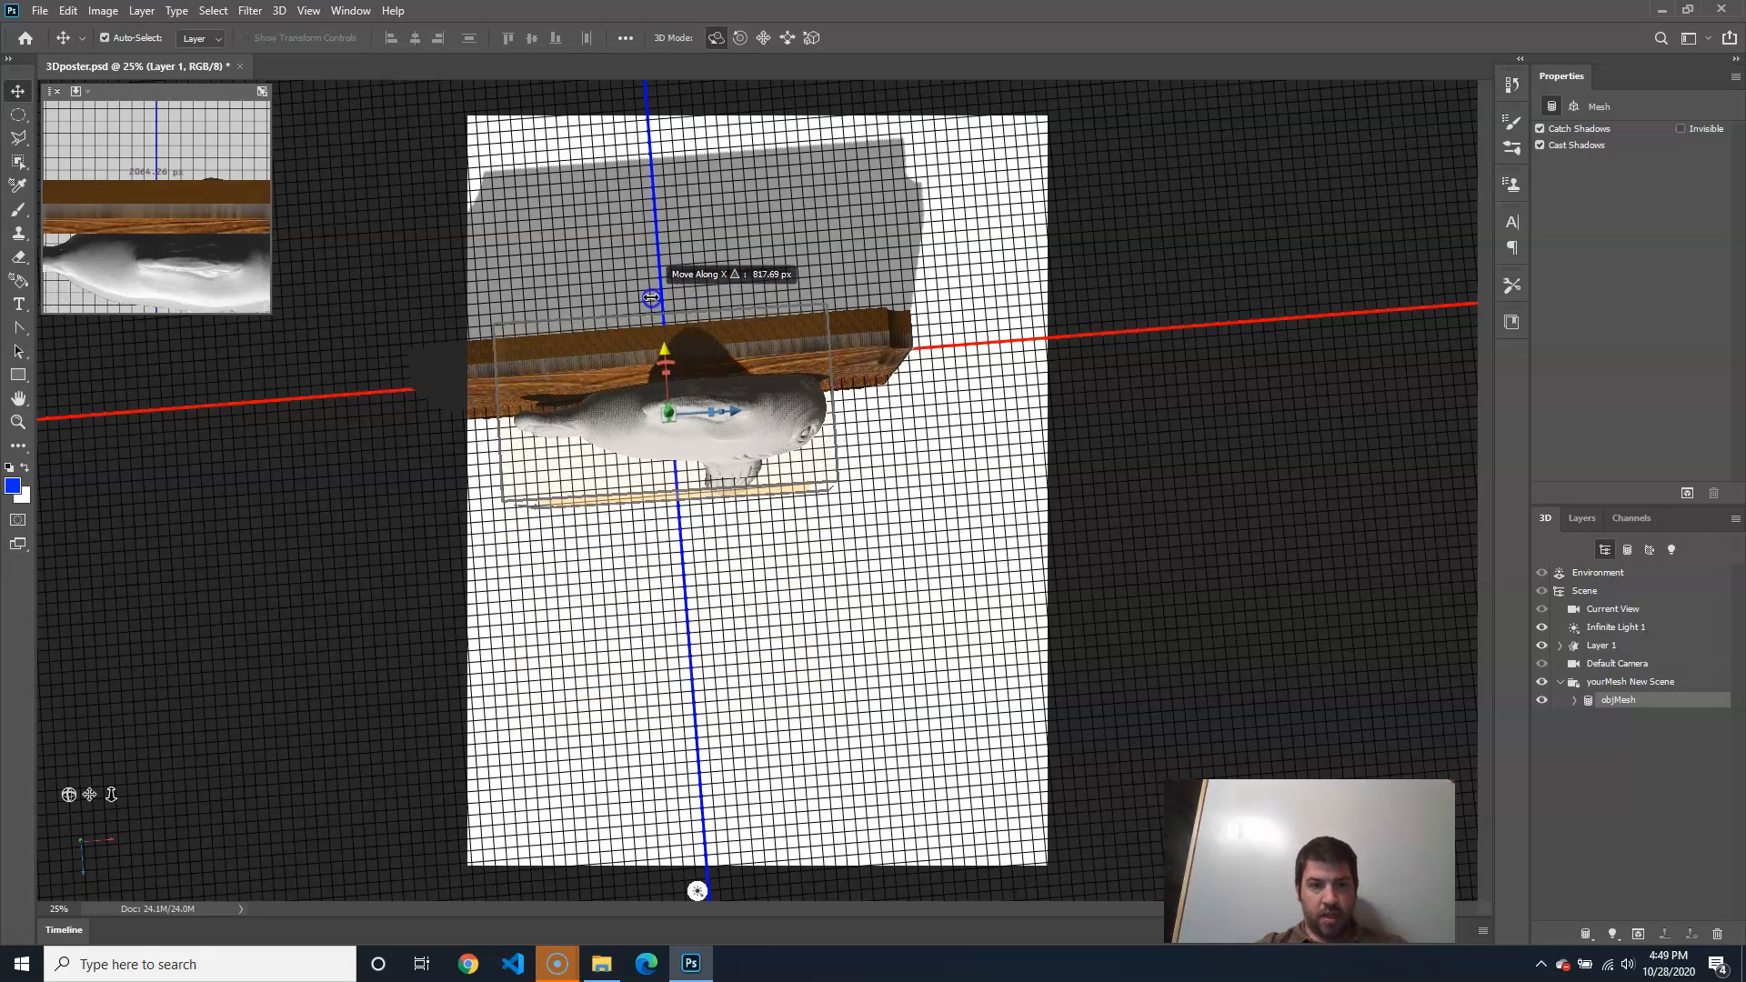
Lower the fish about 165 px along its Y axis so it sits centered on the plaque's height
{"action": "left_click", "coordinate": [769, 599]}
{"action": "left_click_drag", "start_coordinate": [769, 599], "coordinate": [770, 507]}
{"action": "left_click", "coordinate": [722, 461]}
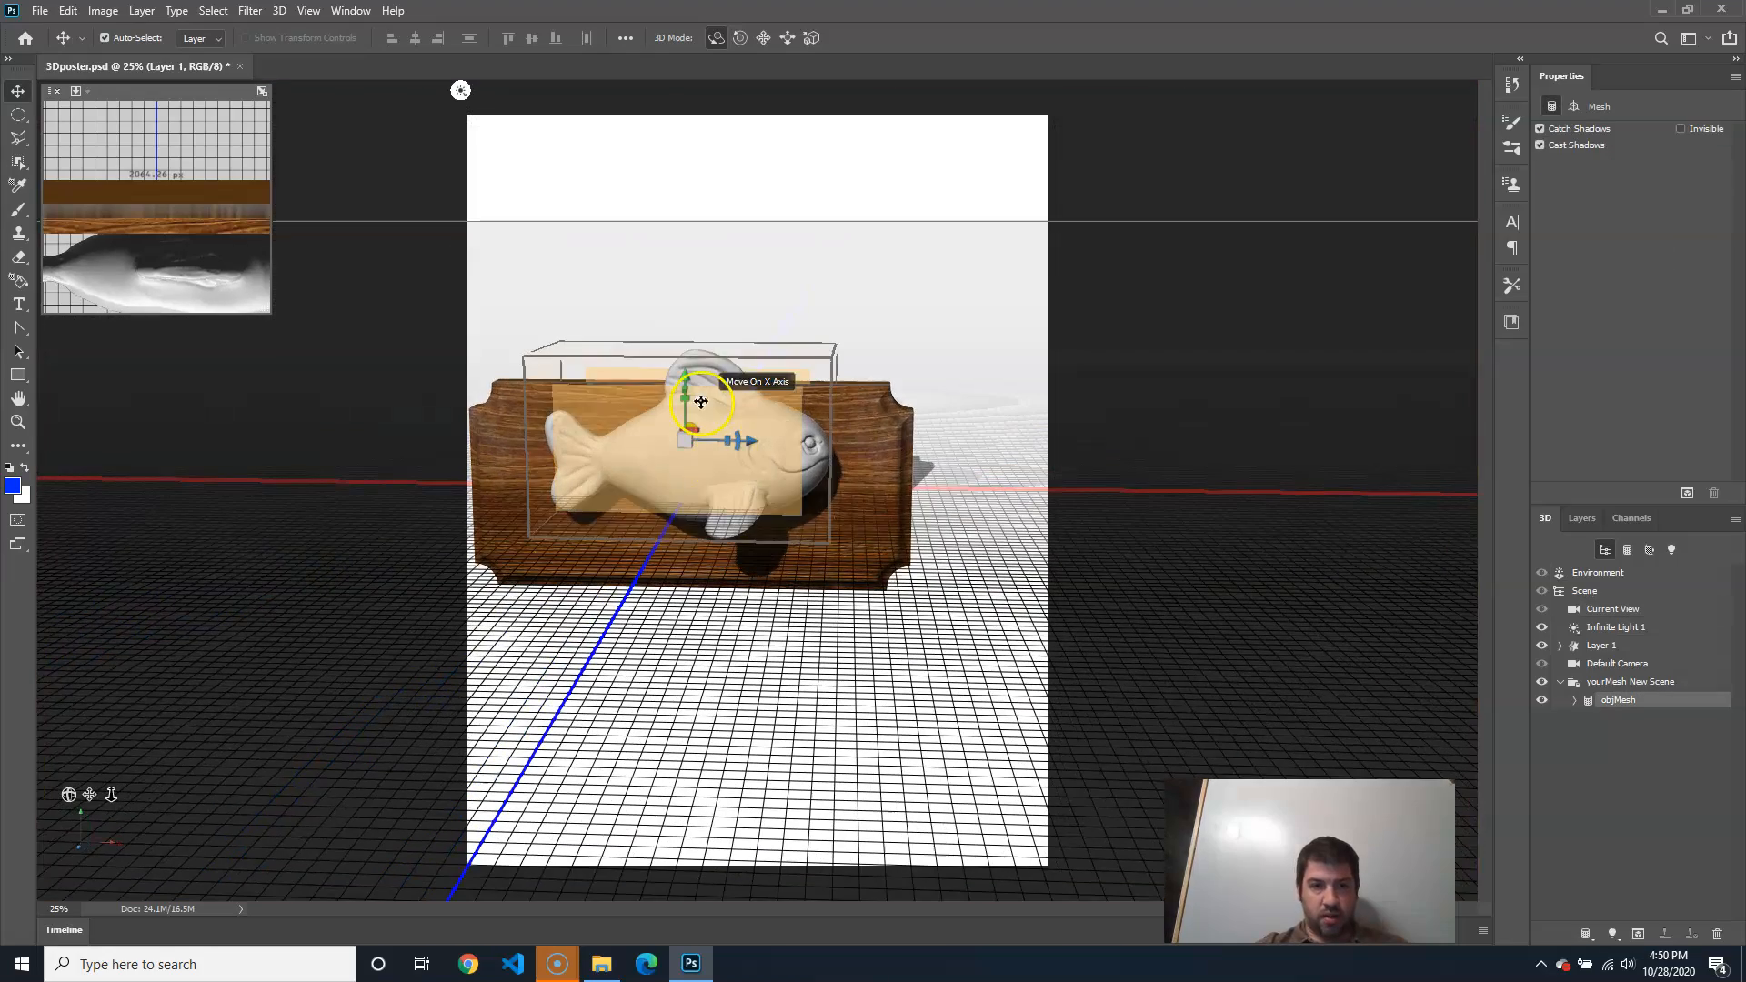
{"action": "left_click_drag", "start_coordinate": [685, 399], "coordinate": [685, 419]}
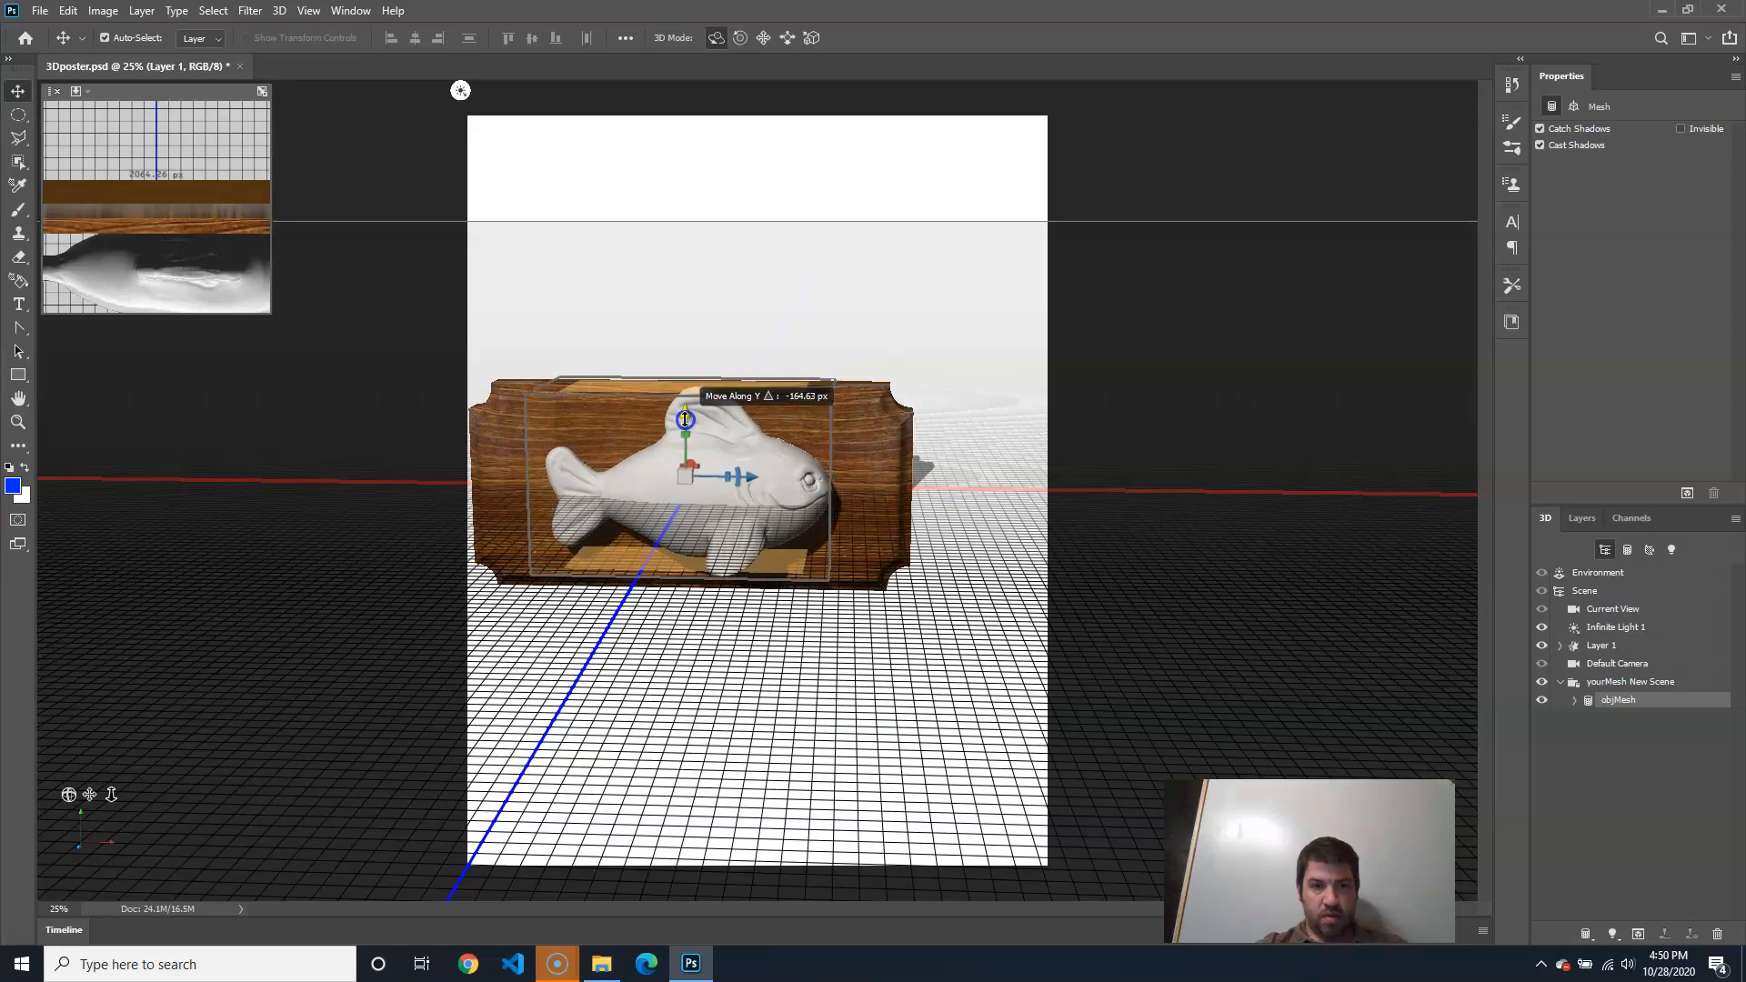
Adjust the fish's position on the plaque and enlarge it uniformly to about 820 × 934 × 1538 px
{"action": "left_click_drag", "start_coordinate": [846, 597], "coordinate": [716, 693]}
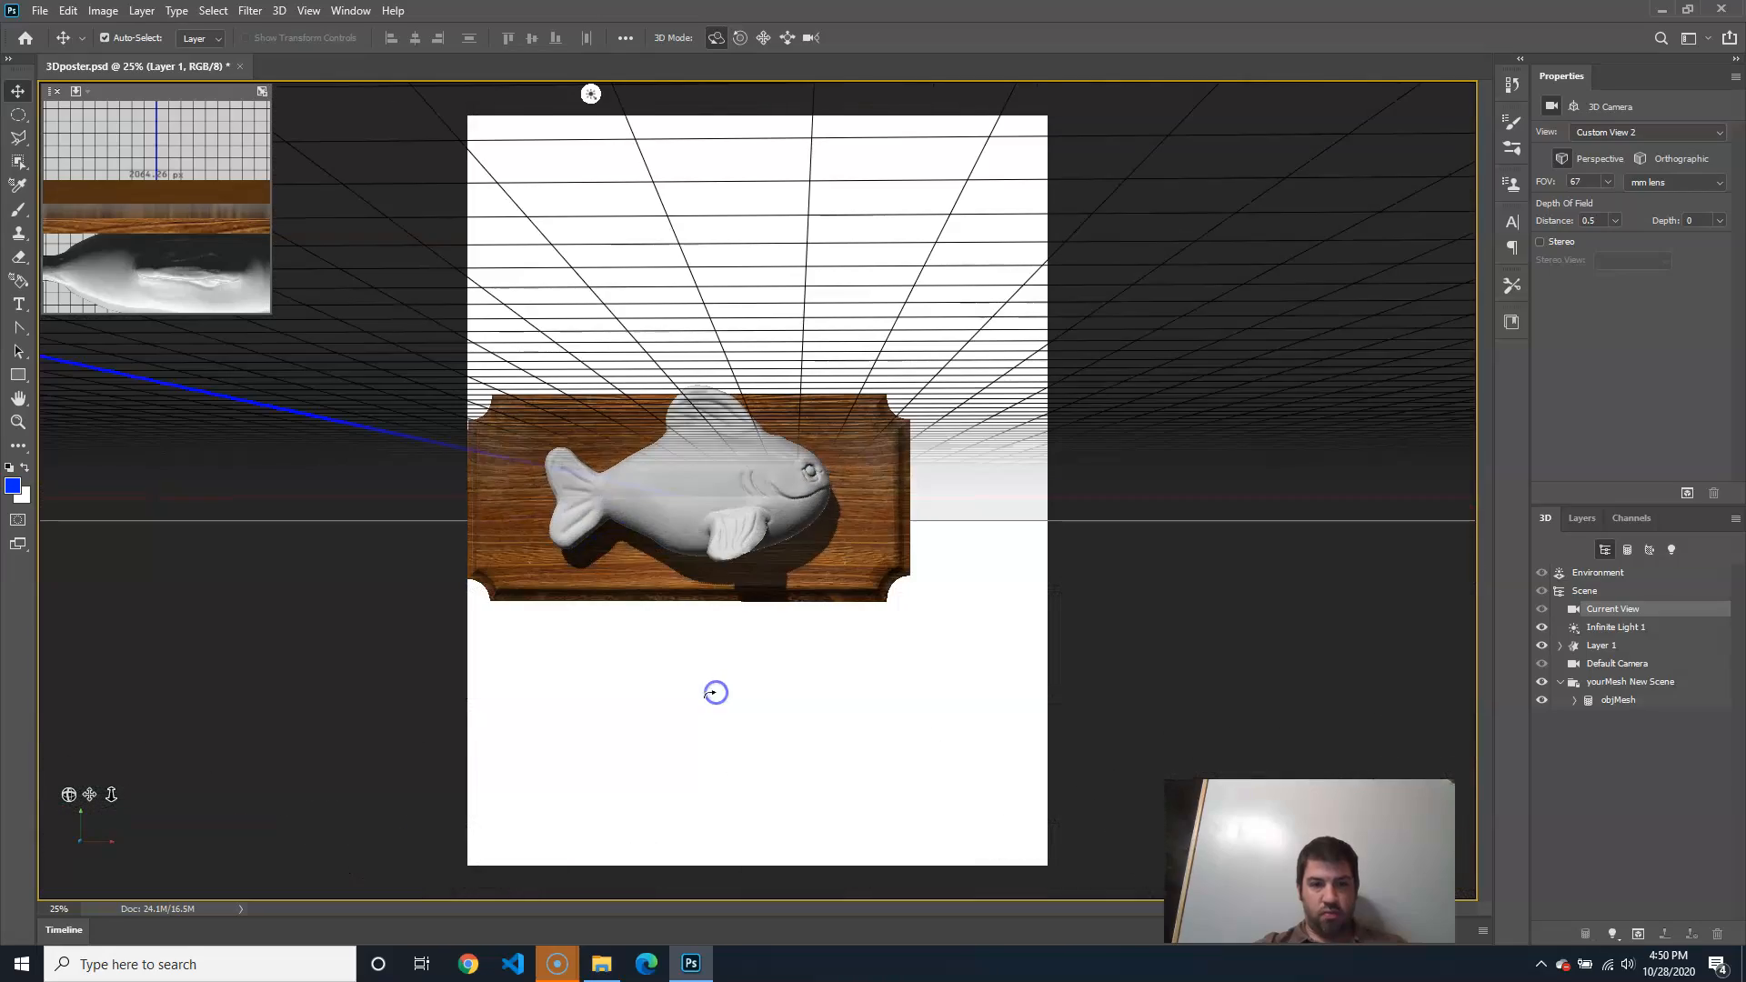
{"action": "left_click", "coordinate": [695, 532]}
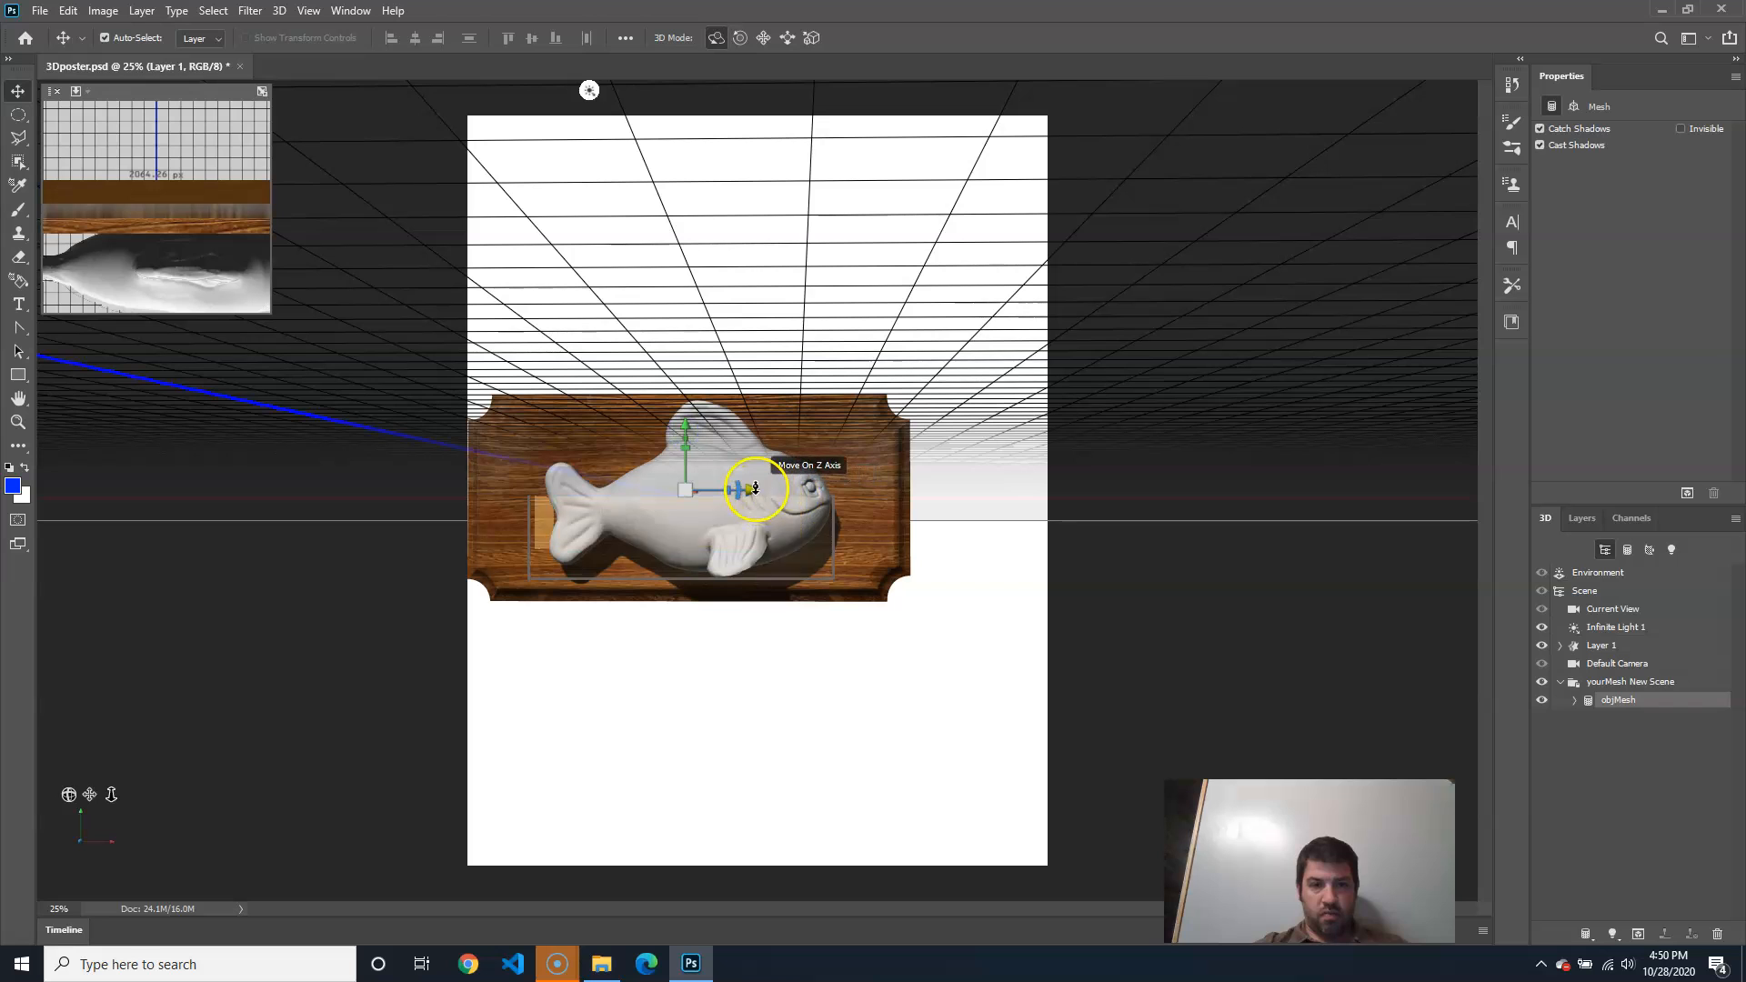
{"action": "left_click_drag", "start_coordinate": [754, 488], "coordinate": [738, 452]}
{"action": "left_click_drag", "start_coordinate": [974, 729], "coordinate": [904, 752]}
{"action": "left_click", "coordinate": [688, 476]}
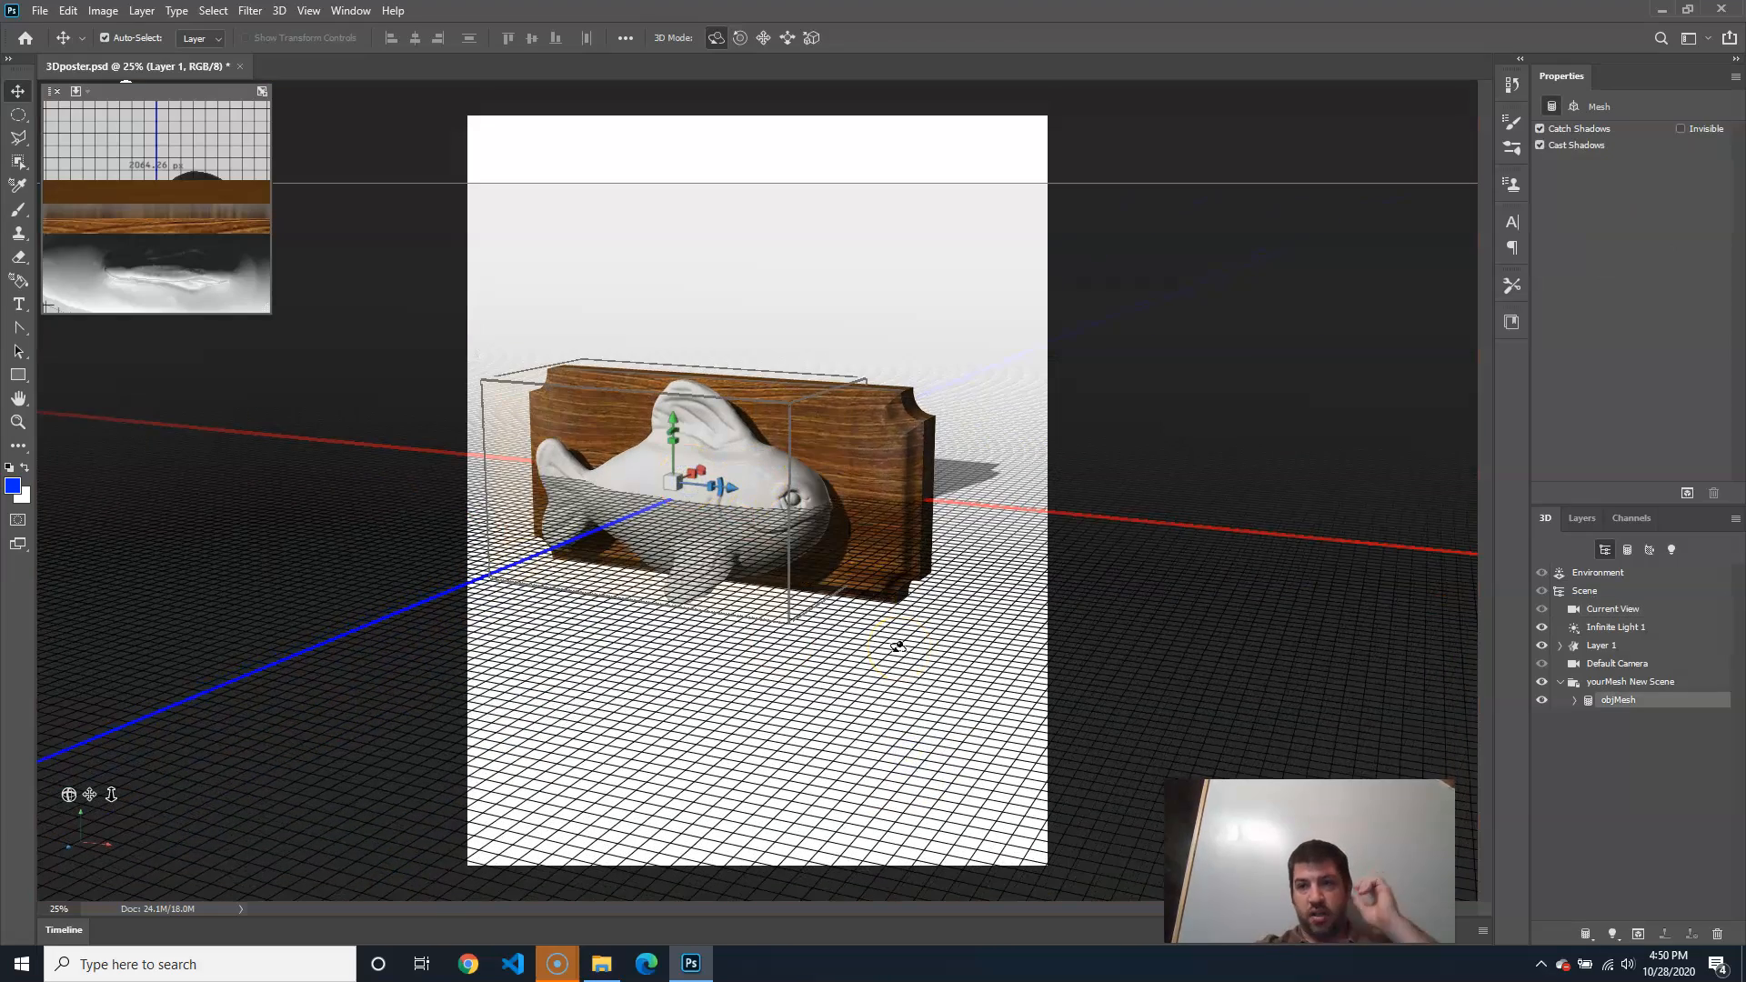
Check the coordinates and mesh shadow settings of objMesh and the coordinates of the yourMesh New Scene group
{"action": "left_click", "coordinate": [1575, 106]}
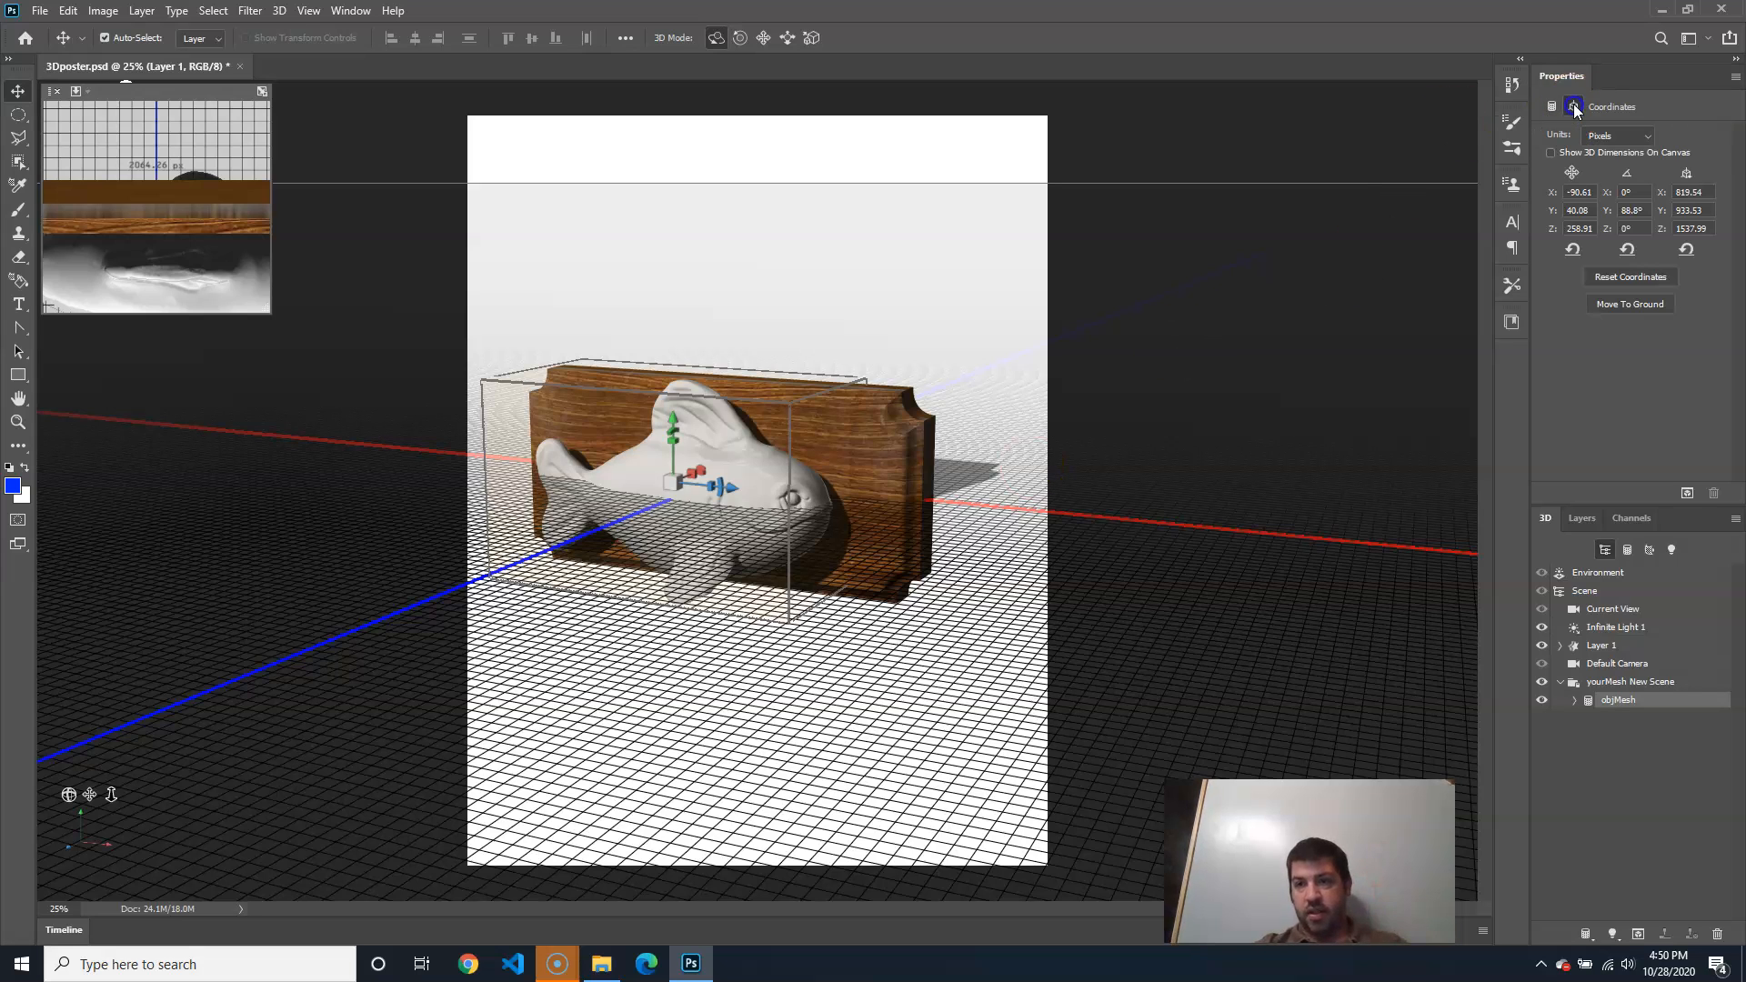
{"action": "left_click", "coordinate": [1550, 107]}
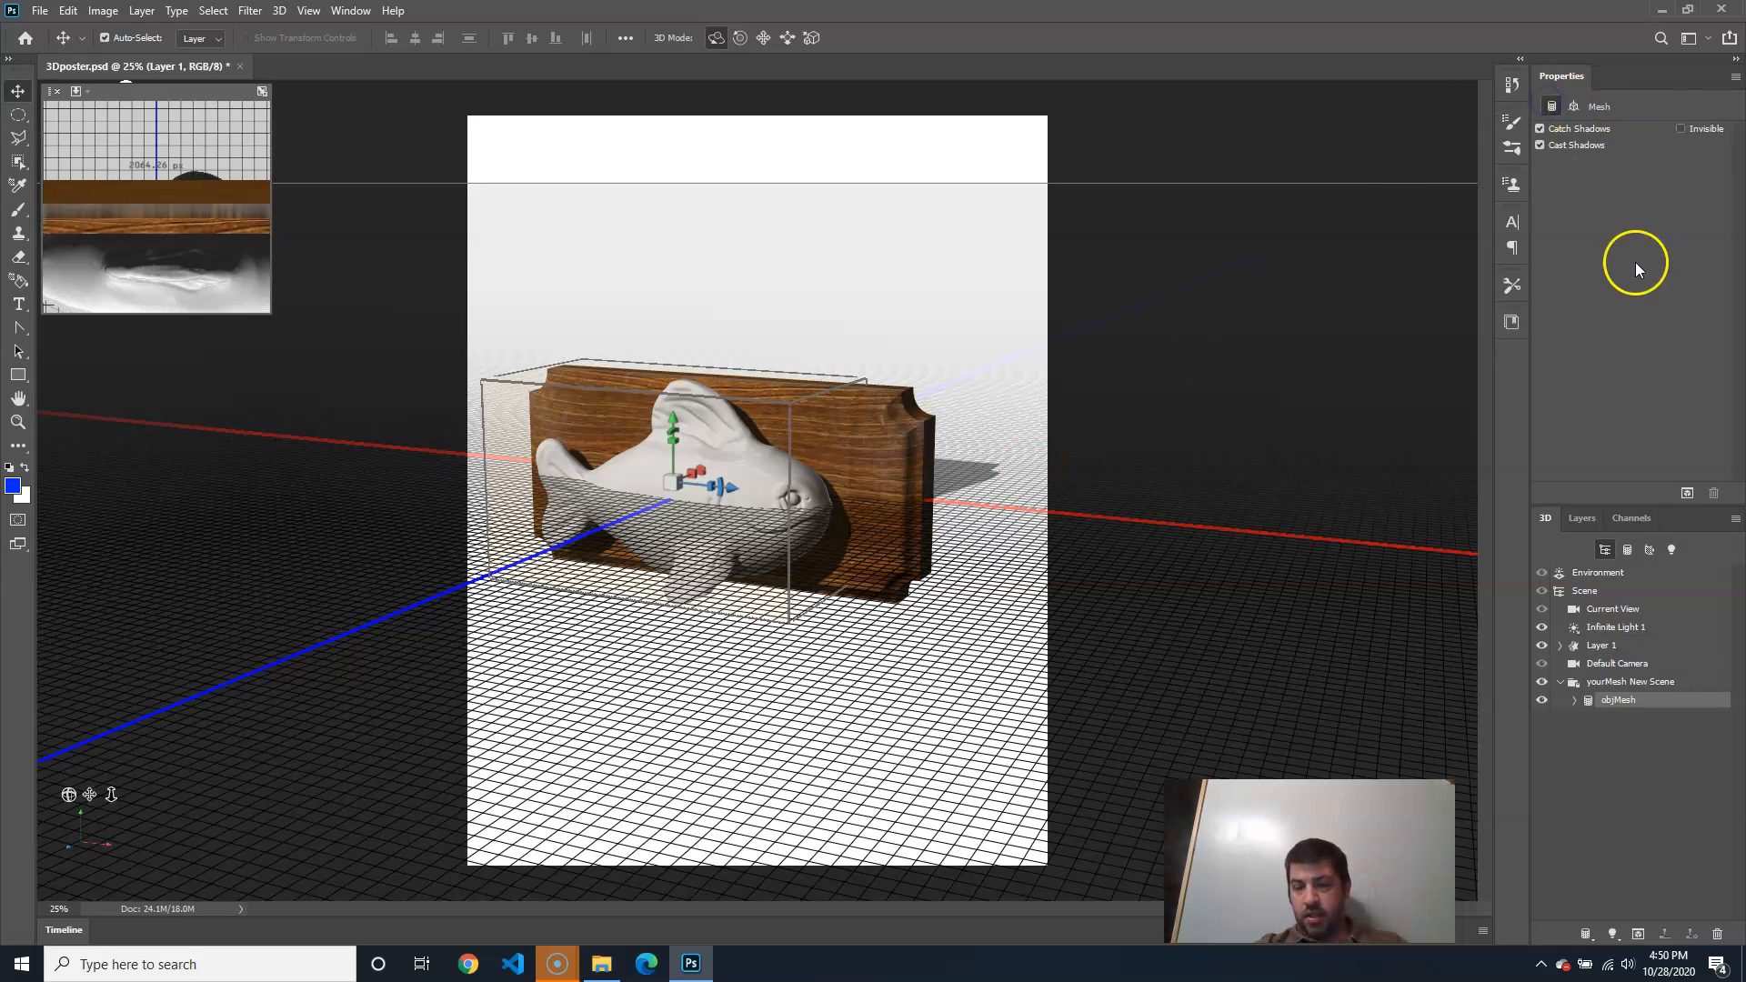
{"action": "left_click", "coordinate": [1601, 684]}
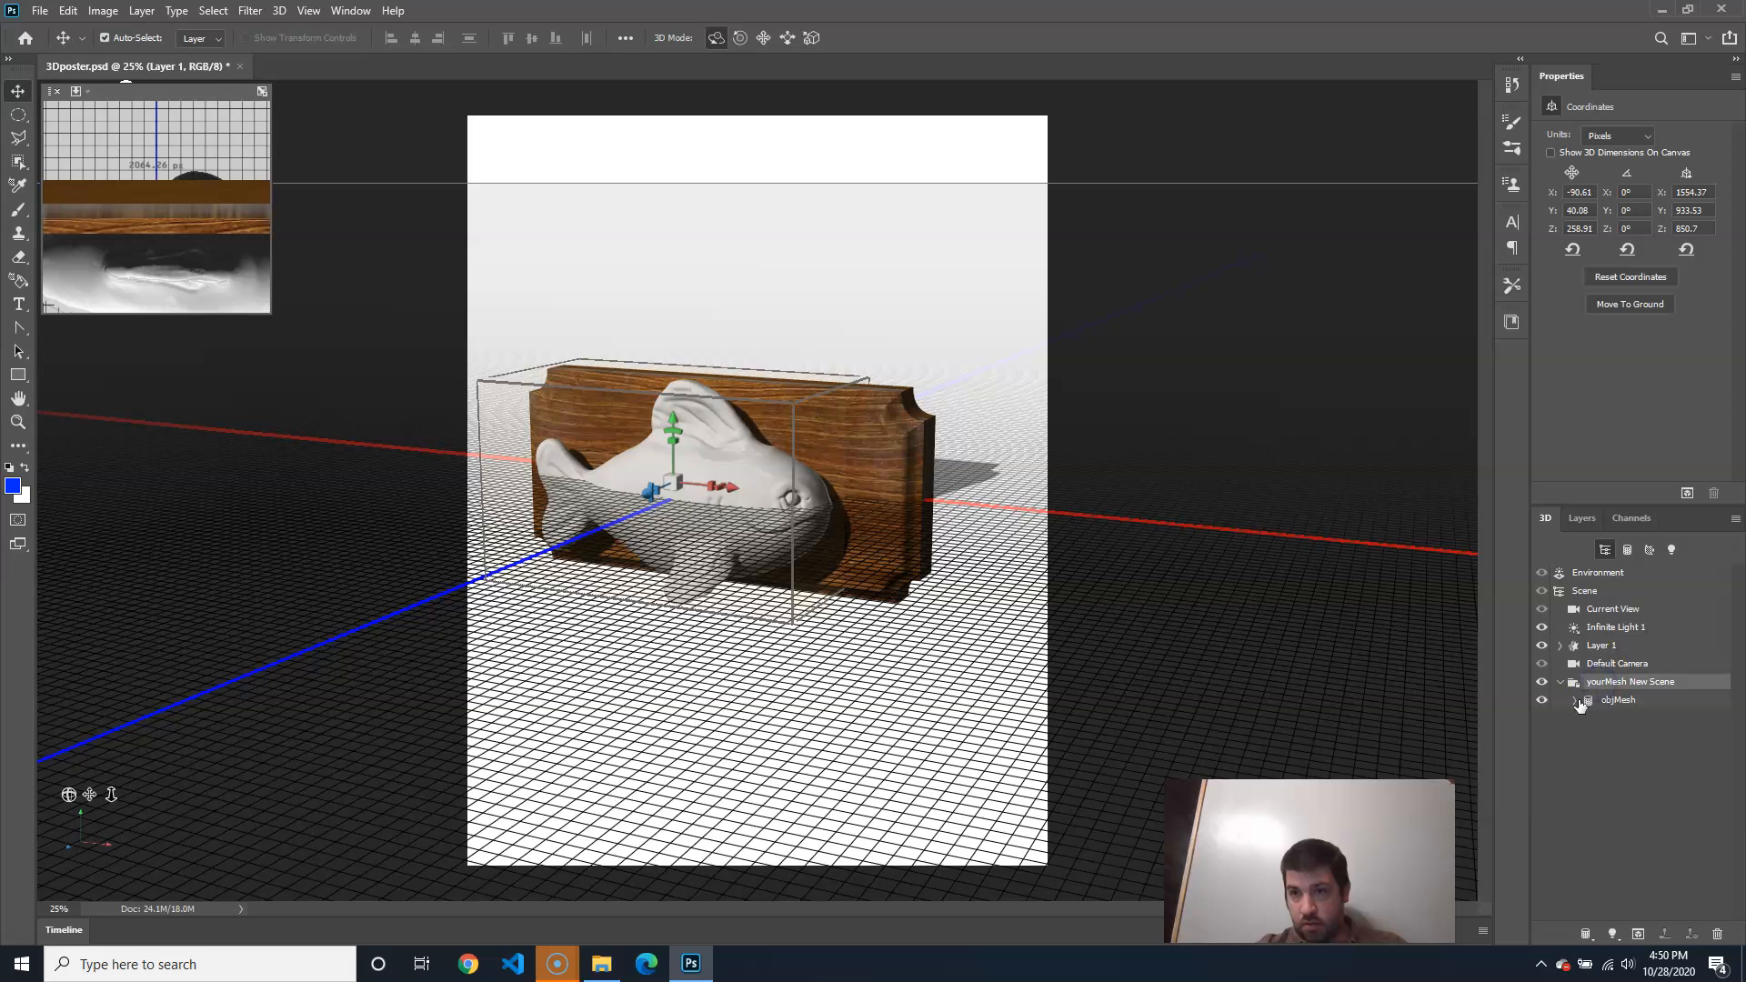
Apply the Organic OrangePeel preset to the fish's __PS_3D_Default material
{"action": "left_click", "coordinate": [1574, 700]}
{"action": "left_click", "coordinate": [1640, 718]}
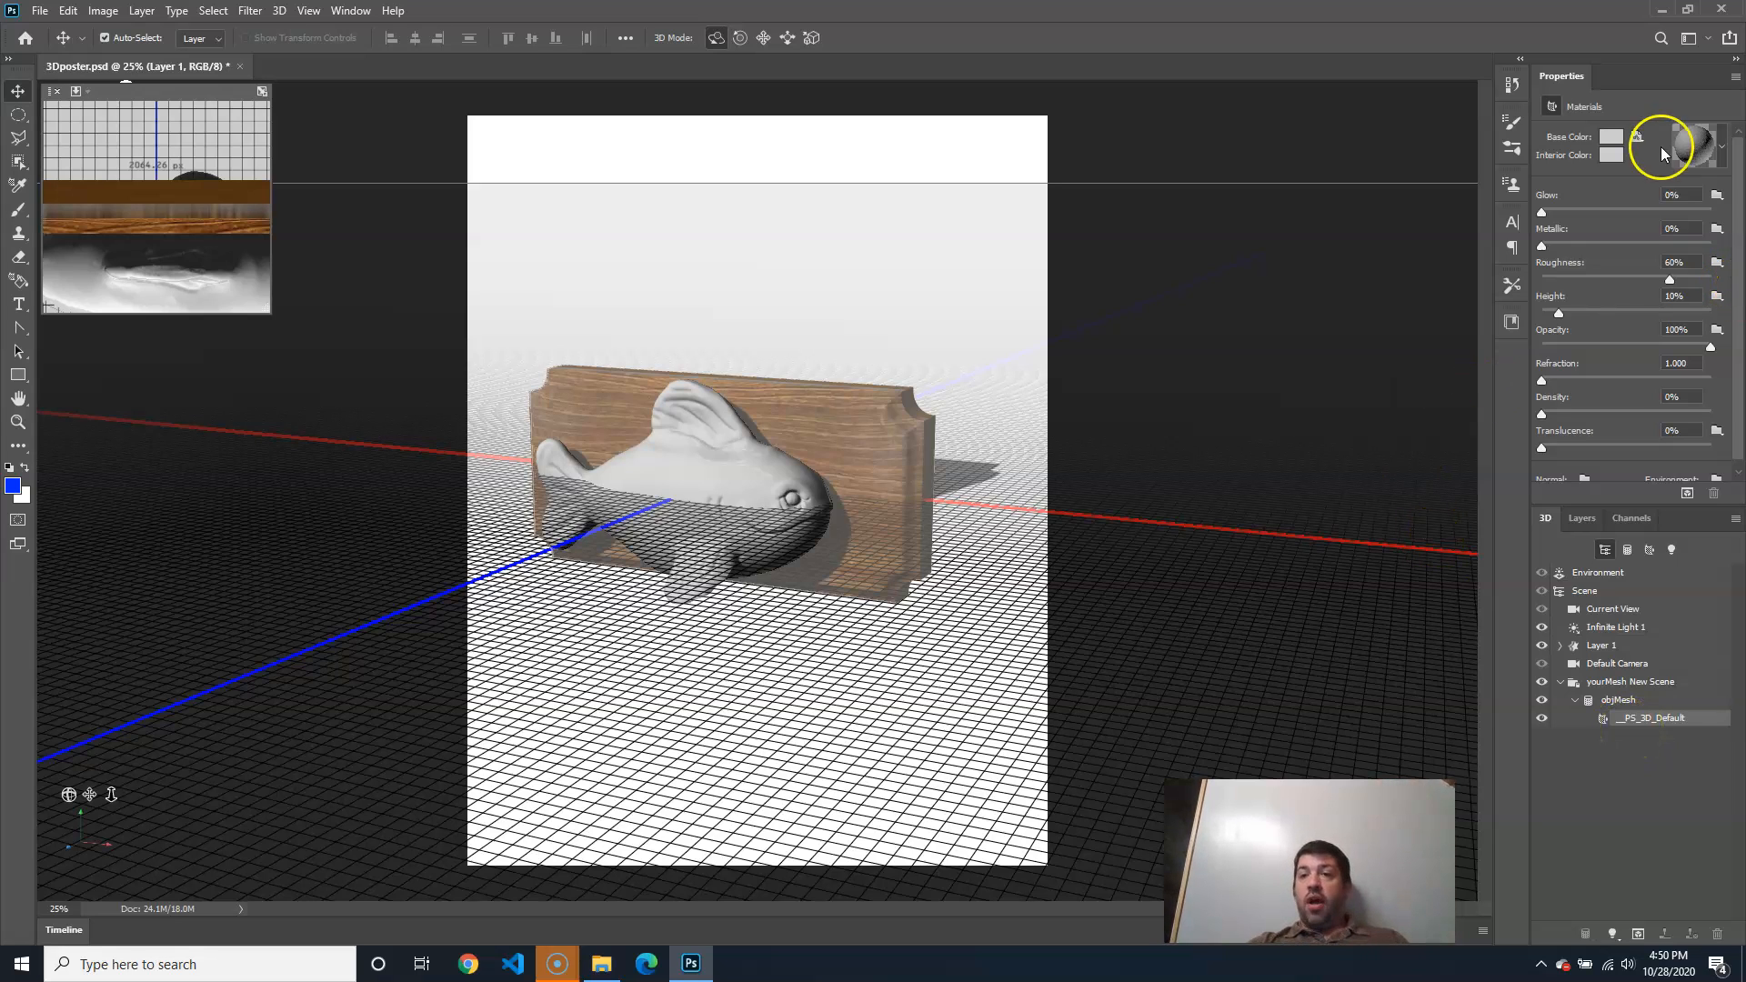
{"action": "left_click", "coordinate": [1722, 152]}
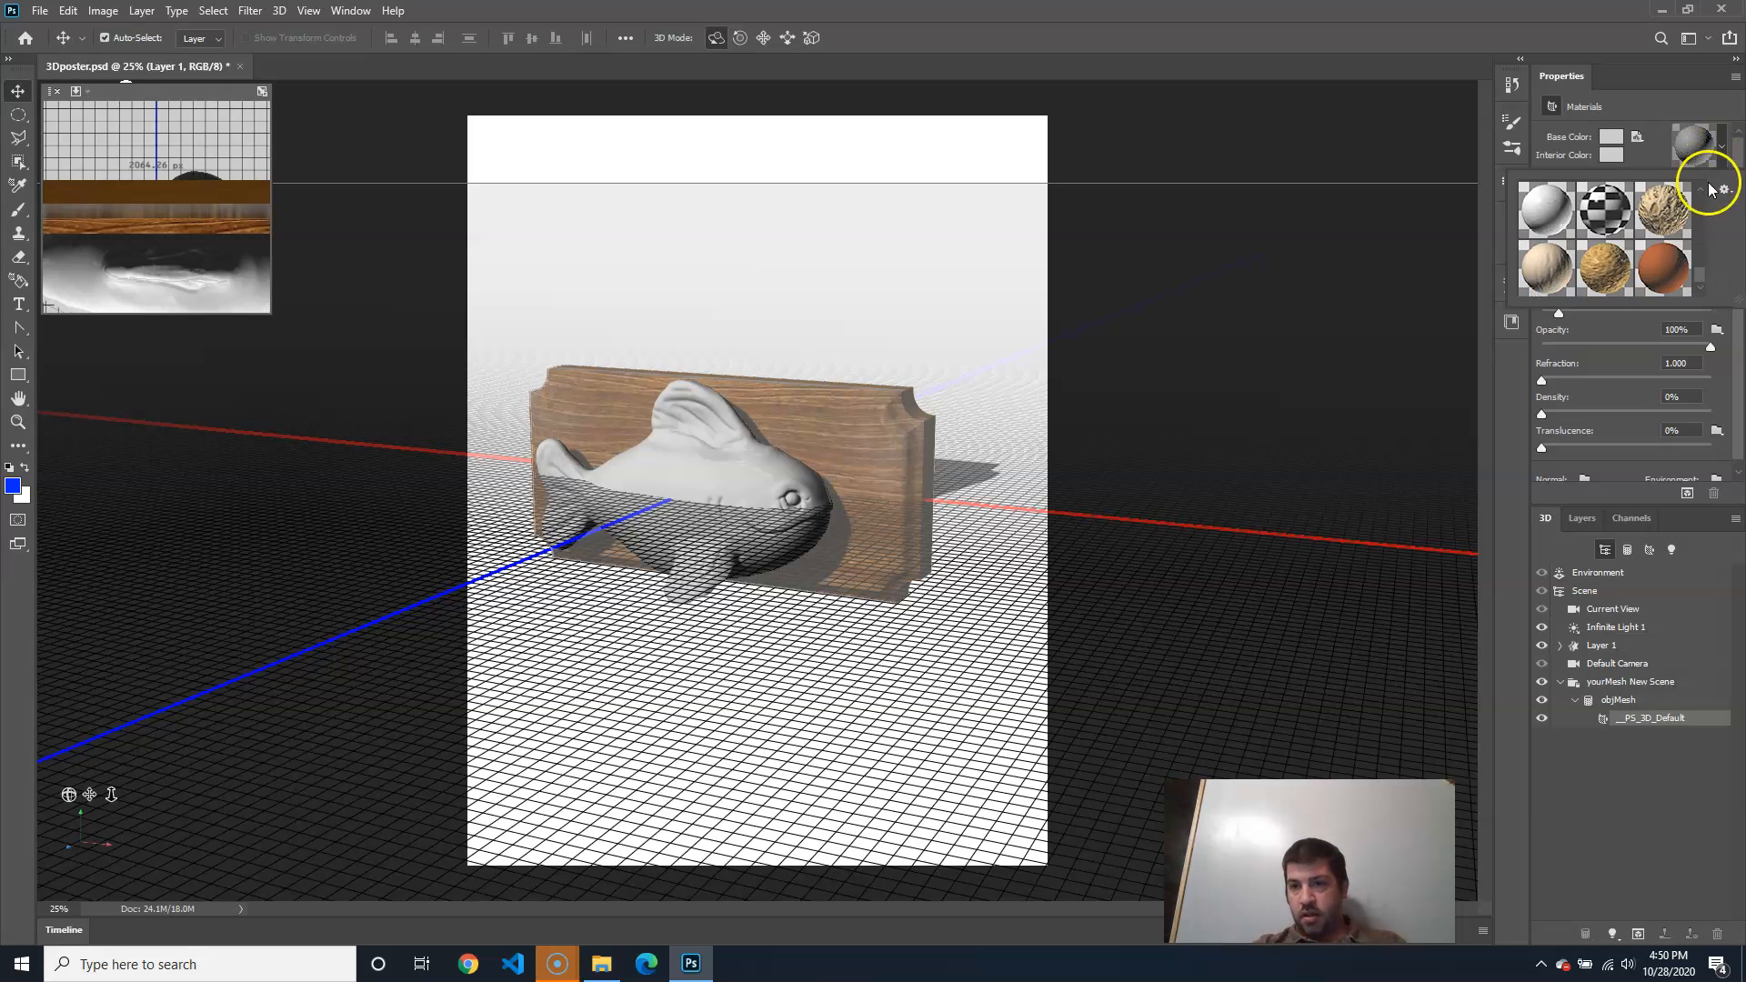
{"action": "mouse_move", "coordinate": [1699, 284]}
{"action": "left_mouse_down"}
{"action": "mouse_move", "coordinate": [1700, 211]}
{"action": "mouse_move", "coordinate": [1703, 259]}
{"action": "left_mouse_up"}
{"action": "left_click", "coordinate": [1539, 241]}
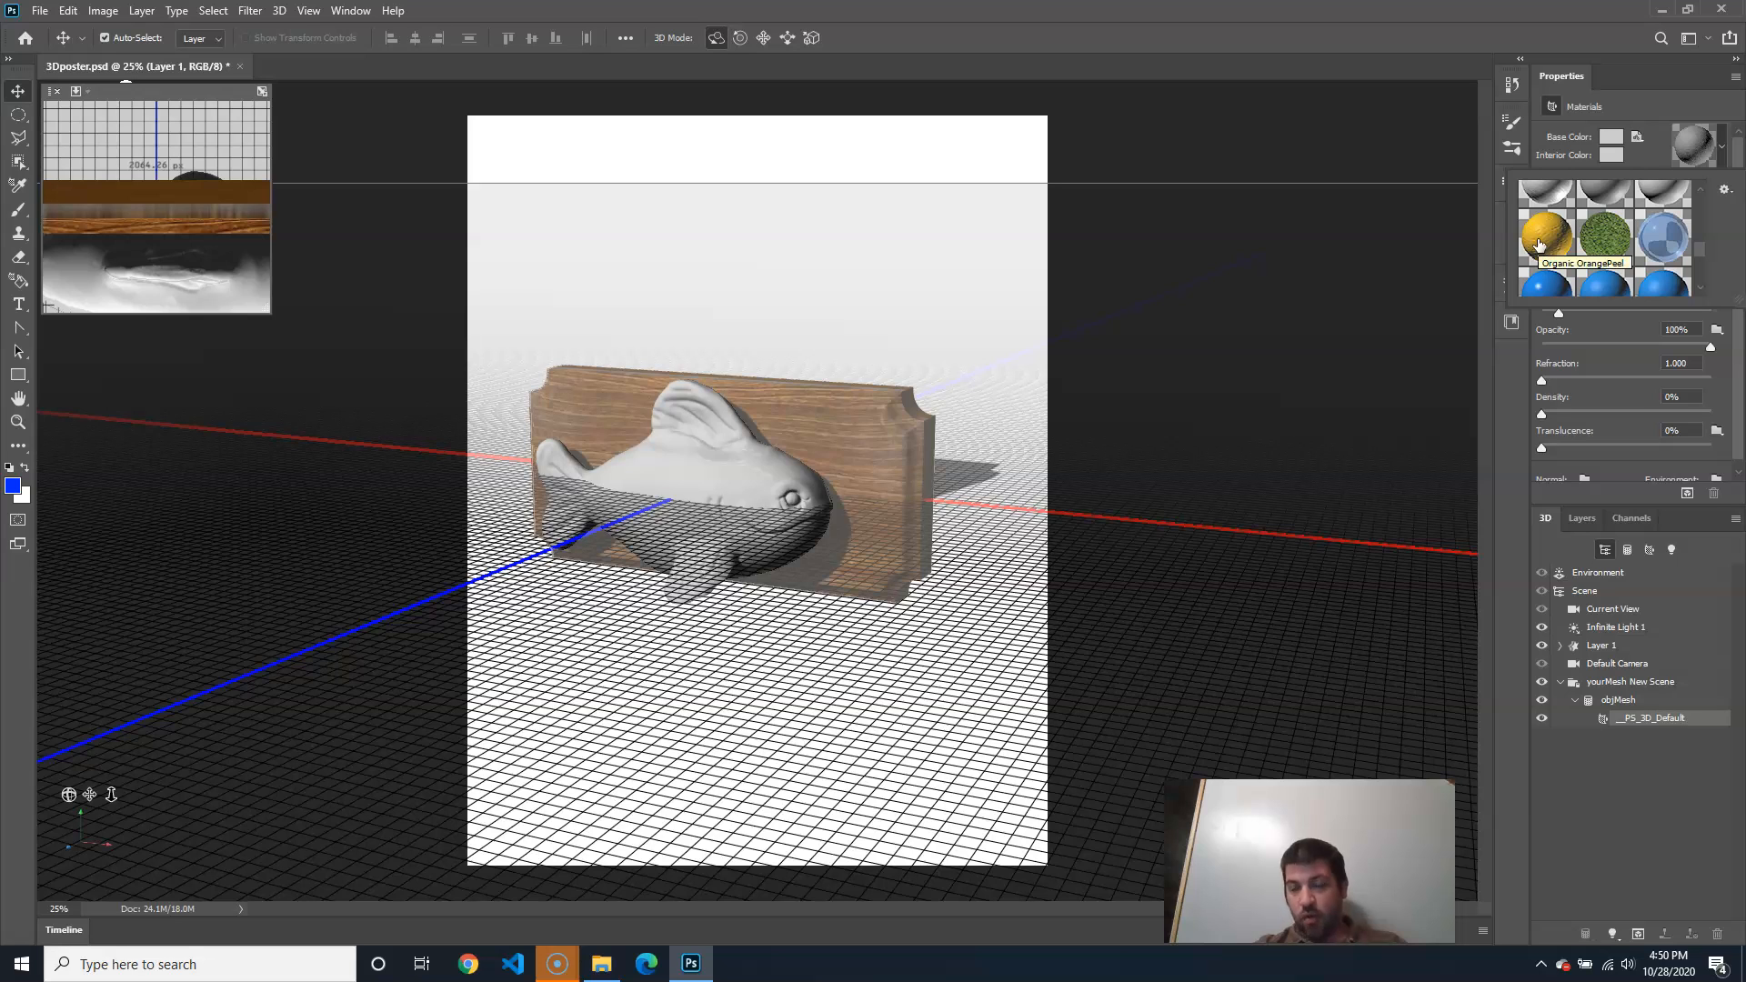
{"action": "left_click", "coordinate": [1539, 243]}
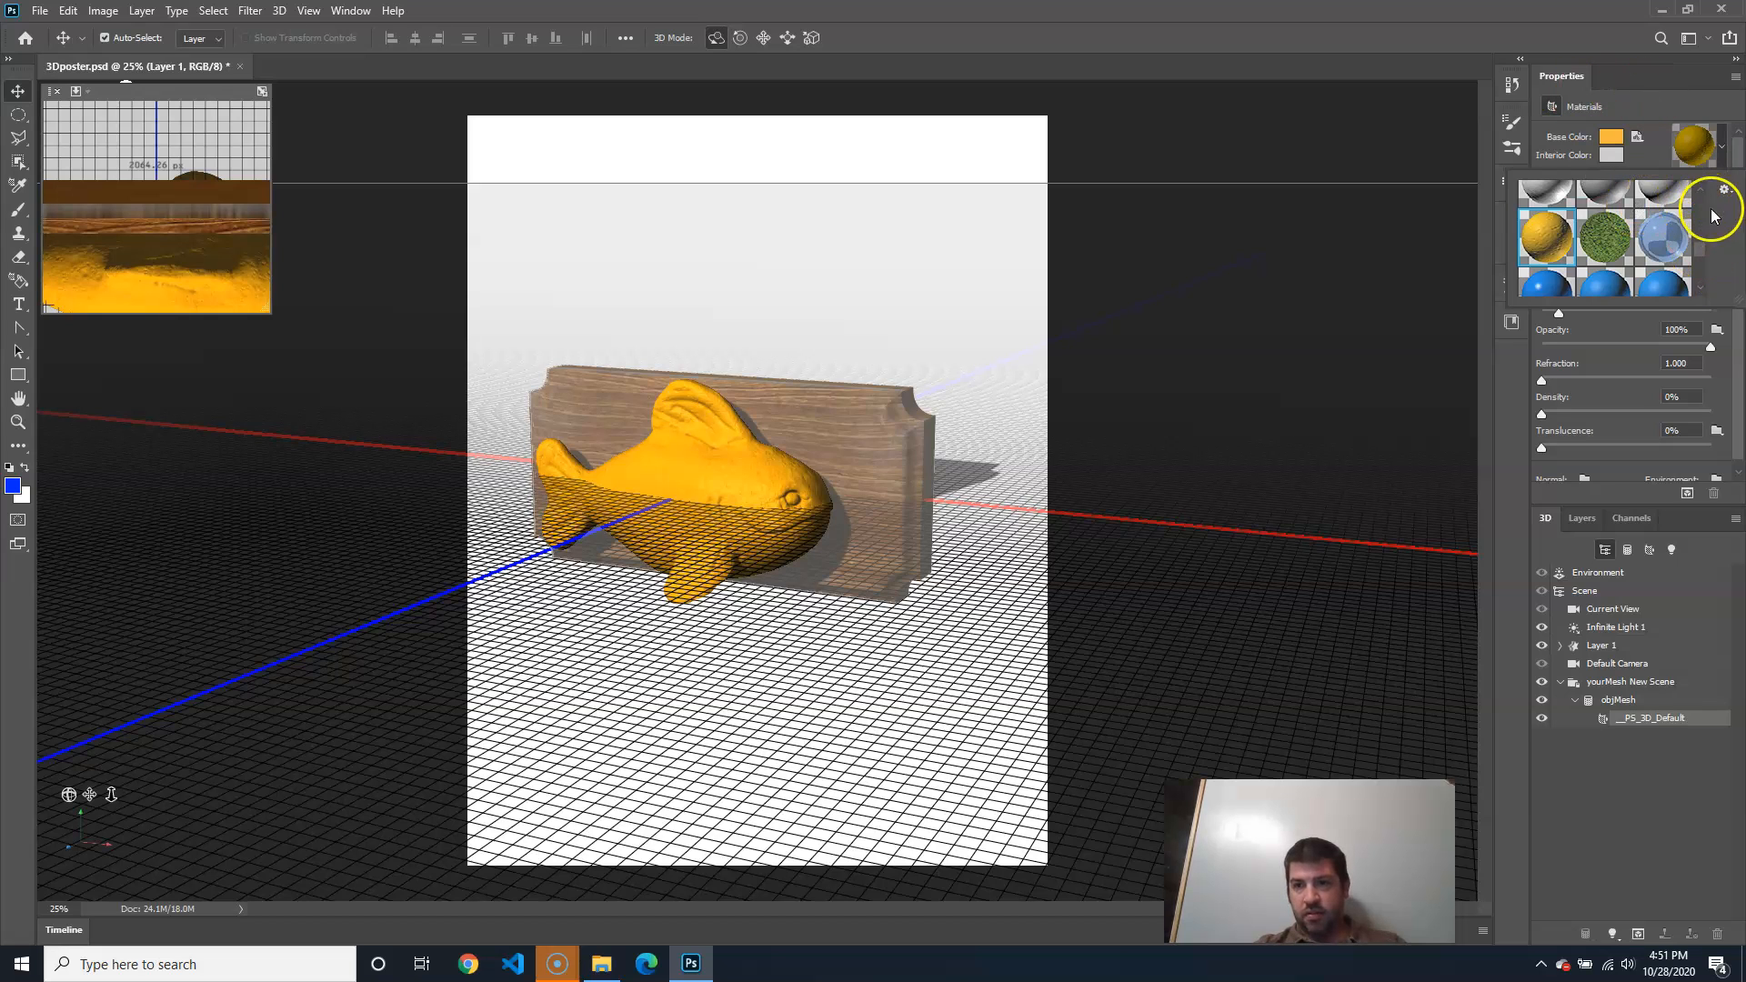
{"action": "left_click", "coordinate": [1617, 453]}
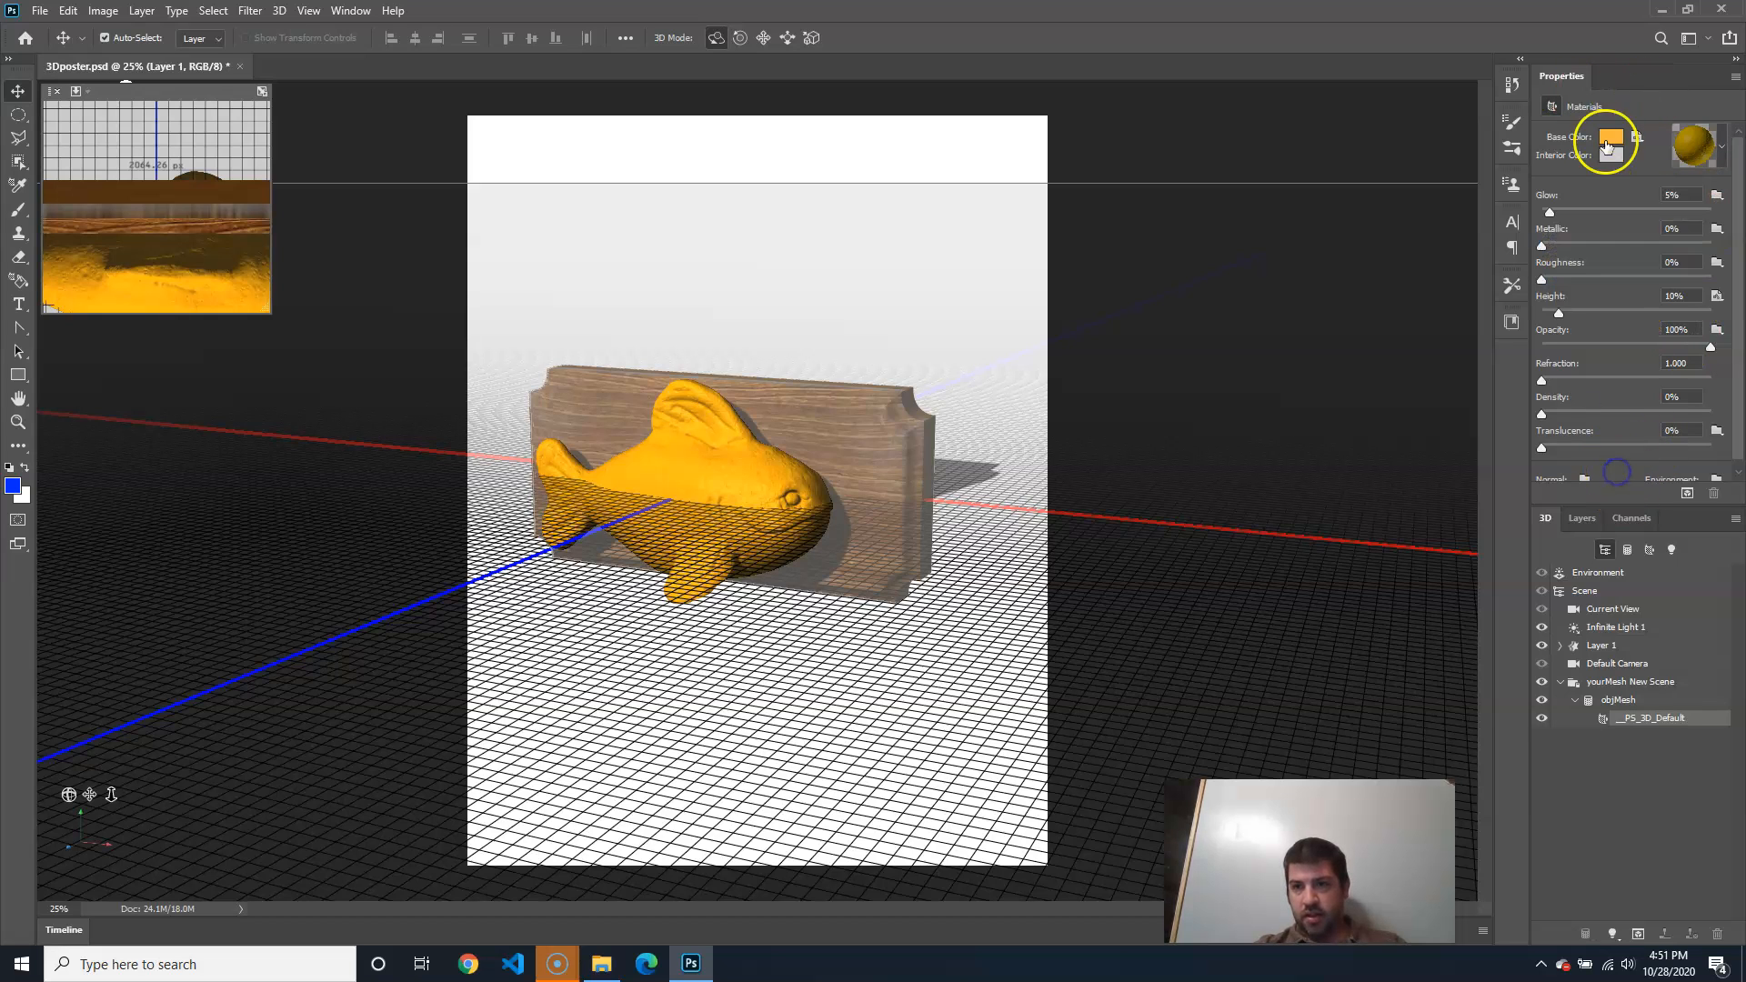
Set the base color of the fish's material to a teal with a hue of about 171° and return to the Move tool
{"action": "left_click", "coordinate": [1611, 137]}
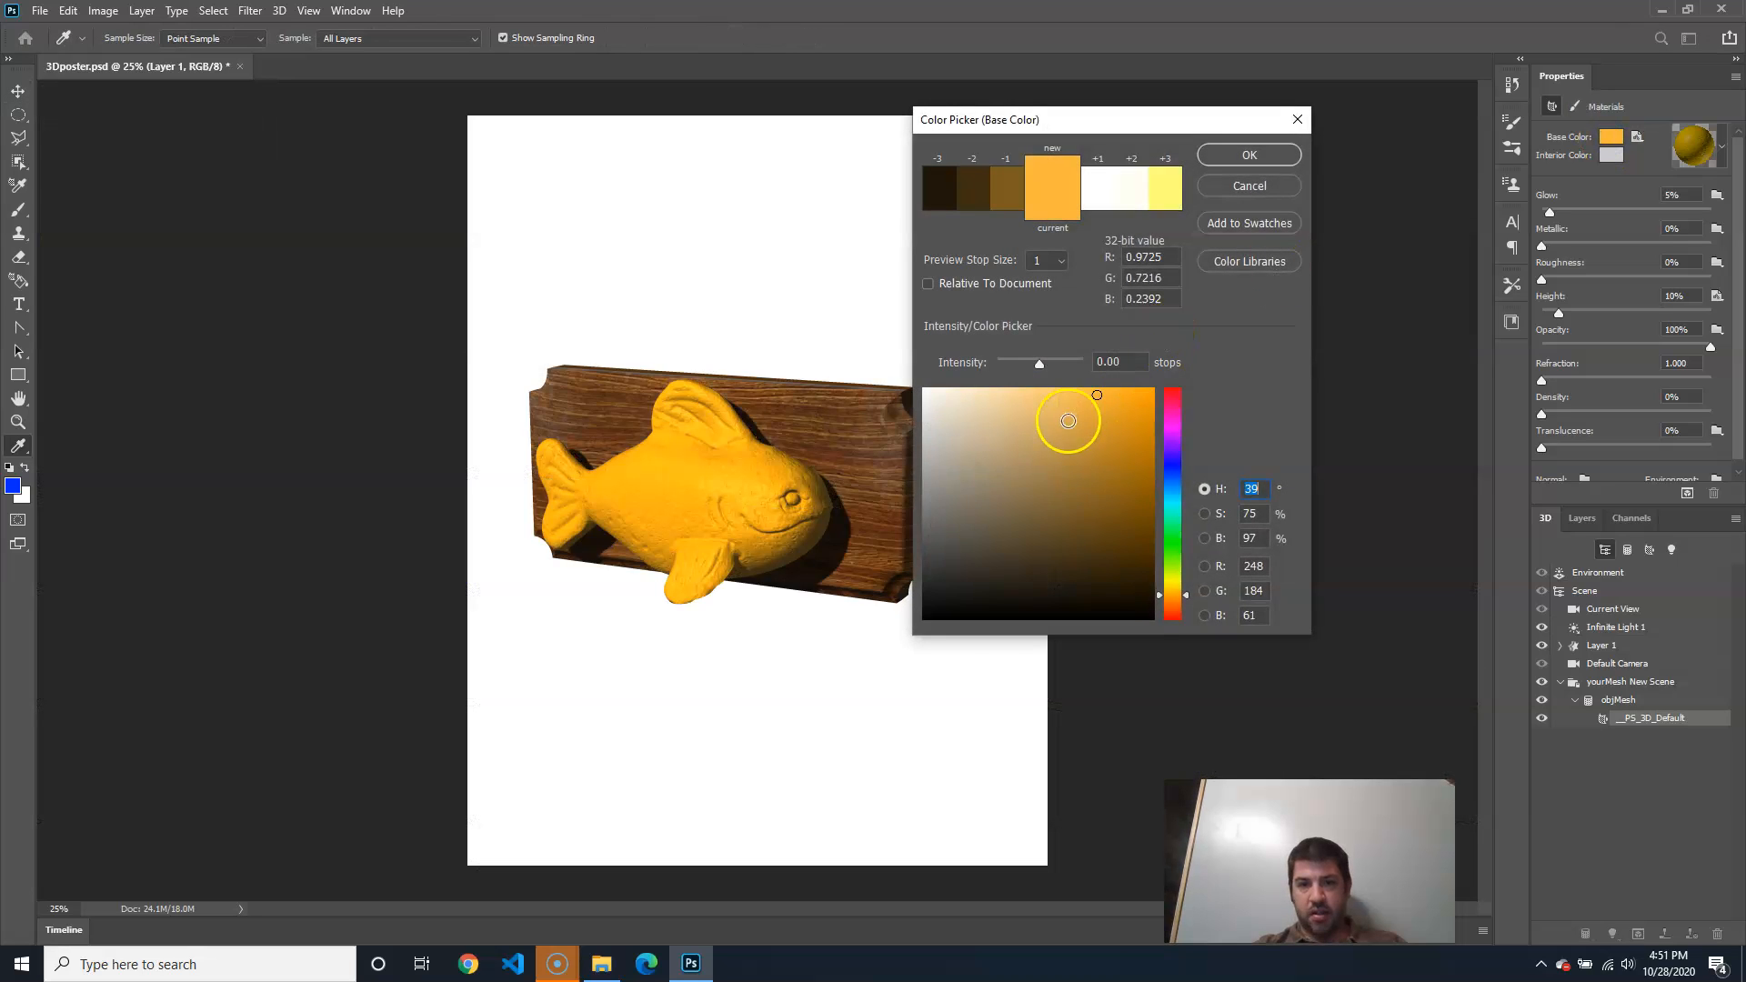
{"action": "left_click", "coordinate": [1073, 465]}
{"action": "left_click_drag", "start_coordinate": [1040, 479], "coordinate": [1054, 434]}
{"action": "mouse_move", "coordinate": [1159, 495]}
{"action": "left_mouse_down"}
{"action": "mouse_move", "coordinate": [1169, 585]}
{"action": "mouse_move", "coordinate": [1169, 500]}
{"action": "mouse_move", "coordinate": [1176, 515]}
{"action": "left_mouse_up"}
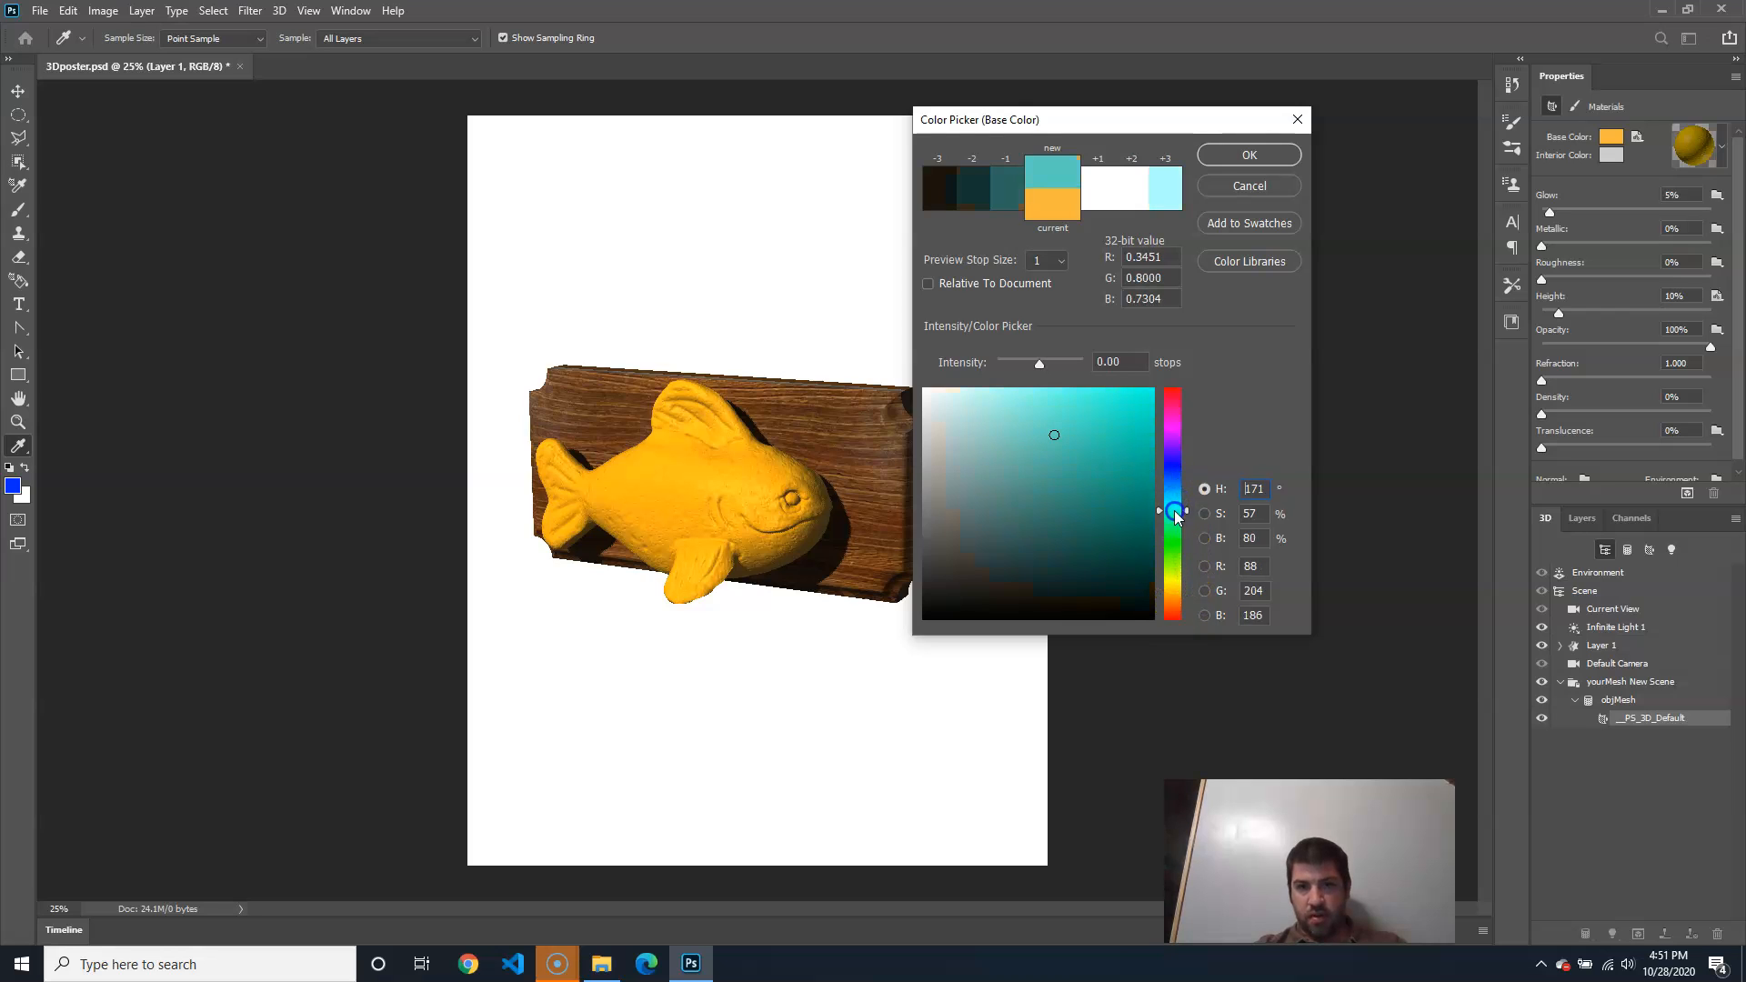
{"action": "left_click_drag", "start_coordinate": [1019, 446], "coordinate": [1094, 442]}
{"action": "left_click", "coordinate": [1250, 154]}
{"action": "key", "text": "v"}
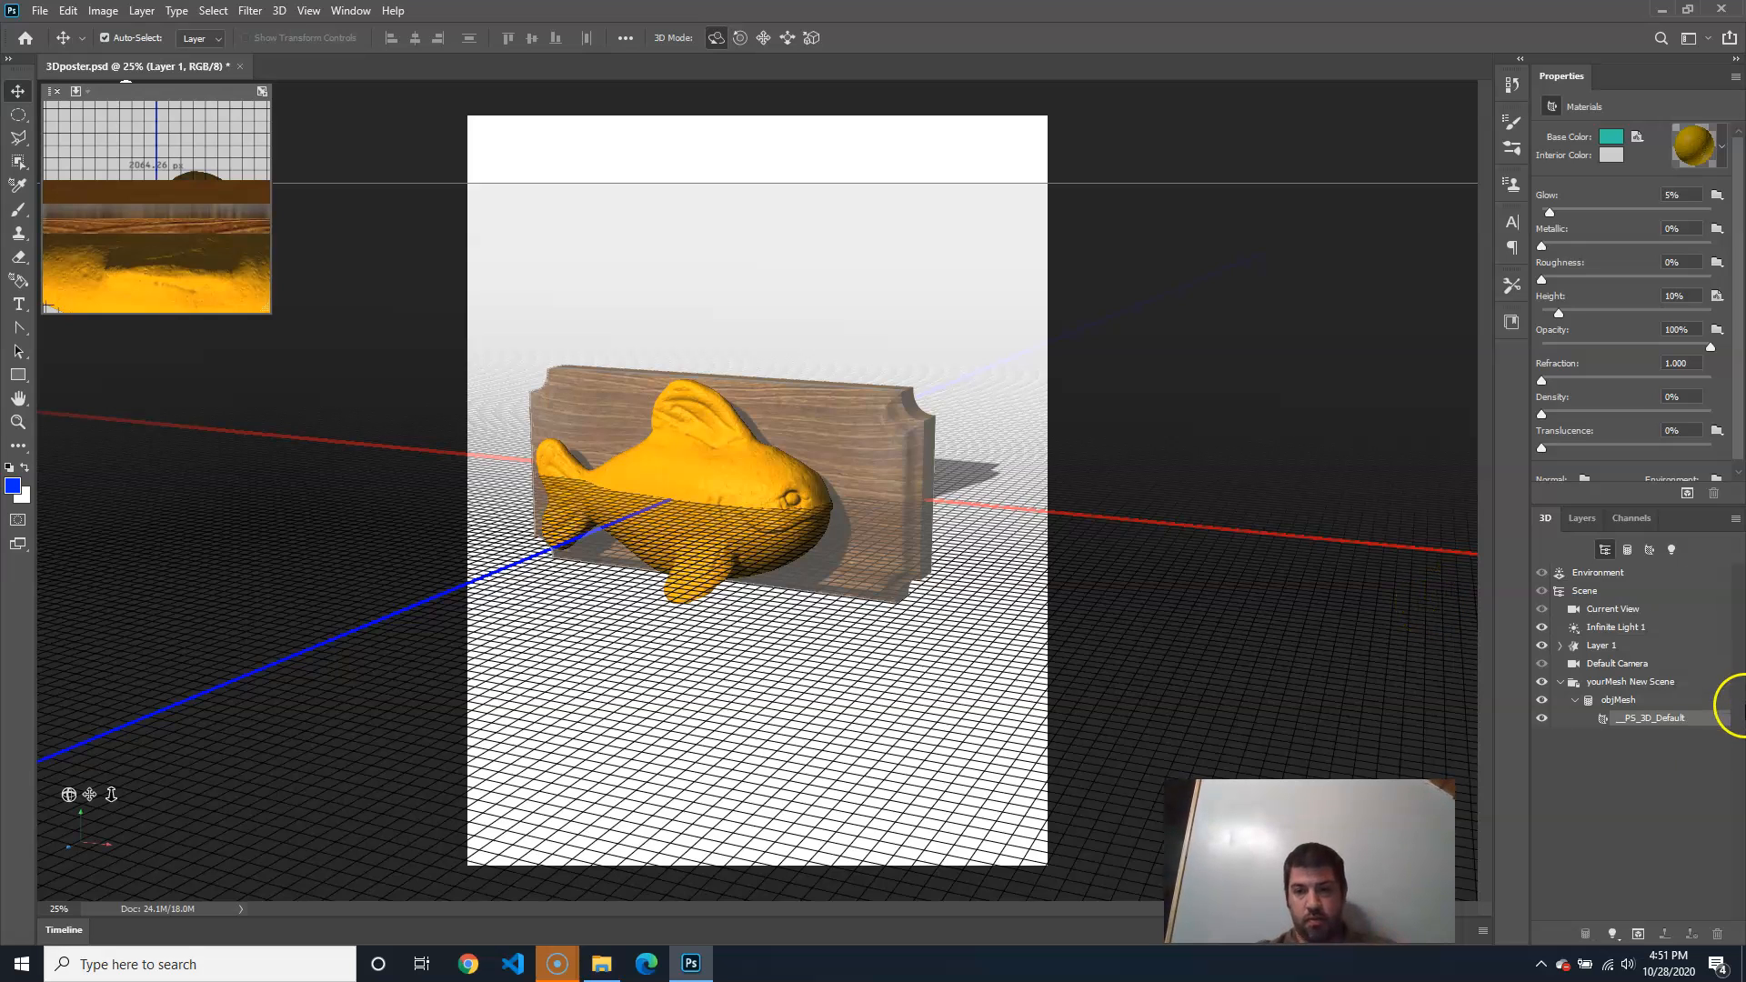
Generate UVs for yourMesh New Scene with Merge Materials, Preserve Appearance, 2048 x 2048 textures and Low Distortion unwrapping
{"action": "left_click", "coordinate": [1620, 700]}
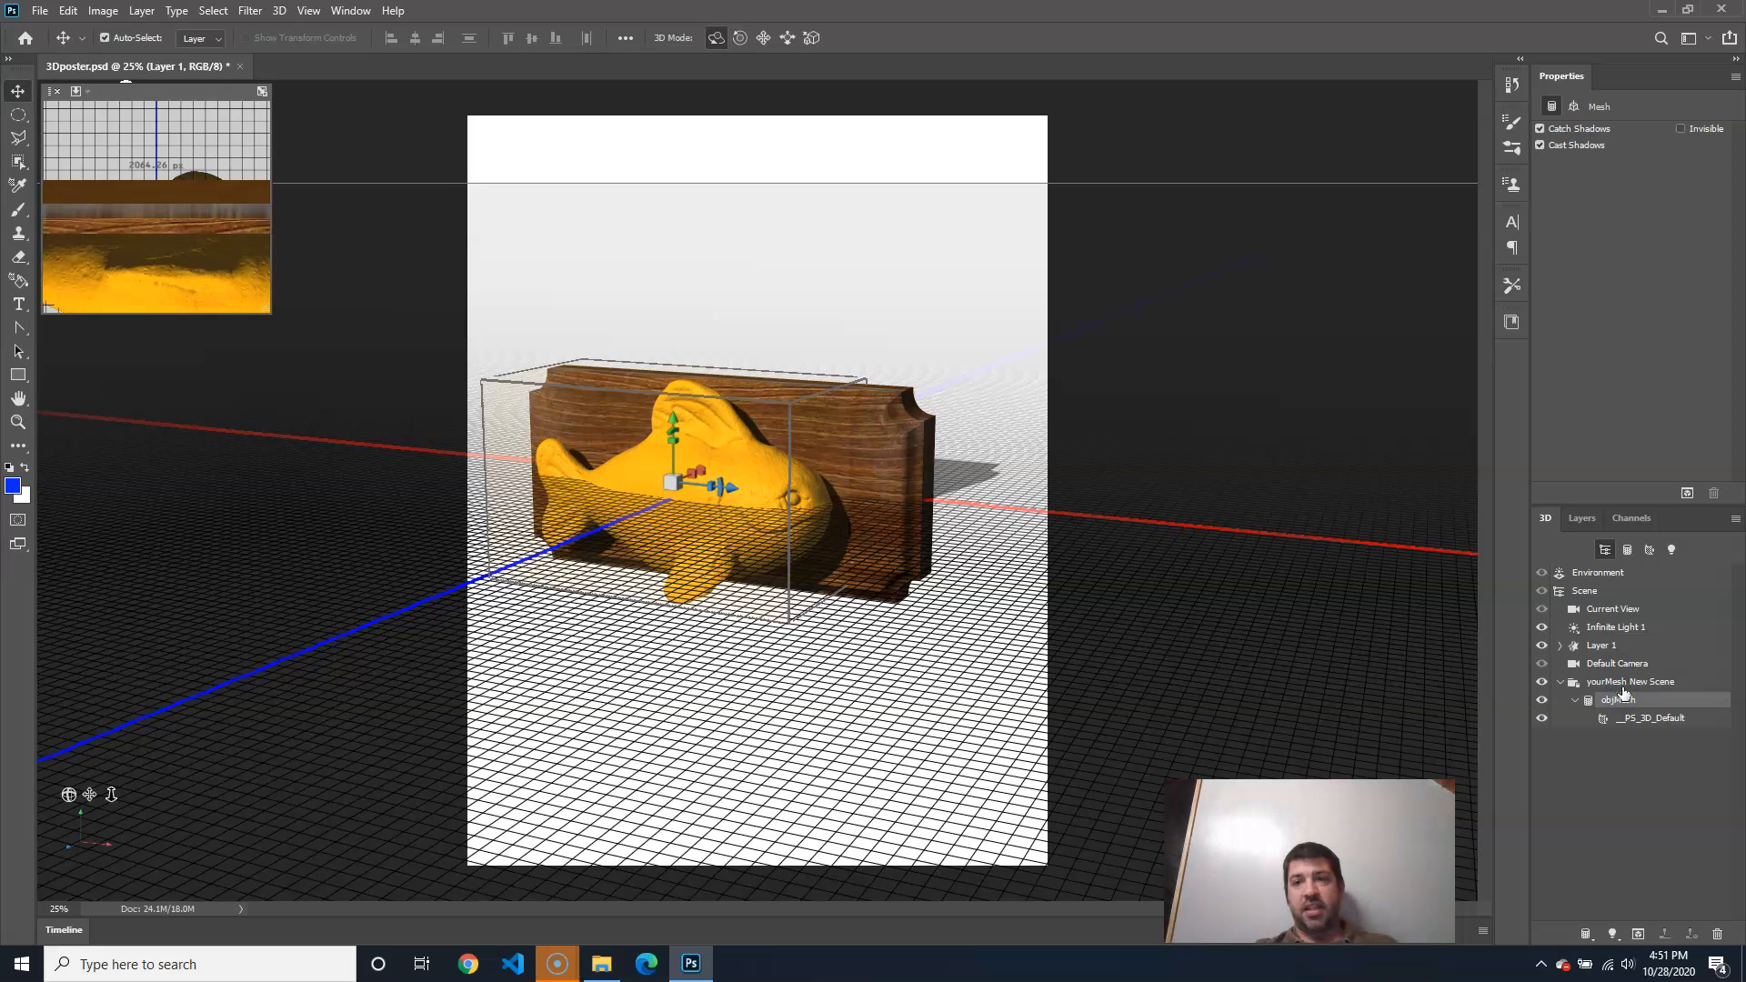
{"action": "left_click", "coordinate": [1627, 683]}
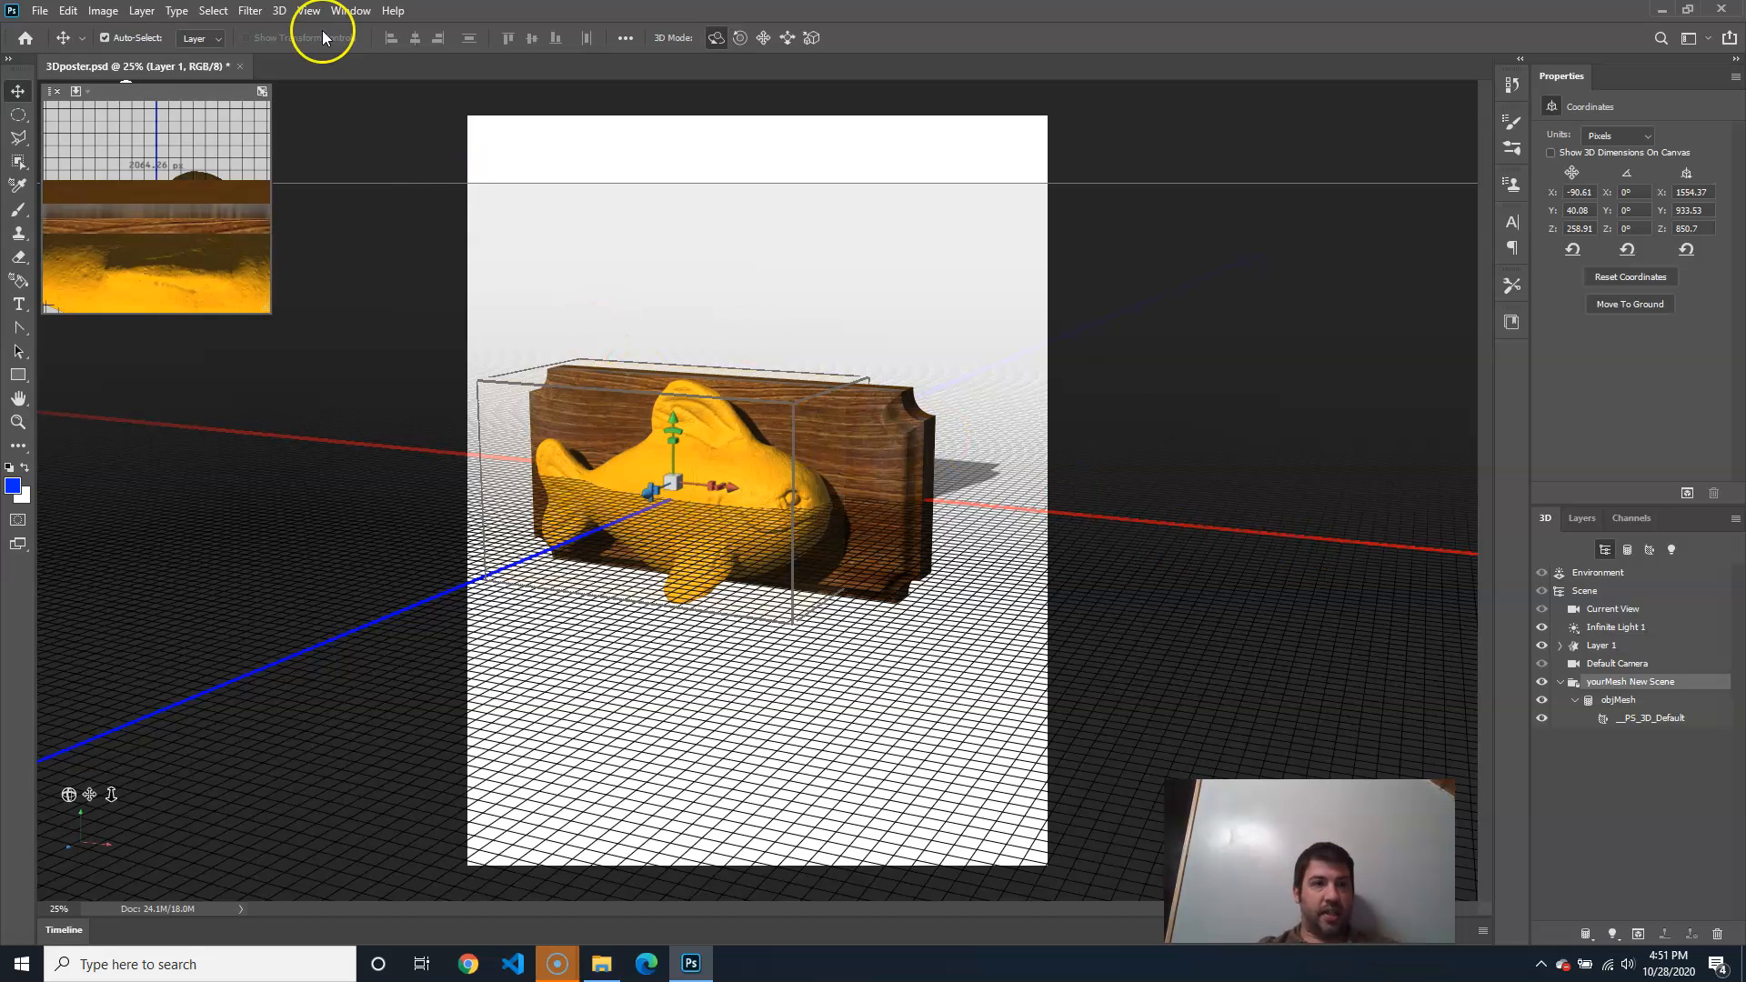
{"action": "left_click", "coordinate": [279, 11]}
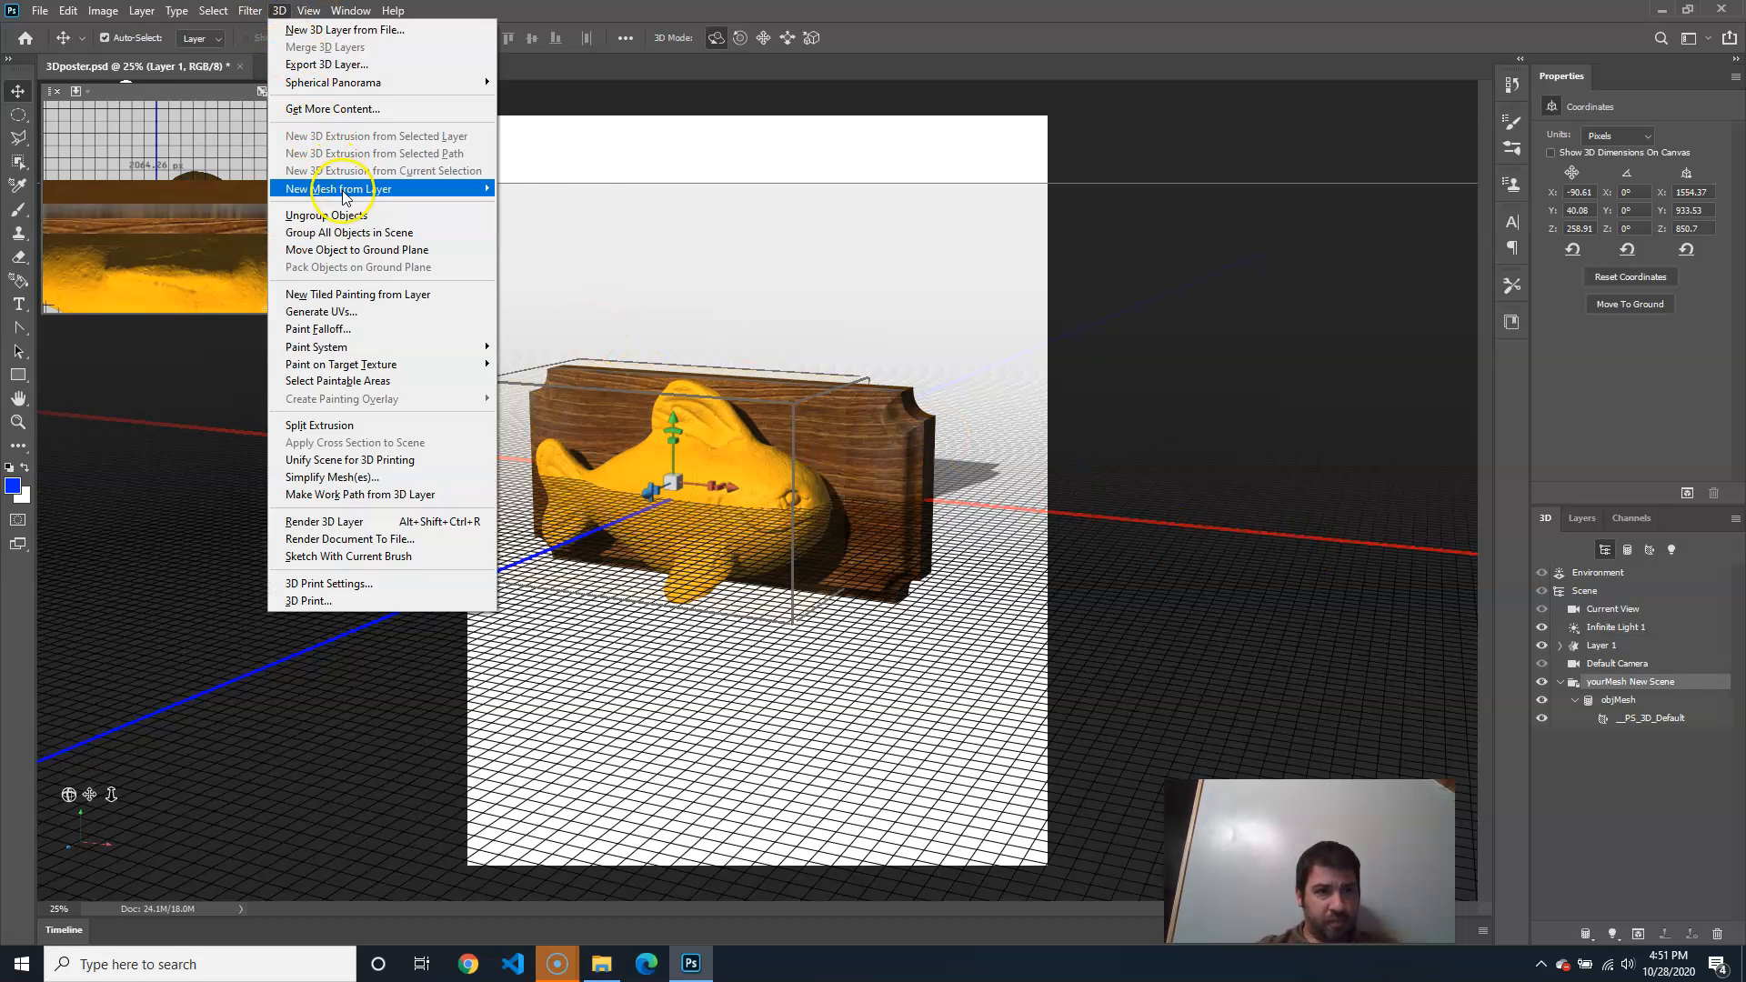
{"action": "mouse_move", "coordinate": [344, 196]}
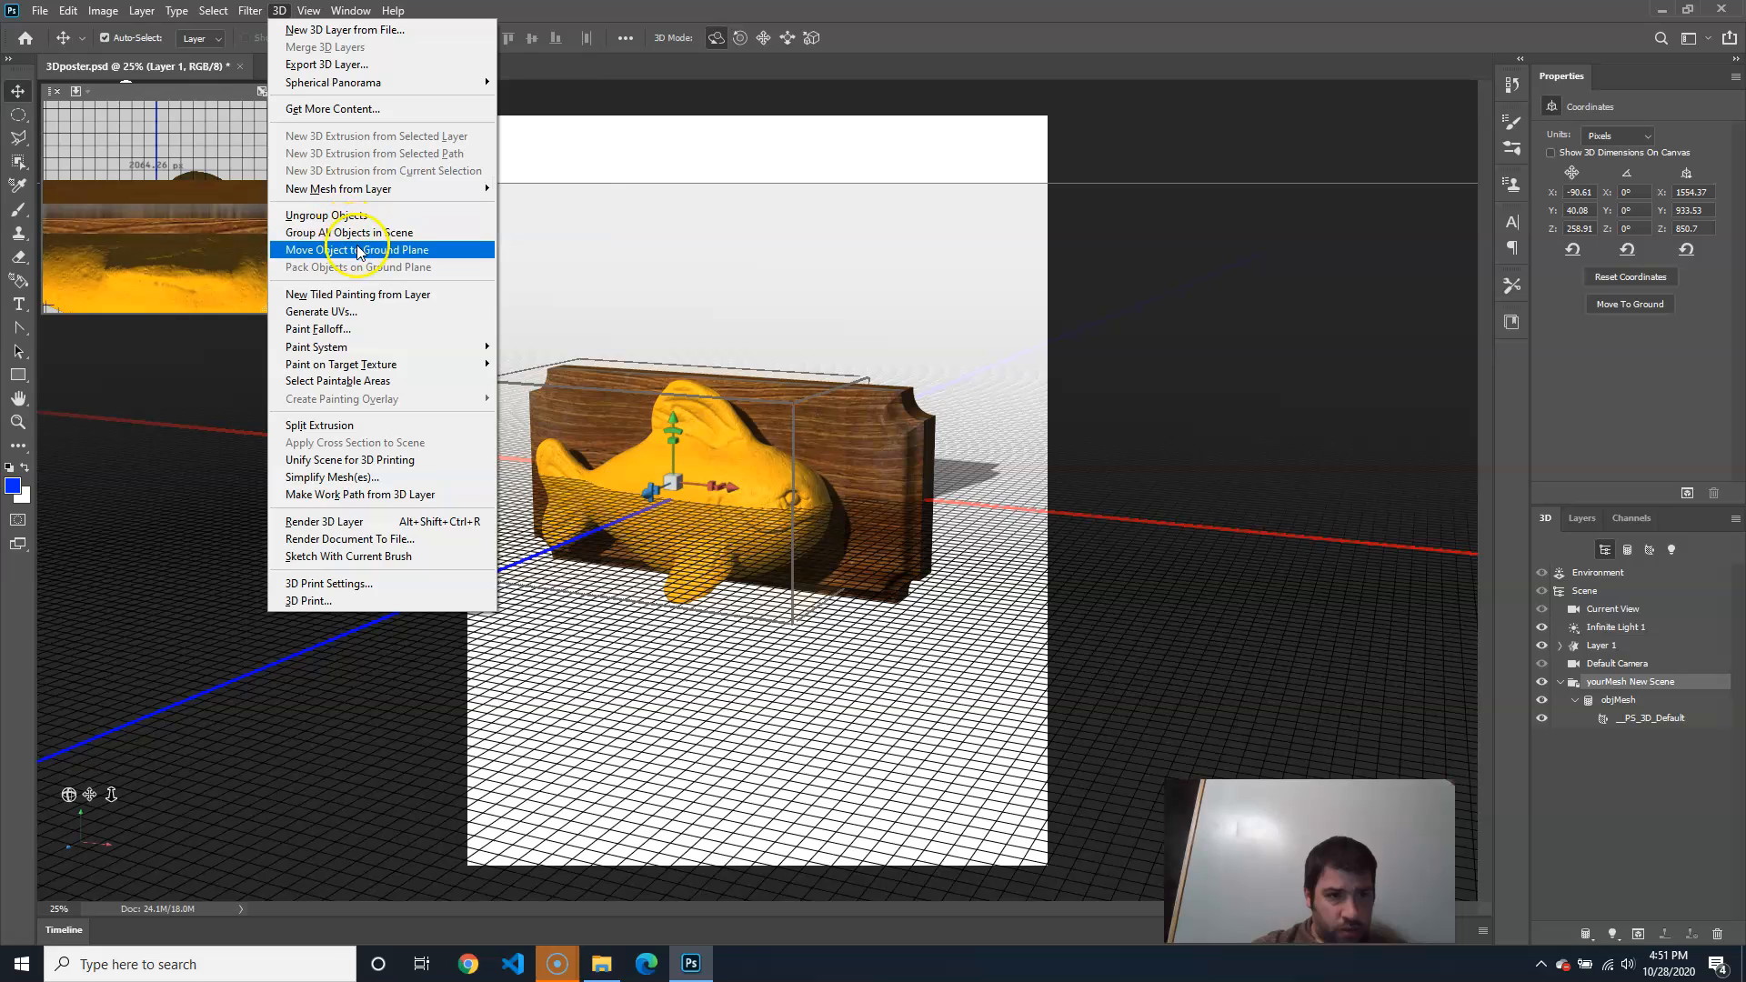
{"action": "left_click", "coordinate": [369, 314]}
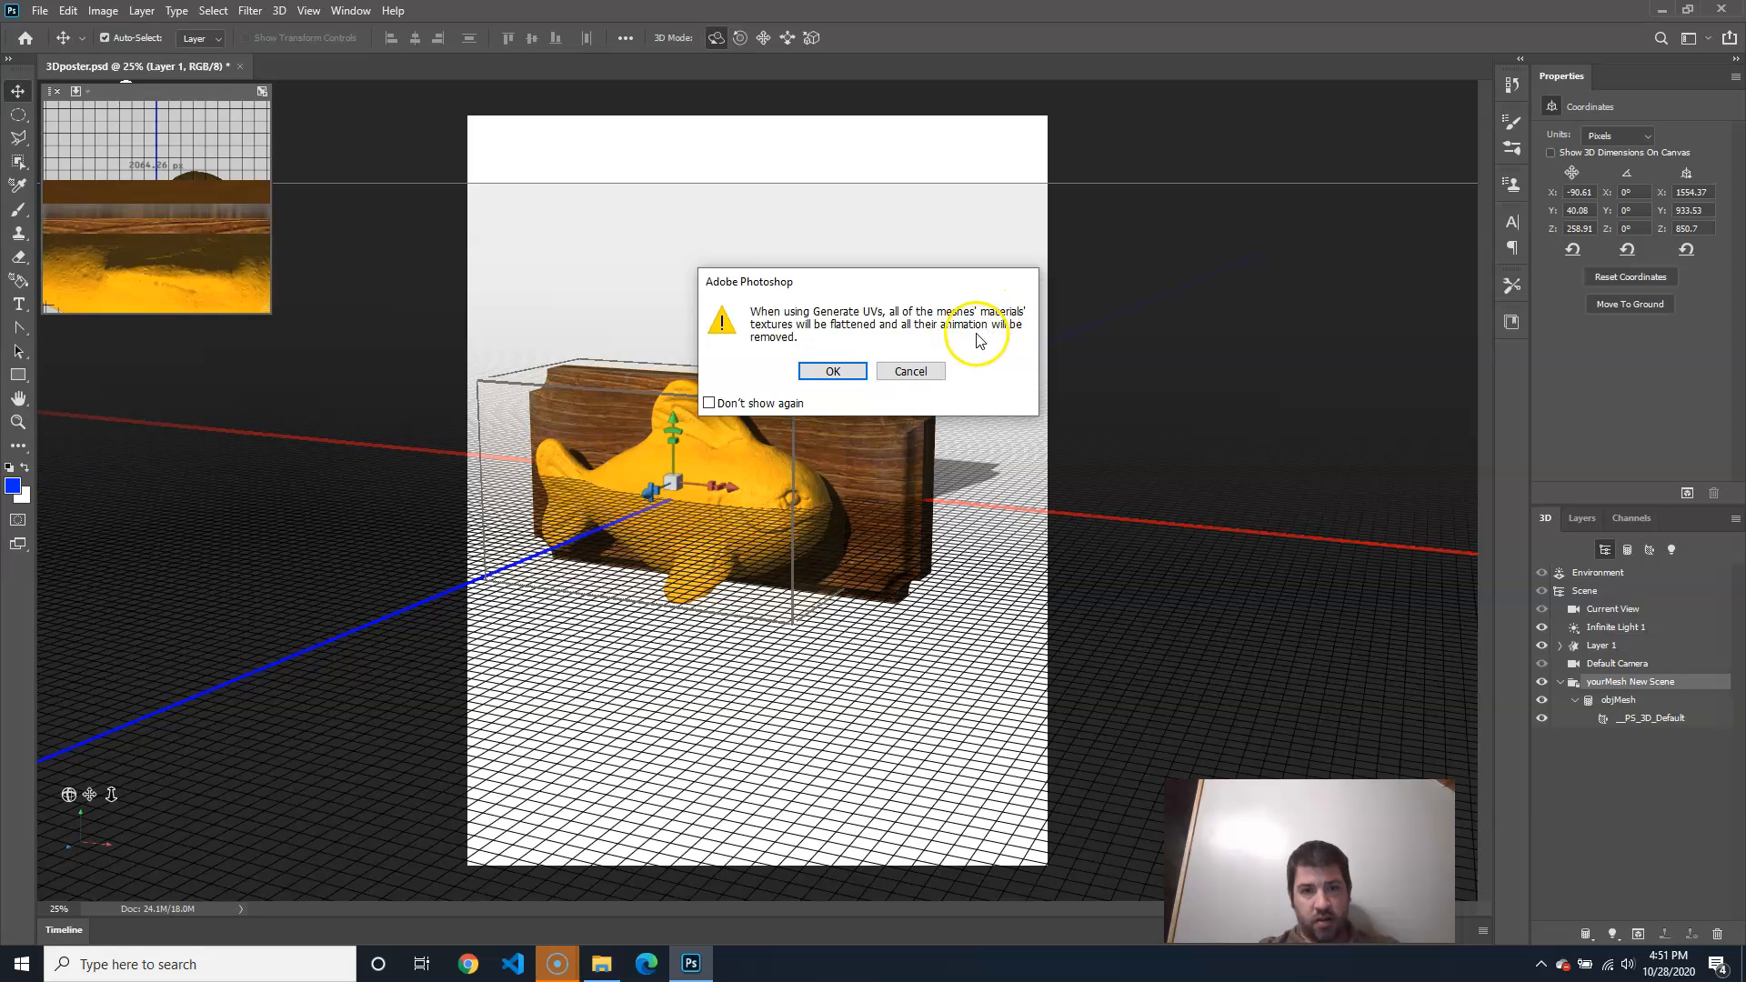
{"action": "left_click", "coordinate": [833, 372]}
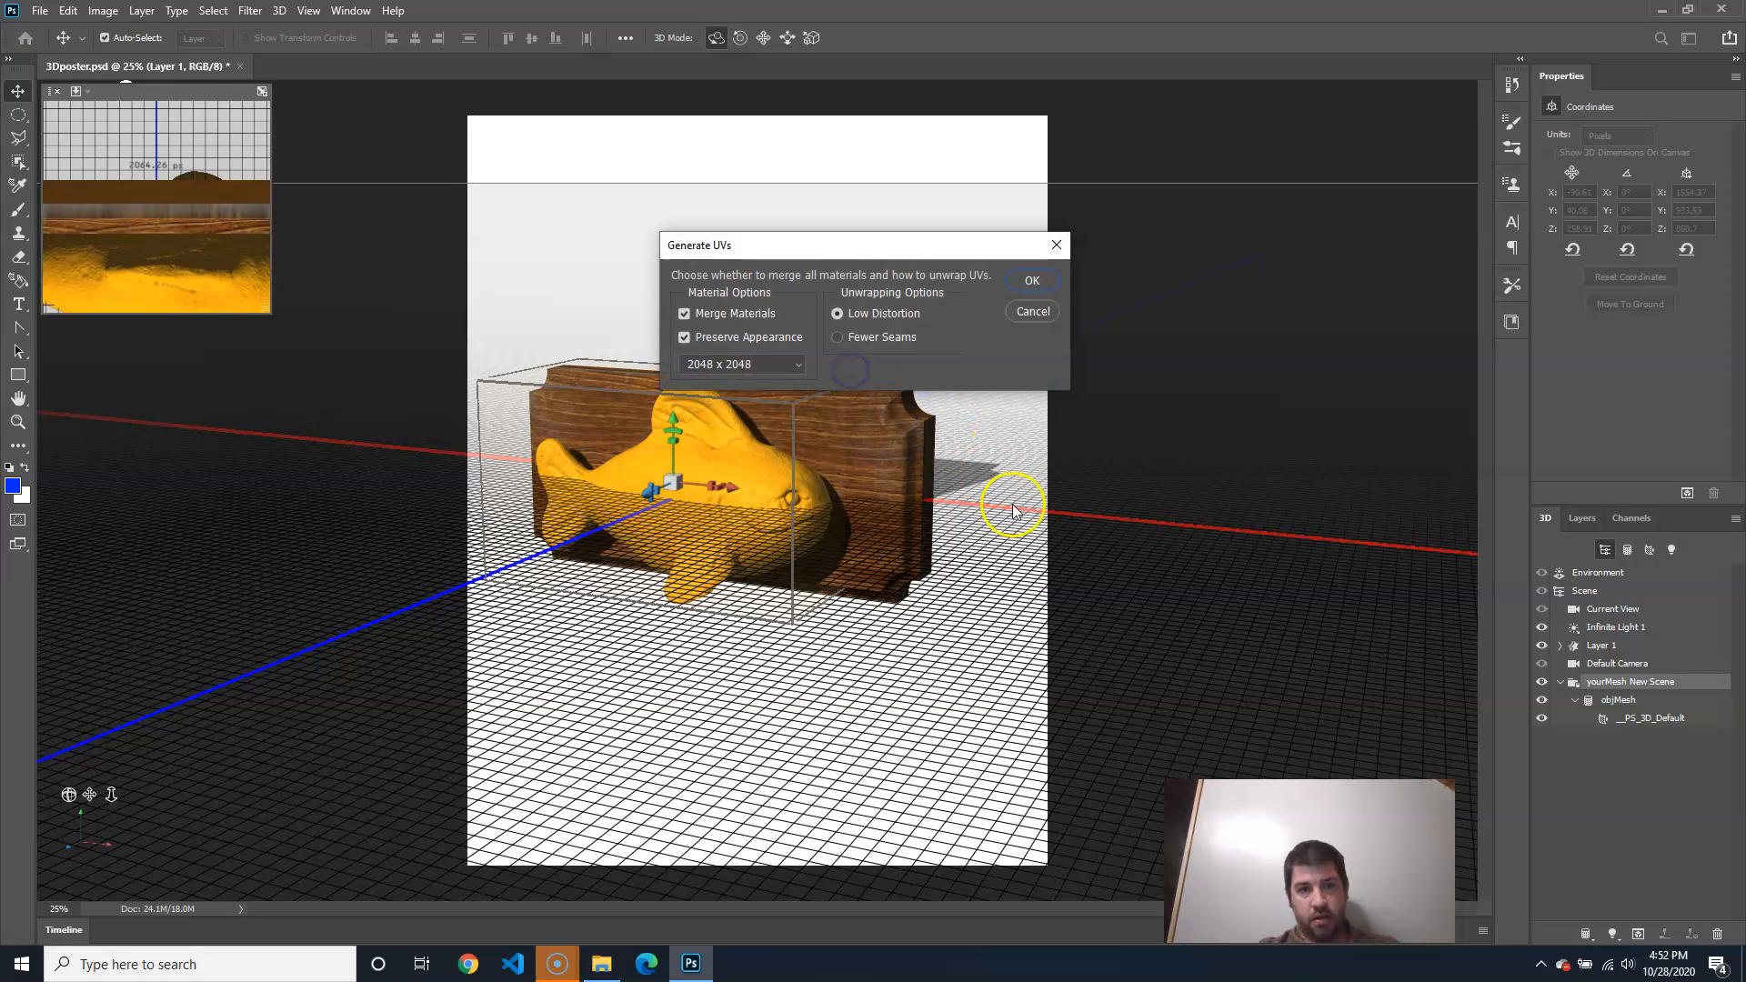
{"action": "left_click", "coordinate": [1033, 277]}
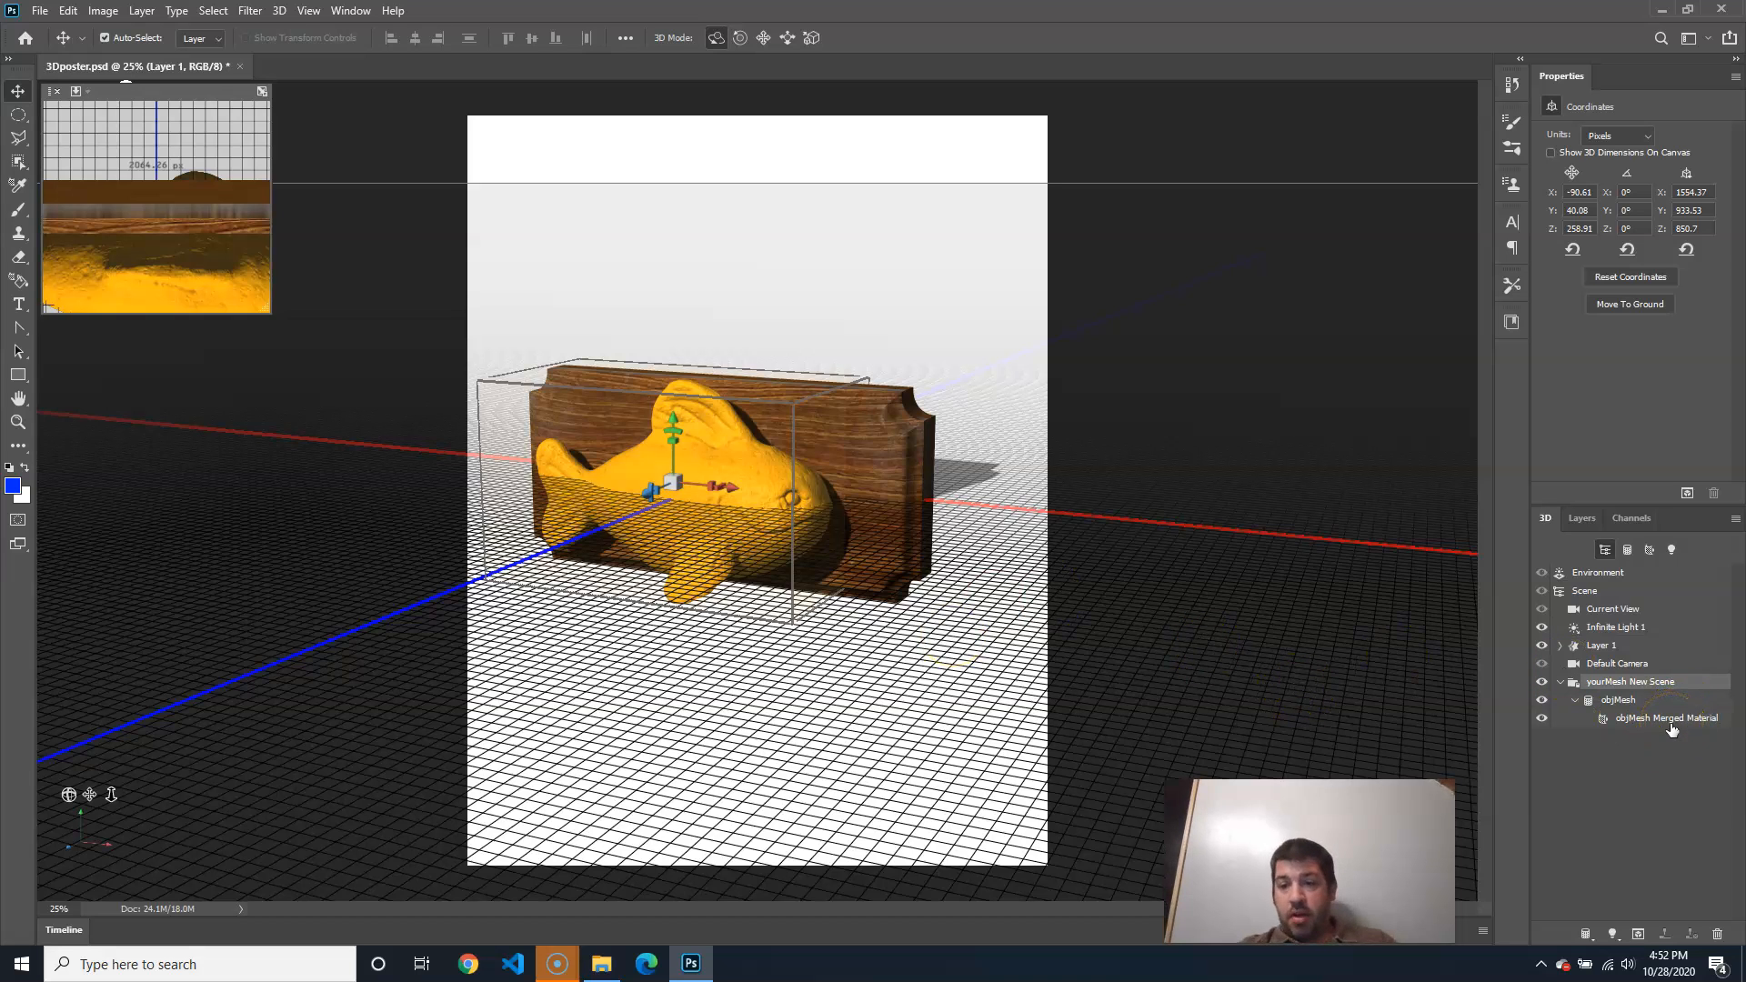
Open the Base Color texture of objMesh Merged Material for editing and select its orange-filled layer
{"action": "left_click", "coordinate": [1634, 719]}
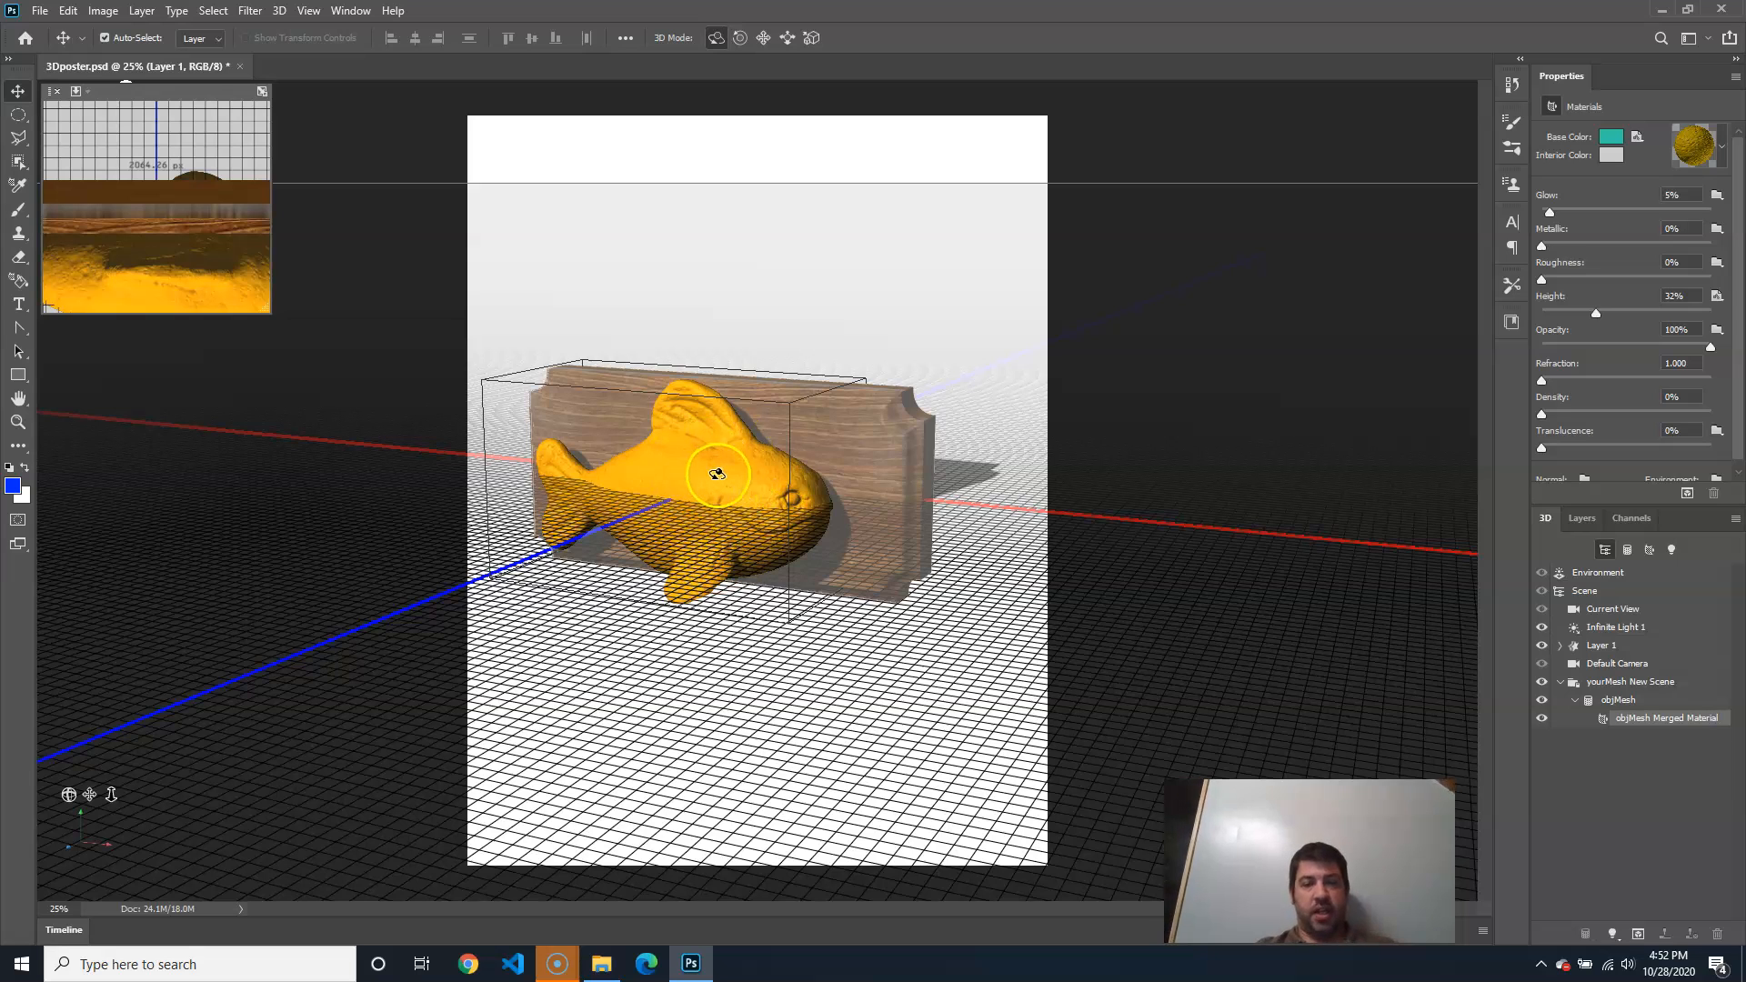
{"action": "left_click", "coordinate": [1639, 138]}
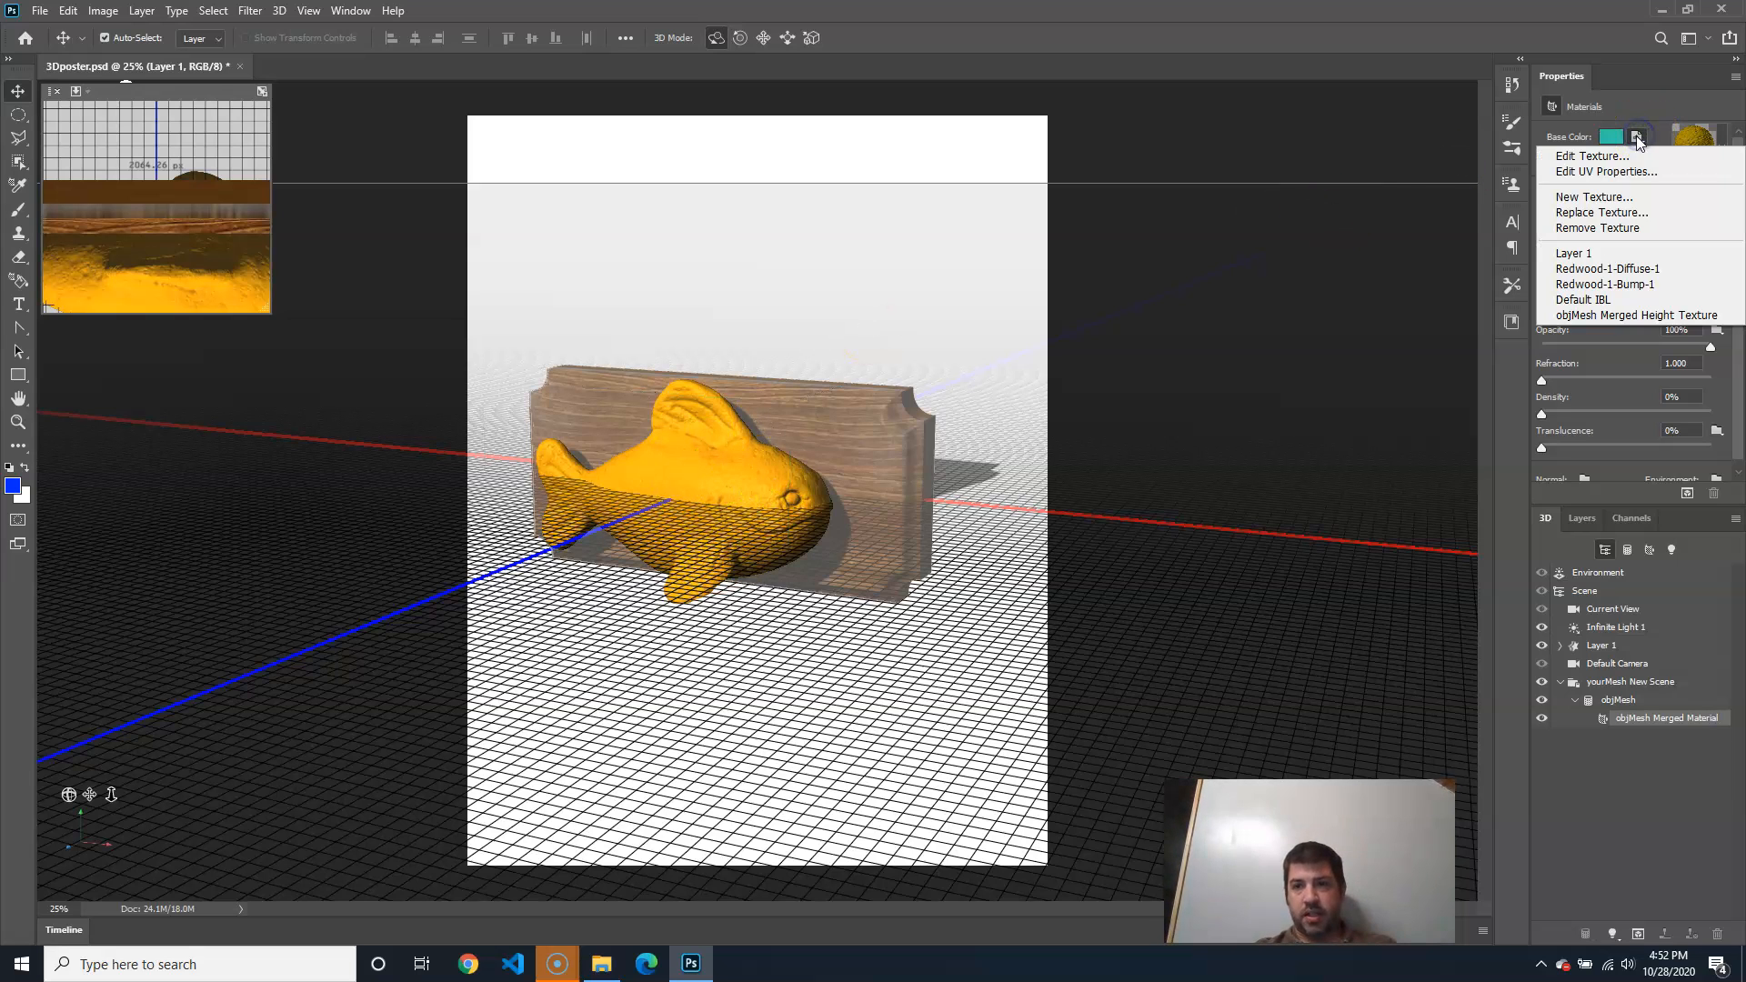
{"action": "left_click", "coordinate": [1591, 155]}
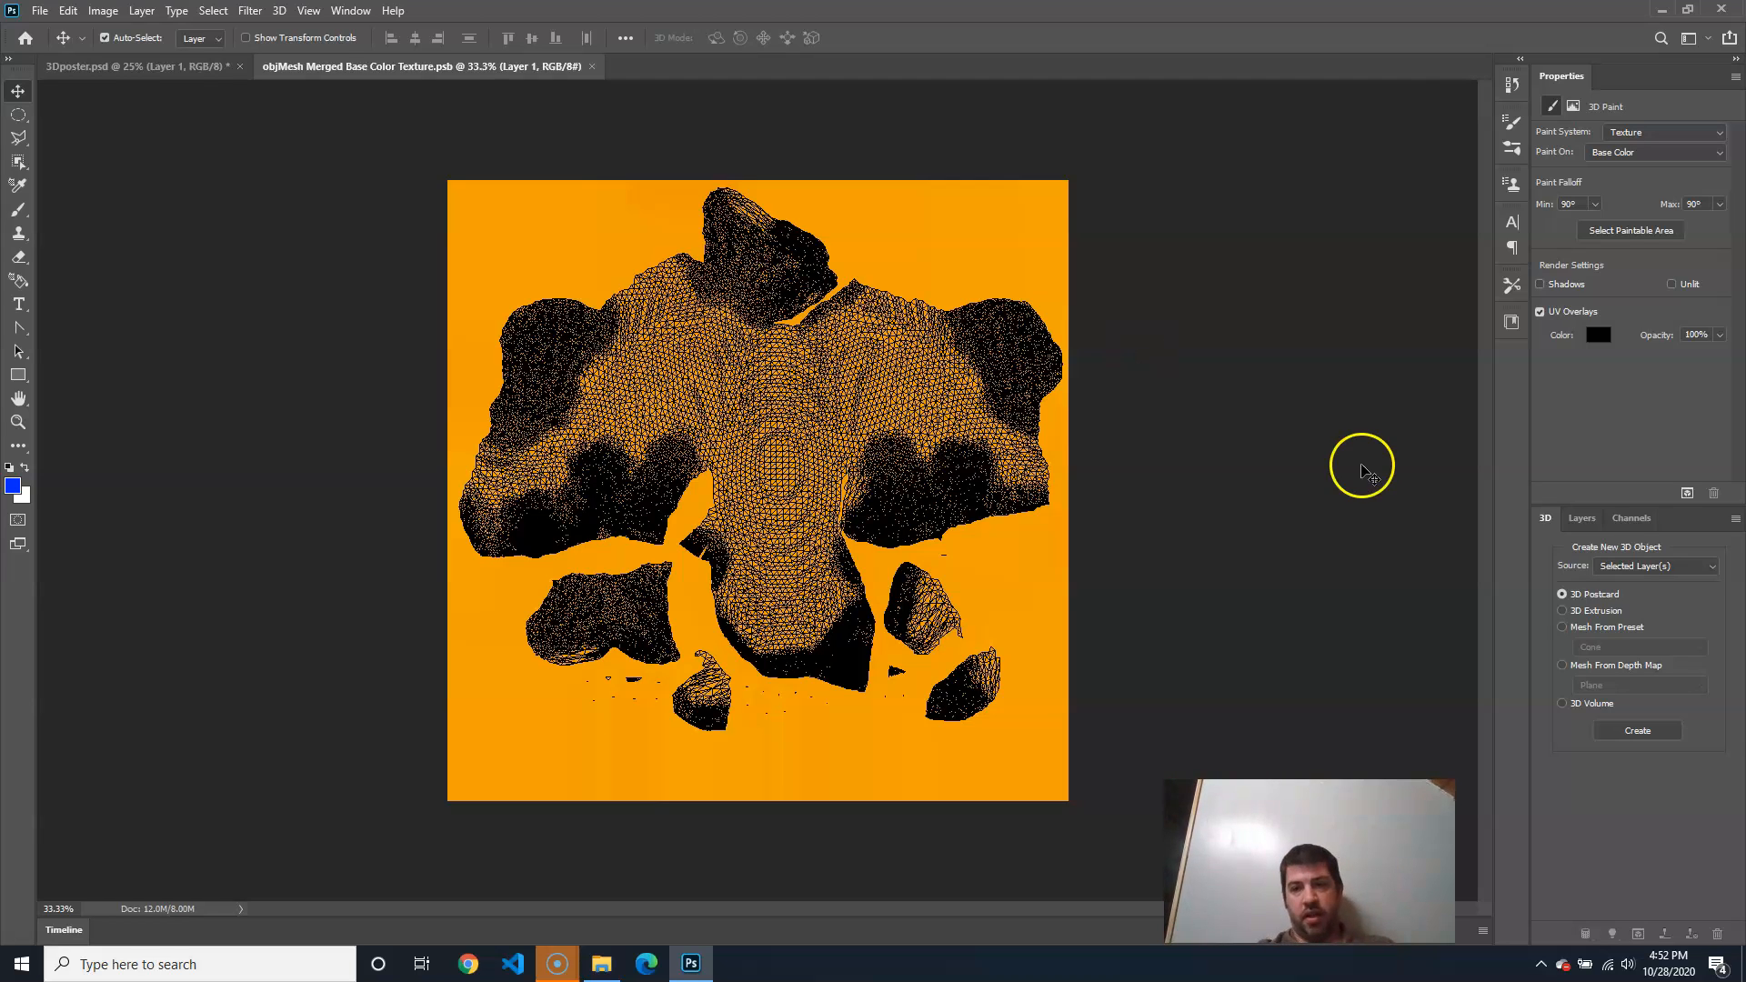
{"action": "left_click", "coordinate": [1583, 518]}
{"action": "left_click", "coordinate": [1606, 682]}
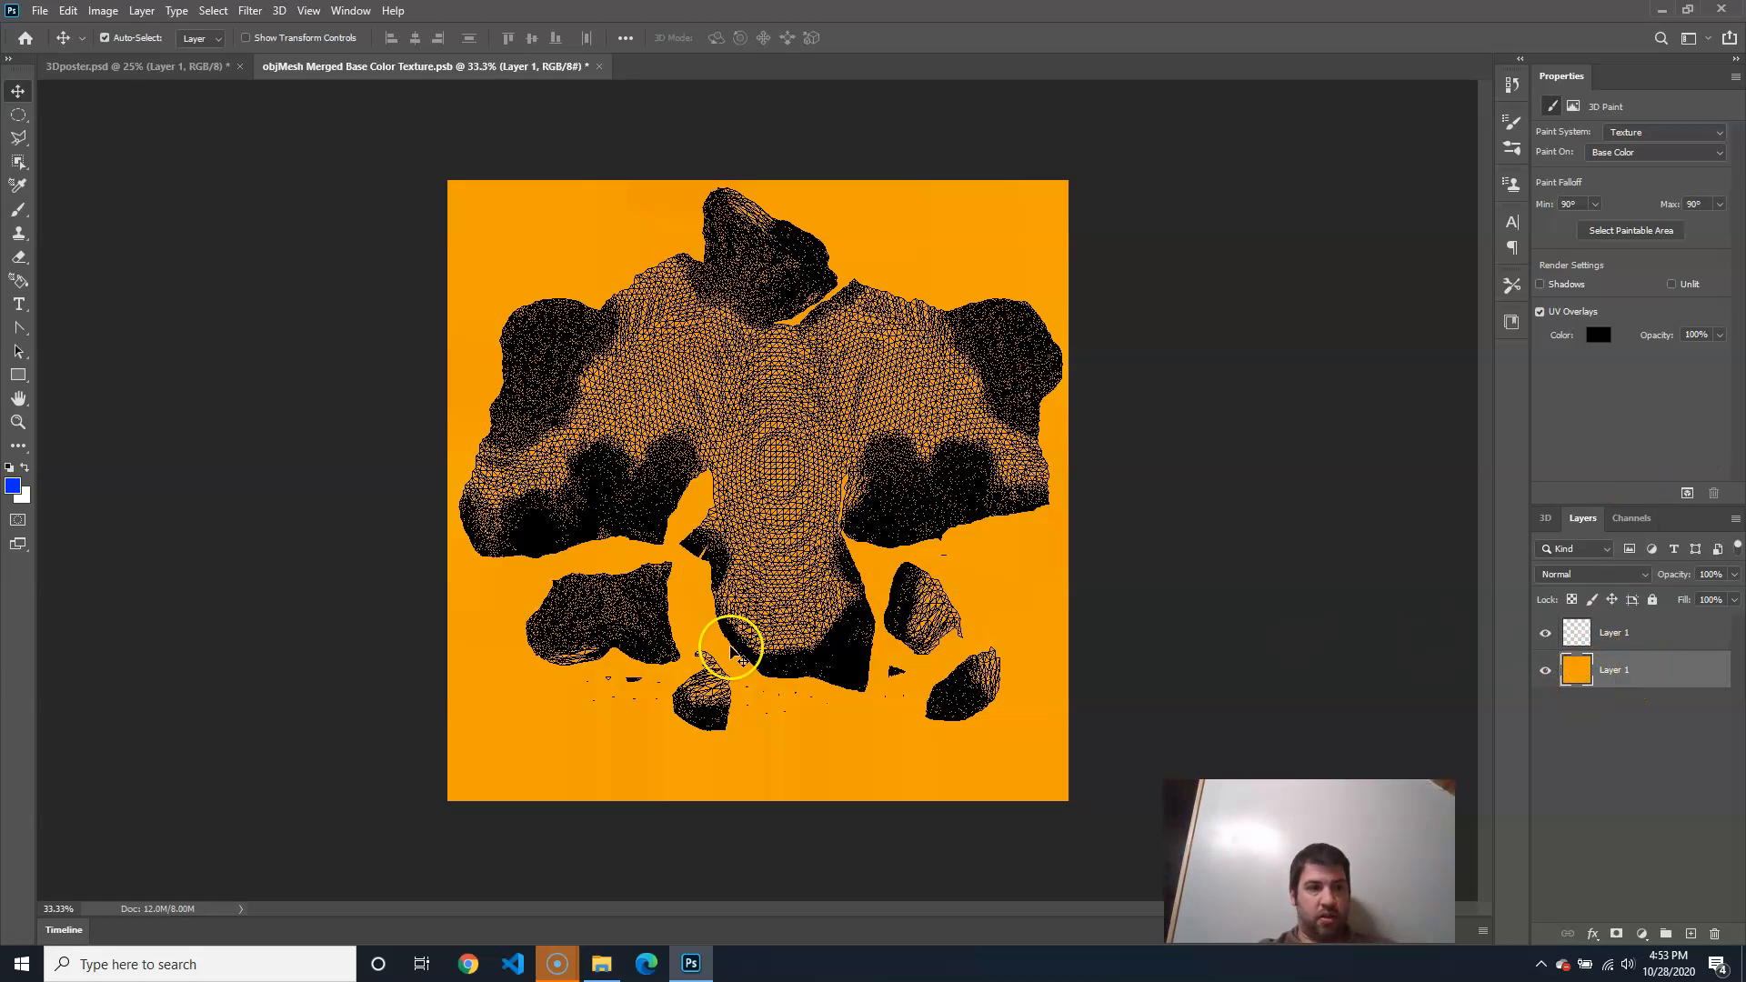
Set the foreground color to a bright teal with a hue of 165°
{"action": "left_click", "coordinate": [14, 487]}
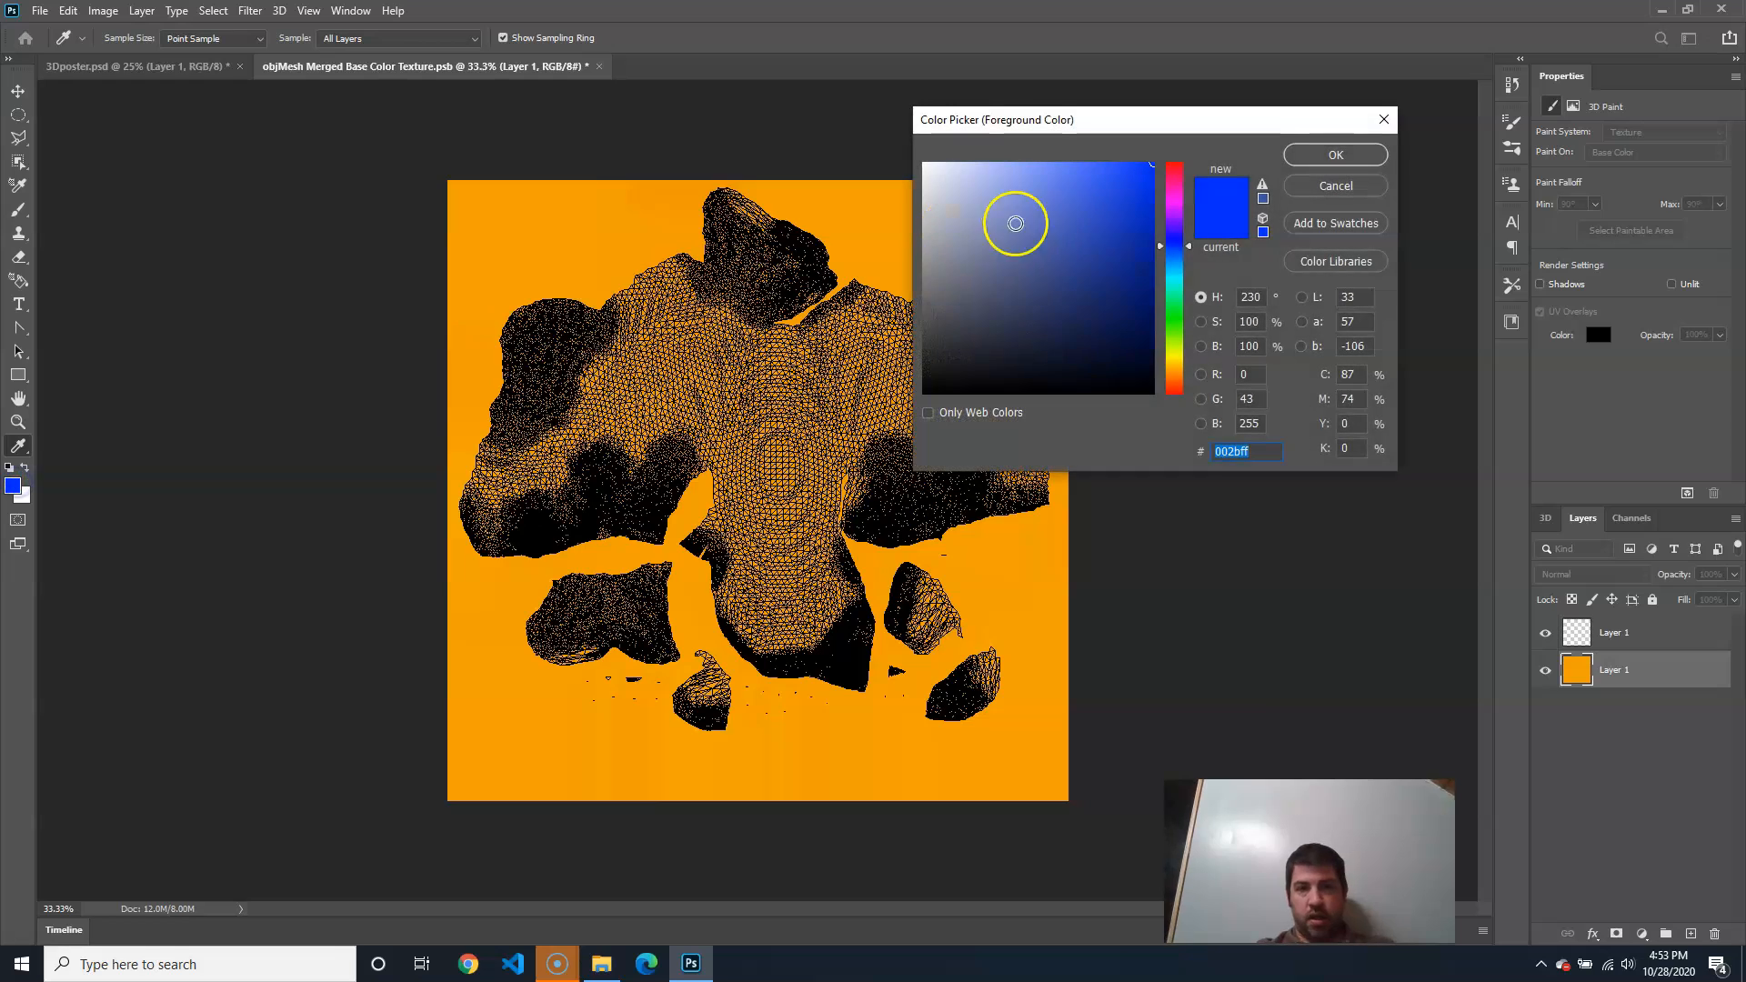
{"action": "left_click", "coordinate": [1174, 287]}
{"action": "left_click", "coordinate": [1116, 184]}
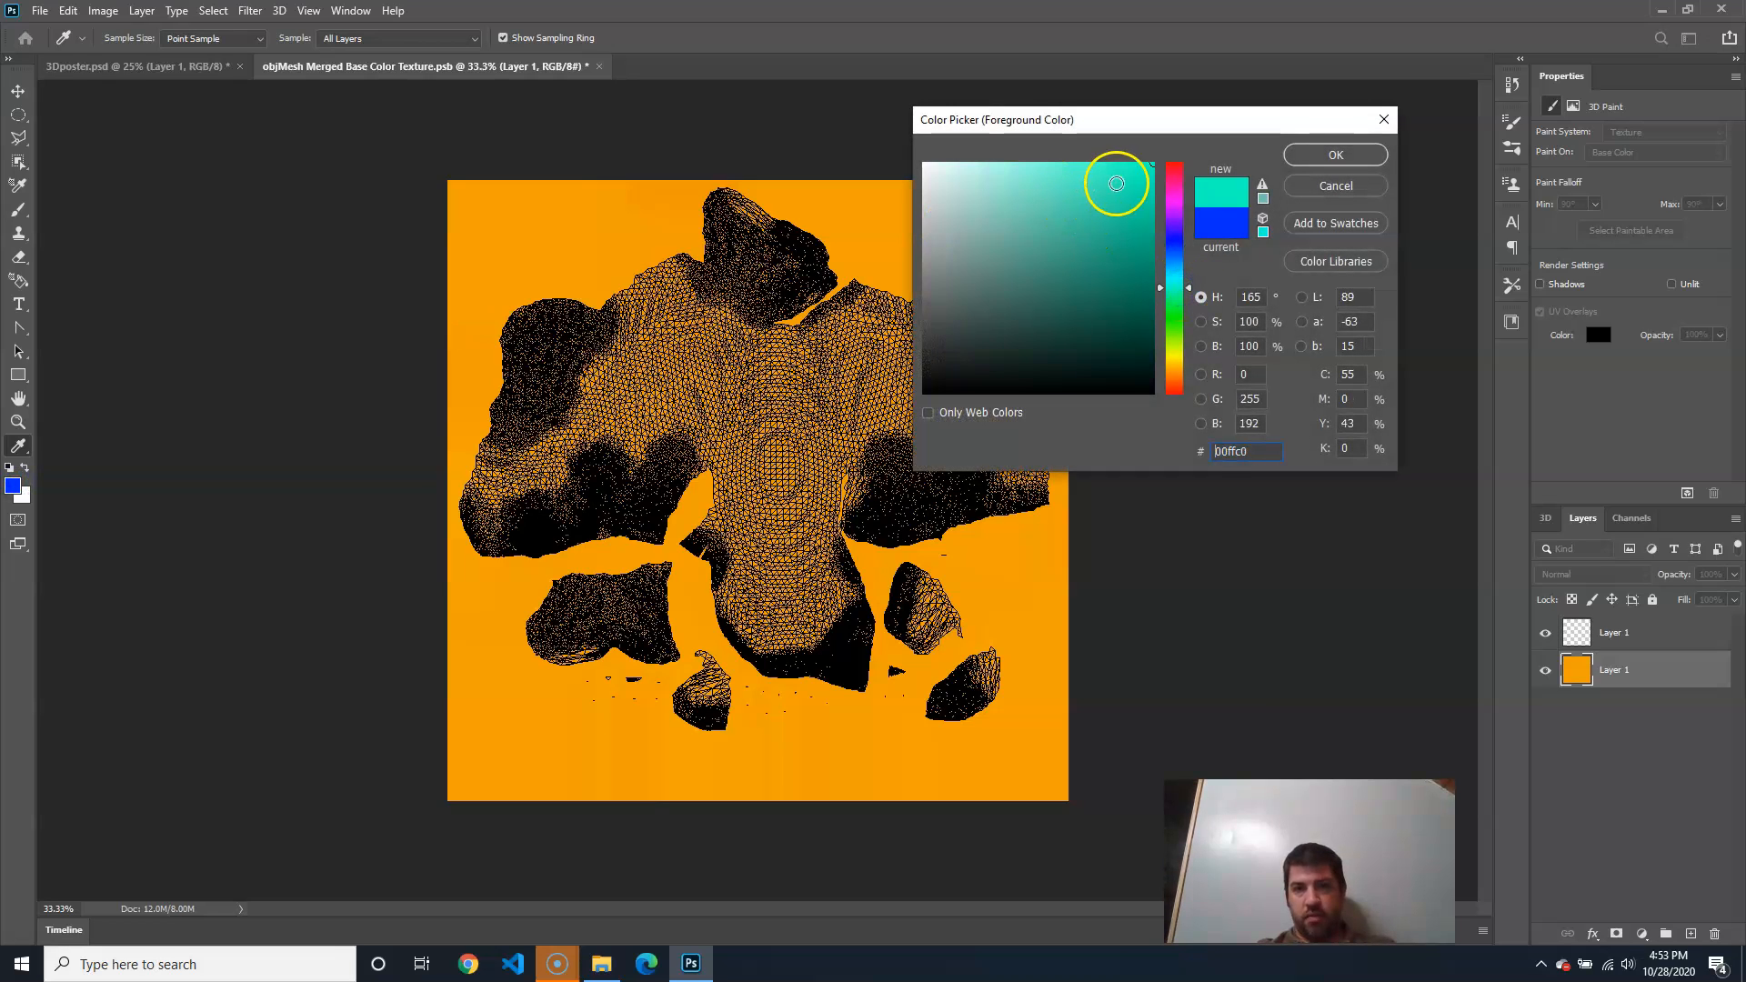
{"action": "left_click", "coordinate": [1349, 160]}
Switch to the Essentials workspace and fill the orange texture layer with teal using the Paint Bucket in Soft Light mode
{"action": "key", "text": "g"}
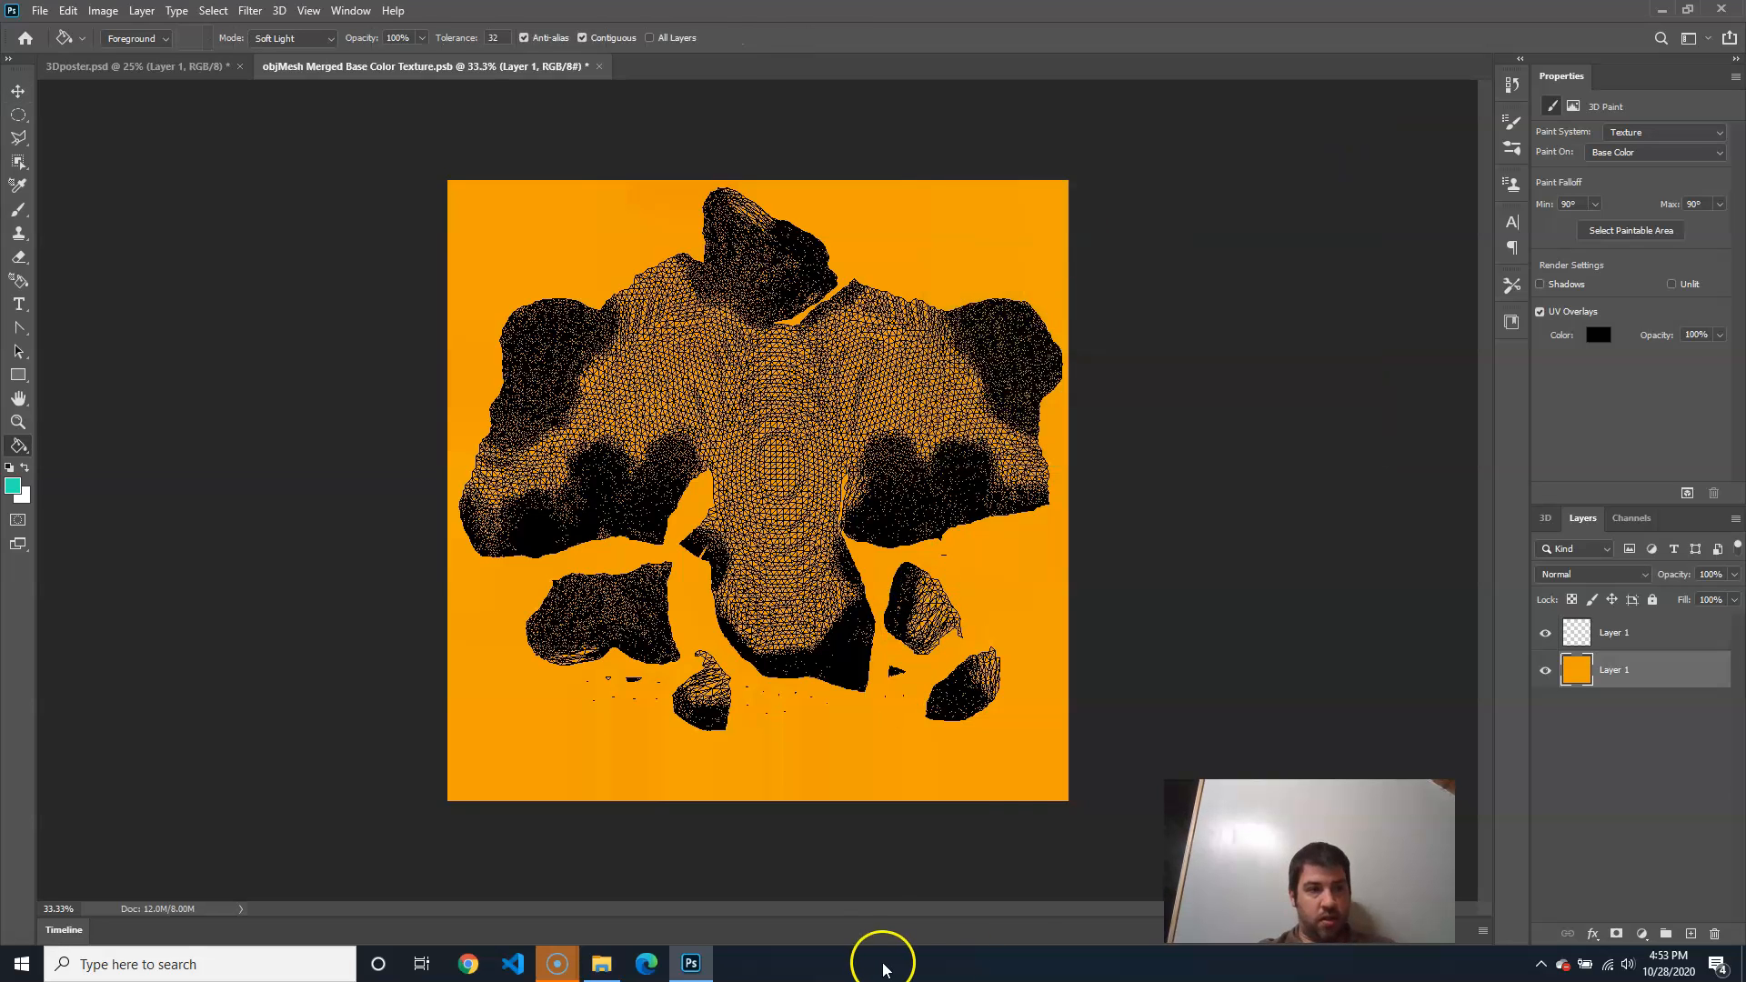
{"action": "left_click", "coordinate": [18, 281]}
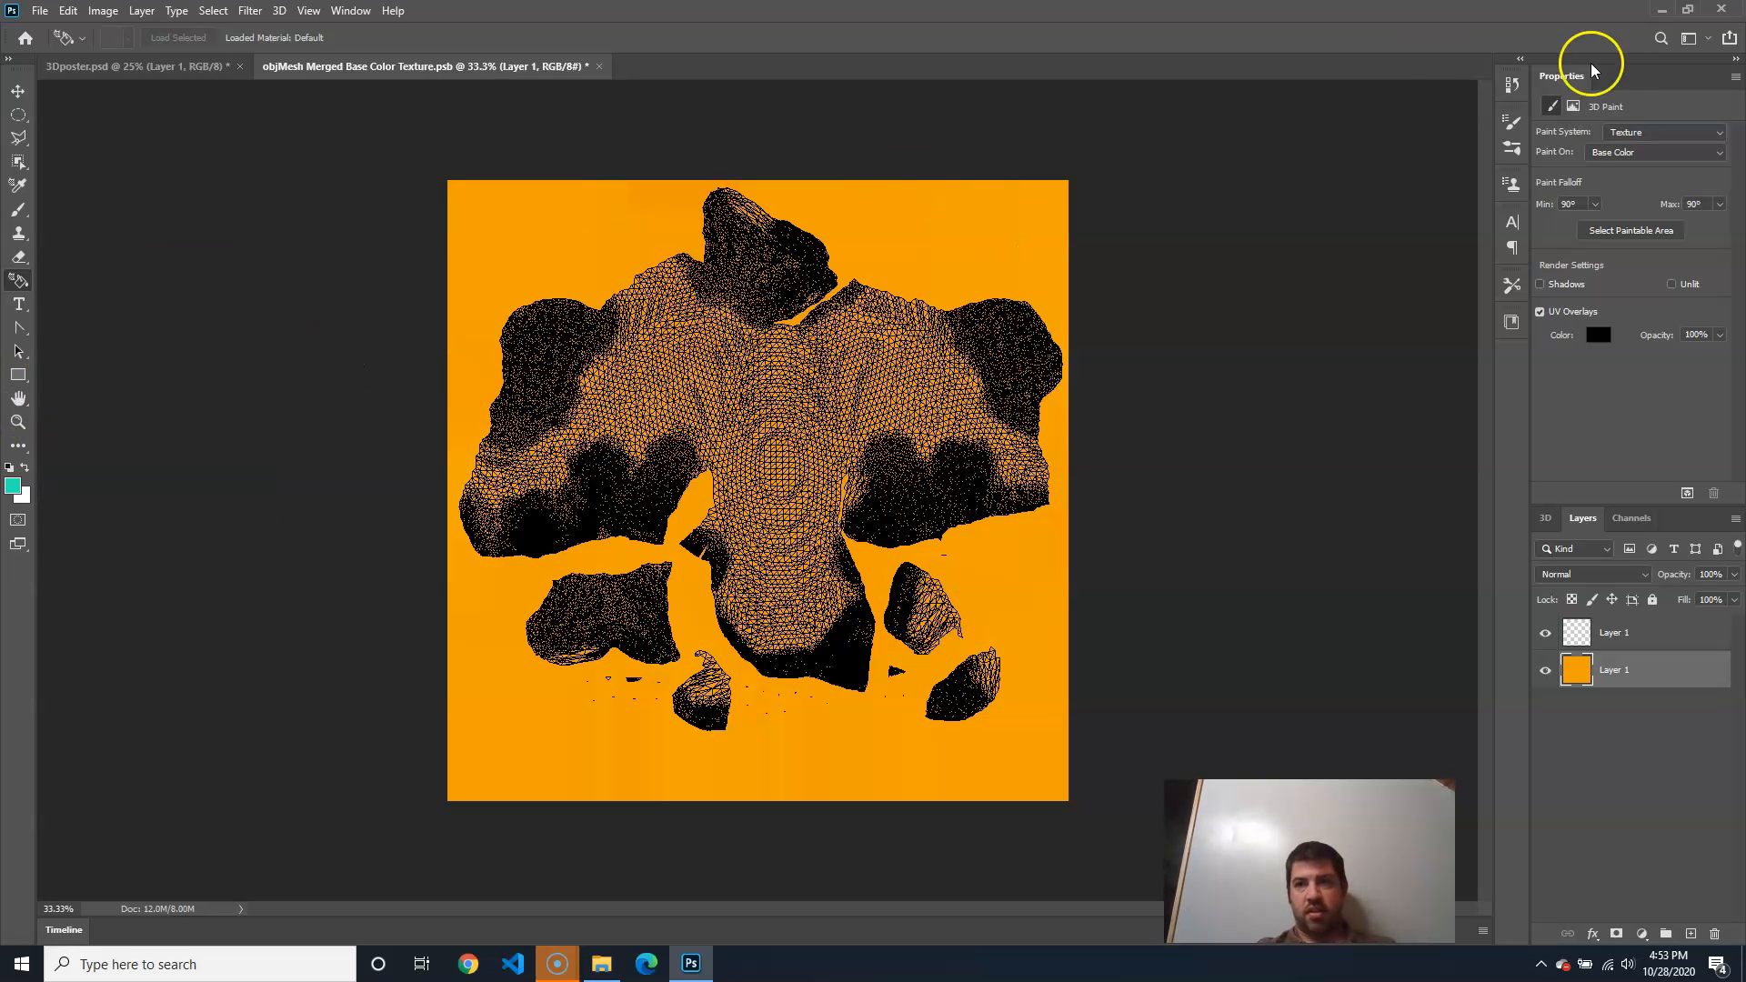
{"action": "left_click", "coordinate": [1712, 40]}
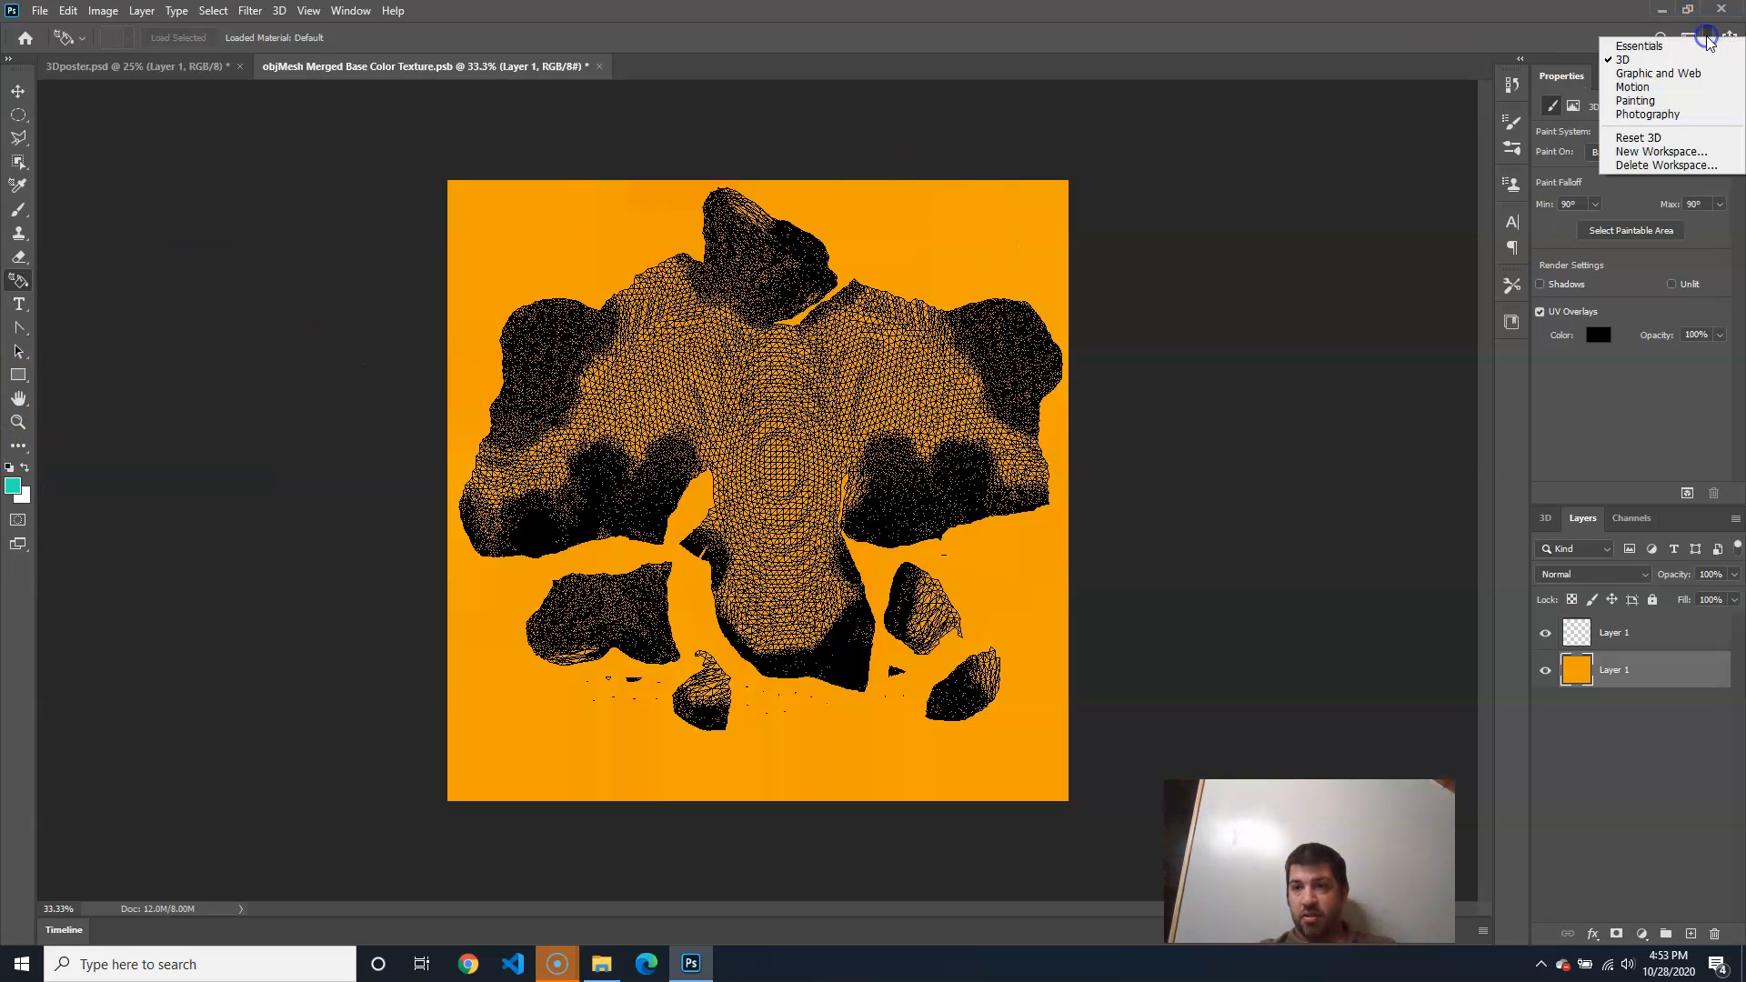
{"action": "left_click", "coordinate": [1683, 57]}
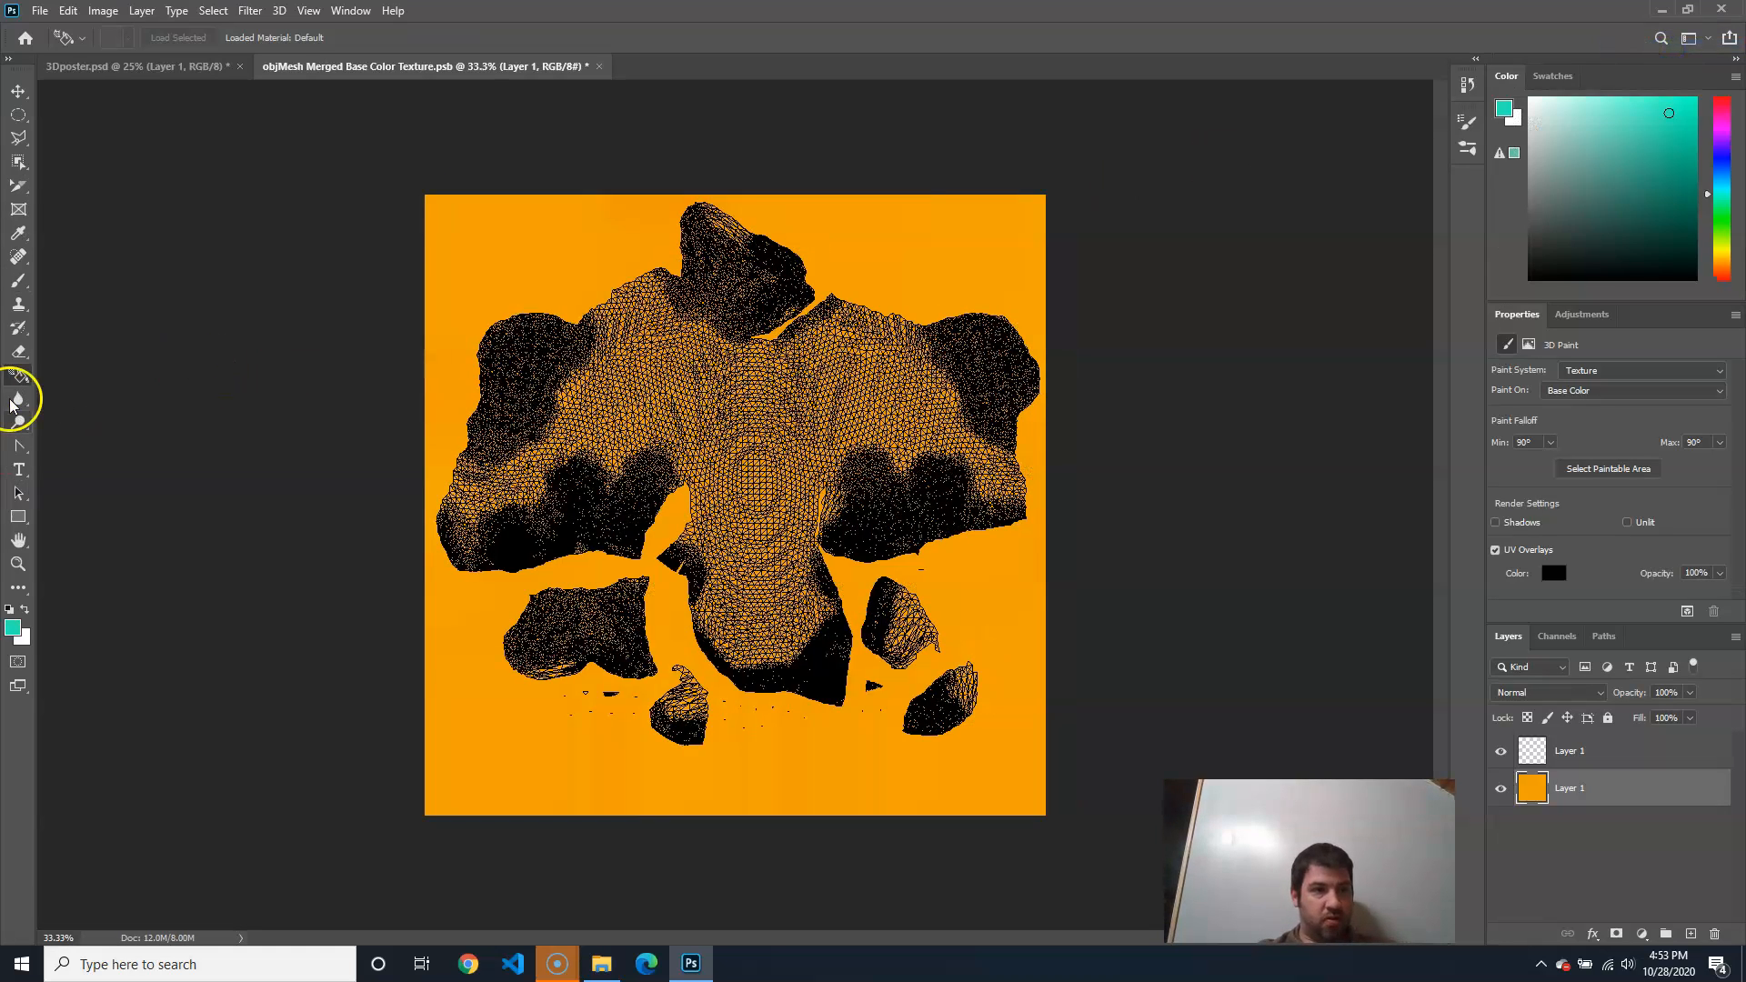
{"action": "left_click_drag", "start_coordinate": [20, 375], "coordinate": [97, 393]}
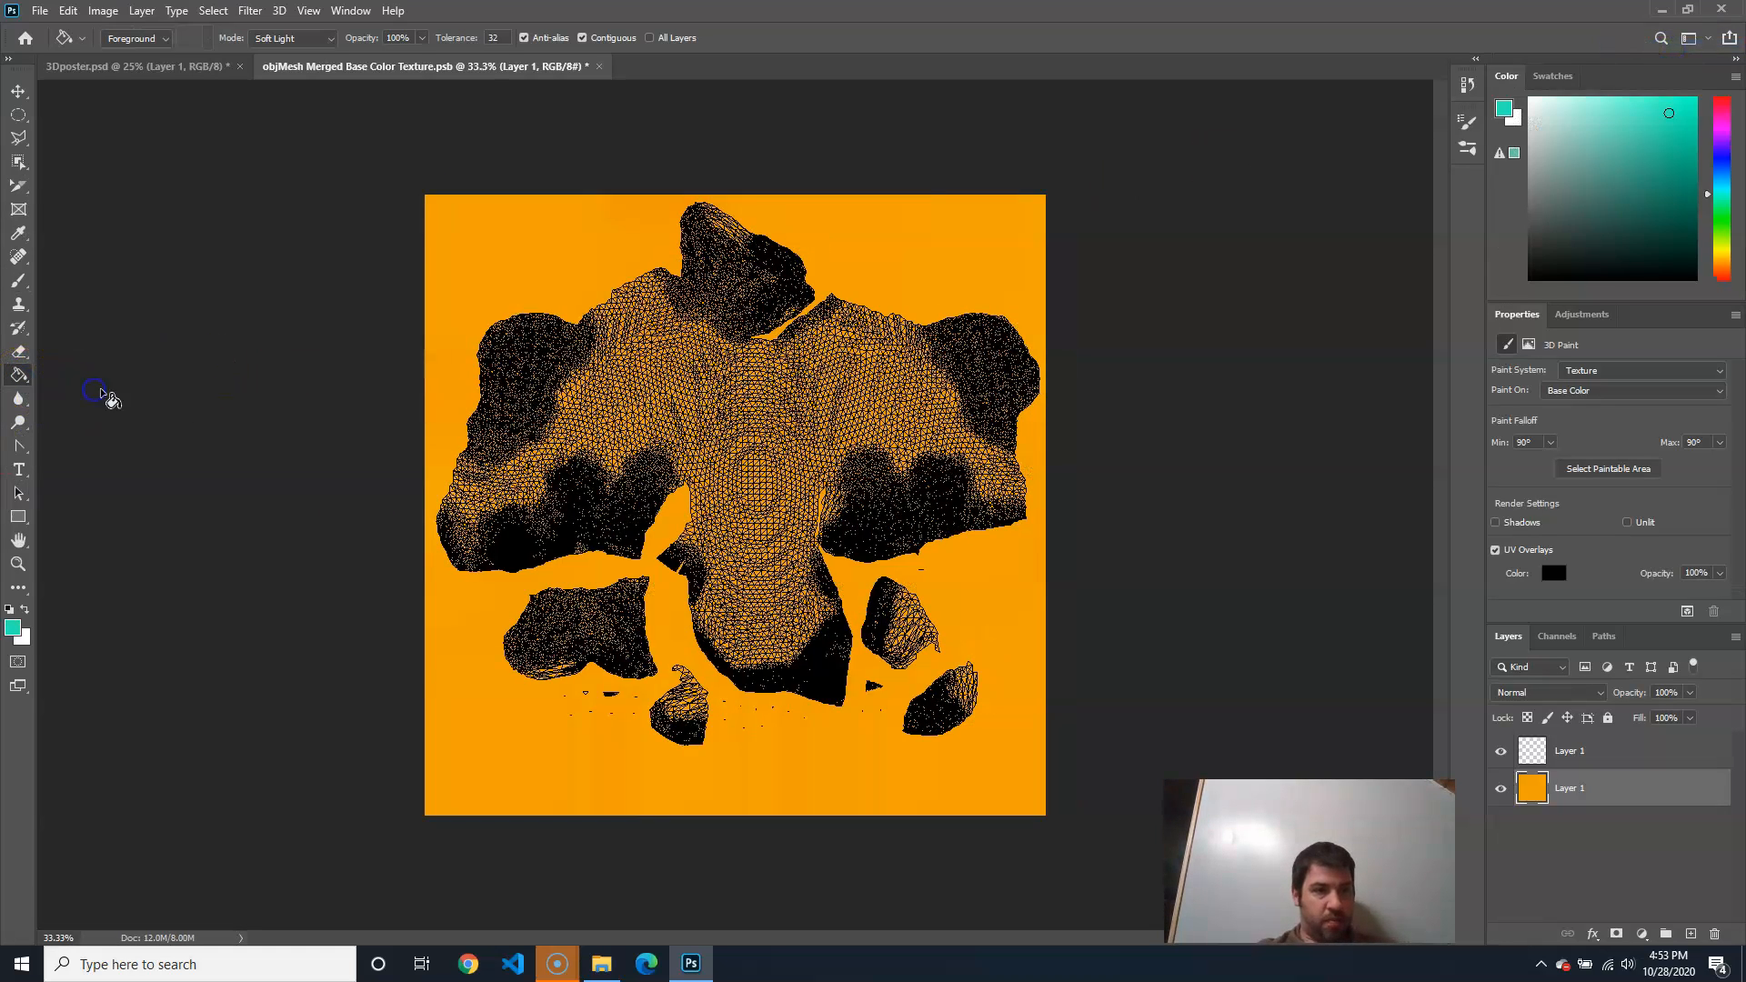
{"action": "left_click", "coordinate": [571, 738]}
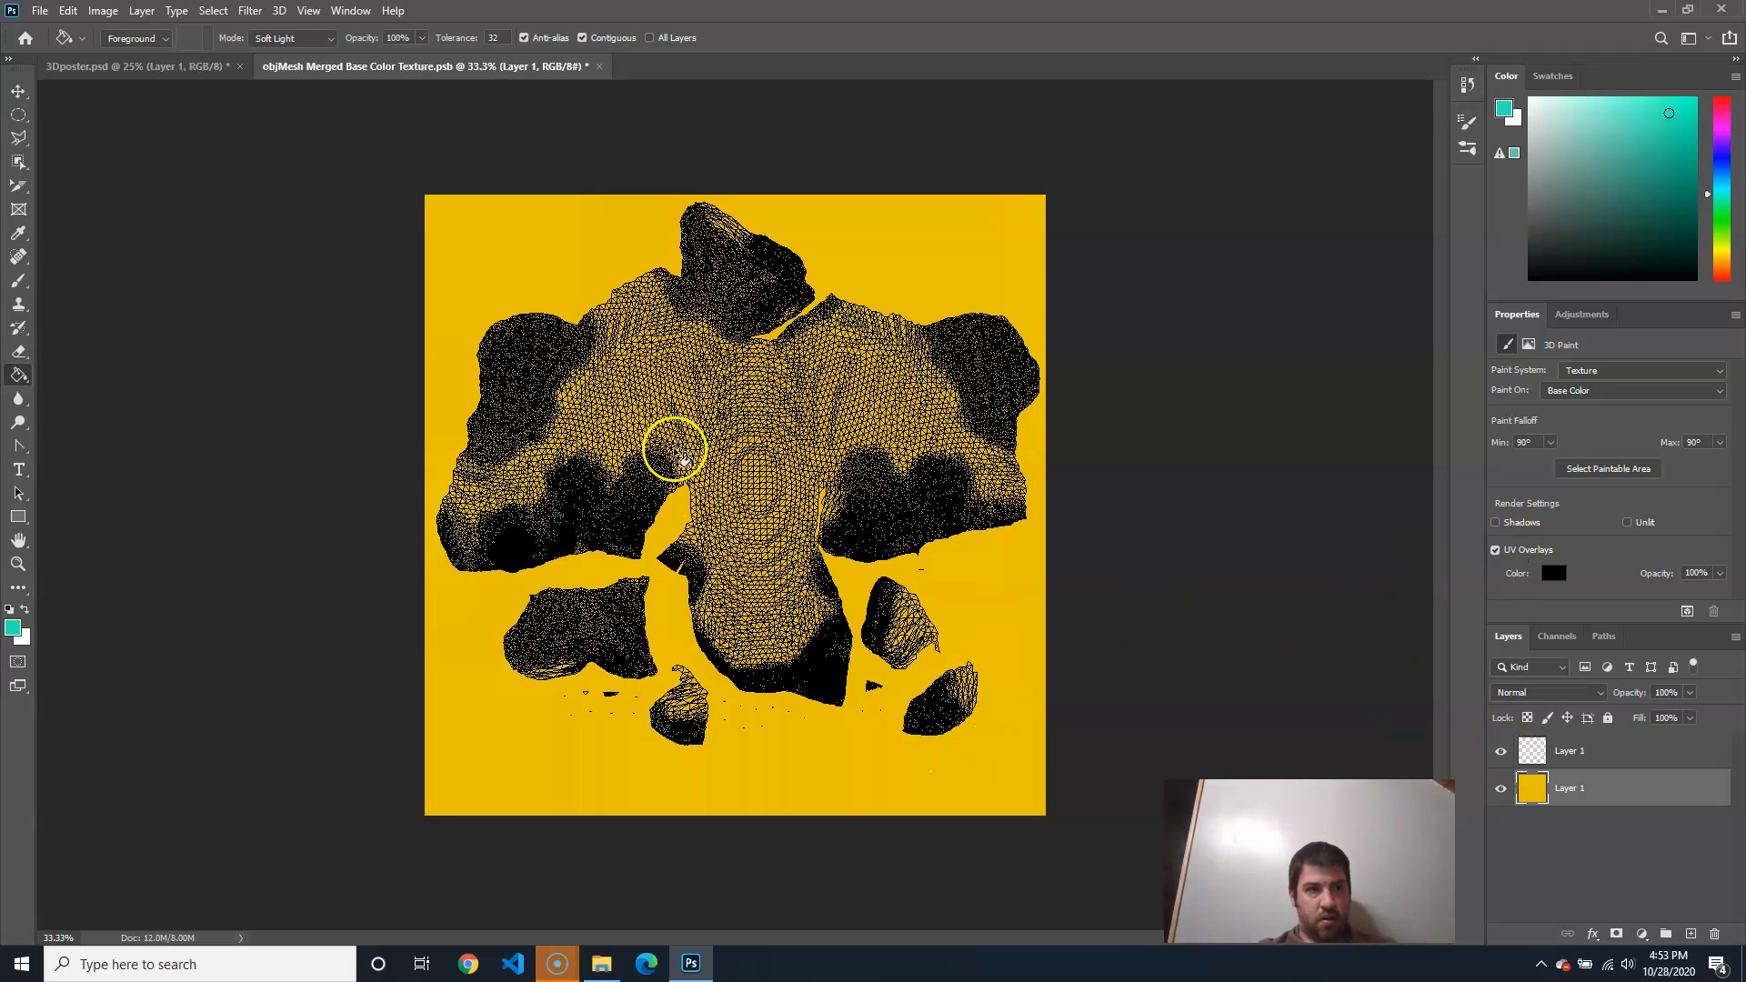
Refill the texture layer with the teal in Normal mode and check the fish in 3Dposter.psd
{"action": "left_click", "coordinate": [329, 45]}
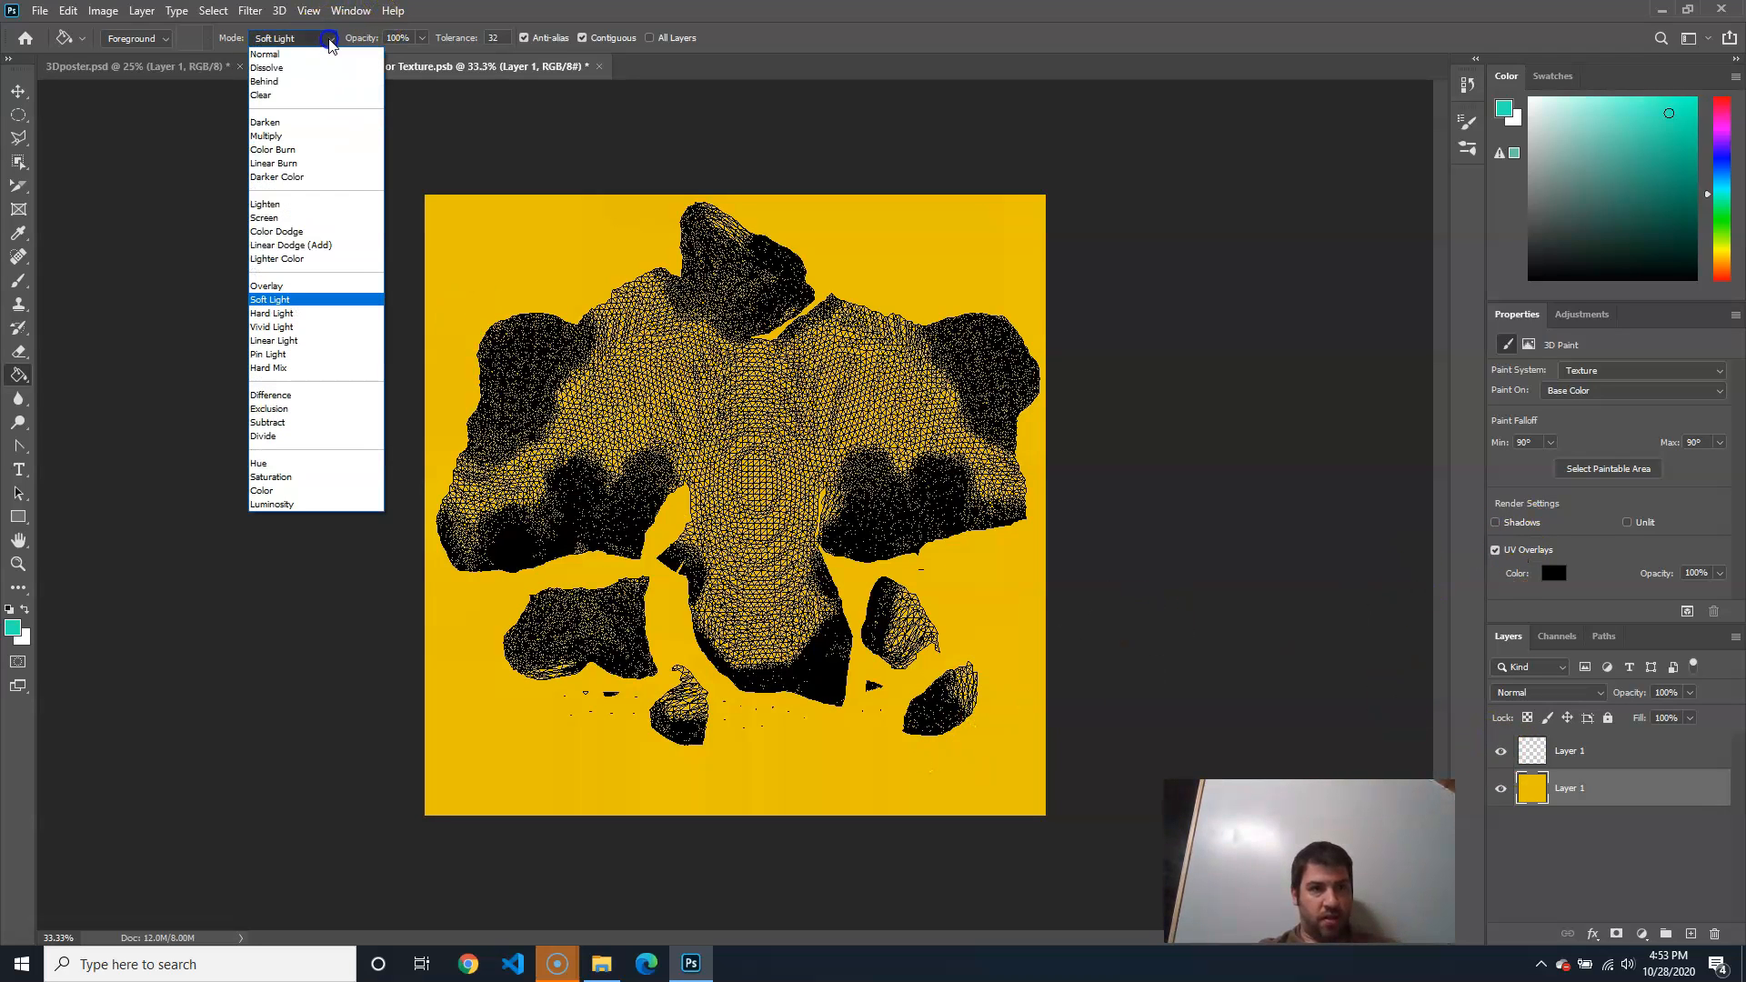
{"action": "left_click", "coordinate": [313, 57]}
{"action": "left_click", "coordinate": [525, 269]}
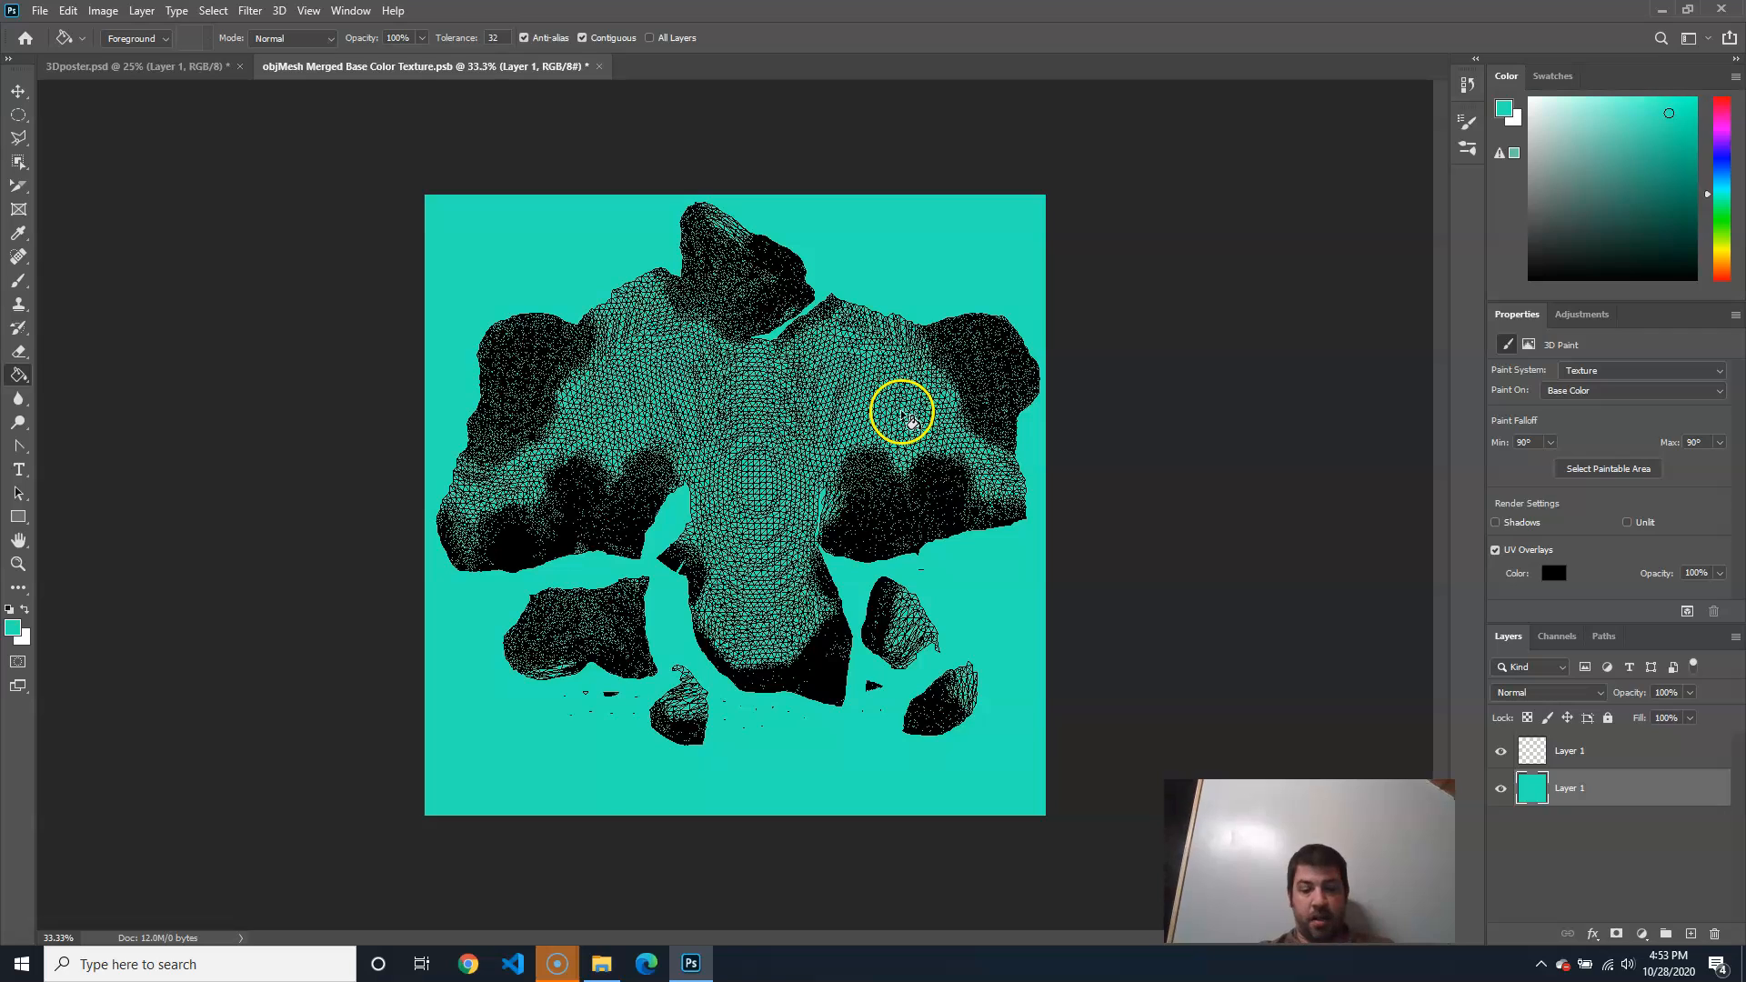
{"action": "left_click", "coordinate": [156, 66]}
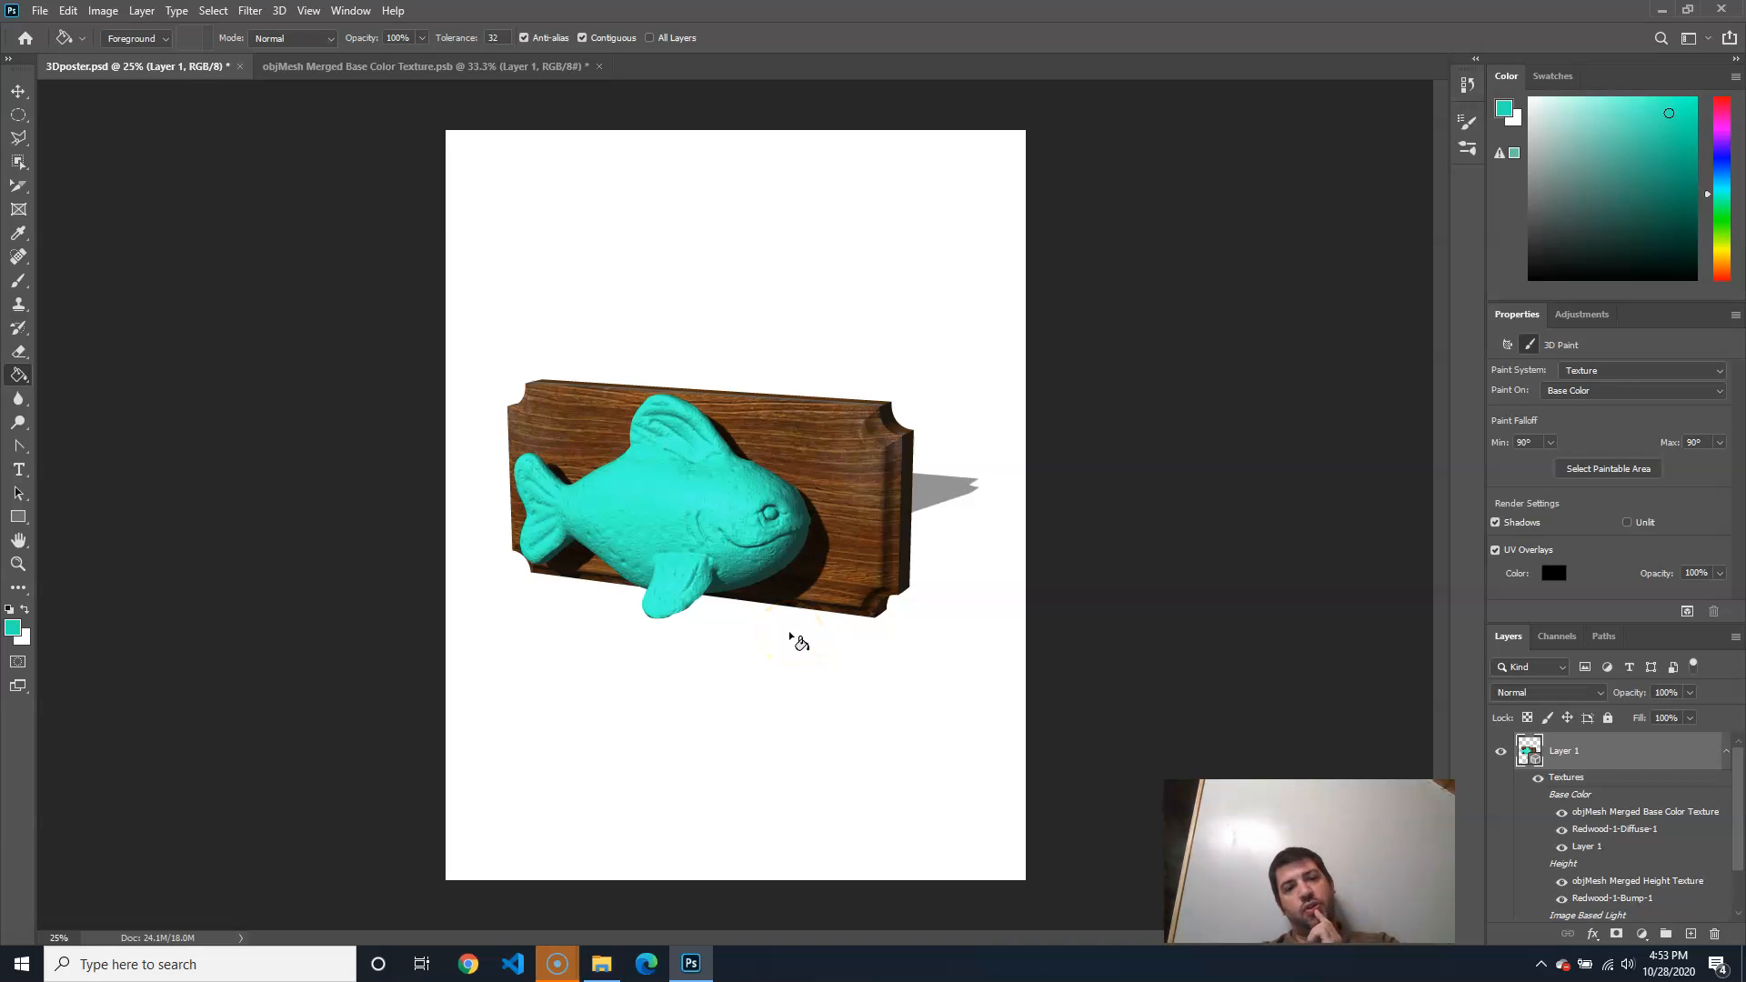
Fill the base color texture with a darker teal, #36af91, and return to 3Dposter.psd
{"action": "left_click", "coordinate": [368, 67]}
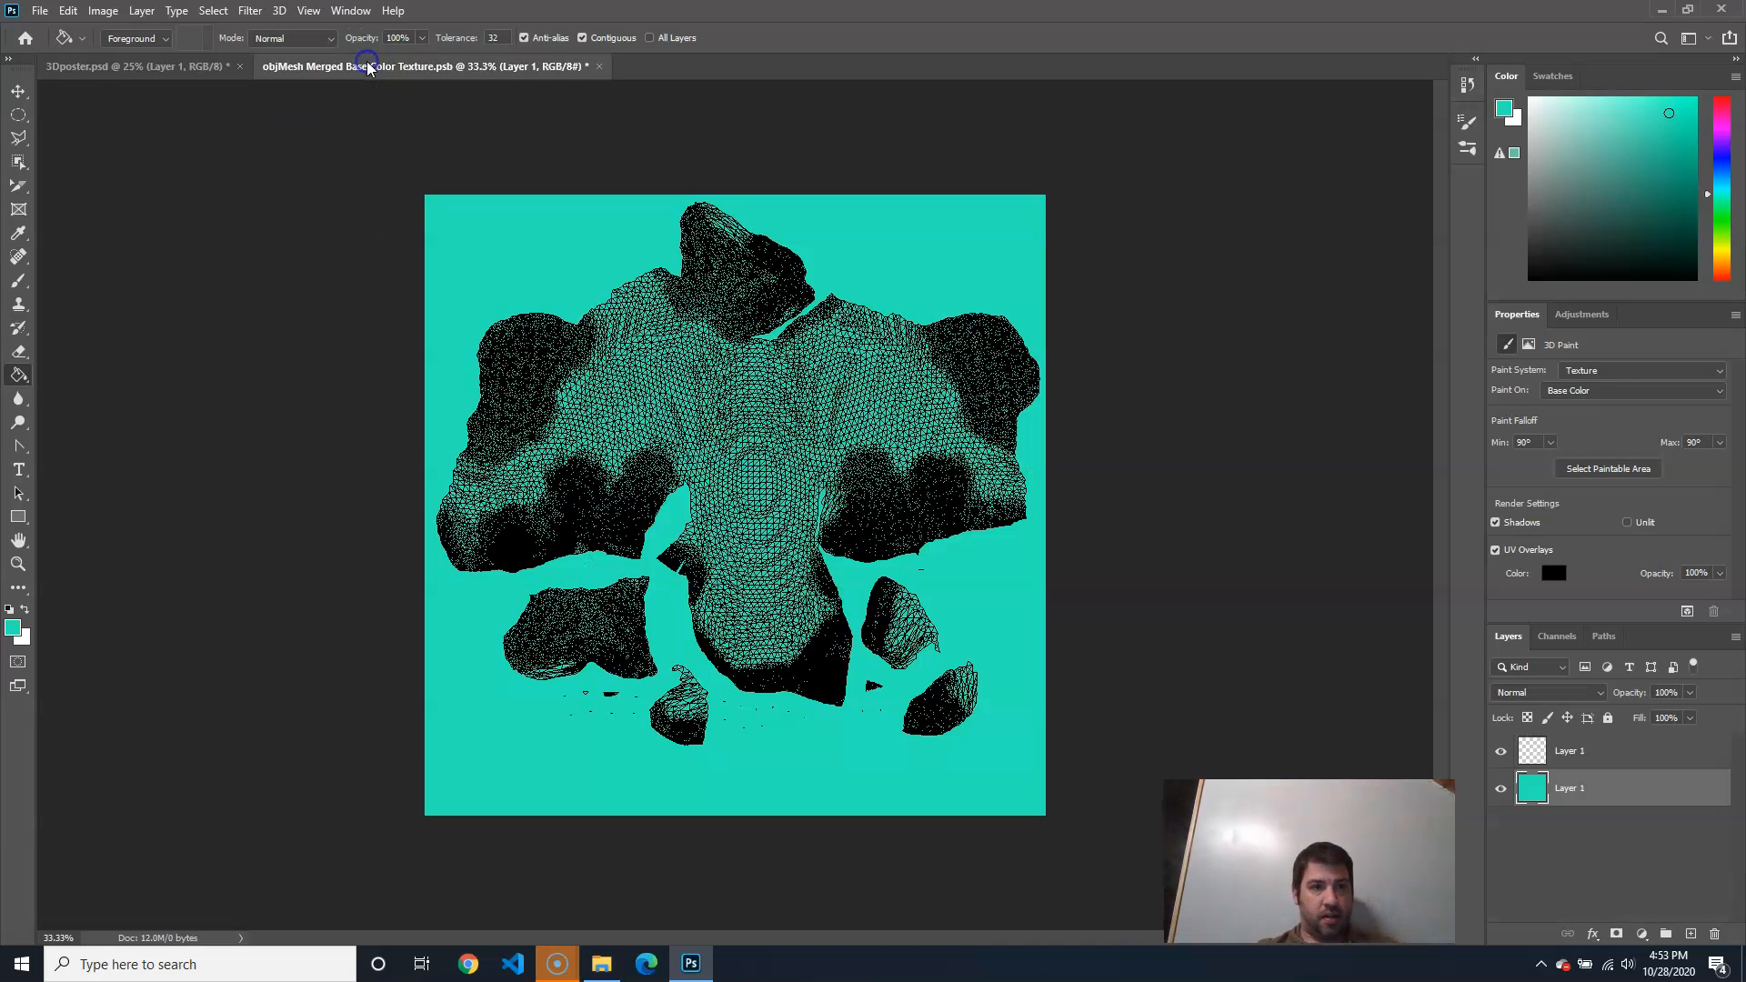
{"action": "left_click", "coordinate": [1665, 157]}
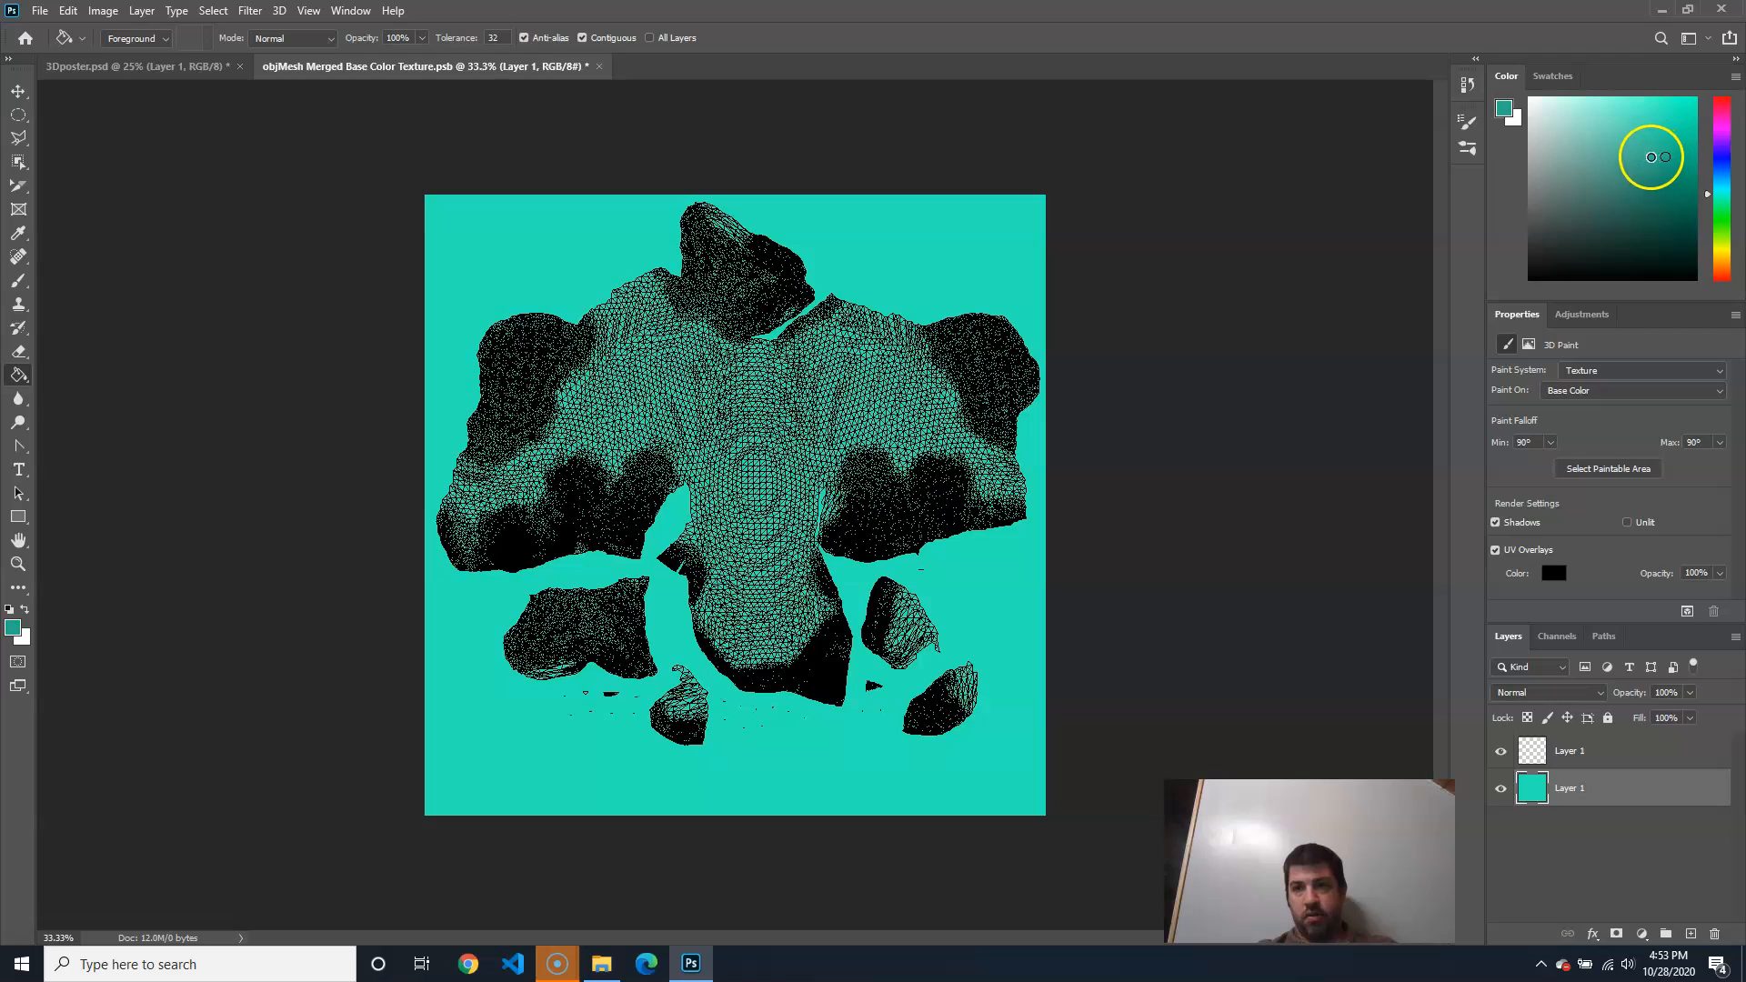
{"action": "left_click", "coordinate": [989, 591]}
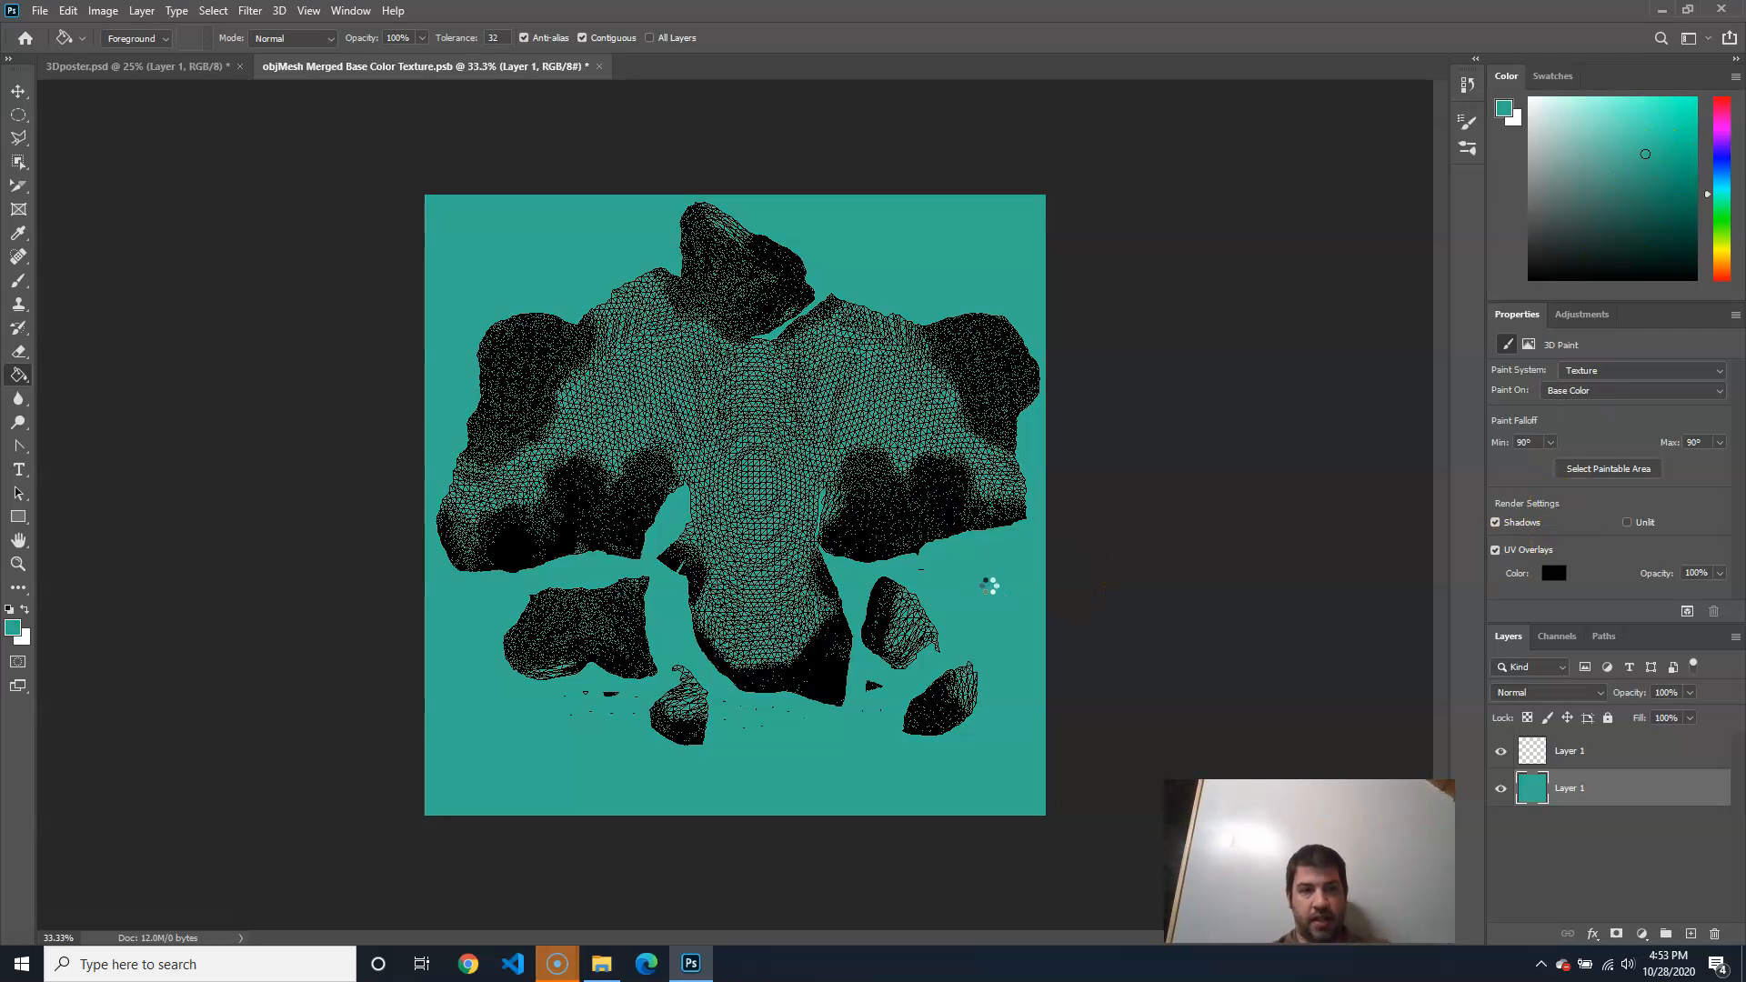
{"action": "left_click", "coordinate": [168, 66]}
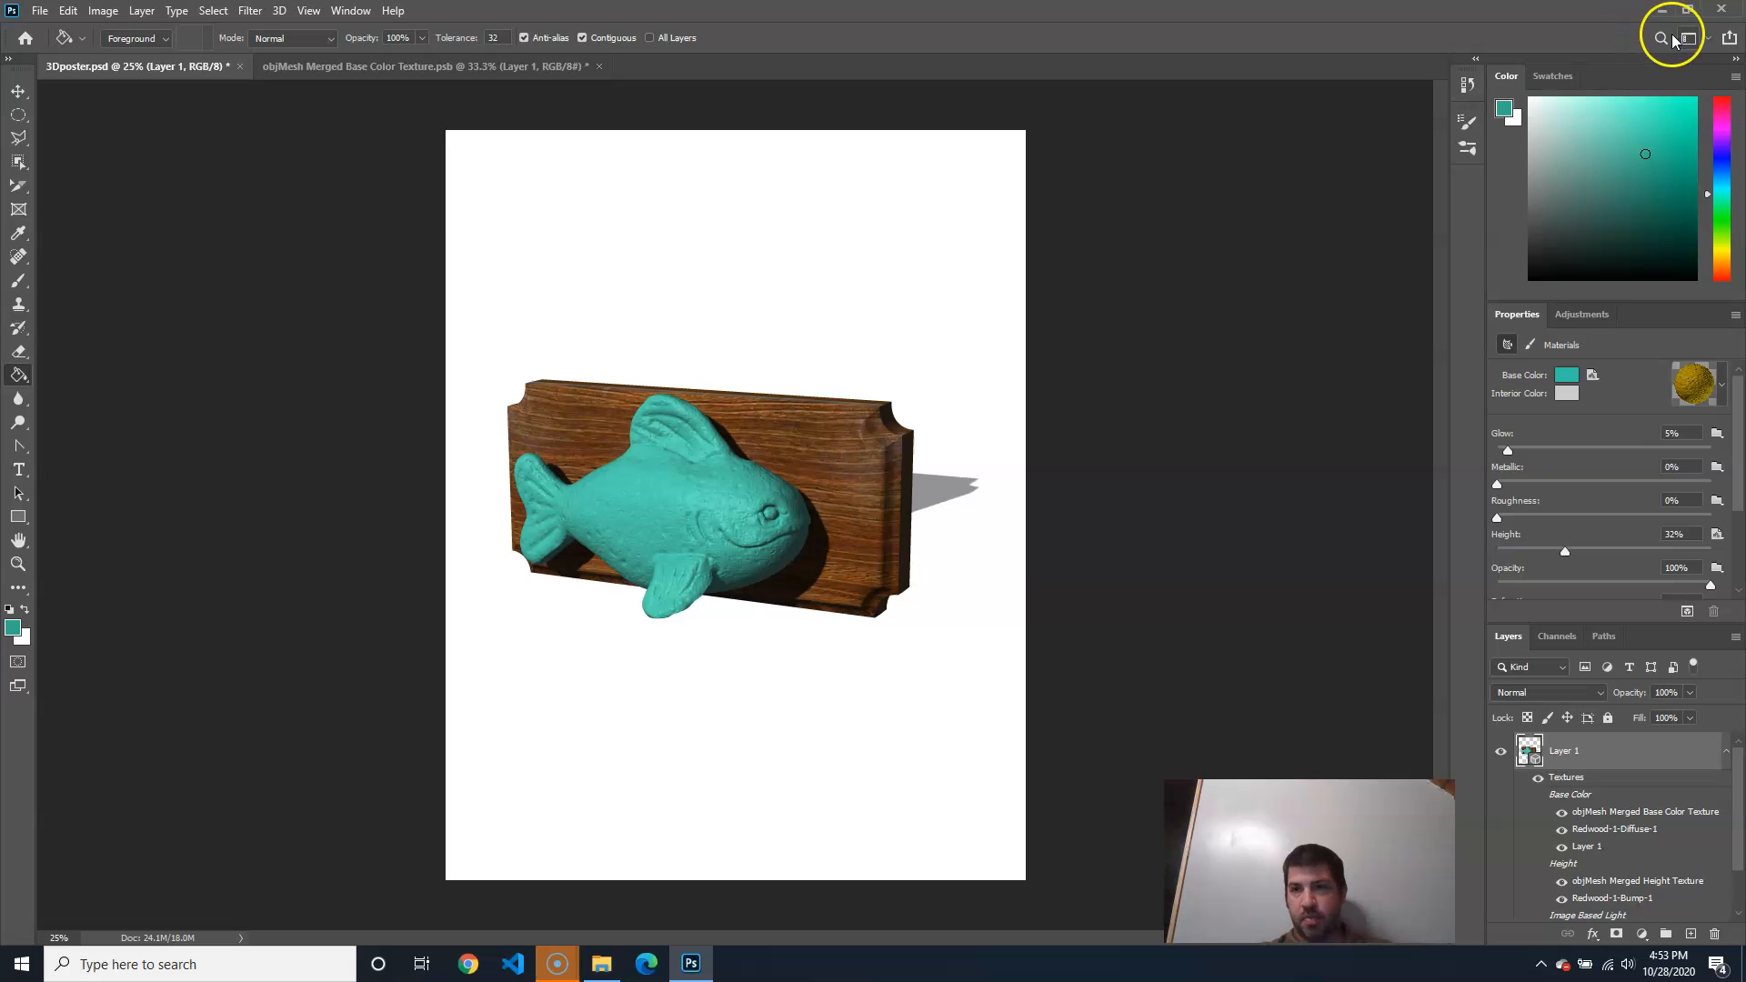
Restore the 3D workspace, then orbit and dolly the 3D camera to a near-frontal view of the fish plaque
{"action": "left_click", "coordinate": [1707, 48]}
{"action": "left_click", "coordinate": [1632, 32]}
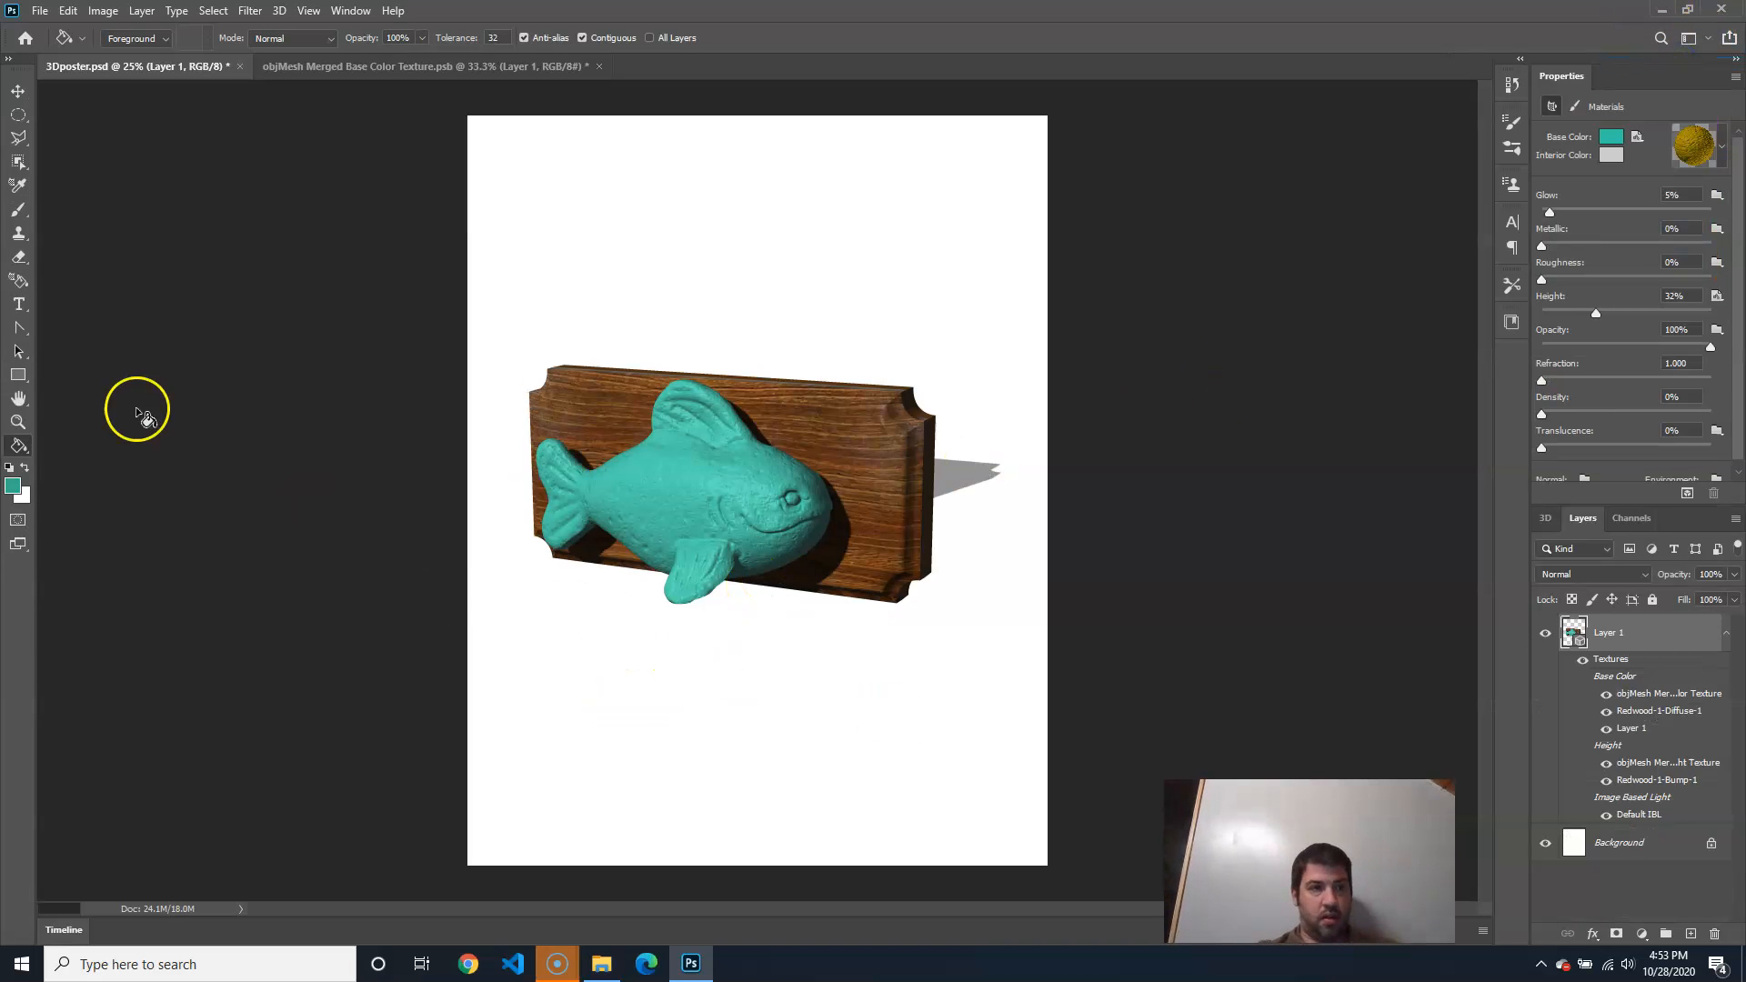
{"action": "left_click", "coordinate": [18, 94]}
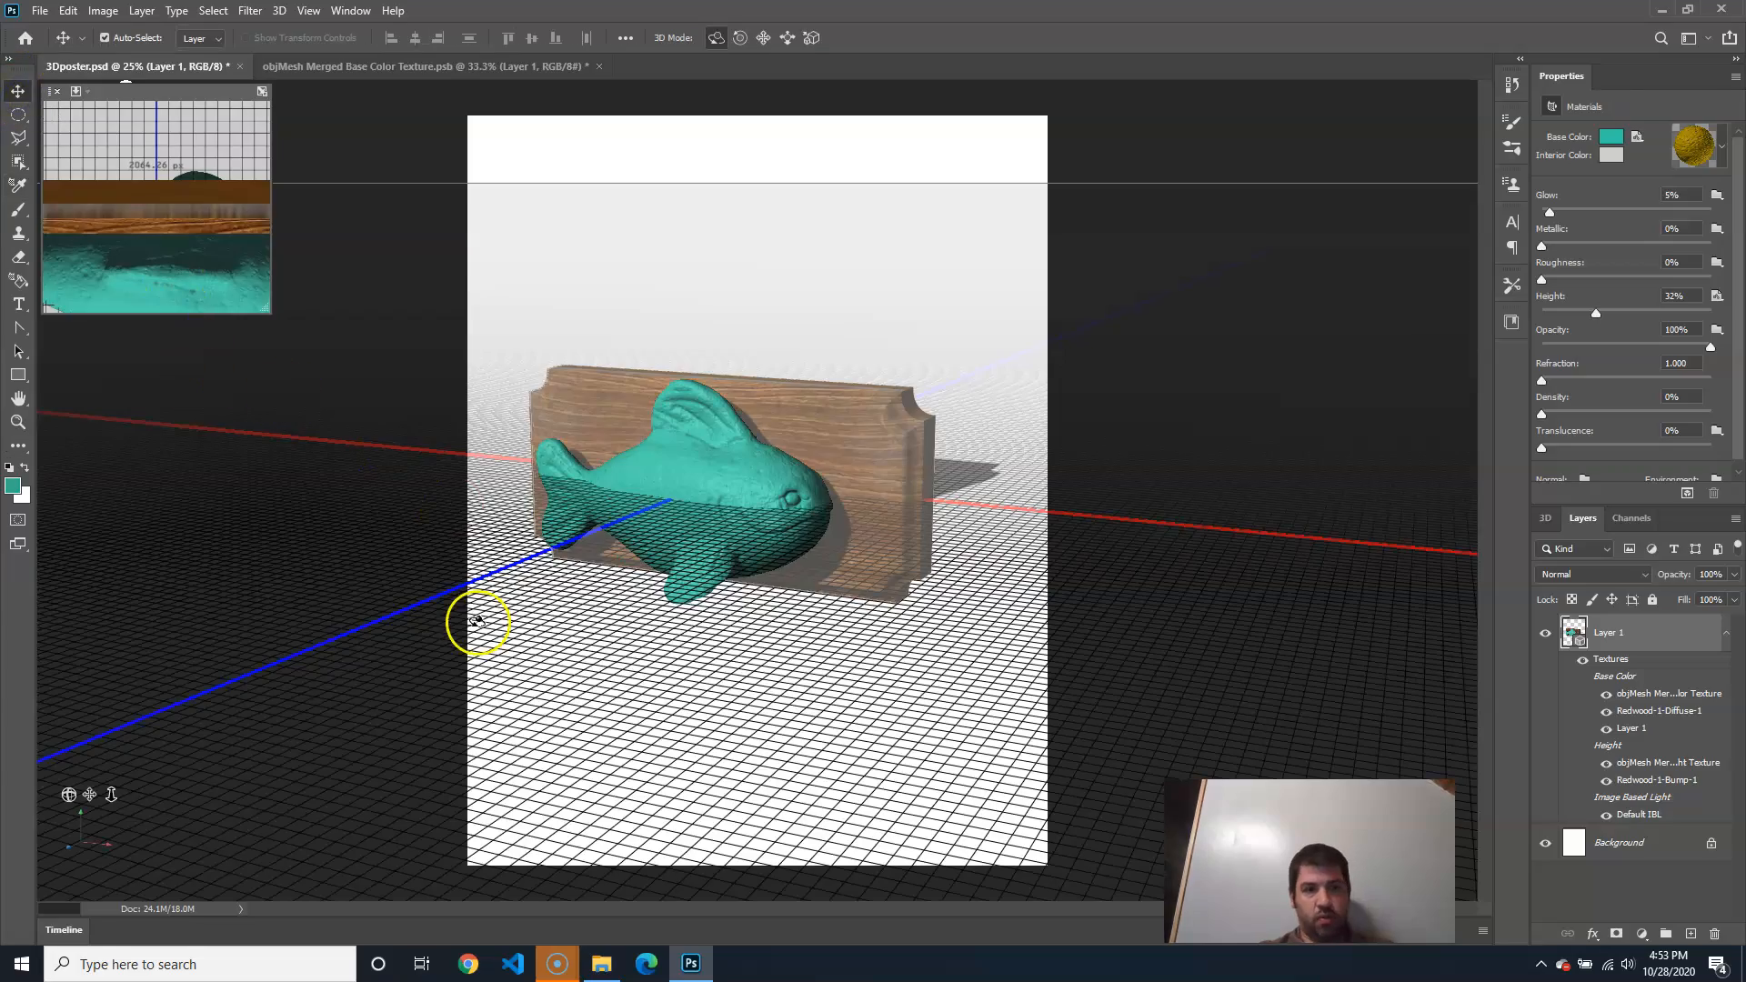
{"action": "left_click", "coordinate": [546, 689]}
{"action": "mouse_move", "coordinate": [583, 697]}
{"action": "left_mouse_down"}
{"action": "mouse_move", "coordinate": [667, 701]}
{"action": "mouse_move", "coordinate": [421, 701]}
{"action": "mouse_move", "coordinate": [631, 690]}
{"action": "mouse_move", "coordinate": [600, 681]}
{"action": "left_mouse_up"}
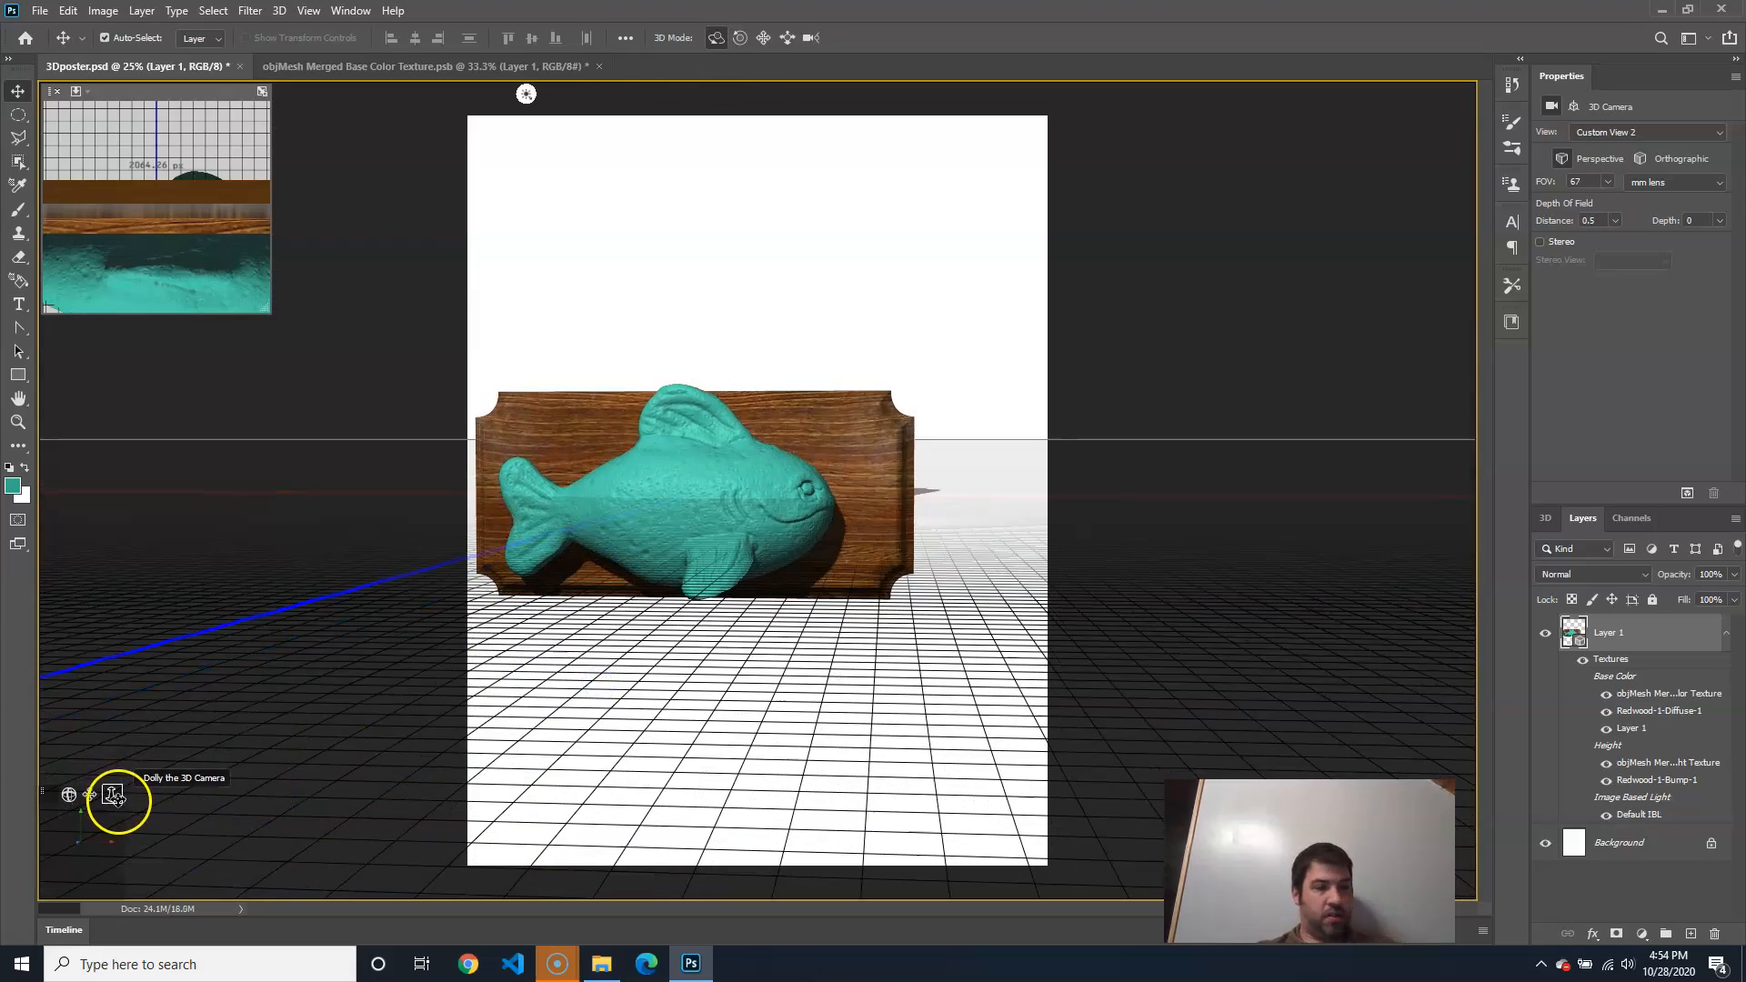
{"action": "mouse_move", "coordinate": [141, 810]}
{"action": "left_mouse_down"}
{"action": "mouse_move", "coordinate": [180, 830]}
{"action": "mouse_move", "coordinate": [142, 811]}
{"action": "left_mouse_up"}
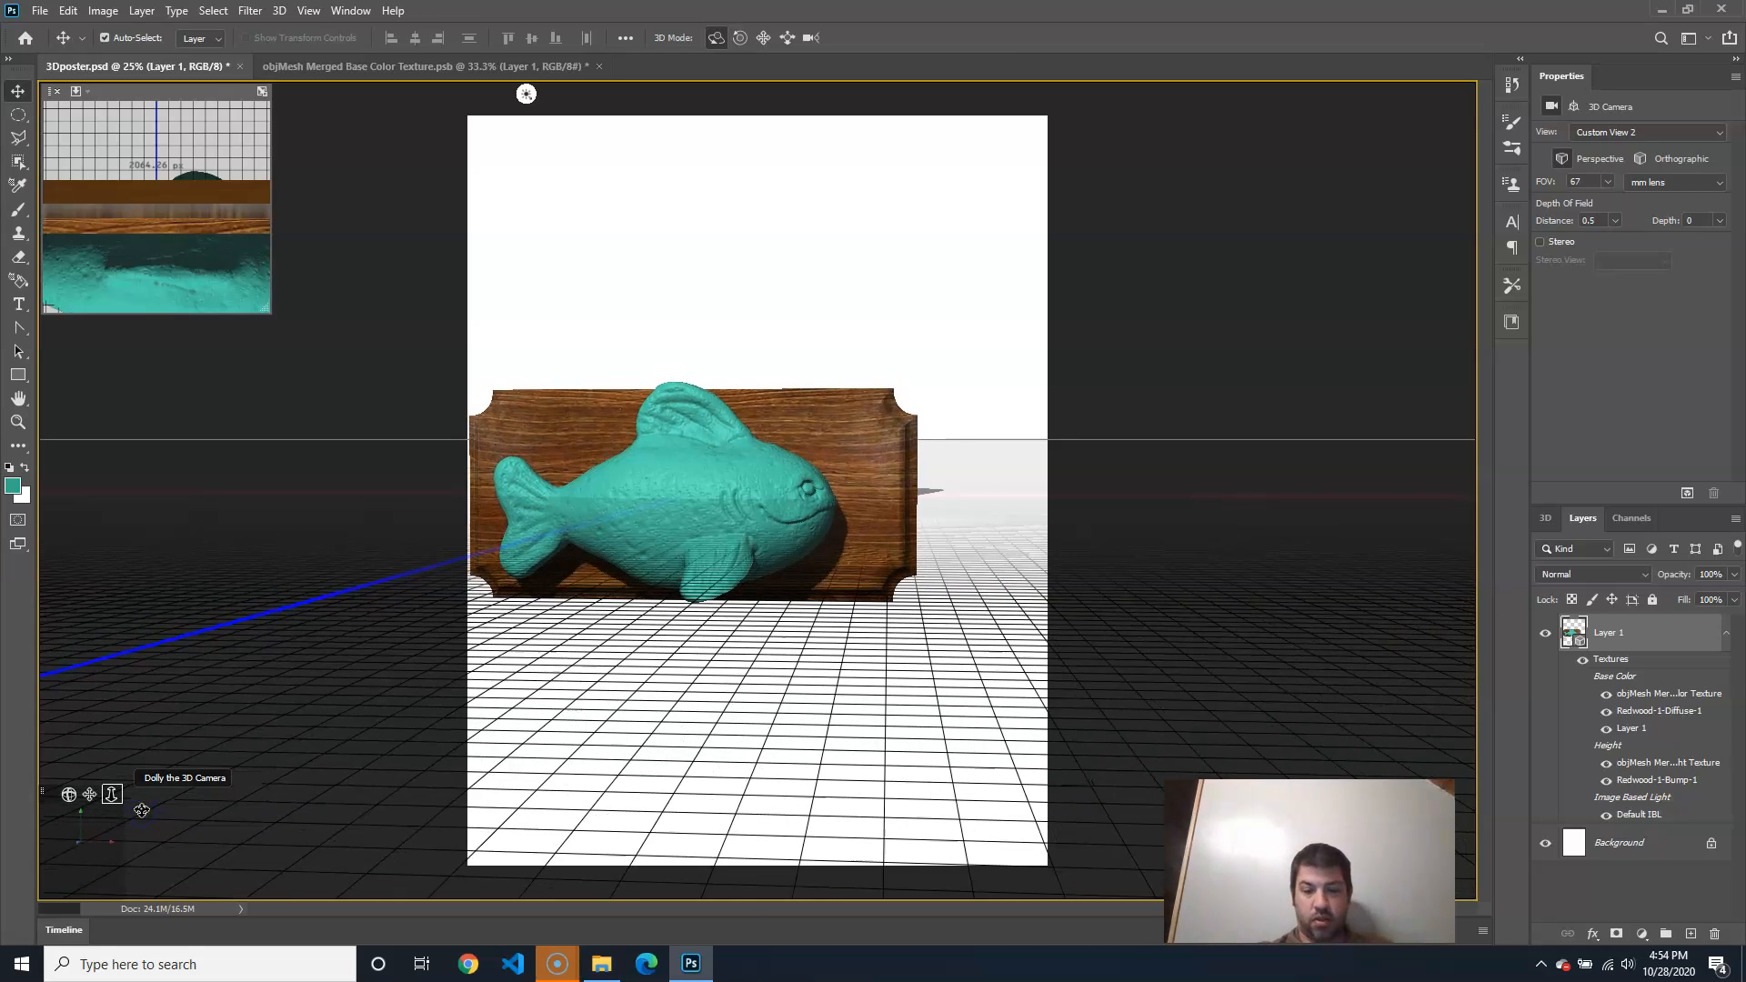
Enlarge the fish to 50% zoom, take up the Brush tool and select objMesh Merged Material in the 3D scene
{"action": "key", "text": "ctrl+plus"}
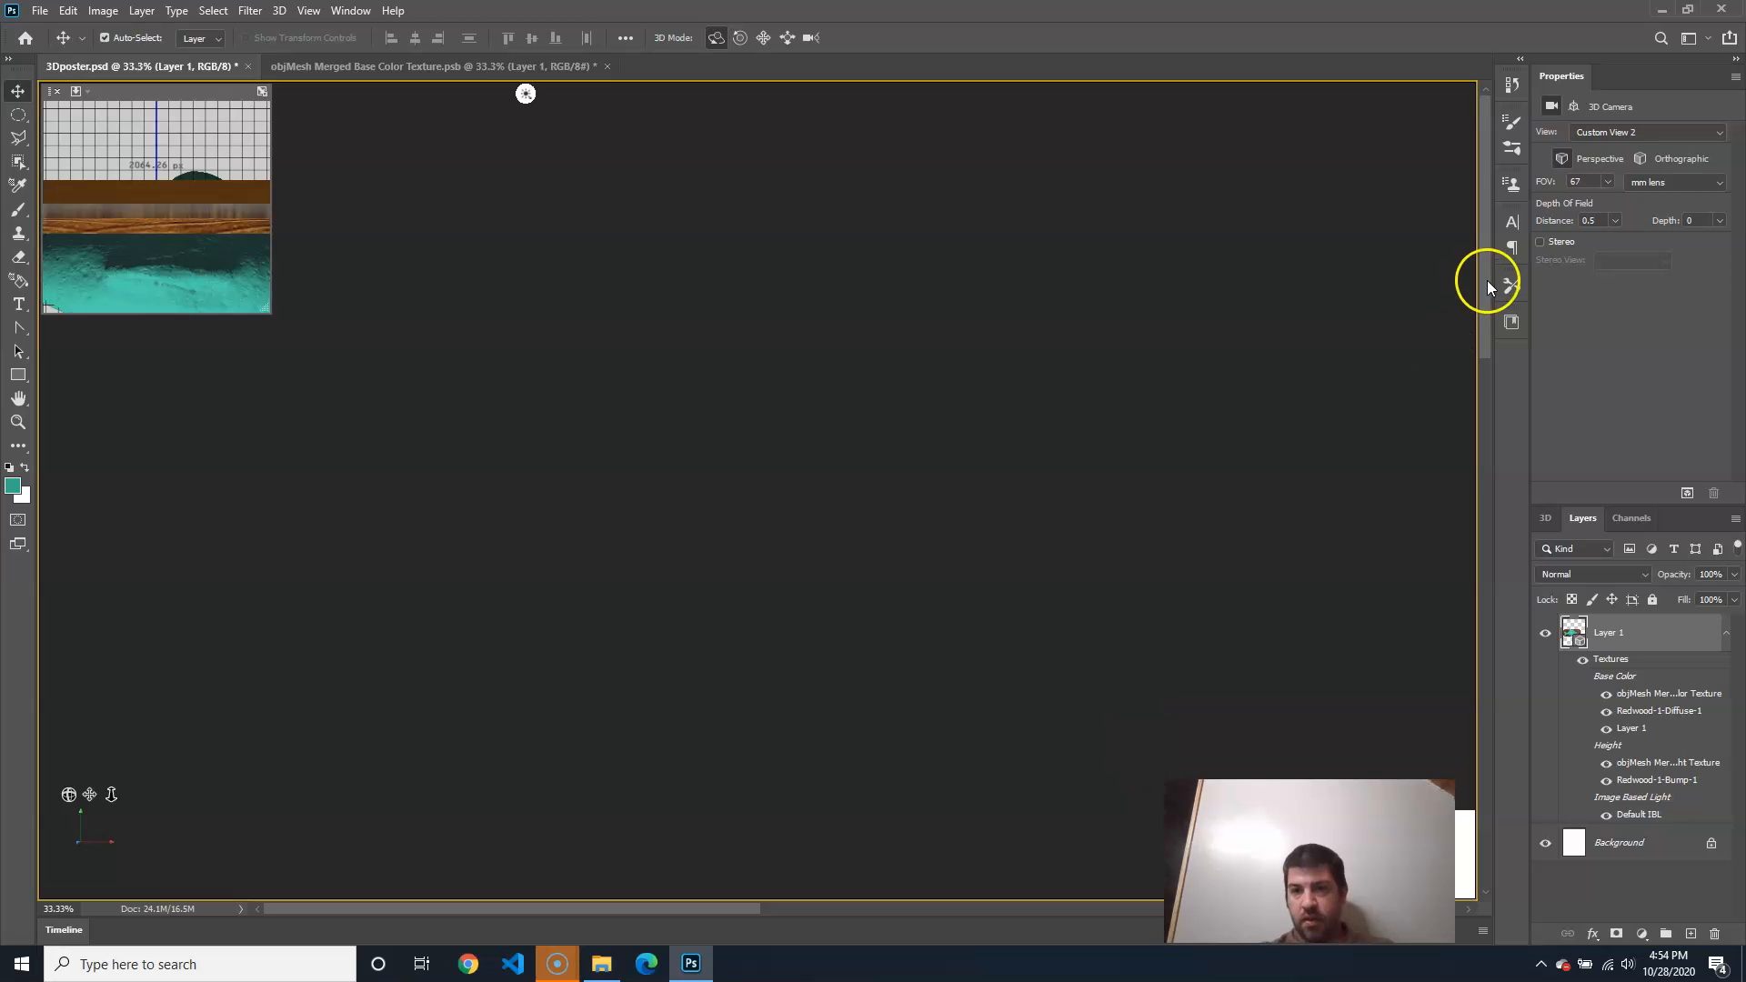
{"action": "left_click_drag", "start_coordinate": [1480, 286], "coordinate": [1458, 597]}
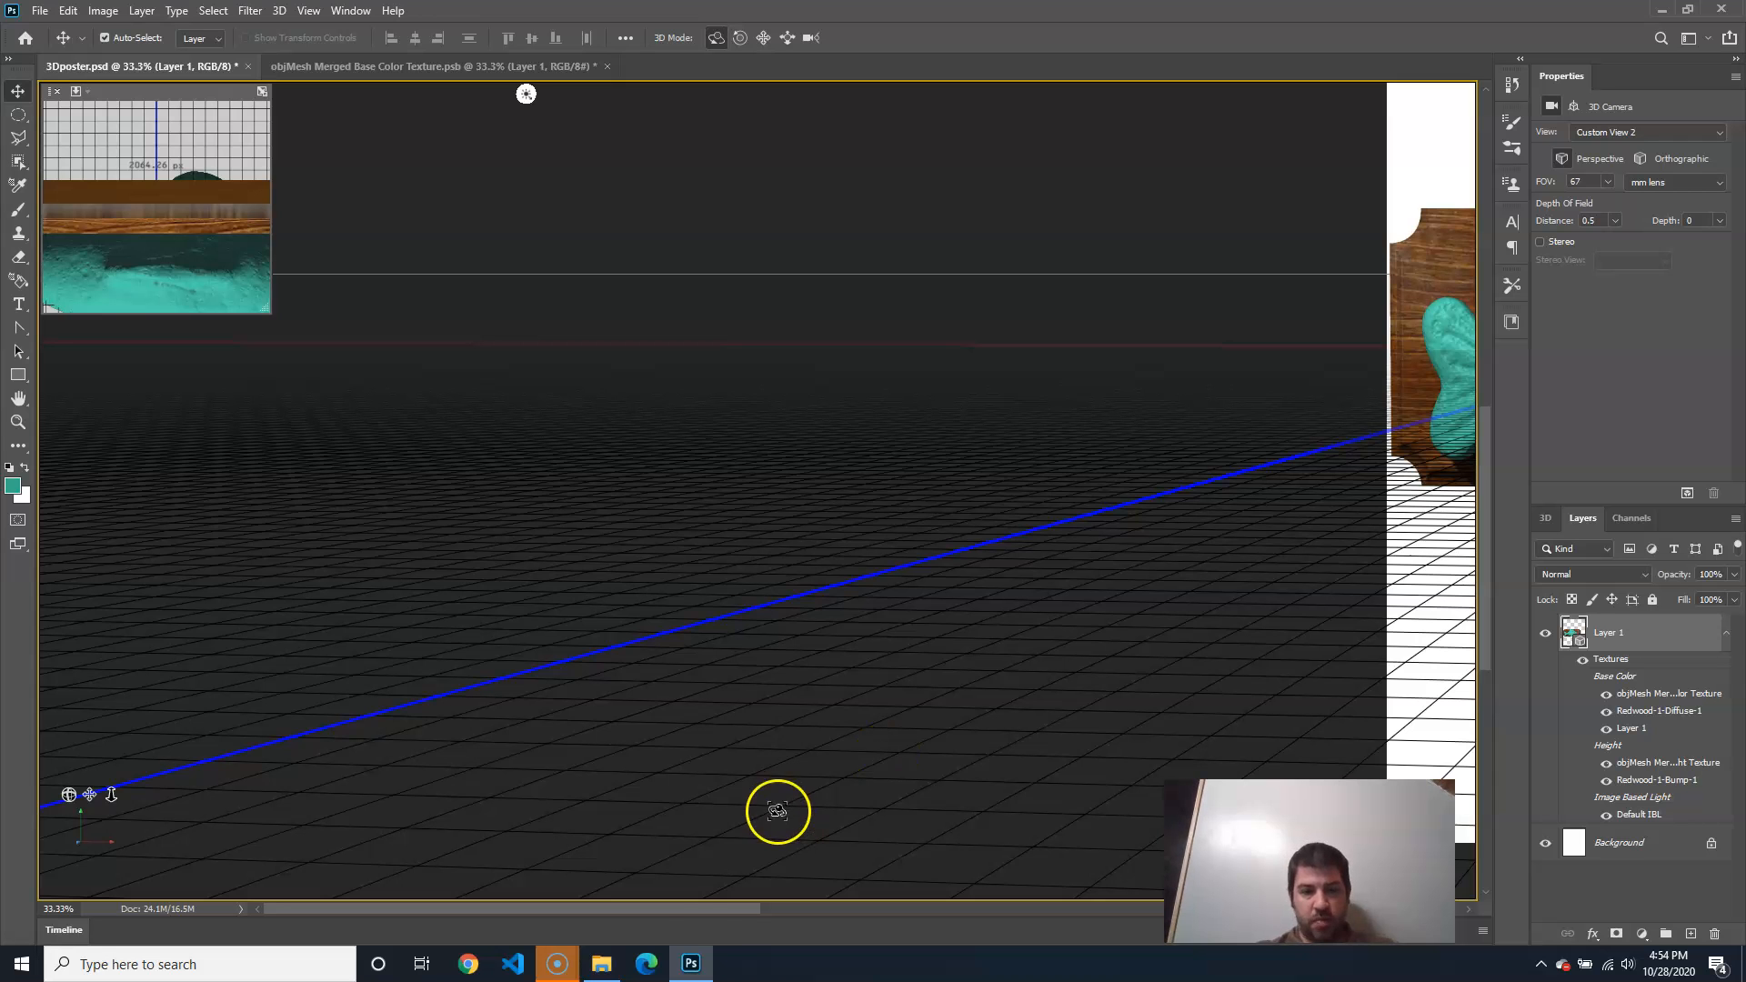
{"action": "left_click_drag", "start_coordinate": [716, 912], "coordinate": [1019, 910]}
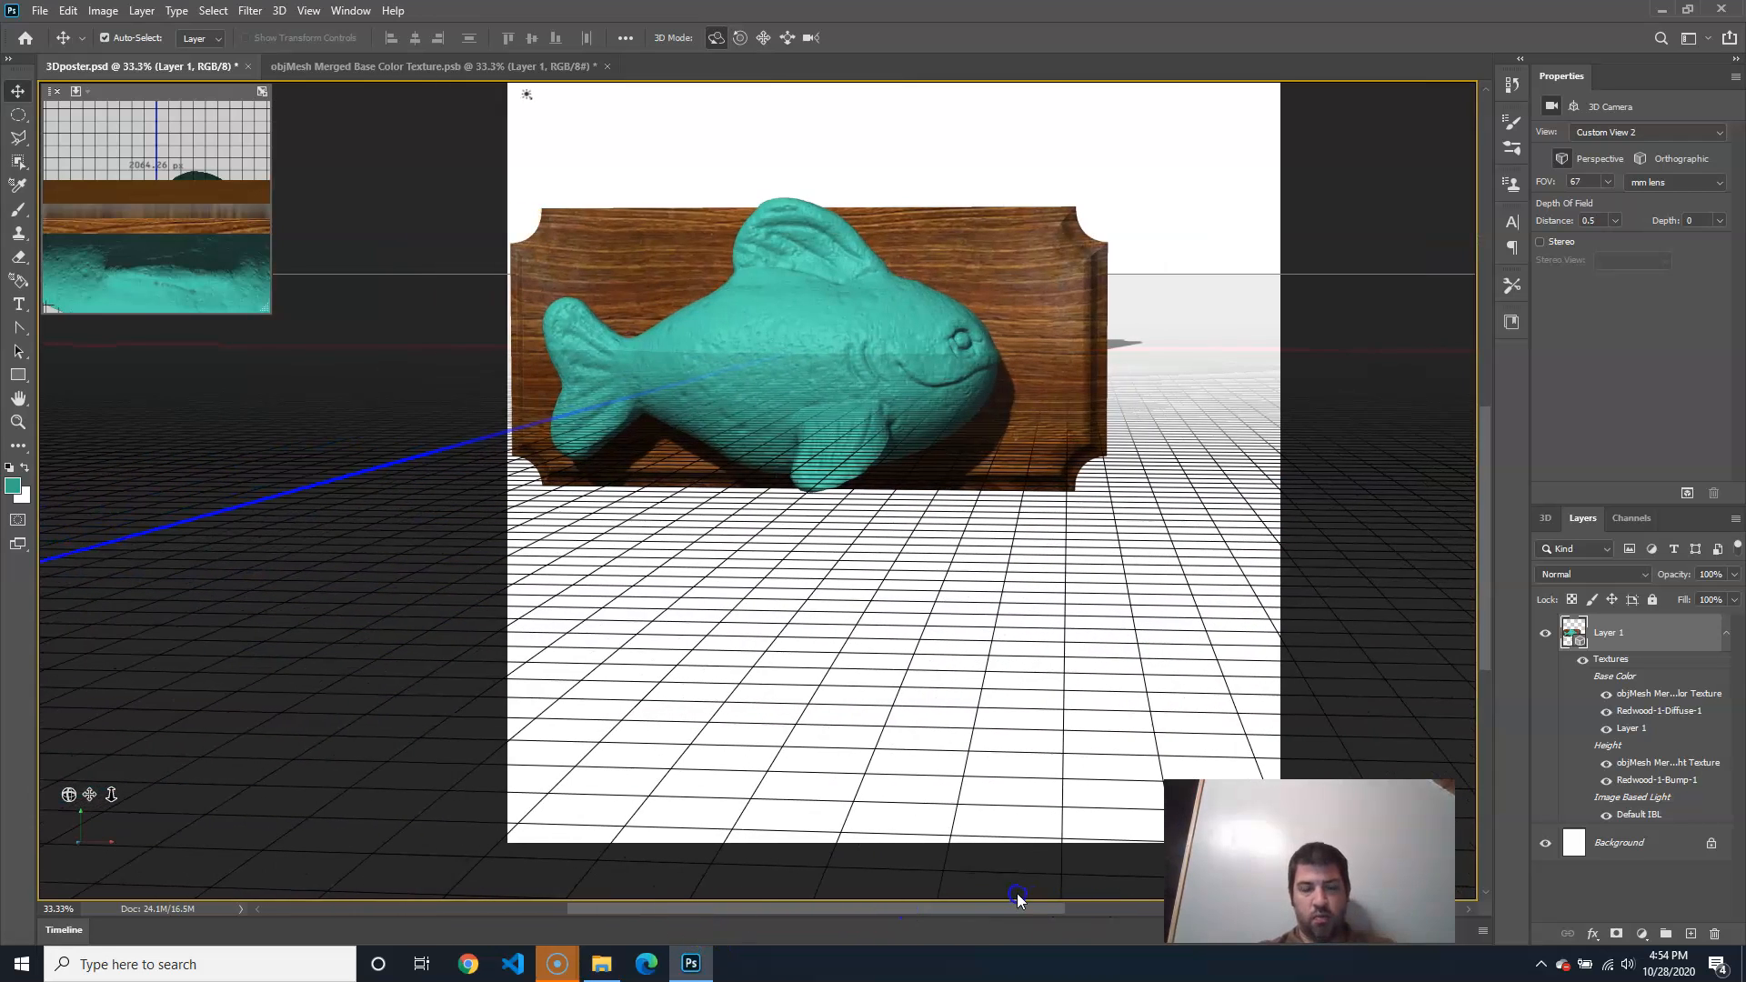
{"action": "key", "text": "ctrl+plus"}
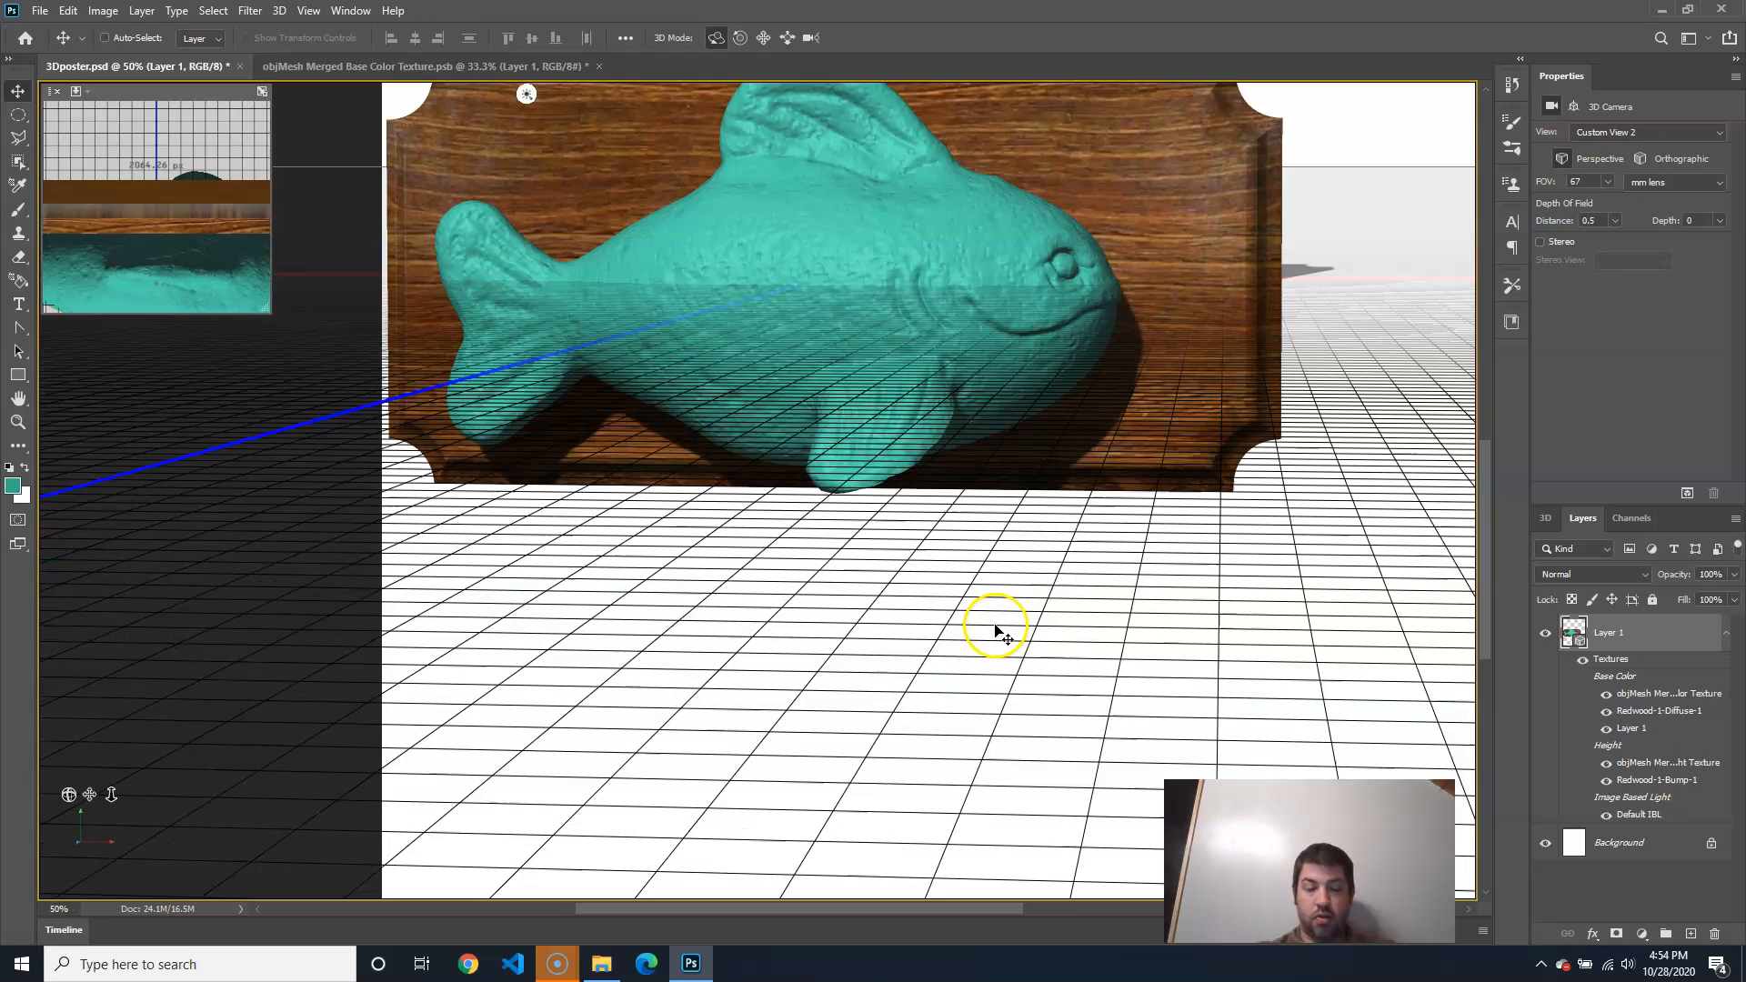
{"action": "left_click_drag", "start_coordinate": [1484, 569], "coordinate": [1482, 527]}
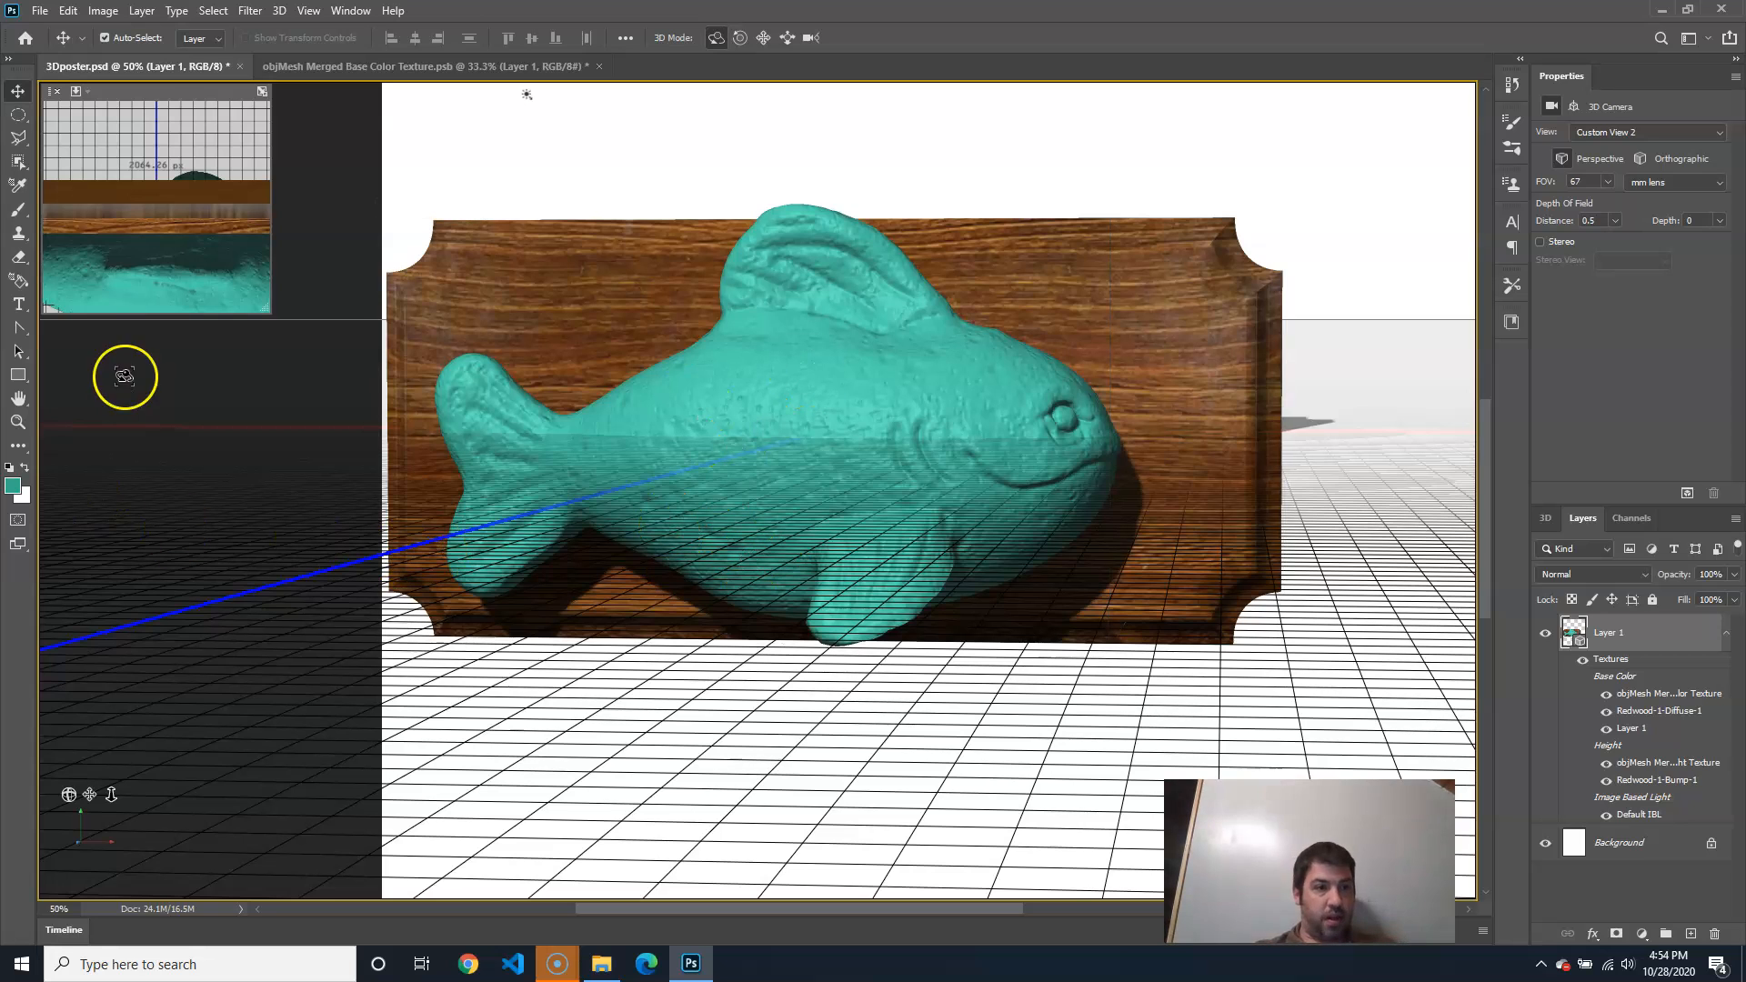
{"action": "left_click", "coordinate": [26, 215]}
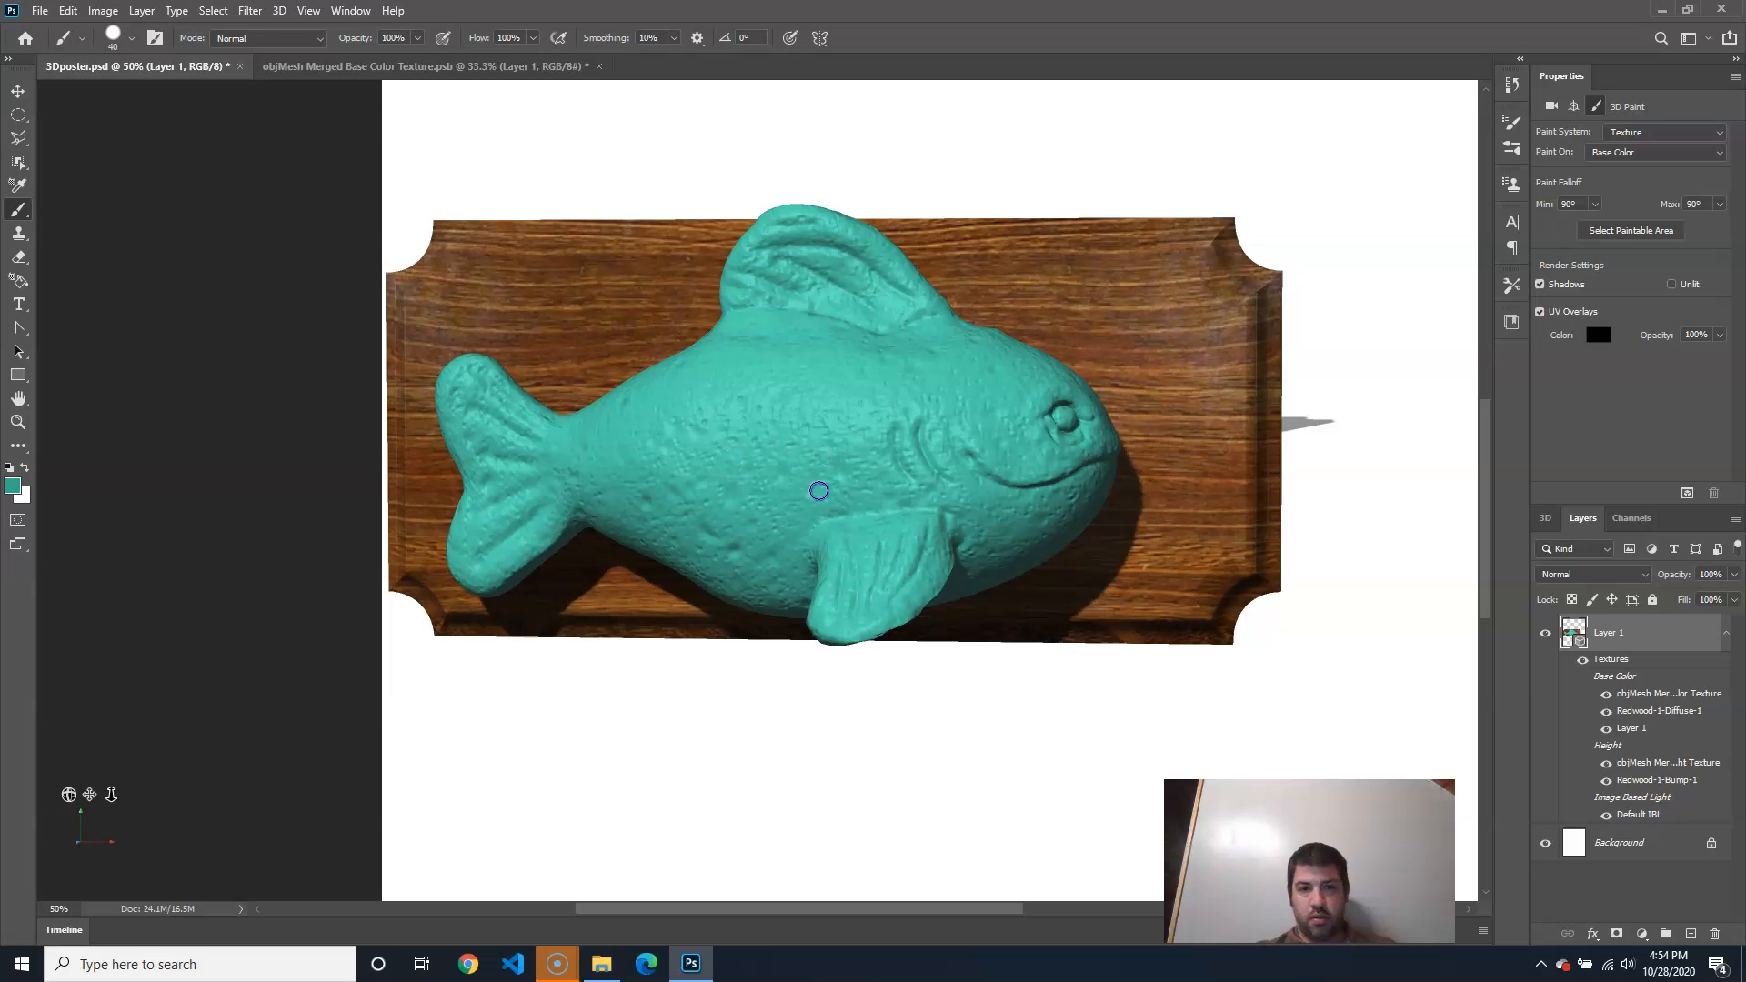
{"action": "left_click", "coordinate": [1547, 520]}
{"action": "left_click", "coordinate": [1656, 719]}
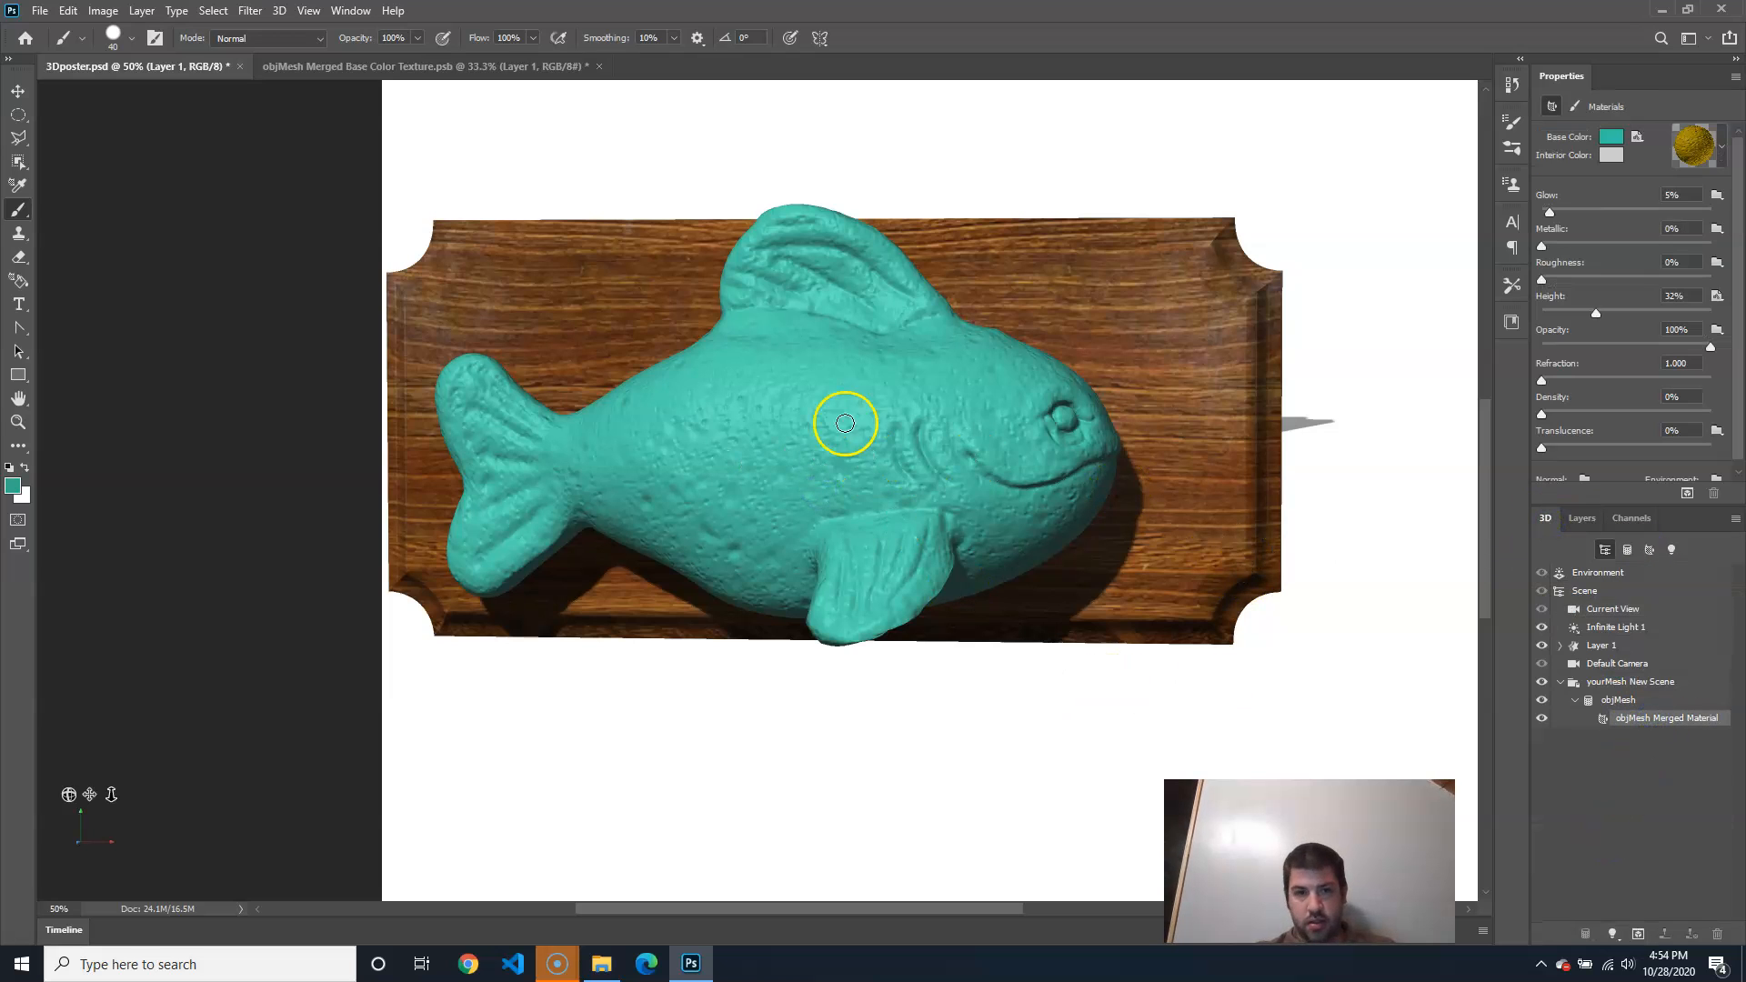
Check the settings of objMesh and yourMesh New Scene, then bring up the 3D Paint settings of objMesh Merged Material
{"action": "left_click", "coordinate": [1611, 700]}
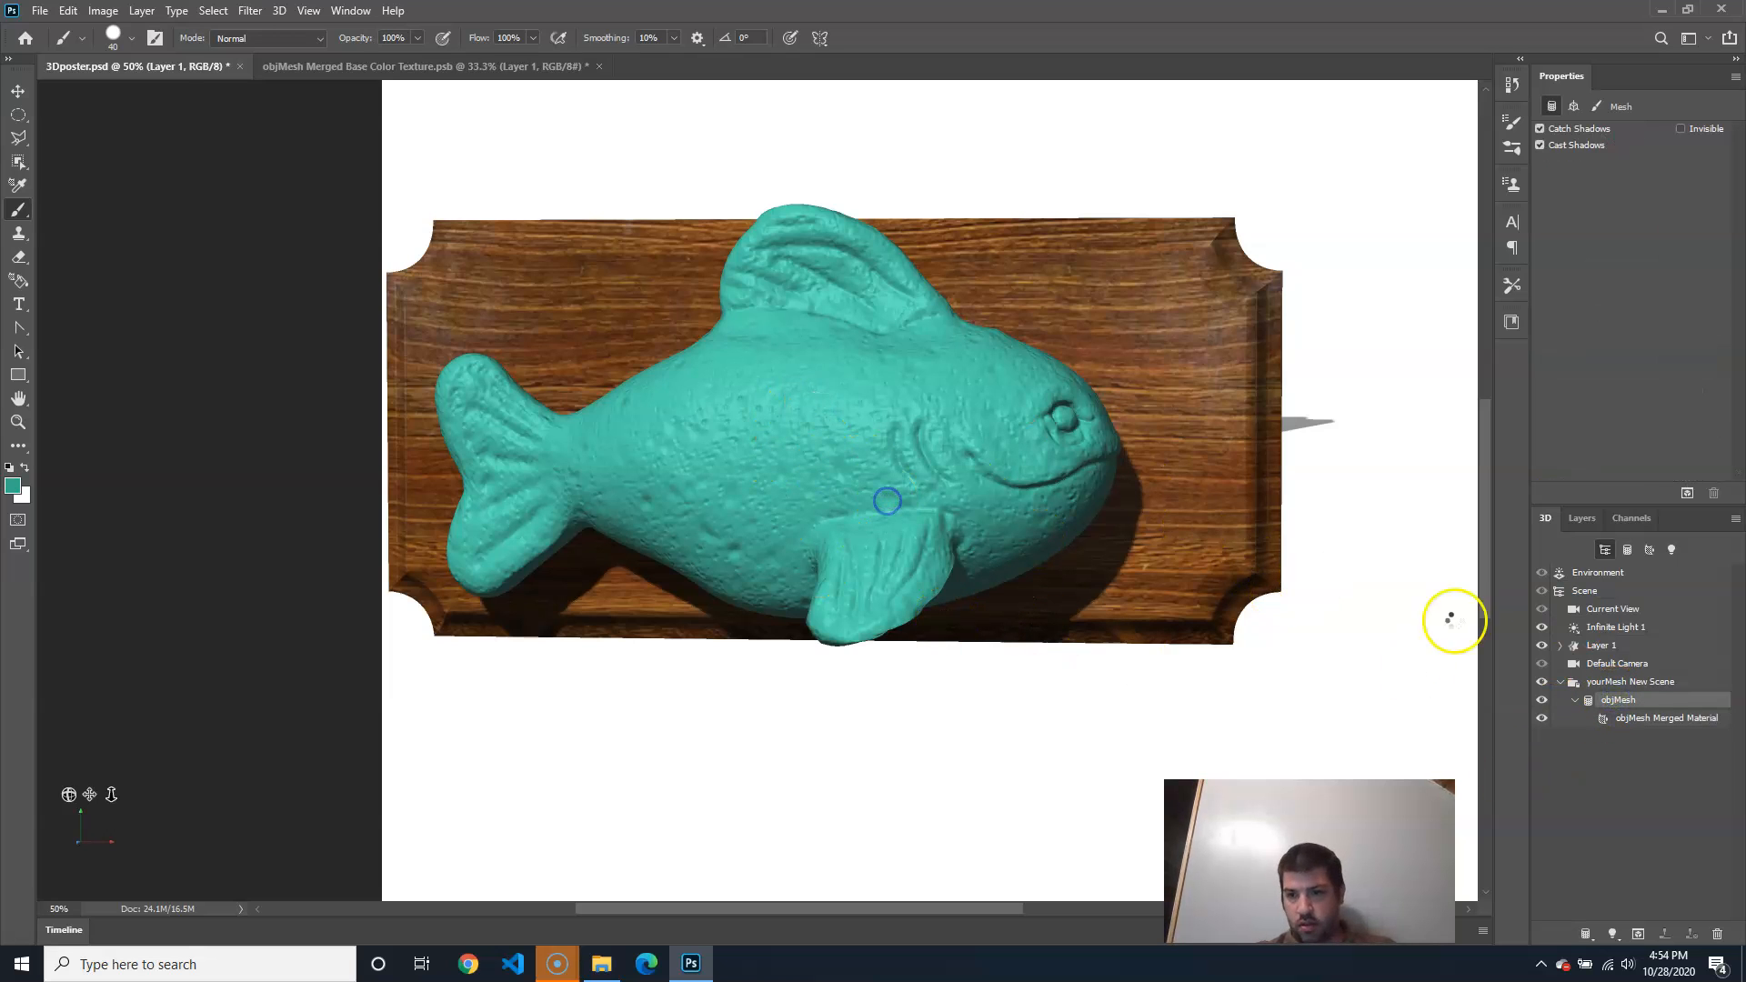
{"action": "left_click", "coordinate": [1637, 684]}
{"action": "left_click", "coordinate": [1643, 700]}
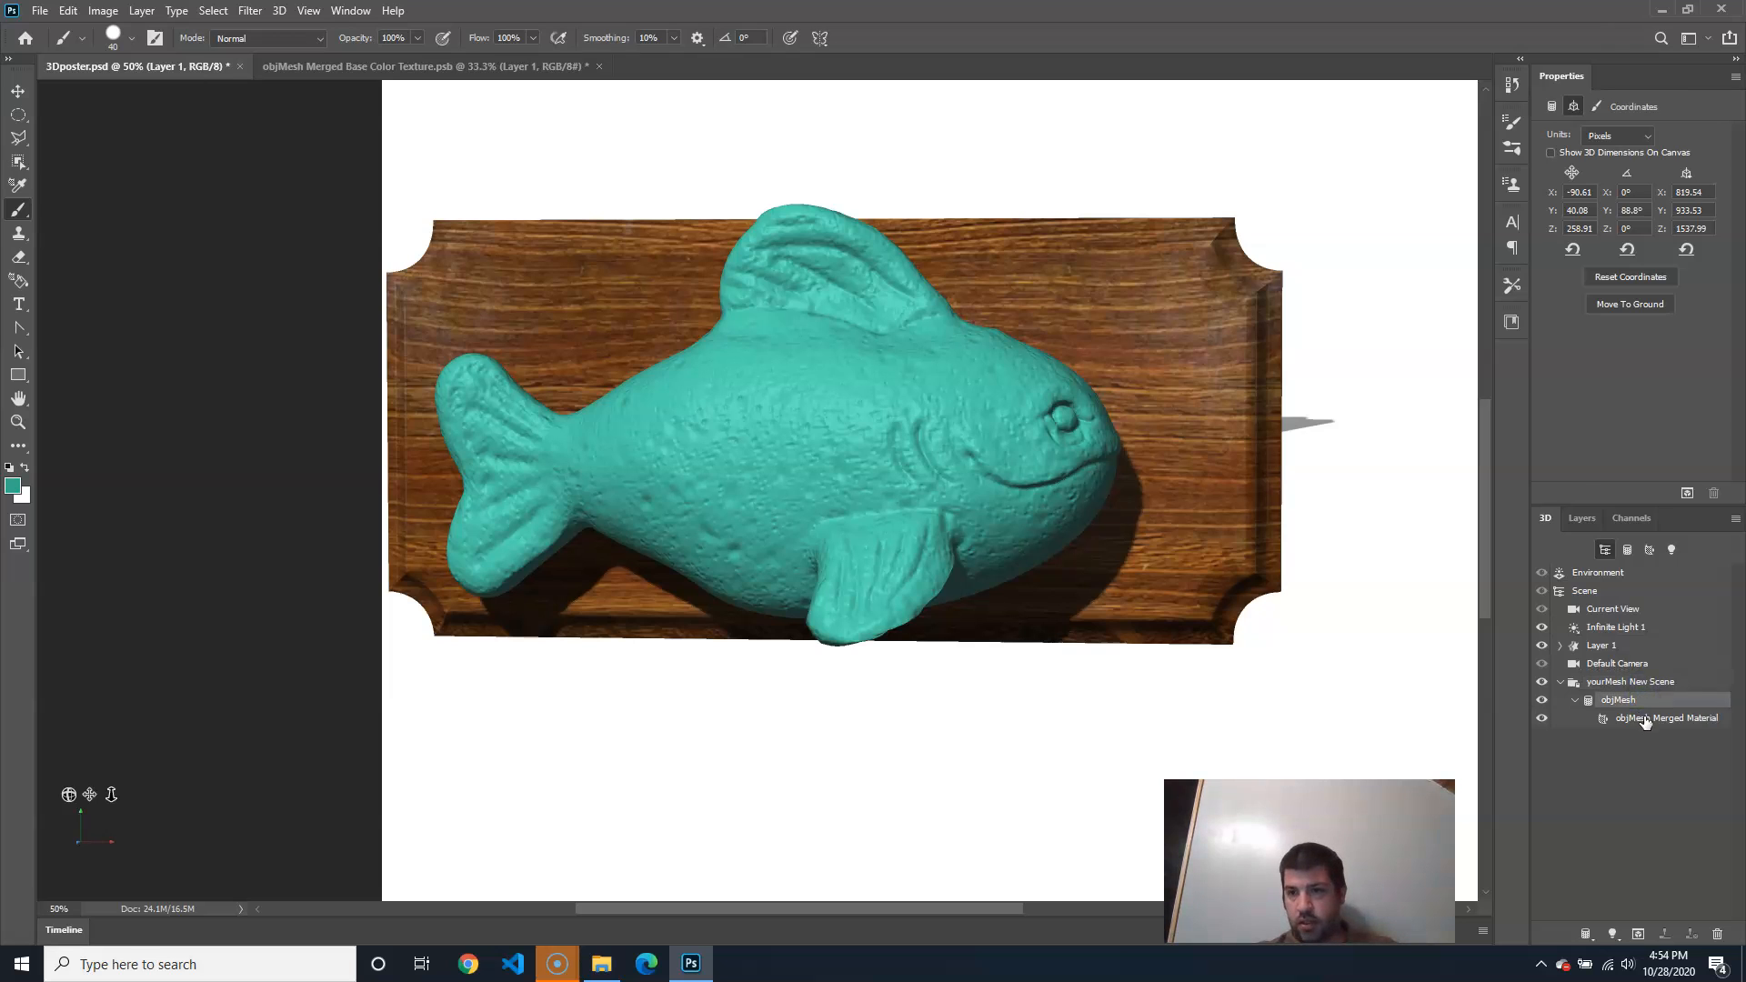
{"action": "left_click", "coordinate": [1646, 721]}
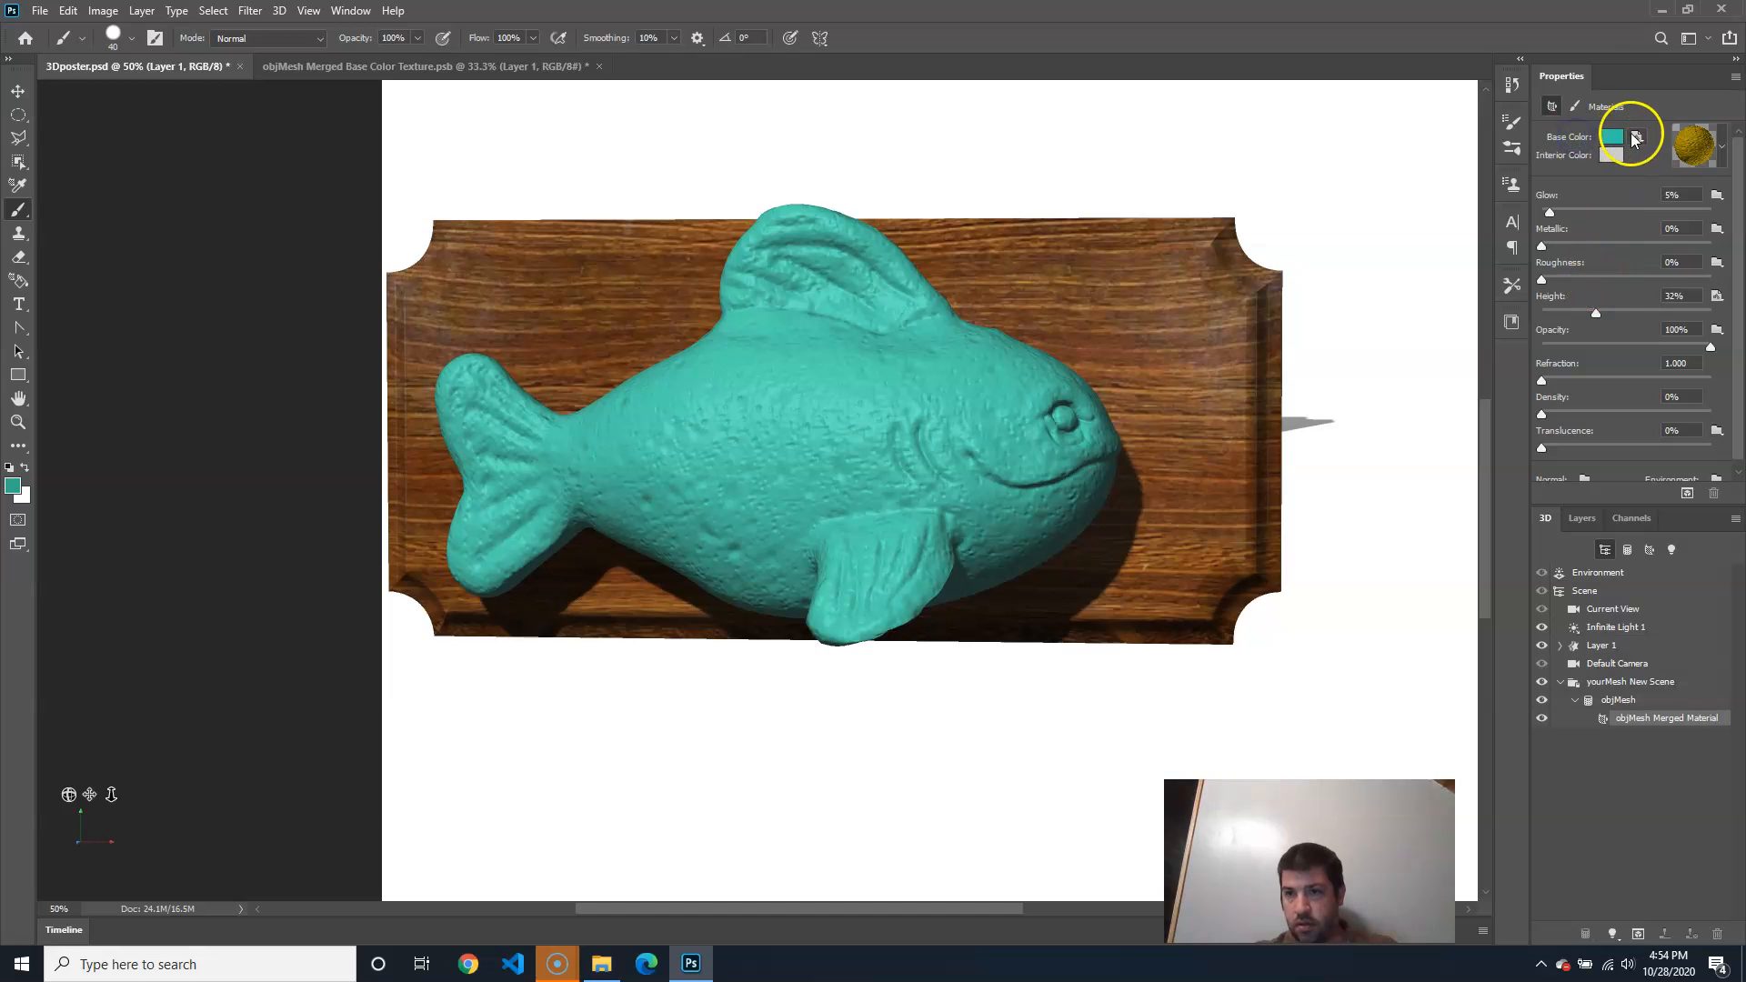
{"action": "left_click", "coordinate": [1574, 107]}
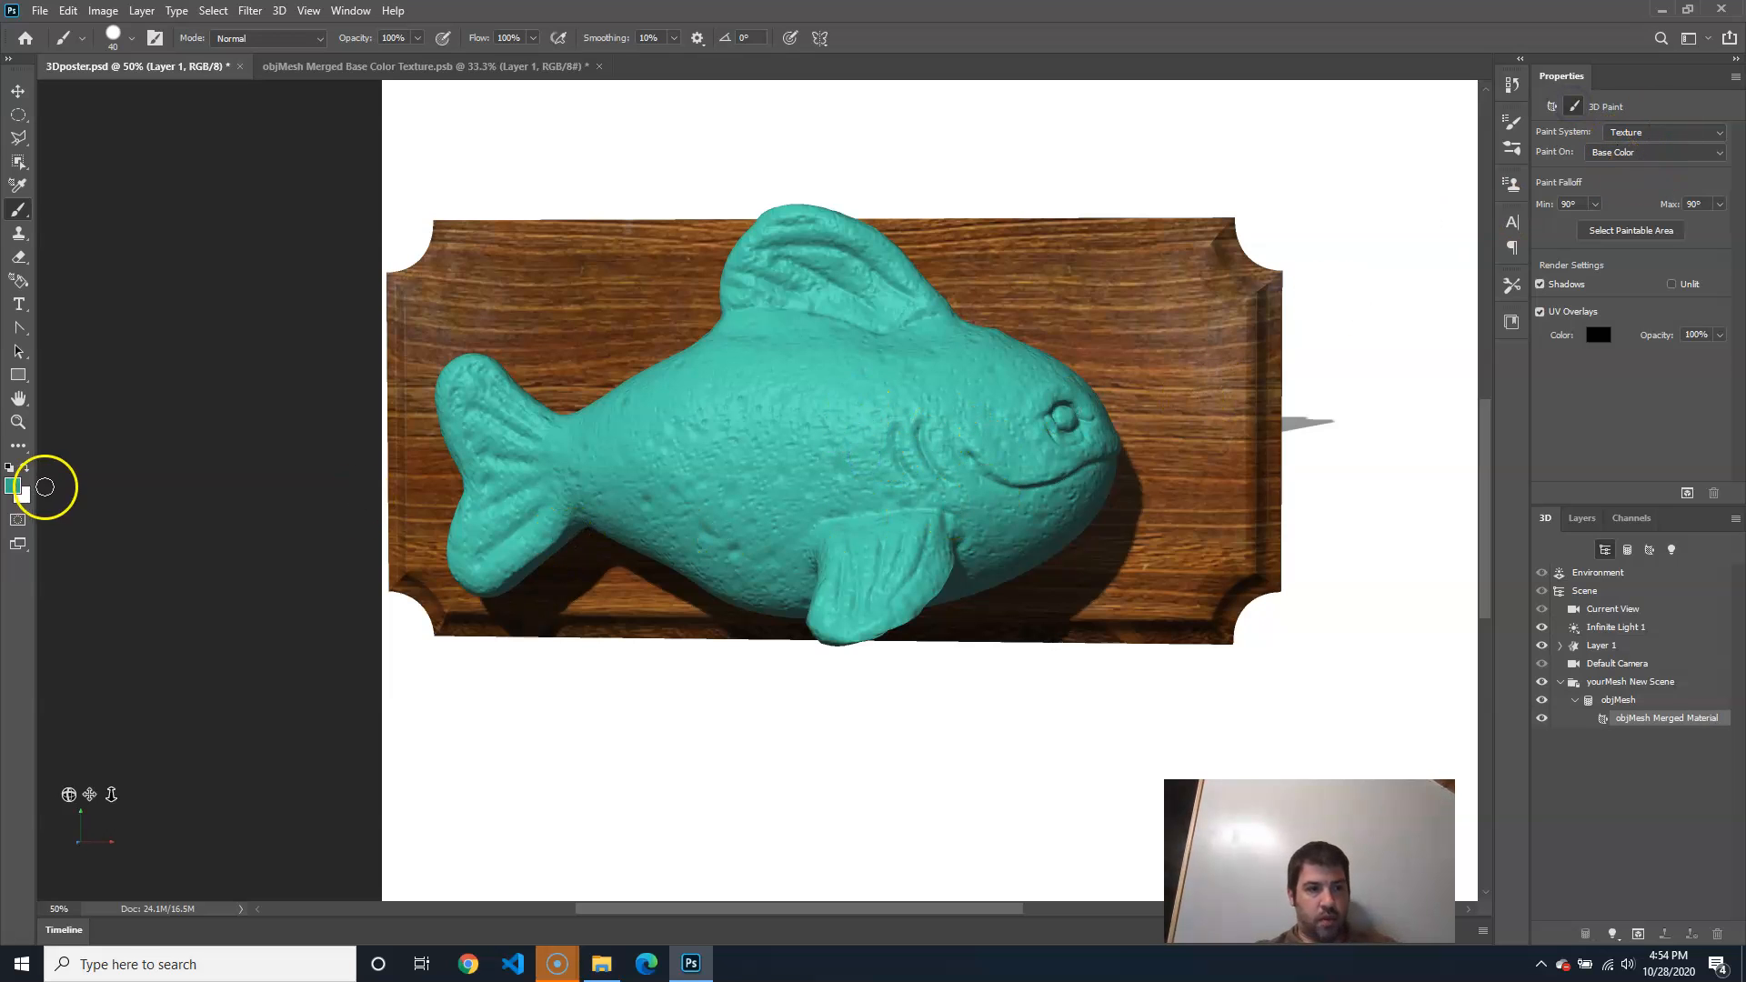
Try painting a near-black zigzag stroke on the fish's upper side, and undo the stroke
{"action": "left_click", "coordinate": [13, 487]}
{"action": "left_click", "coordinate": [499, 413]}
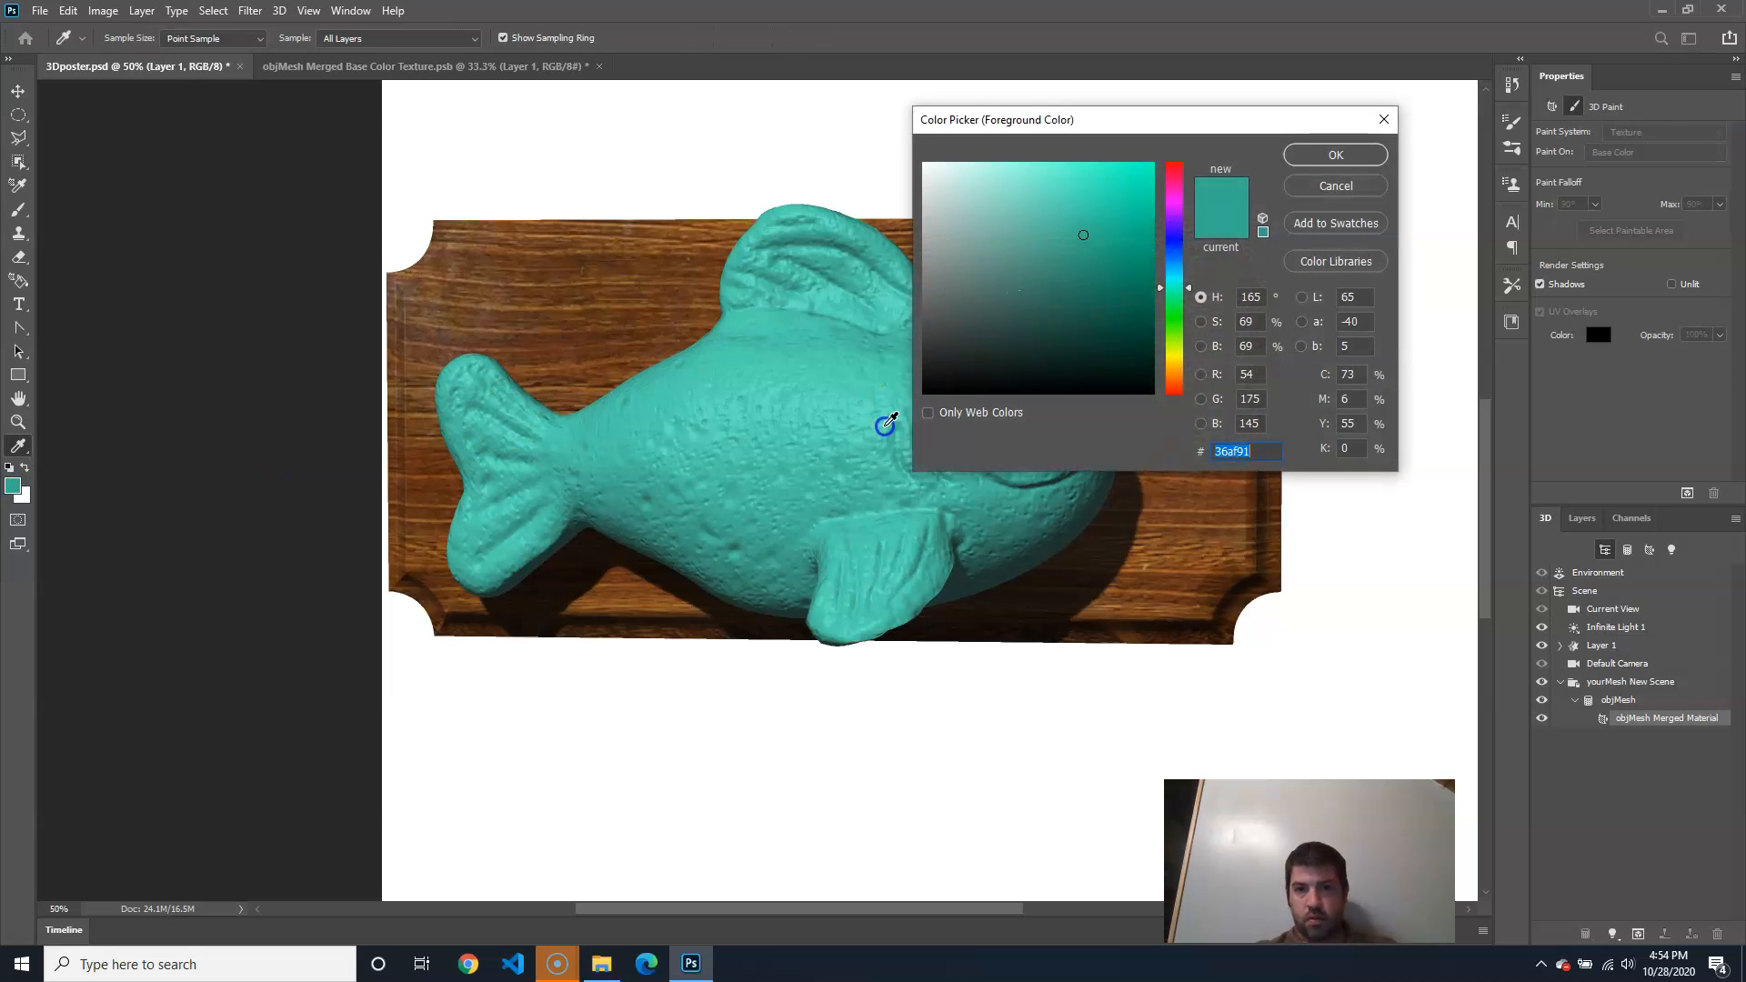
{"action": "left_click", "coordinate": [1313, 159]}
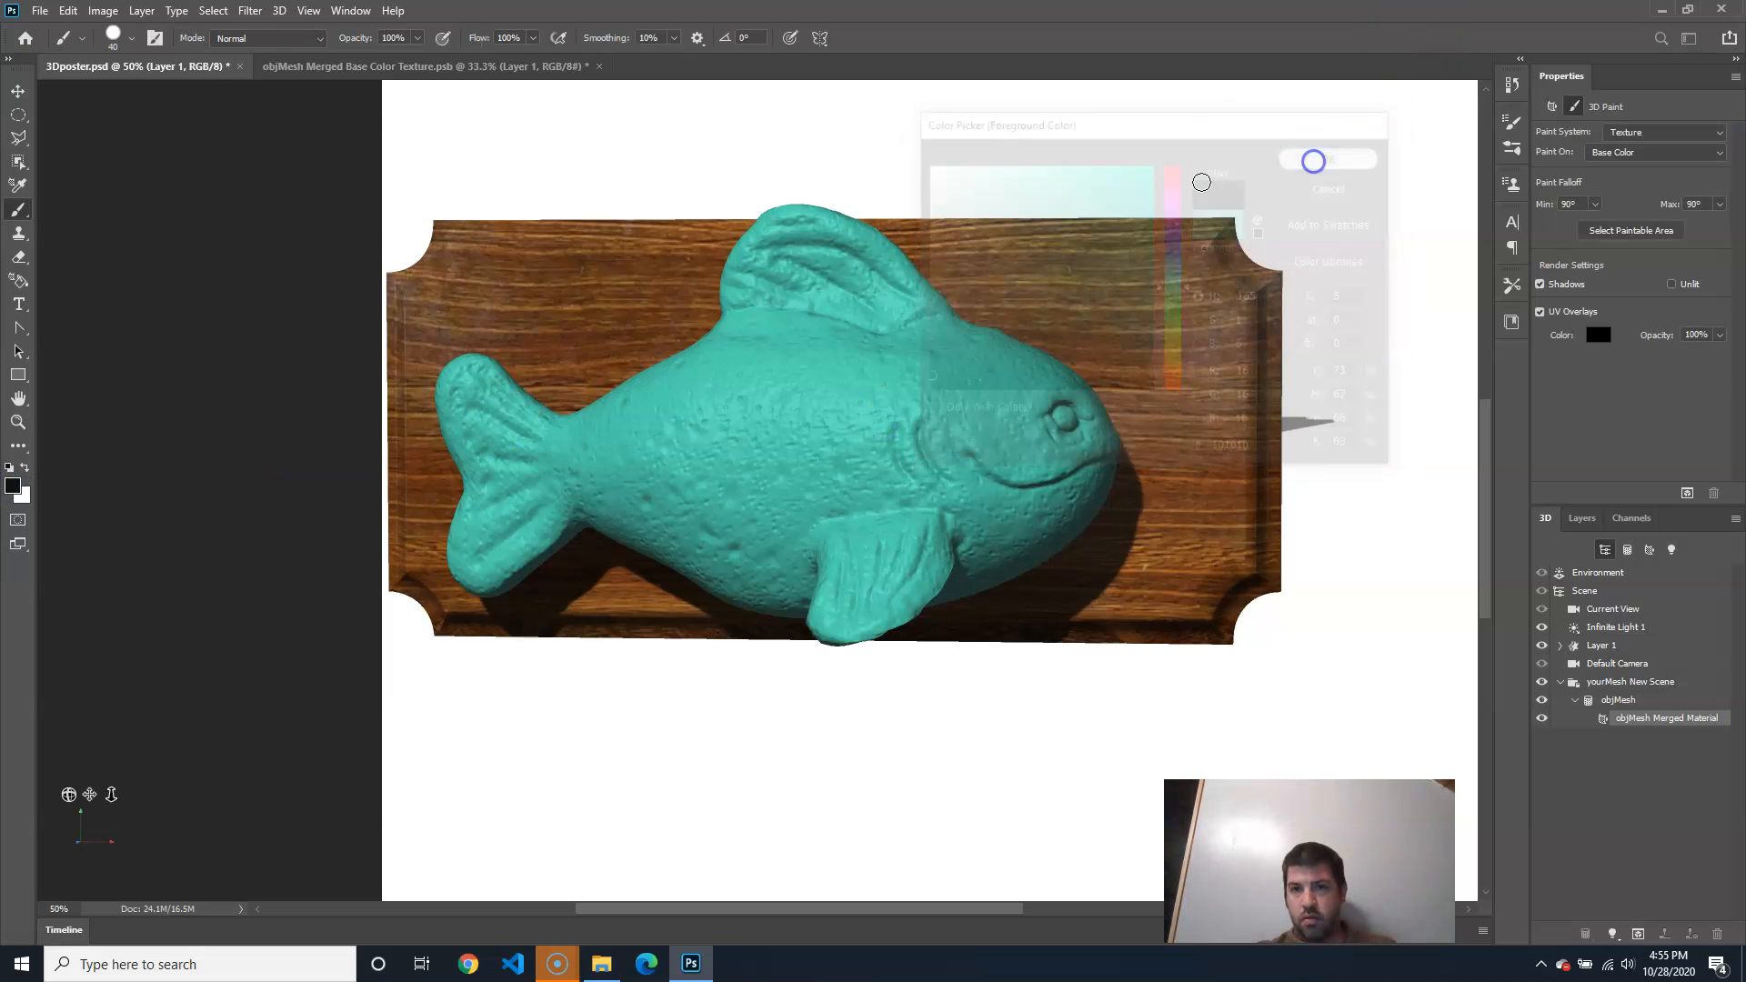
{"action": "left_click_drag", "start_coordinate": [815, 338], "coordinate": [787, 429]}
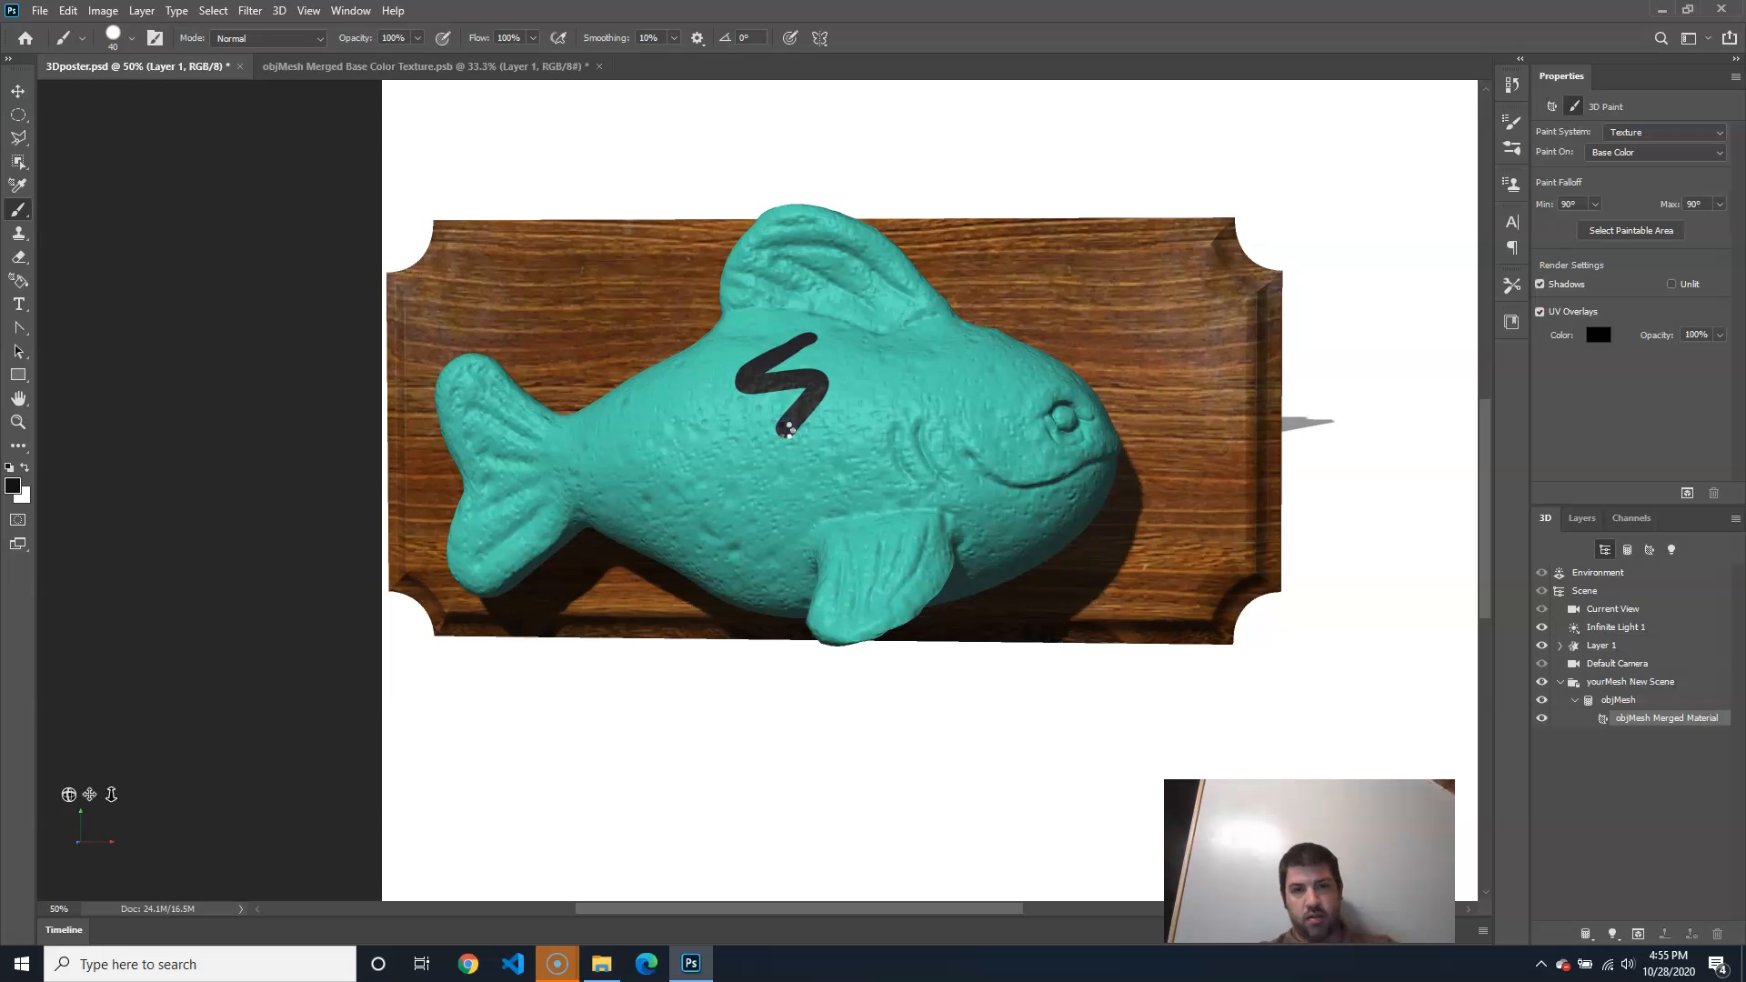
{"action": "key", "text": "ctrl+z"}
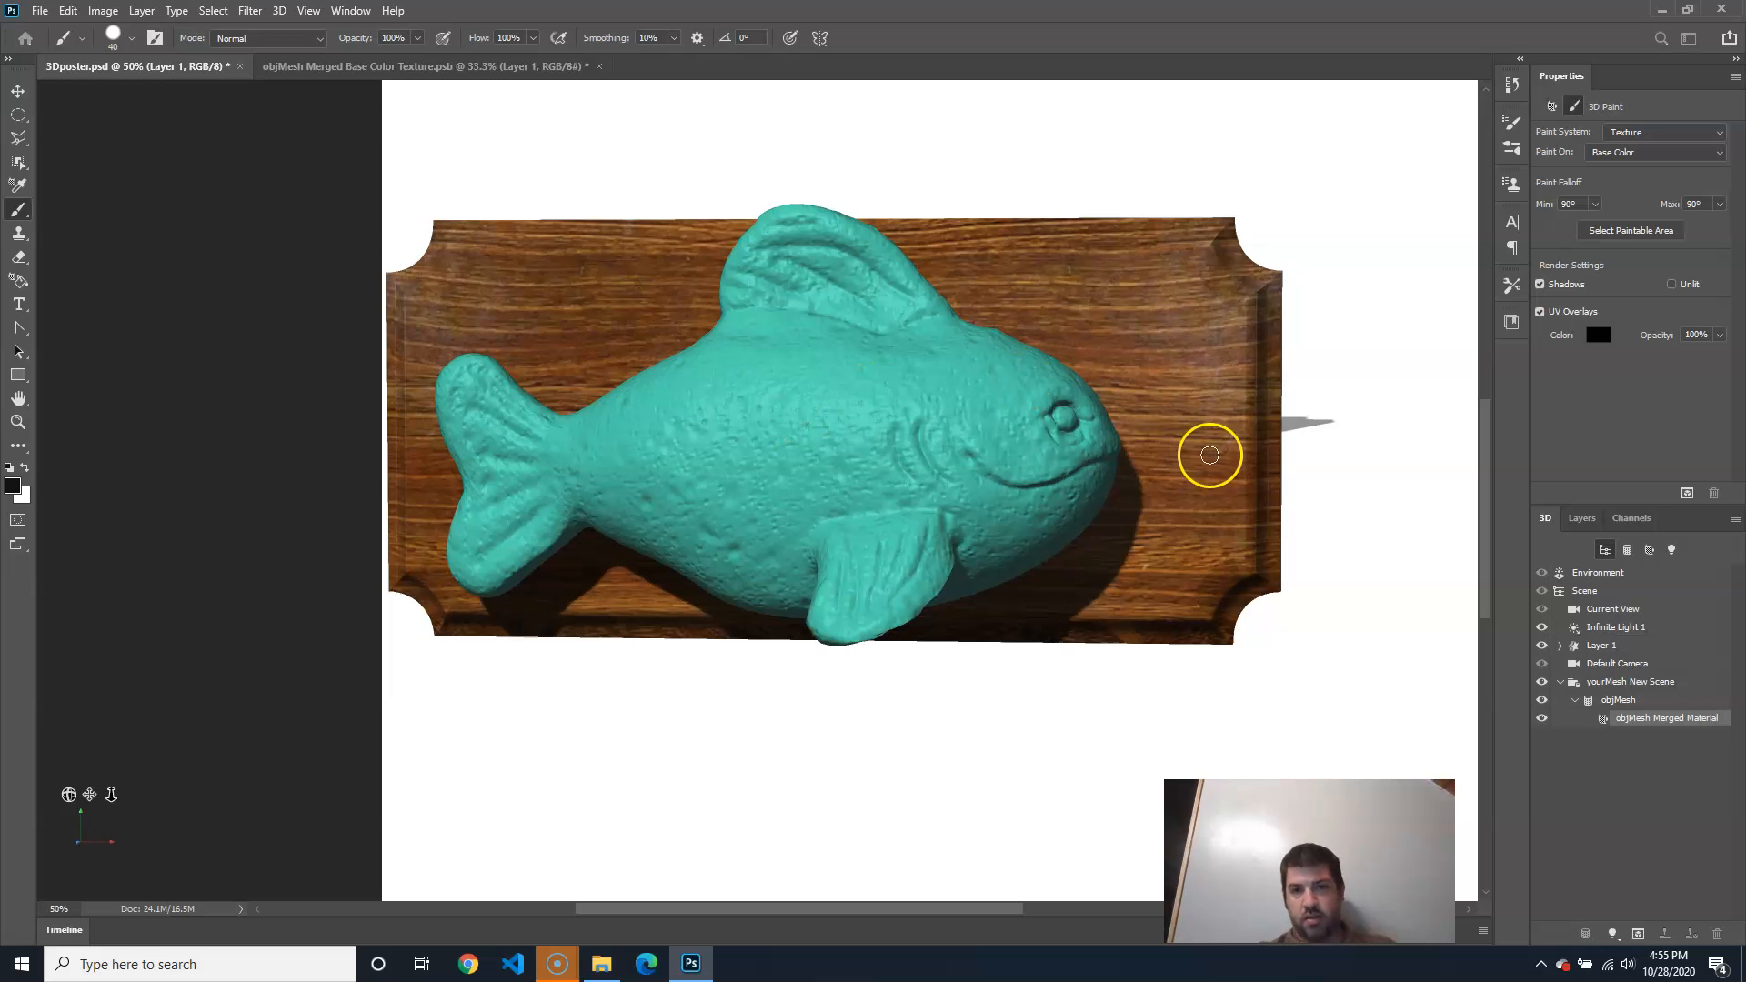
Set the foreground color to orange #e18243 and paint a filled heart on the middle of the fish's side with the Brush tool
{"action": "left_click", "coordinate": [1552, 108]}
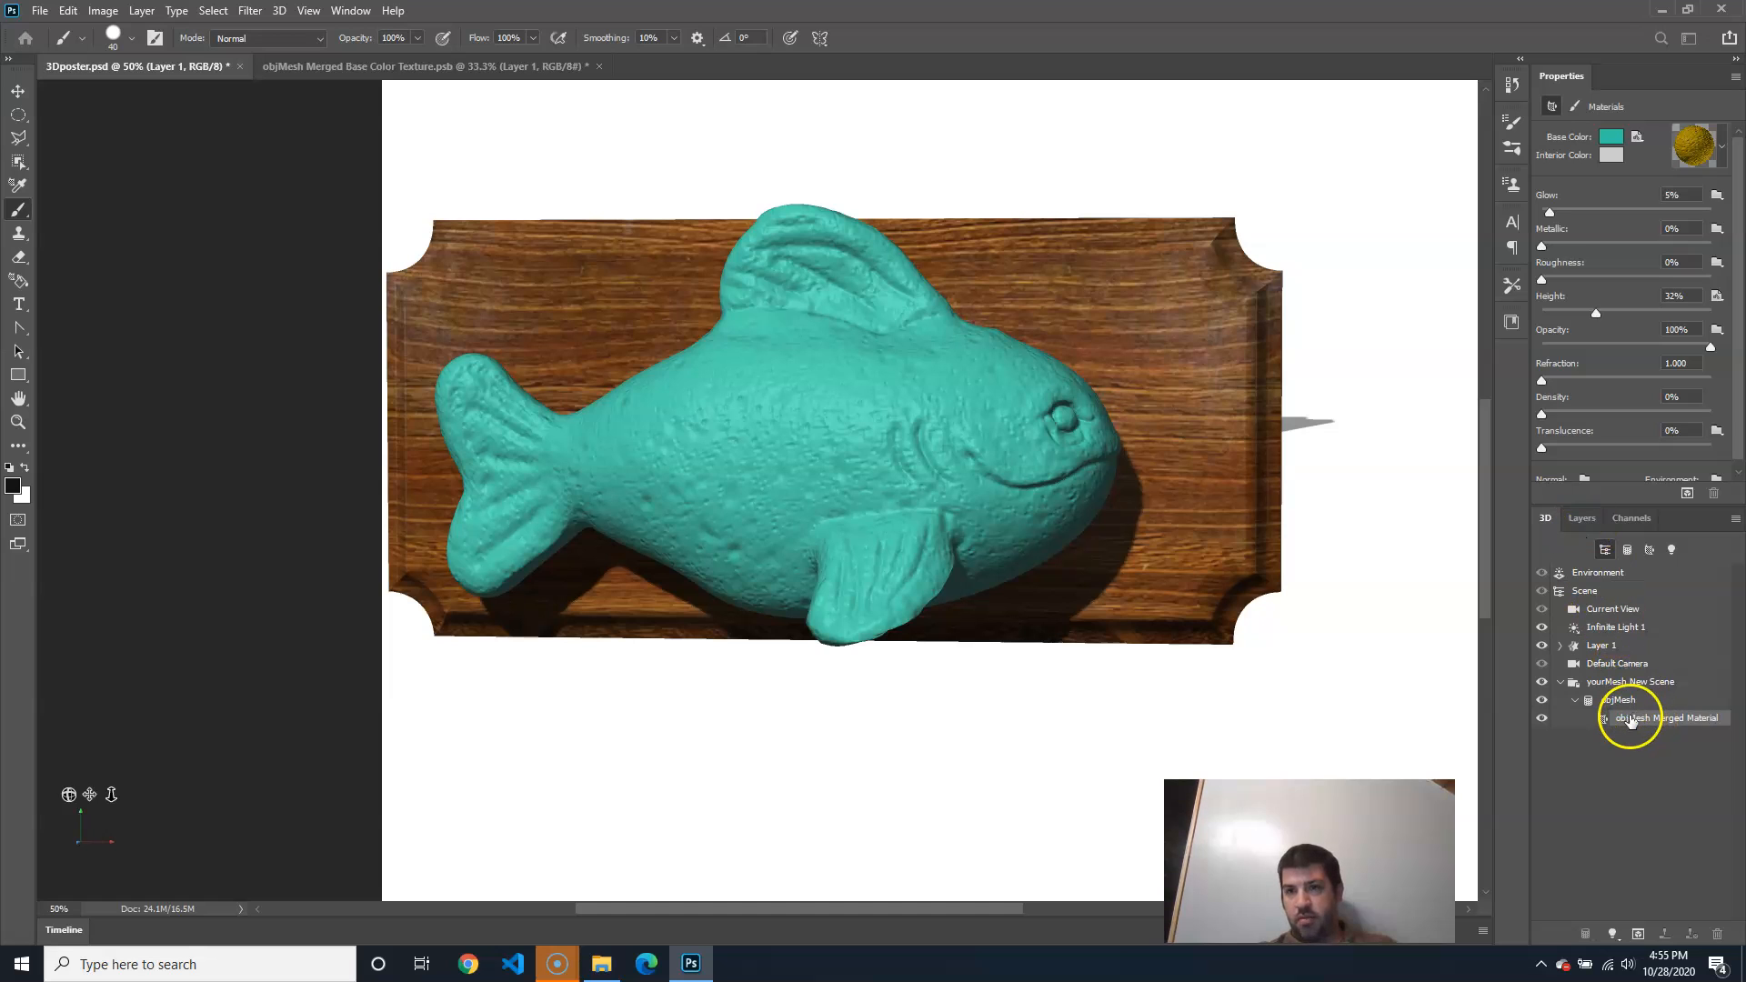
{"action": "left_click", "coordinate": [1574, 107]}
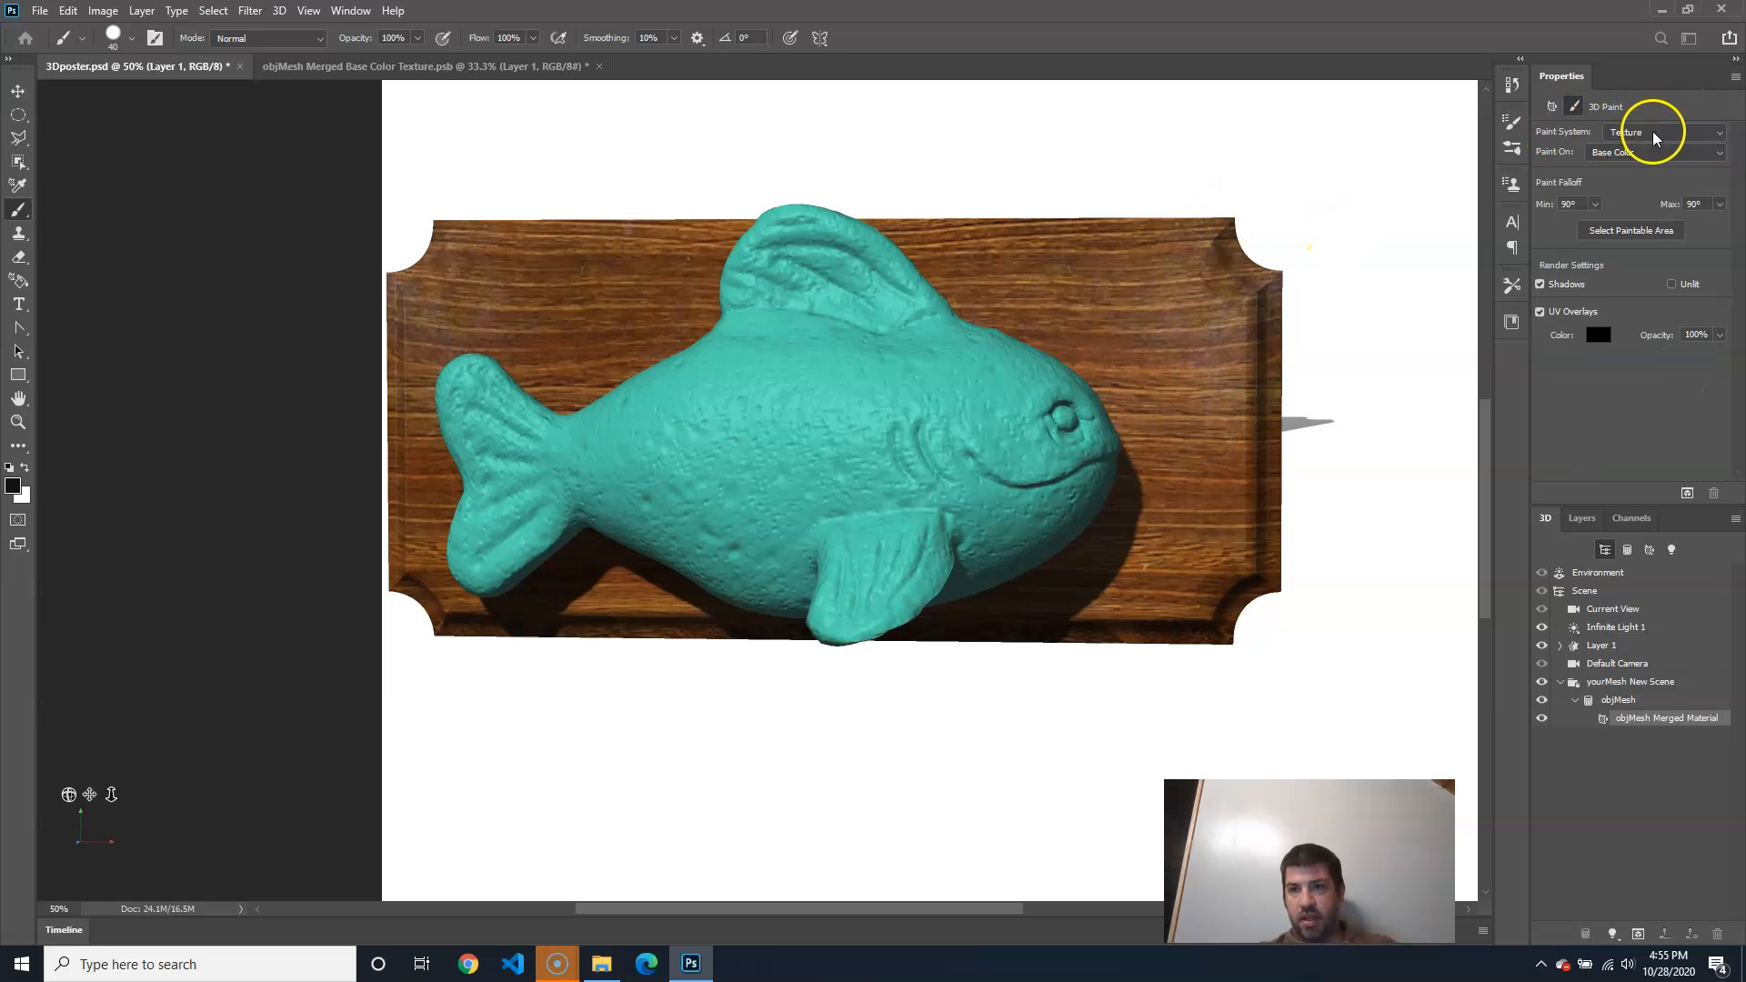
{"action": "left_click", "coordinate": [14, 488]}
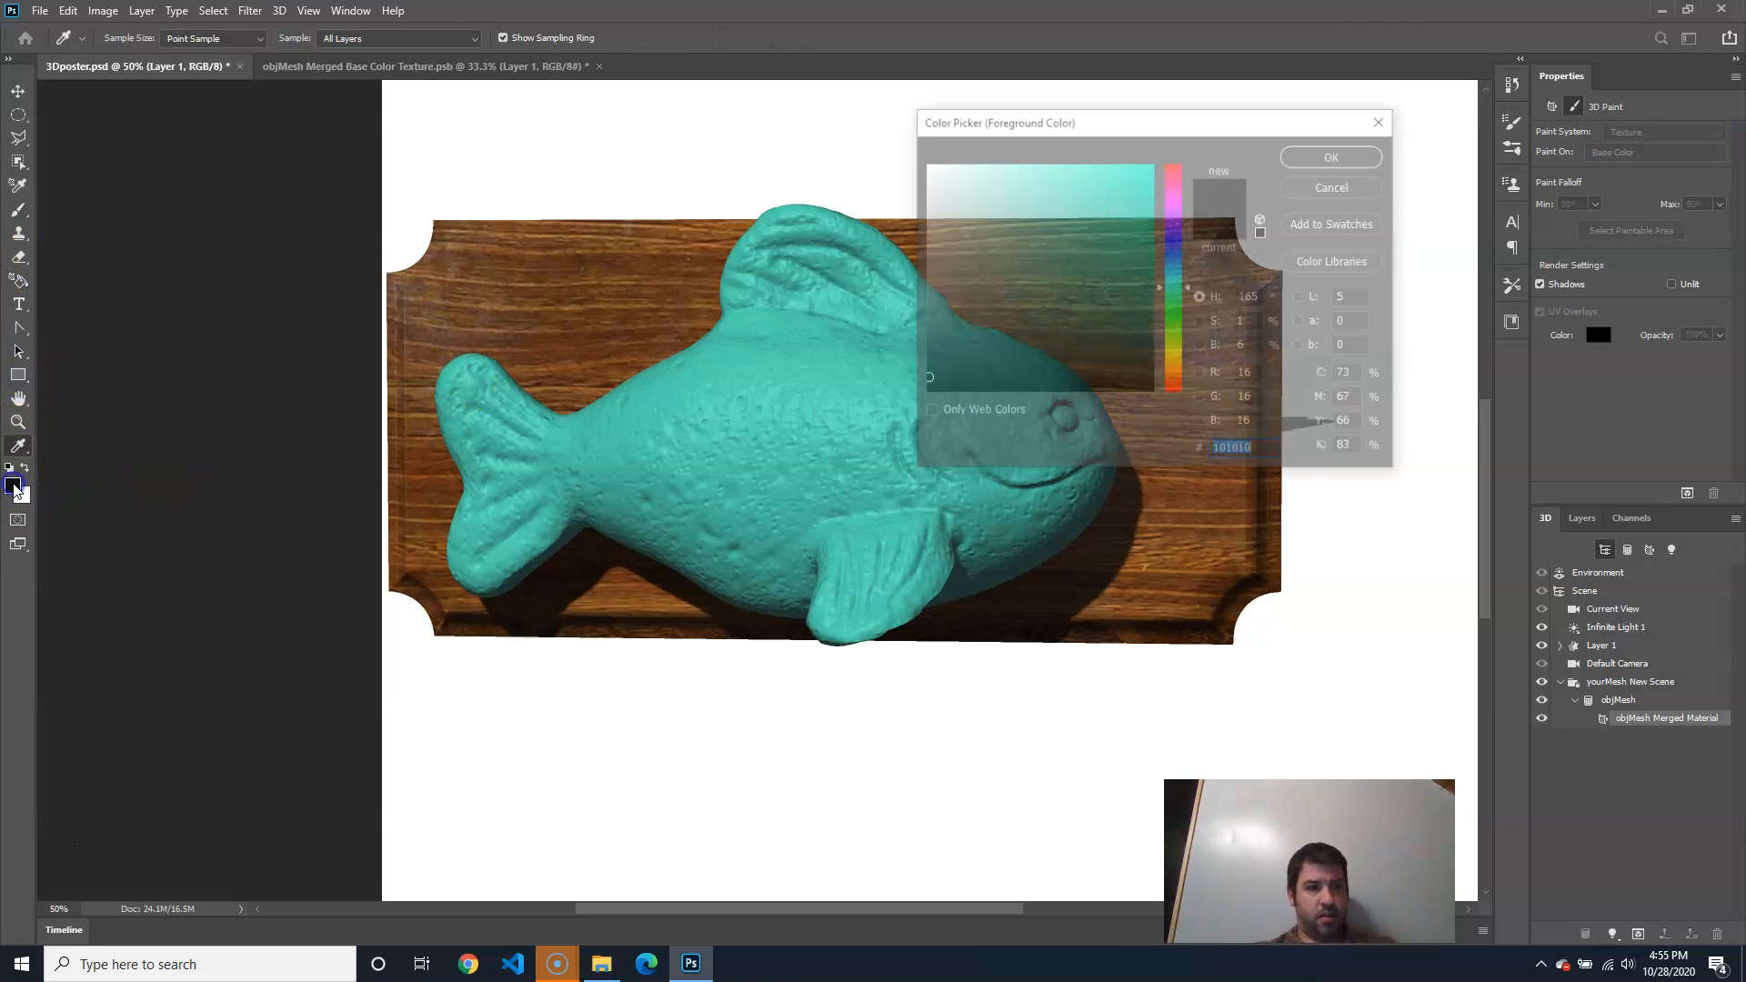
{"action": "left_click", "coordinate": [1175, 380]}
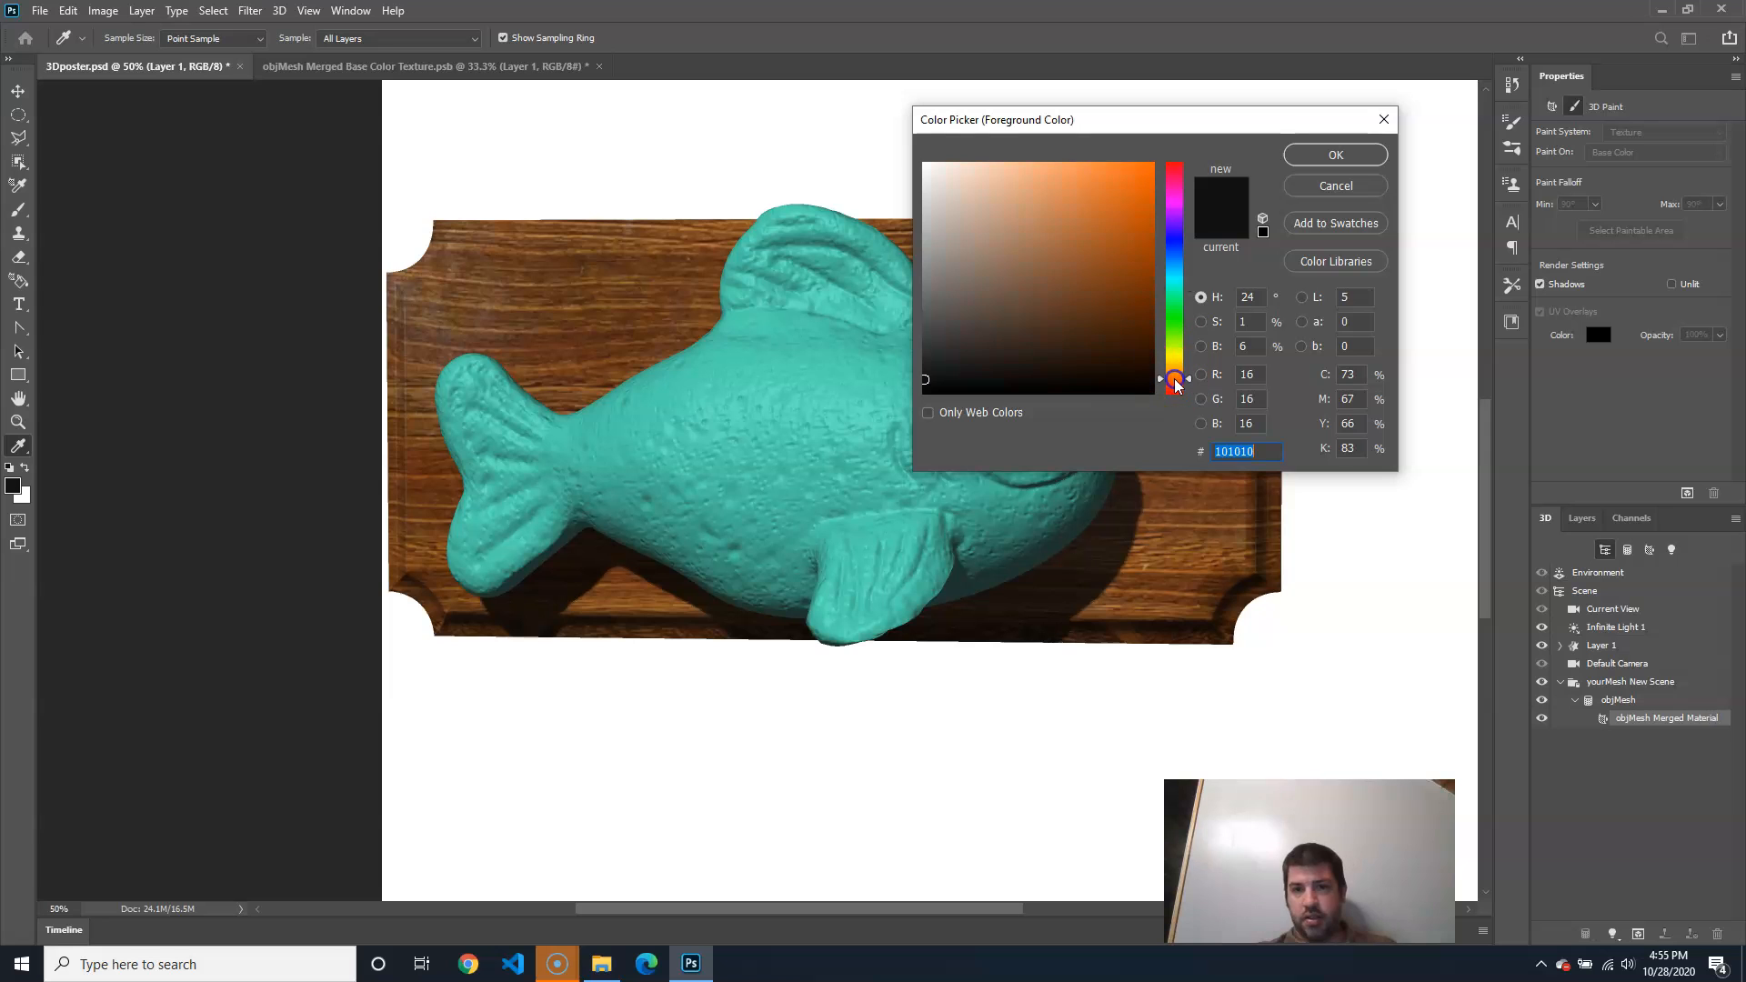
{"action": "left_click", "coordinate": [1092, 184]}
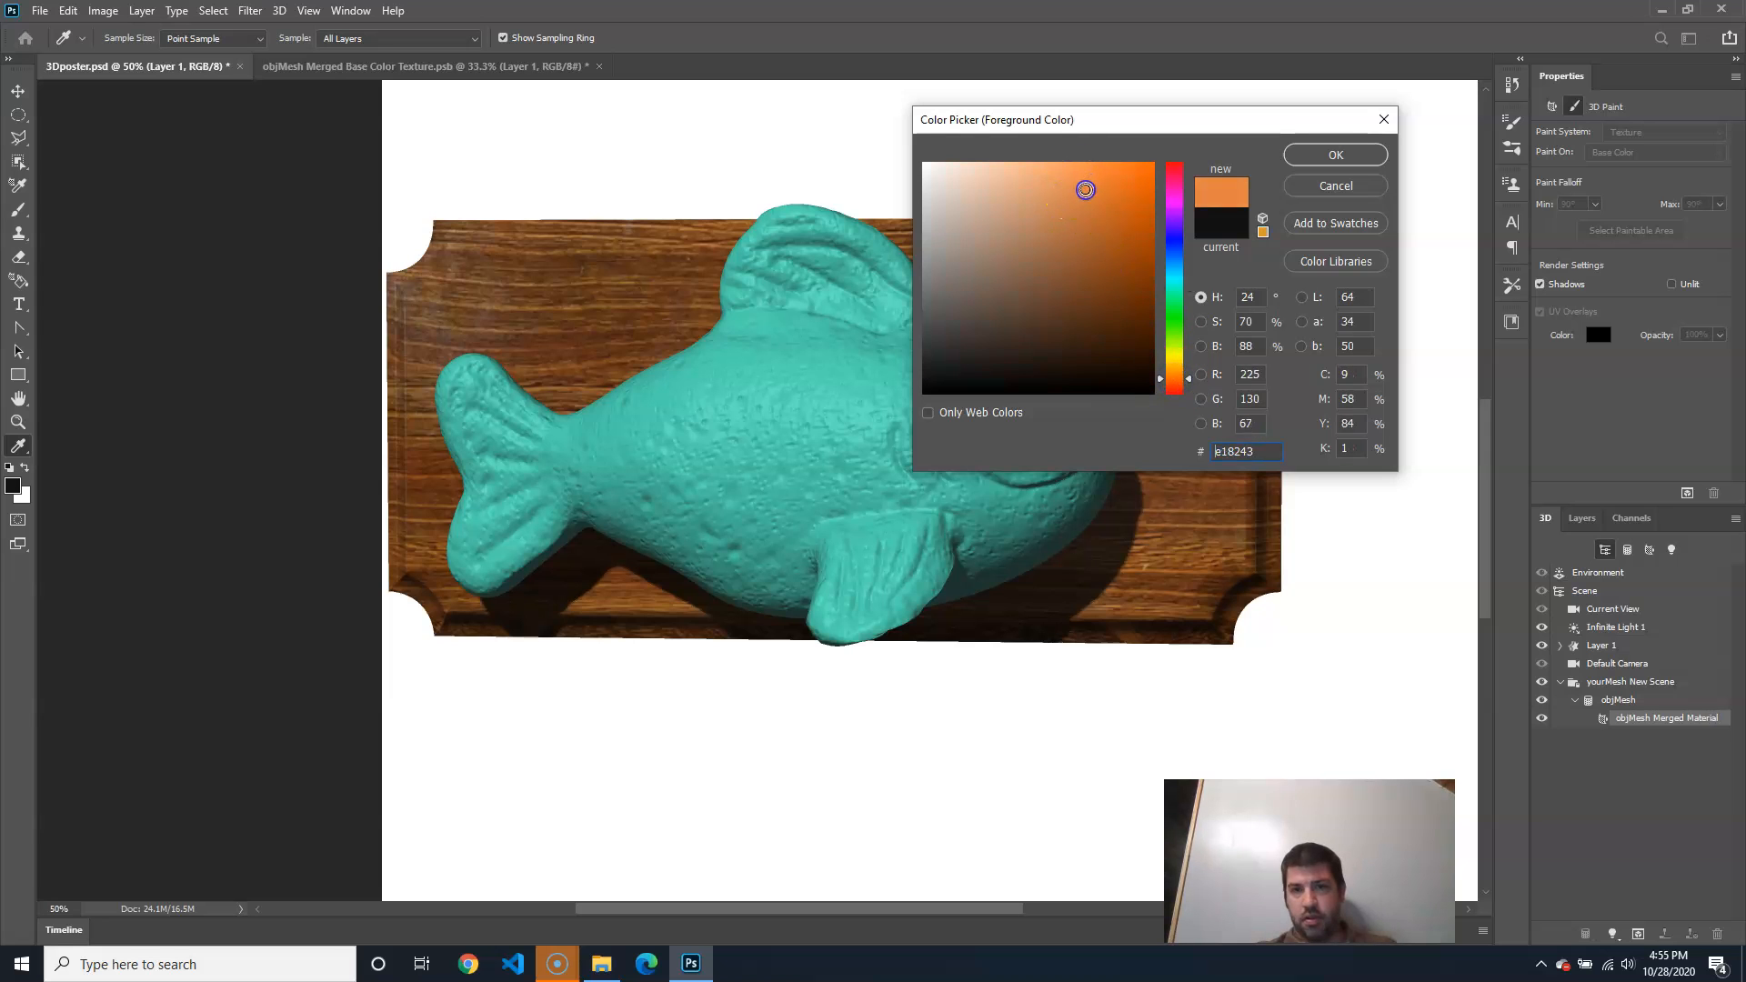
{"action": "left_click", "coordinate": [1336, 156]}
{"action": "key", "text": "b"}
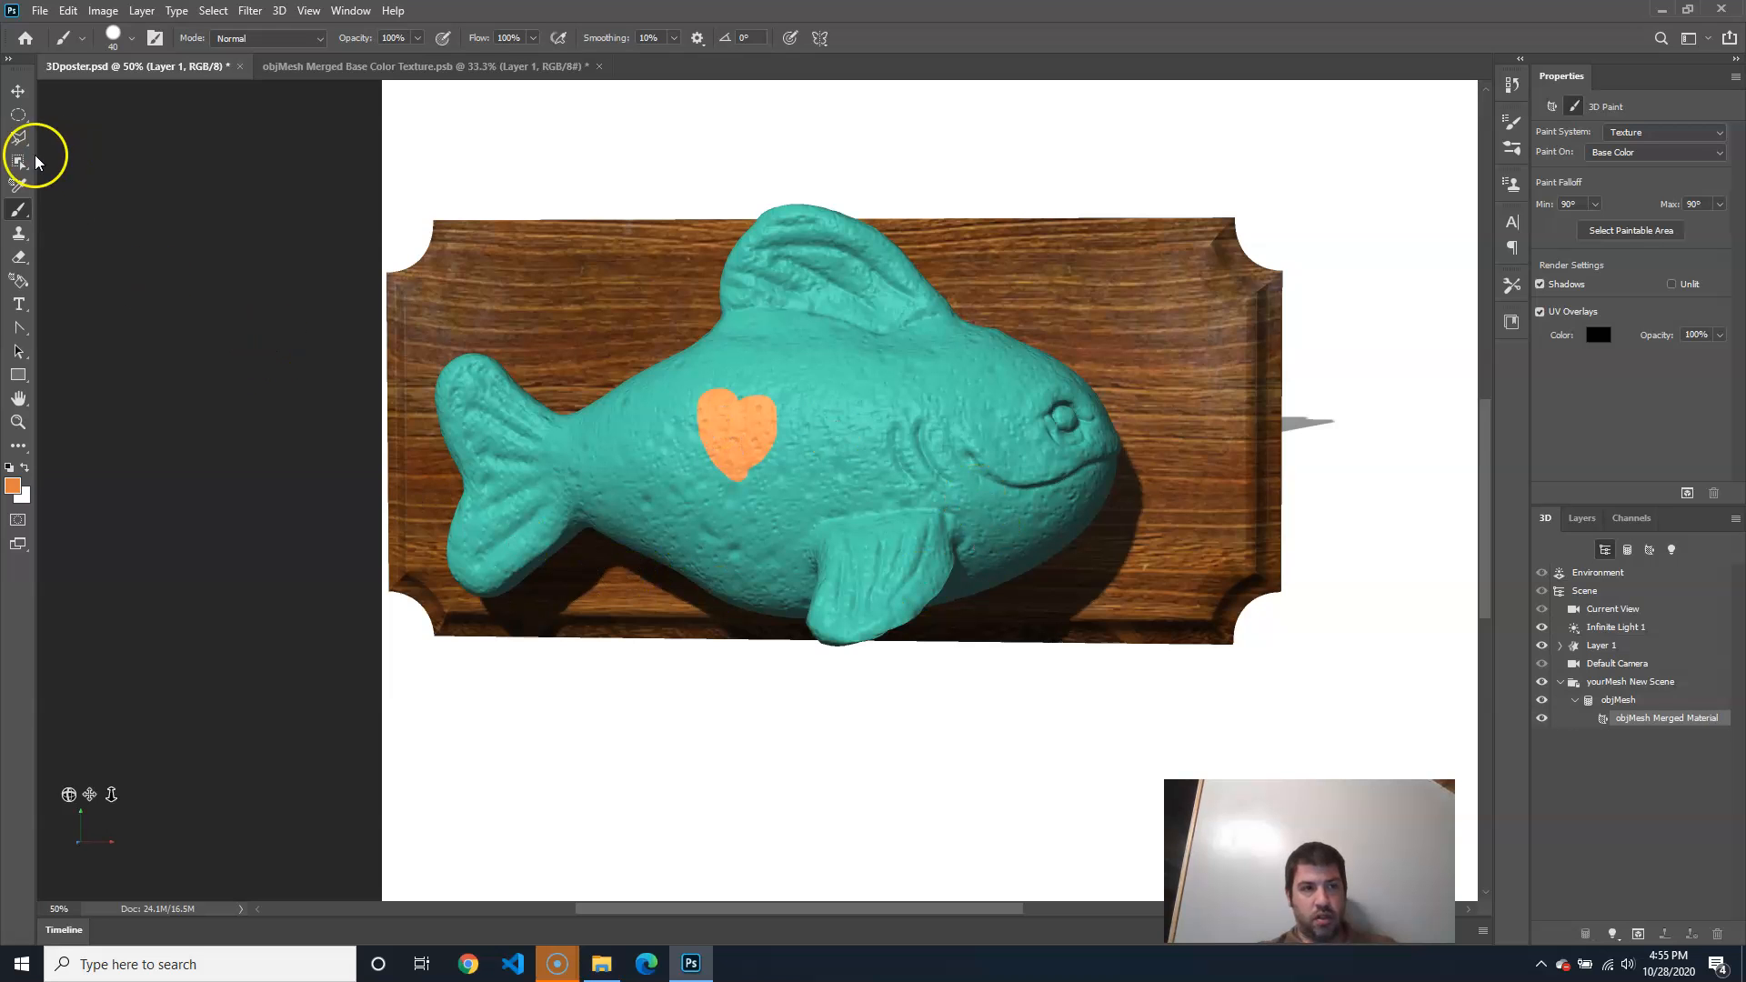
Orbit the 3D camera to view the painted heart on the fish from an angle
{"action": "left_click", "coordinate": [13, 93]}
{"action": "left_click", "coordinate": [636, 740]}
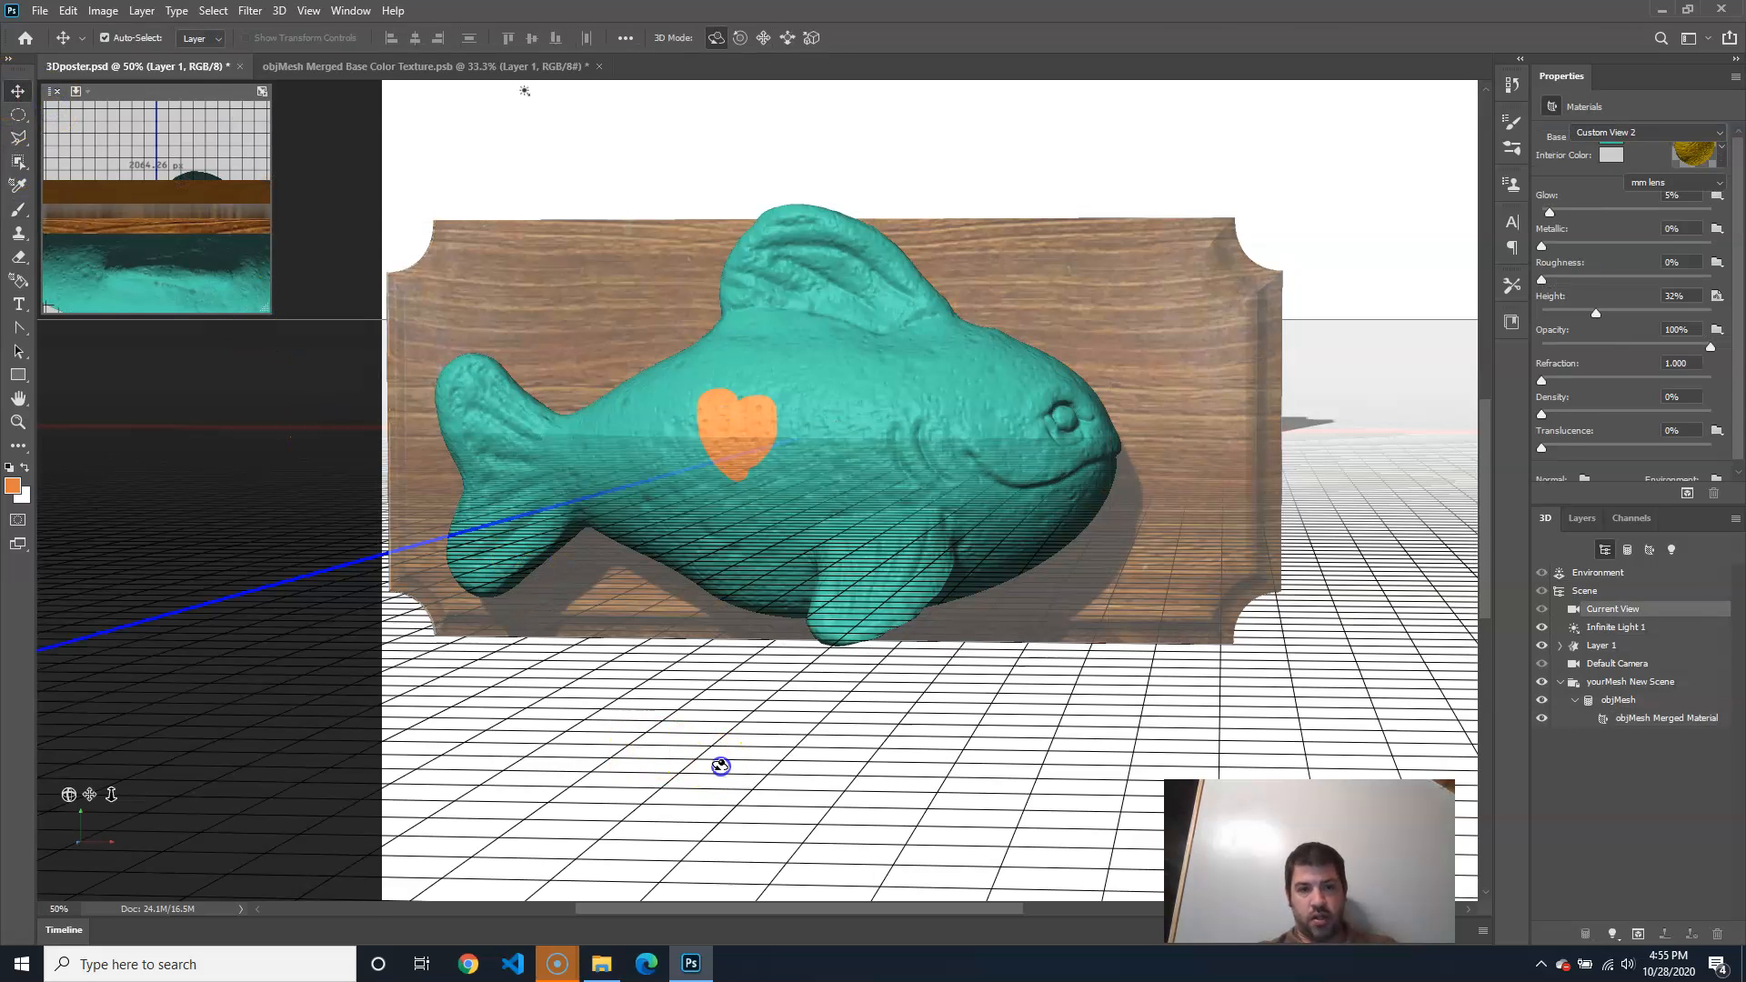
{"action": "left_click_drag", "start_coordinate": [758, 761], "coordinate": [838, 801]}
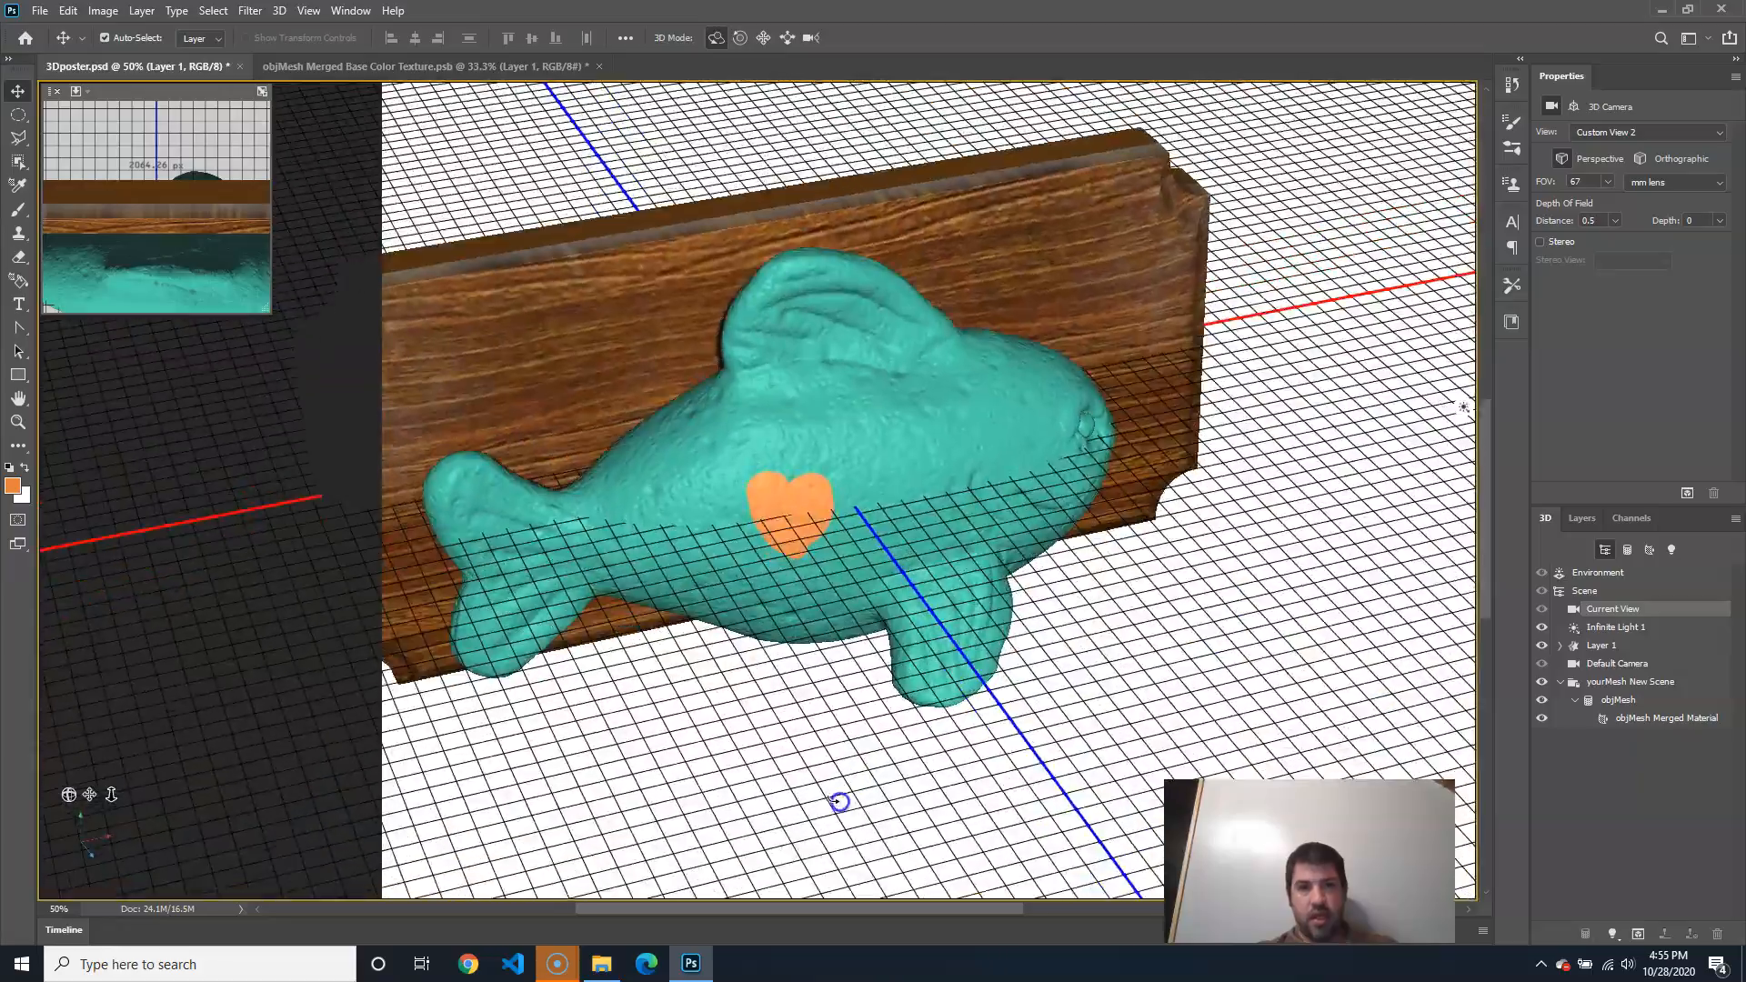
Close objMesh Merged Base Color Texture.psb without saving and orbit the plaque back toward the front
{"action": "left_click", "coordinate": [391, 67]}
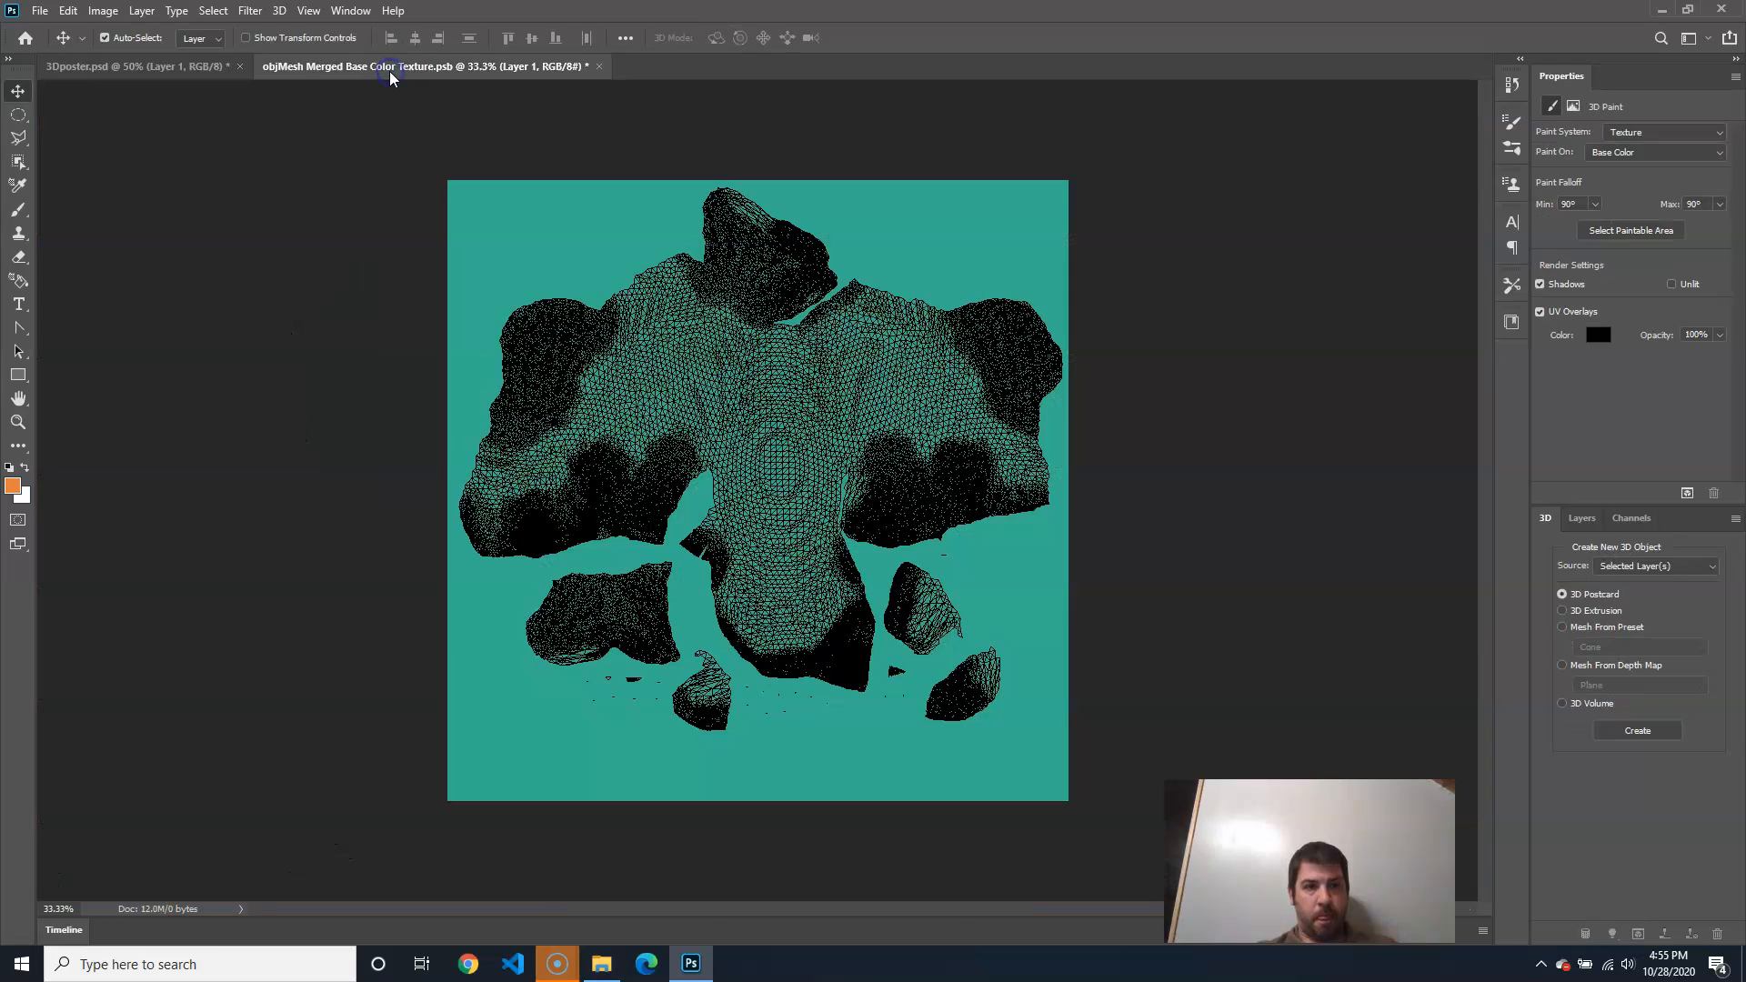
{"action": "left_click", "coordinate": [601, 67]}
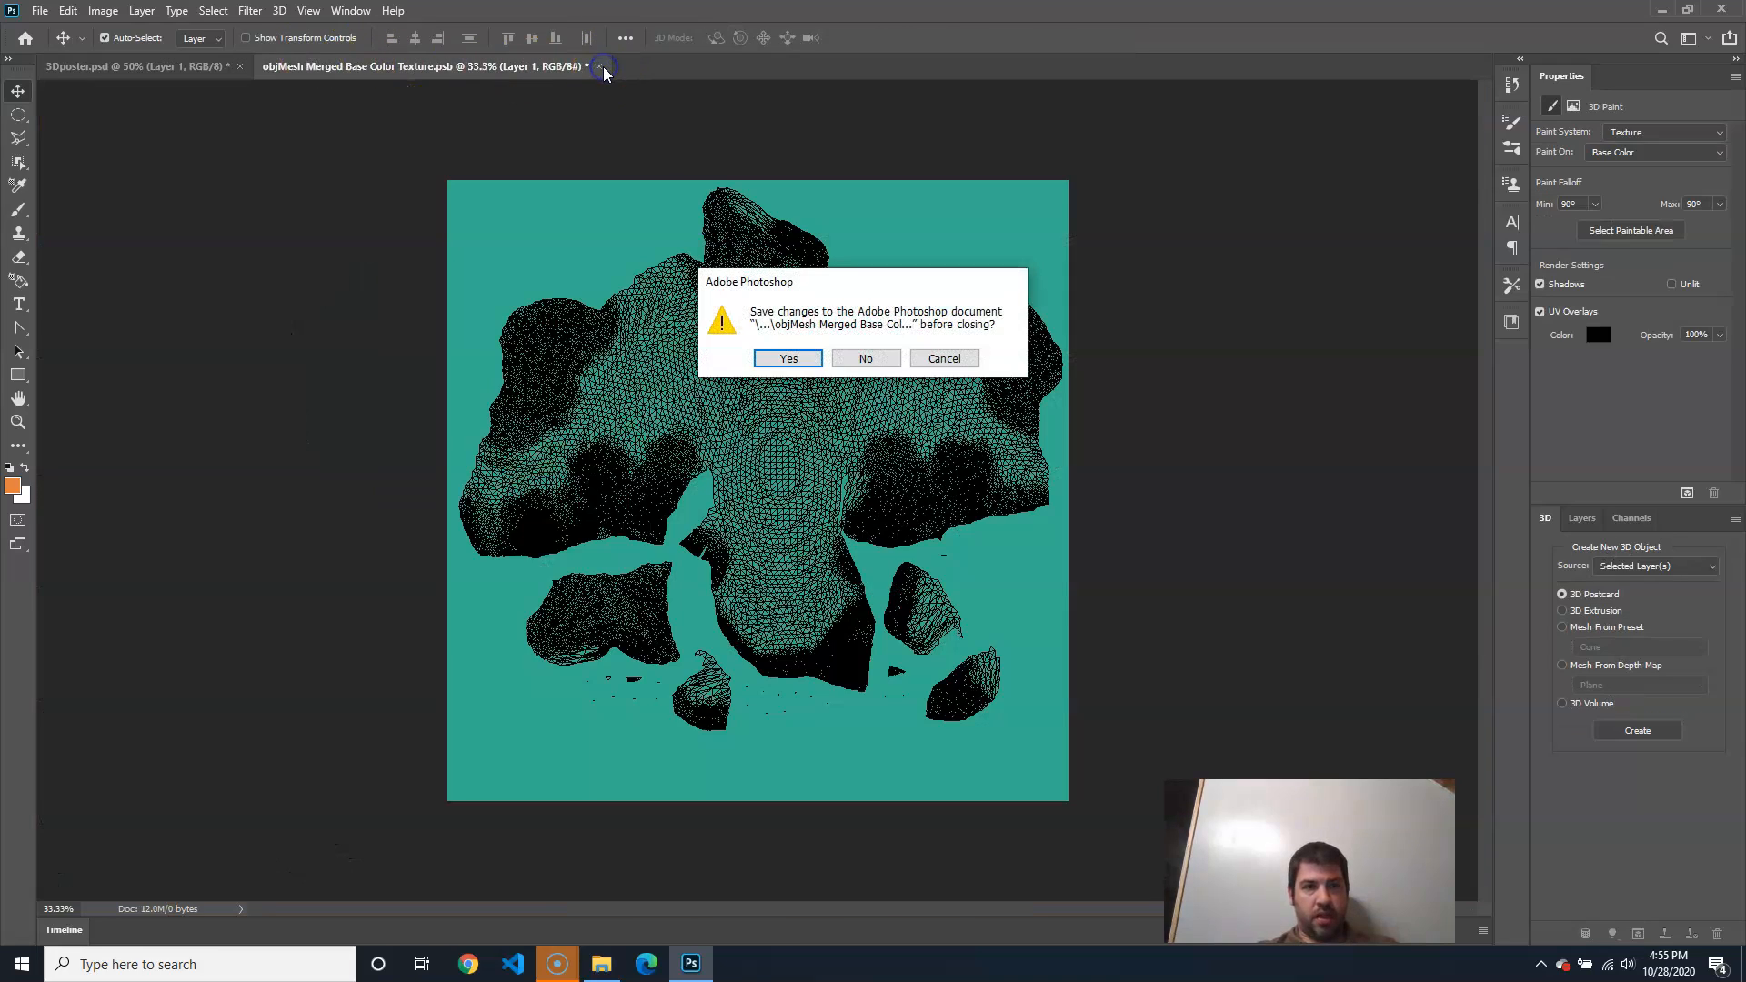
{"action": "left_click", "coordinate": [864, 360]}
{"action": "left_click_drag", "start_coordinate": [814, 586], "coordinate": [717, 670]}
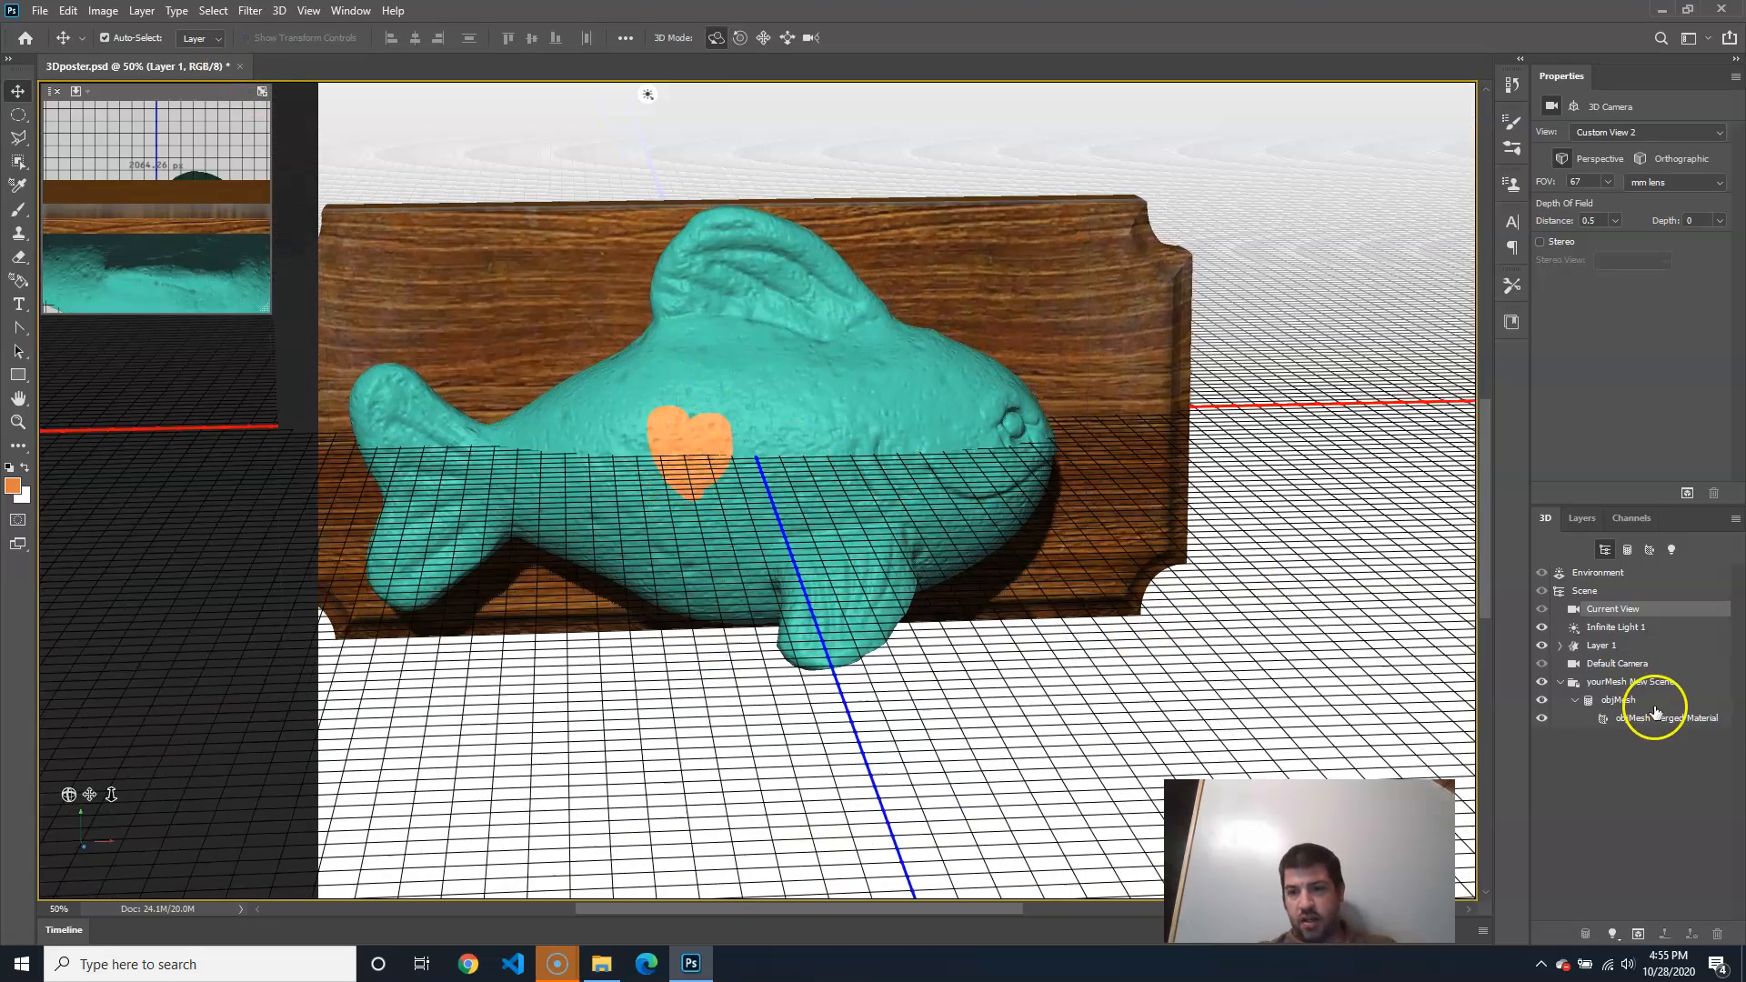
Open the base color texture of objMesh Merged Material, inspect the heart on the UV layout, and close the texture without saving
{"action": "left_click", "coordinate": [1703, 716]}
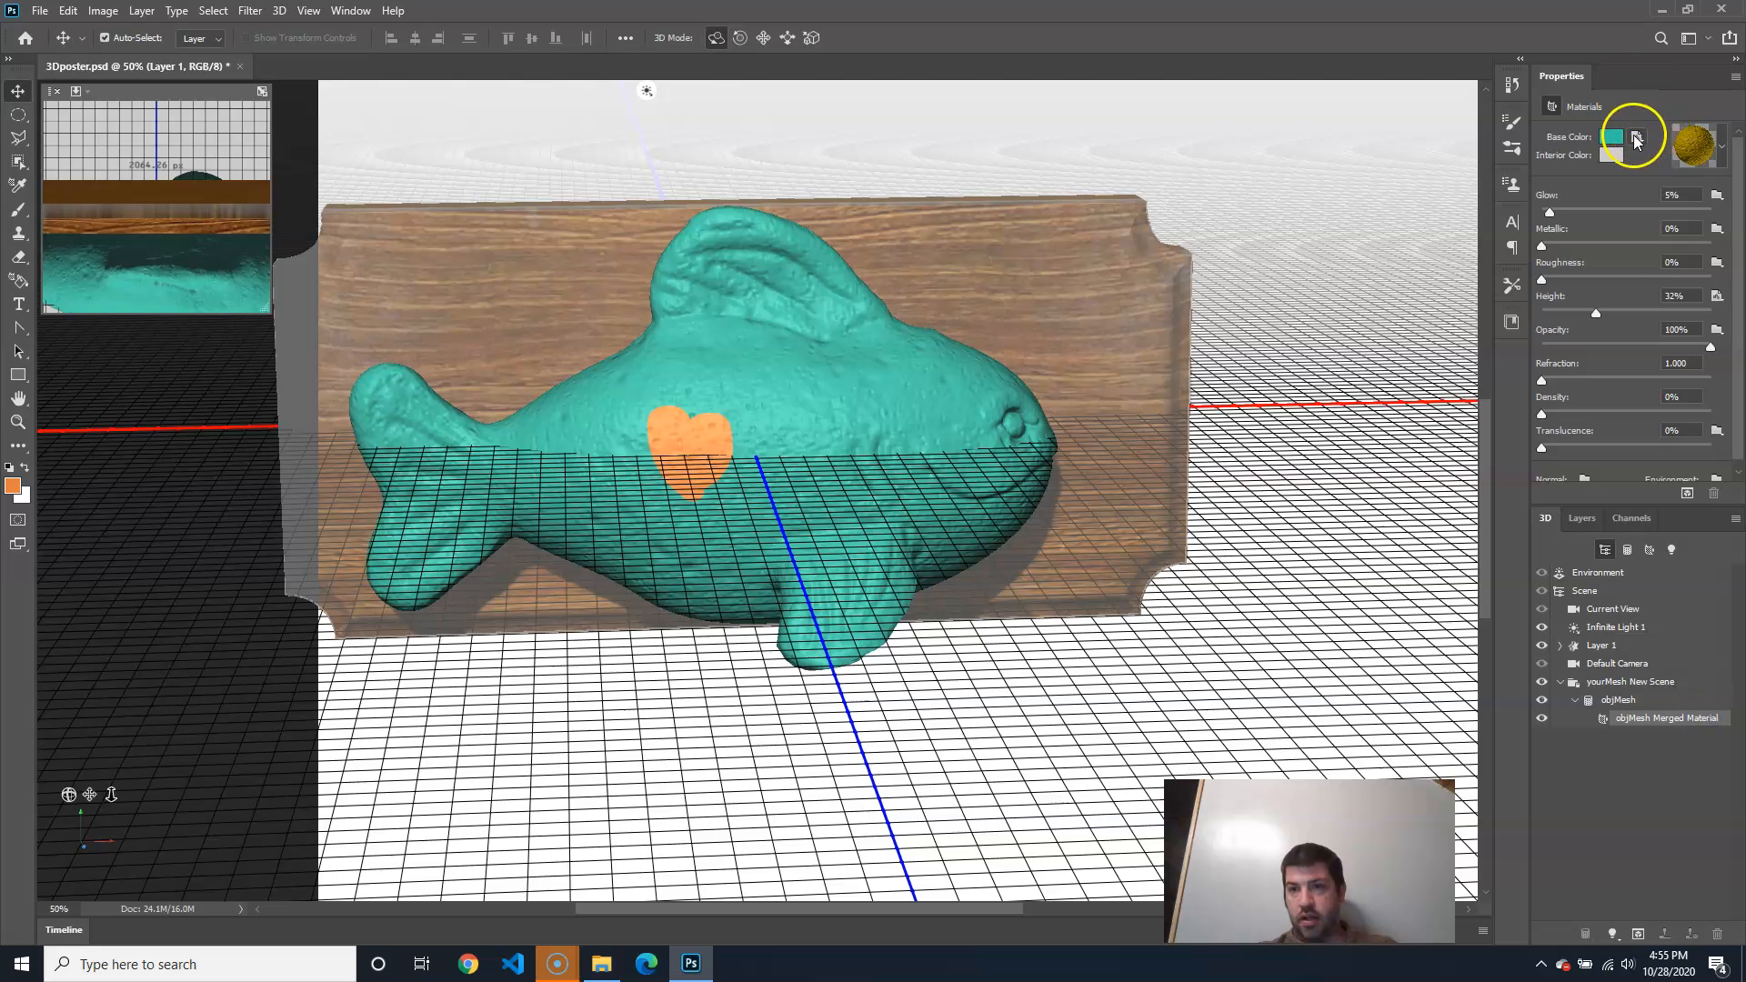
{"action": "left_click", "coordinate": [1636, 137]}
{"action": "left_click", "coordinate": [1614, 154]}
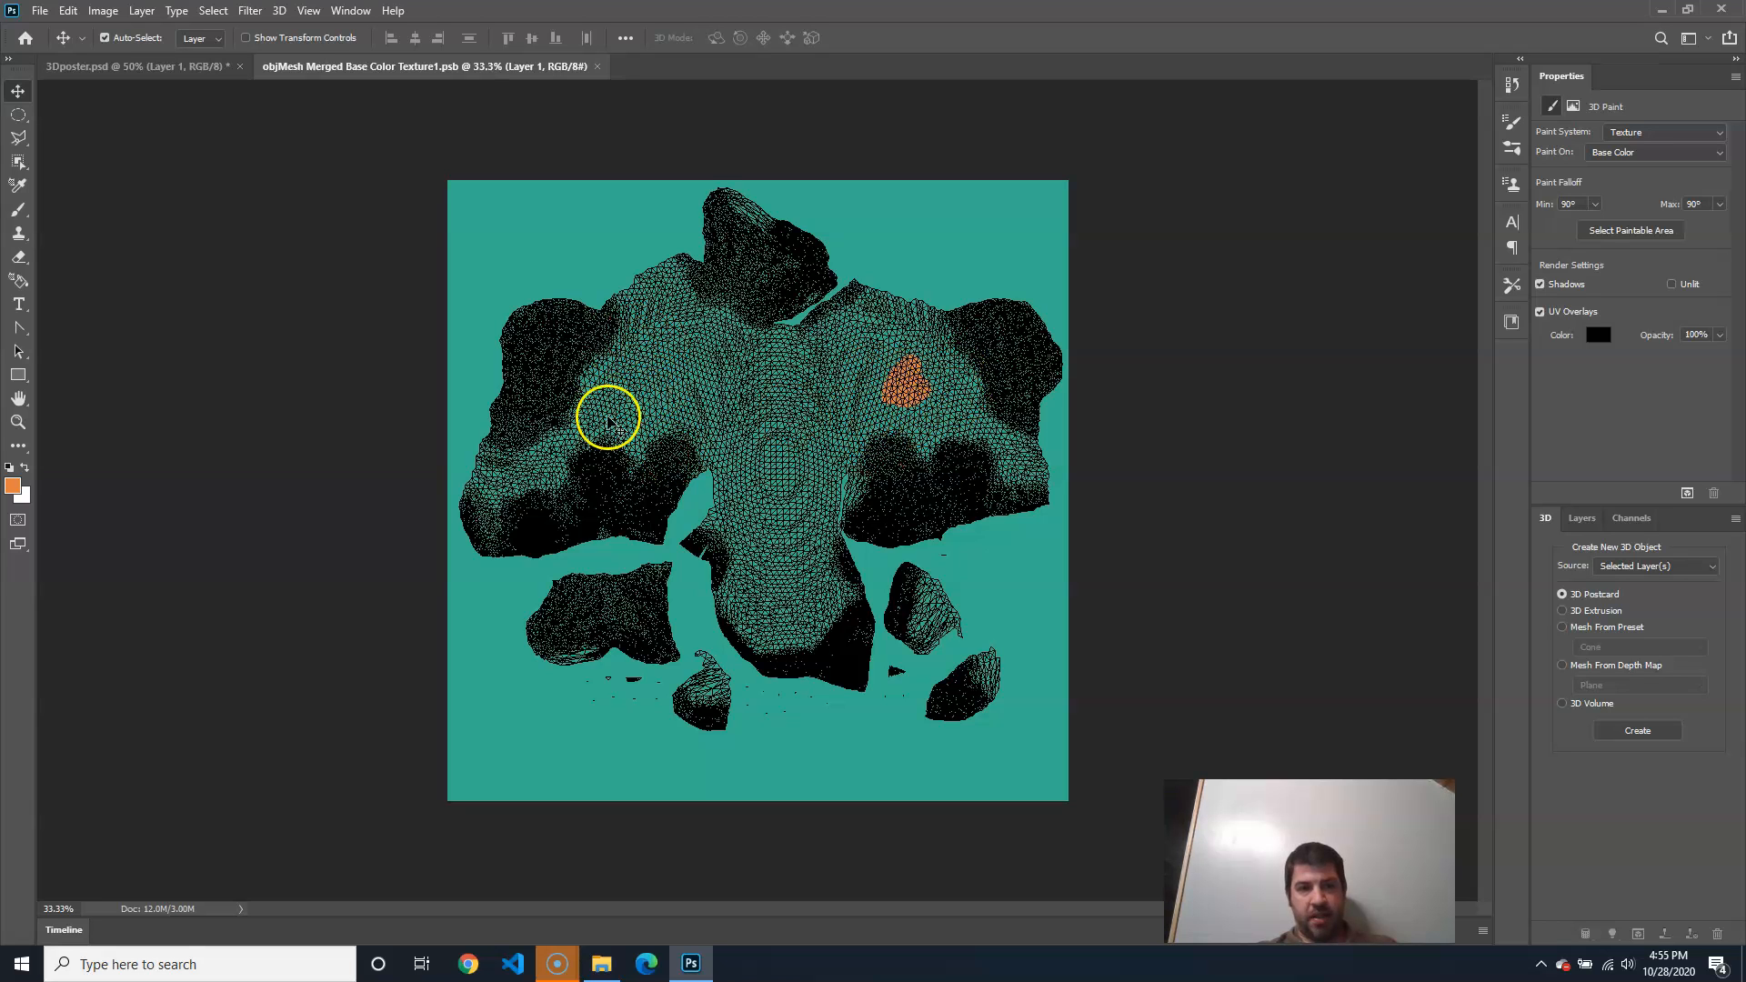
{"action": "left_click", "coordinate": [138, 66]}
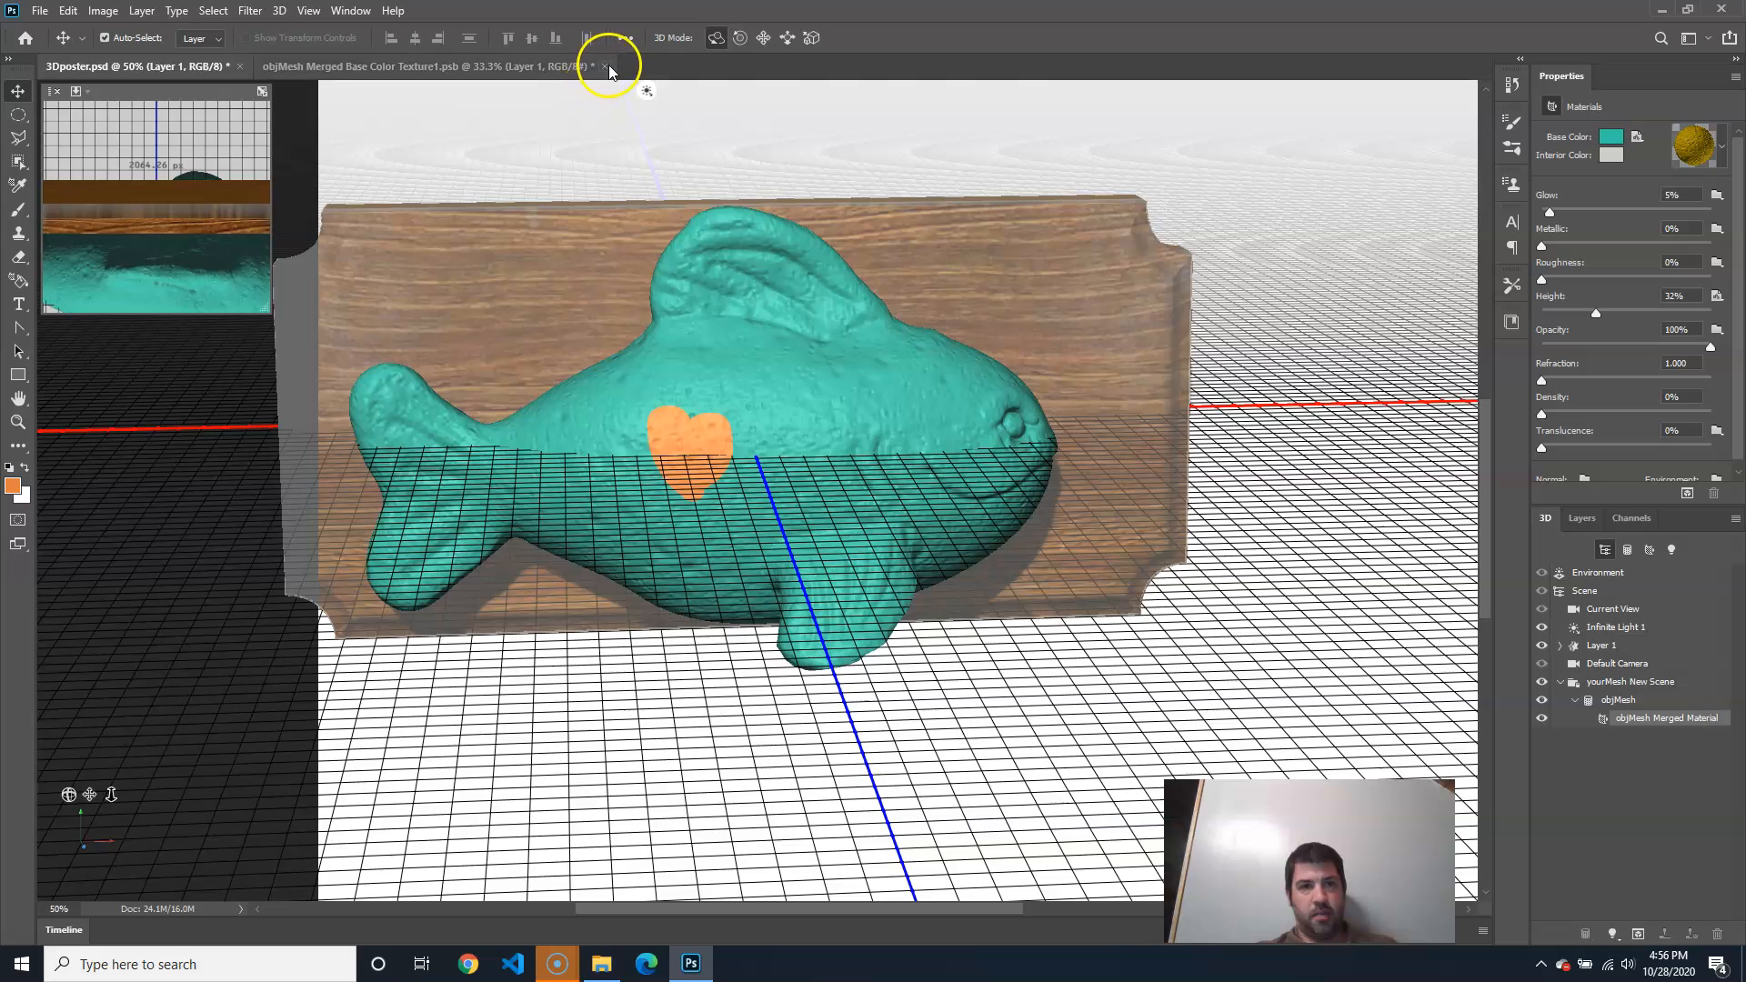
{"action": "left_click", "coordinate": [597, 66]}
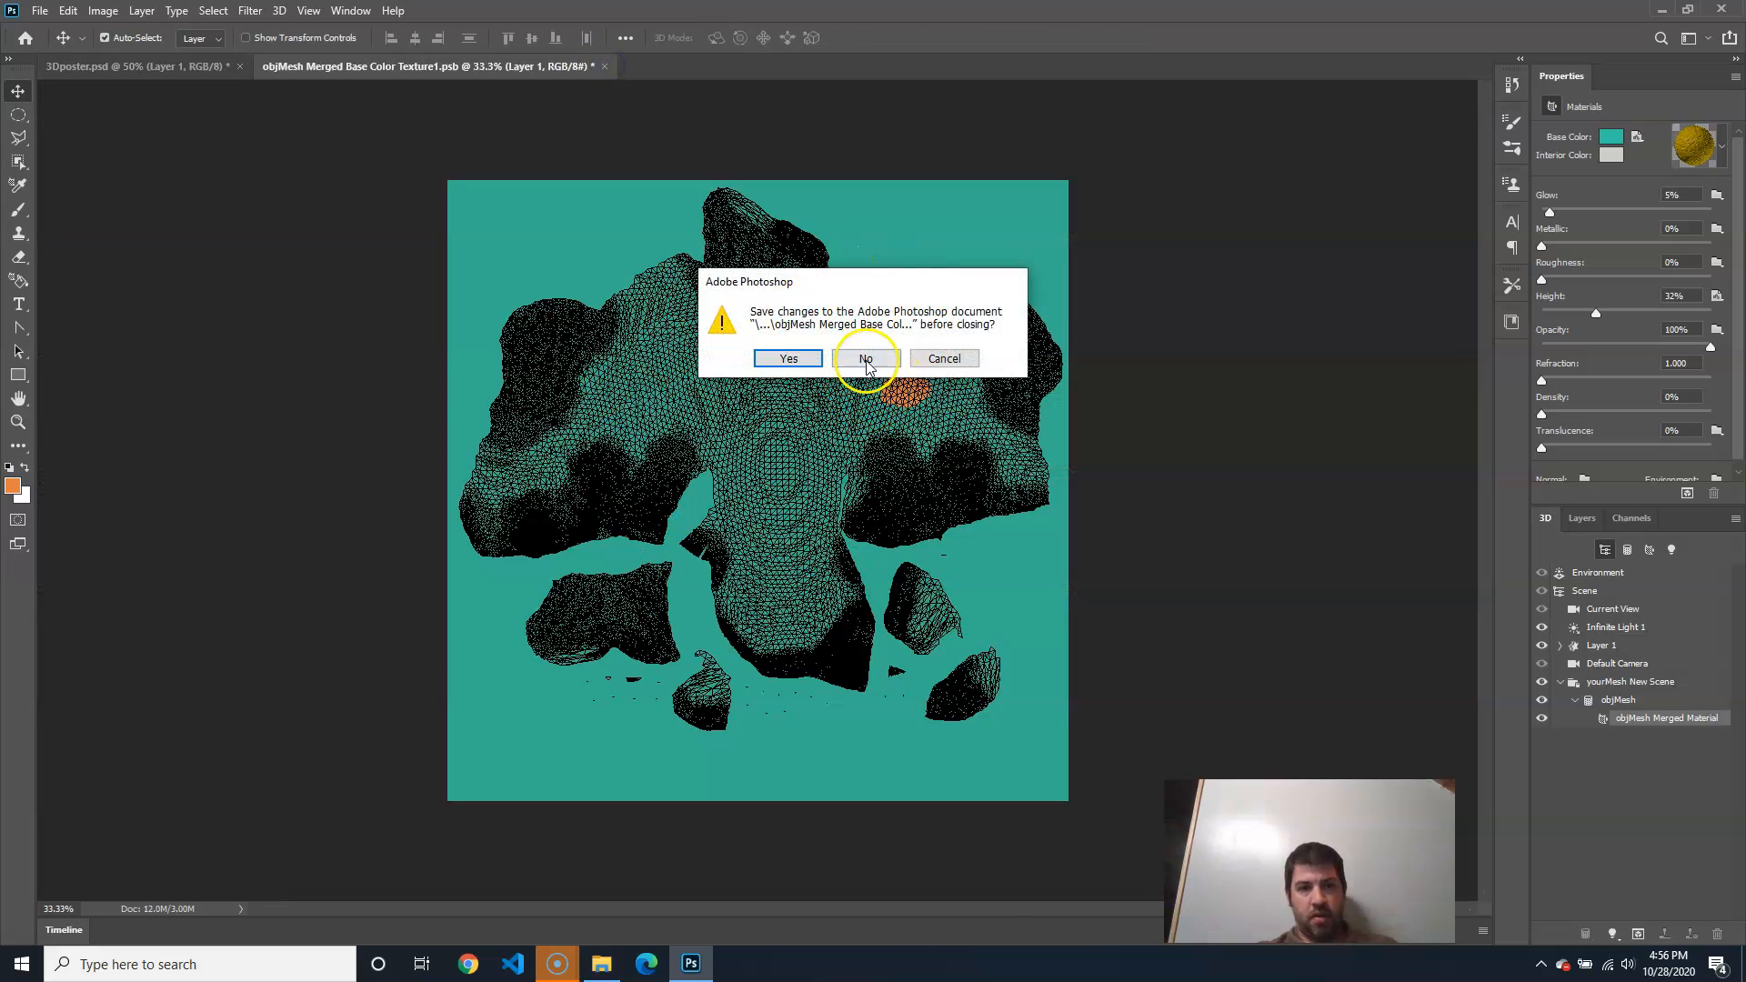
{"action": "left_click", "coordinate": [866, 360]}
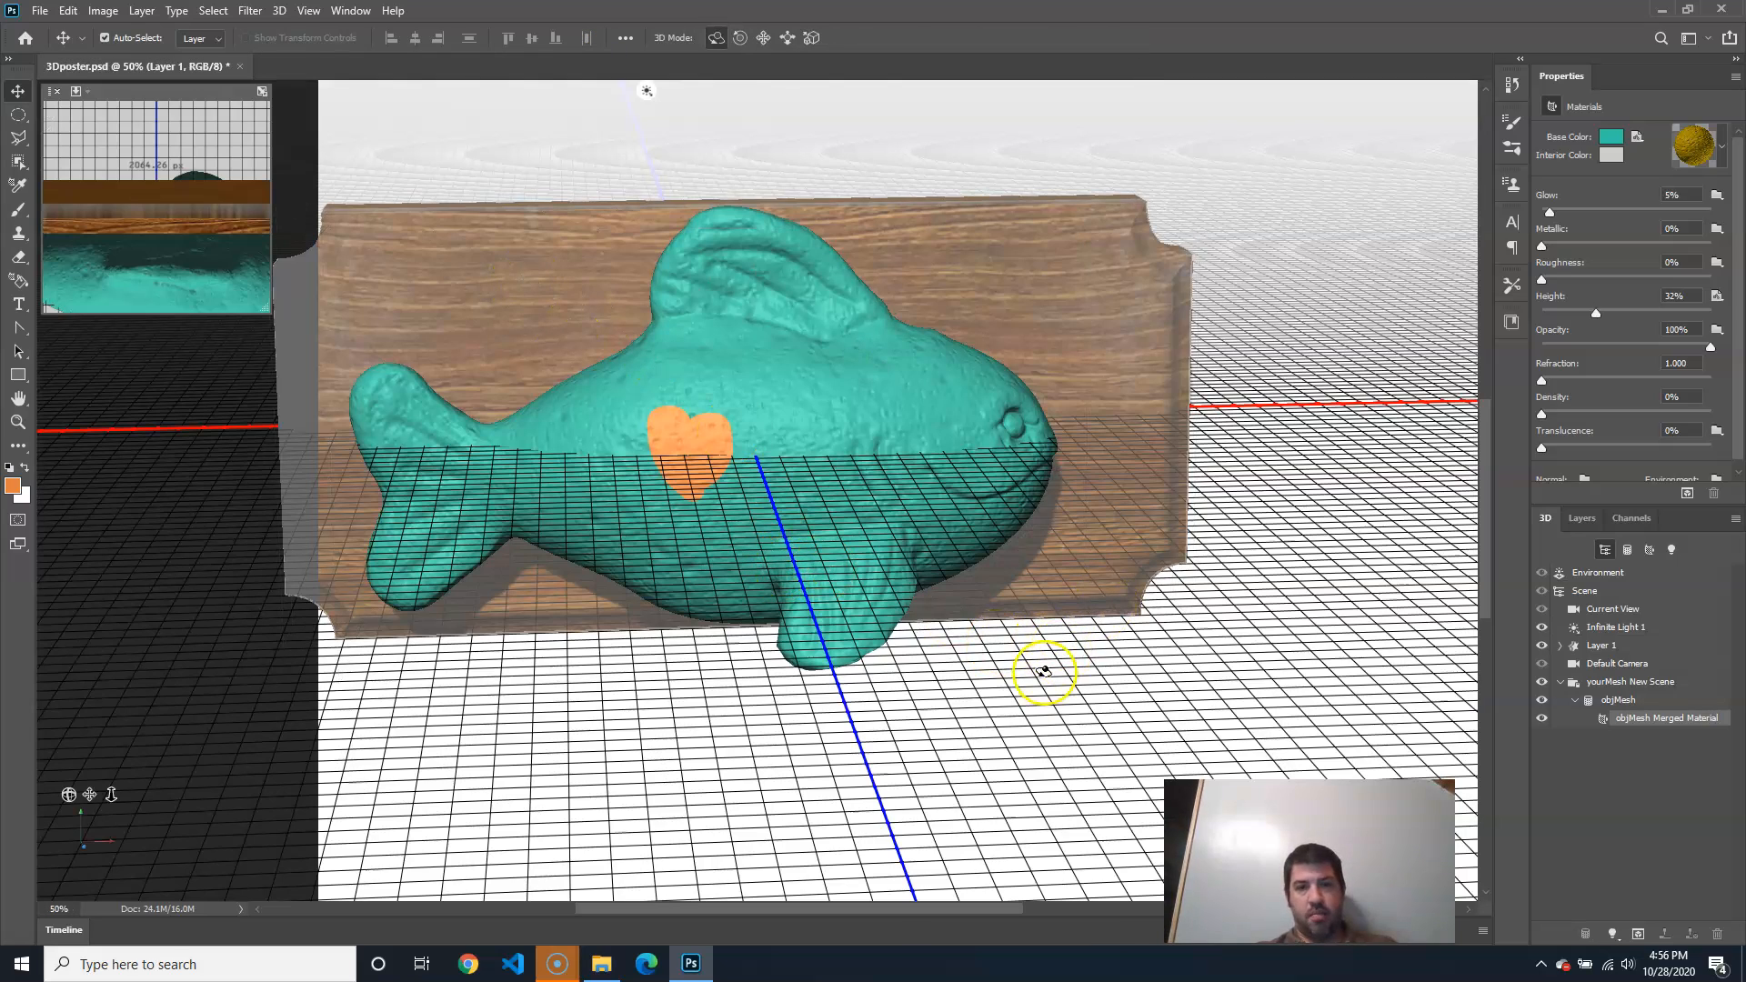
Orbit around the fish plaque, restore the Default Camera view and reduce the zoom to 25% to show the whole poster
{"action": "left_click", "coordinate": [1001, 719]}
{"action": "left_click_drag", "start_coordinate": [1016, 712], "coordinate": [924, 702]}
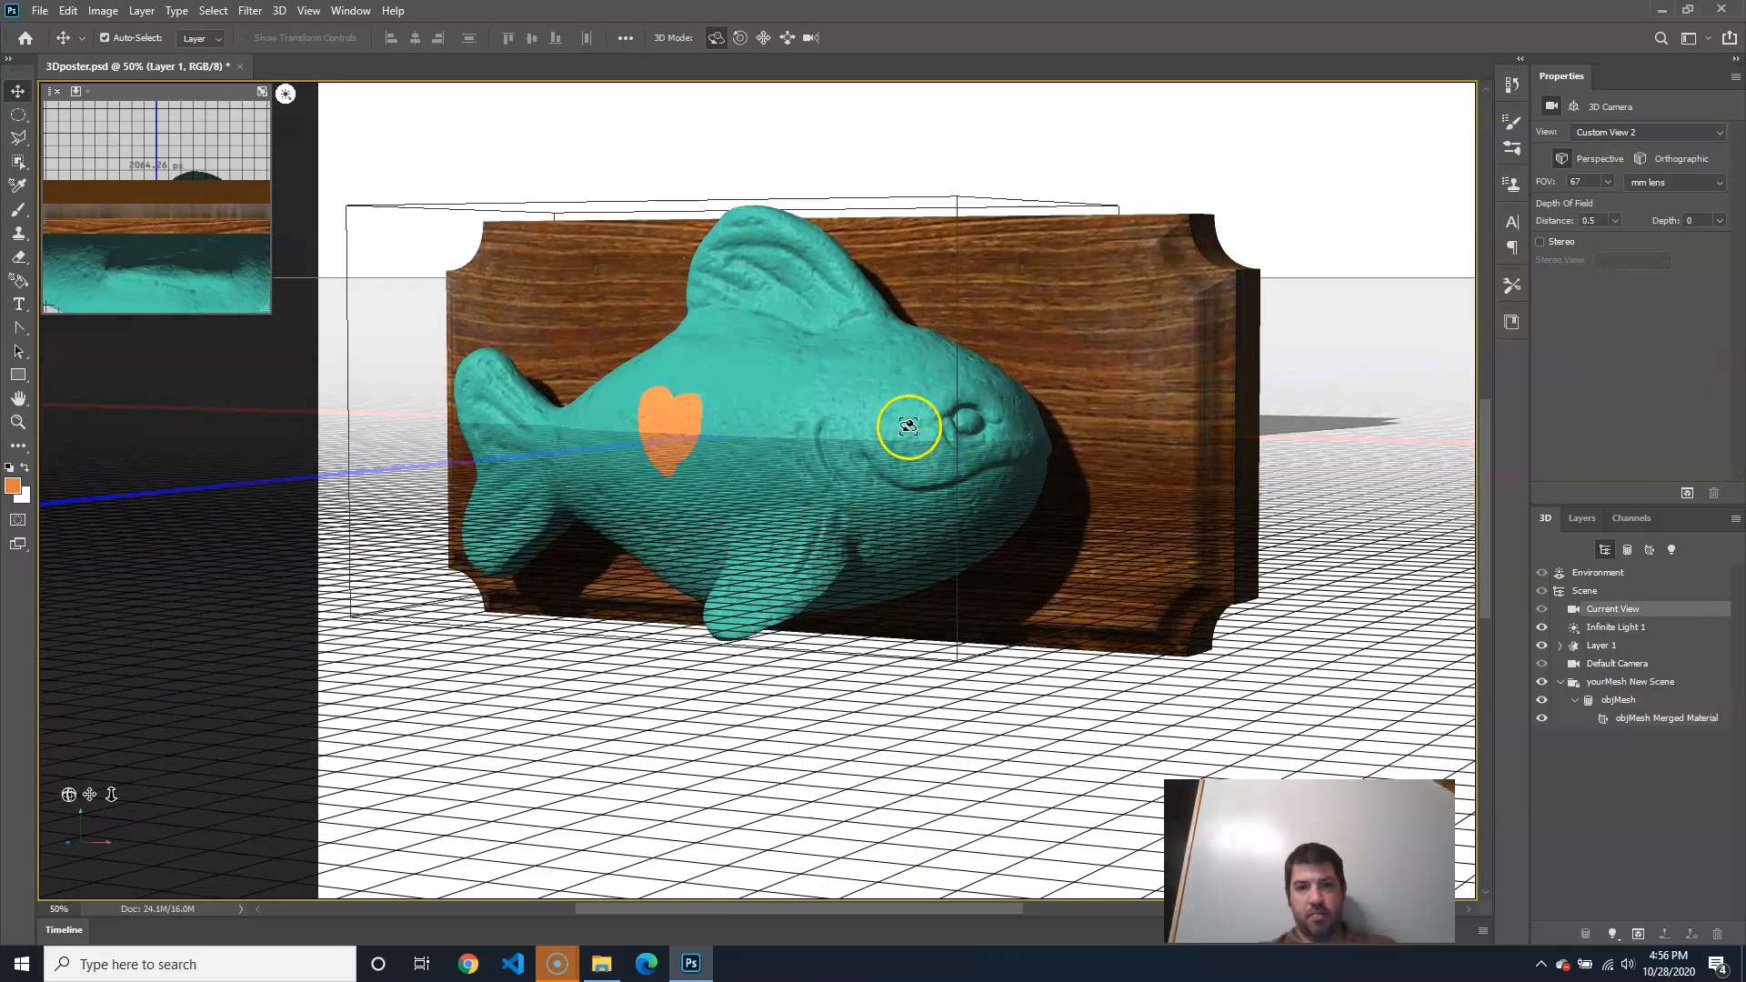
{"action": "left_click_drag", "start_coordinate": [719, 699], "coordinate": [627, 727]}
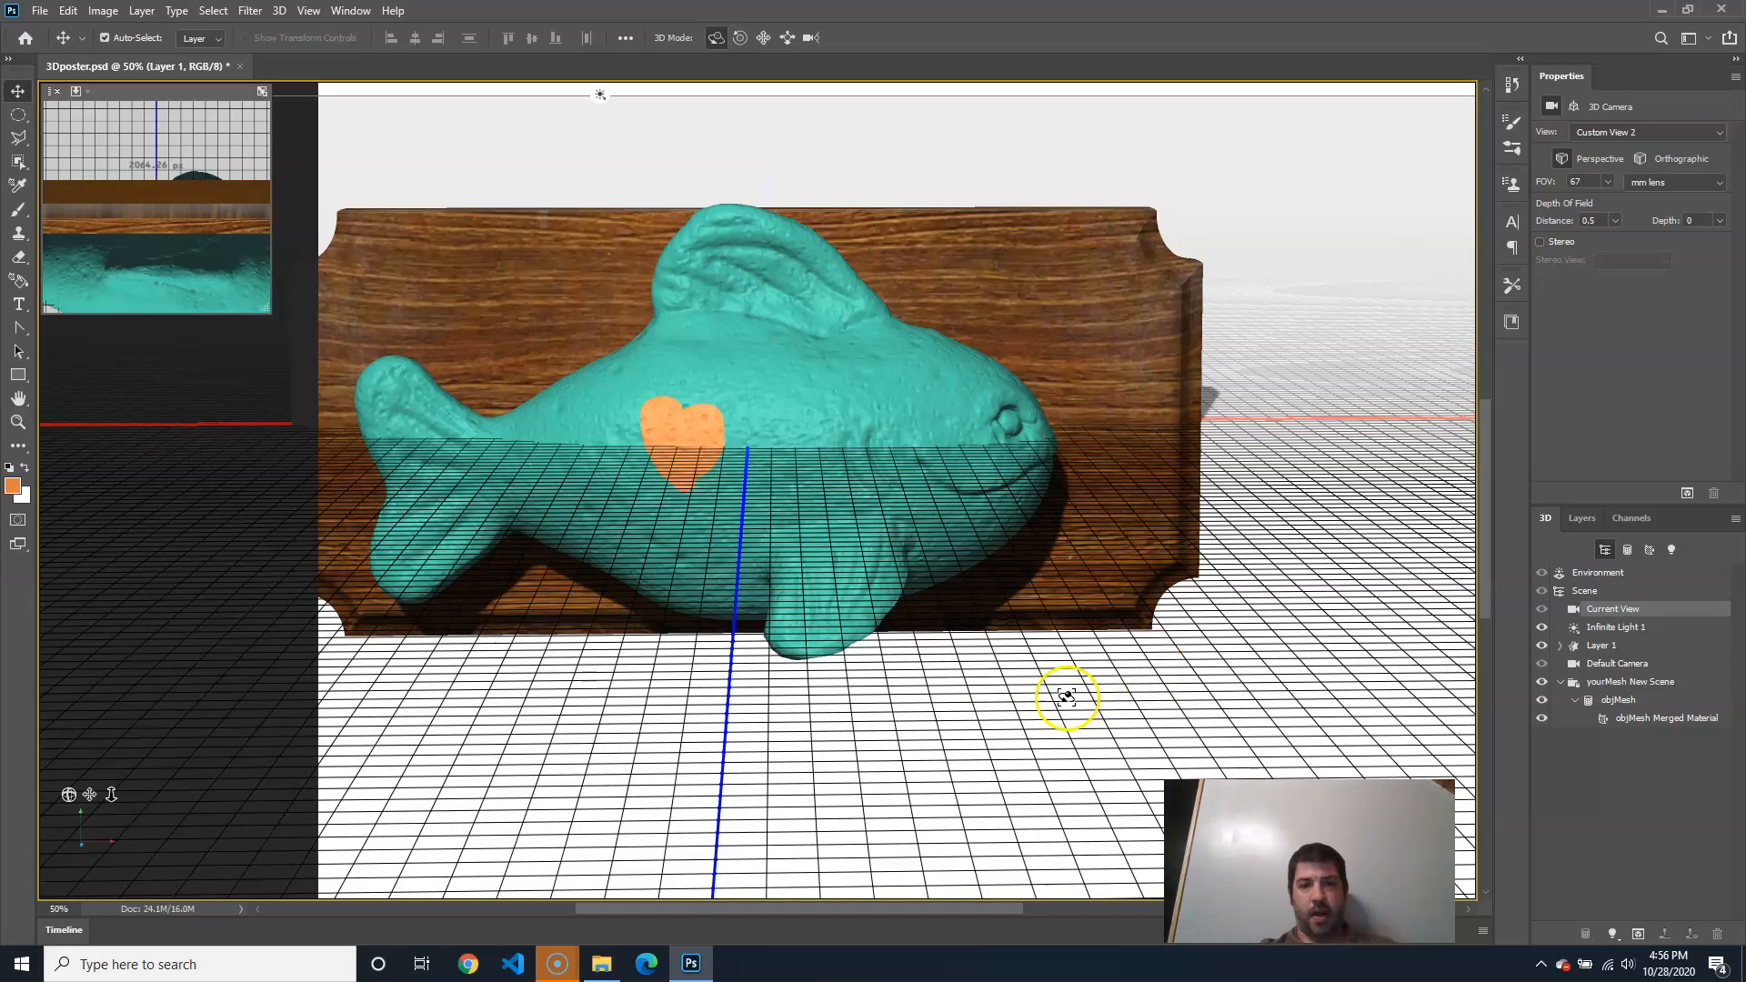
{"action": "left_click", "coordinate": [1608, 663]}
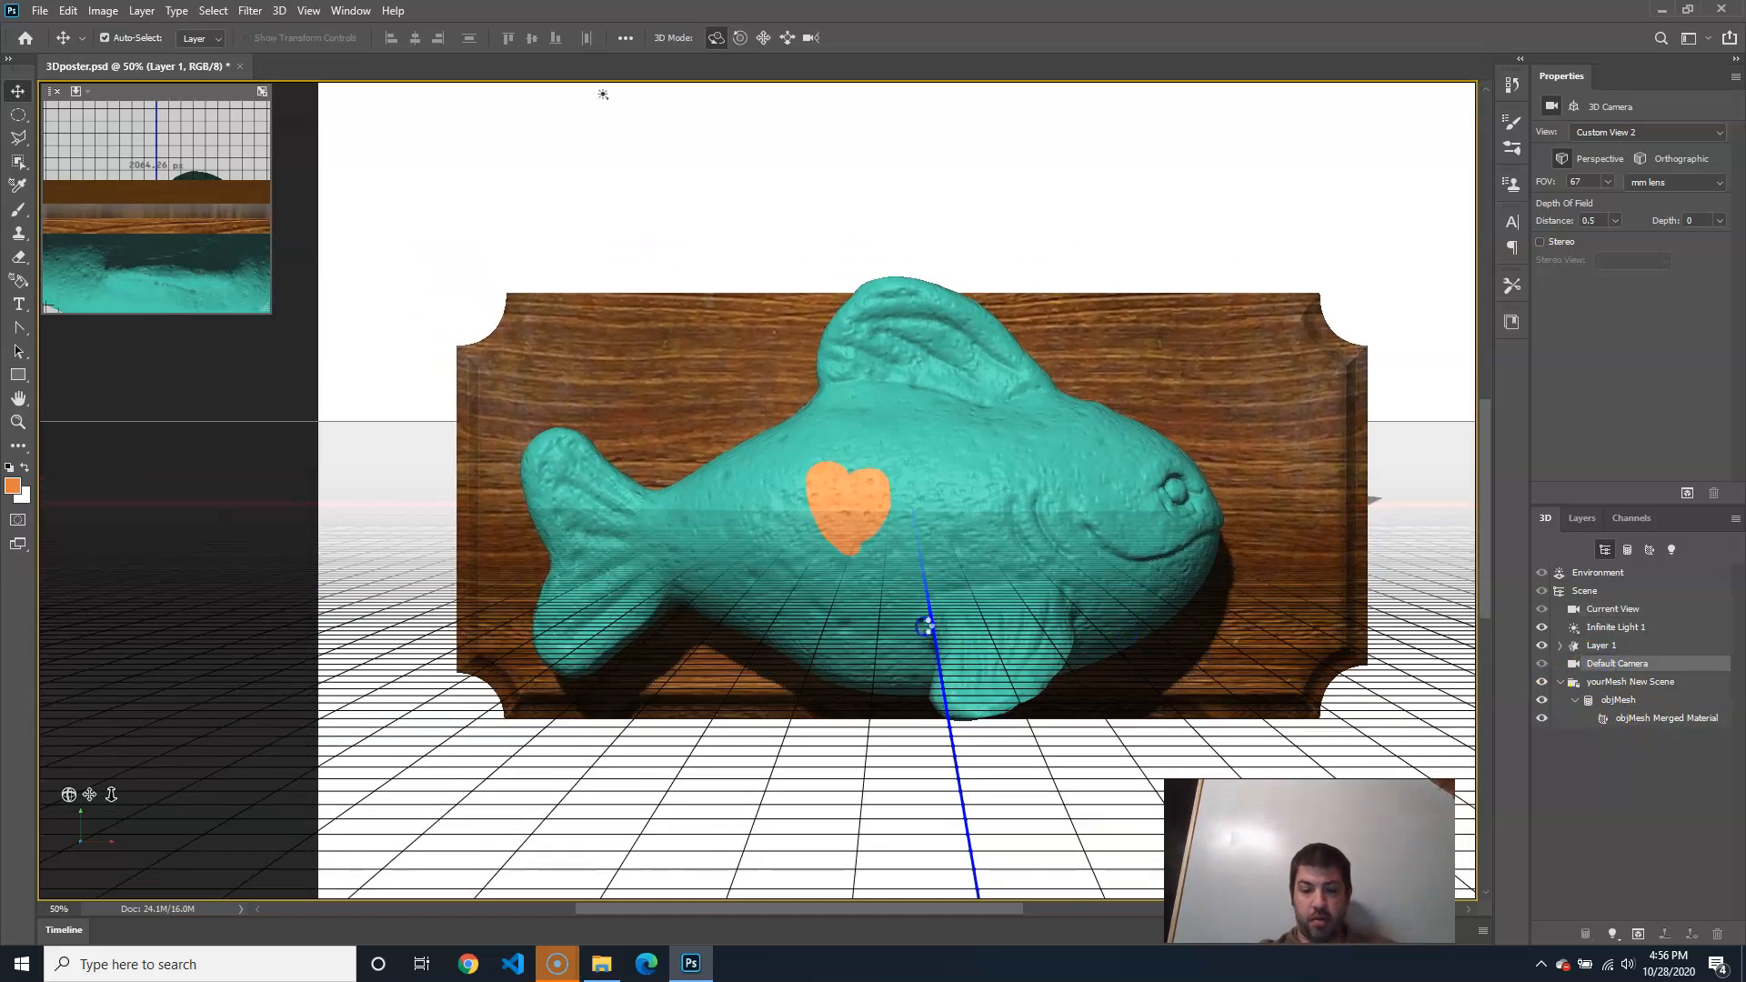
{"action": "key", "text": "ctrl+minus"}
{"action": "key", "text": "ctrl+minus"}
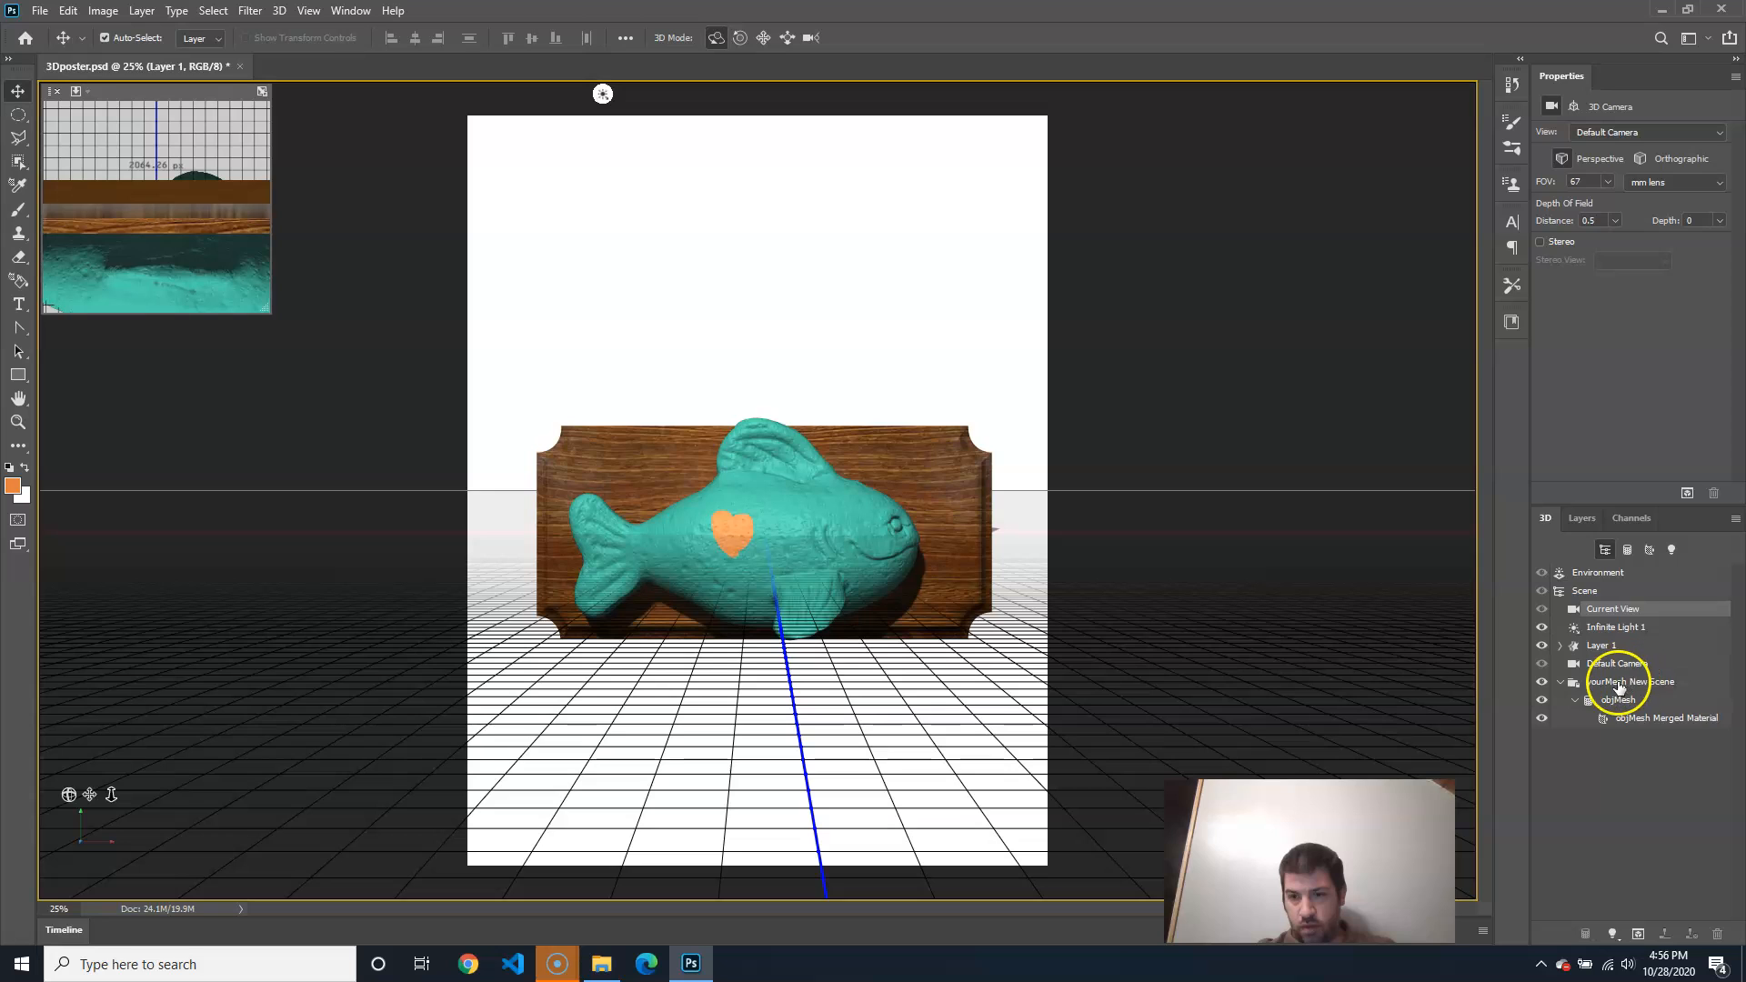
Move the Layer 1 plaque up along its Y axis and raise yourMesh New Scene to Y 396.13 to realign the fish with it
{"action": "left_click", "coordinate": [1561, 682]}
{"action": "left_click", "coordinate": [1614, 684]}
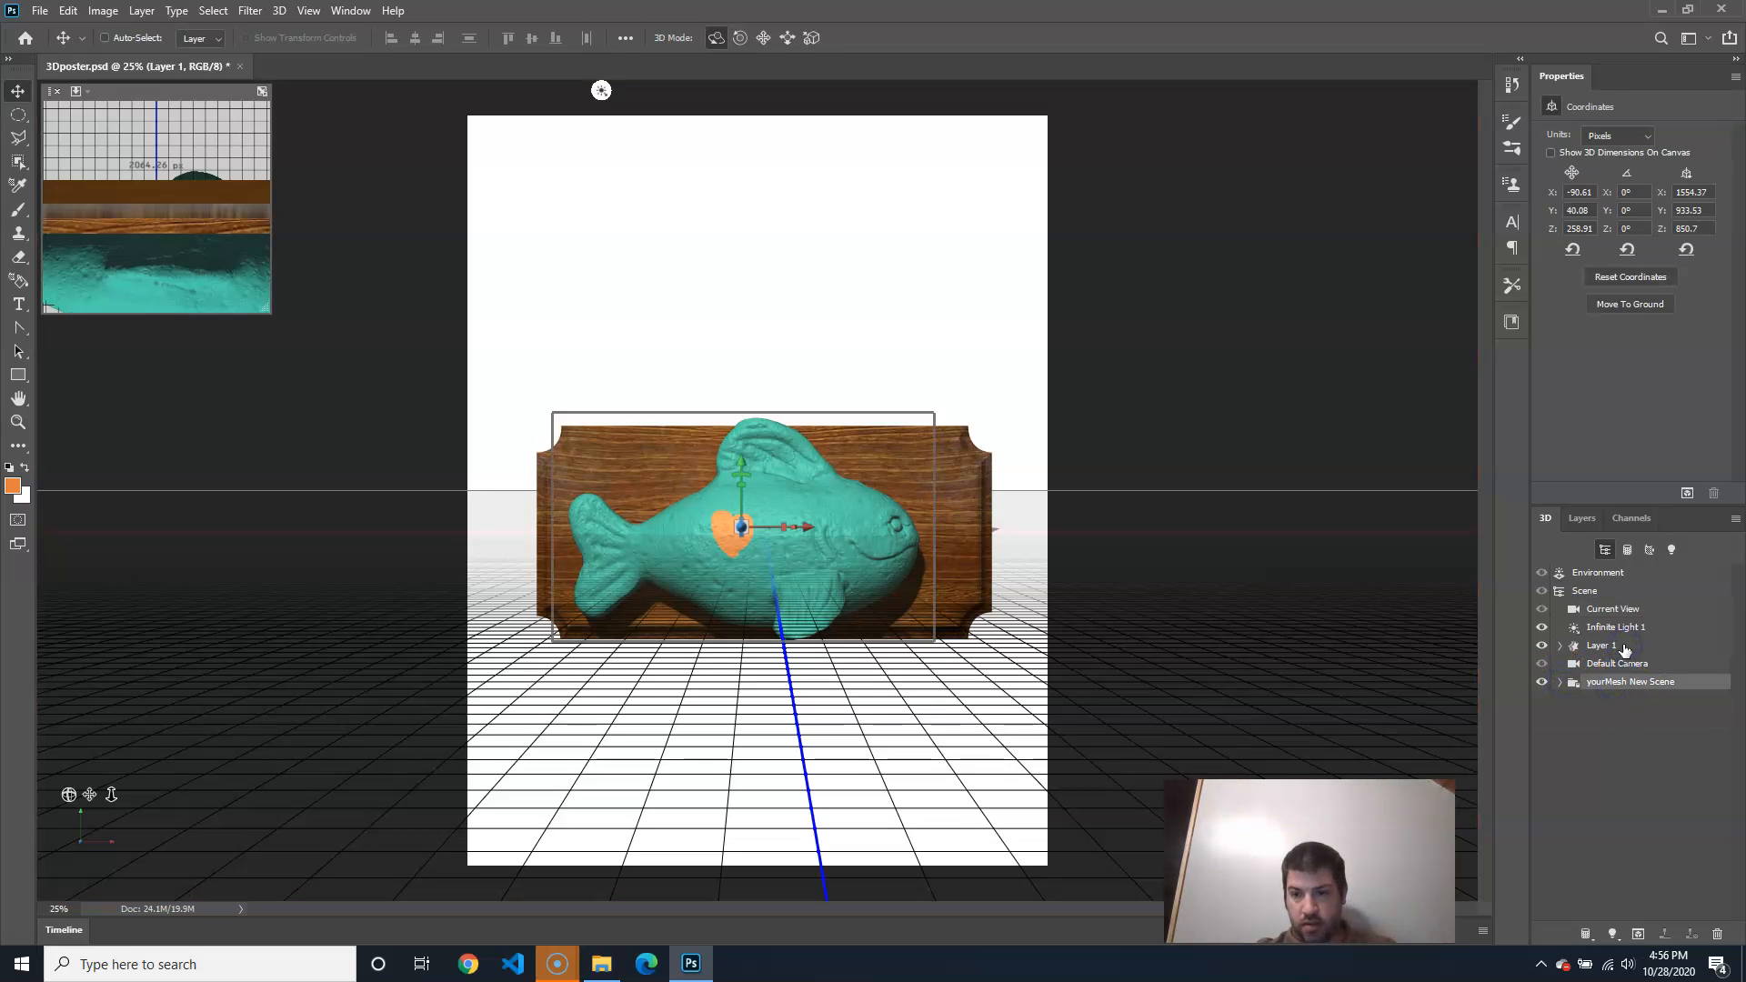
{"action": "left_click", "coordinate": [1600, 647]}
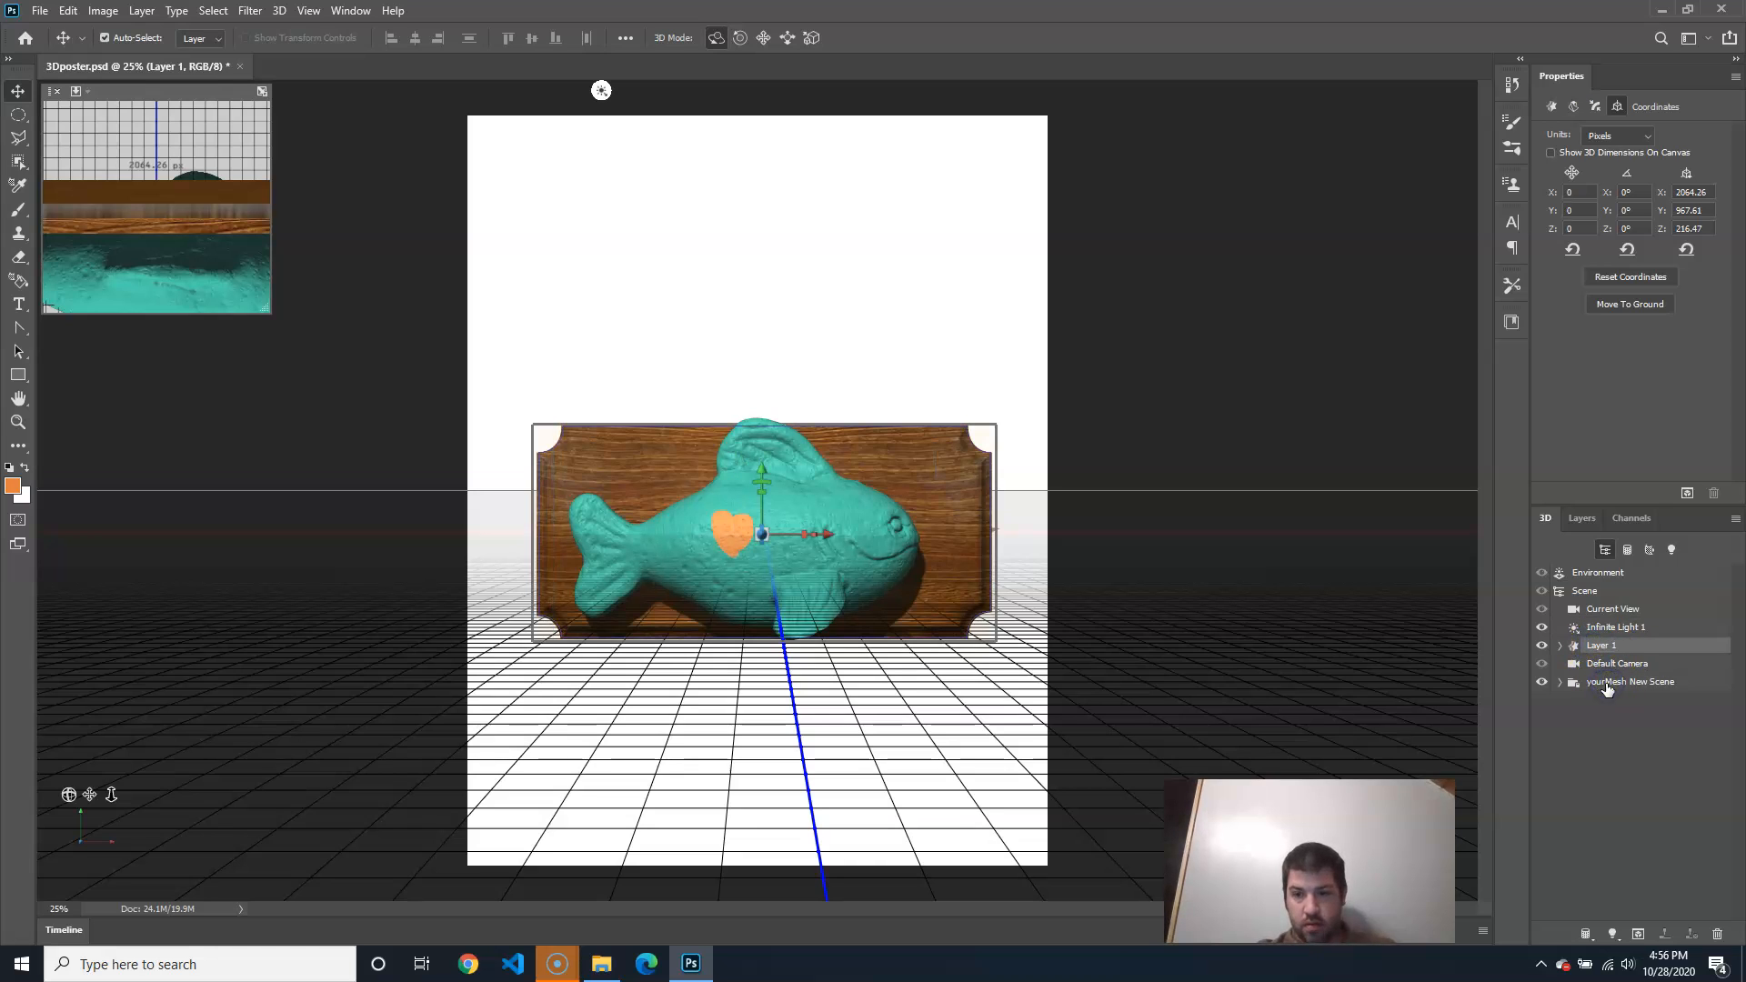
{"action": "left_click_drag", "start_coordinate": [762, 473], "coordinate": [762, 377]}
{"action": "left_click", "coordinate": [1618, 683]}
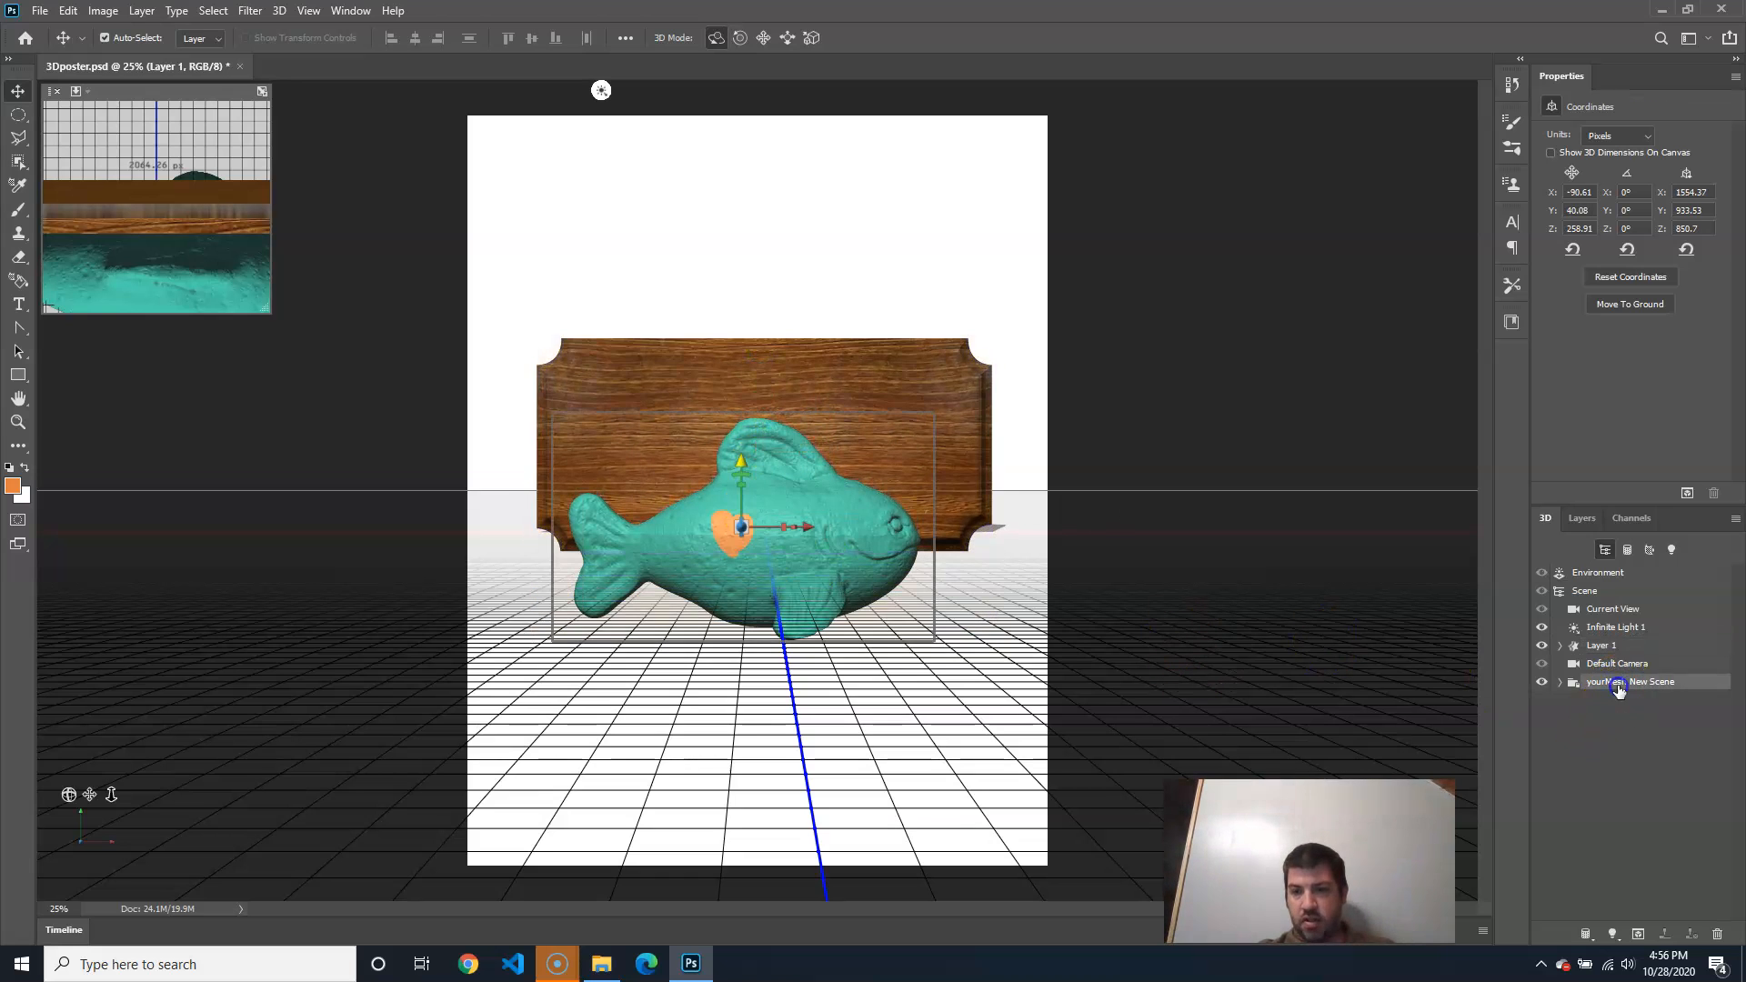
{"action": "left_click_drag", "start_coordinate": [742, 465], "coordinate": [748, 368]}
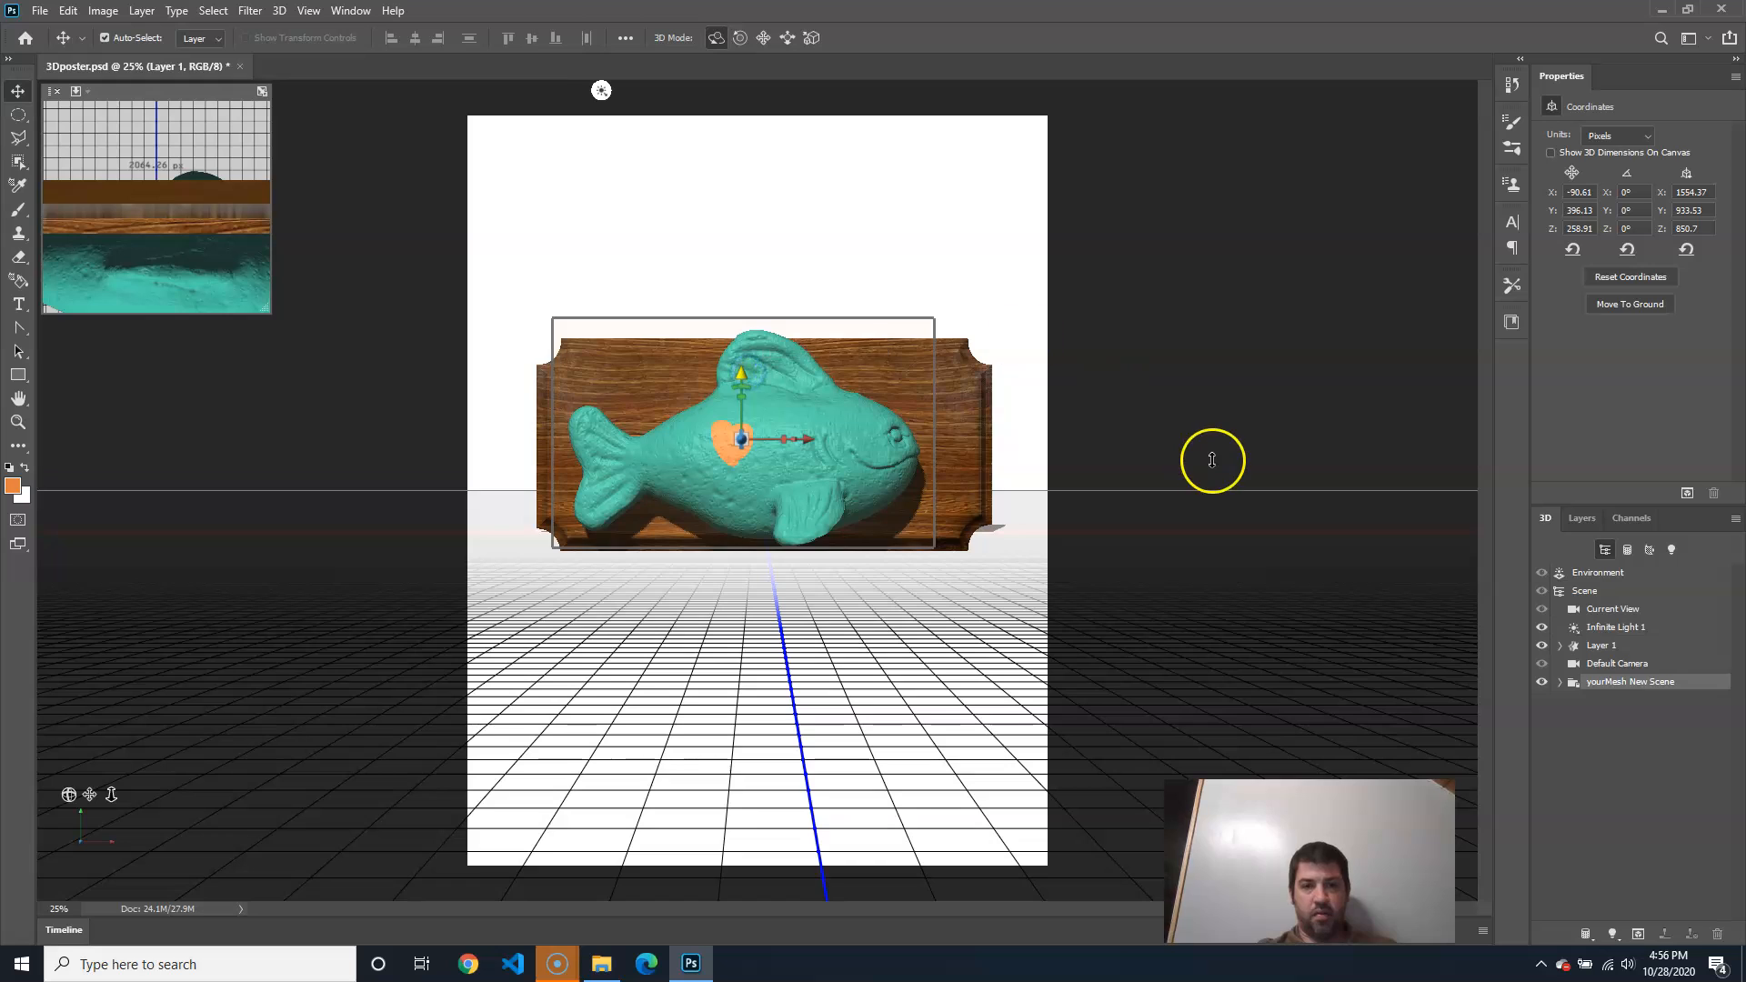
{"action": "left_click", "coordinate": [1211, 459]}
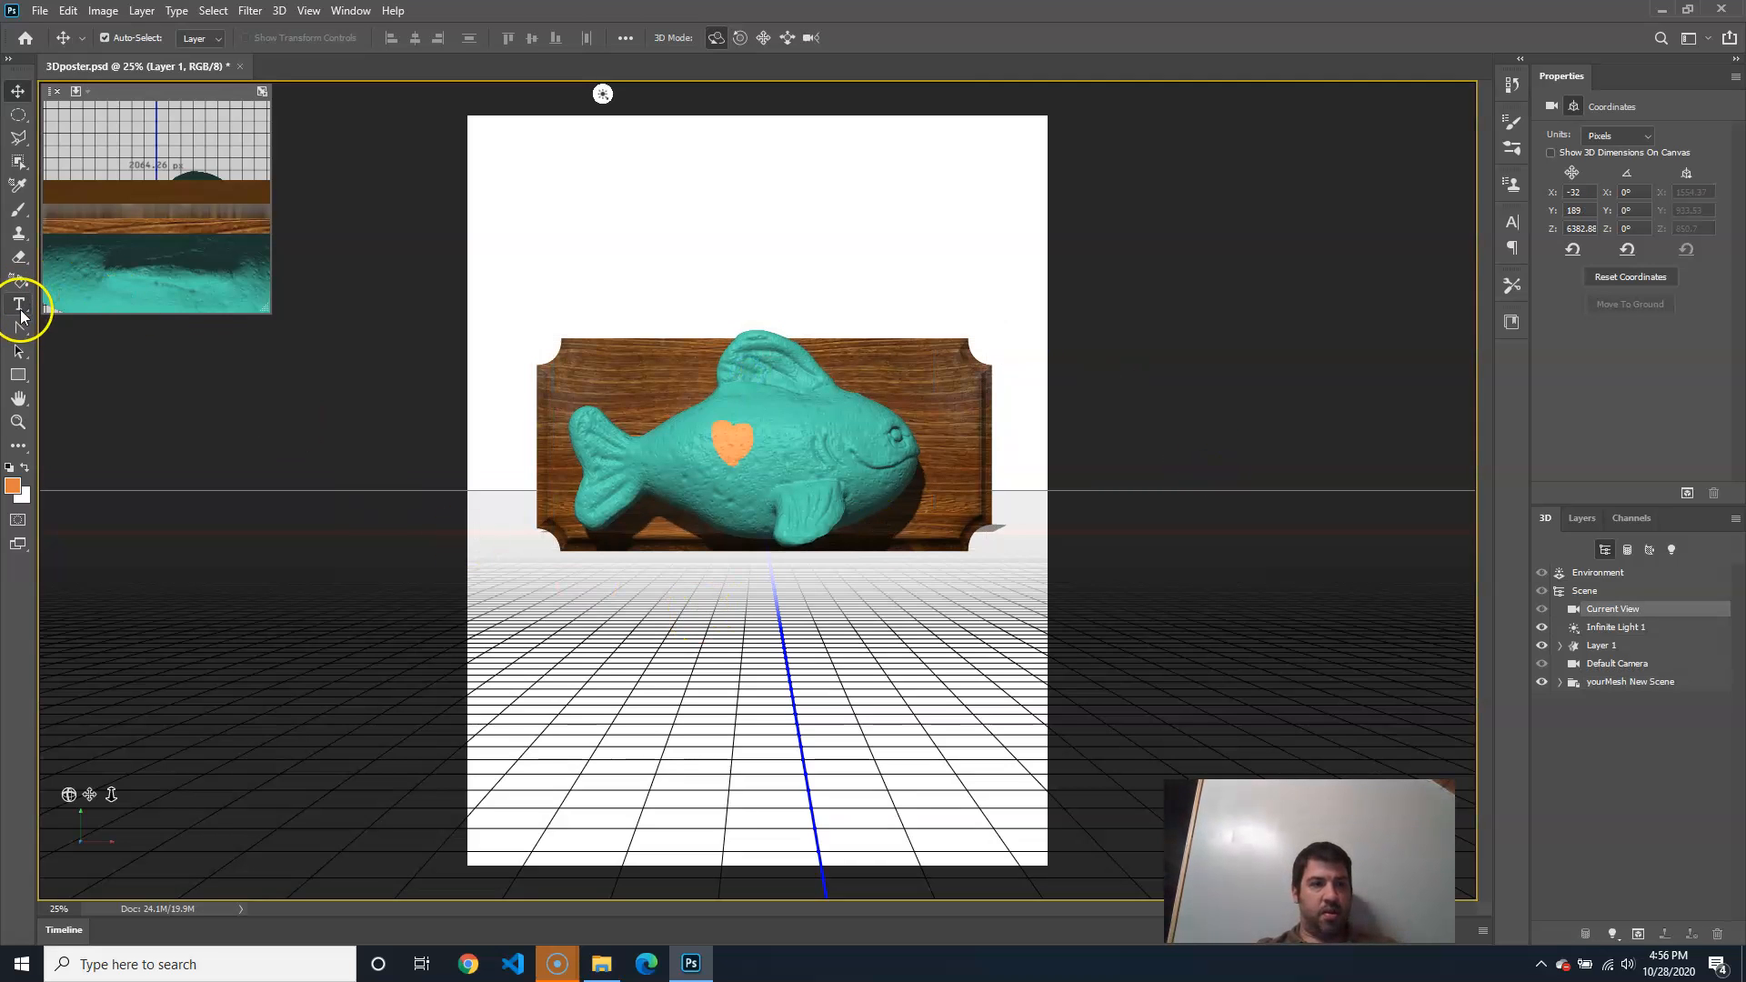
Add the horizontal text "Eat More Fish" in the white area above the plaque
{"action": "left_click", "coordinate": [21, 311]}
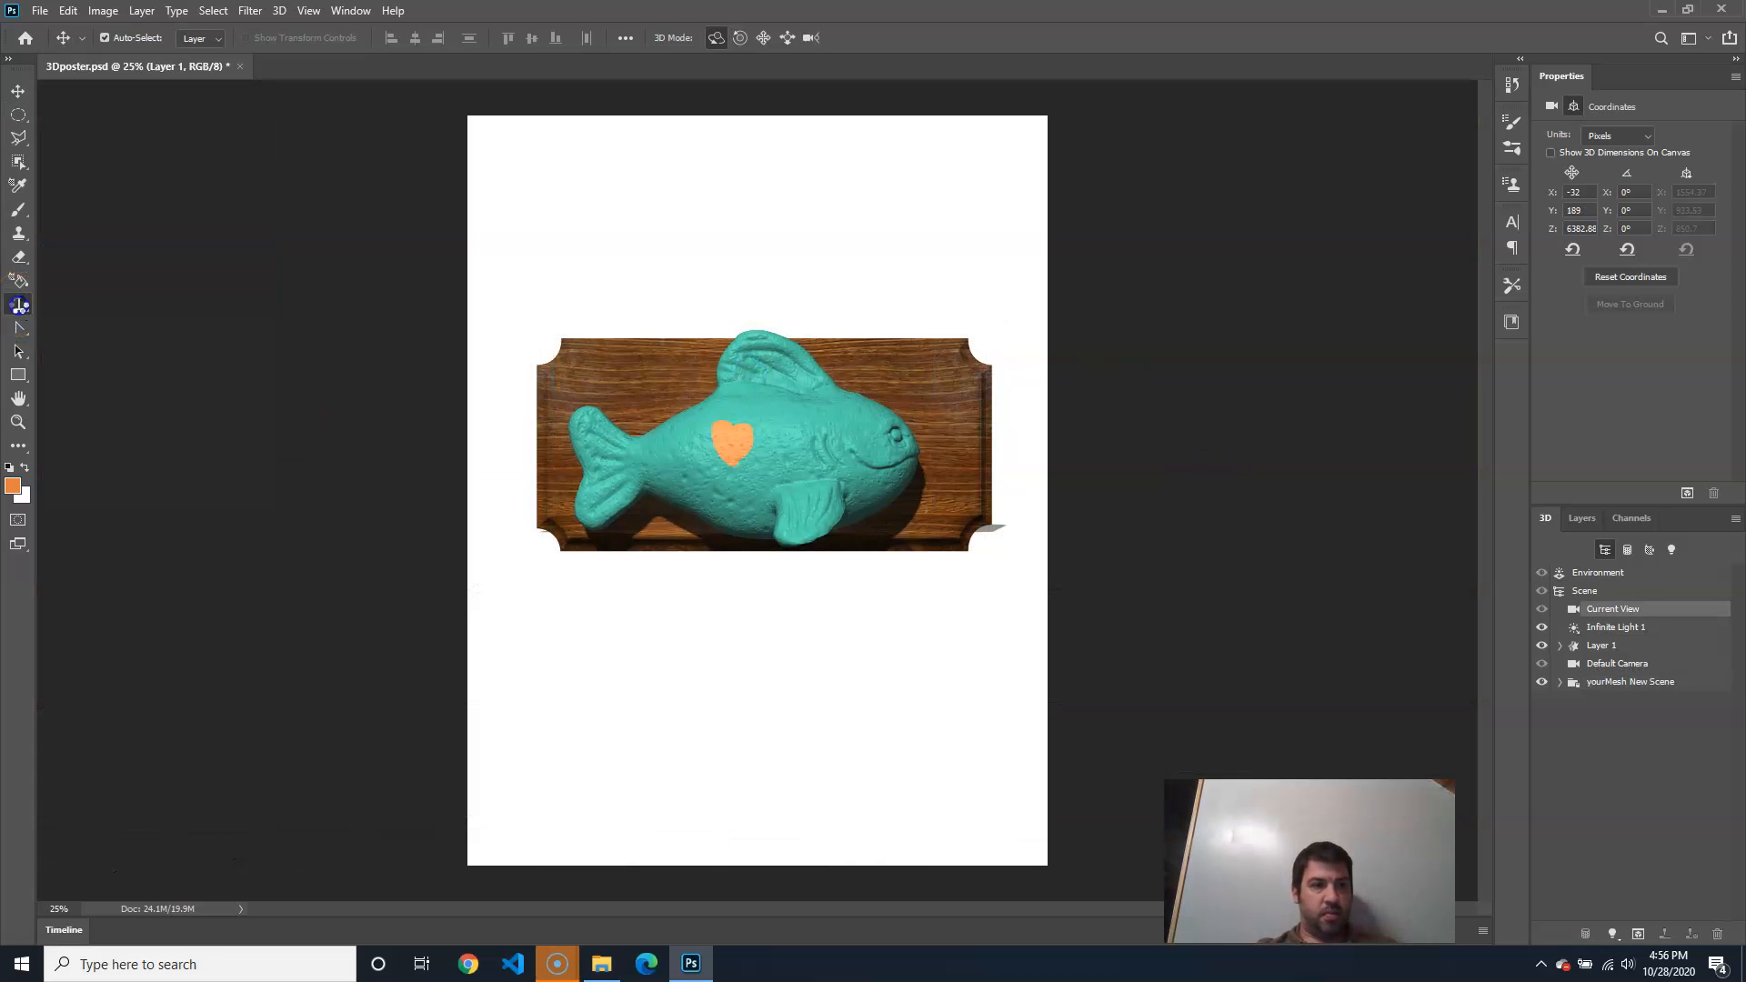
{"action": "left_click", "coordinate": [21, 311]}
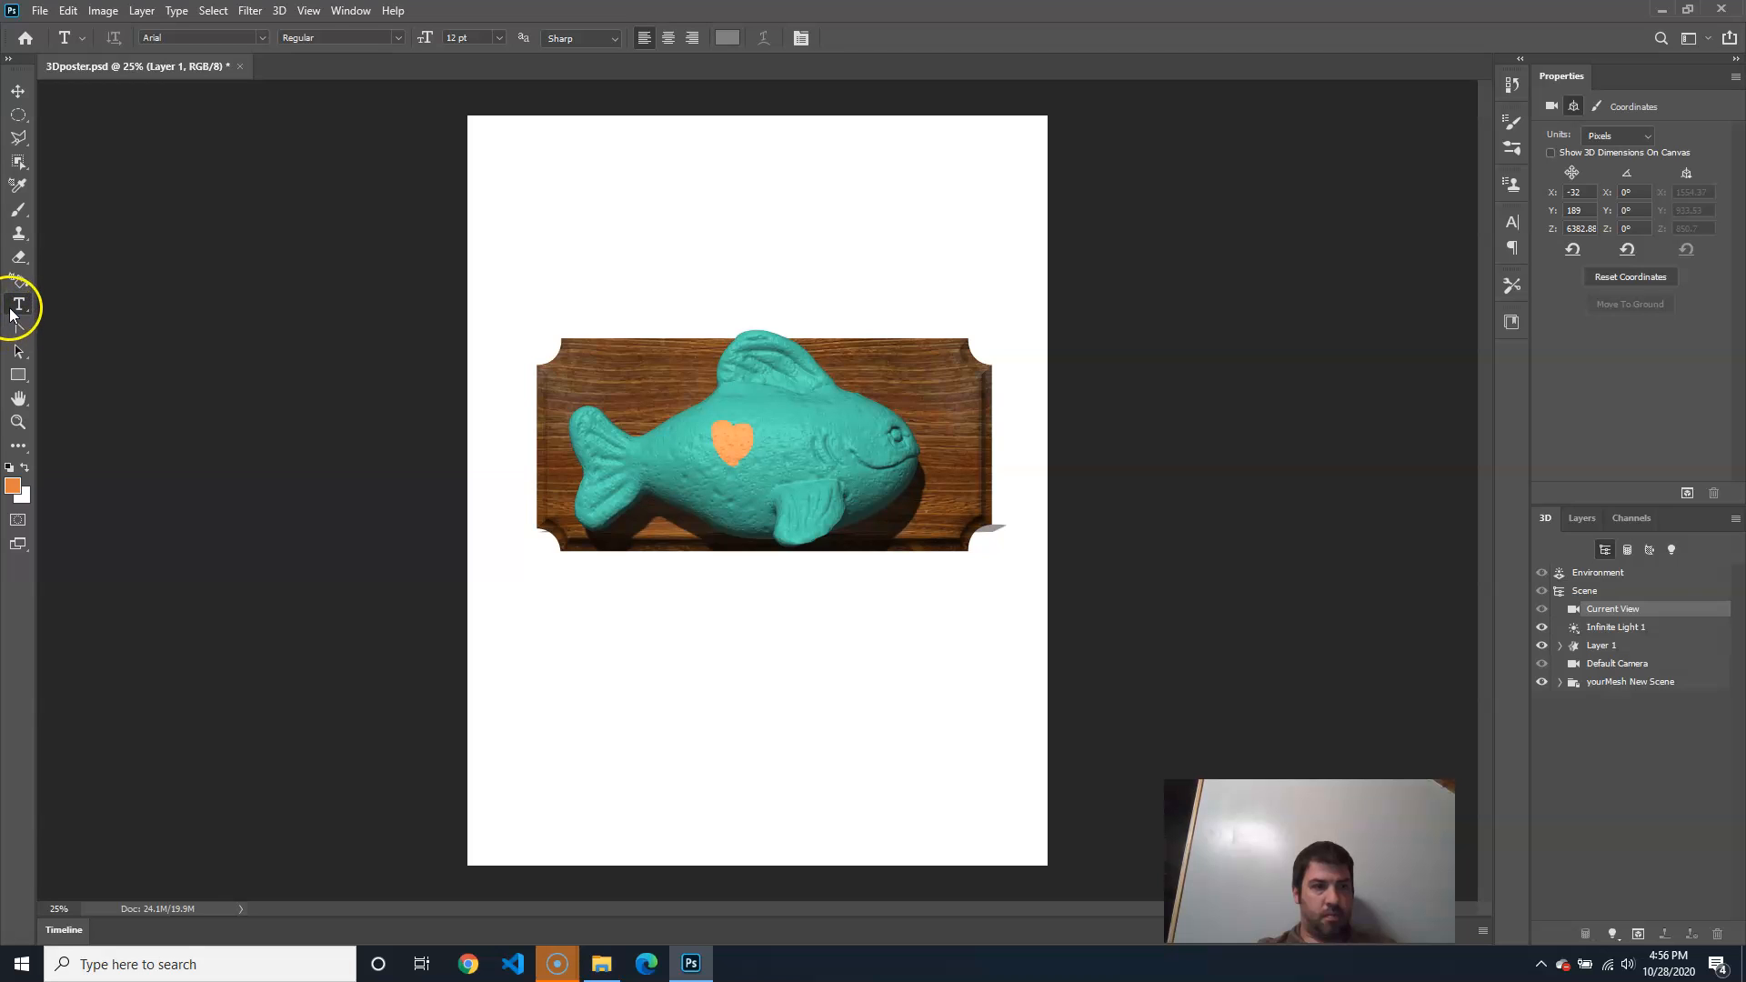
{"action": "left_click", "coordinate": [14, 311]}
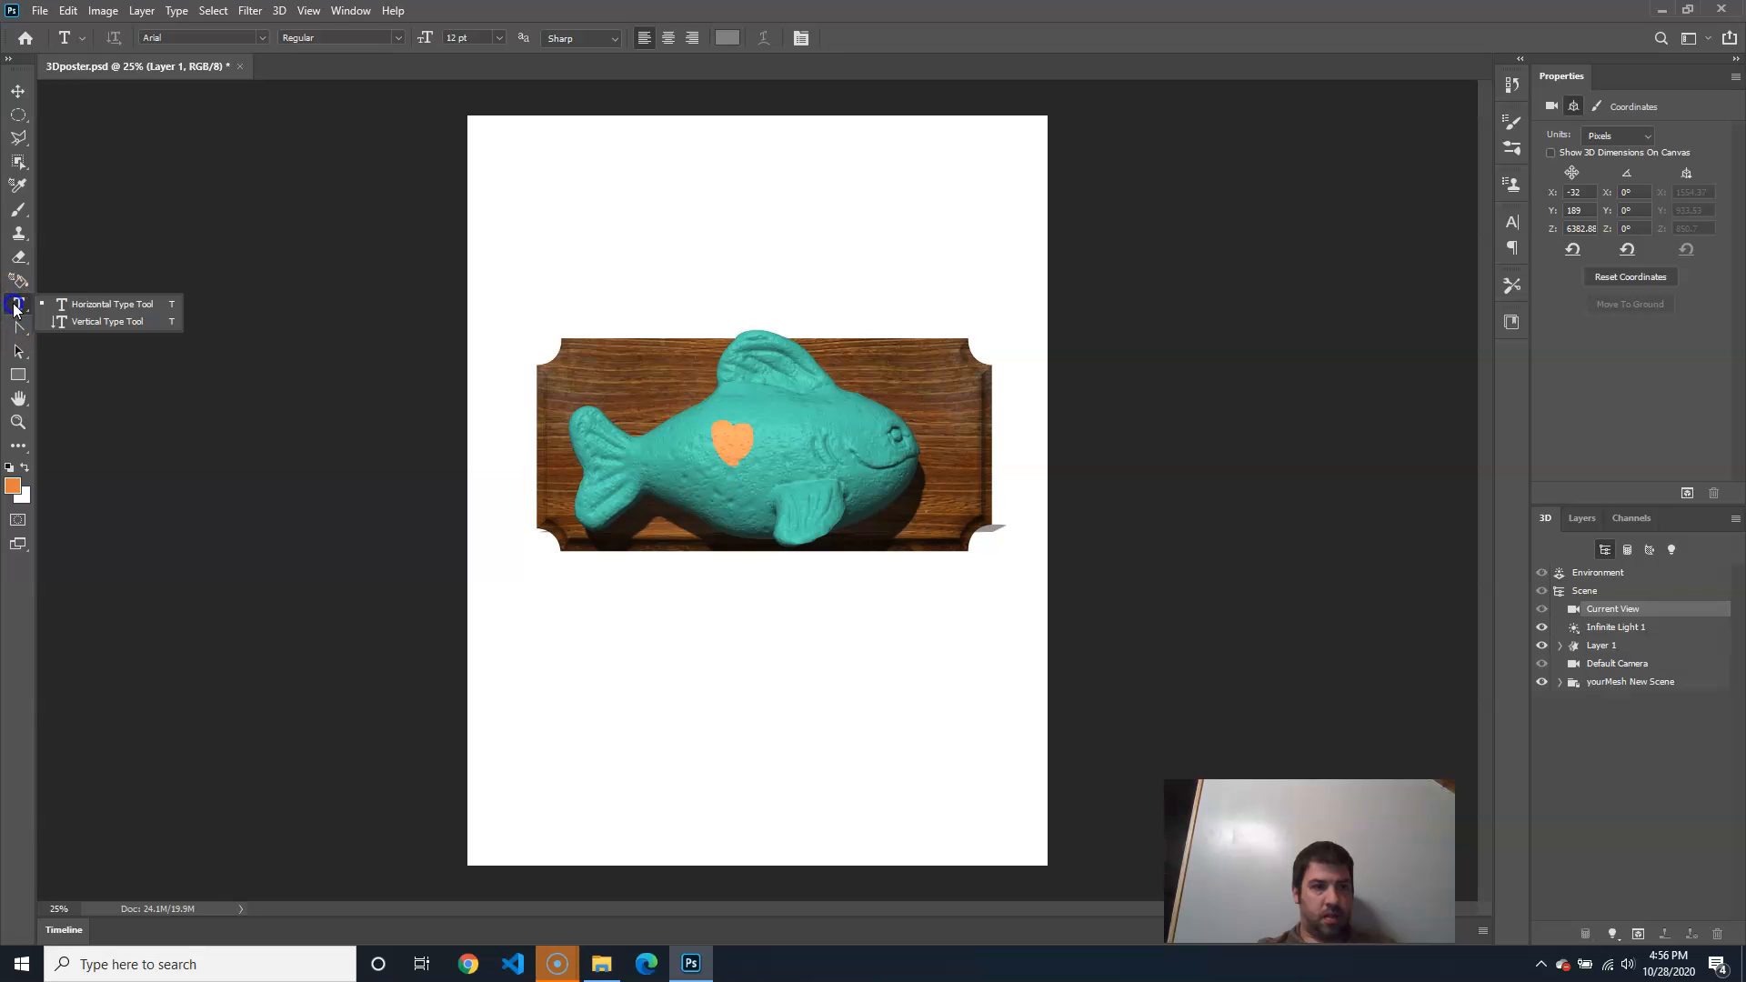
{"action": "left_click", "coordinate": [586, 262]}
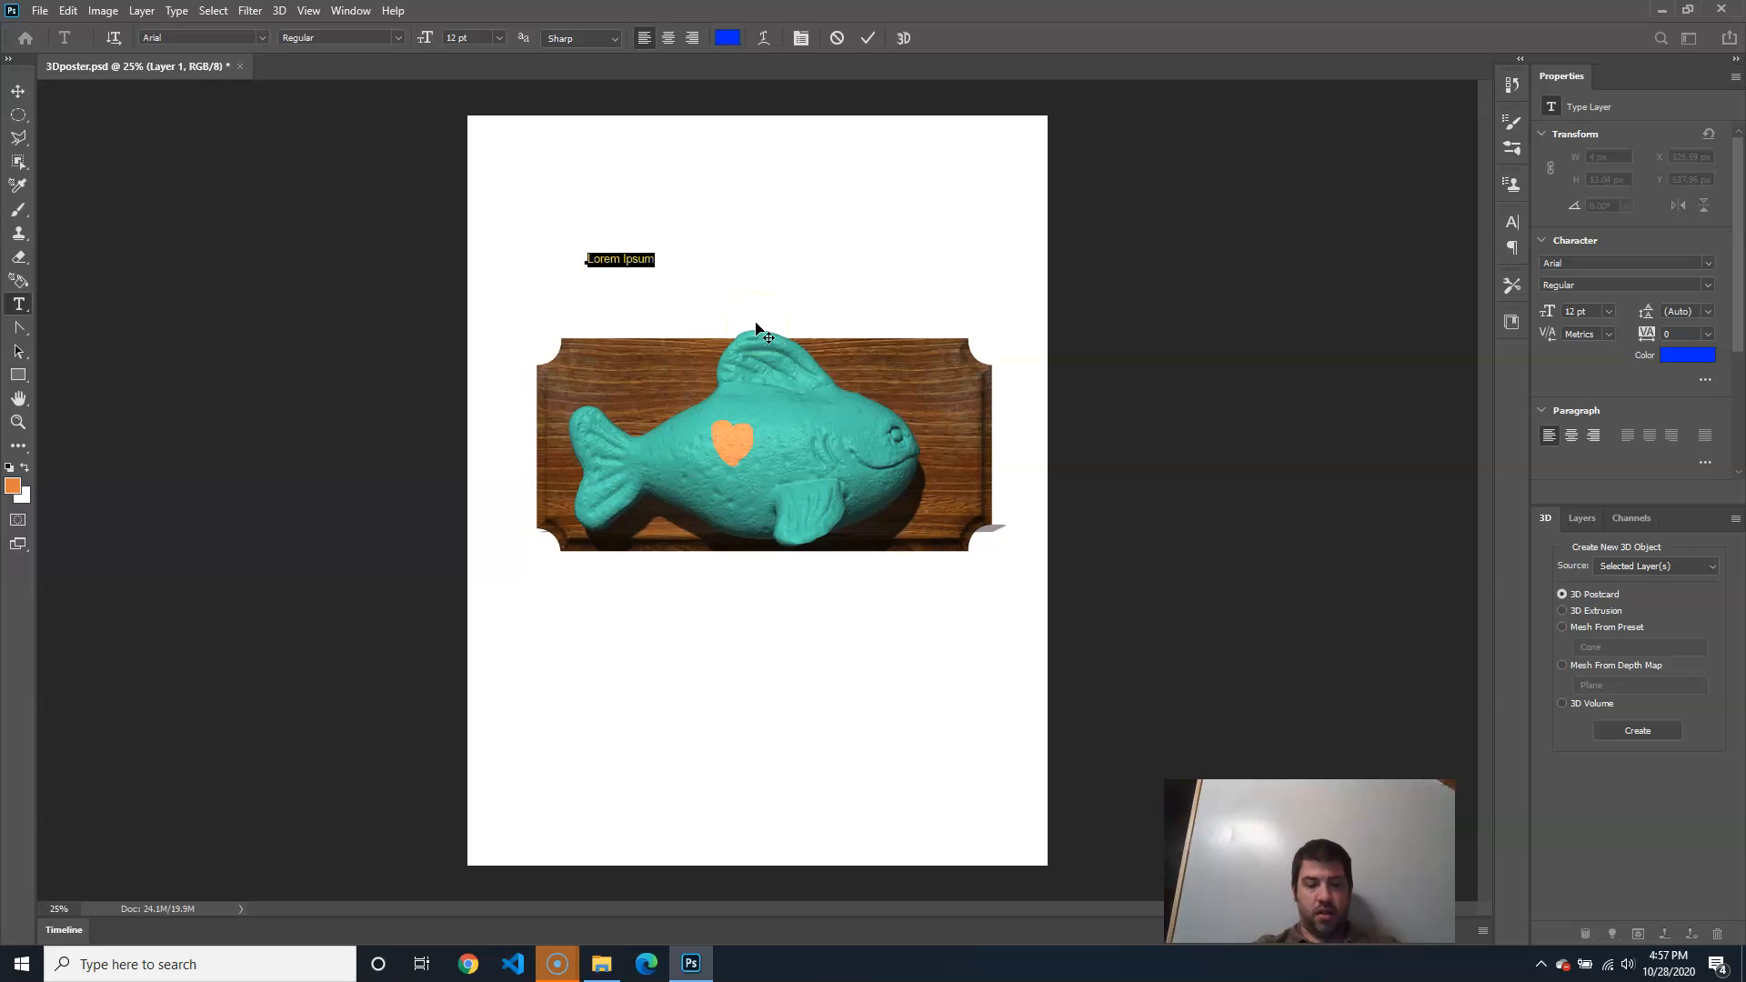
{"action": "type", "text": "Eat"}
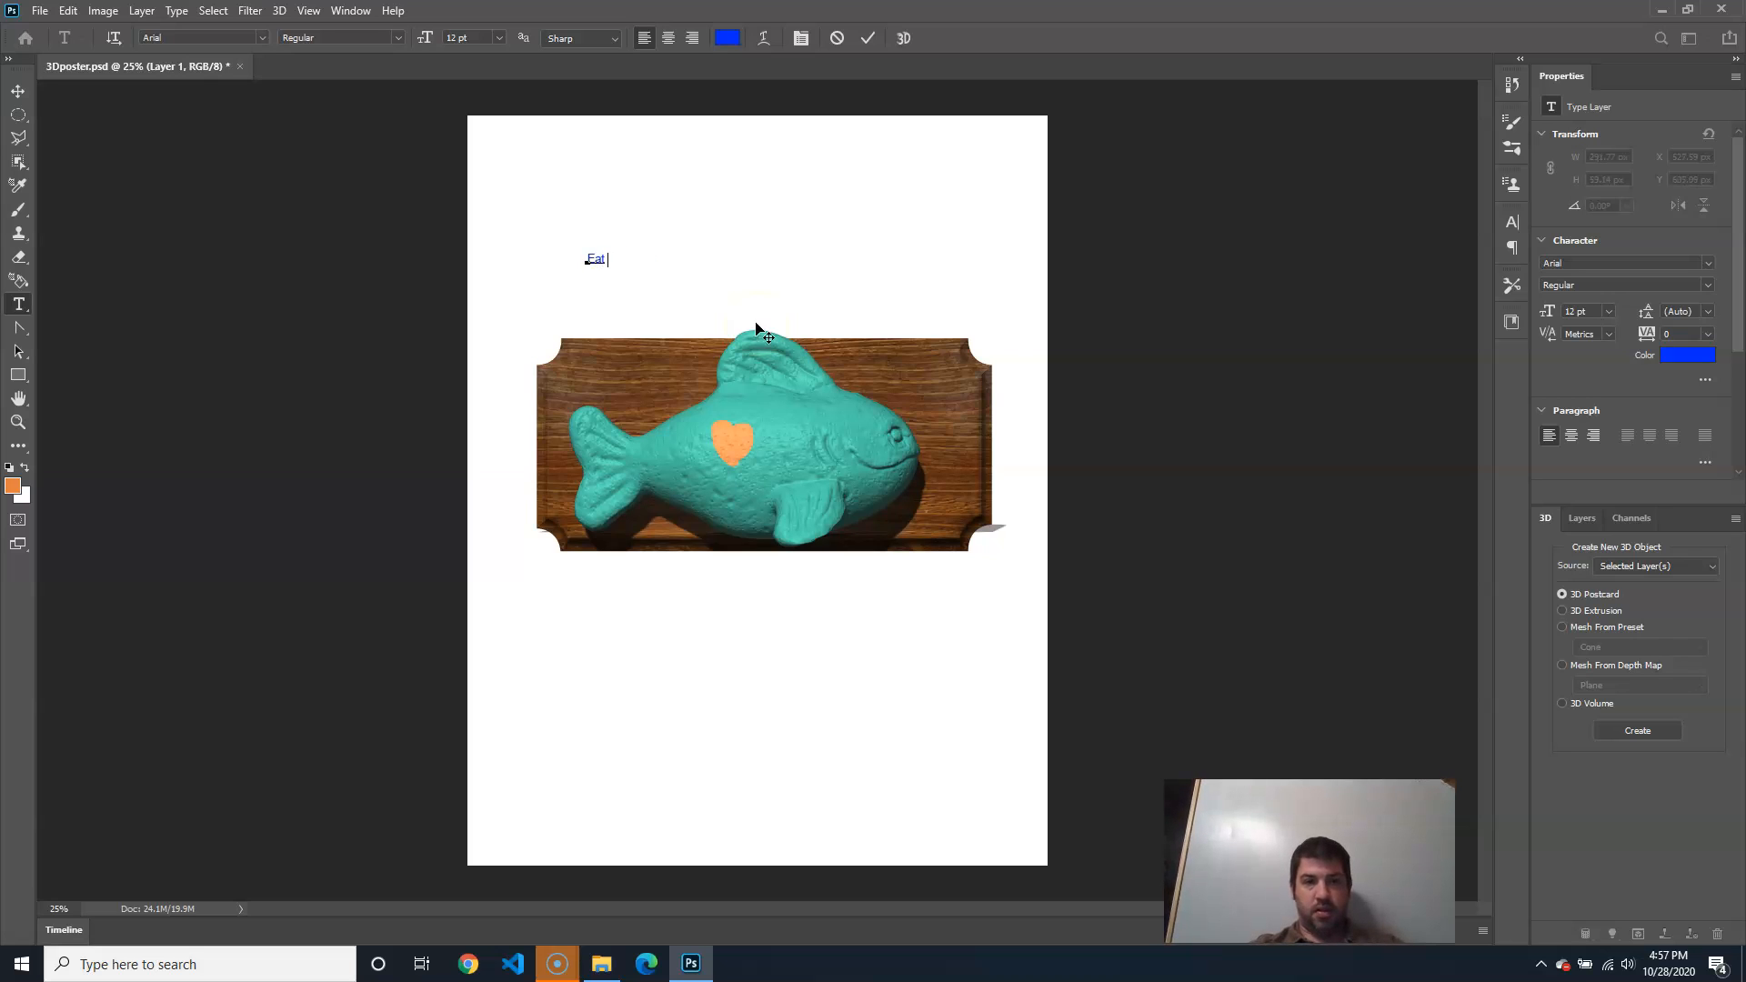
{"action": "type", "text": " More Fish"}
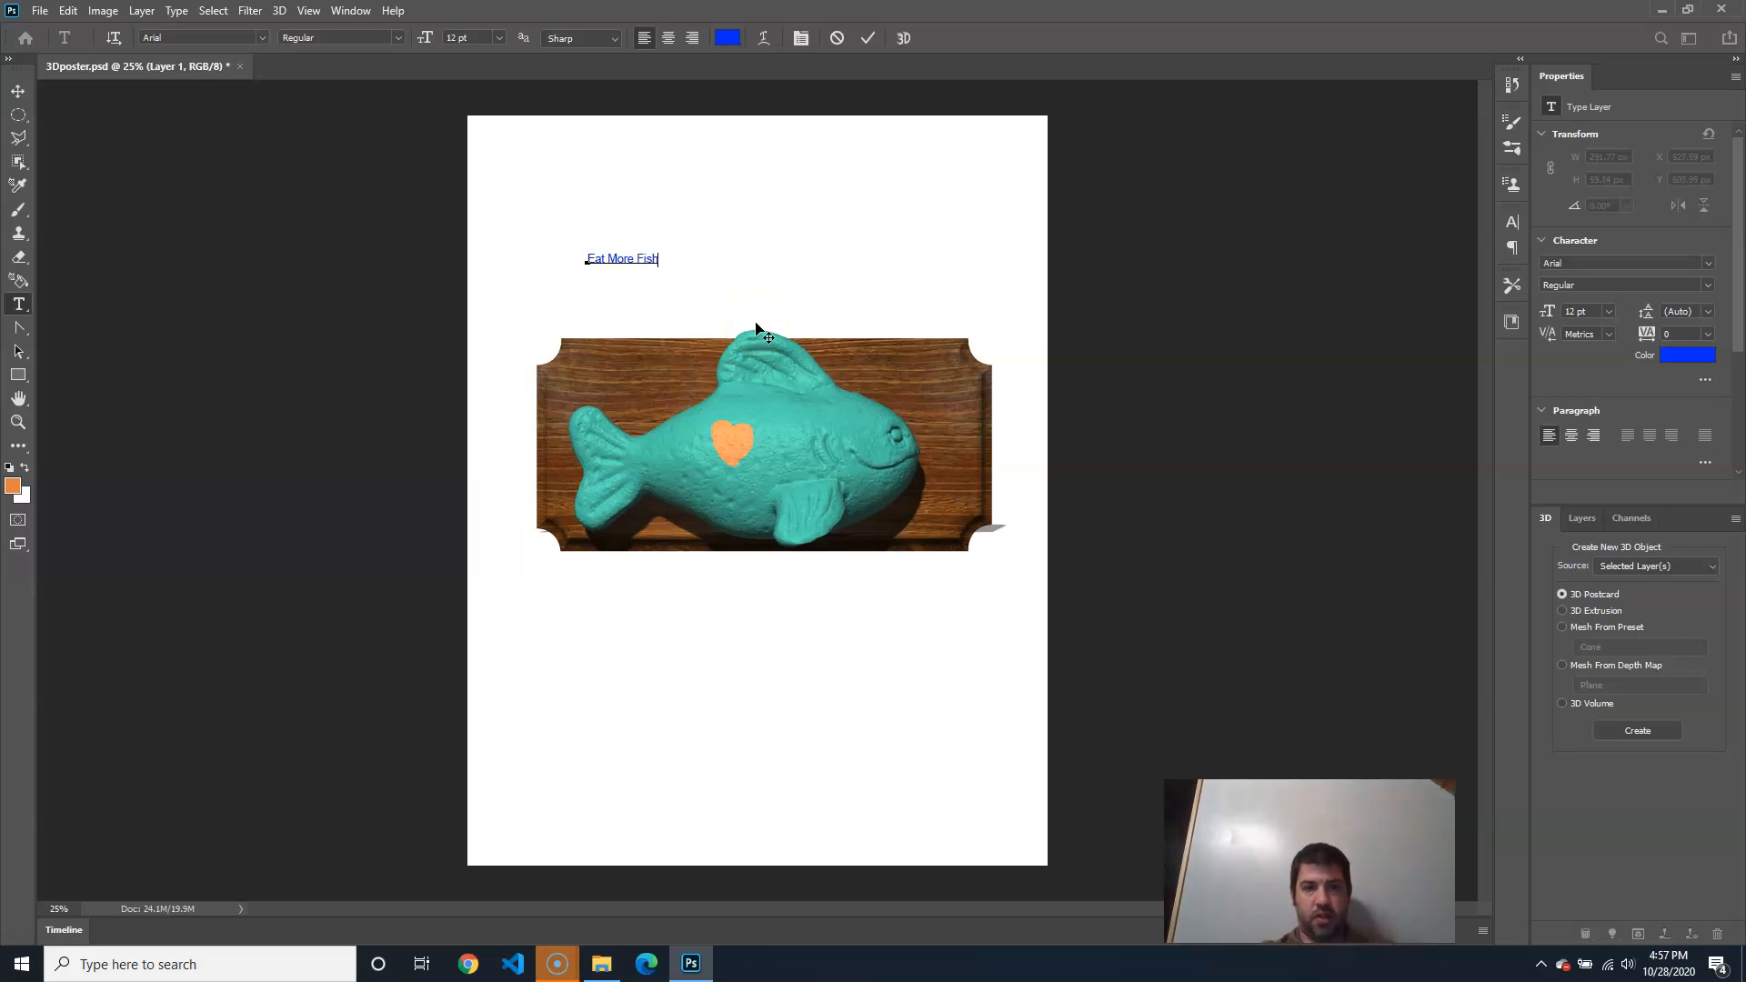
Recolor the whole "Eat More Fish" text to golden yellow f0b80e and commit the text edit
{"action": "key", "text": "ctrl+a"}
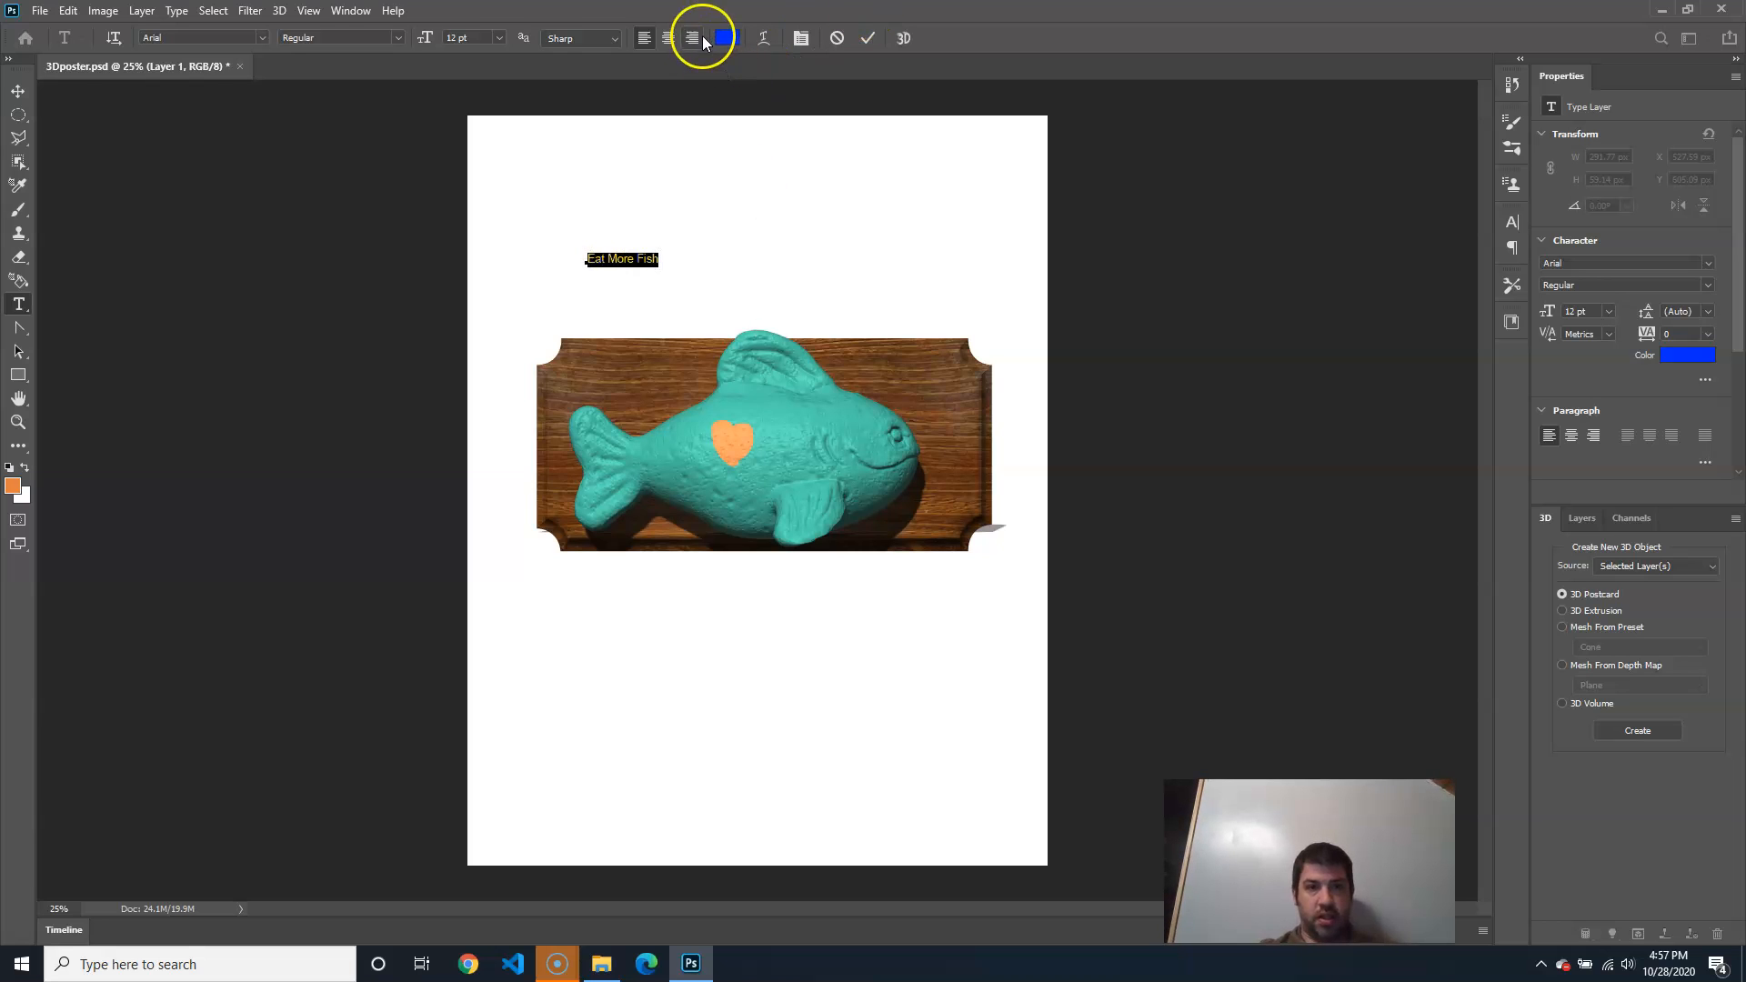
{"action": "left_click", "coordinate": [726, 37]}
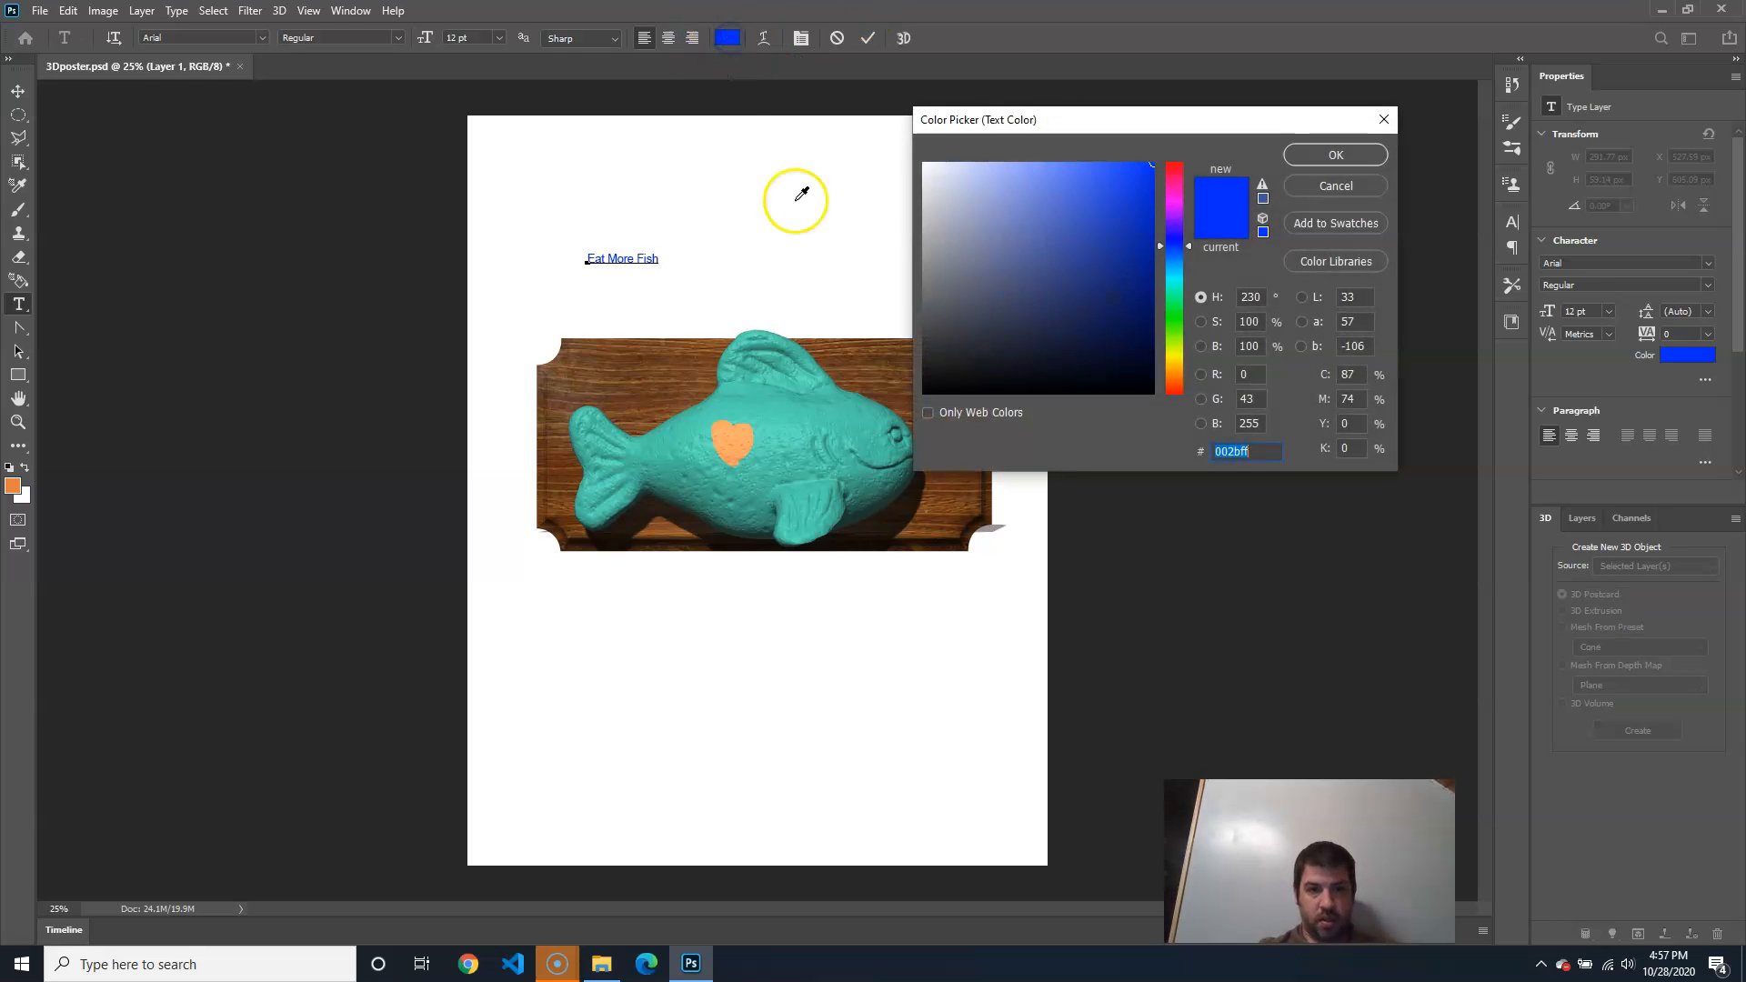
{"action": "left_click", "coordinate": [1175, 364]}
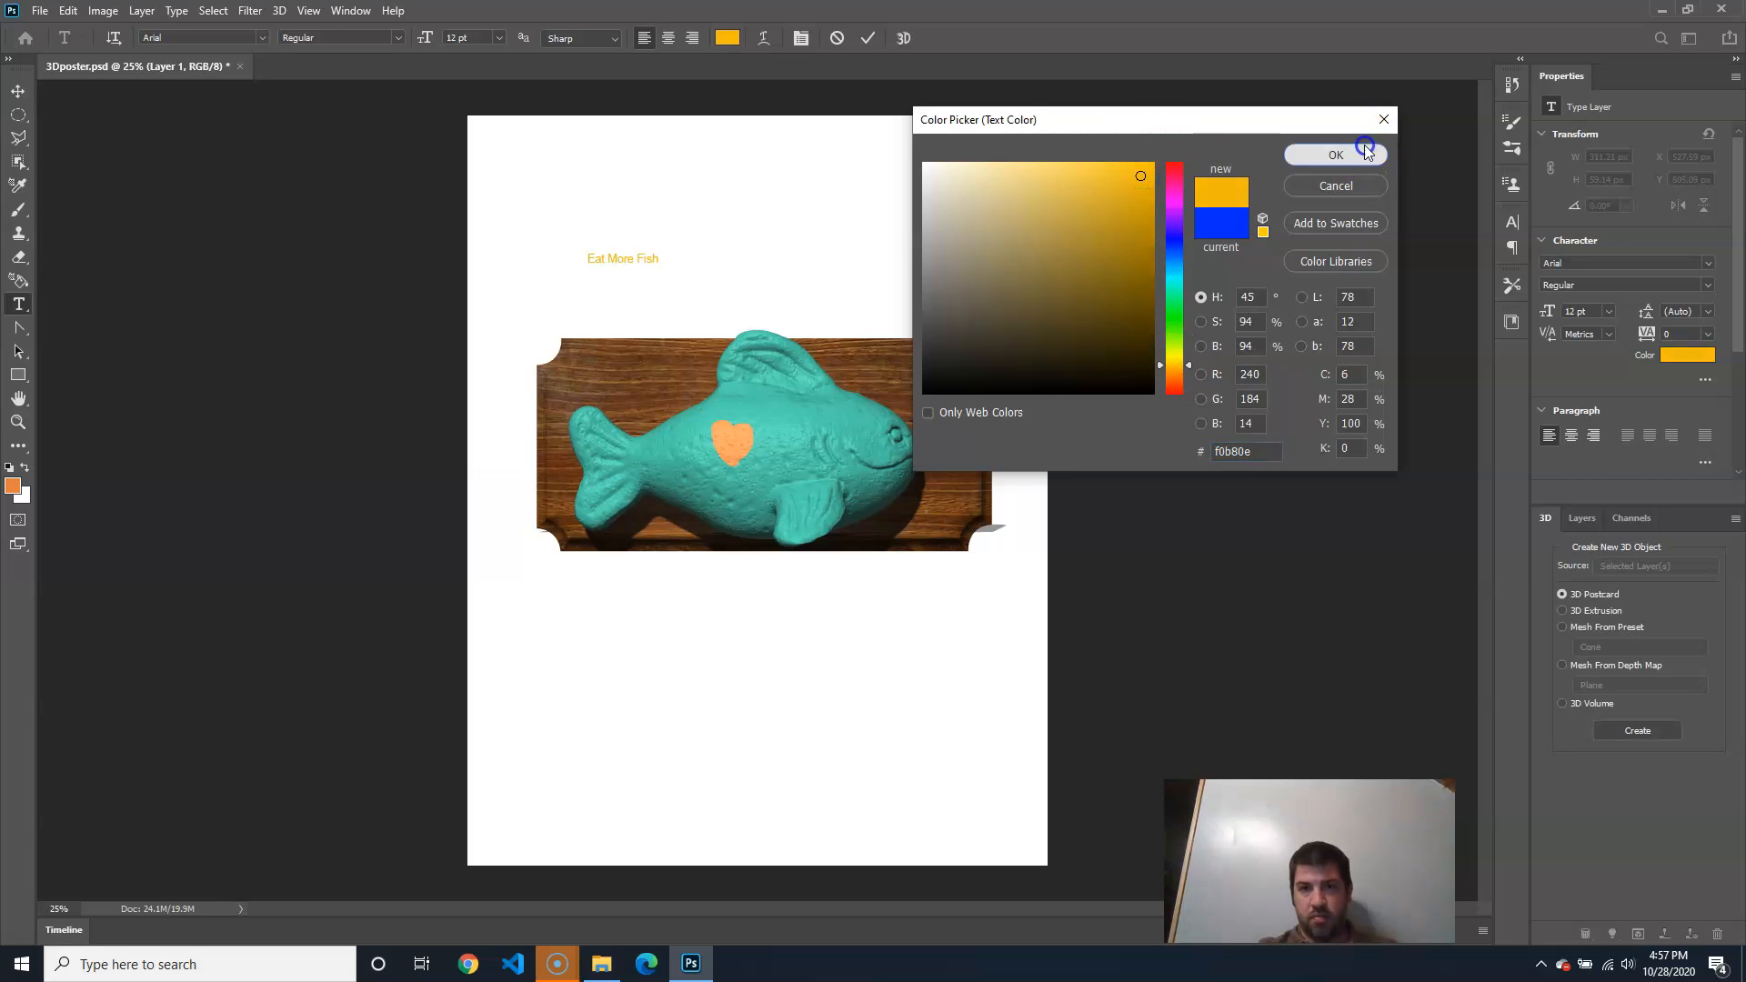
{"action": "left_click", "coordinate": [1335, 154]}
{"action": "left_click", "coordinate": [801, 105]}
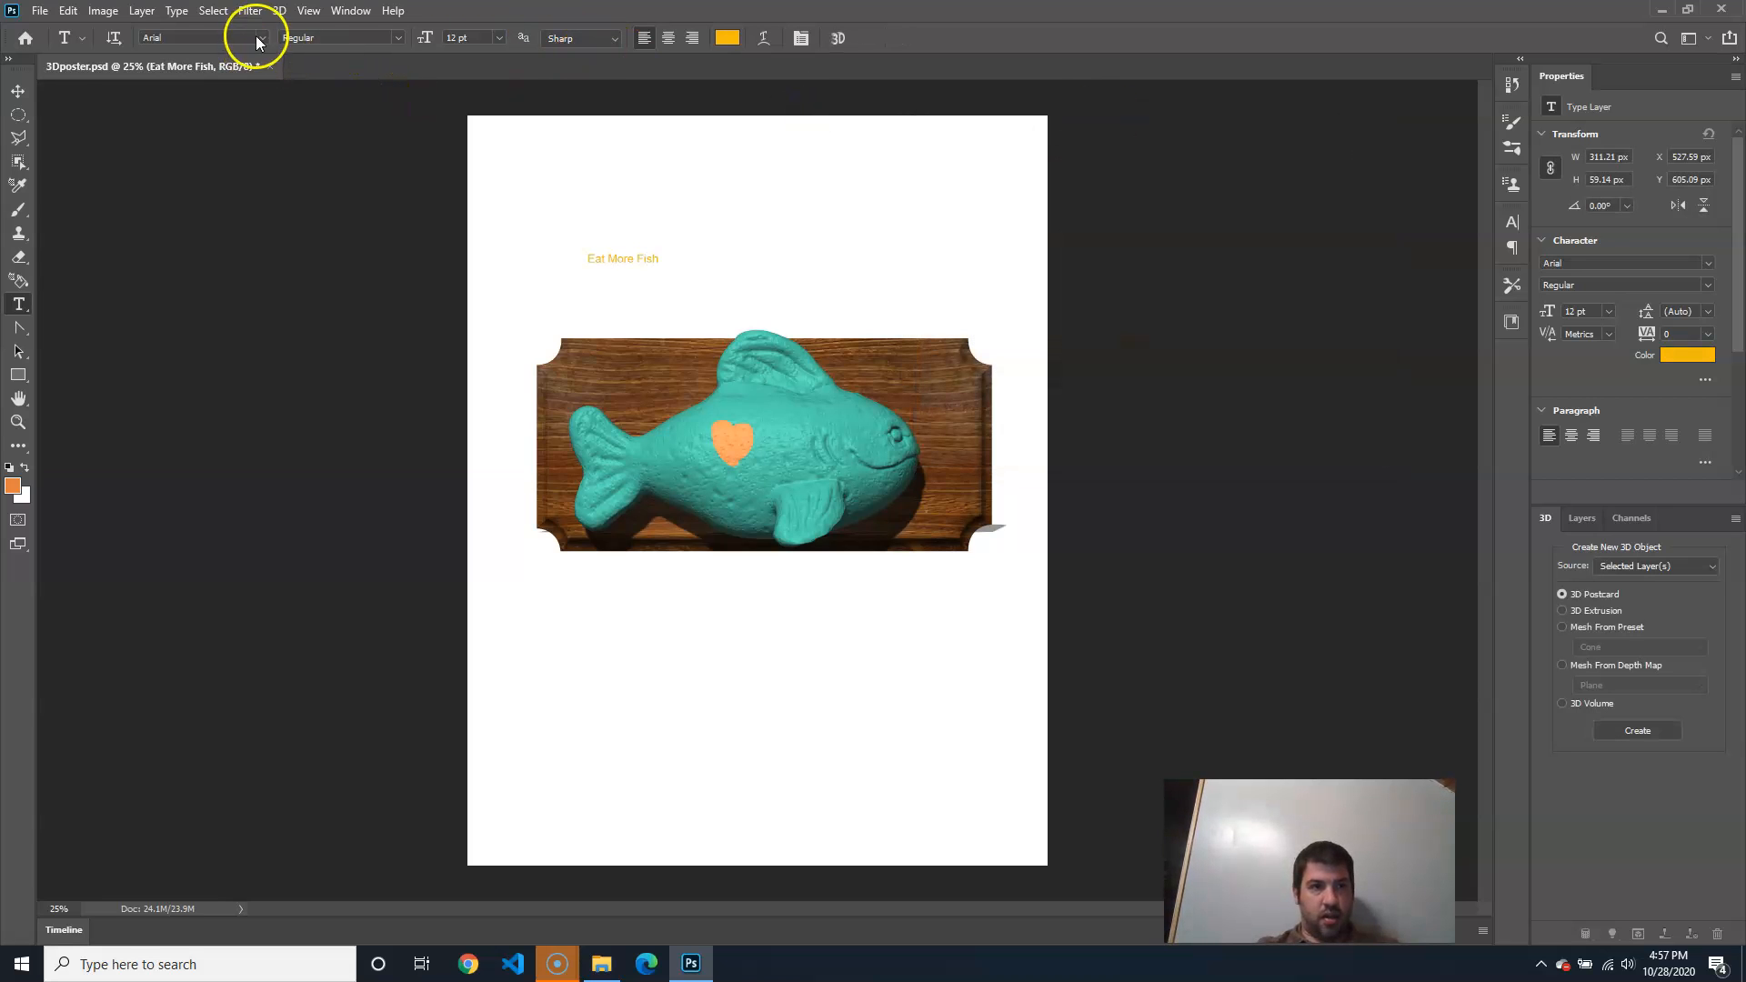
Set the "Eat More Fish" text to 48 pt and its font style to Arial Bold
{"action": "left_click", "coordinate": [499, 37]}
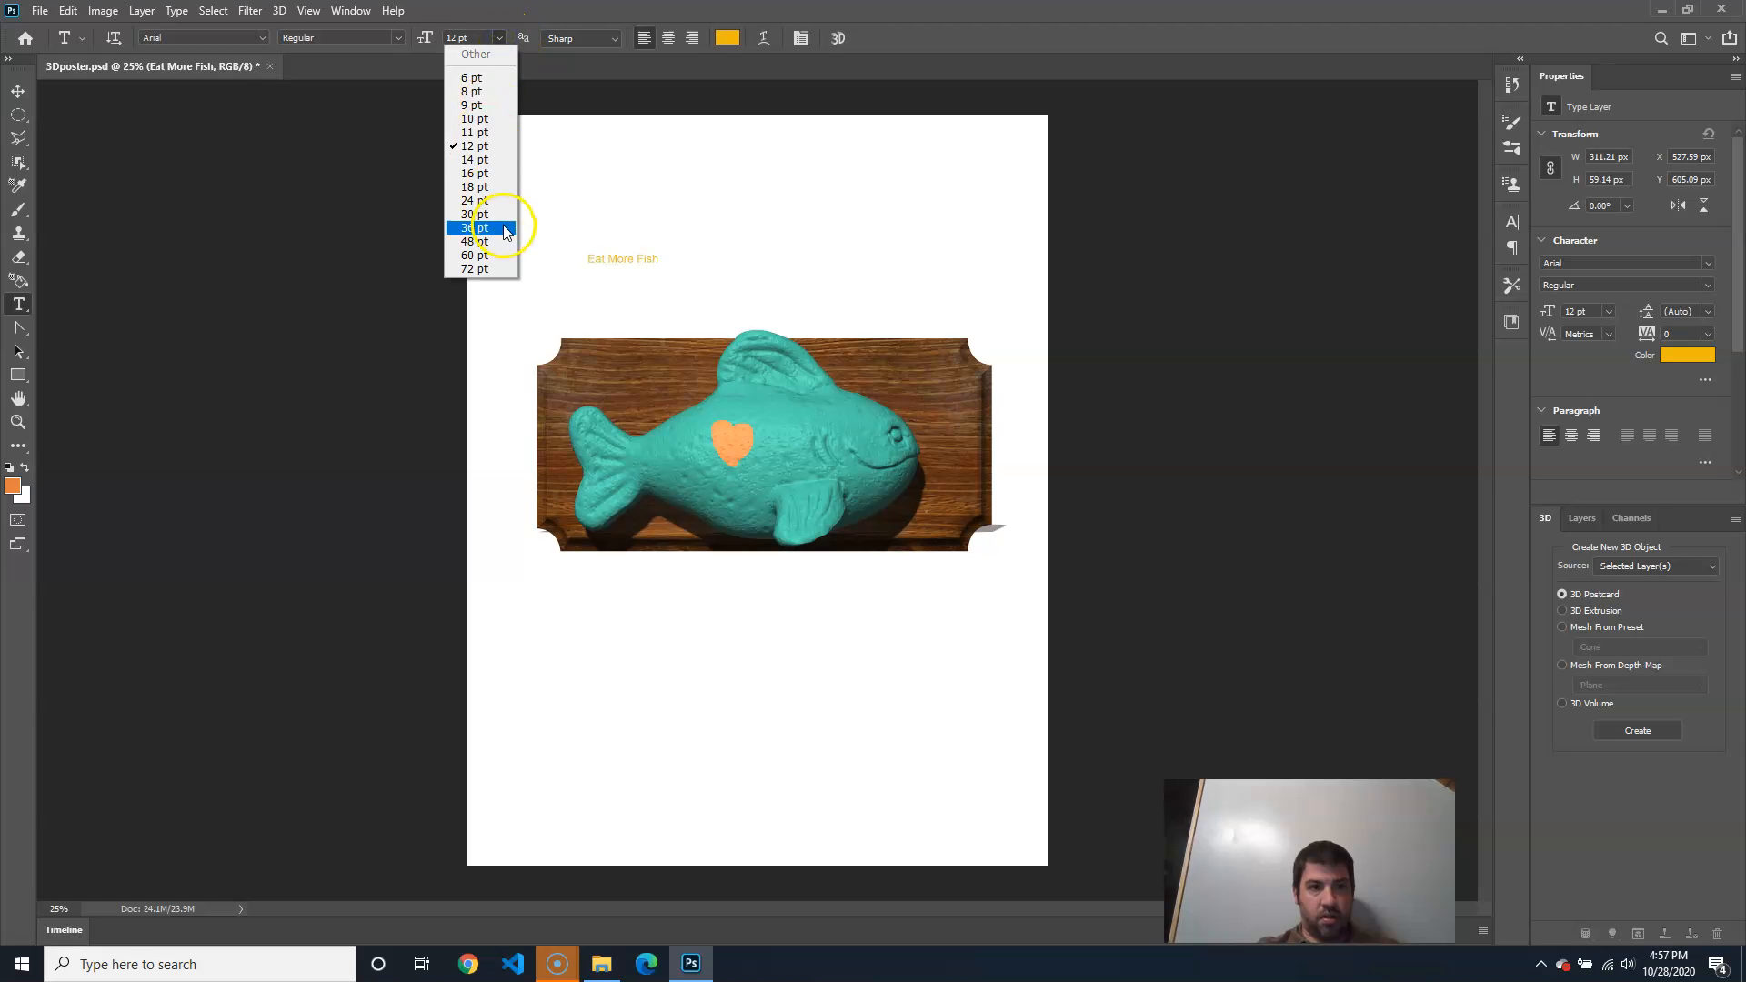
{"action": "left_click", "coordinate": [503, 225]}
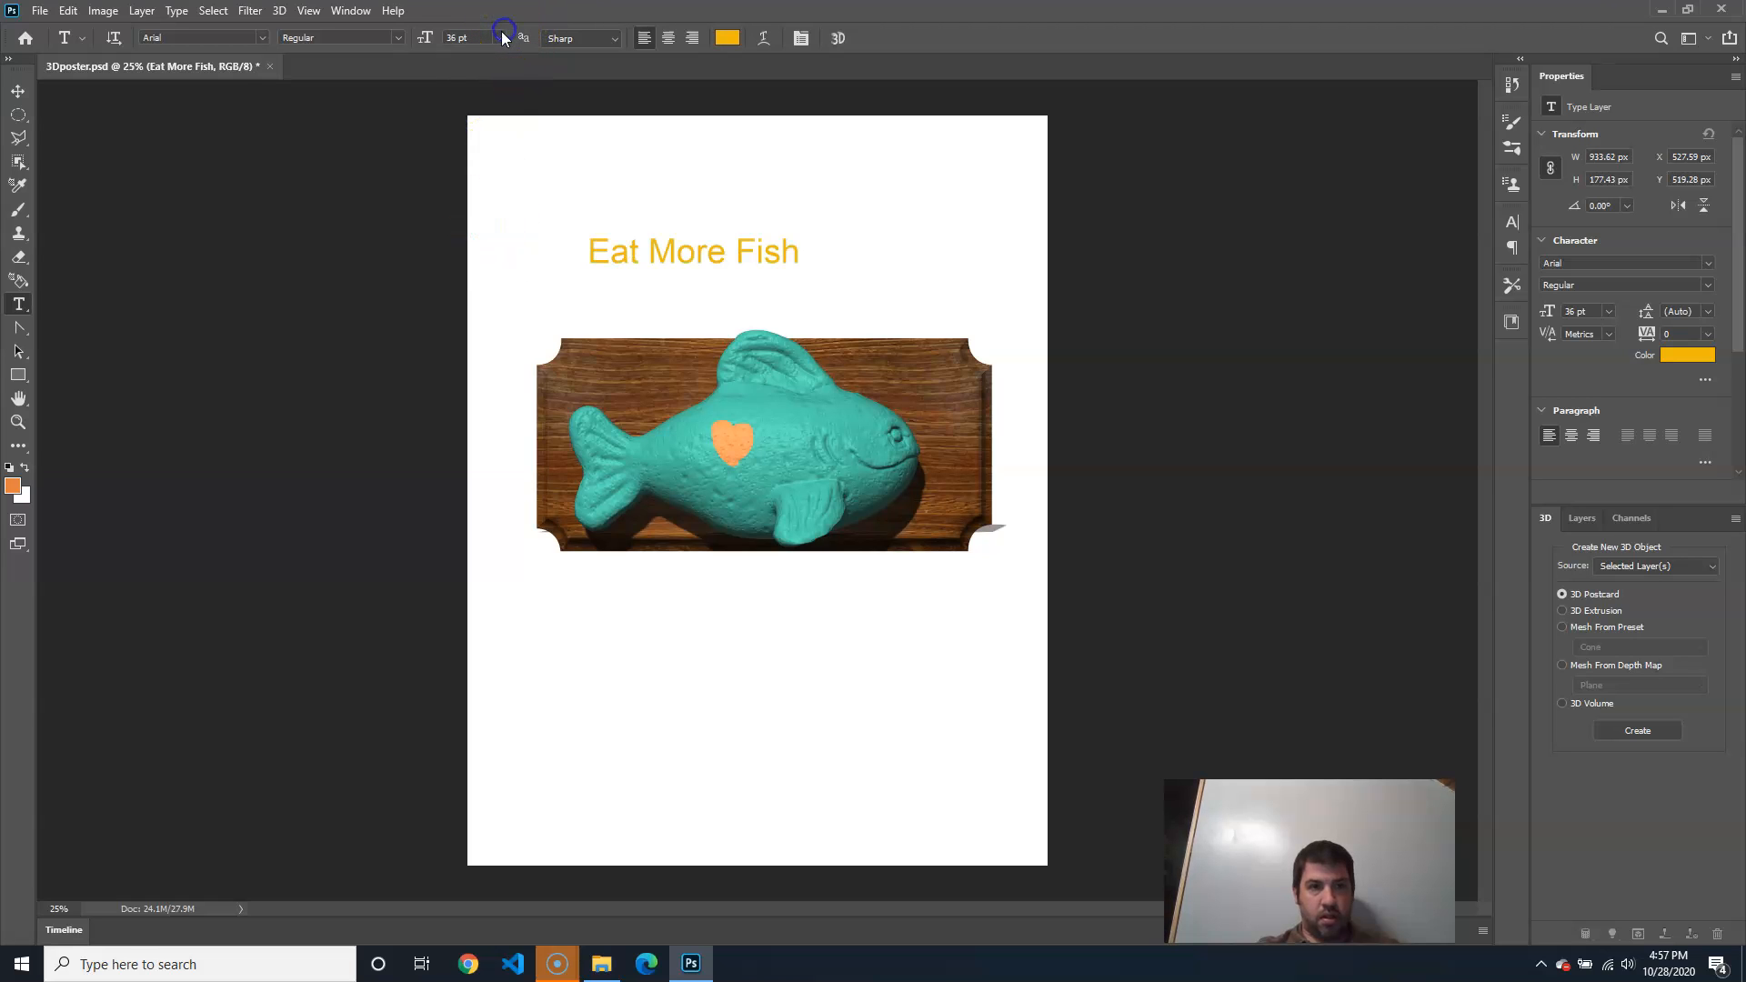
{"action": "left_click", "coordinate": [499, 37]}
{"action": "left_click", "coordinate": [475, 241]}
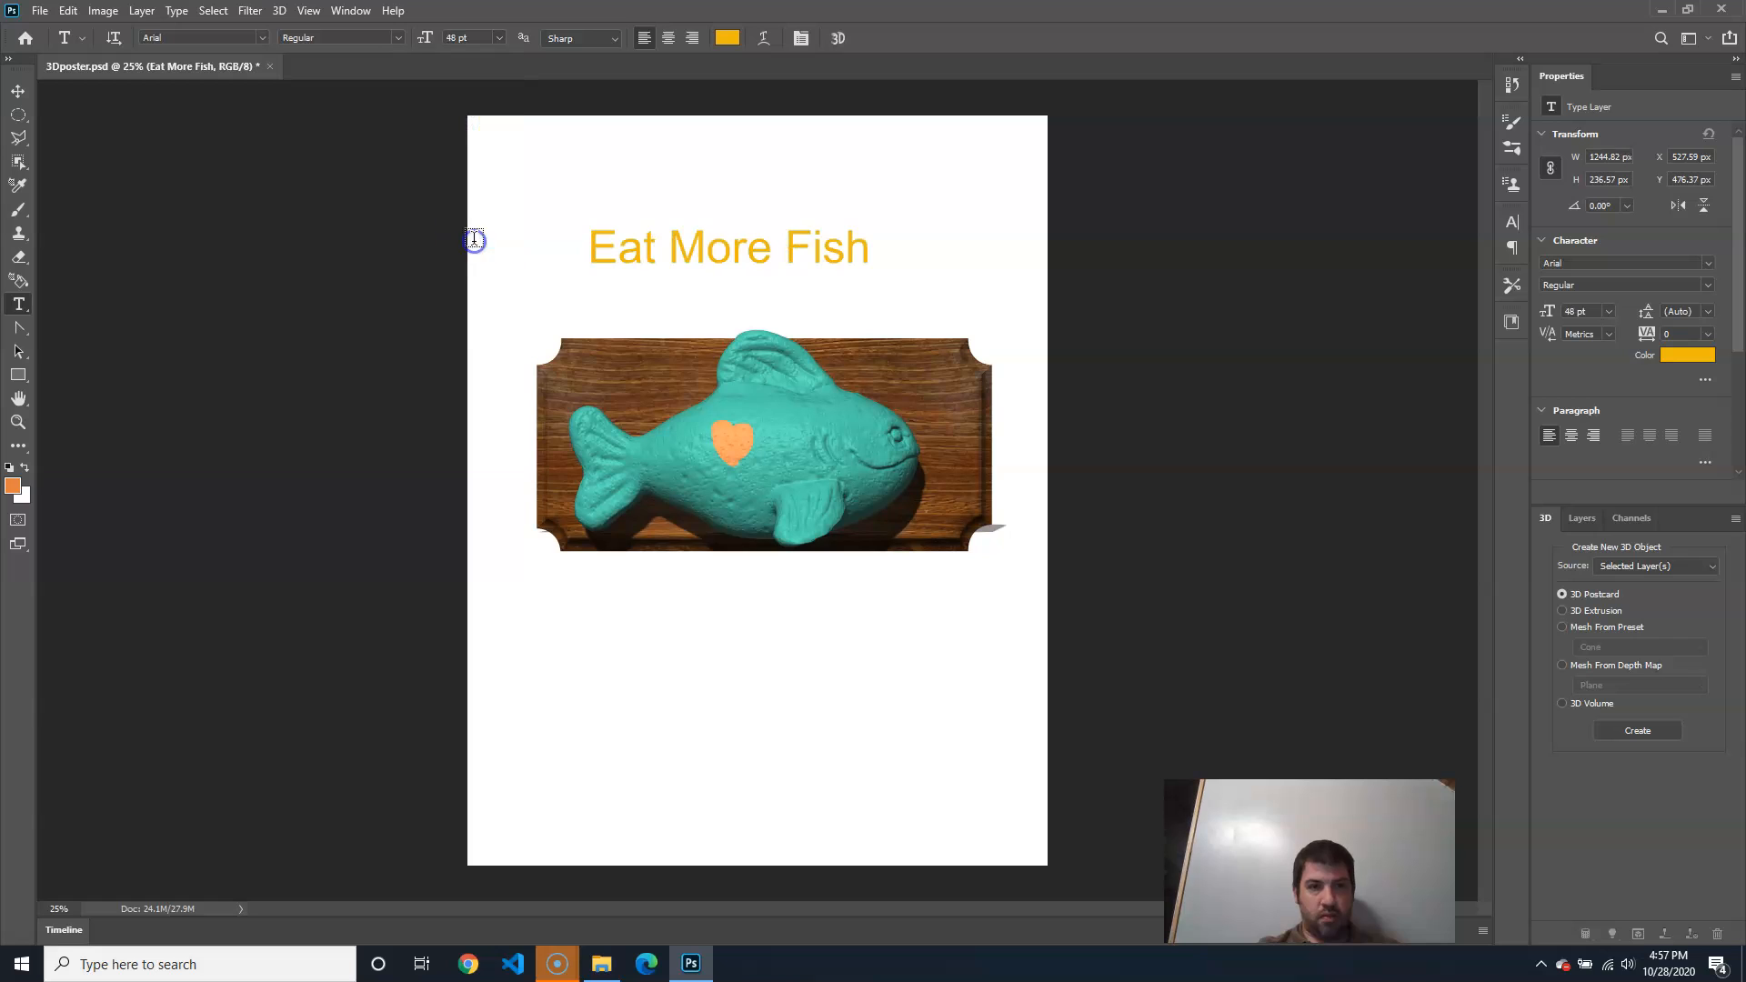
{"action": "left_click", "coordinate": [398, 38]}
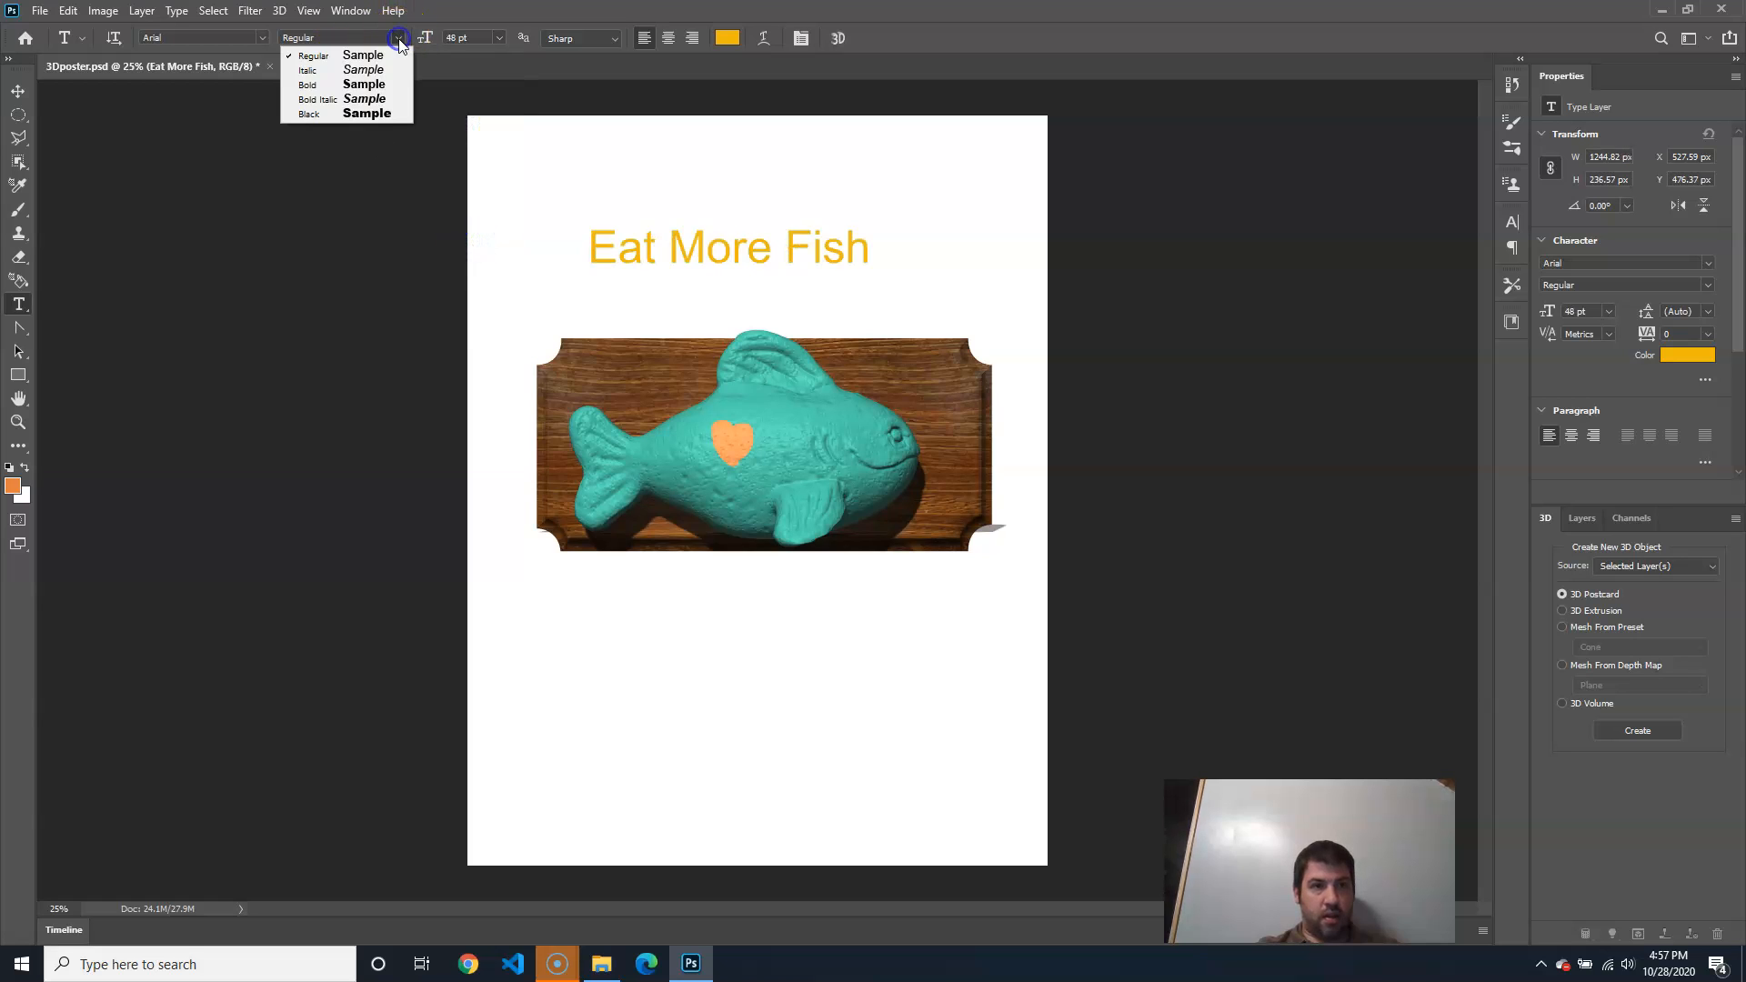
{"action": "left_click", "coordinate": [348, 87]}
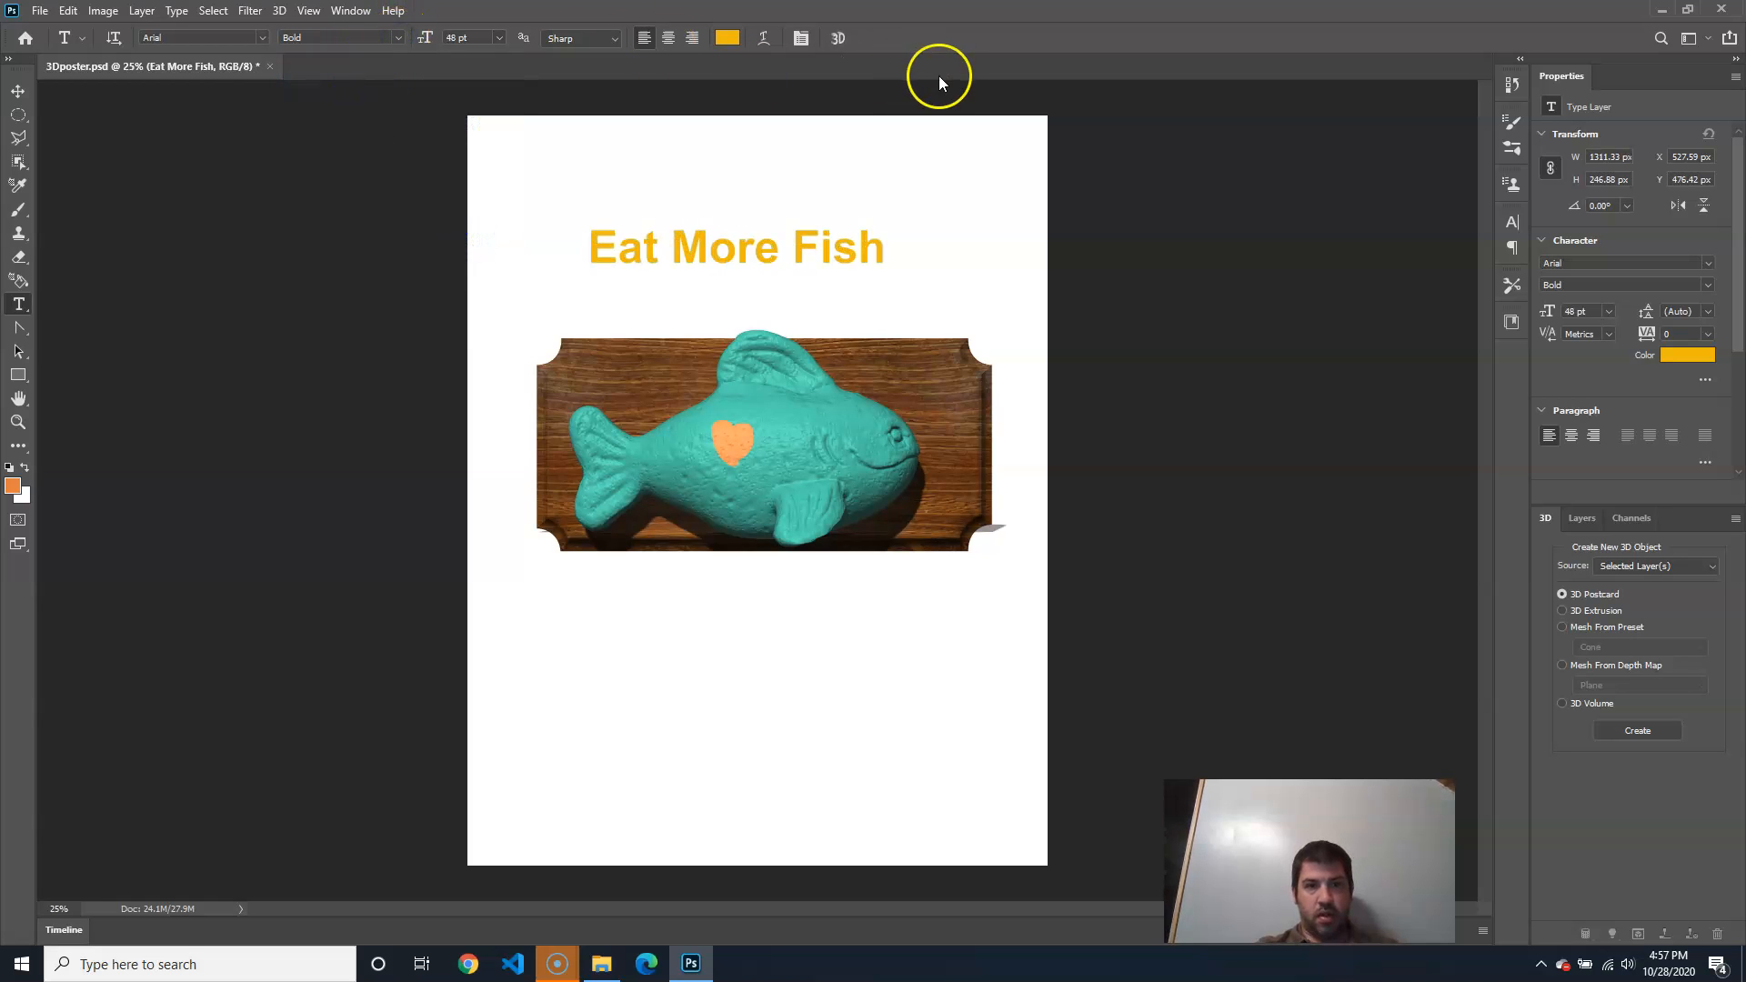
Convert the "Eat More Fish" text to a 3D extrusion and shift it along its axes to about X 66, Y 155 px
{"action": "left_click", "coordinate": [839, 38]}
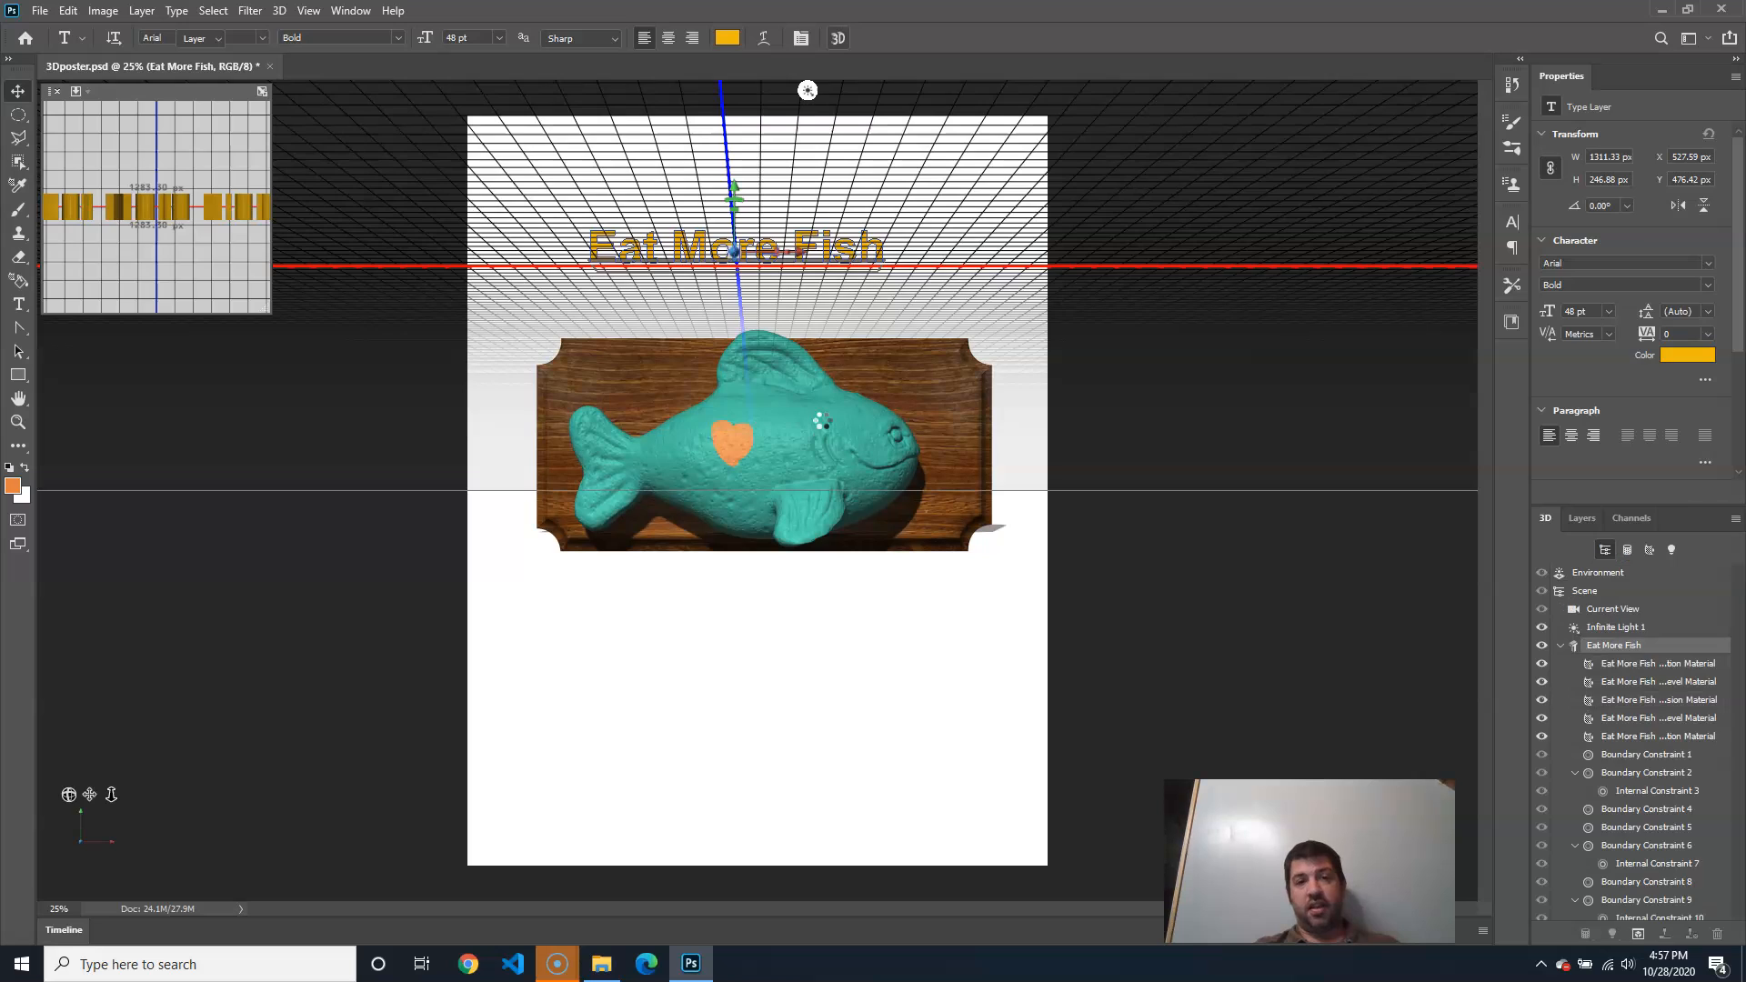
{"action": "left_click", "coordinate": [1561, 647]}
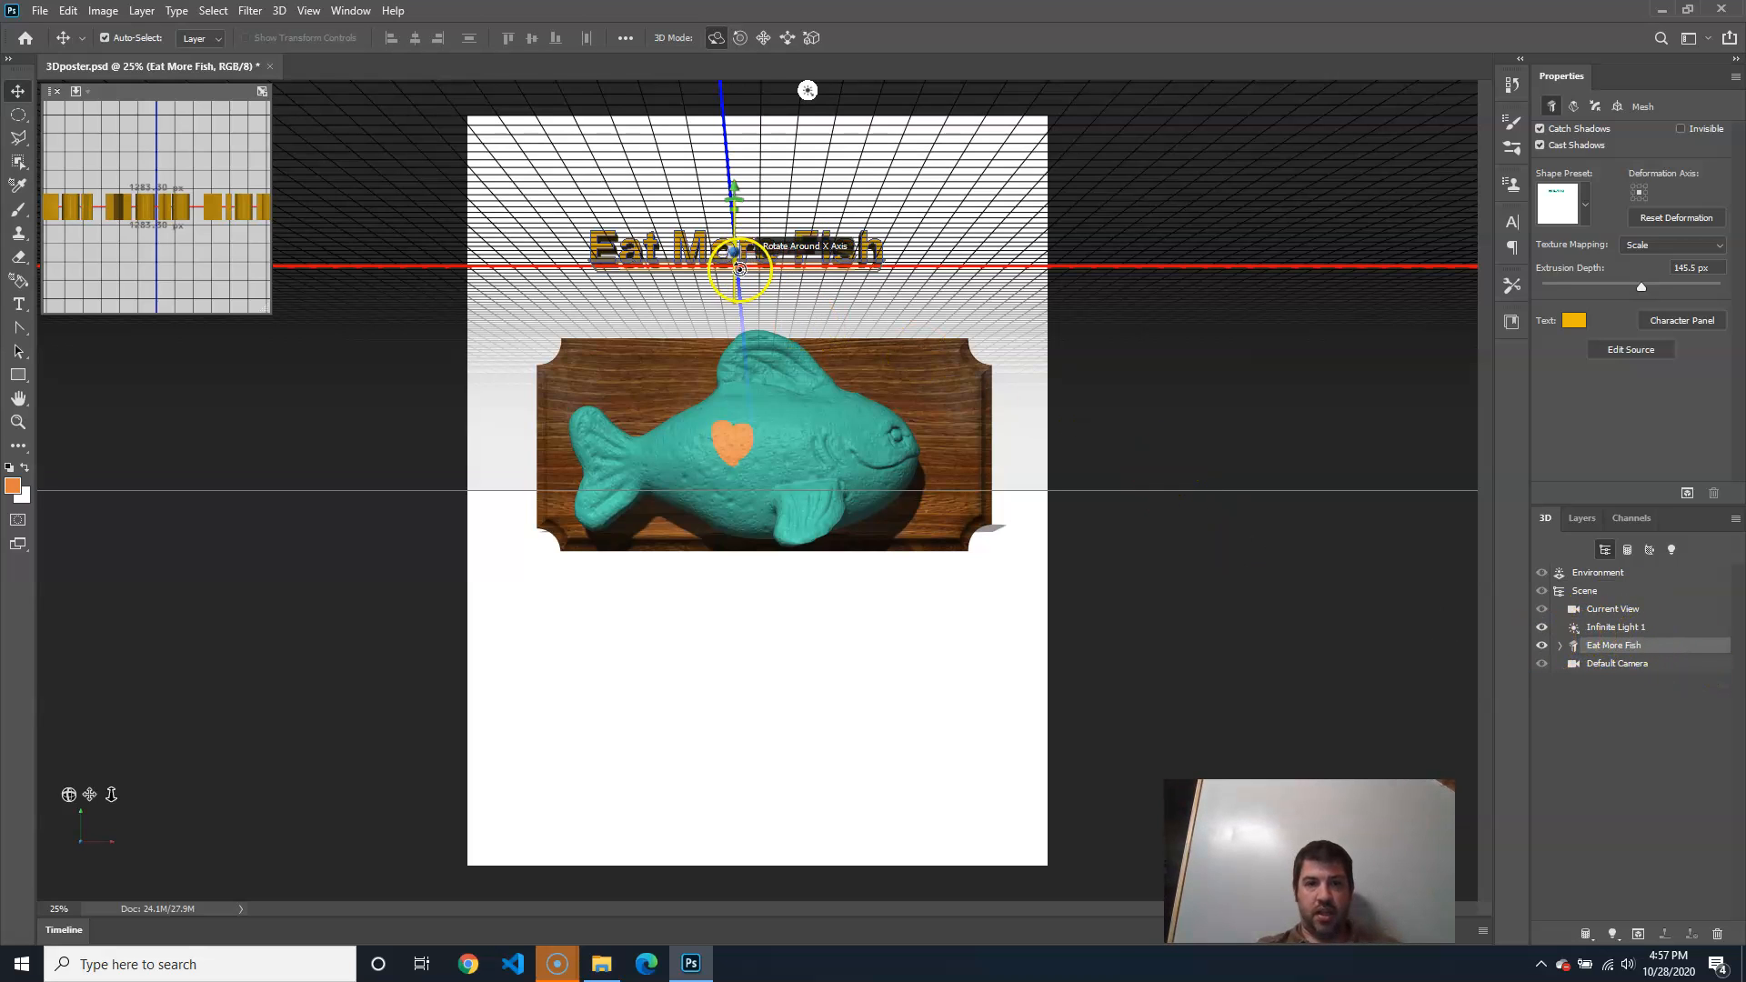
{"action": "left_click_drag", "start_coordinate": [735, 182], "coordinate": [734, 156]}
{"action": "left_click_drag", "start_coordinate": [795, 232], "coordinate": [811, 233]}
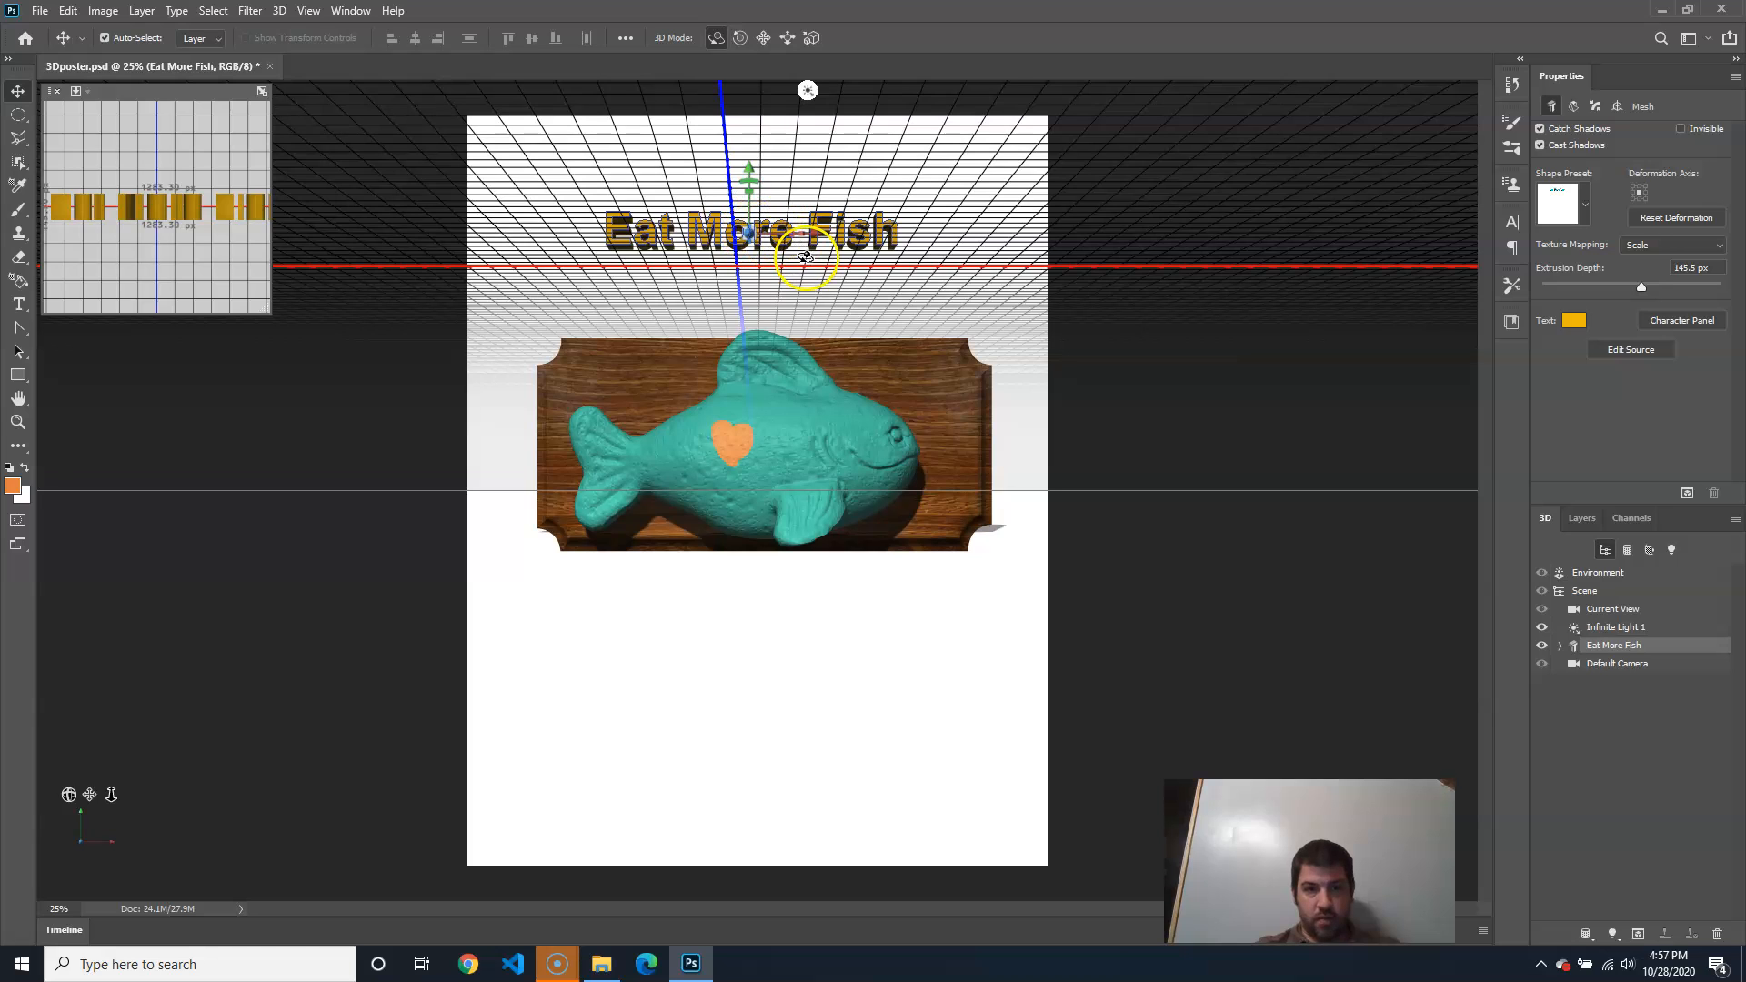
{"action": "left_click", "coordinate": [922, 302]}
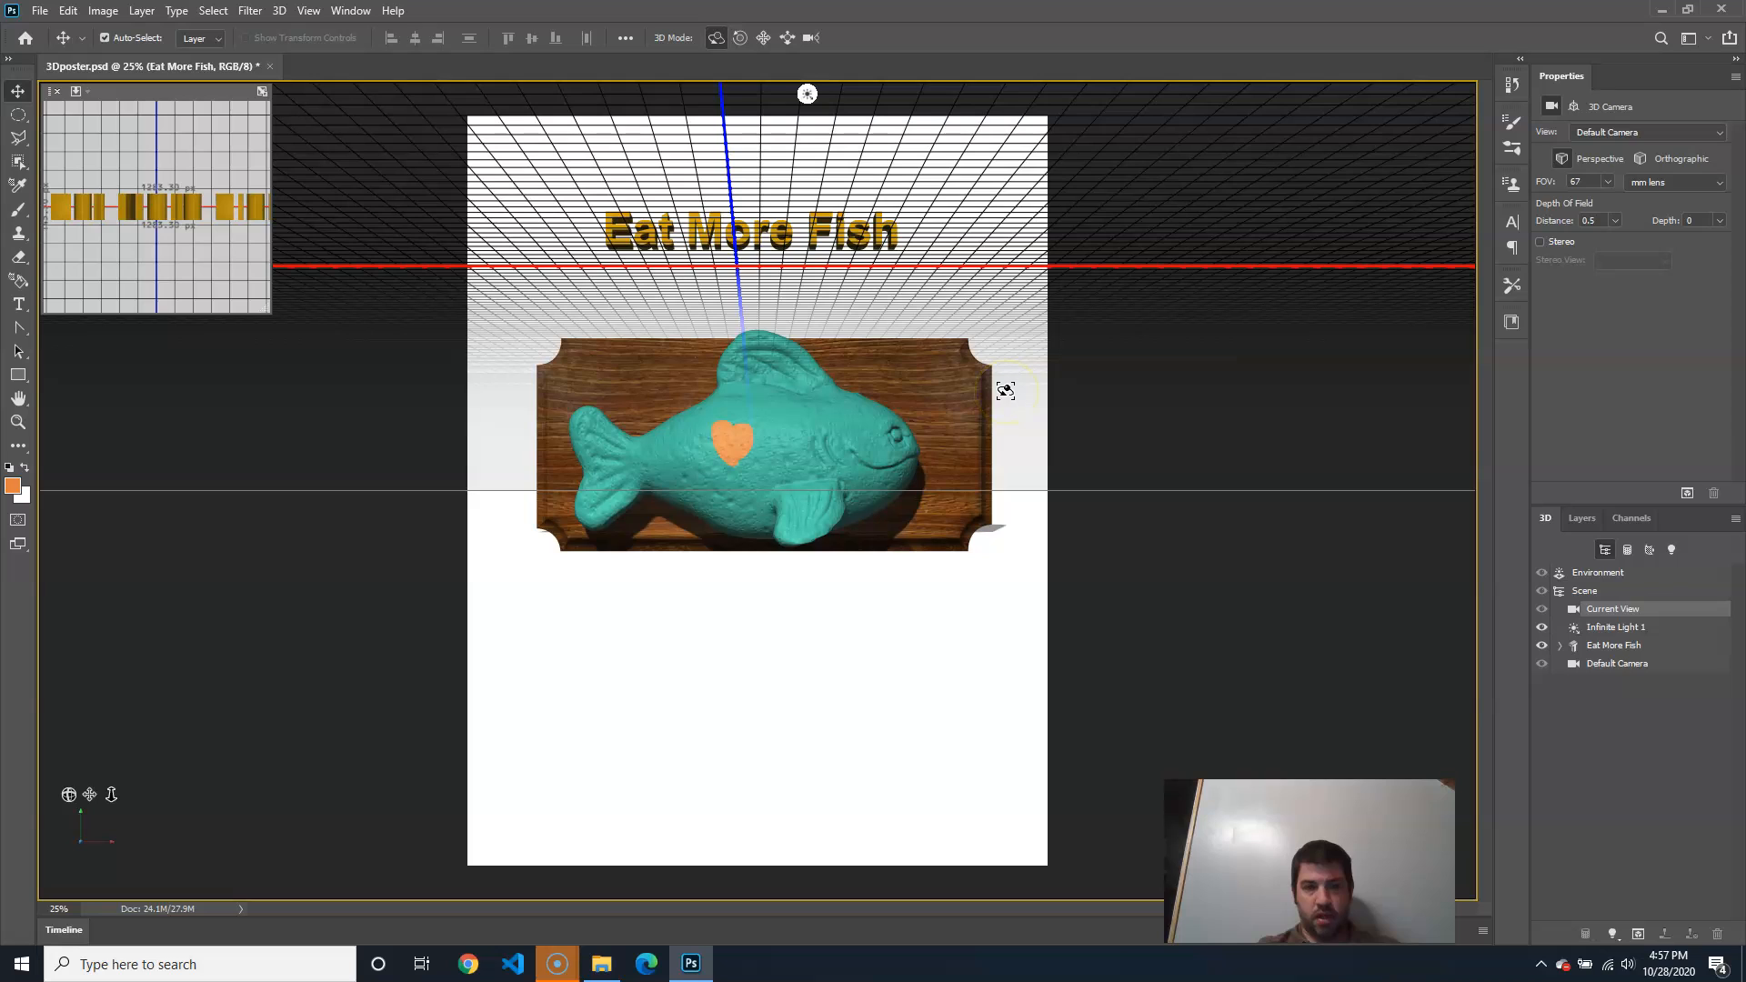
{"action": "left_click", "coordinate": [802, 209]}
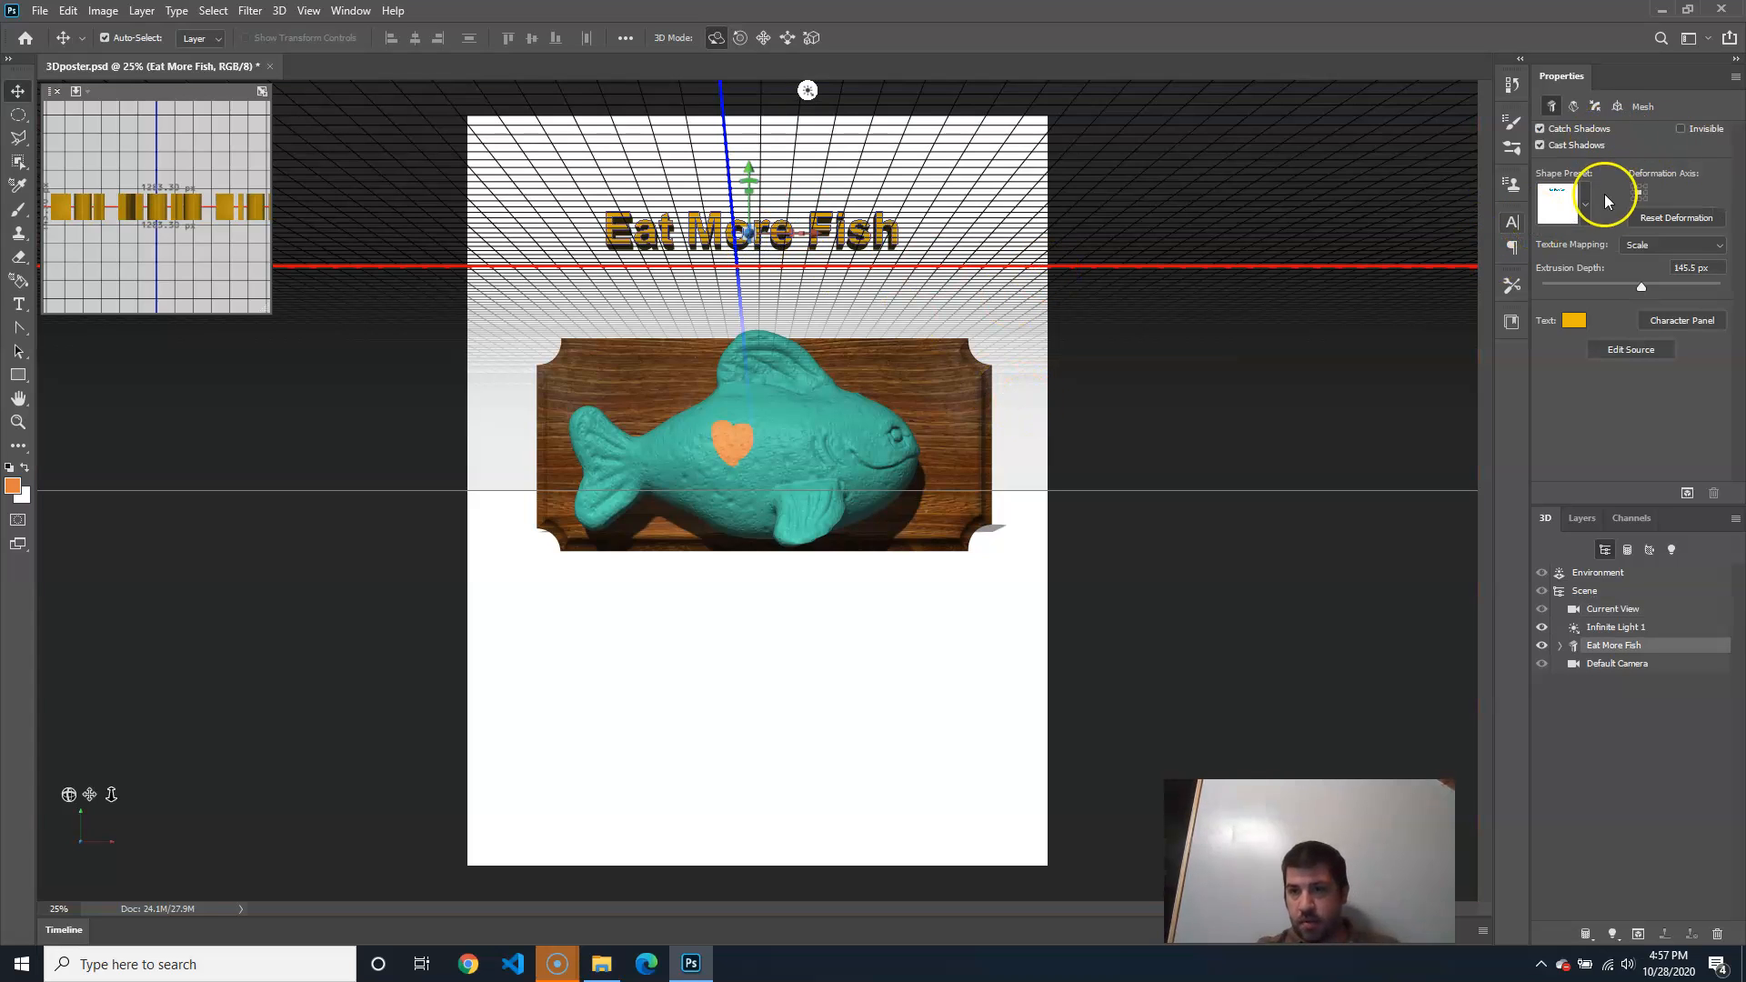
Scale the 3D "Eat More Fish" text uniformly to about 2131 px wide so it spans the plaque's width
{"action": "left_click", "coordinate": [1617, 106]}
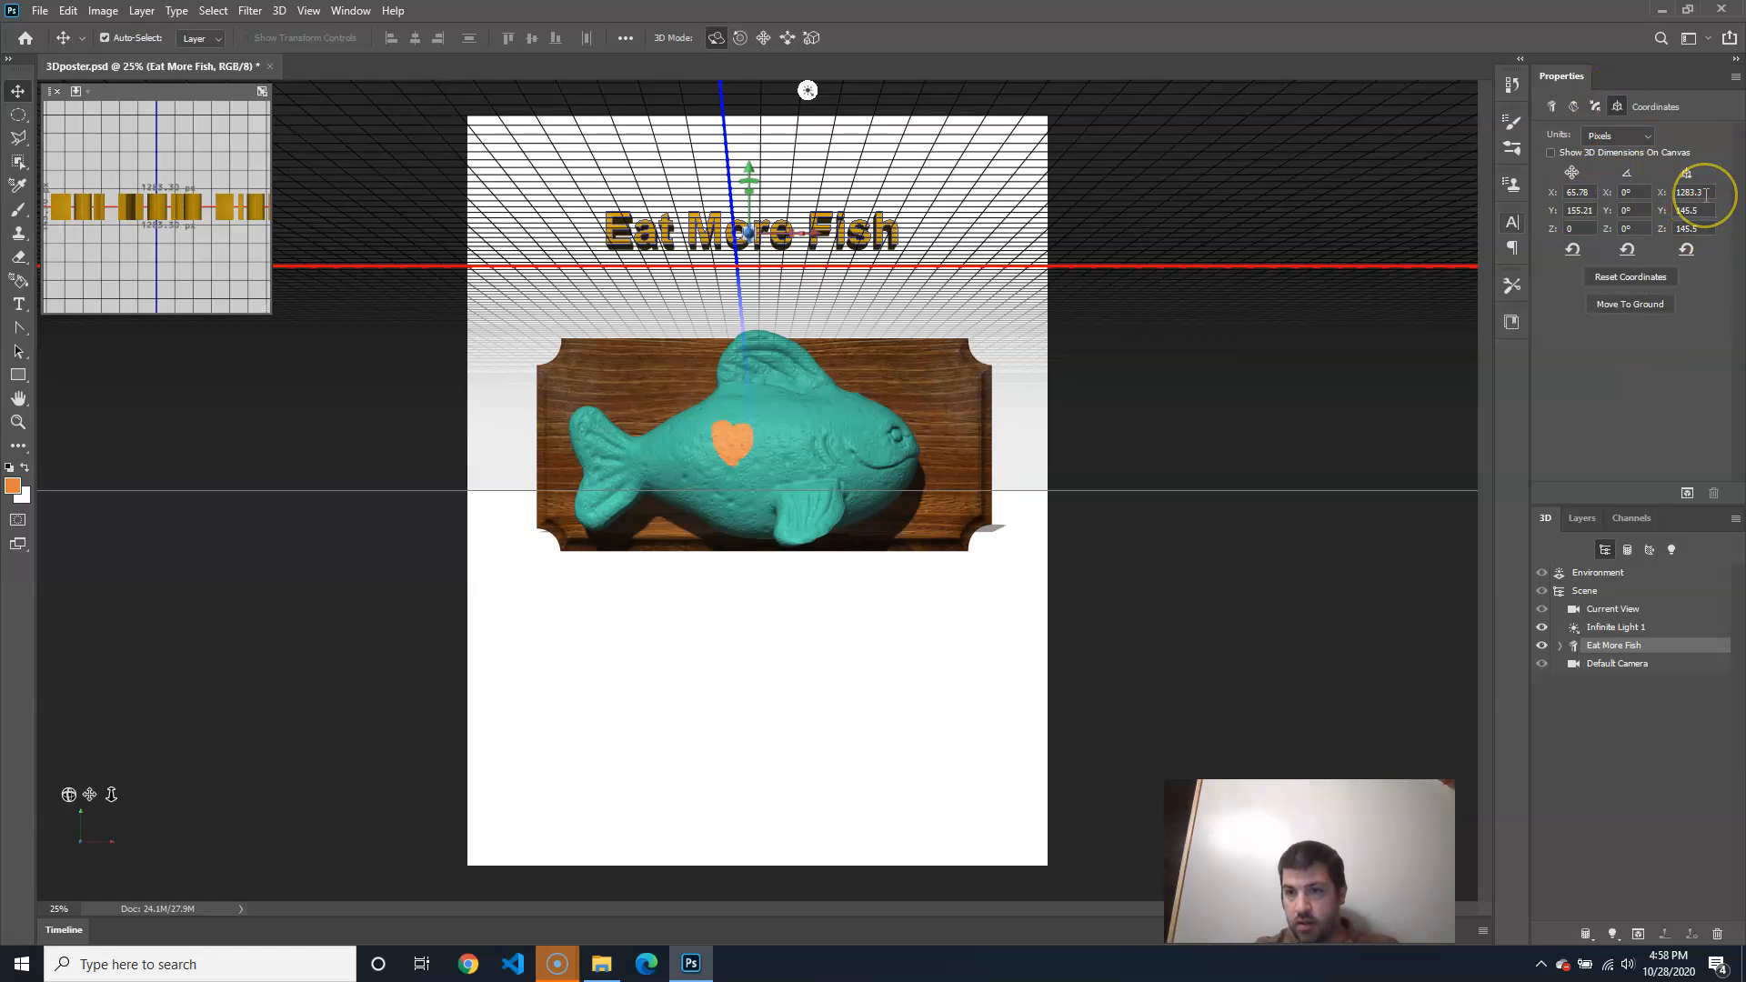
{"action": "left_click_drag", "start_coordinate": [1664, 195], "coordinate": [1732, 194]}
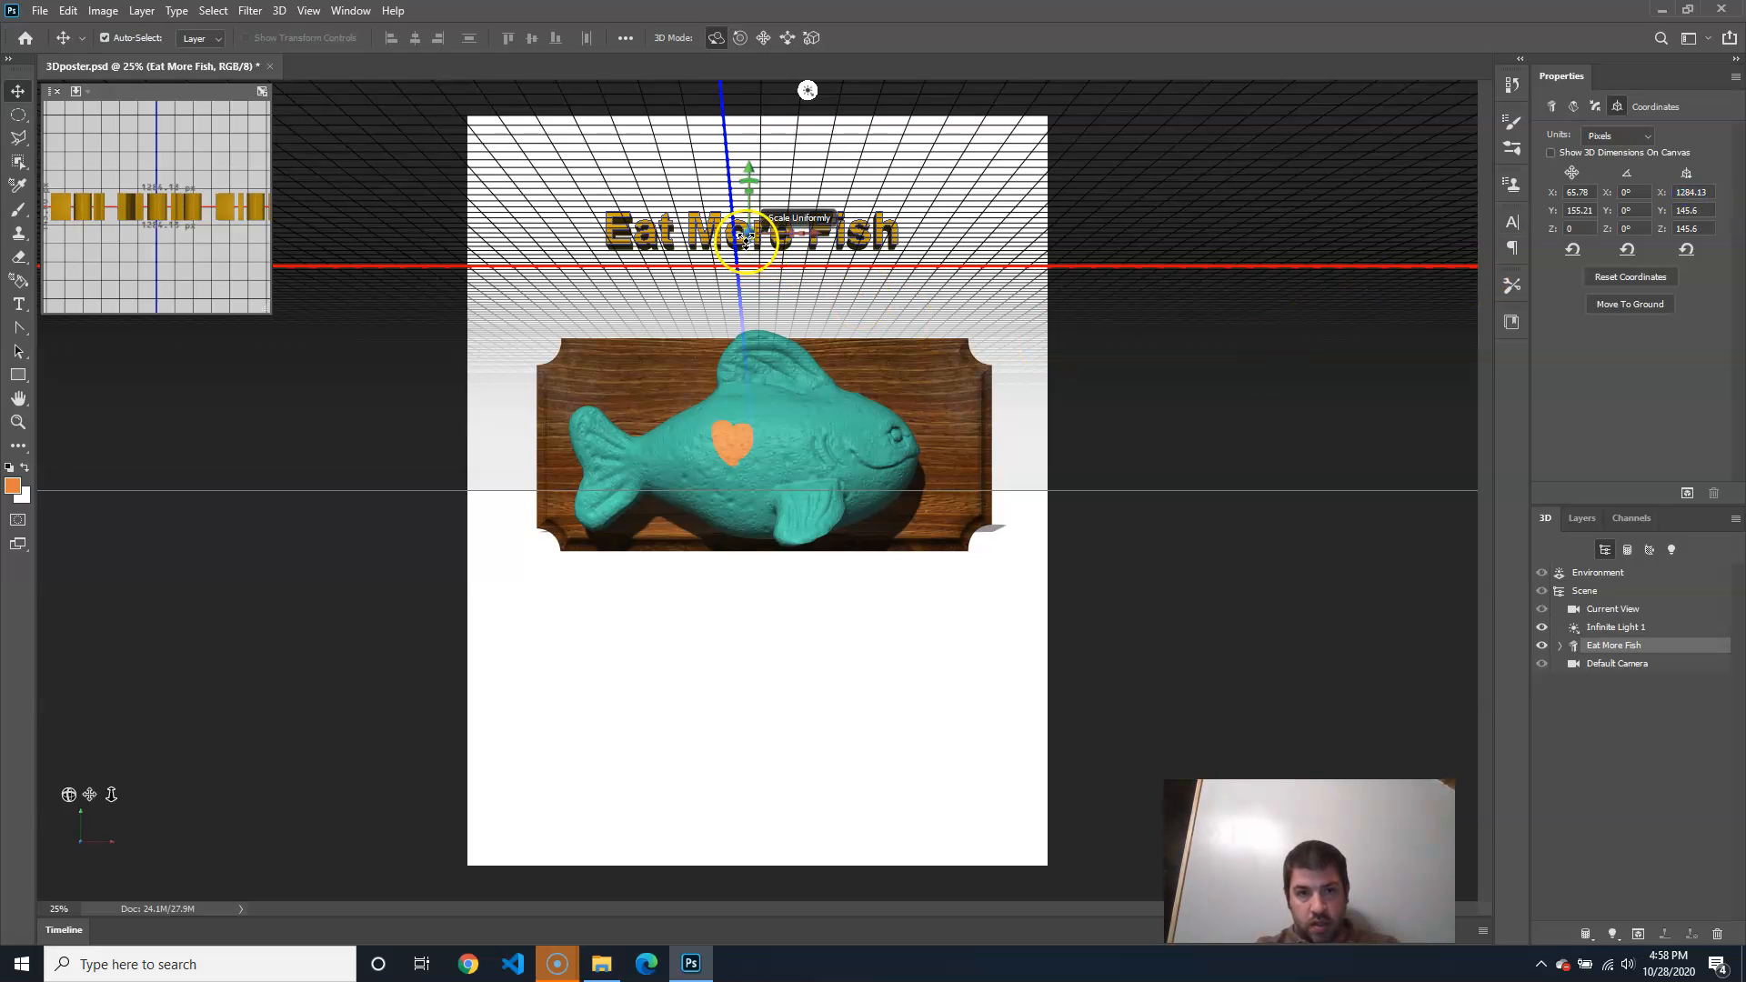
{"action": "left_click_drag", "start_coordinate": [744, 244], "coordinate": [1403, 156]}
{"action": "left_click", "coordinate": [1185, 495]}
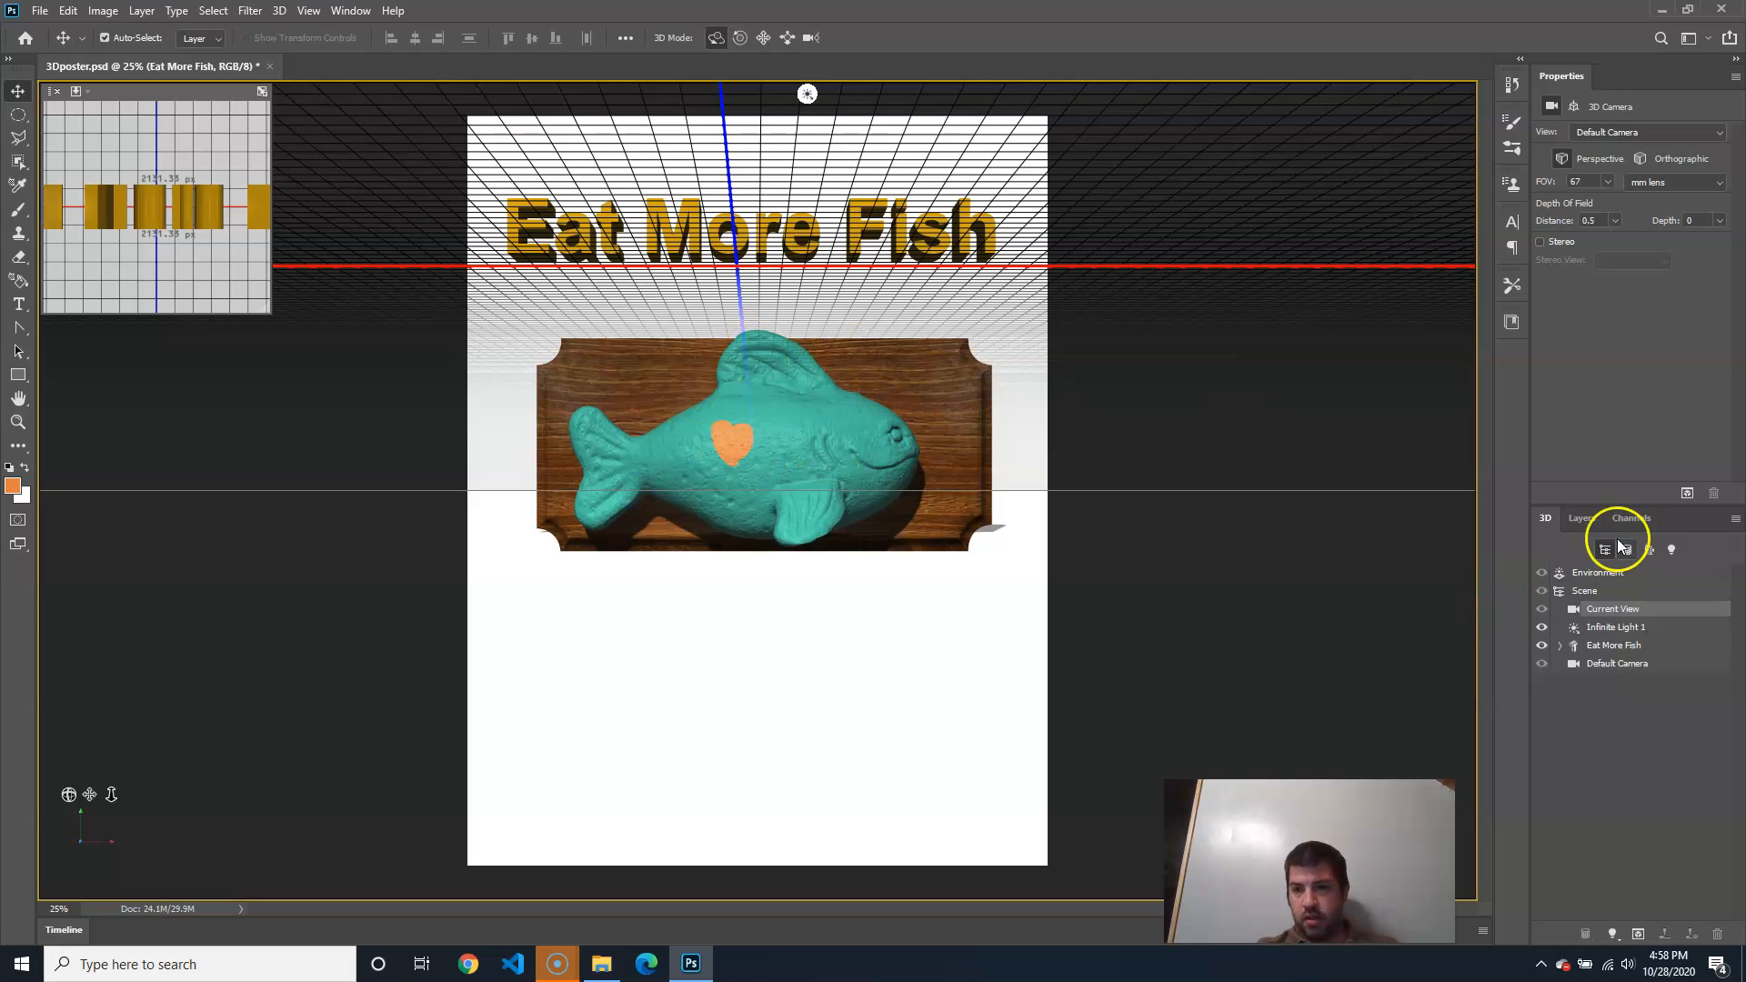
Compare the ground planes of the Eat More Fish and Layer 1 3D layers, then return to the title's 3D scene
{"action": "left_click", "coordinate": [1584, 517]}
{"action": "left_click", "coordinate": [1611, 724]}
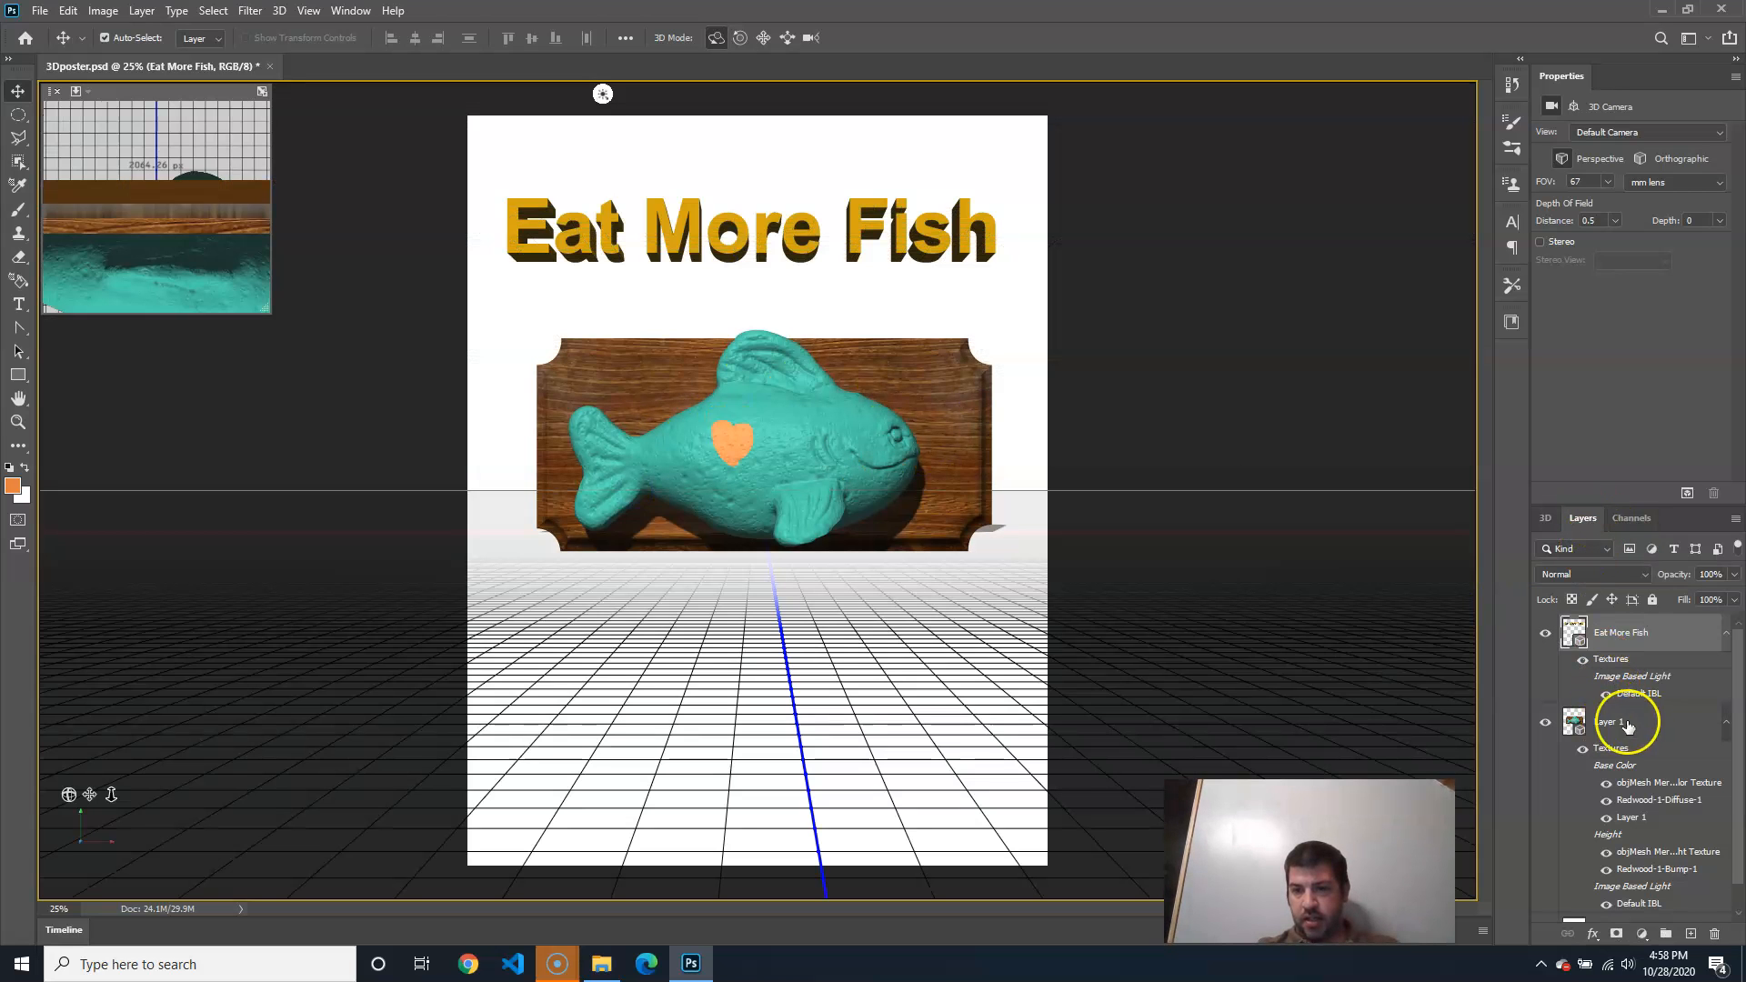
{"action": "left_click", "coordinate": [1613, 640]}
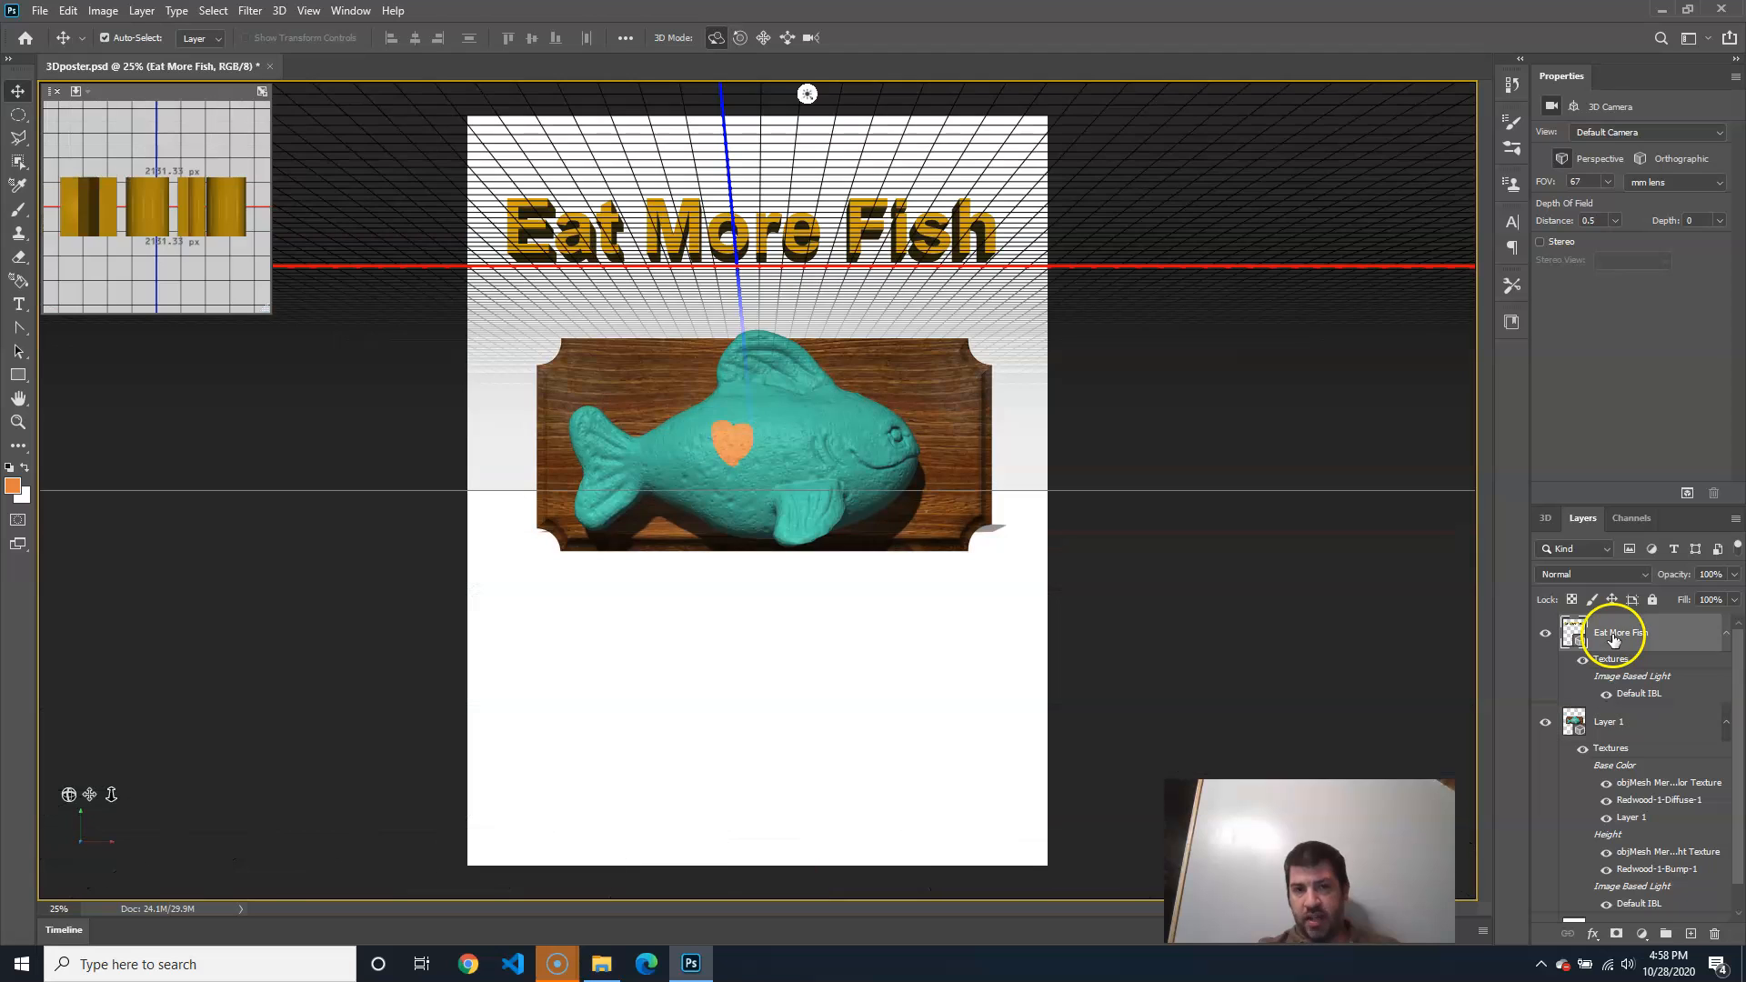
{"action": "left_click", "coordinate": [1612, 723]}
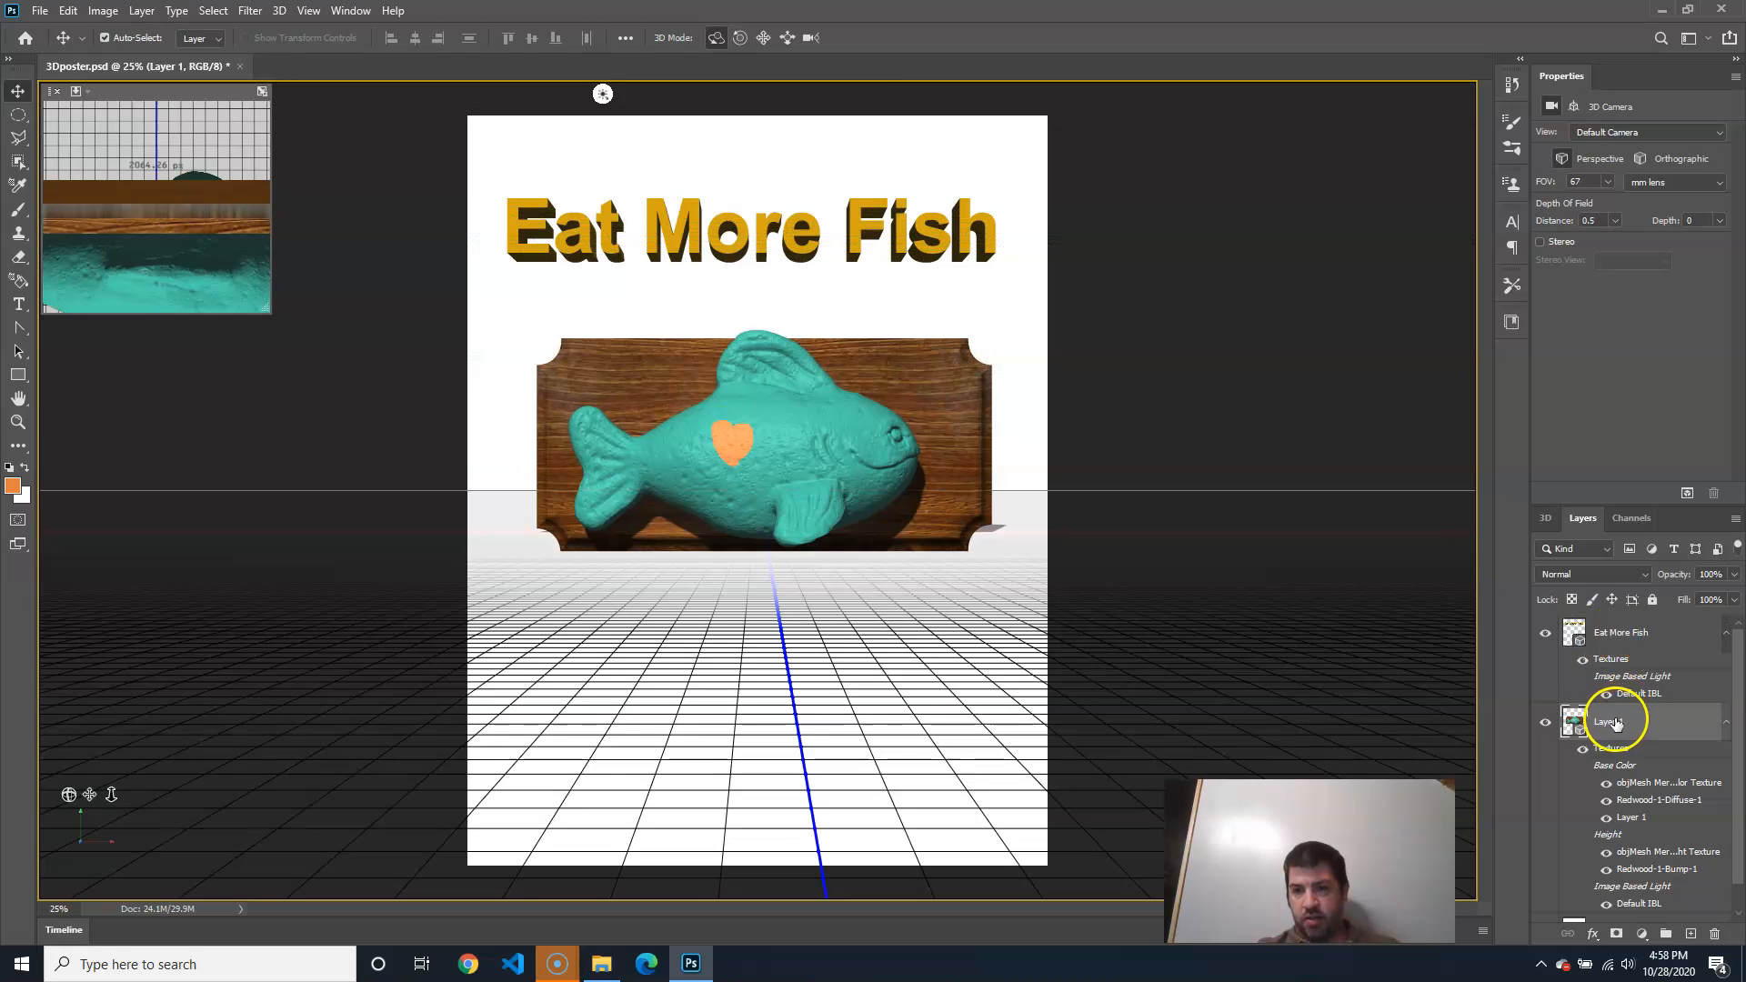
{"action": "left_click", "coordinate": [1615, 634]}
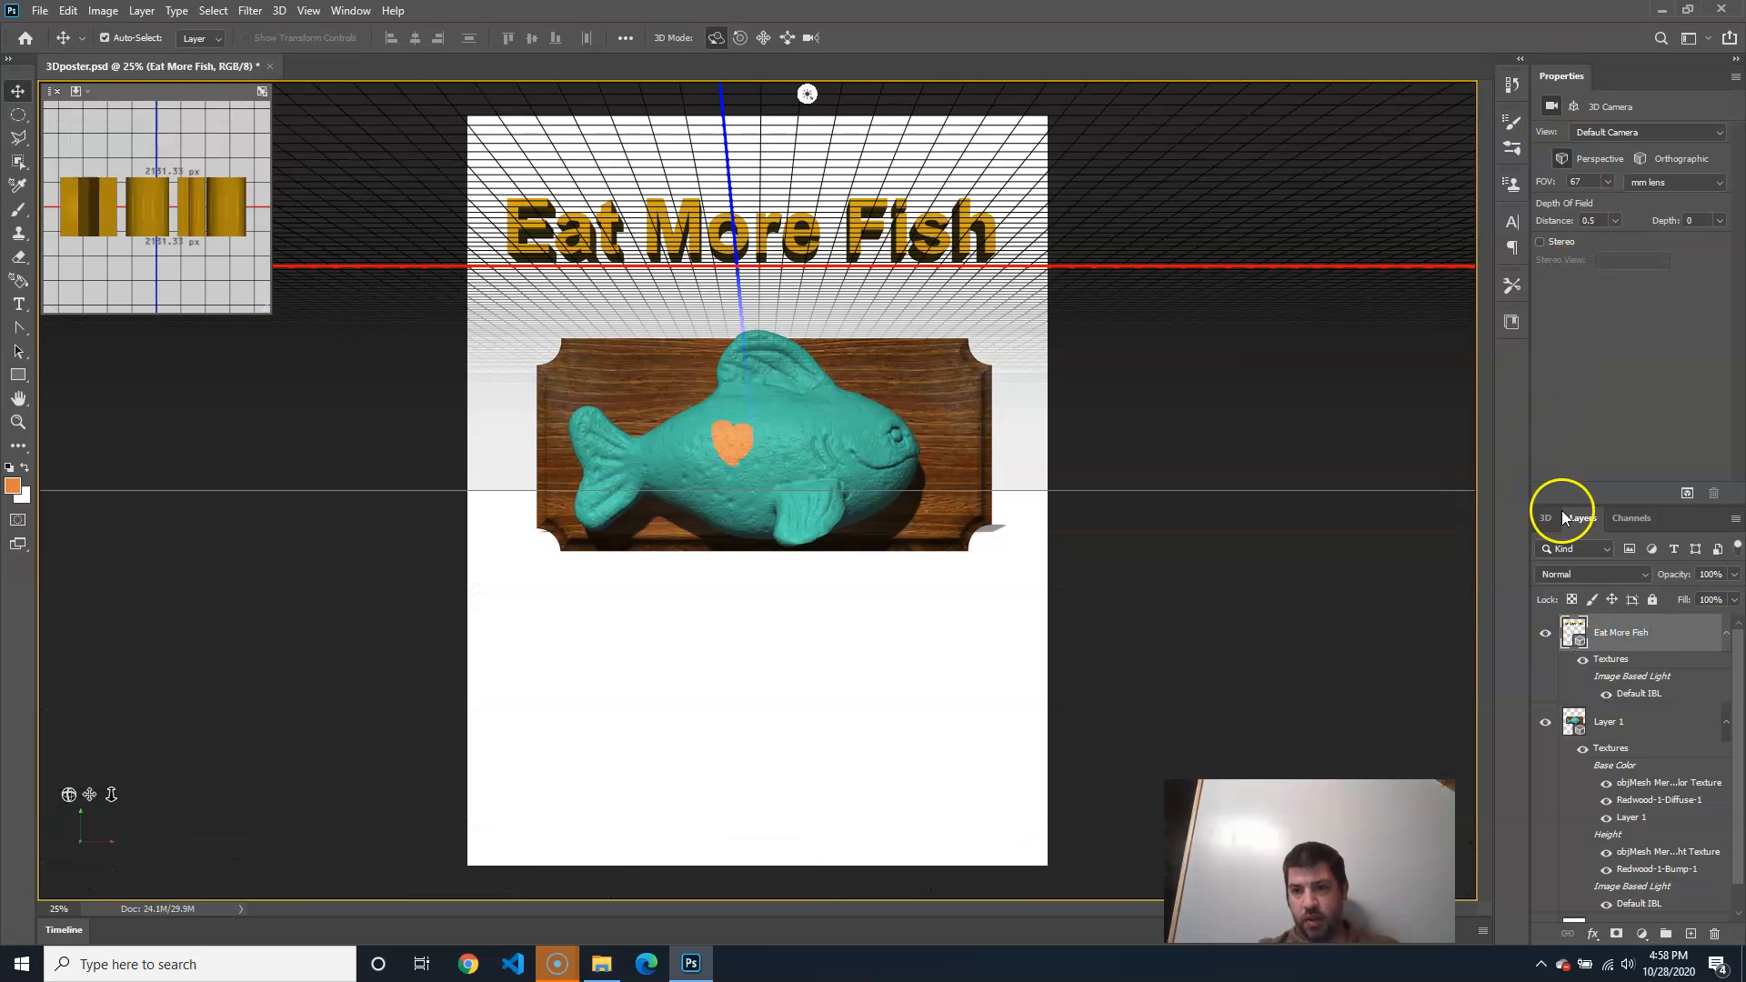
{"action": "left_click", "coordinate": [1547, 516]}
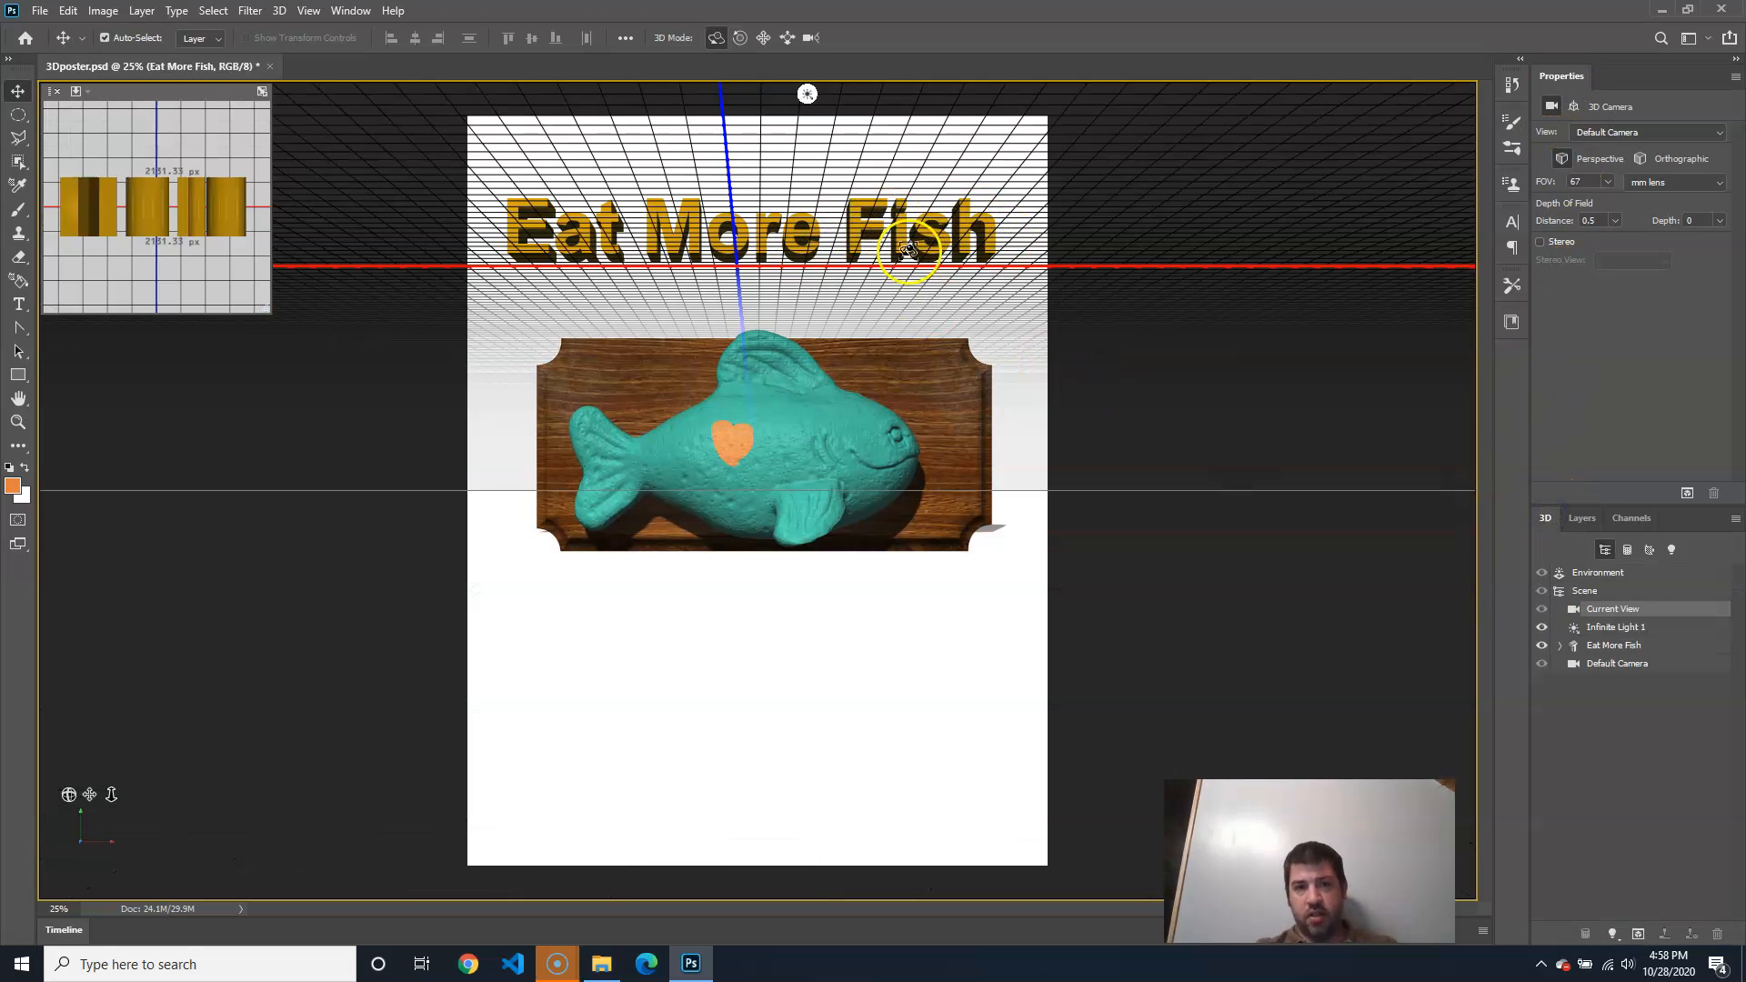
Expand the Eat More Fish object and examine its mesh and deform settings, shape presets and individual materials
{"action": "left_click", "coordinate": [1562, 646]}
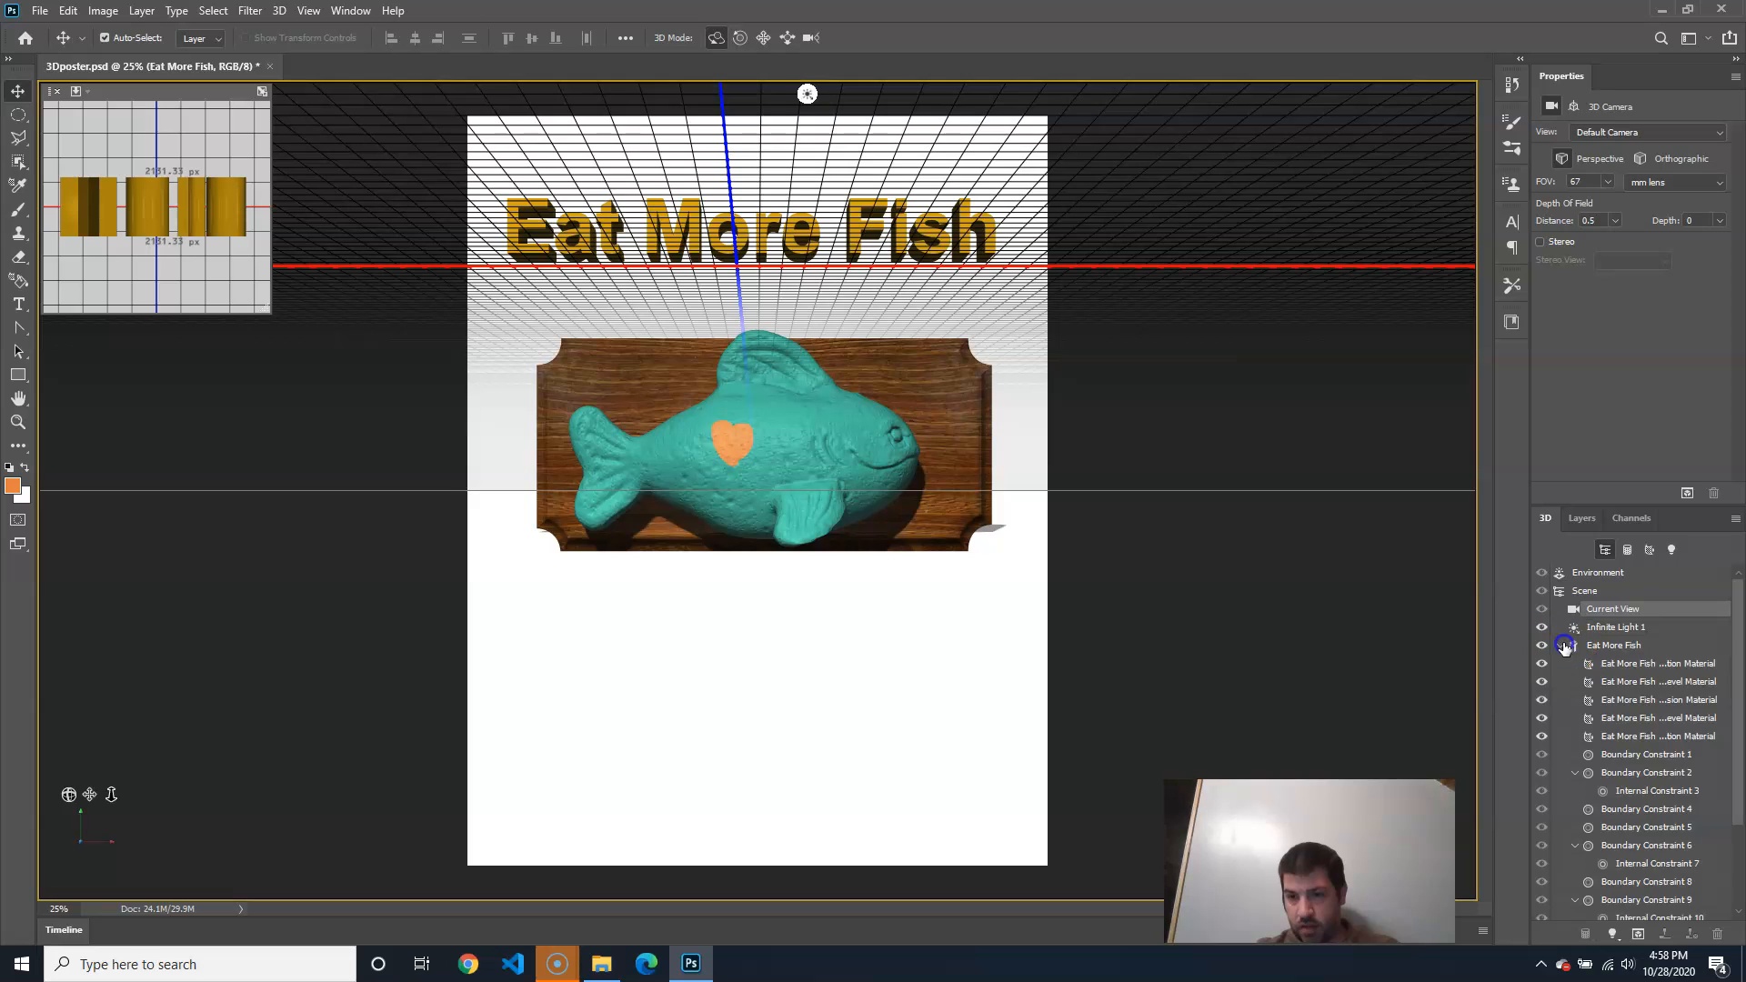
{"action": "left_click", "coordinate": [1624, 645]}
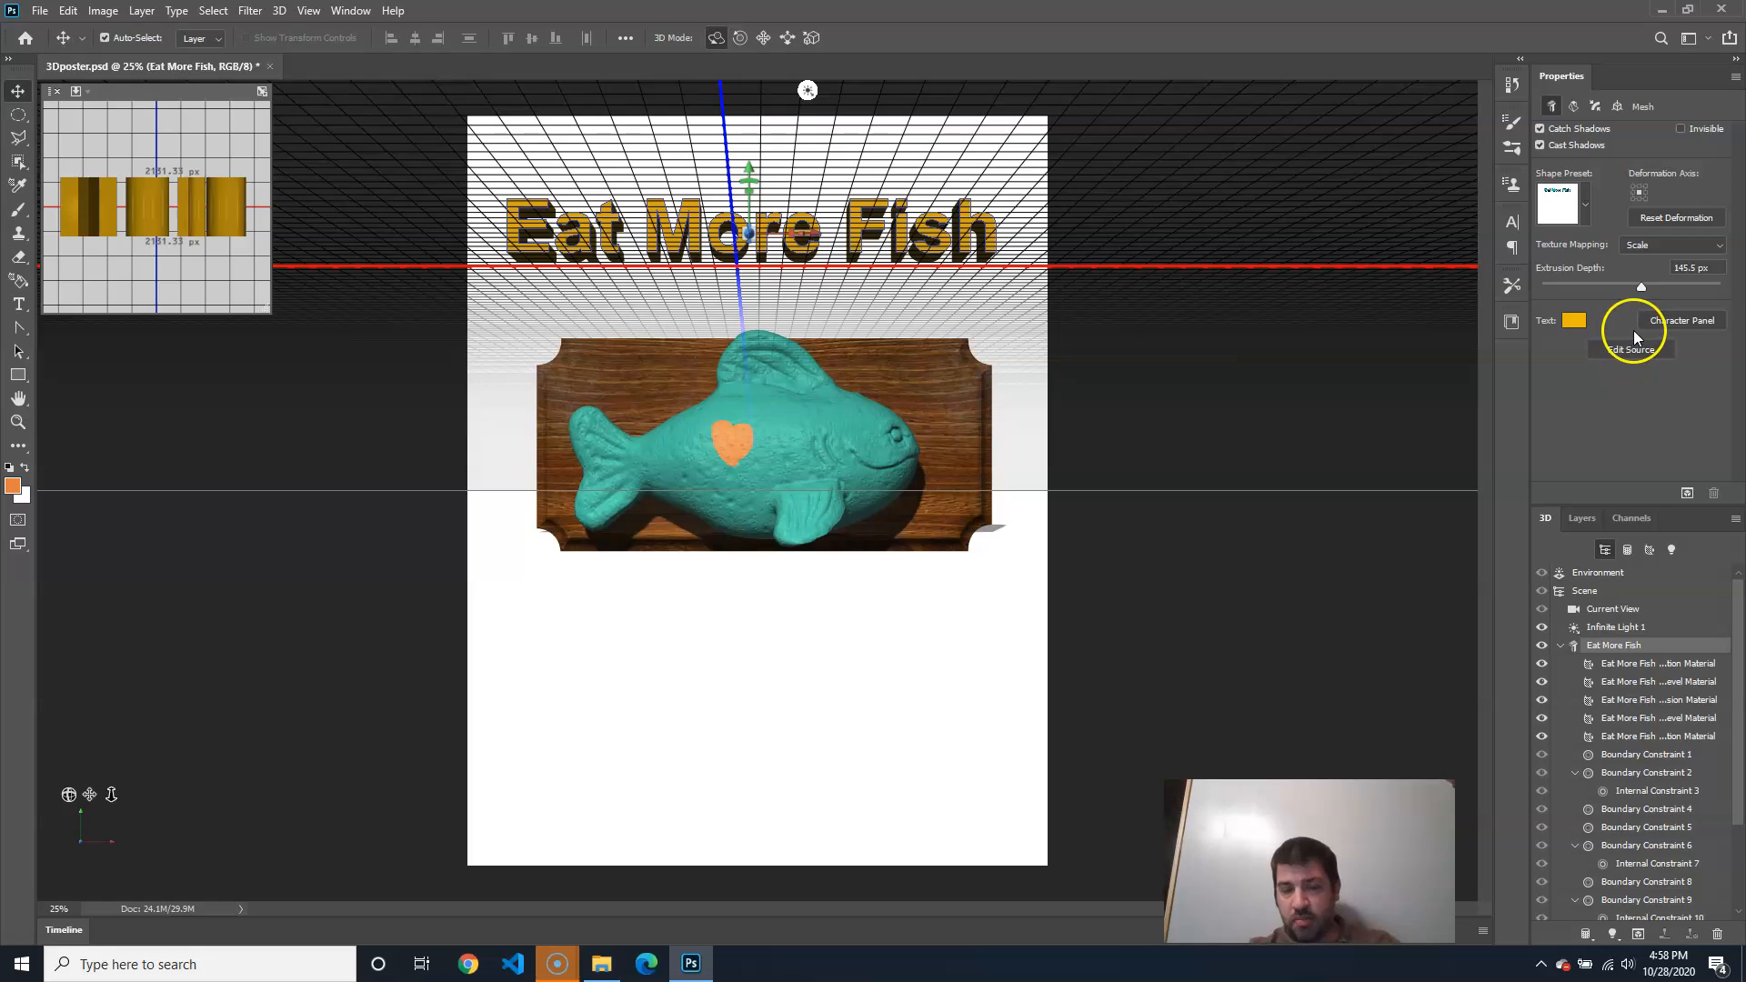
{"action": "left_click", "coordinate": [1574, 107]}
{"action": "left_click", "coordinate": [1550, 106]}
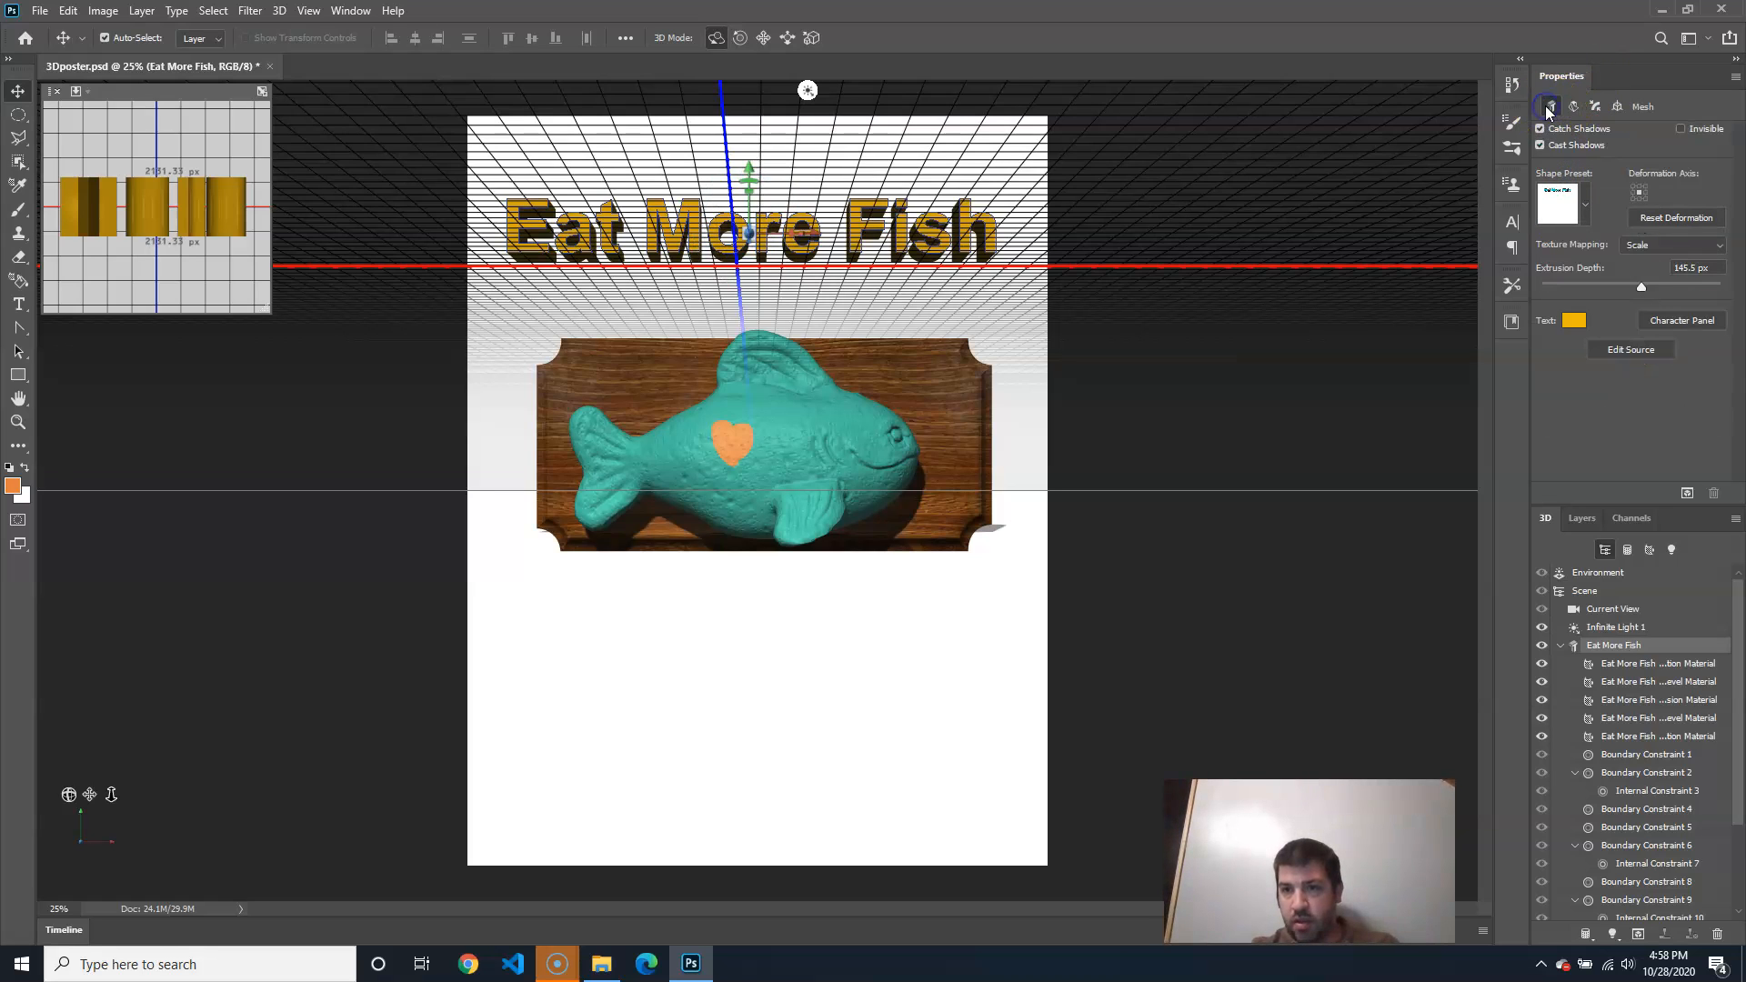
{"action": "left_click", "coordinate": [1585, 205]}
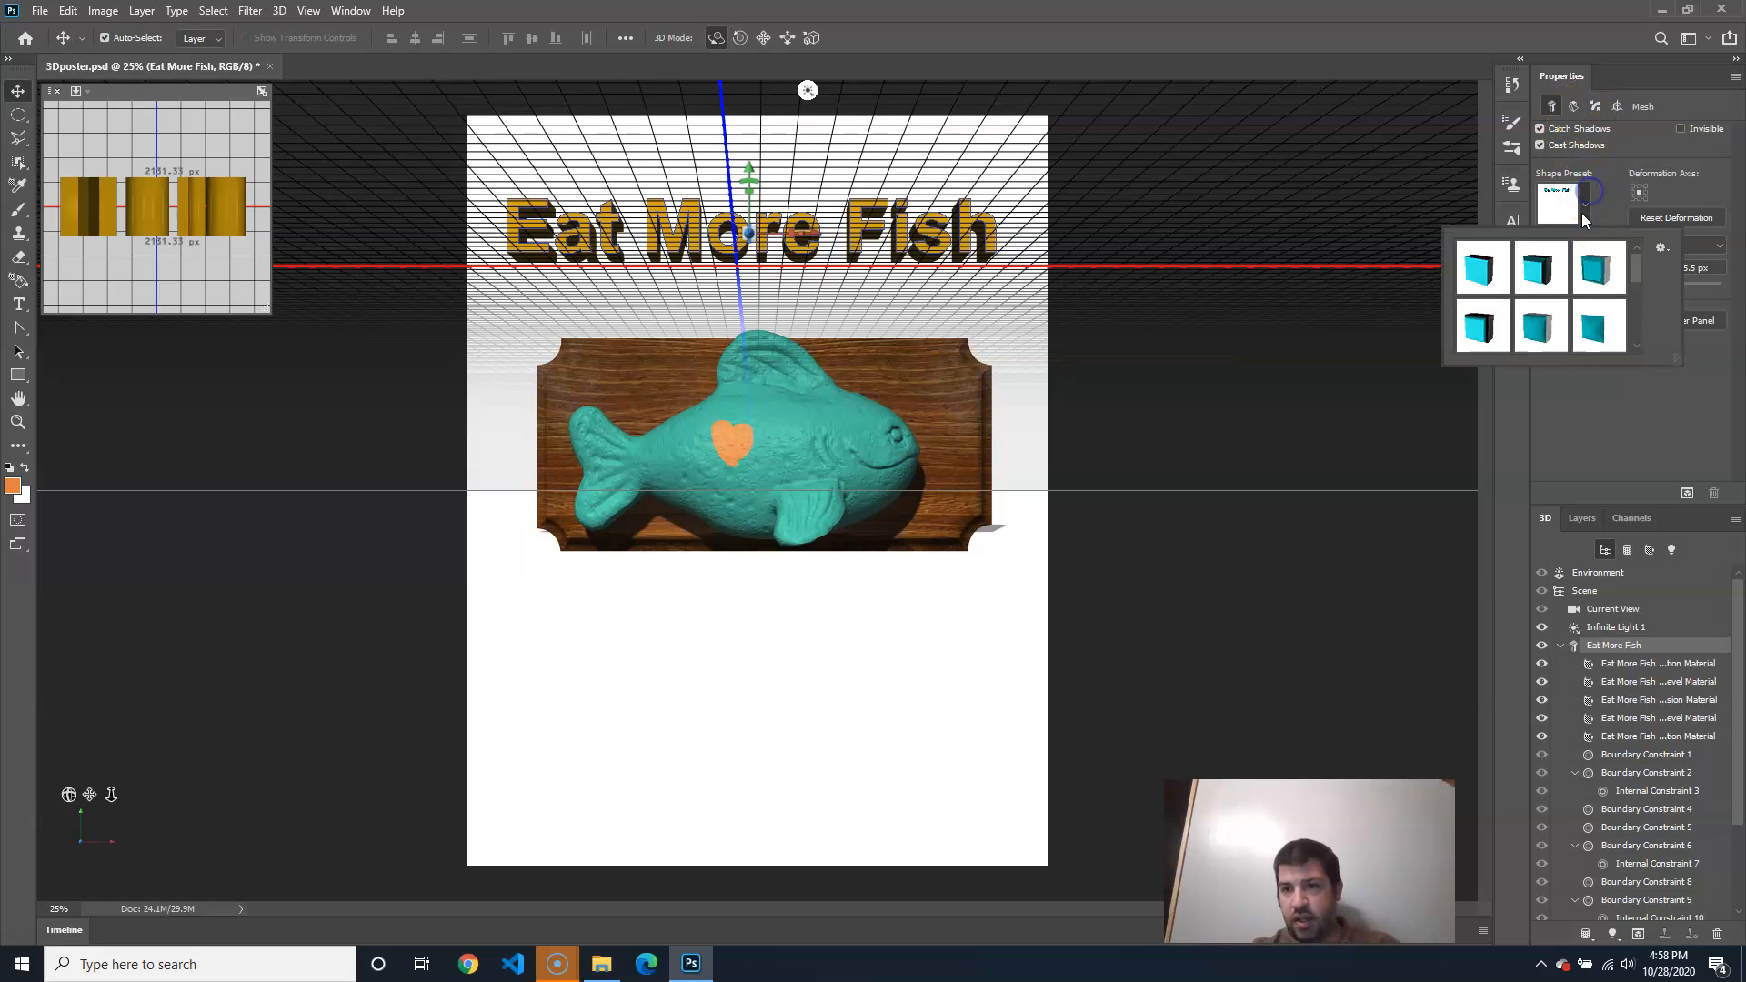
{"action": "left_click", "coordinate": [1658, 466]}
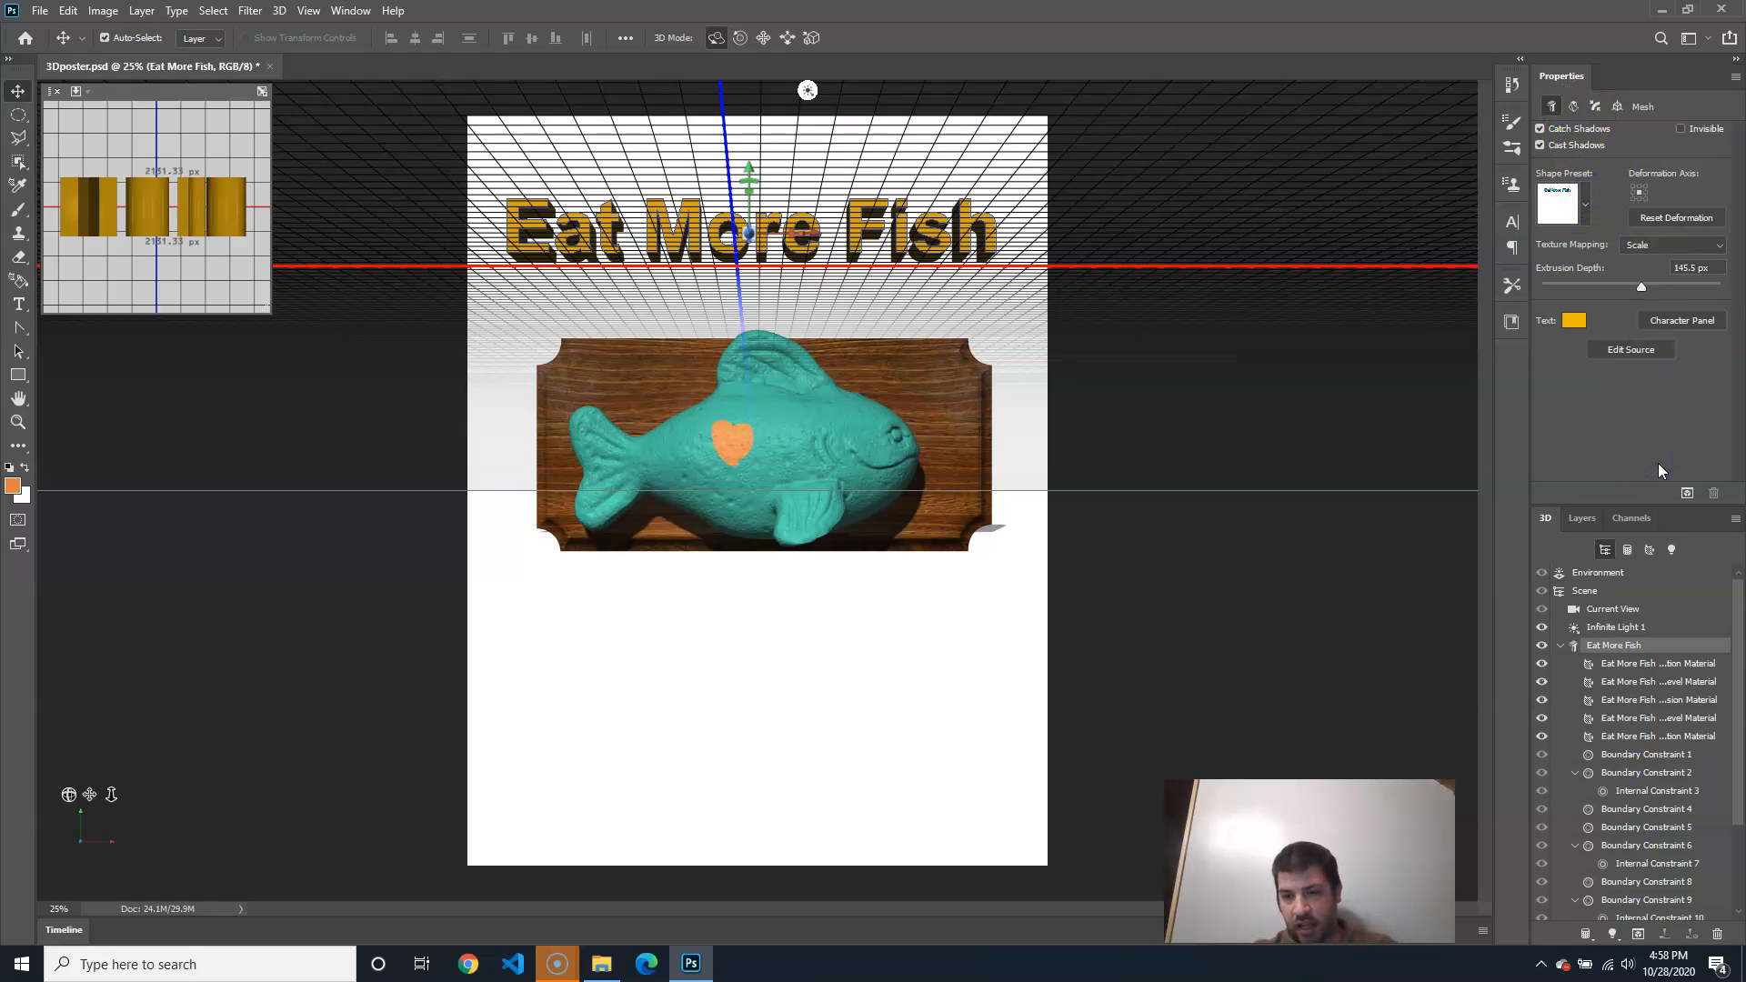
{"action": "left_click_drag", "start_coordinate": [1738, 707], "coordinate": [1738, 723]}
{"action": "left_click", "coordinate": [1676, 640]}
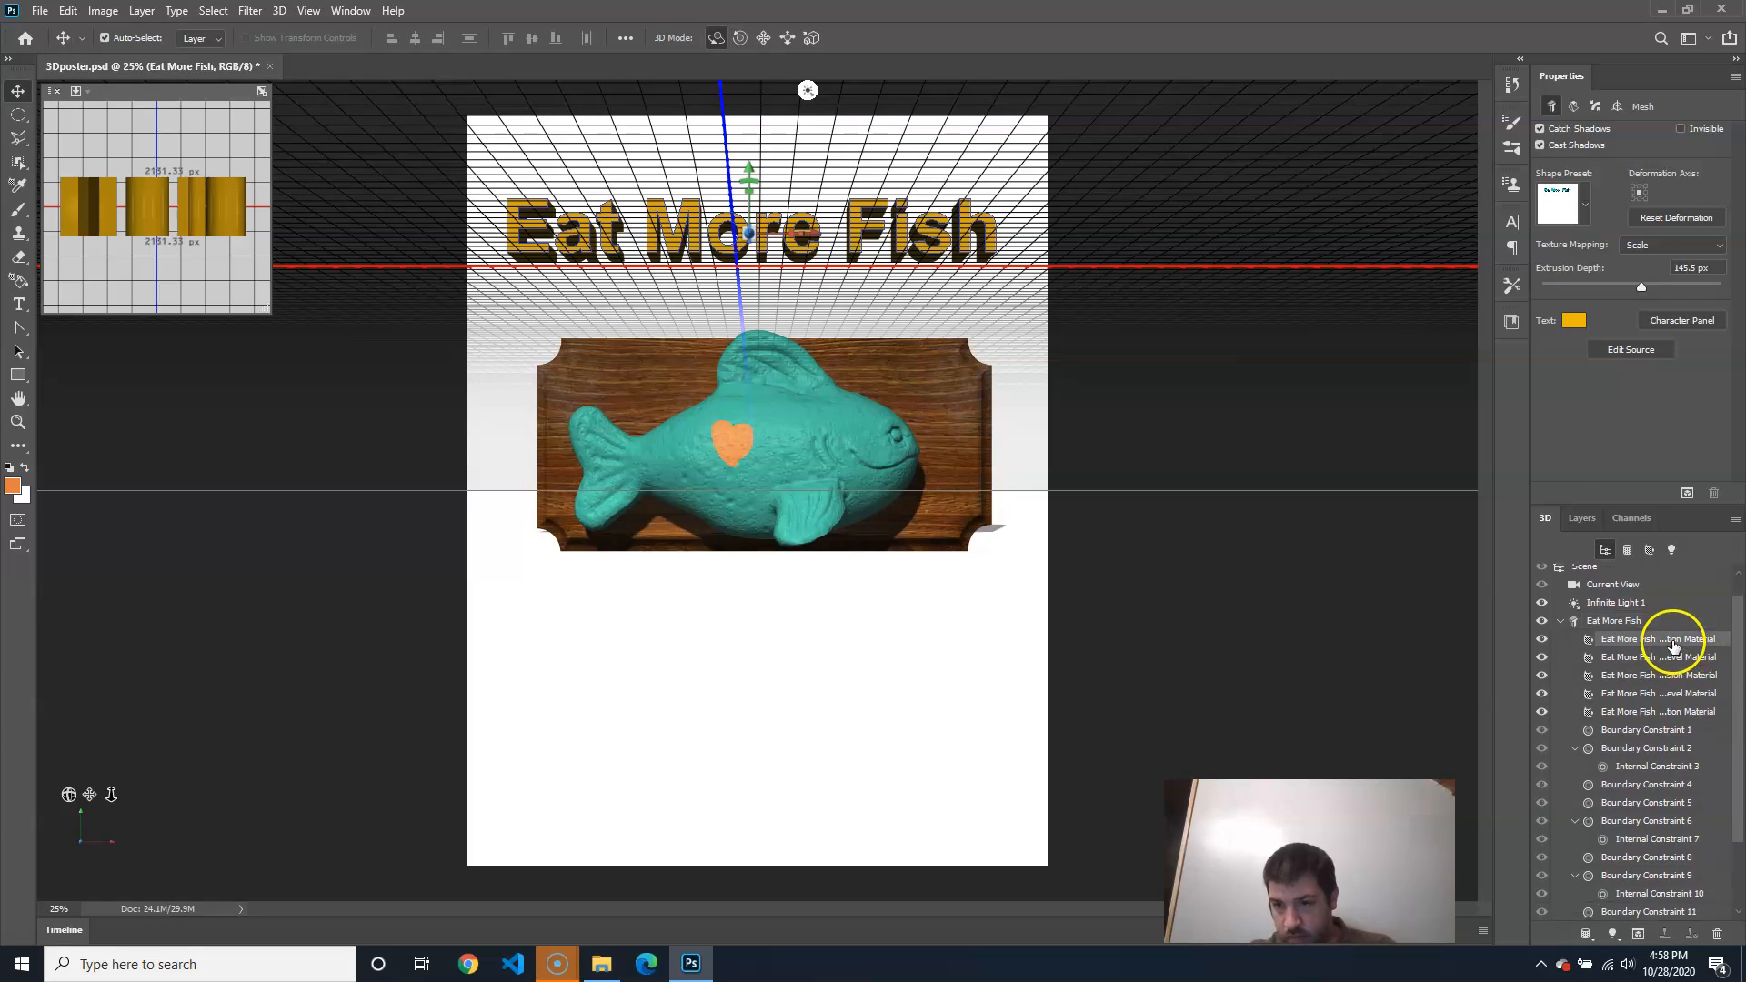
{"action": "left_click", "coordinate": [1672, 693]}
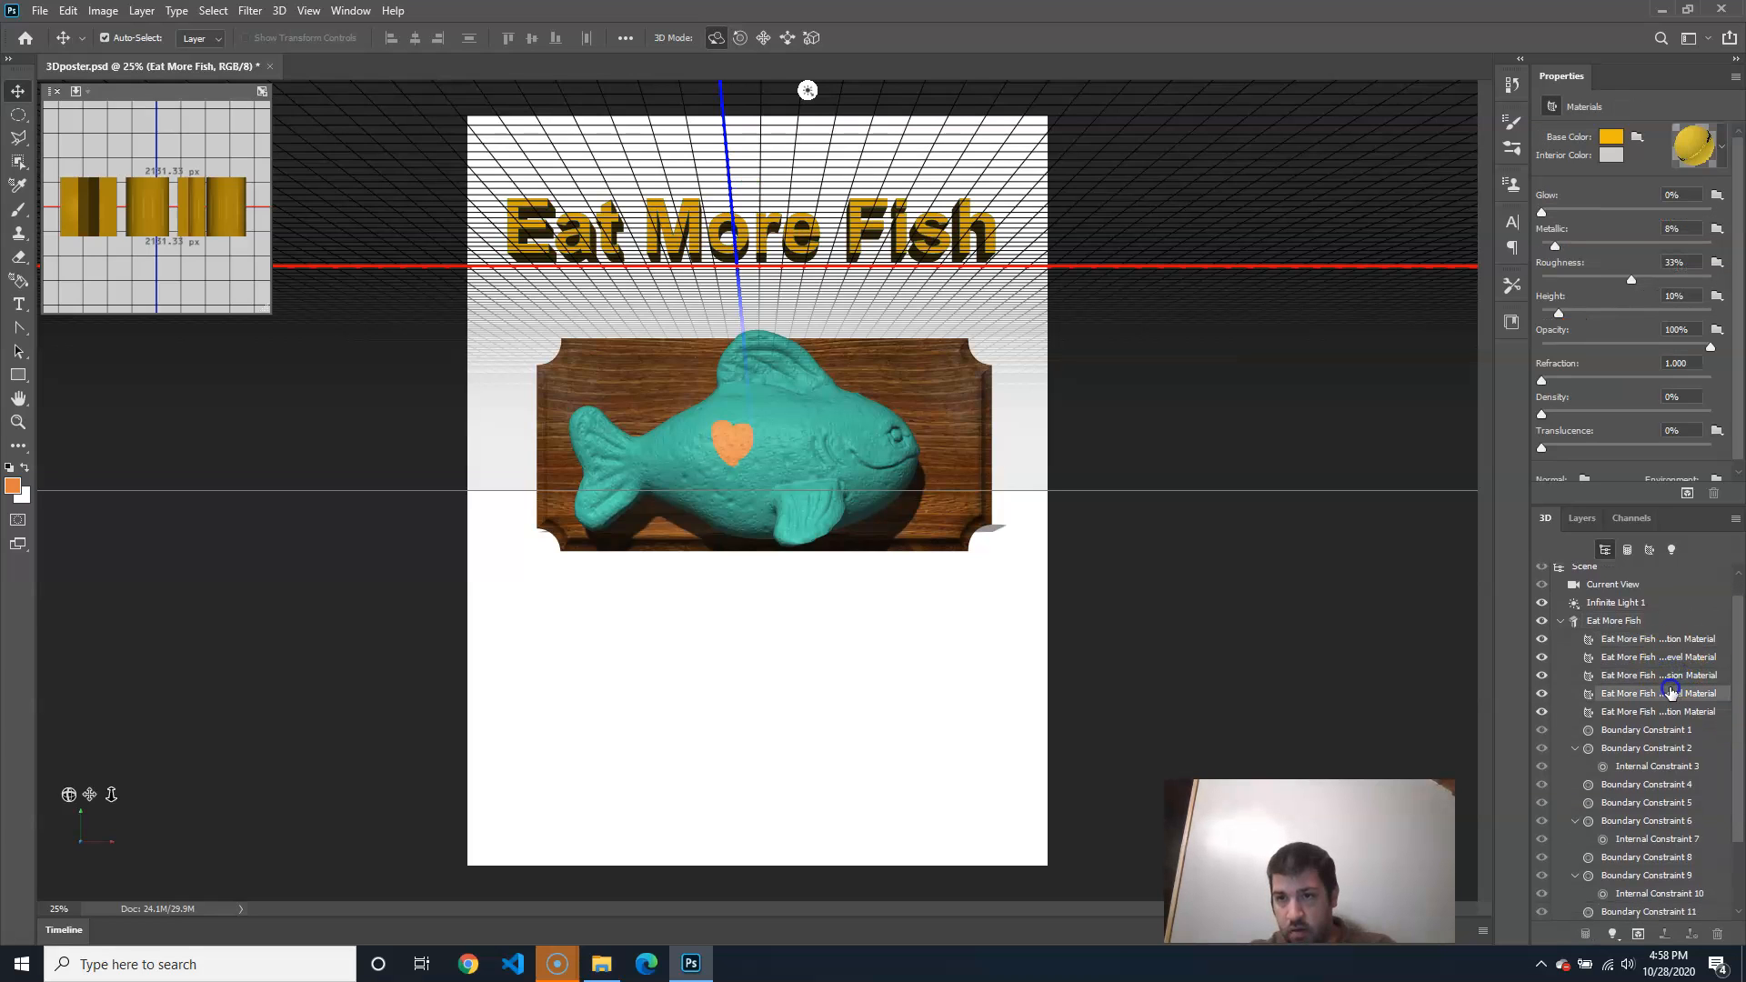
{"action": "left_click", "coordinate": [1672, 660]}
{"action": "left_click_drag", "start_coordinate": [1741, 651], "coordinate": [1737, 600]}
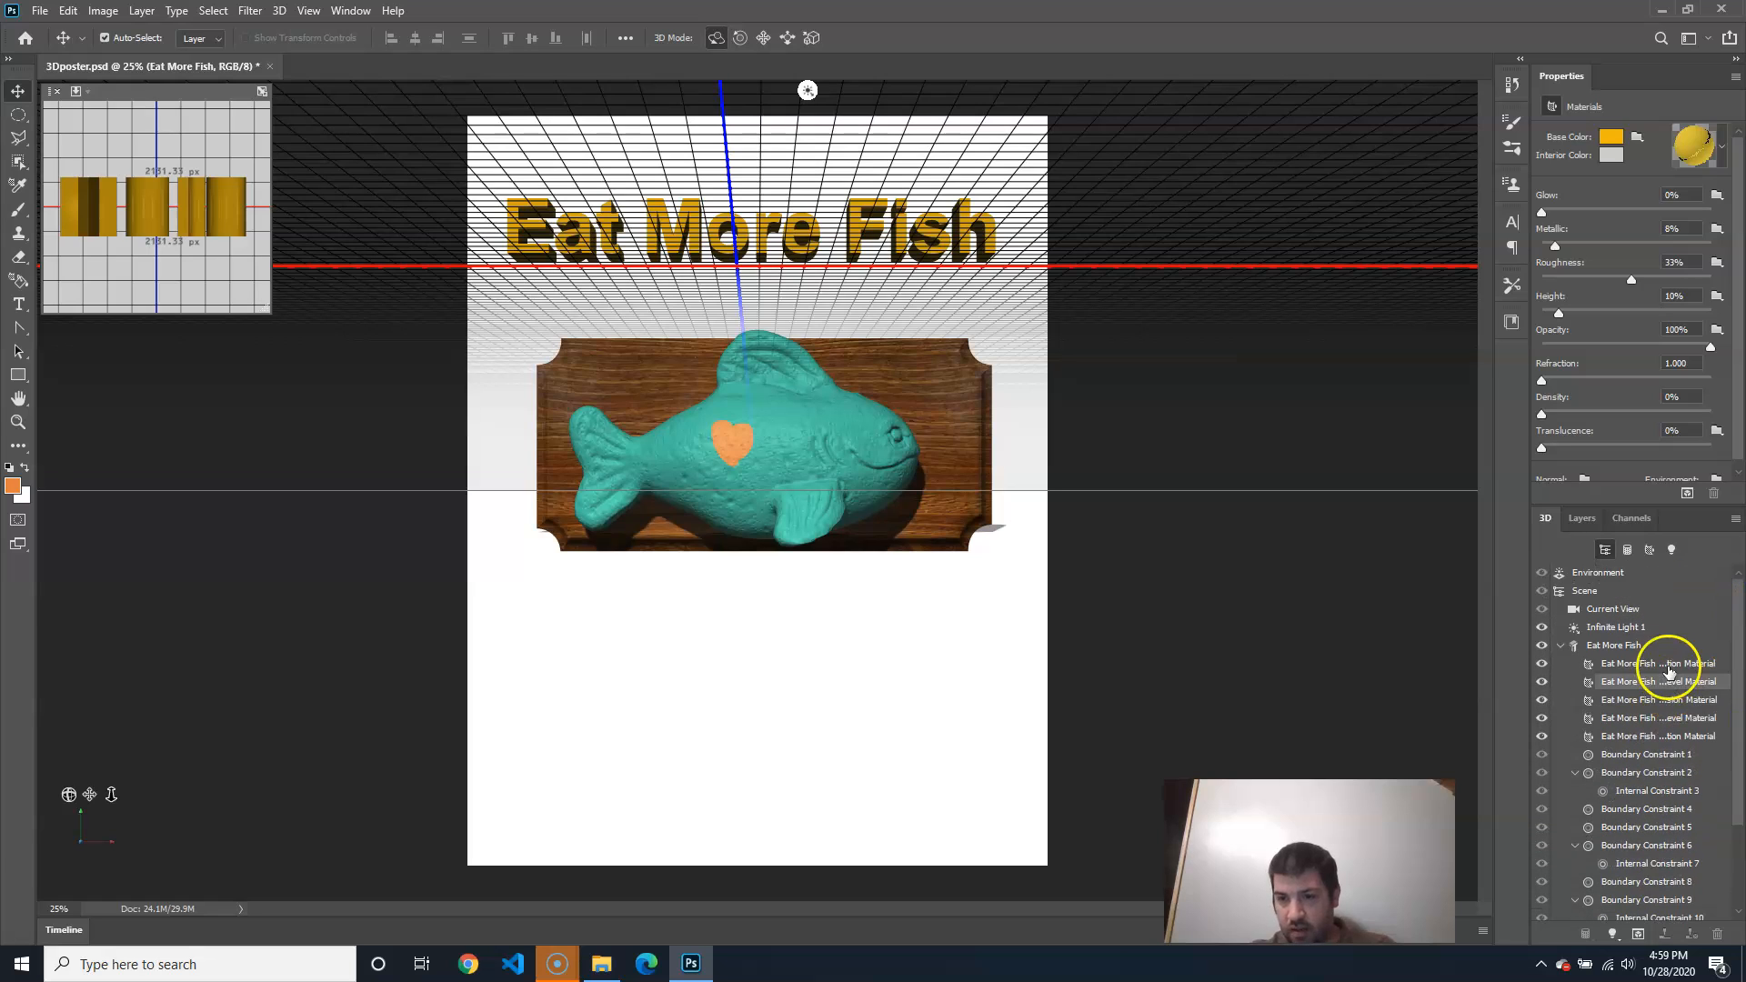
Open the base color of the first Eat More Fish material, try other shades and confirm a golden yellow
{"action": "left_click", "coordinate": [1669, 667]}
{"action": "left_click", "coordinate": [1622, 127]}
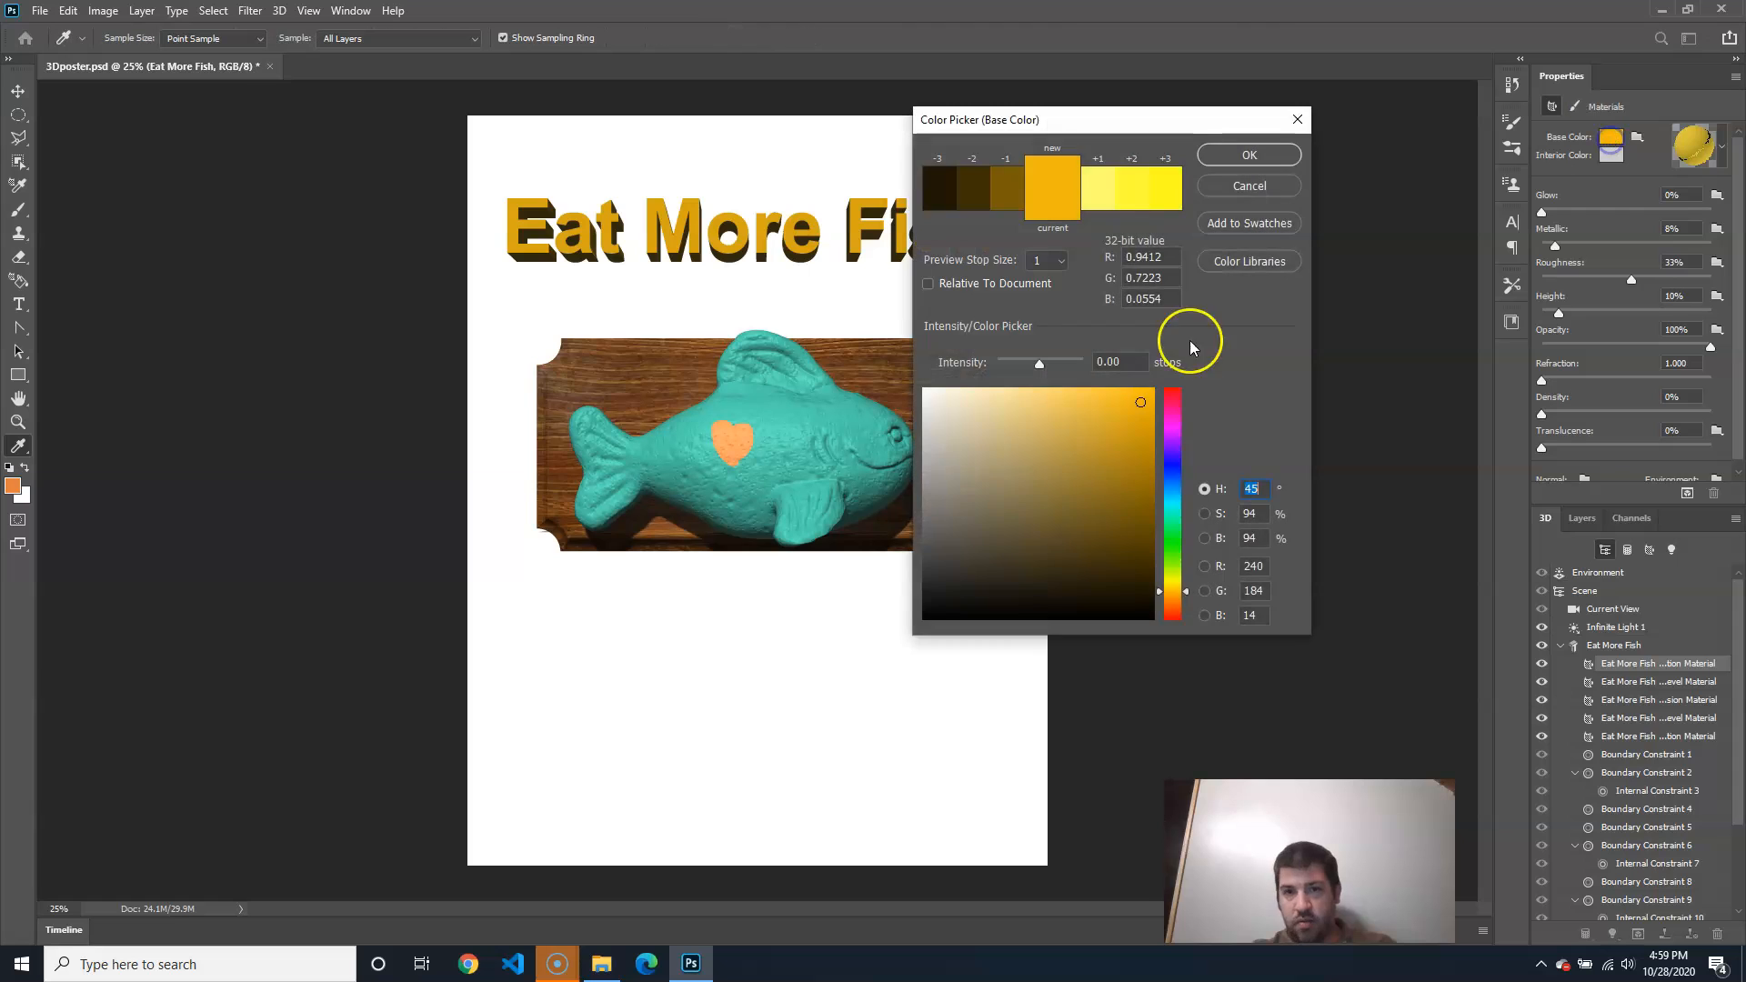
{"action": "left_click", "coordinate": [1055, 462]}
{"action": "left_click_drag", "start_coordinate": [1055, 462], "coordinate": [1132, 402]}
{"action": "left_click", "coordinate": [1250, 155]}
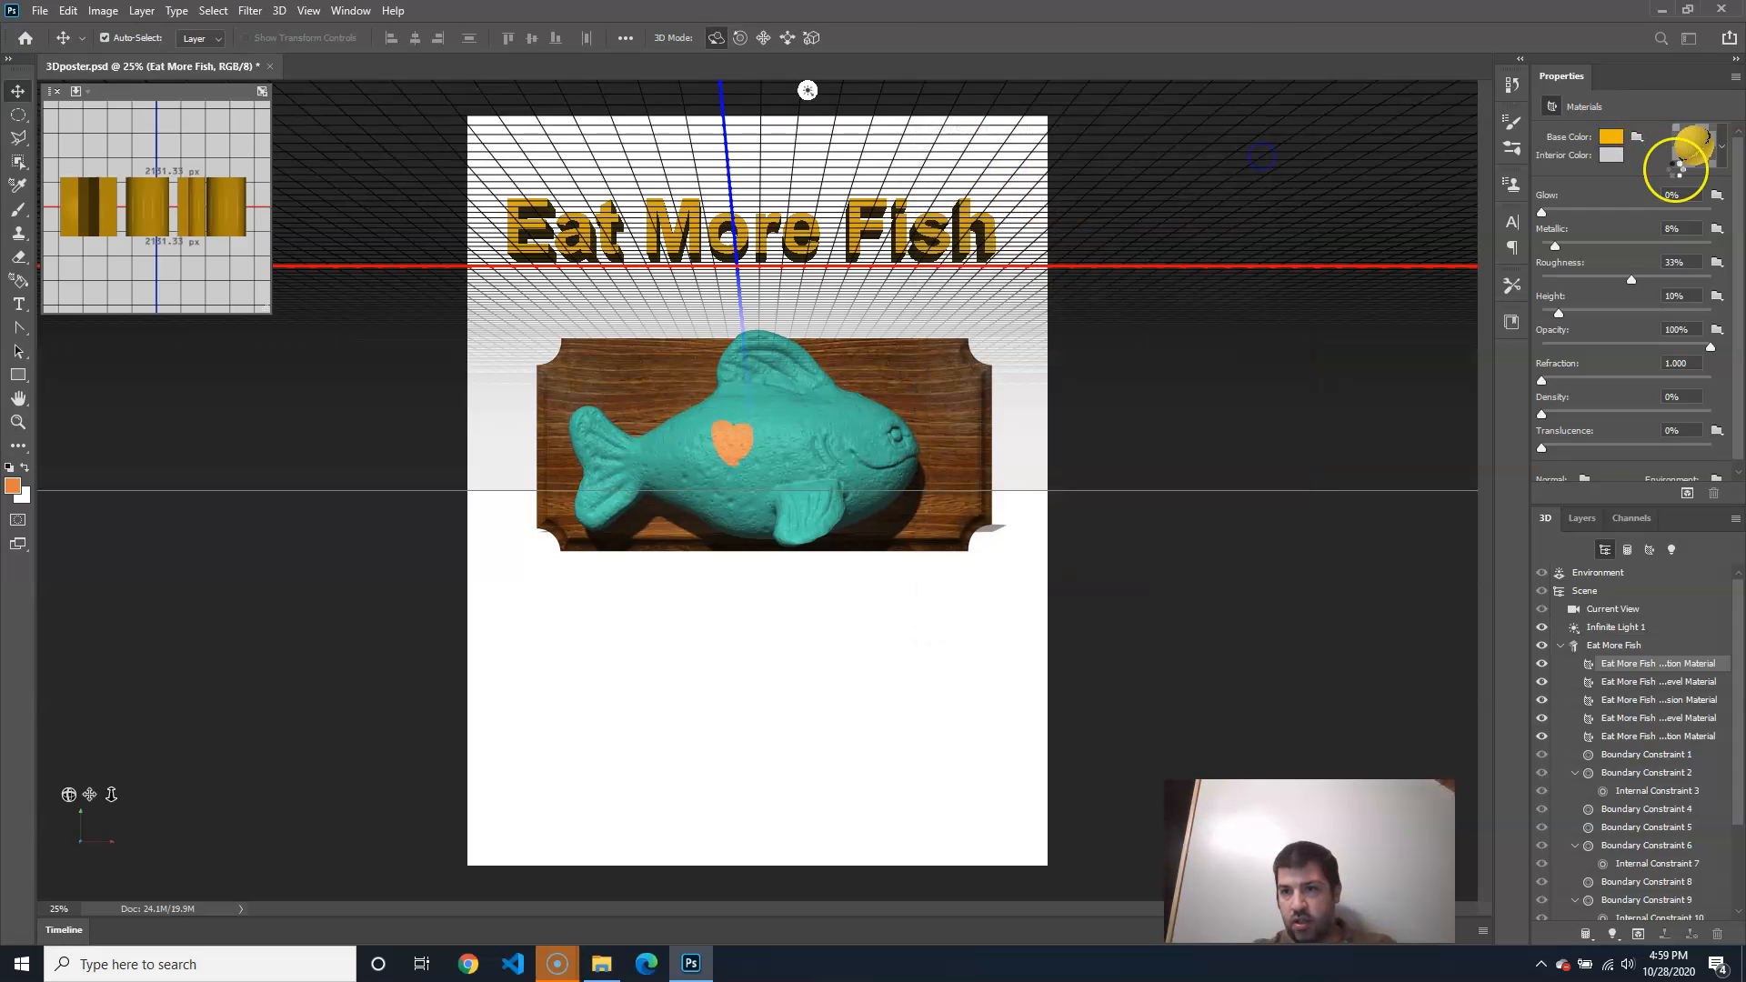
Try the transparent blue material preset on the first Eat More Fish material, then apply the shiny gold metal preset
{"action": "left_click", "coordinate": [1721, 152]}
{"action": "left_click_drag", "start_coordinate": [1706, 243], "coordinate": [1704, 251]}
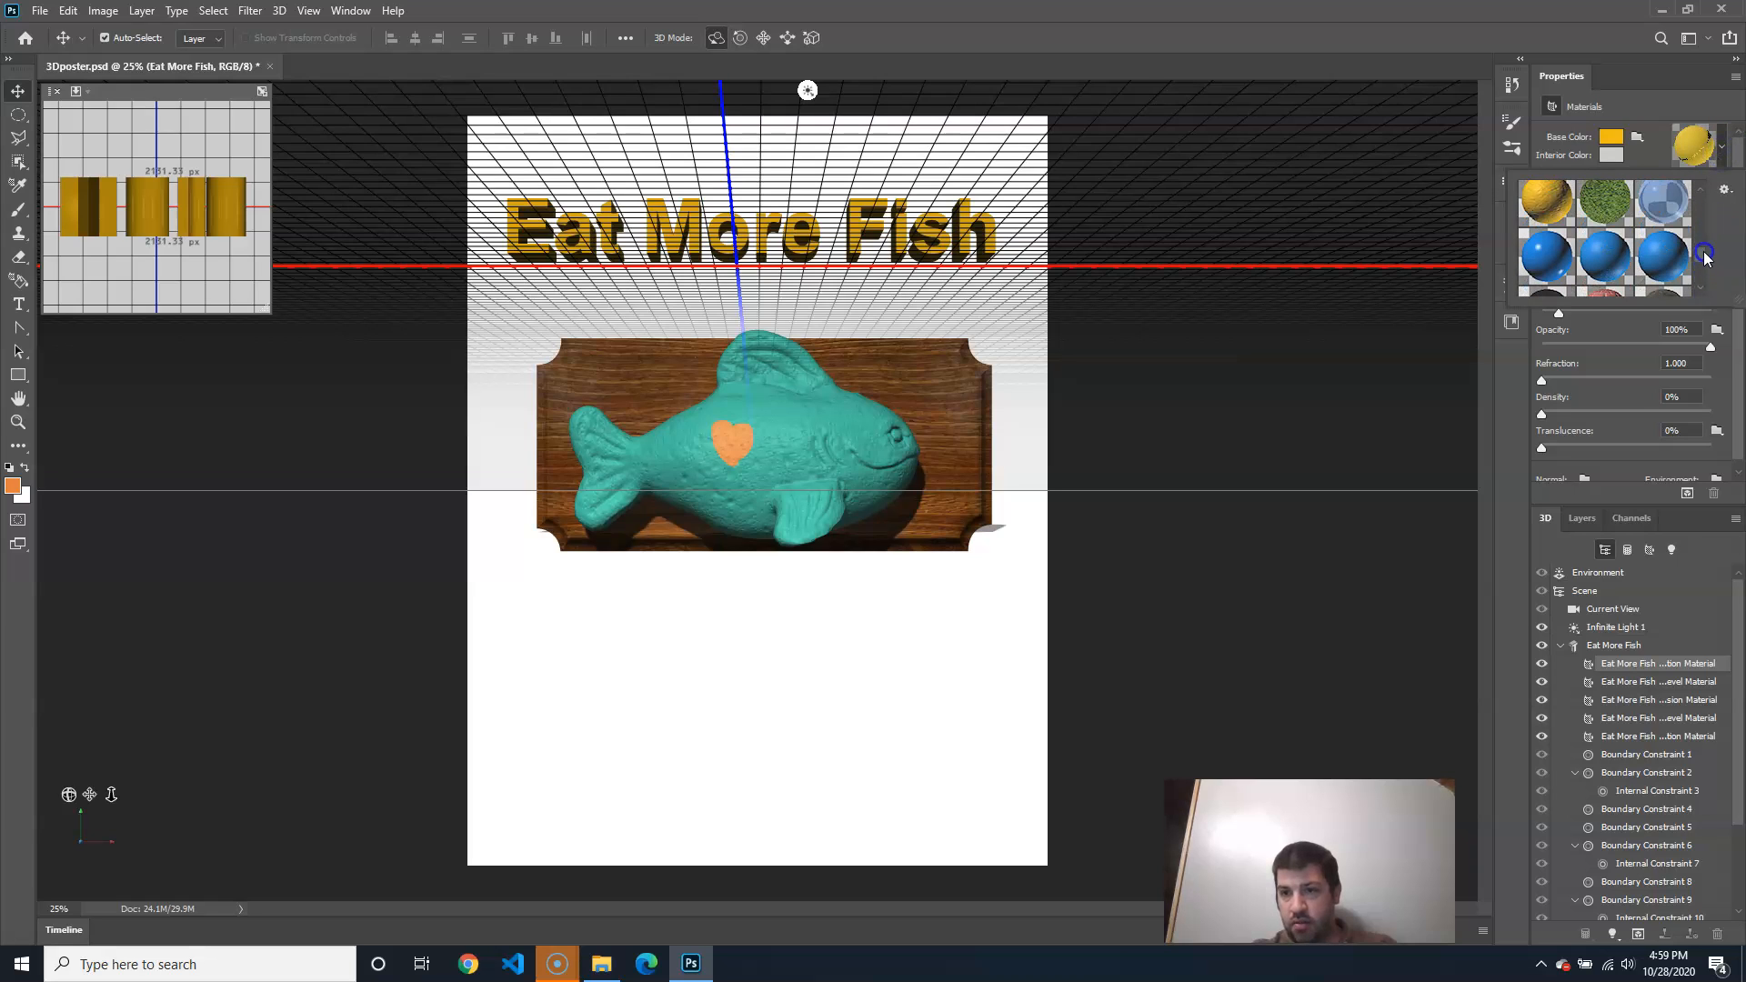
{"action": "left_click", "coordinate": [1671, 216]}
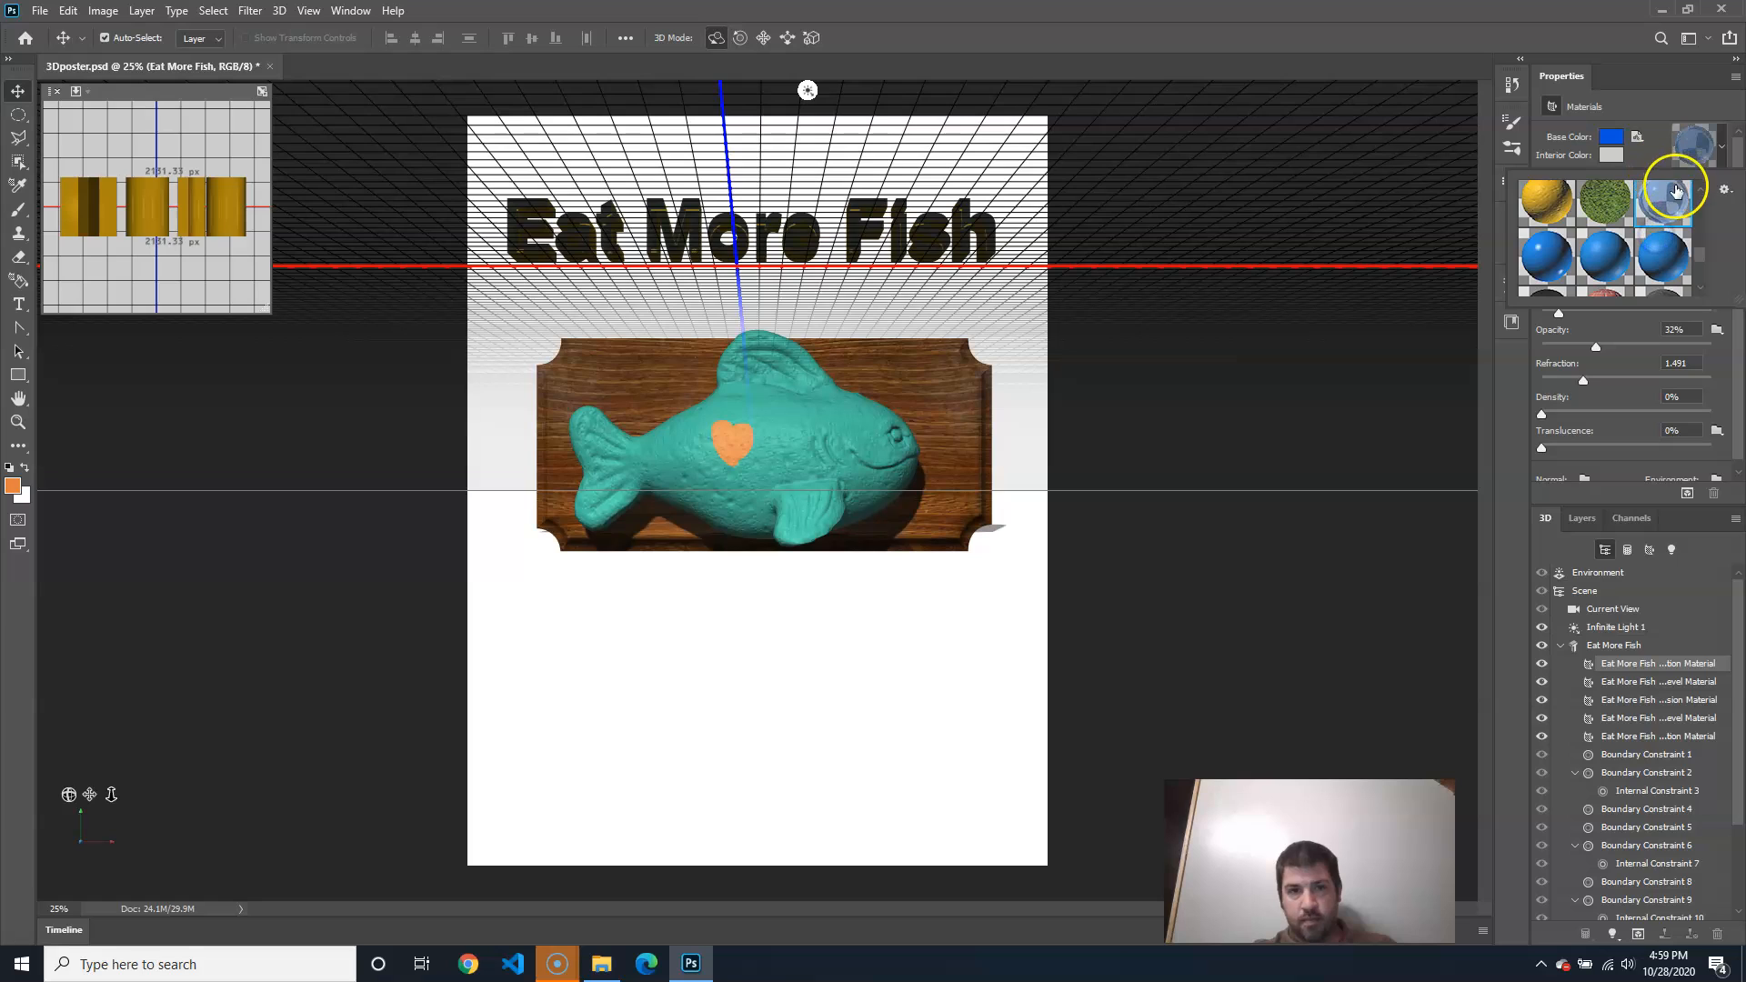
{"action": "mouse_move", "coordinate": [1703, 249]}
{"action": "left_mouse_down"}
{"action": "mouse_move", "coordinate": [1700, 271]}
{"action": "mouse_move", "coordinate": [1700, 227]}
{"action": "left_mouse_up"}
{"action": "left_click", "coordinate": [1603, 246]}
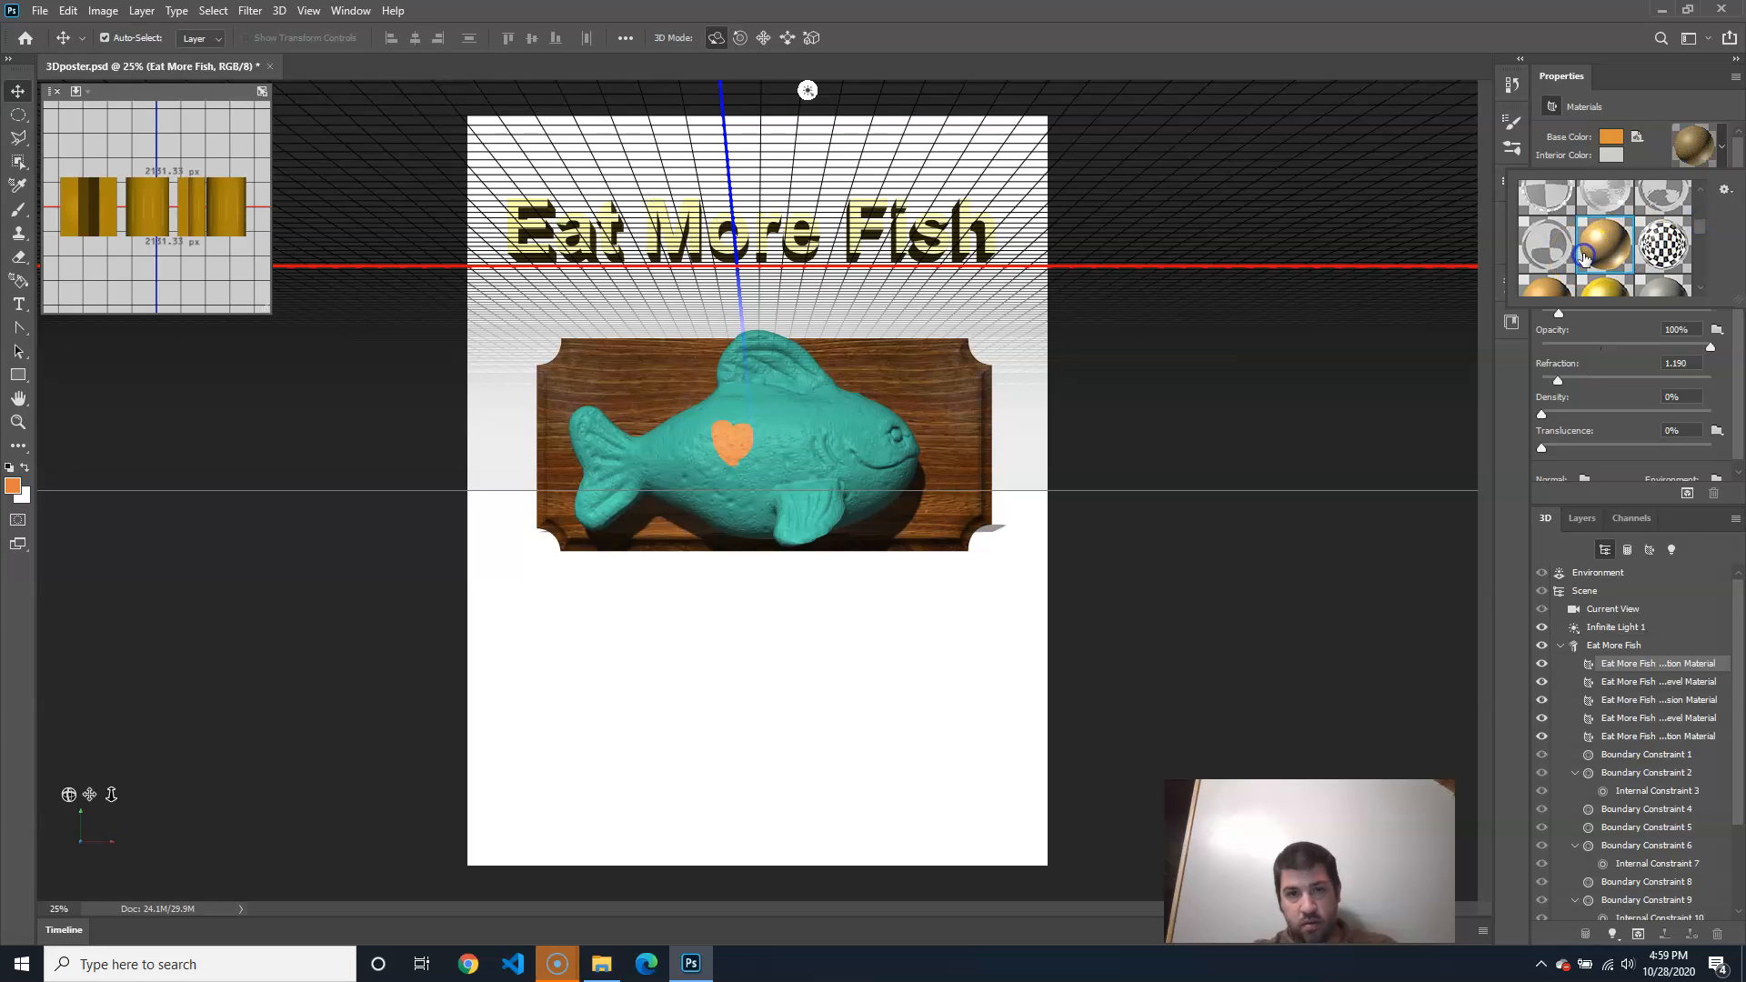
Compare the orange and yellow gold material presets on the first Eat More Fish material, then apply the orange gold one
{"action": "left_click", "coordinate": [1551, 297]}
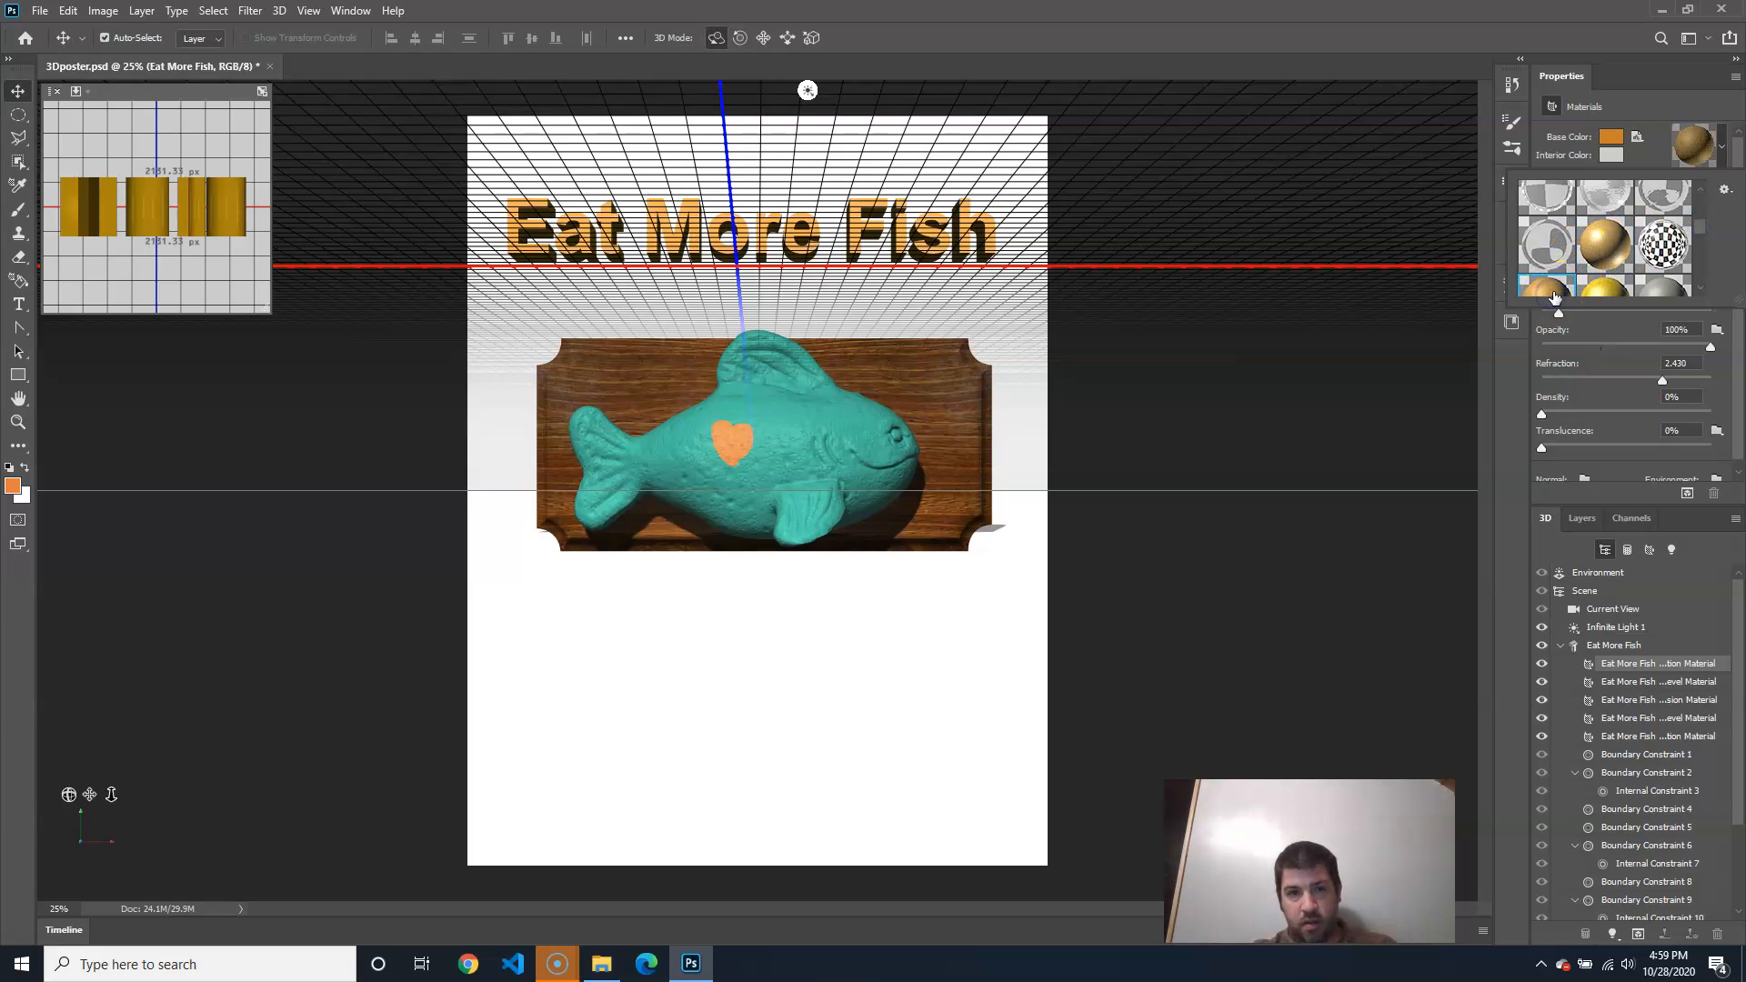
{"action": "left_click", "coordinate": [1602, 291]}
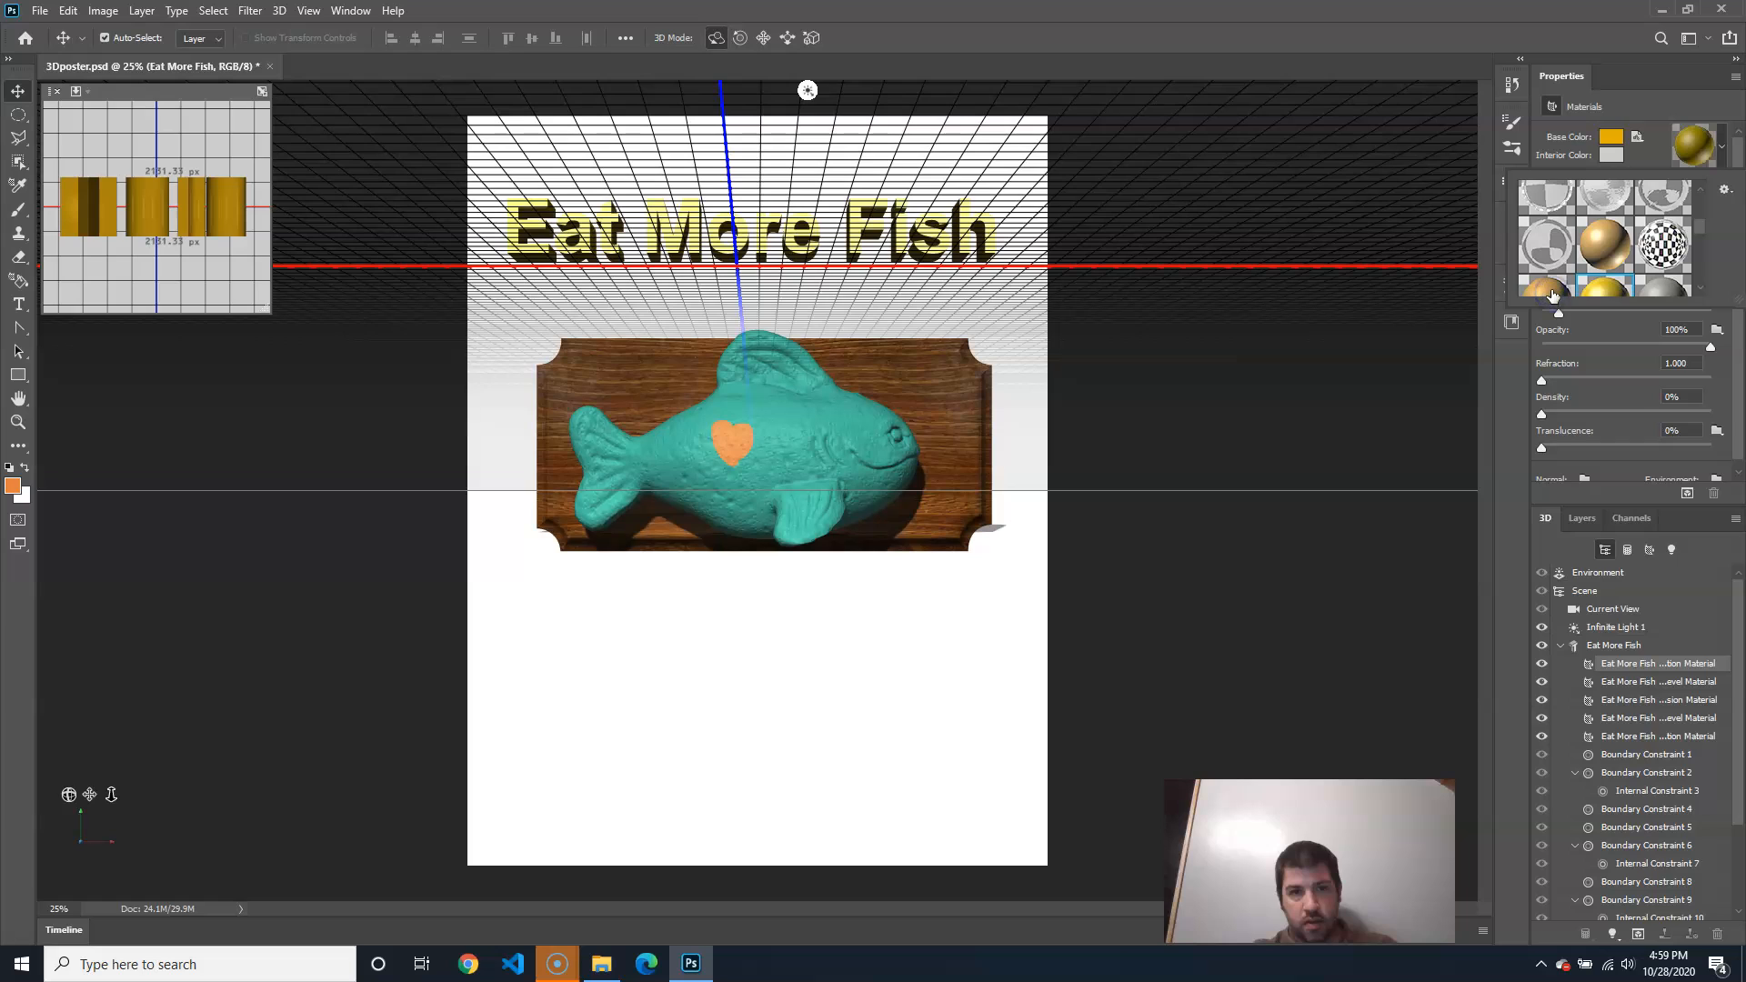
{"action": "left_click", "coordinate": [1552, 294]}
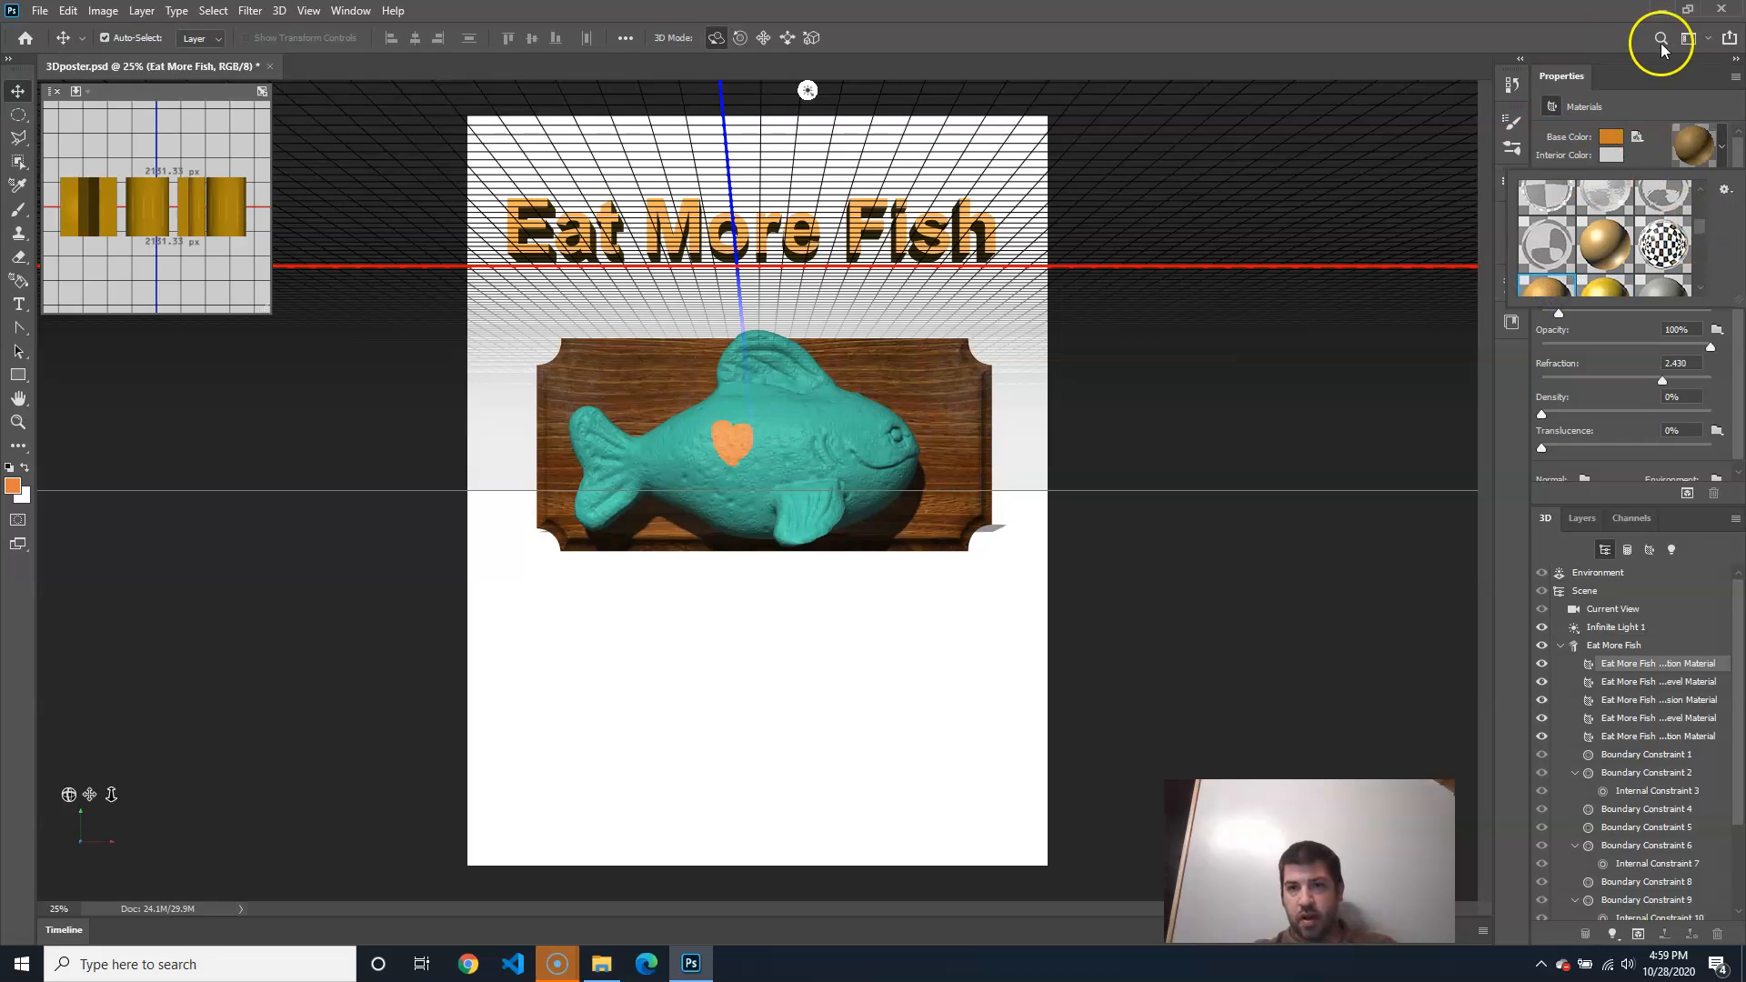
{"action": "left_click", "coordinate": [1637, 102]}
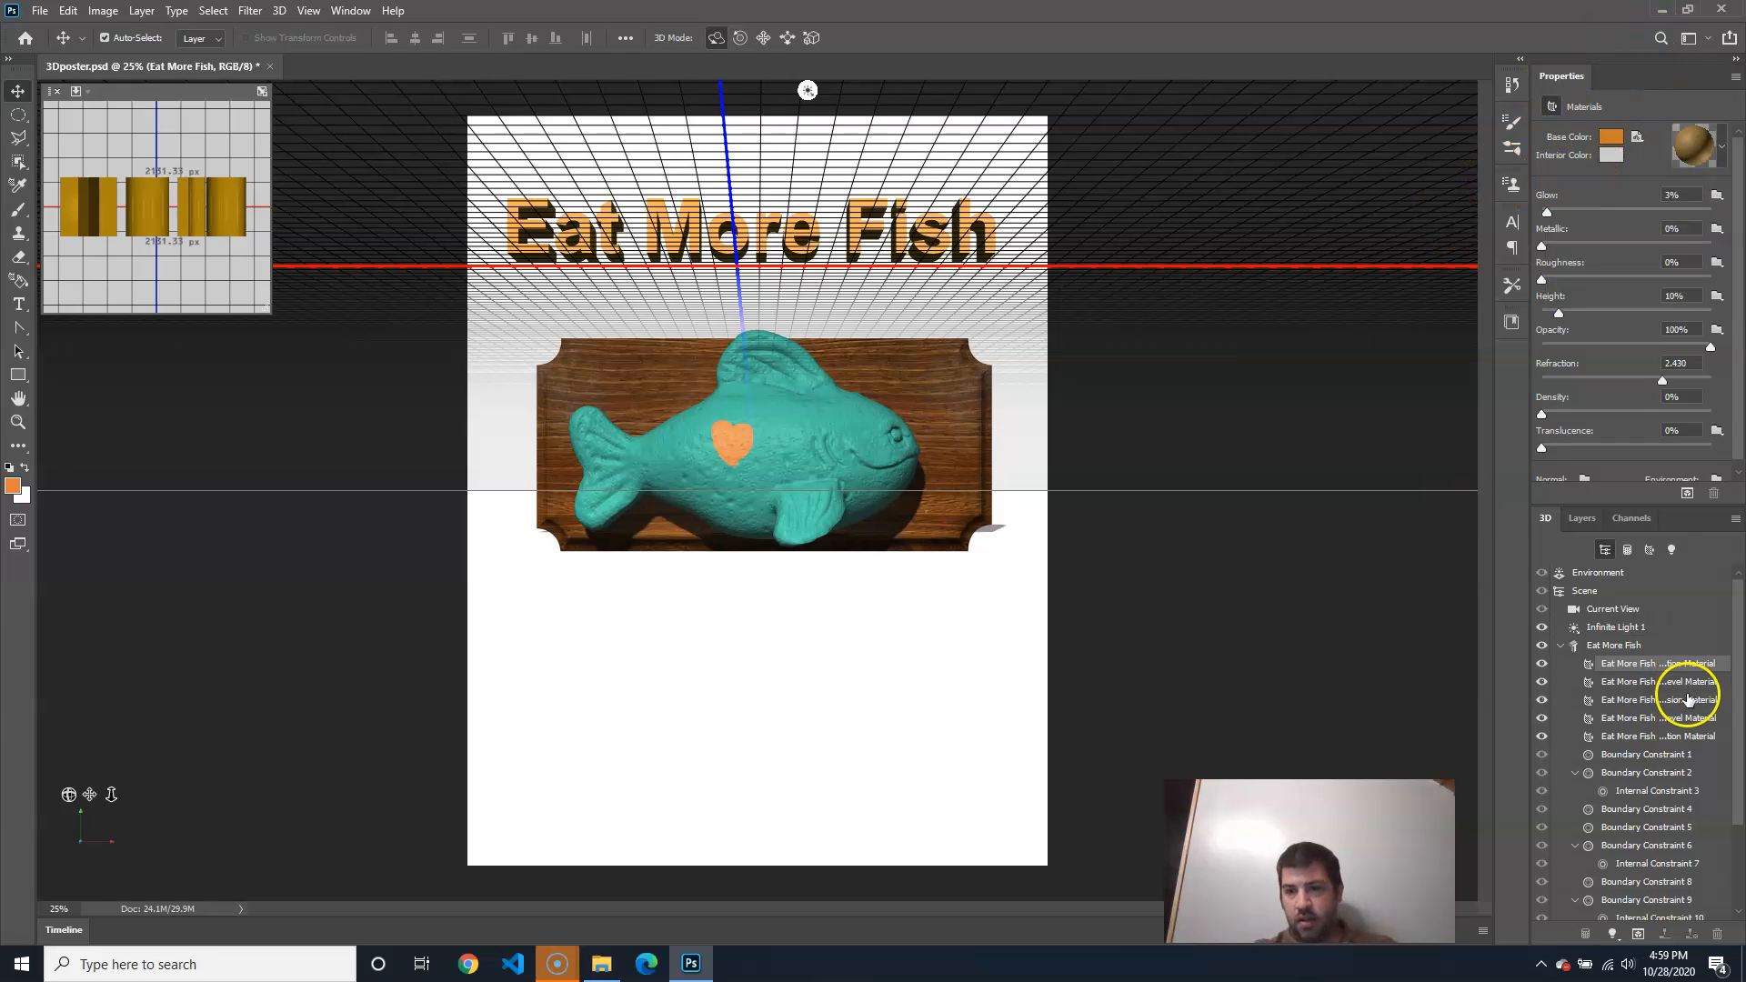
Select Infinite Light 1 in Layer 1's 3D scene and rotate it so the light falls on the fish plaque from the upper right
{"action": "left_click", "coordinate": [1582, 521]}
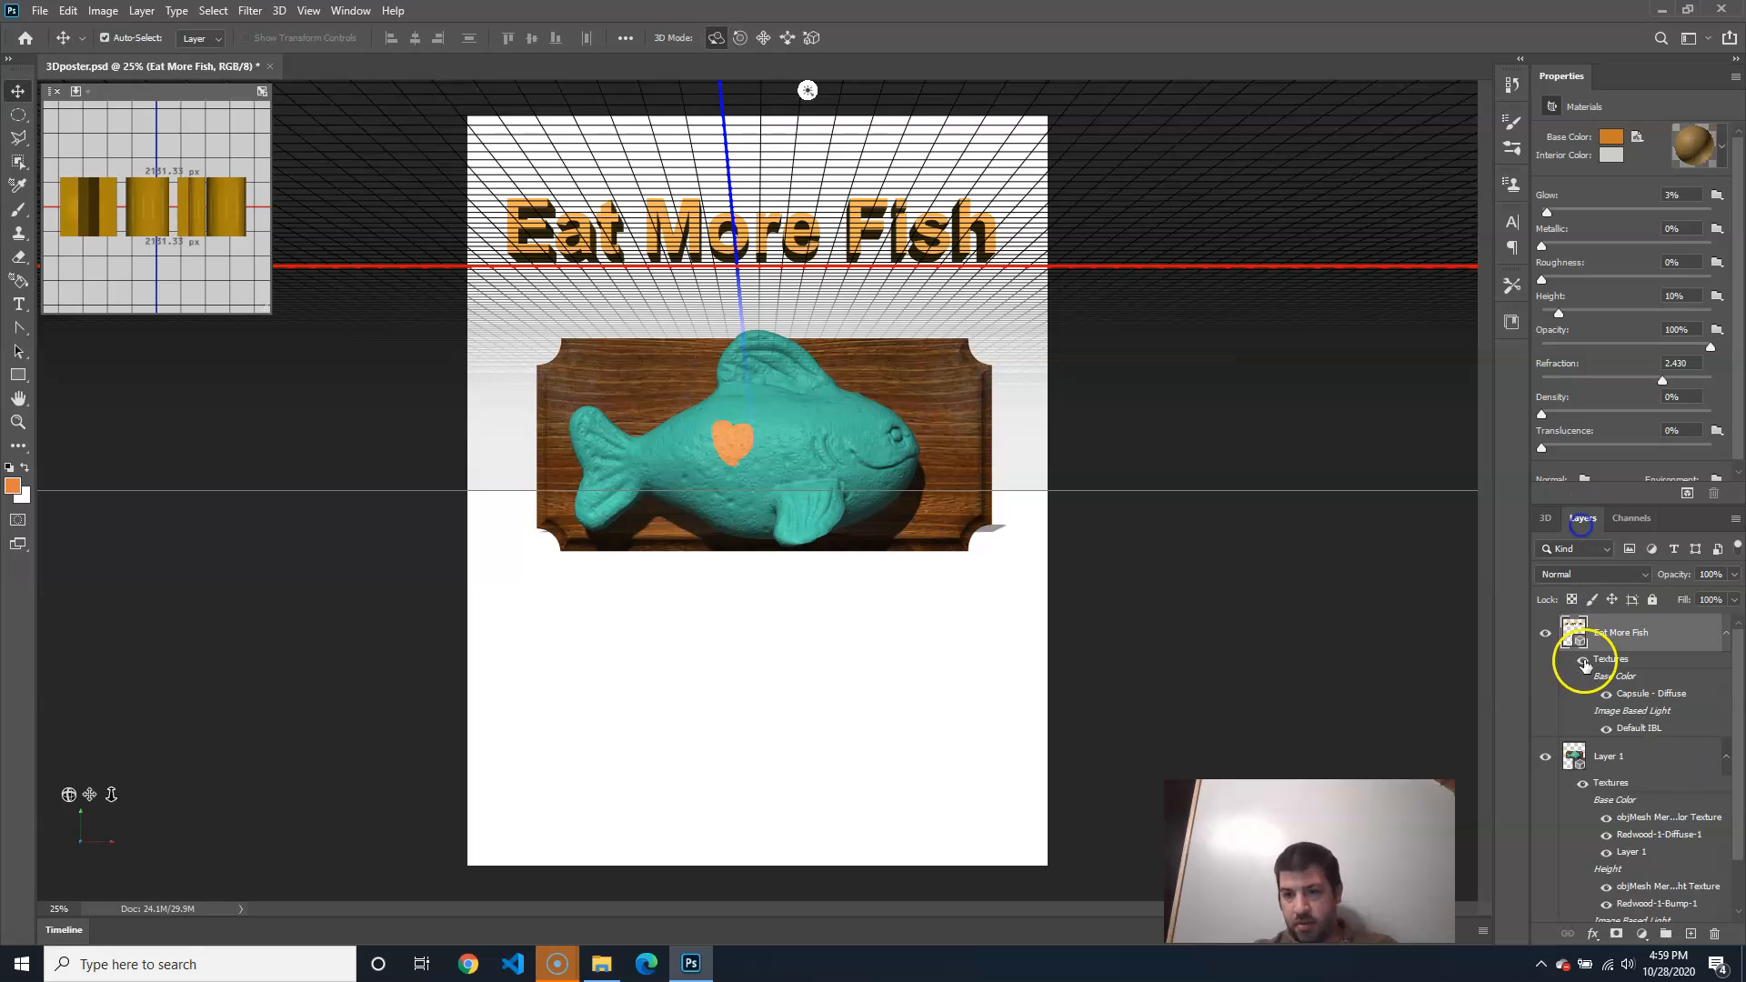
{"action": "left_click", "coordinate": [1615, 733]}
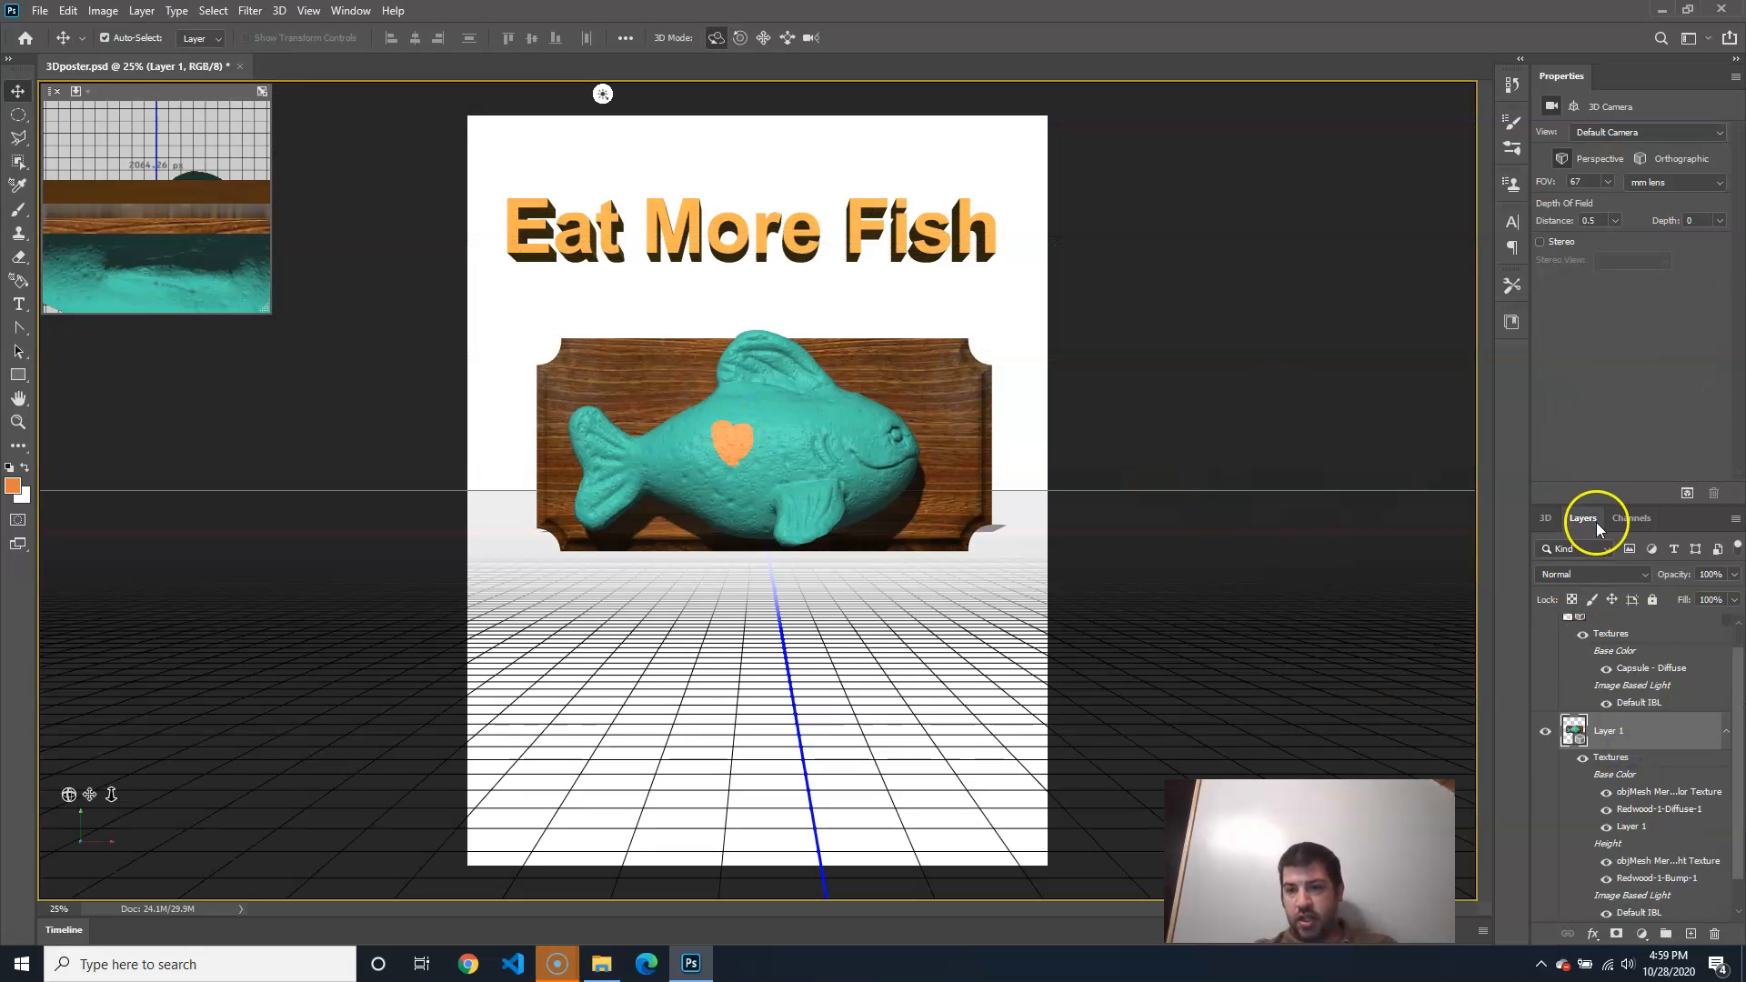
{"action": "left_click", "coordinate": [1545, 518]}
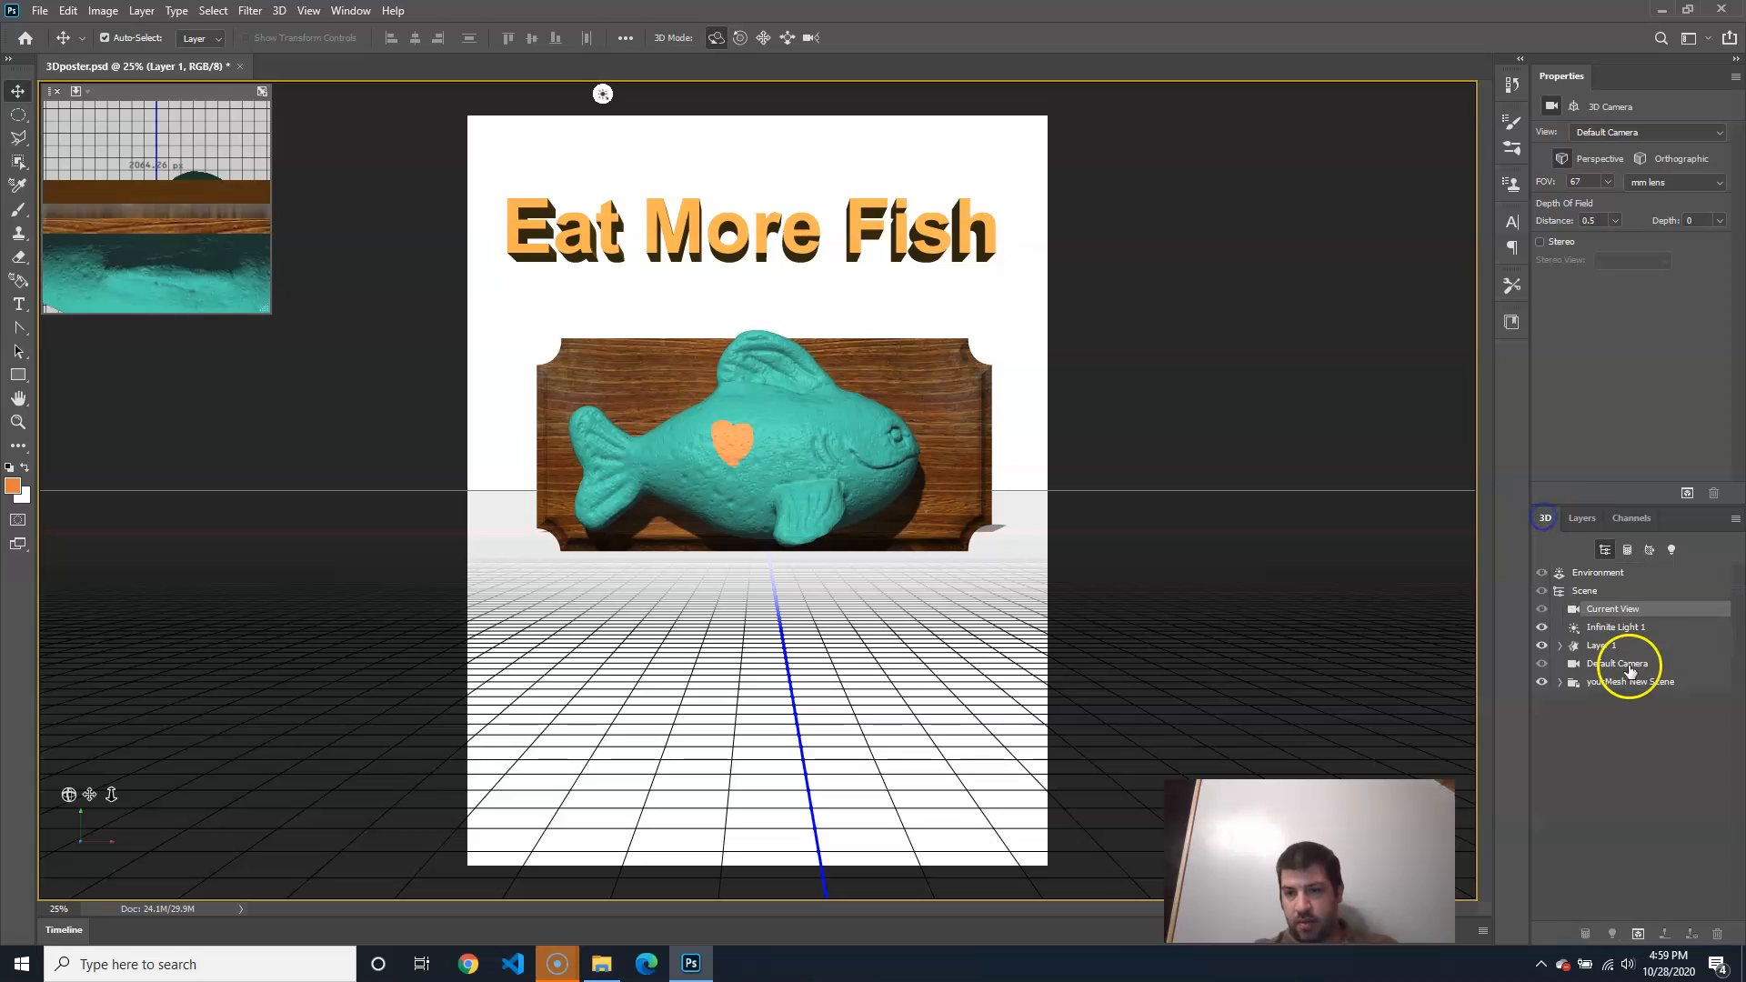
{"action": "left_click", "coordinate": [1616, 626]}
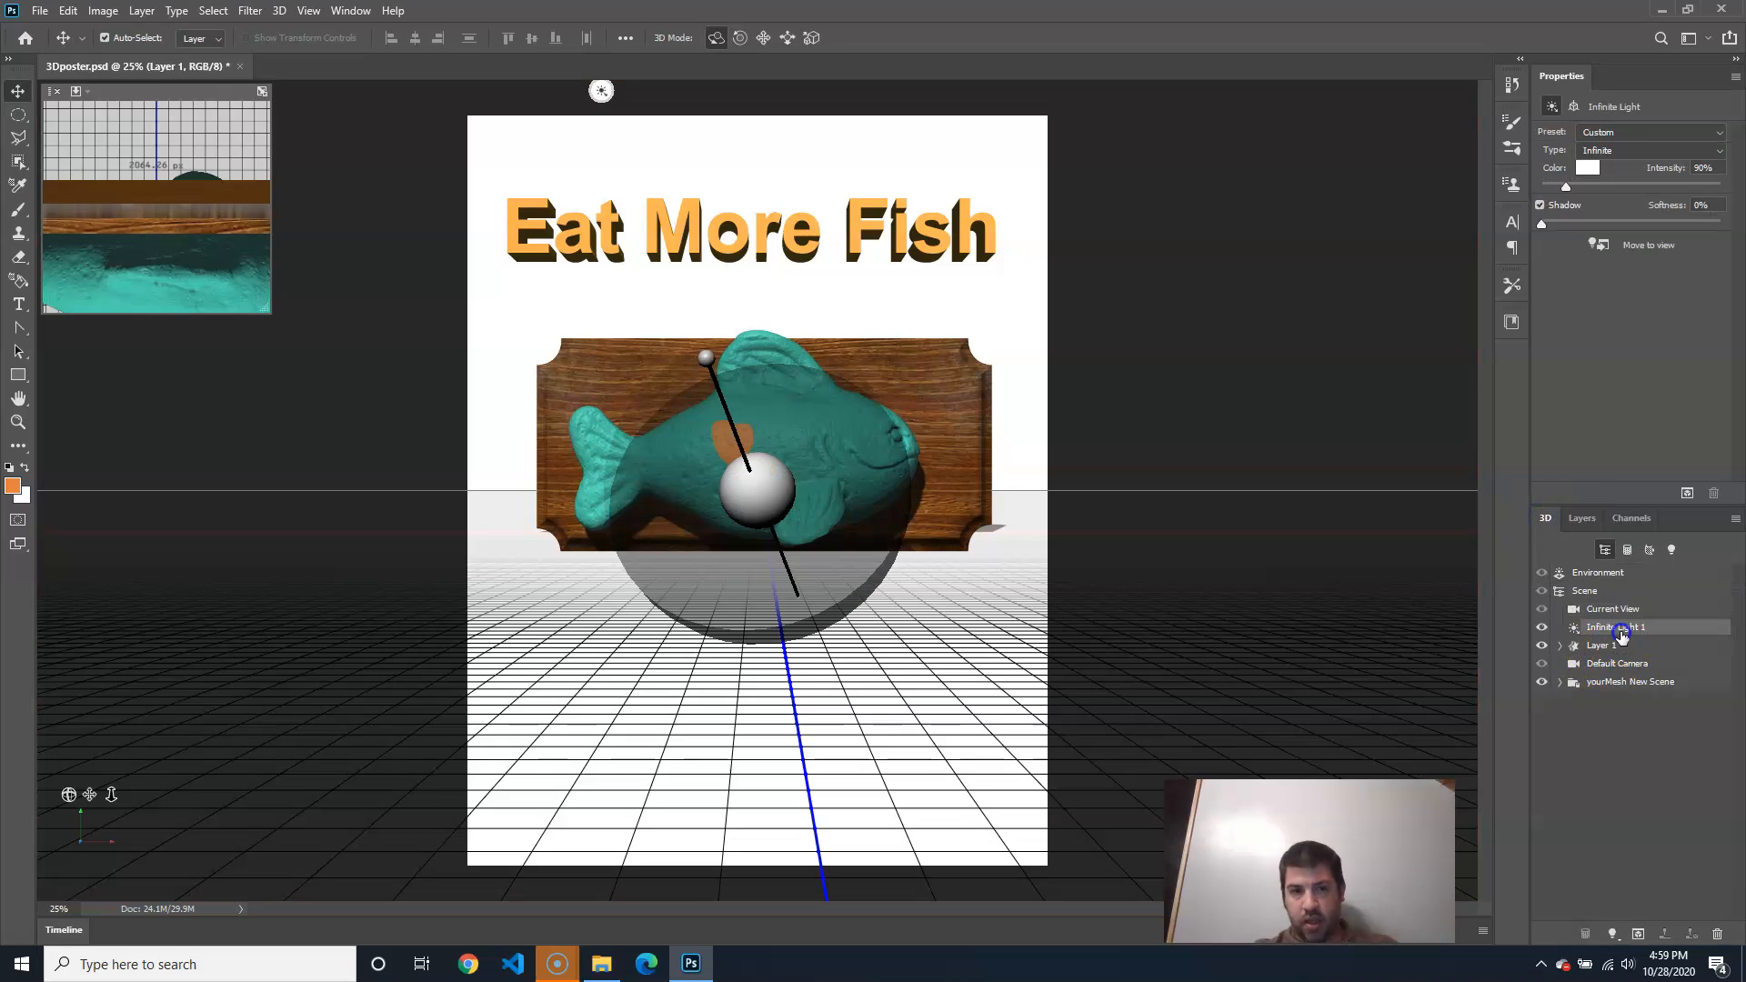
{"action": "mouse_move", "coordinate": [702, 358]}
{"action": "left_mouse_down"}
{"action": "mouse_move", "coordinate": [795, 340]}
{"action": "mouse_move", "coordinate": [803, 300]}
{"action": "mouse_move", "coordinate": [821, 330]}
{"action": "mouse_move", "coordinate": [842, 300]}
{"action": "mouse_move", "coordinate": [824, 321]}
{"action": "left_mouse_up"}
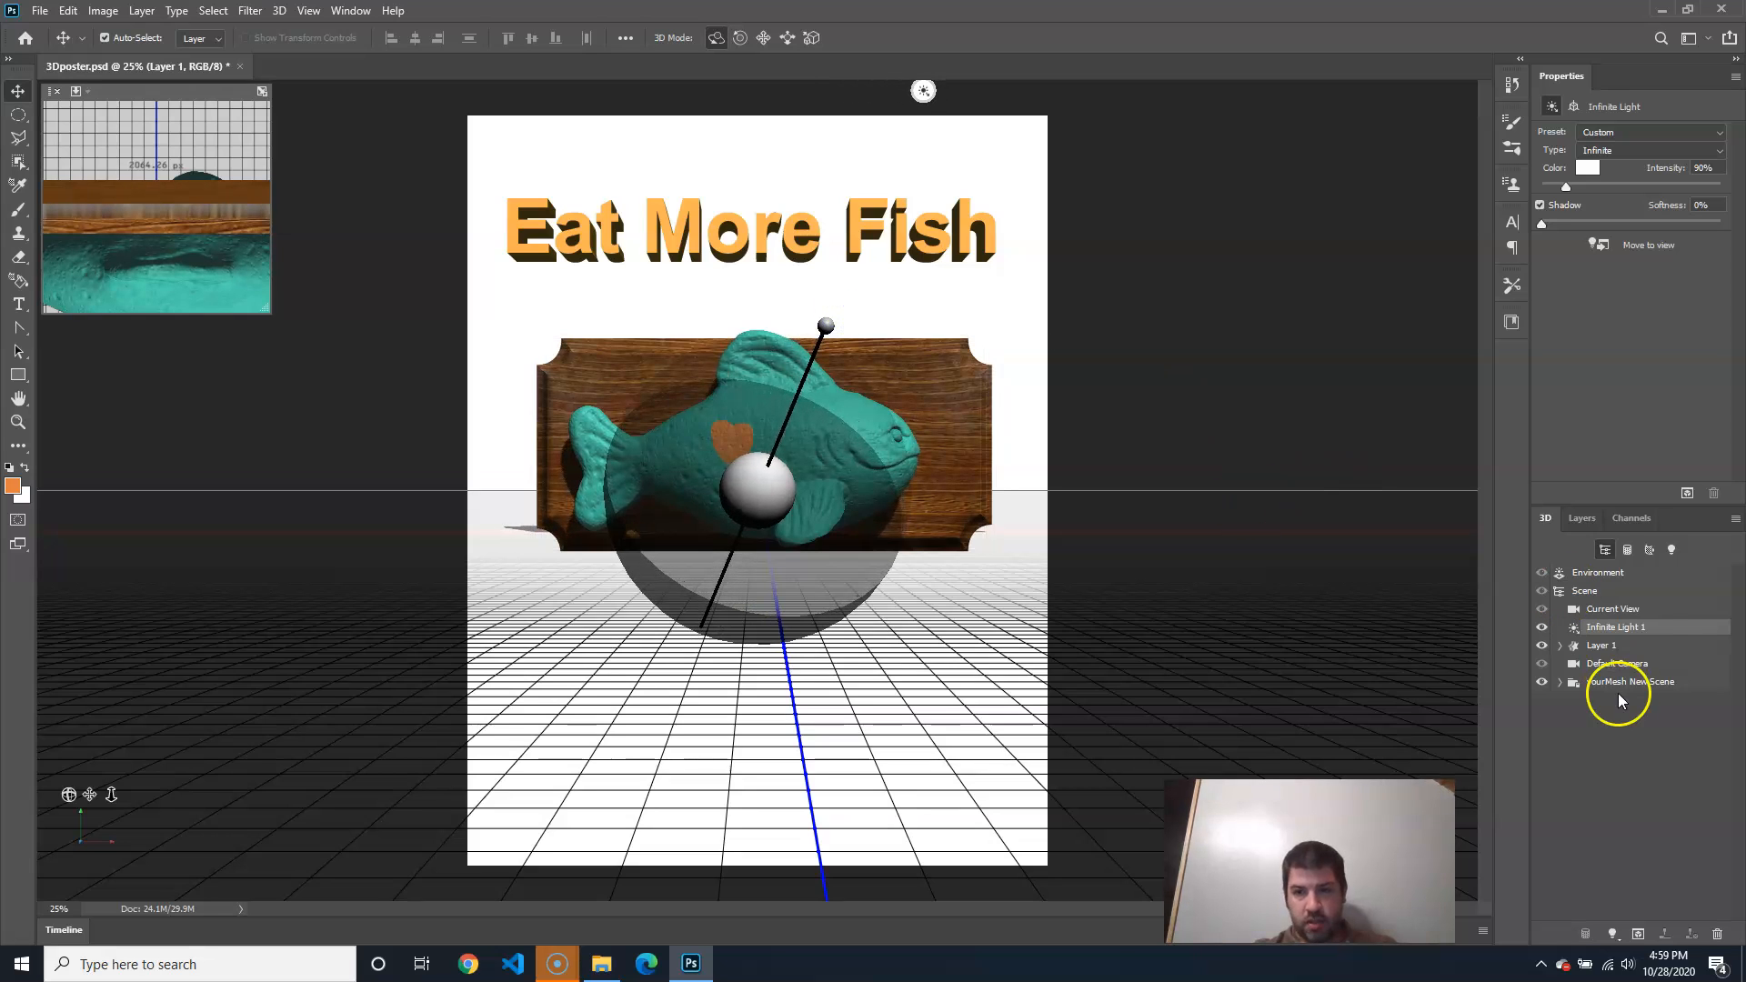
{"action": "right_click", "coordinate": [1607, 635]}
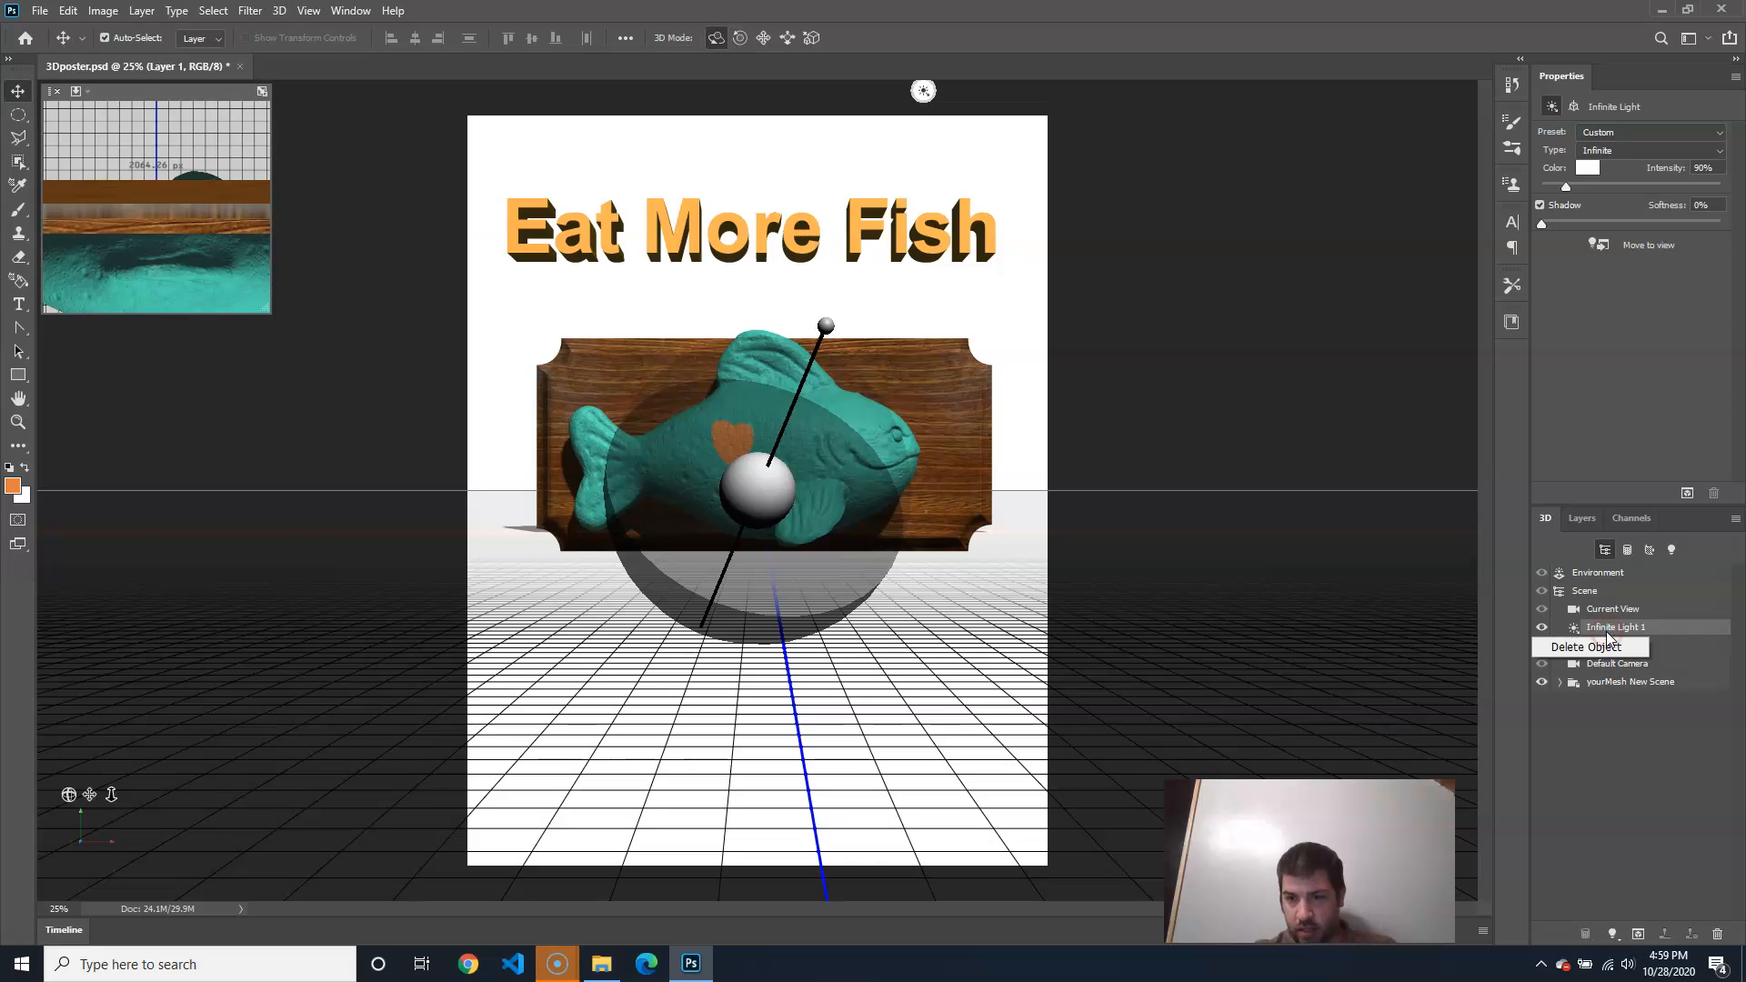
{"action": "left_click", "coordinate": [1590, 724]}
{"action": "right_click", "coordinate": [1599, 591]}
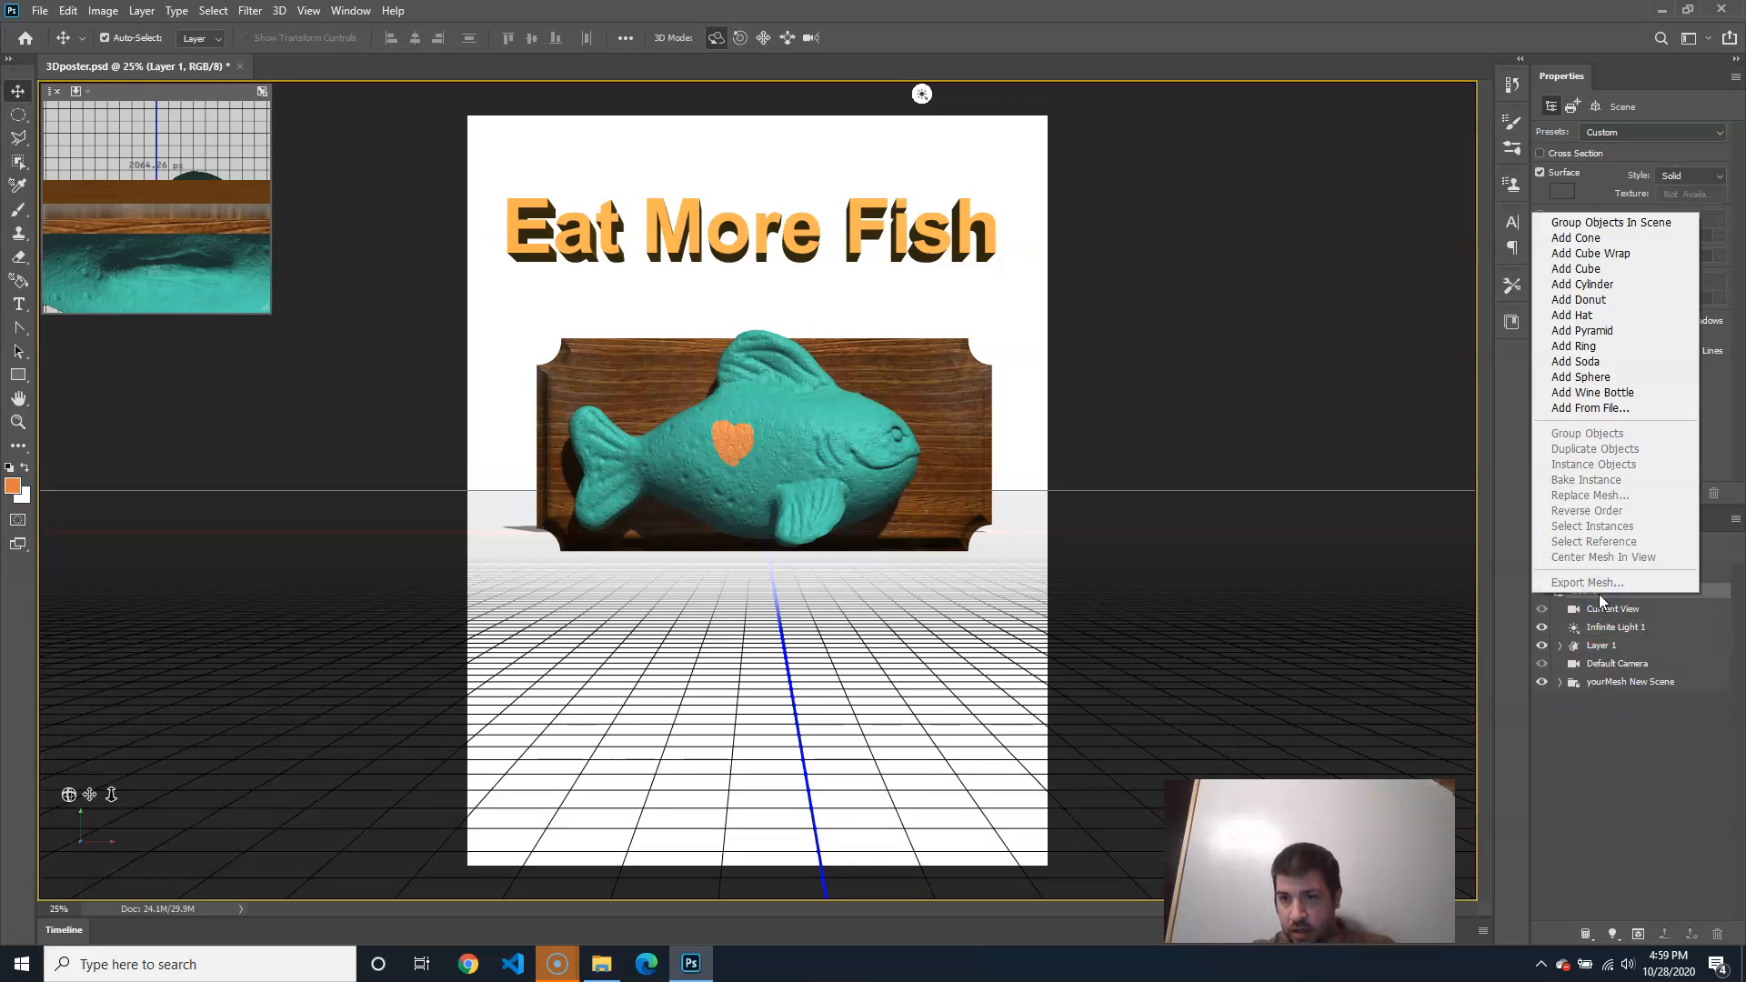
{"action": "left_click", "coordinate": [1612, 764]}
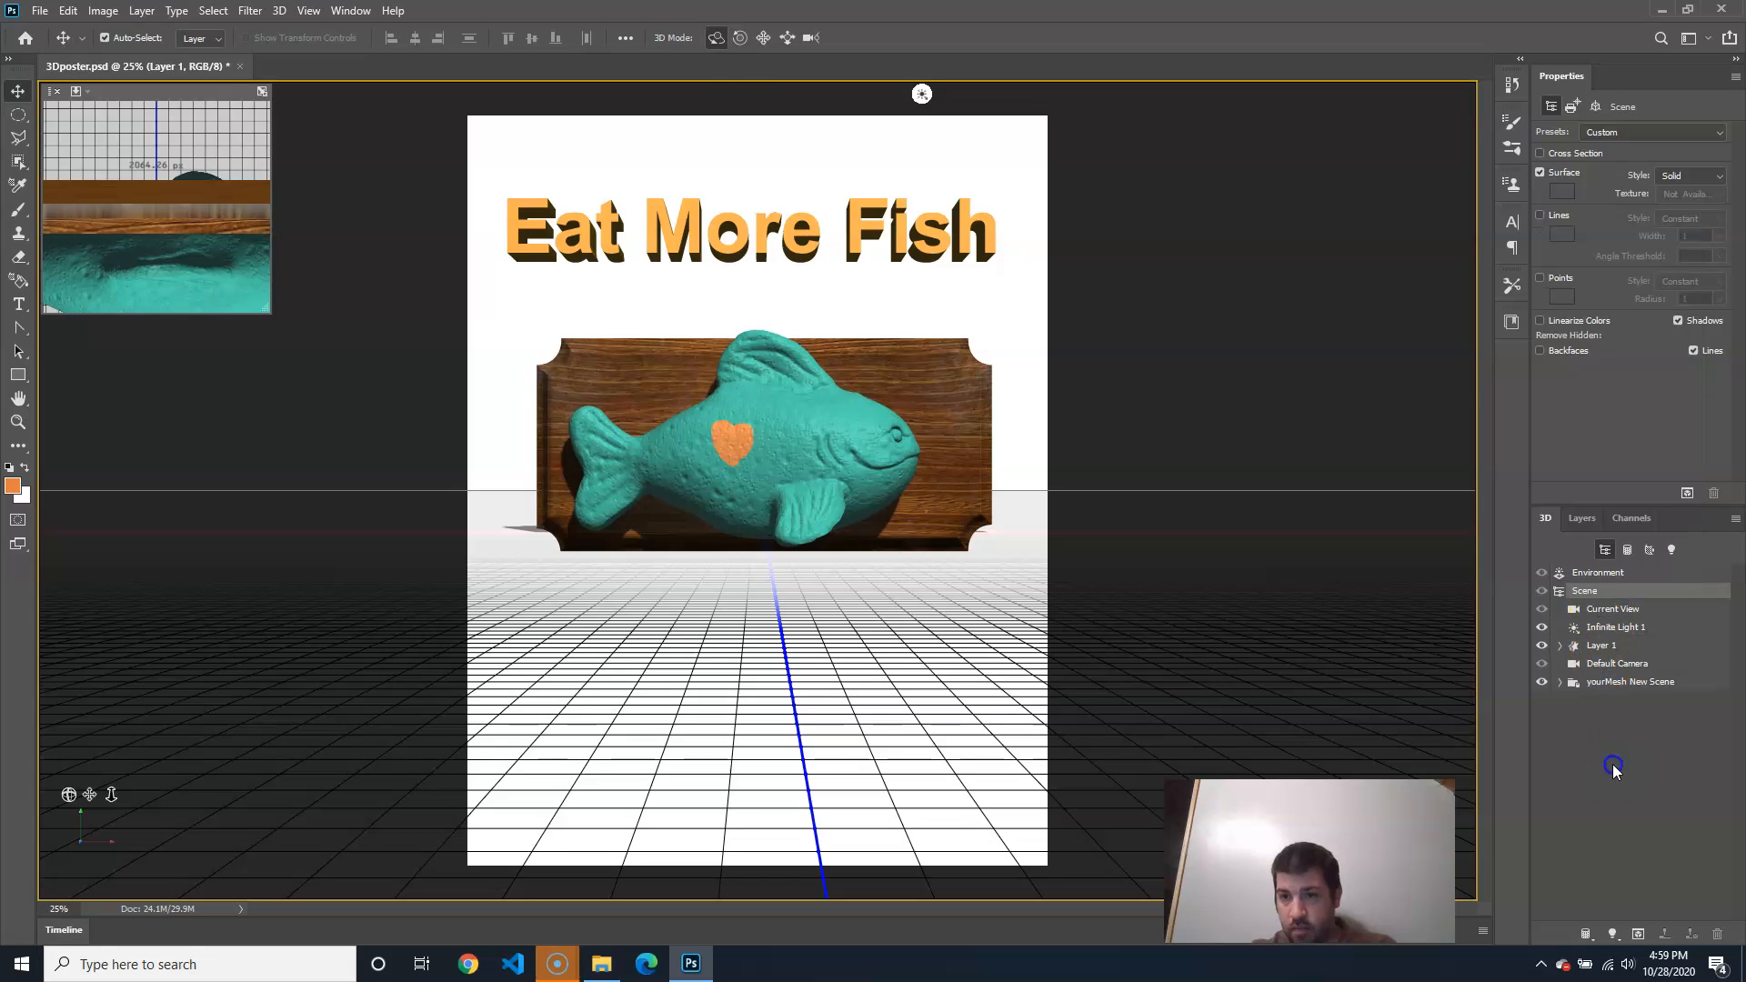
{"action": "left_click", "coordinate": [281, 10]}
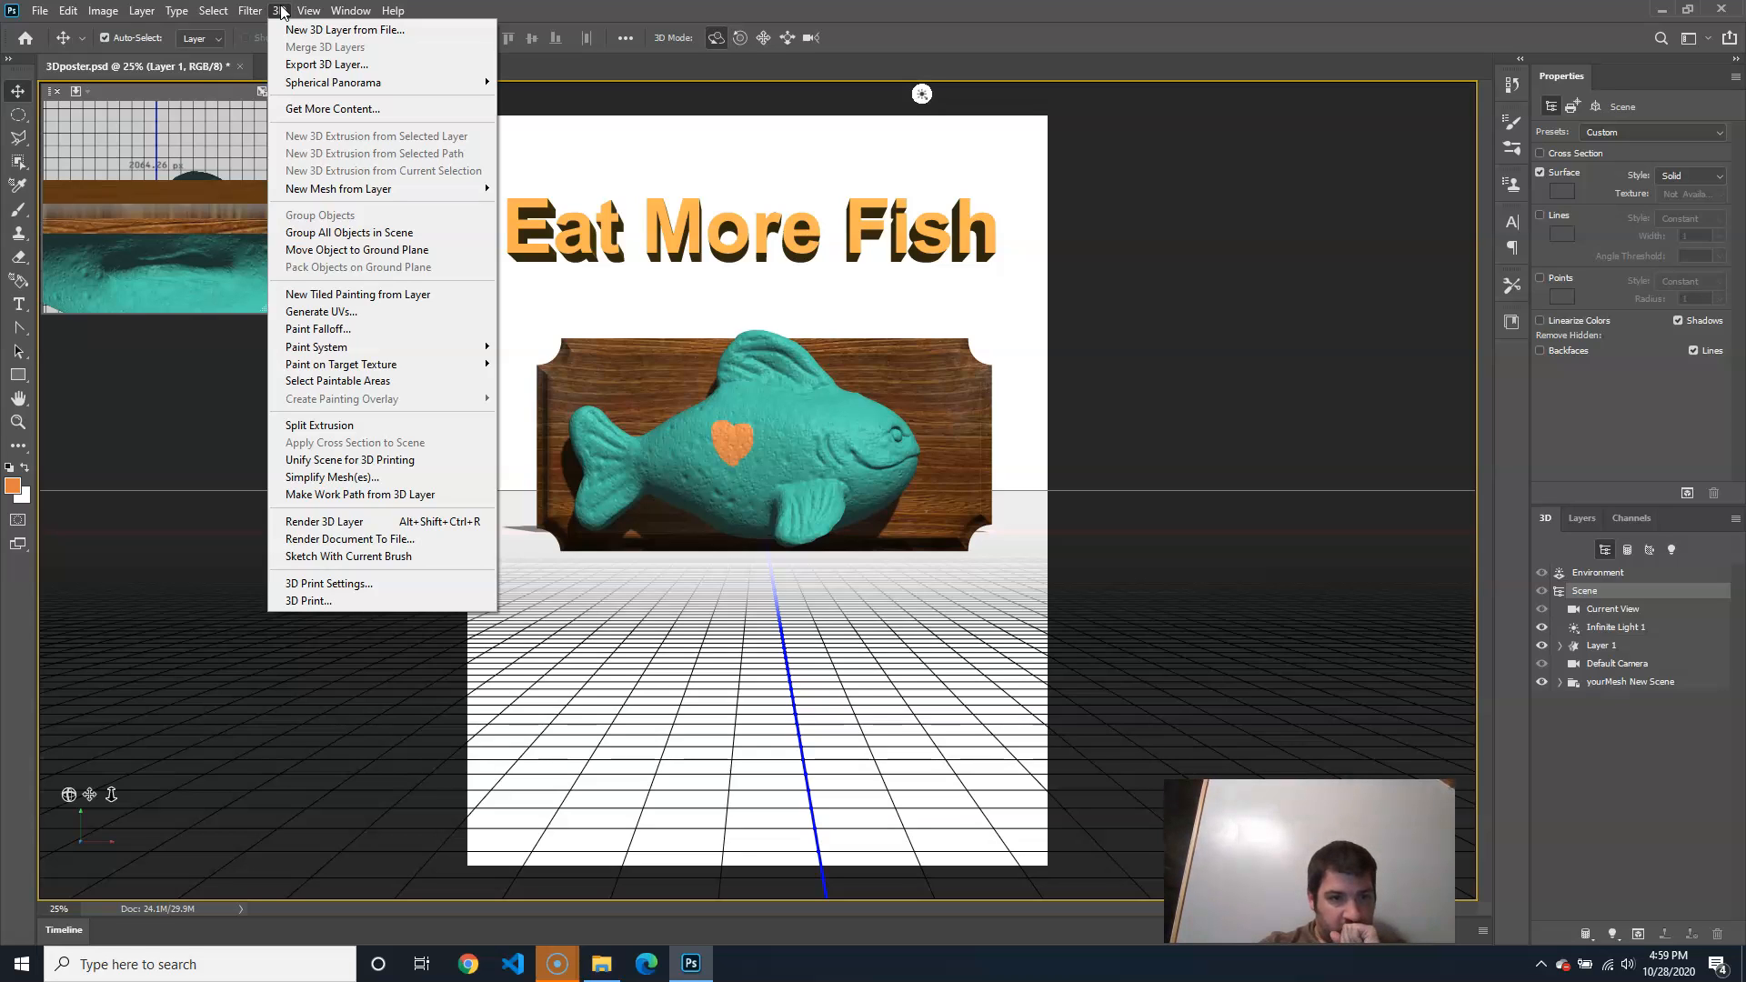
{"action": "left_click", "coordinate": [1124, 36]}
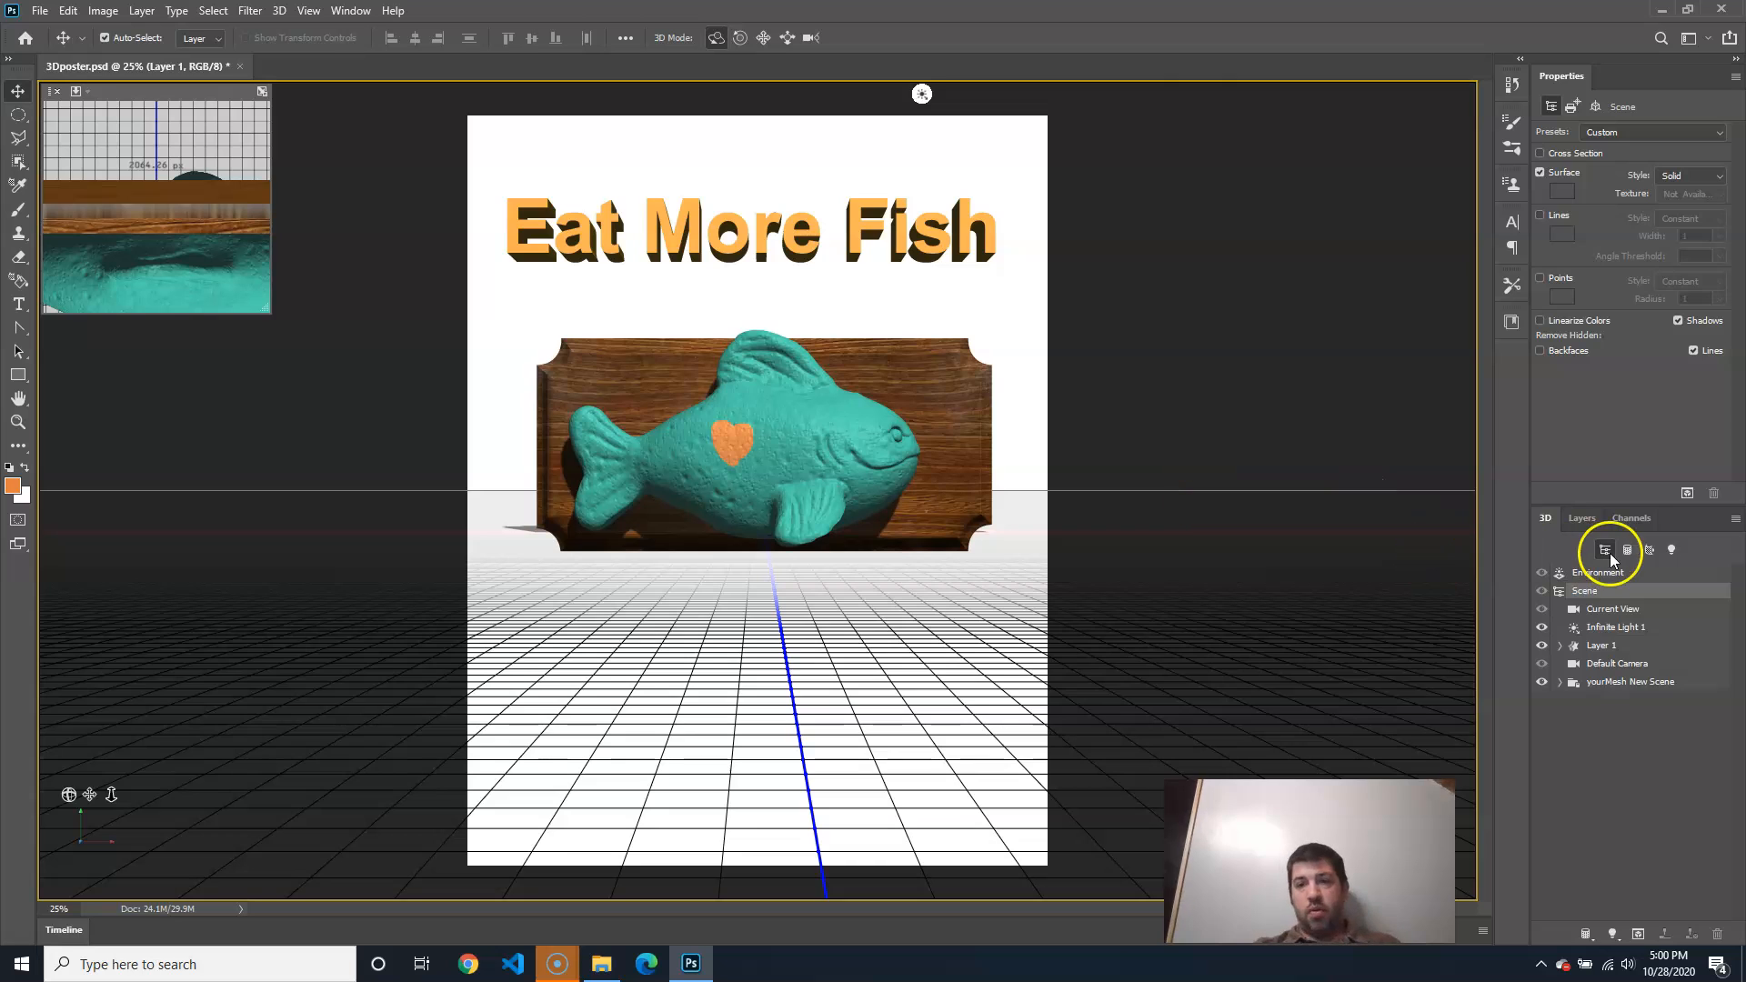
Collapse the texture lists of Layer 1 and the Eat More Fish layer
{"action": "left_click", "coordinate": [1582, 517]}
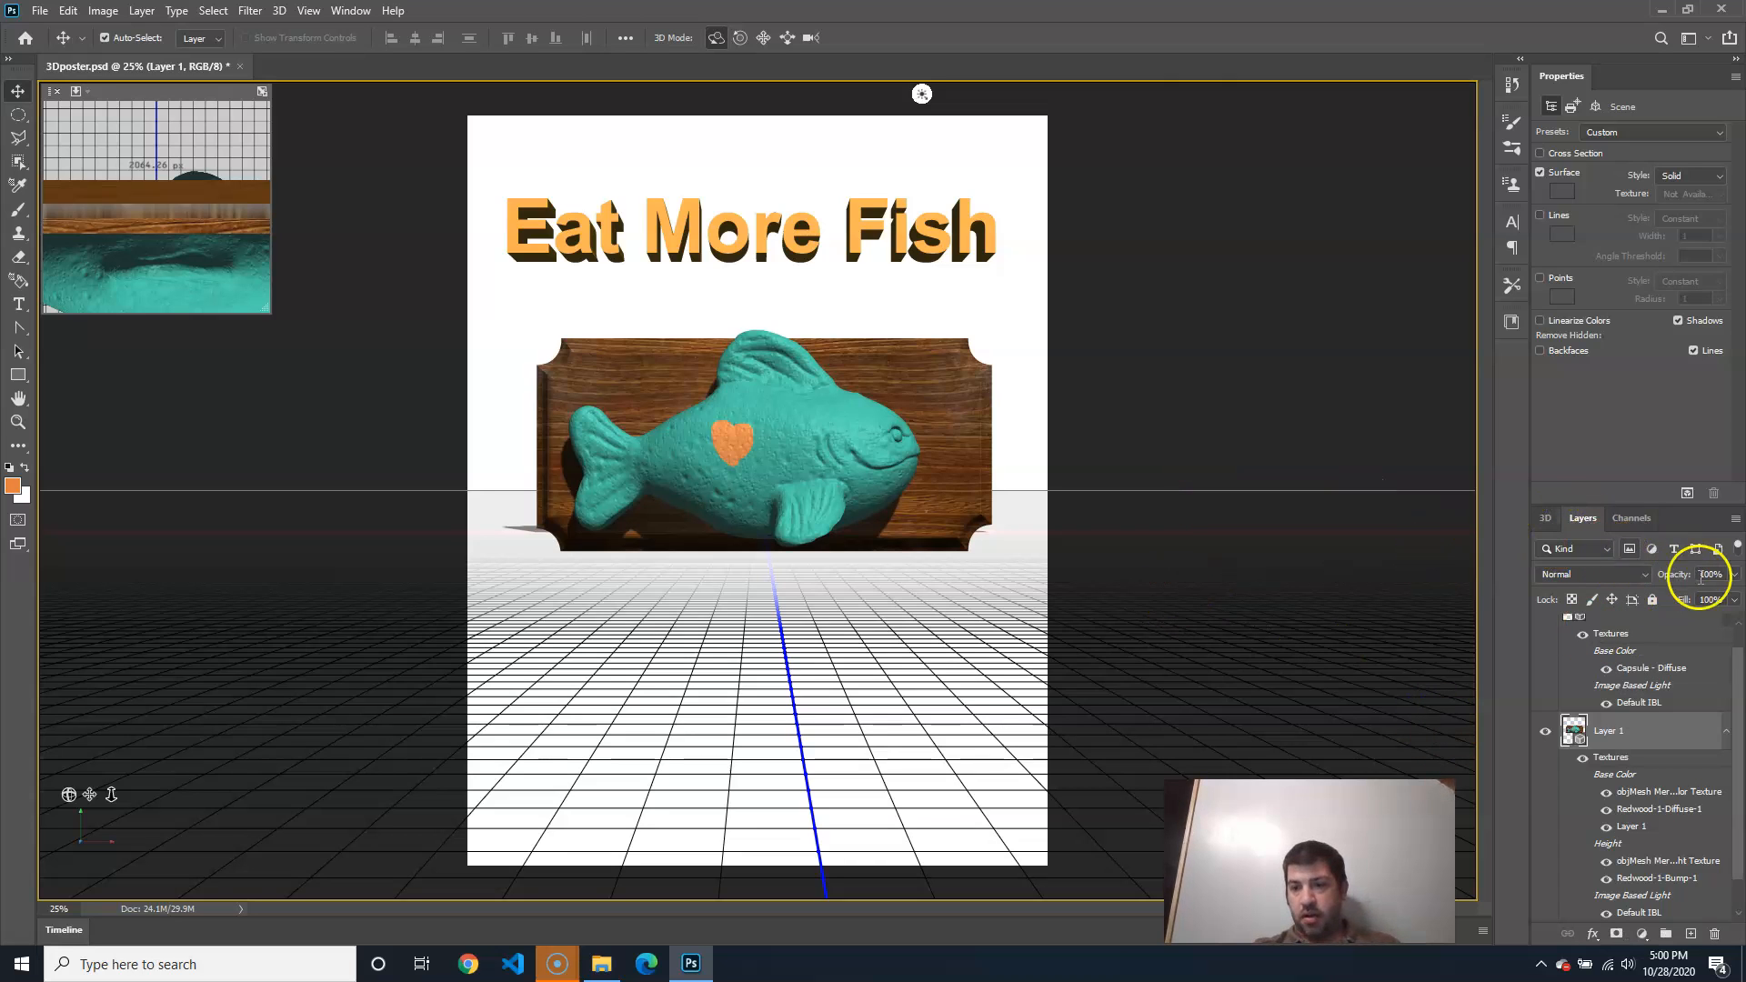
{"action": "mouse_move", "coordinate": [1734, 695]}
{"action": "left_mouse_down"}
{"action": "mouse_move", "coordinate": [1739, 628]}
{"action": "mouse_move", "coordinate": [1730, 714]}
{"action": "left_mouse_up"}
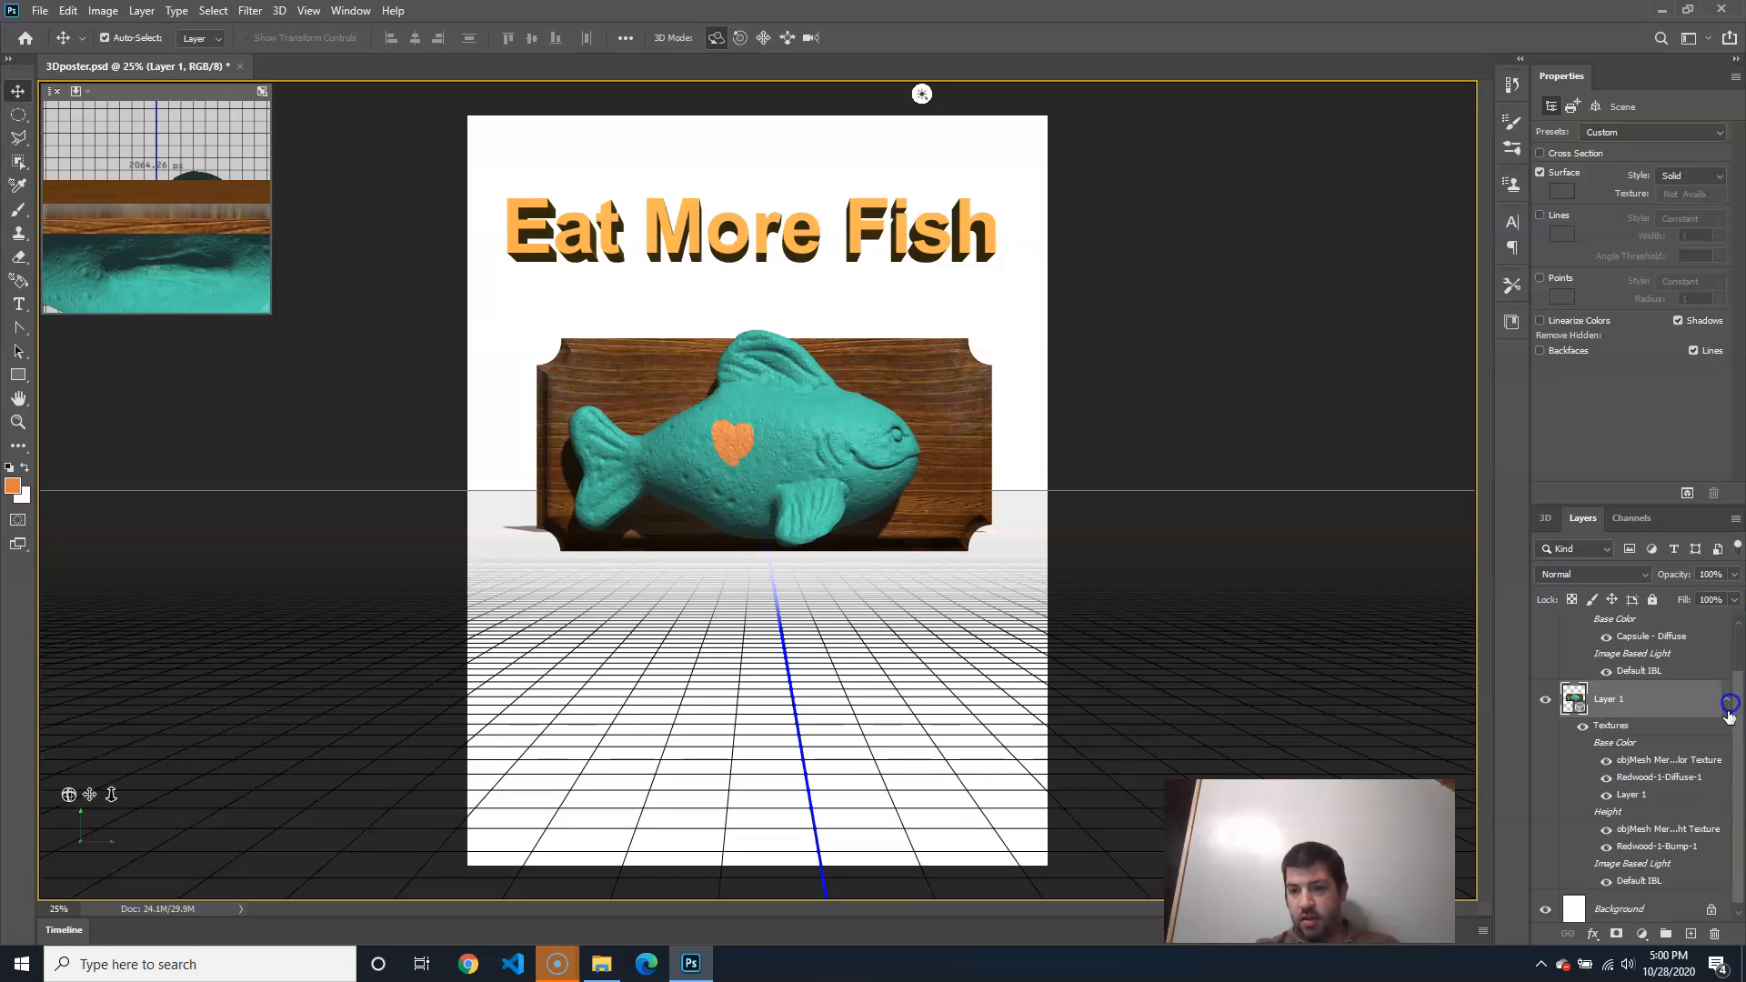
{"action": "left_click", "coordinate": [1728, 701]}
{"action": "left_click", "coordinate": [1725, 633]}
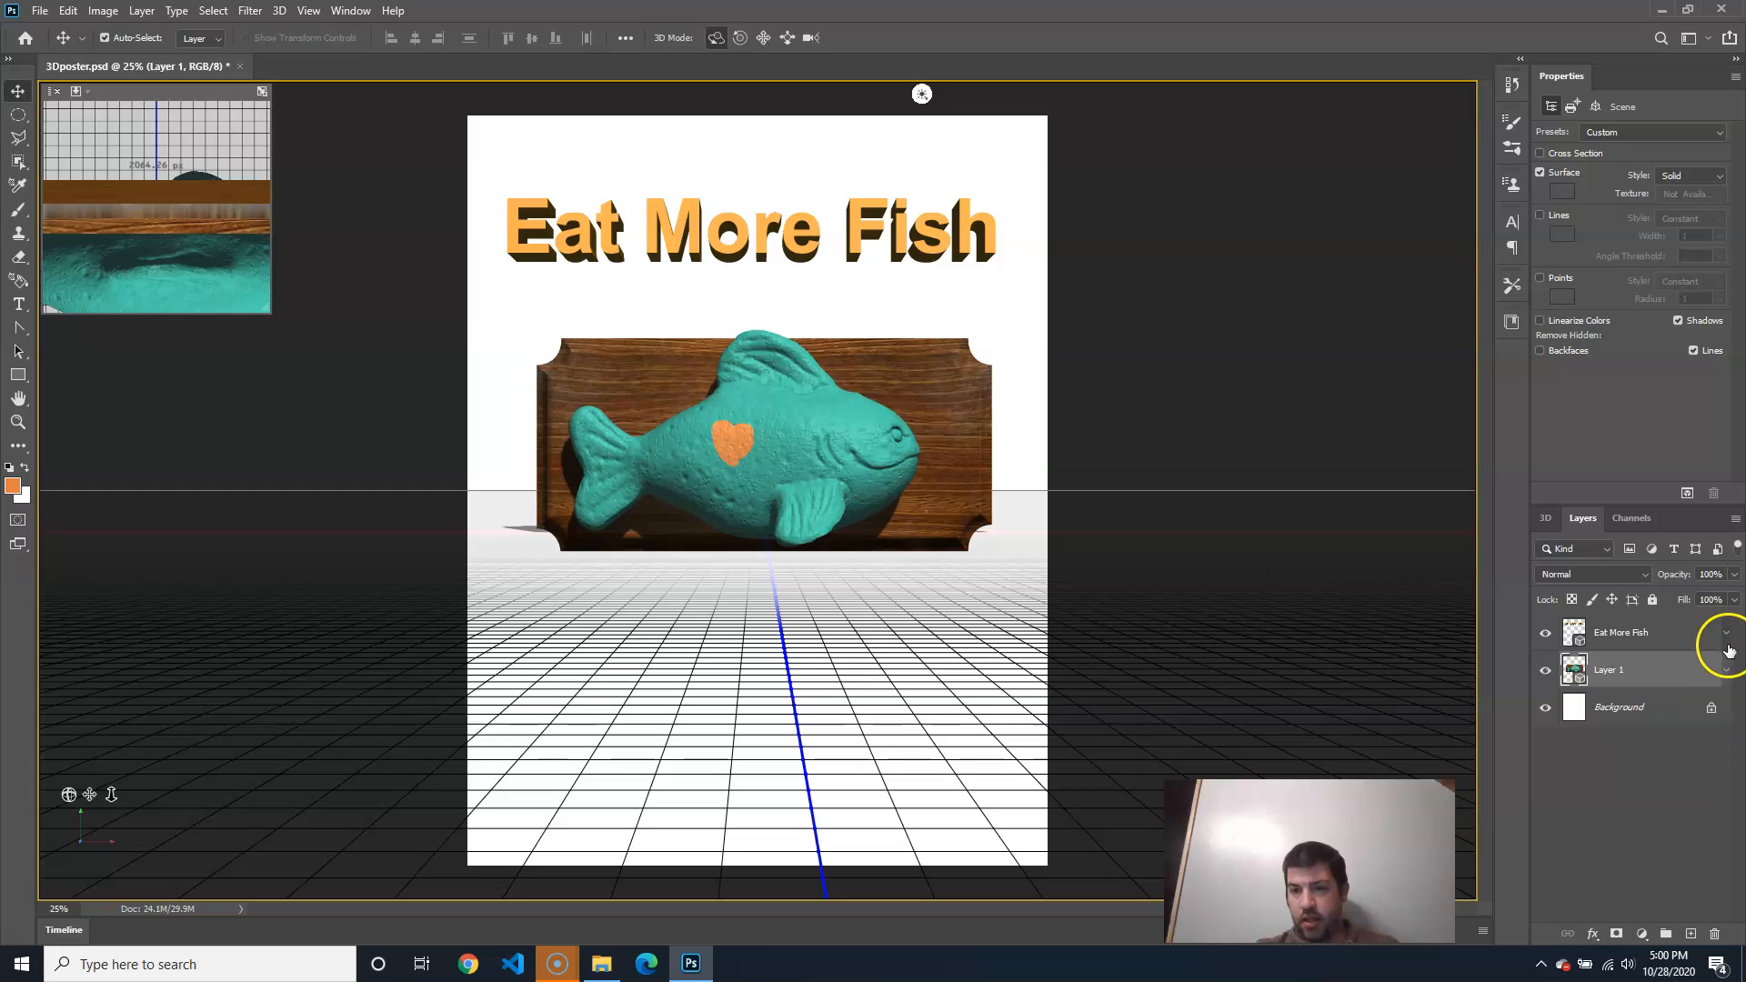
Add a new empty layer directly above the Background layer
{"action": "left_click", "coordinate": [1633, 632]}
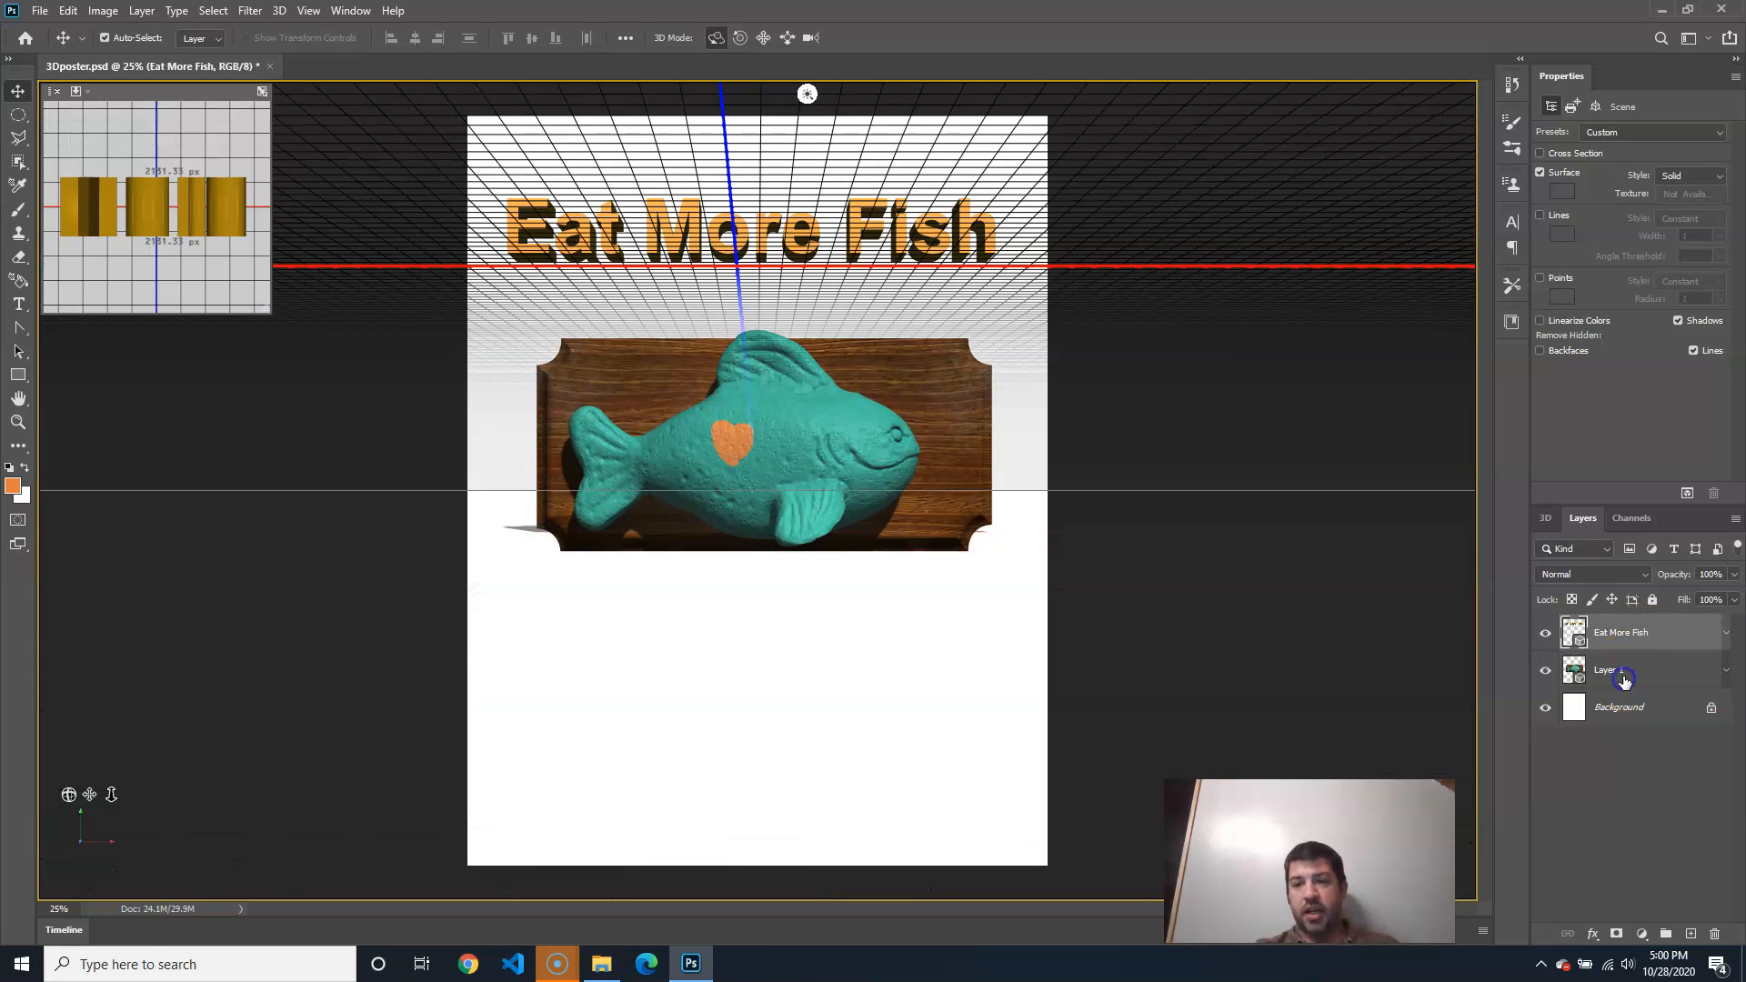
{"action": "left_click", "coordinate": [1624, 679]}
{"action": "left_click", "coordinate": [1625, 634]}
{"action": "left_click", "coordinate": [1620, 709]}
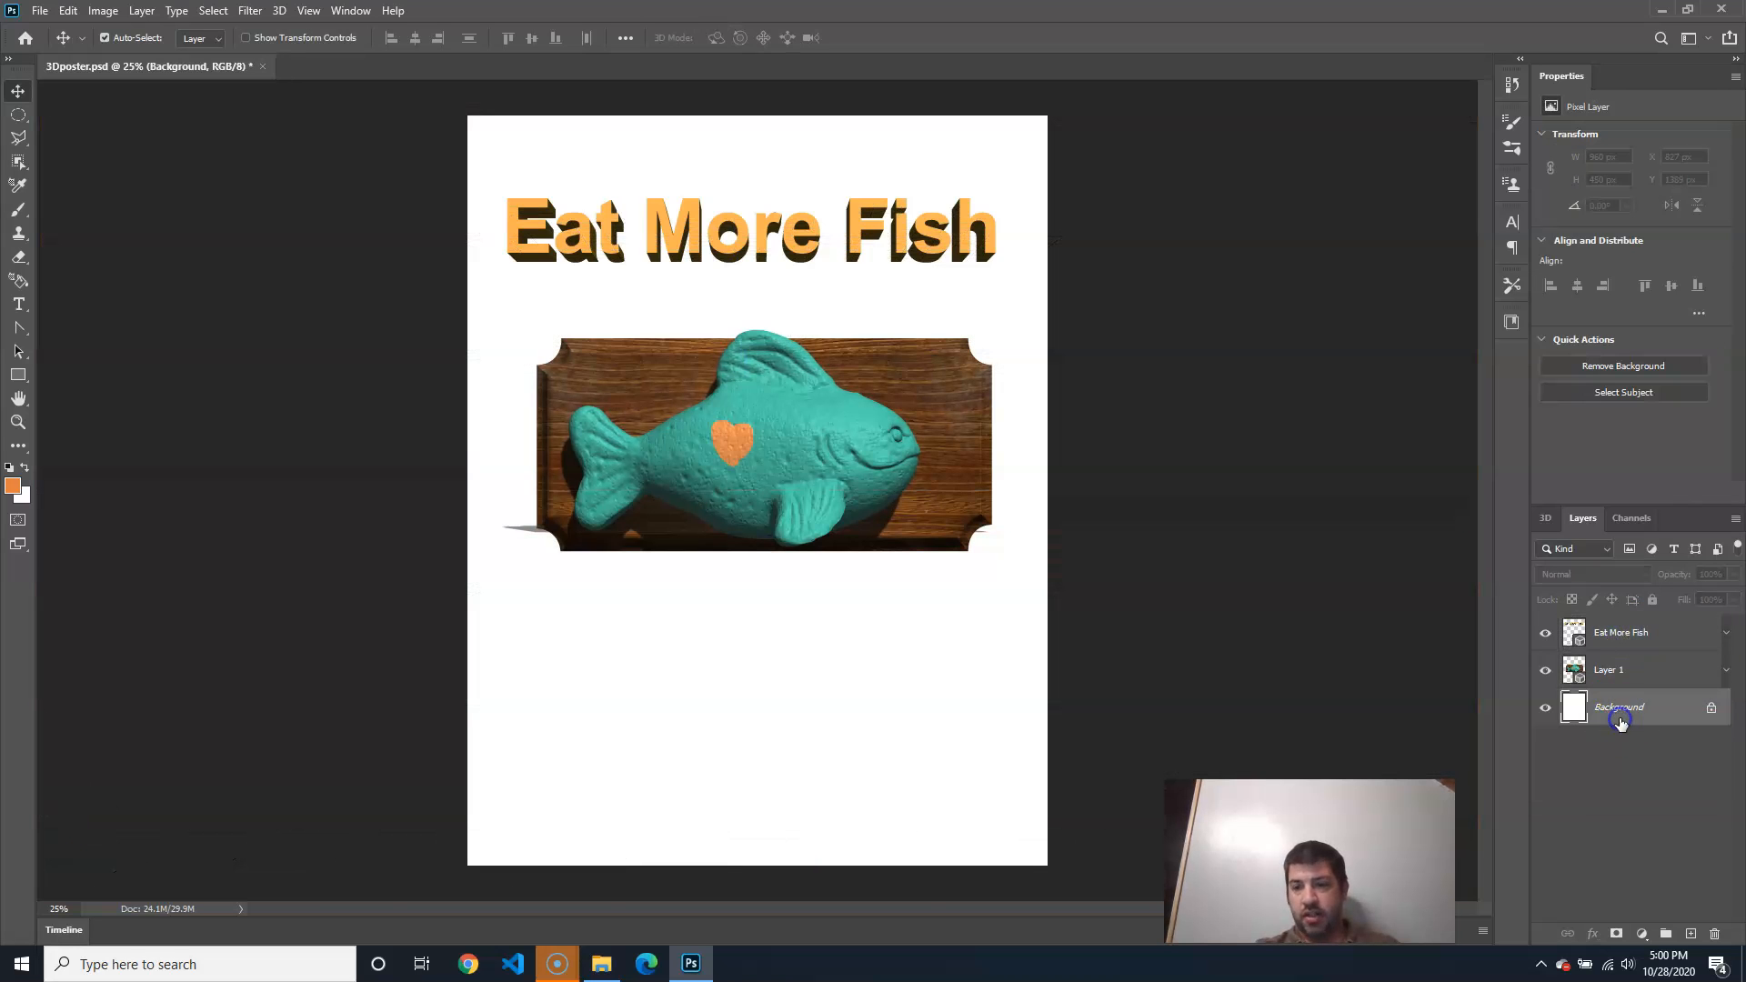
{"action": "left_click", "coordinate": [1691, 935]}
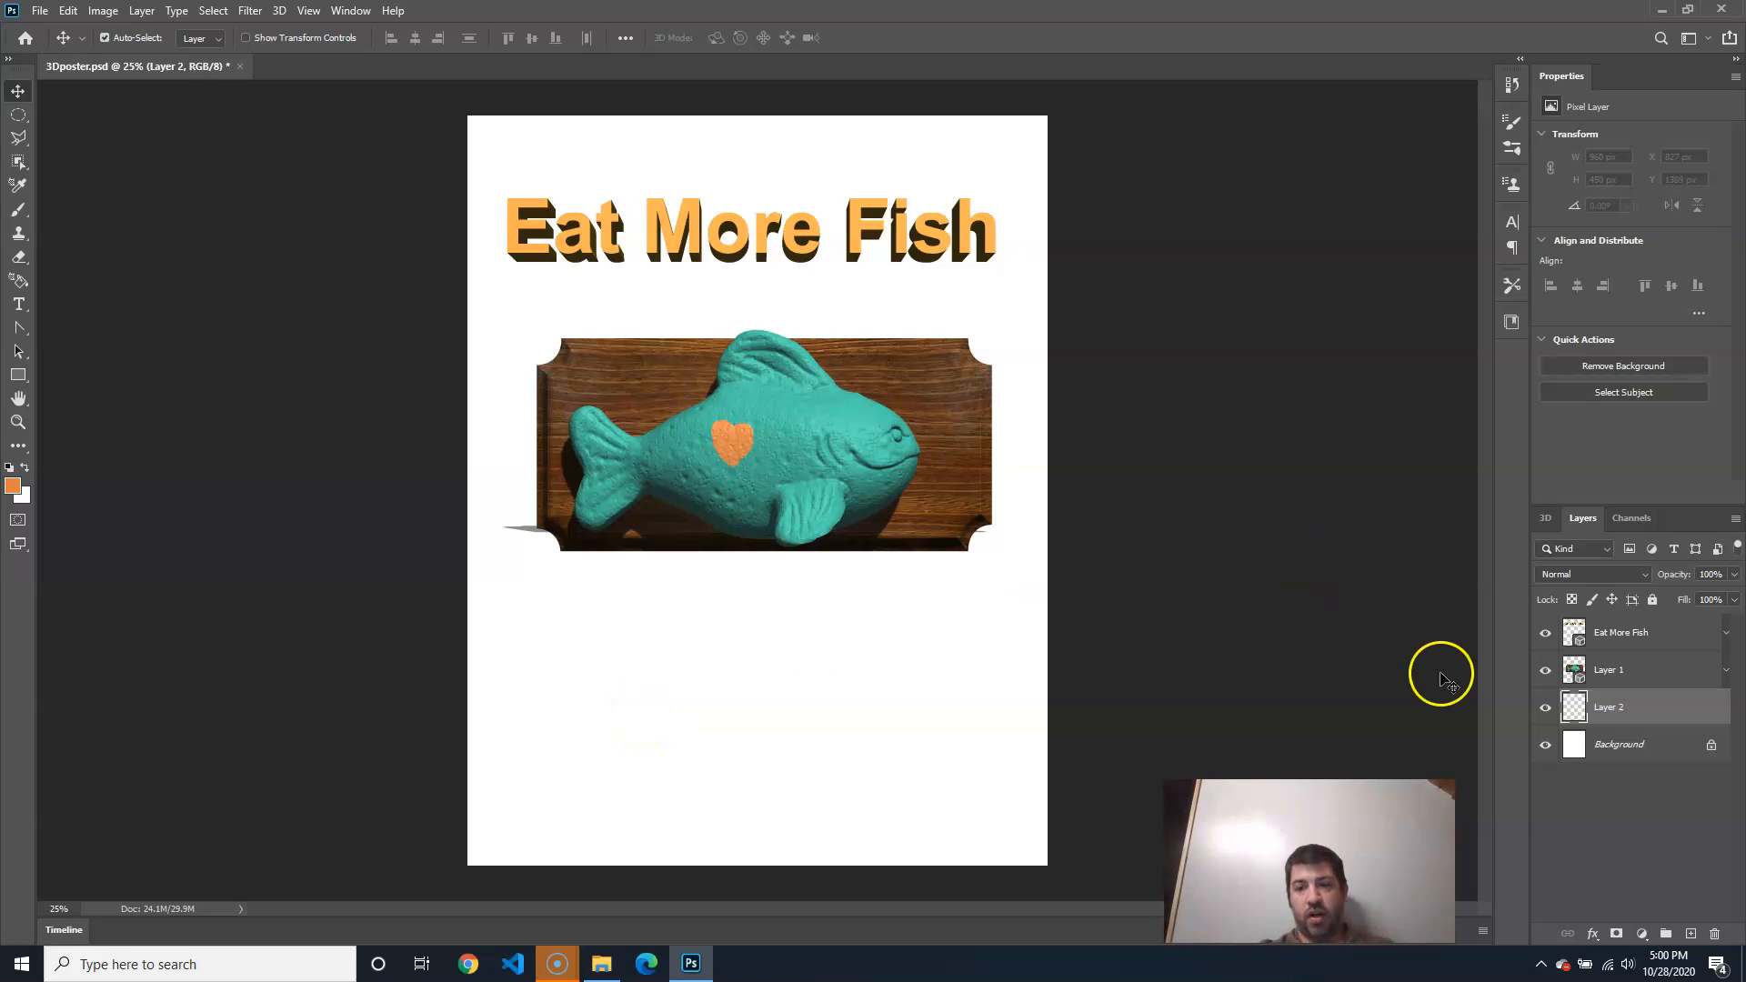
{"action": "left_click", "coordinate": [1642, 666]}
{"action": "left_click", "coordinate": [1546, 517]}
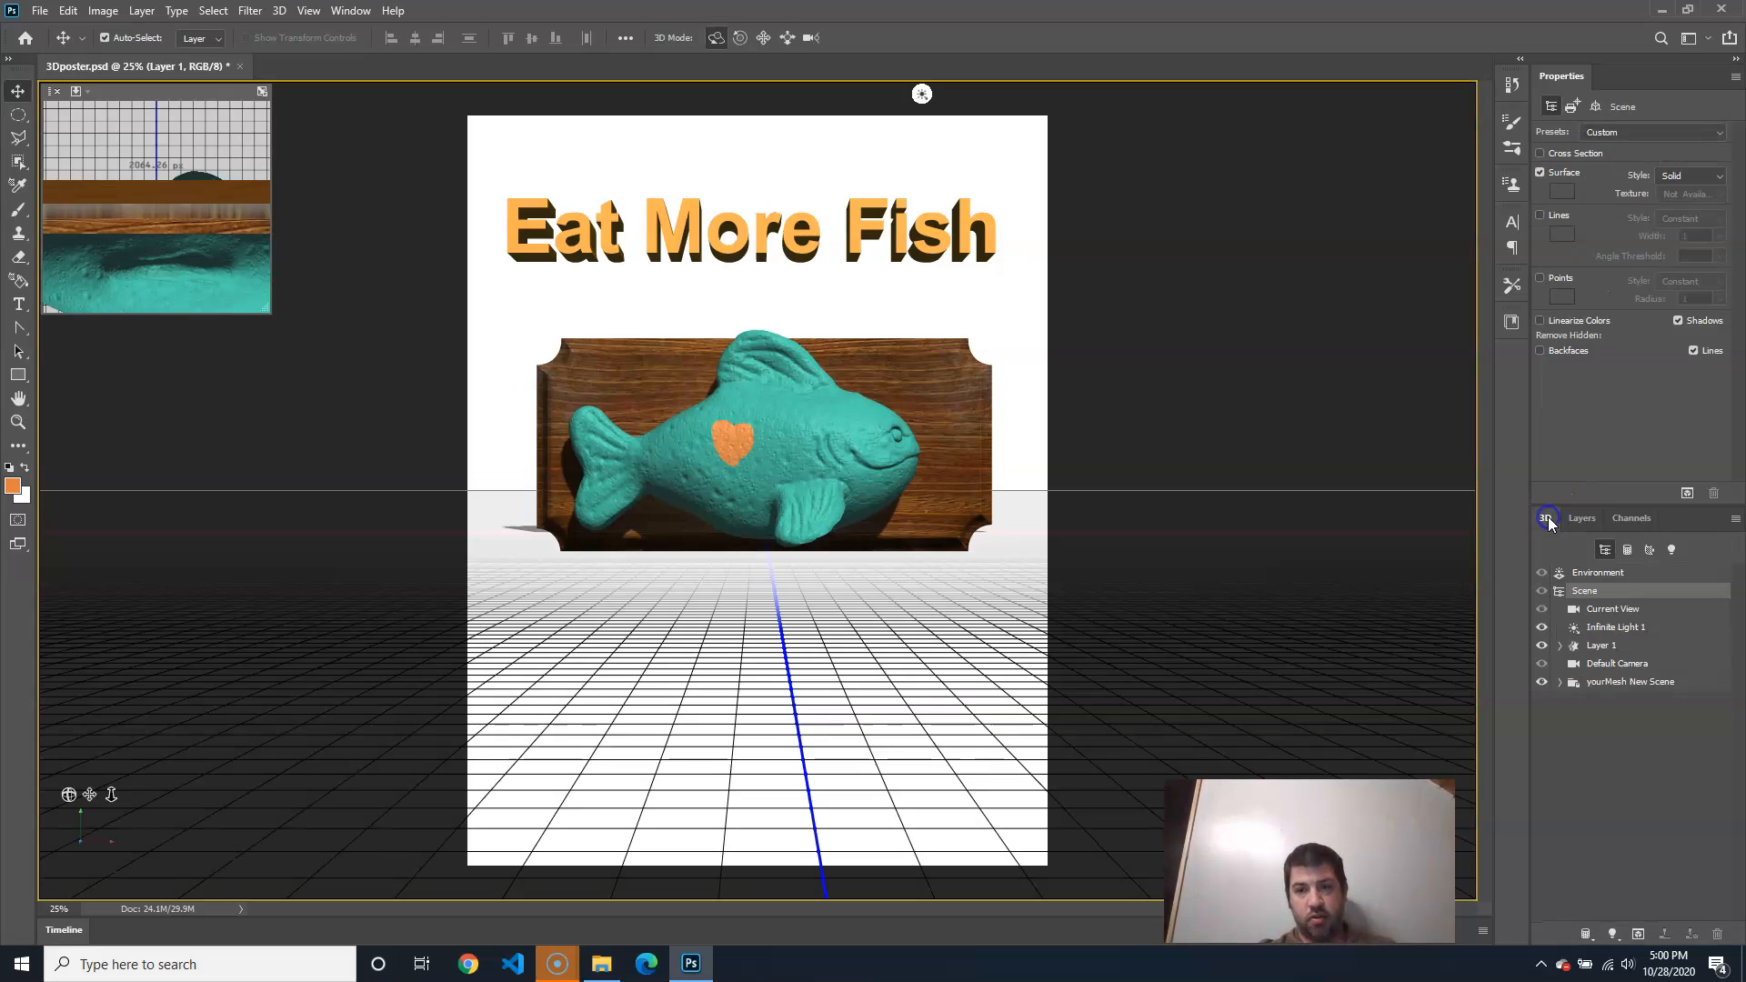
{"action": "left_click", "coordinate": [1581, 519]}
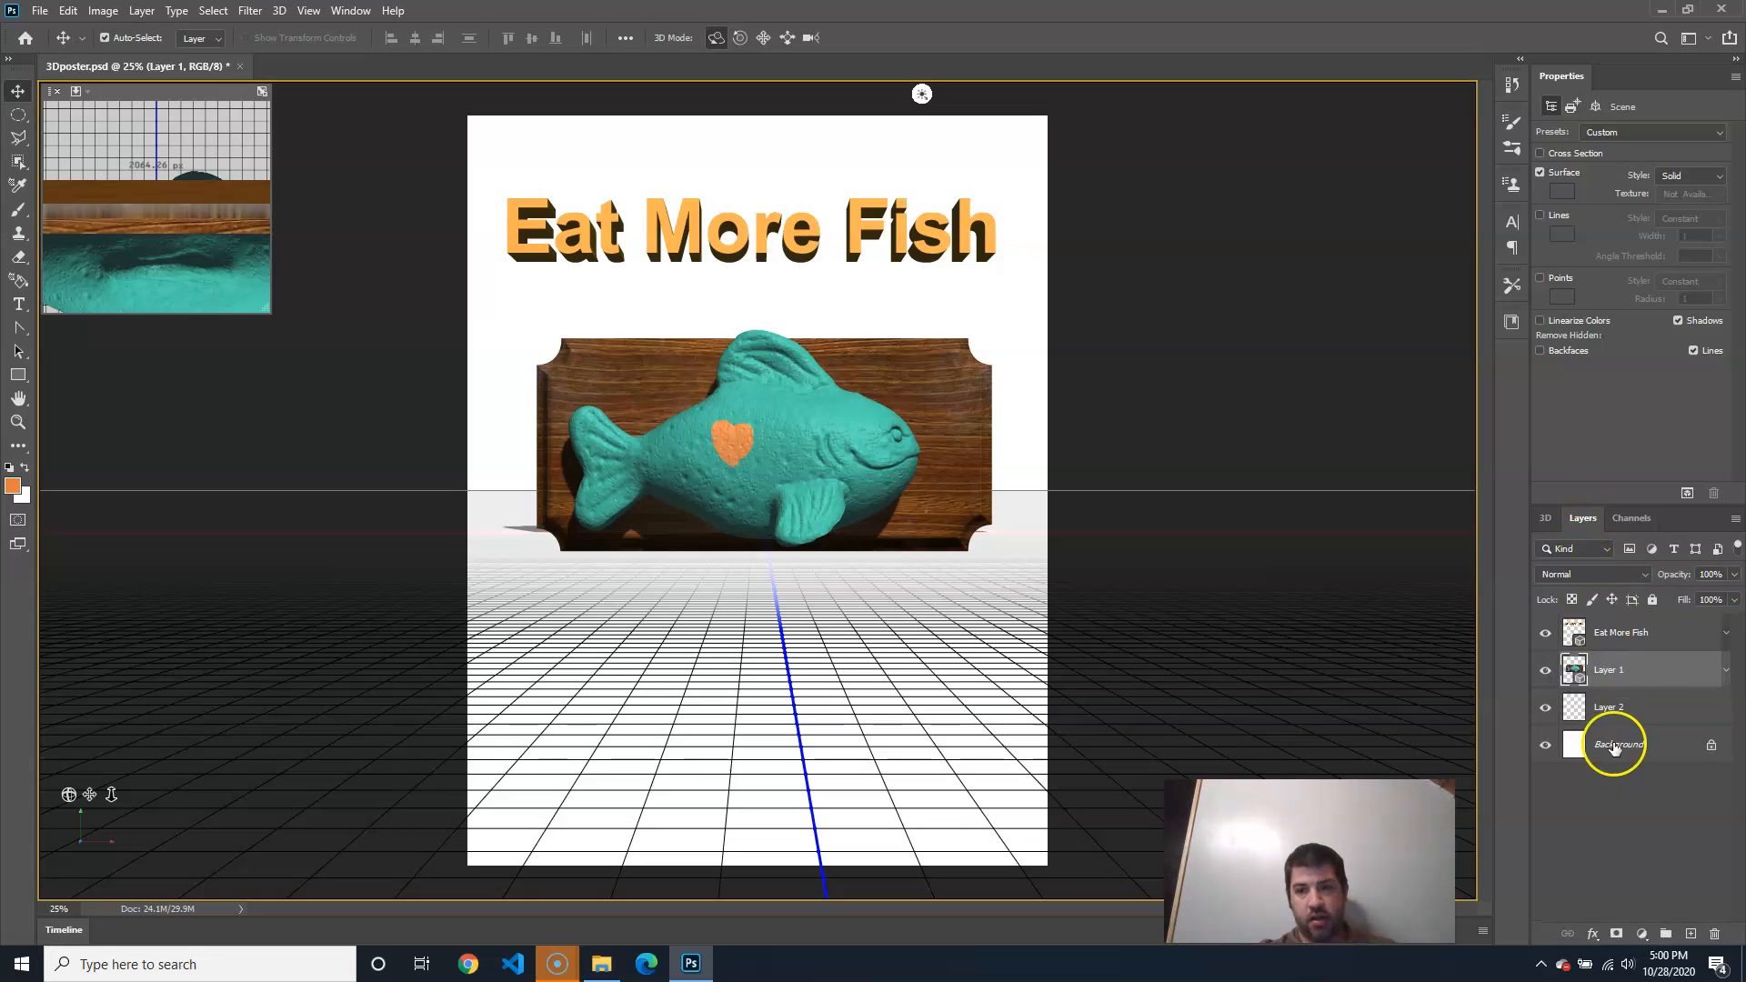
{"action": "left_click", "coordinate": [1637, 715]}
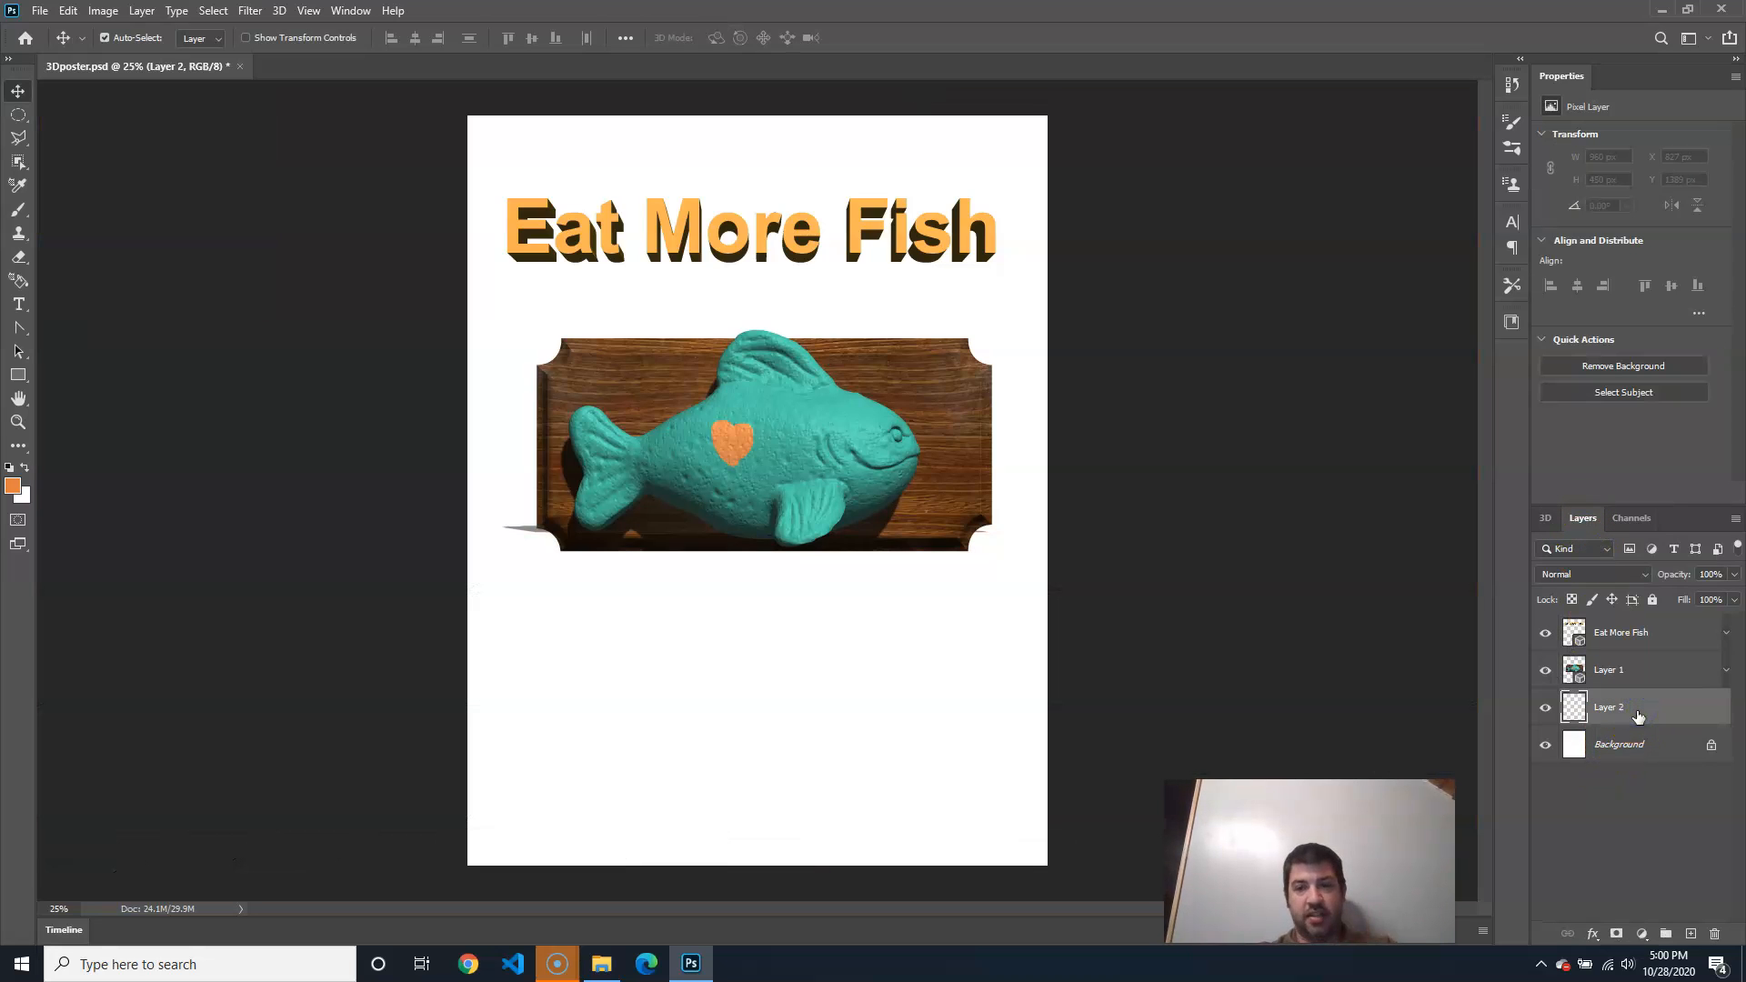
Render the 3D layer Layer 1 containing the fish and plaque
{"action": "left_click", "coordinate": [1611, 670]}
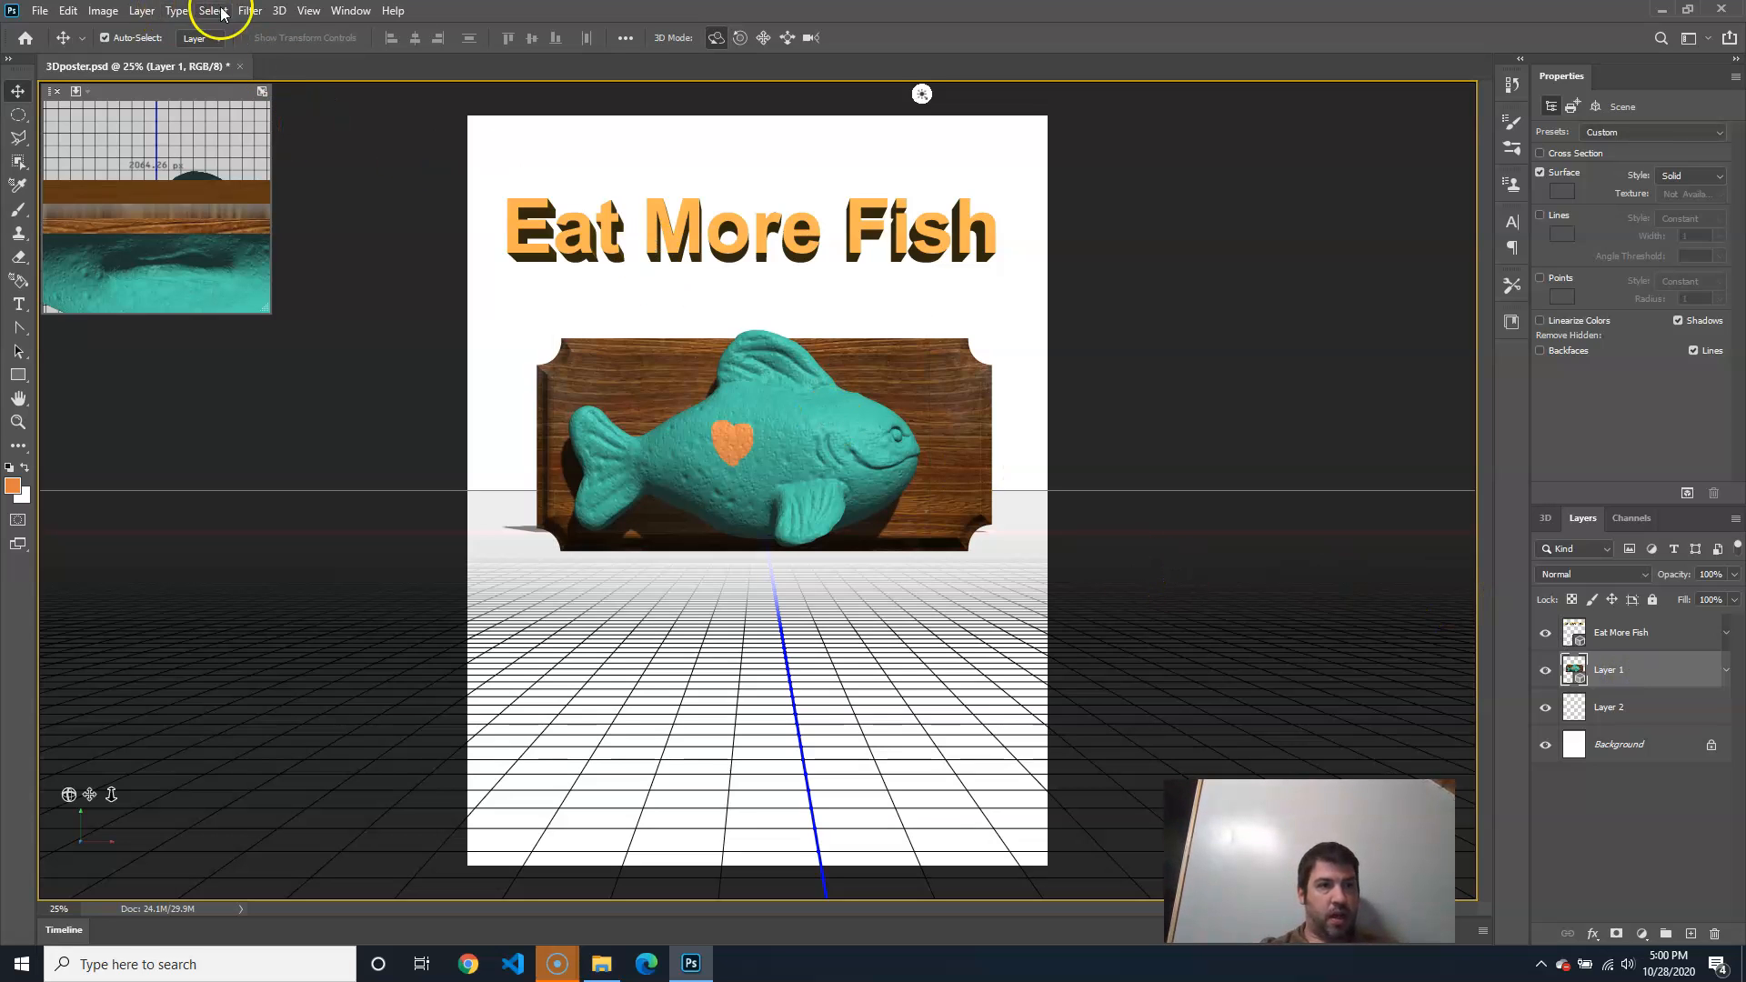
{"action": "left_click", "coordinate": [279, 11]}
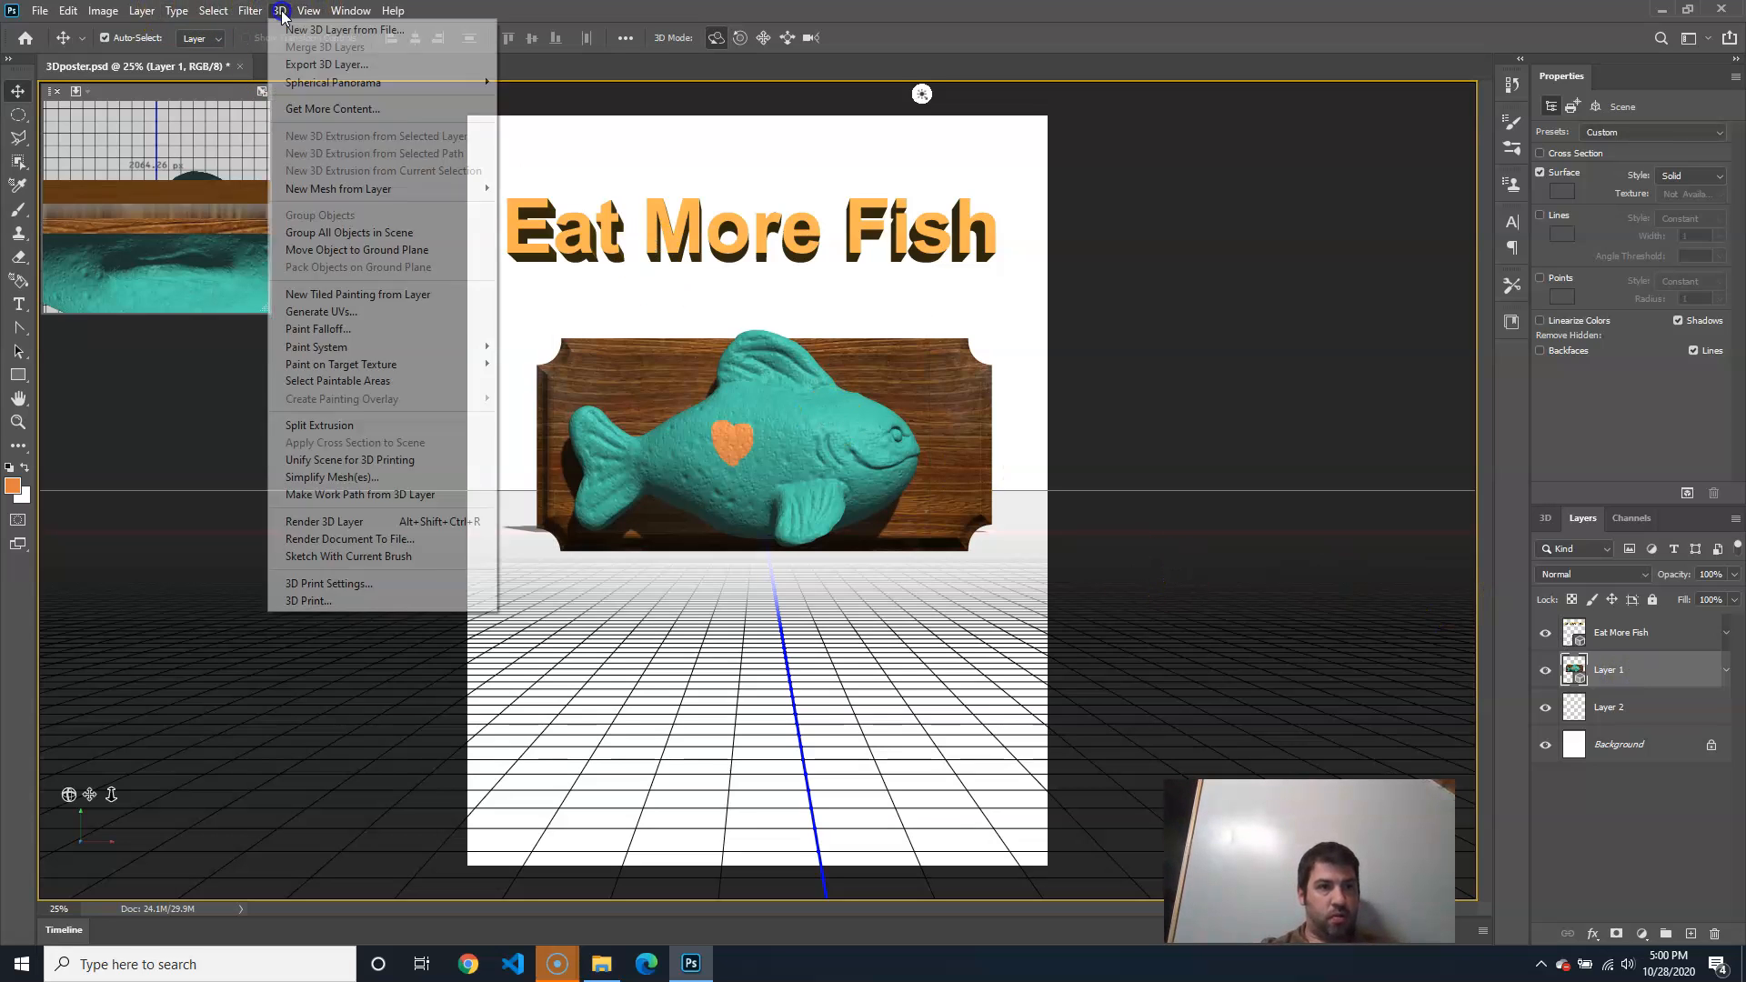
{"action": "left_click", "coordinate": [346, 524]}
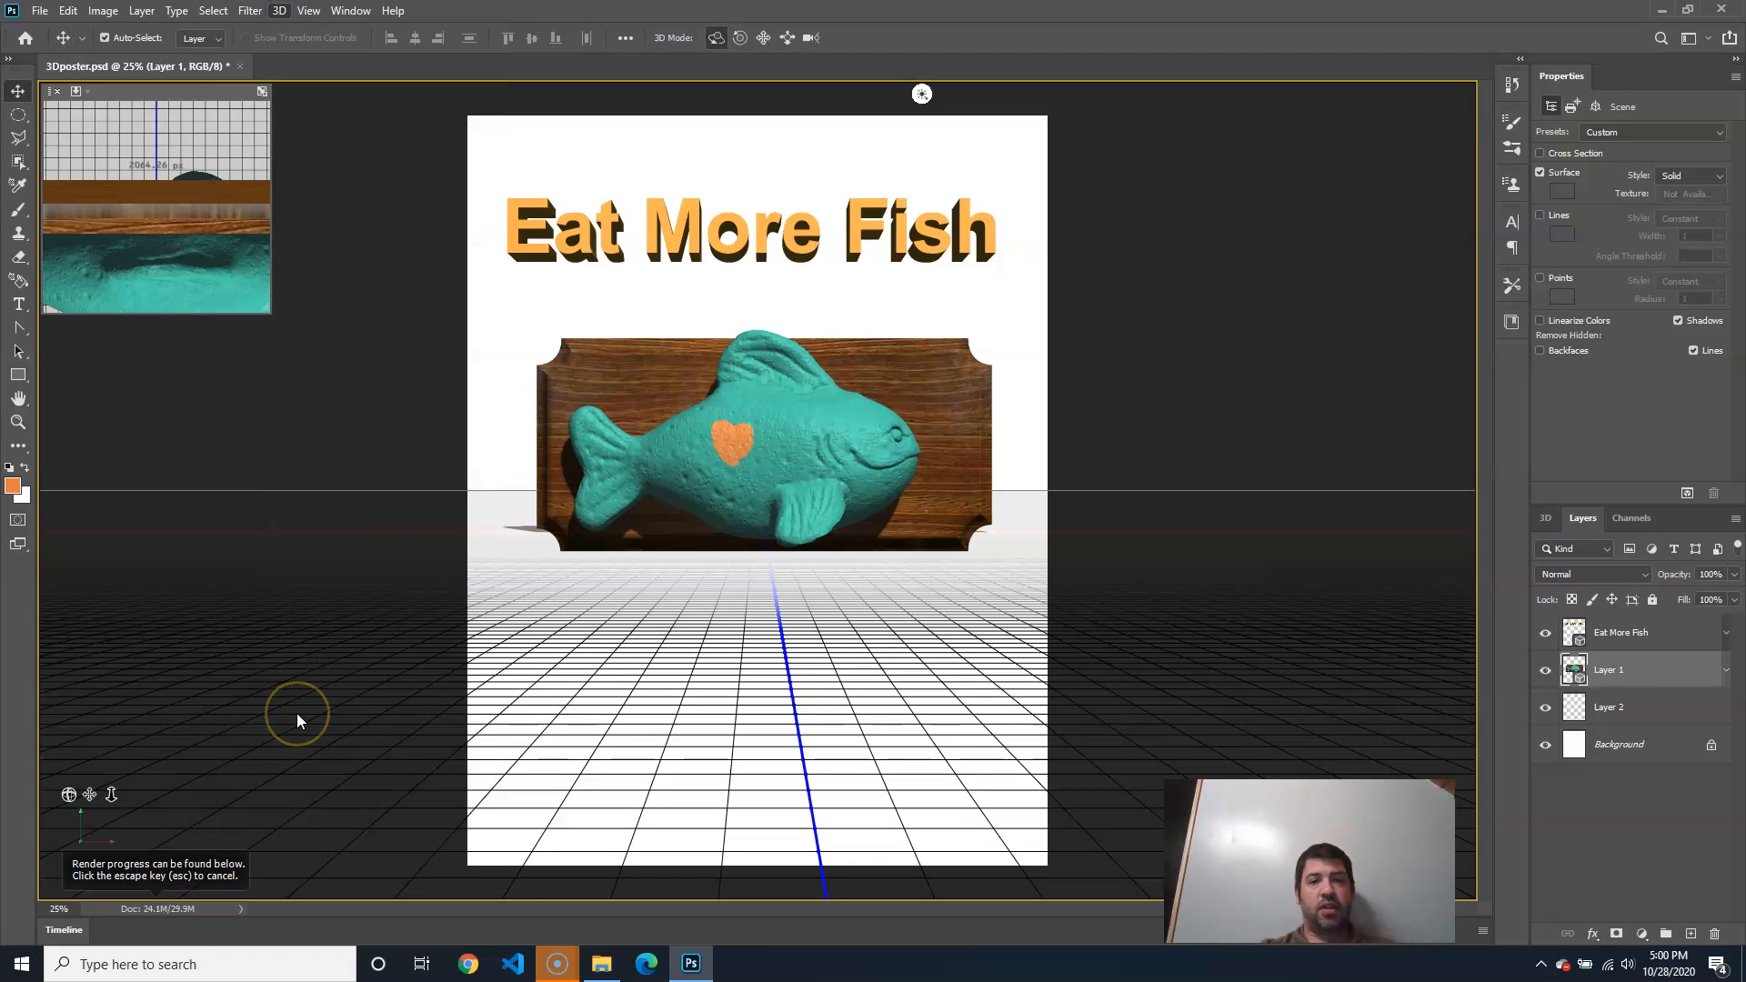
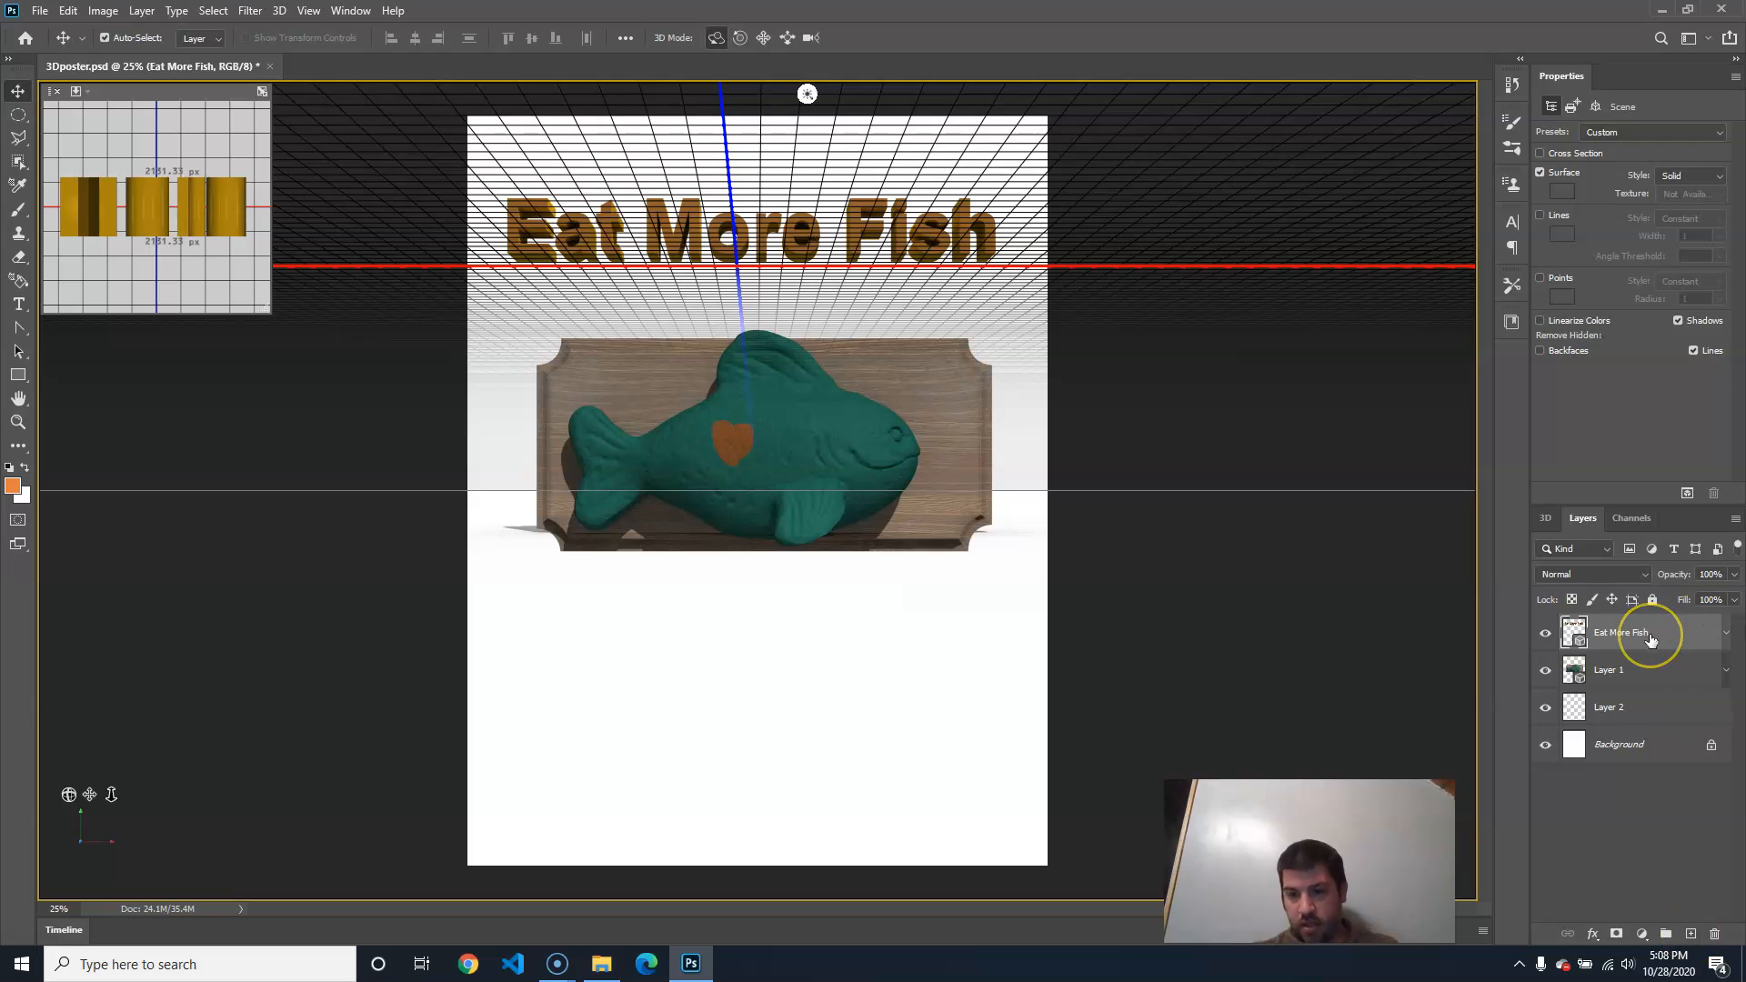
Duplicate the rendered Eat More Fish layer and Layer 1
{"action": "key", "text": "ctrl+j"}
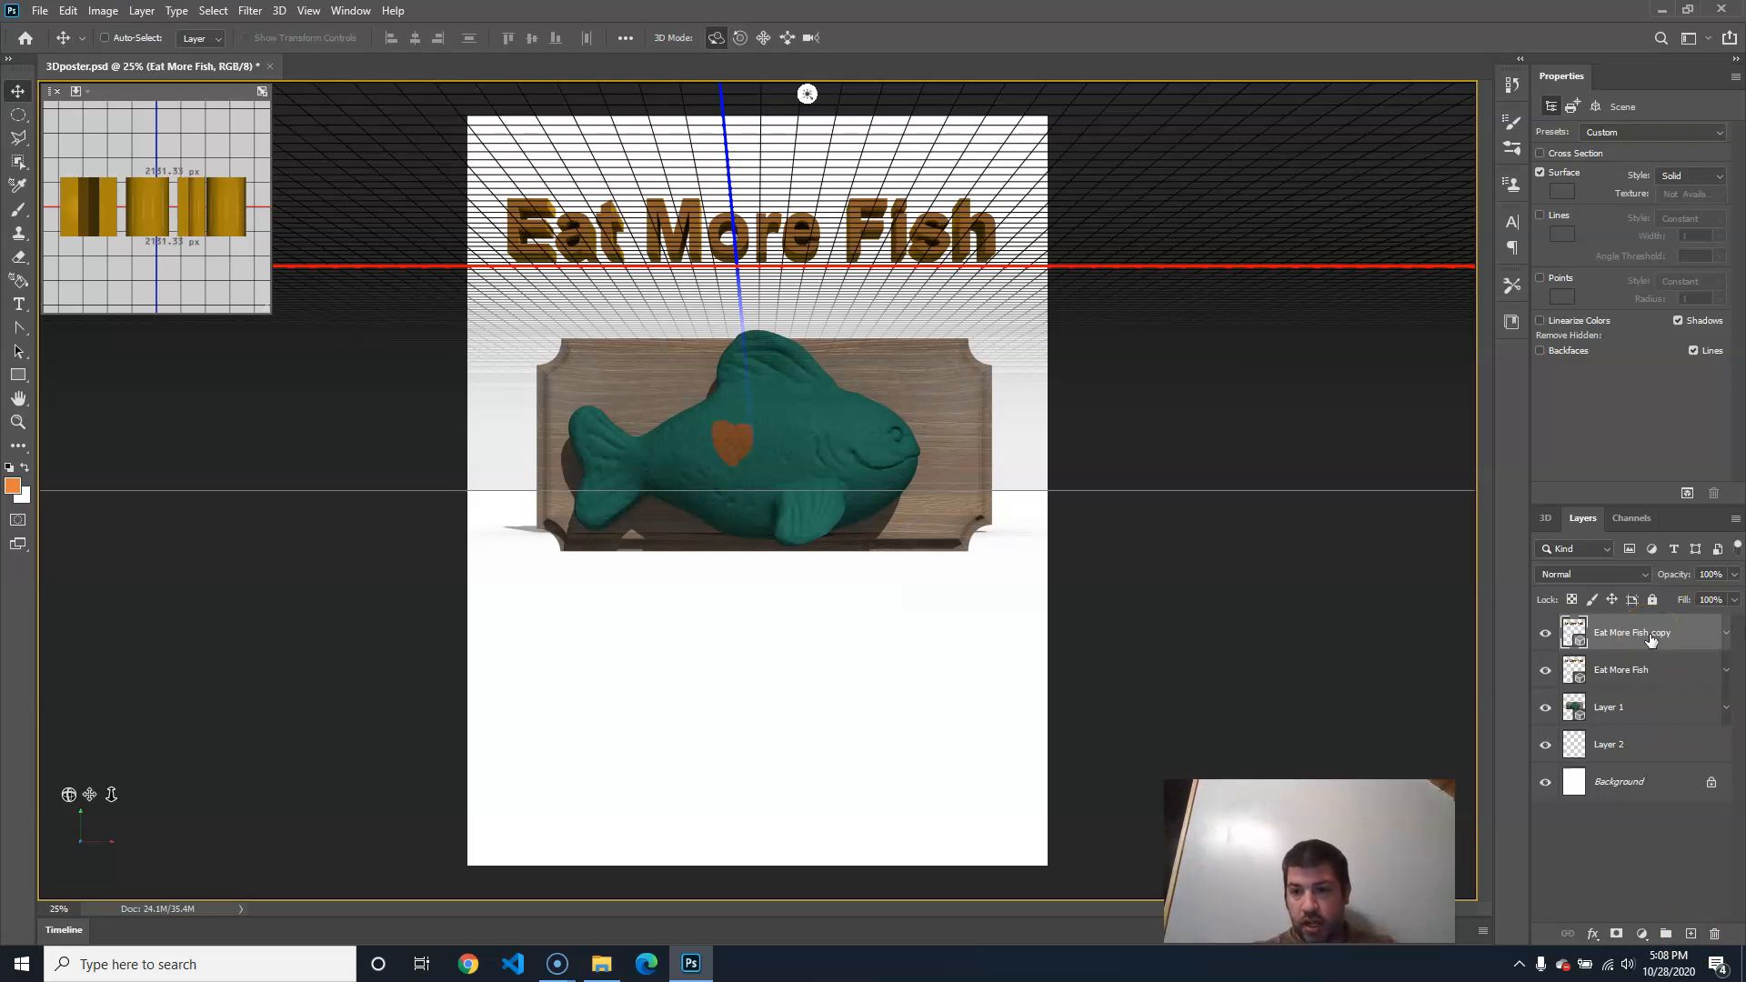
{"action": "left_click", "coordinate": [1650, 712]}
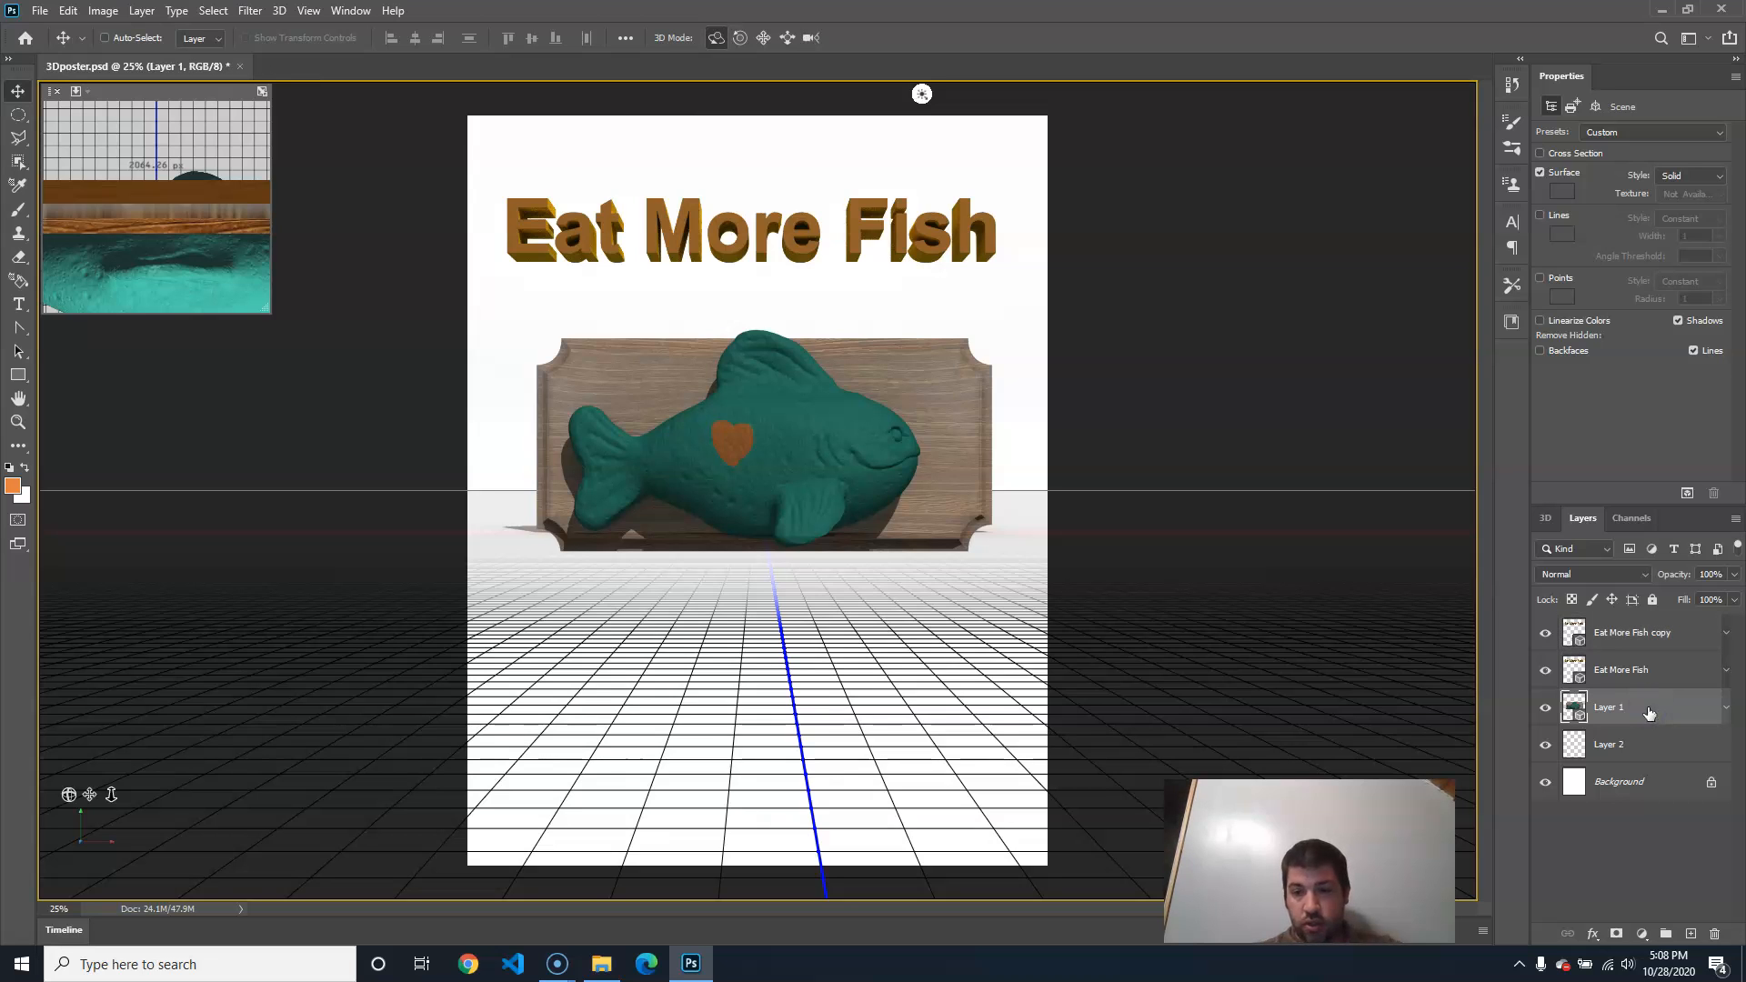
{"action": "key", "text": "ctrl+j"}
Move the original Eat More Fish layer below Layer 1 copy, group it with the original Layer 1 and hide the group
{"action": "left_click", "coordinate": [1655, 675]}
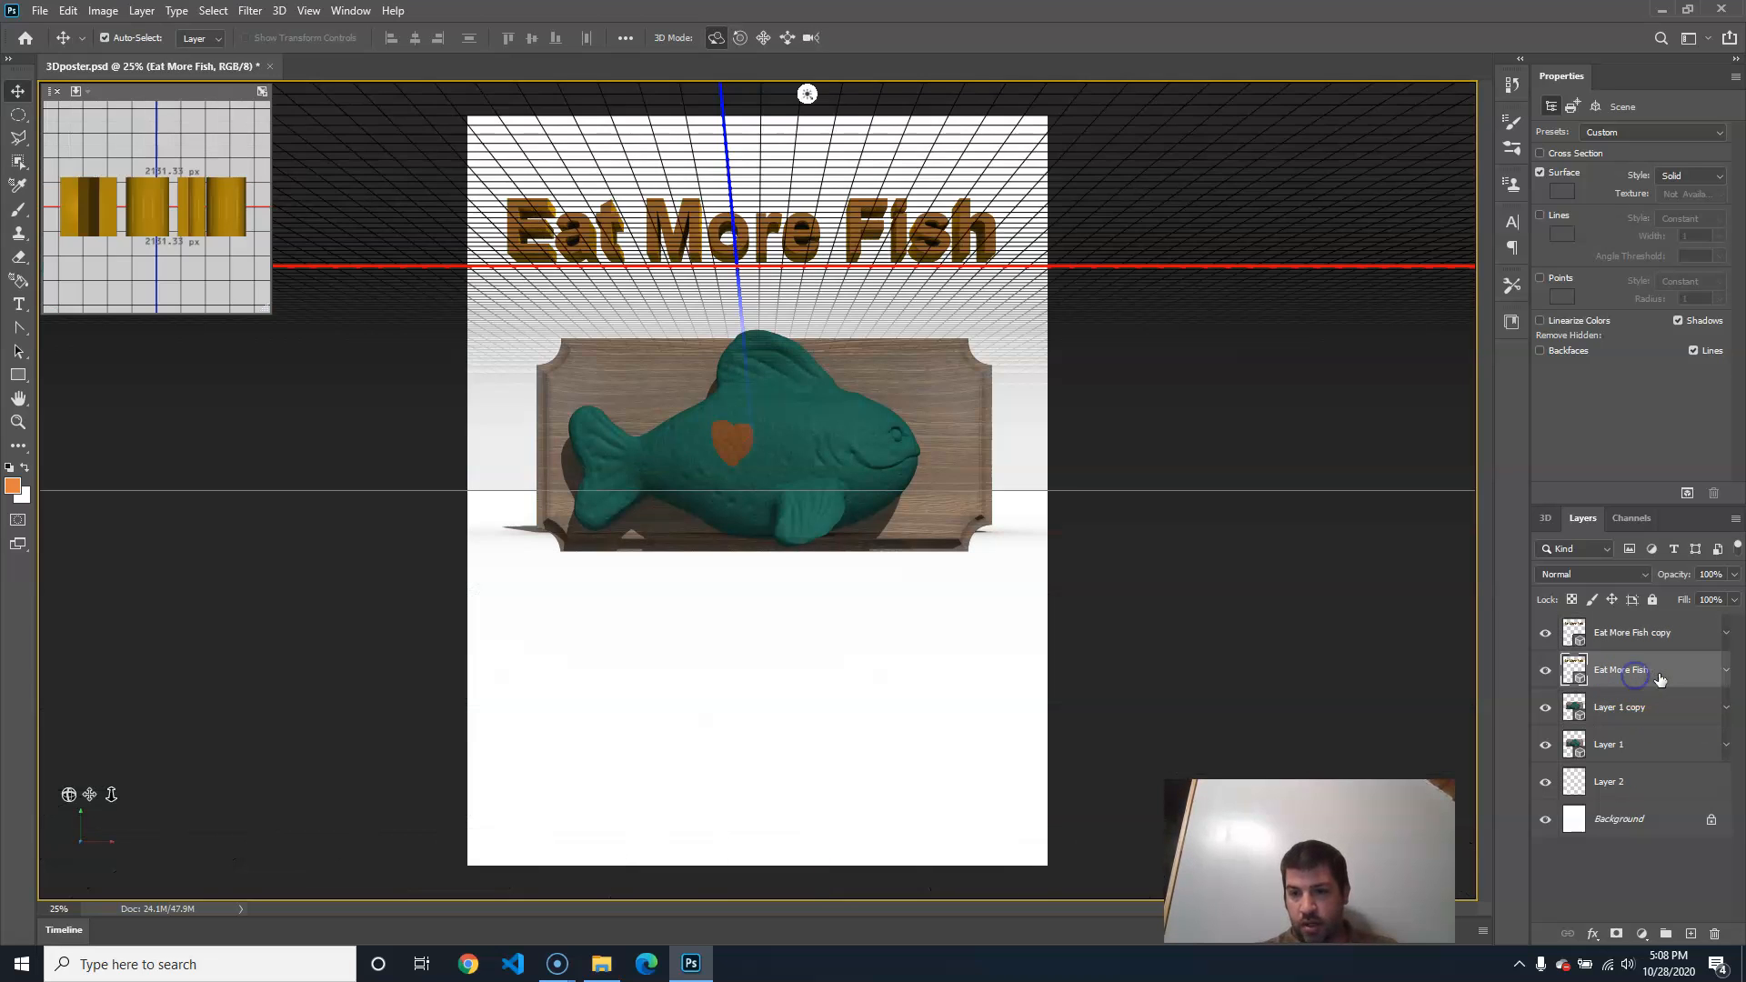
{"action": "left_click_drag", "start_coordinate": [1657, 678], "coordinate": [1641, 720]}
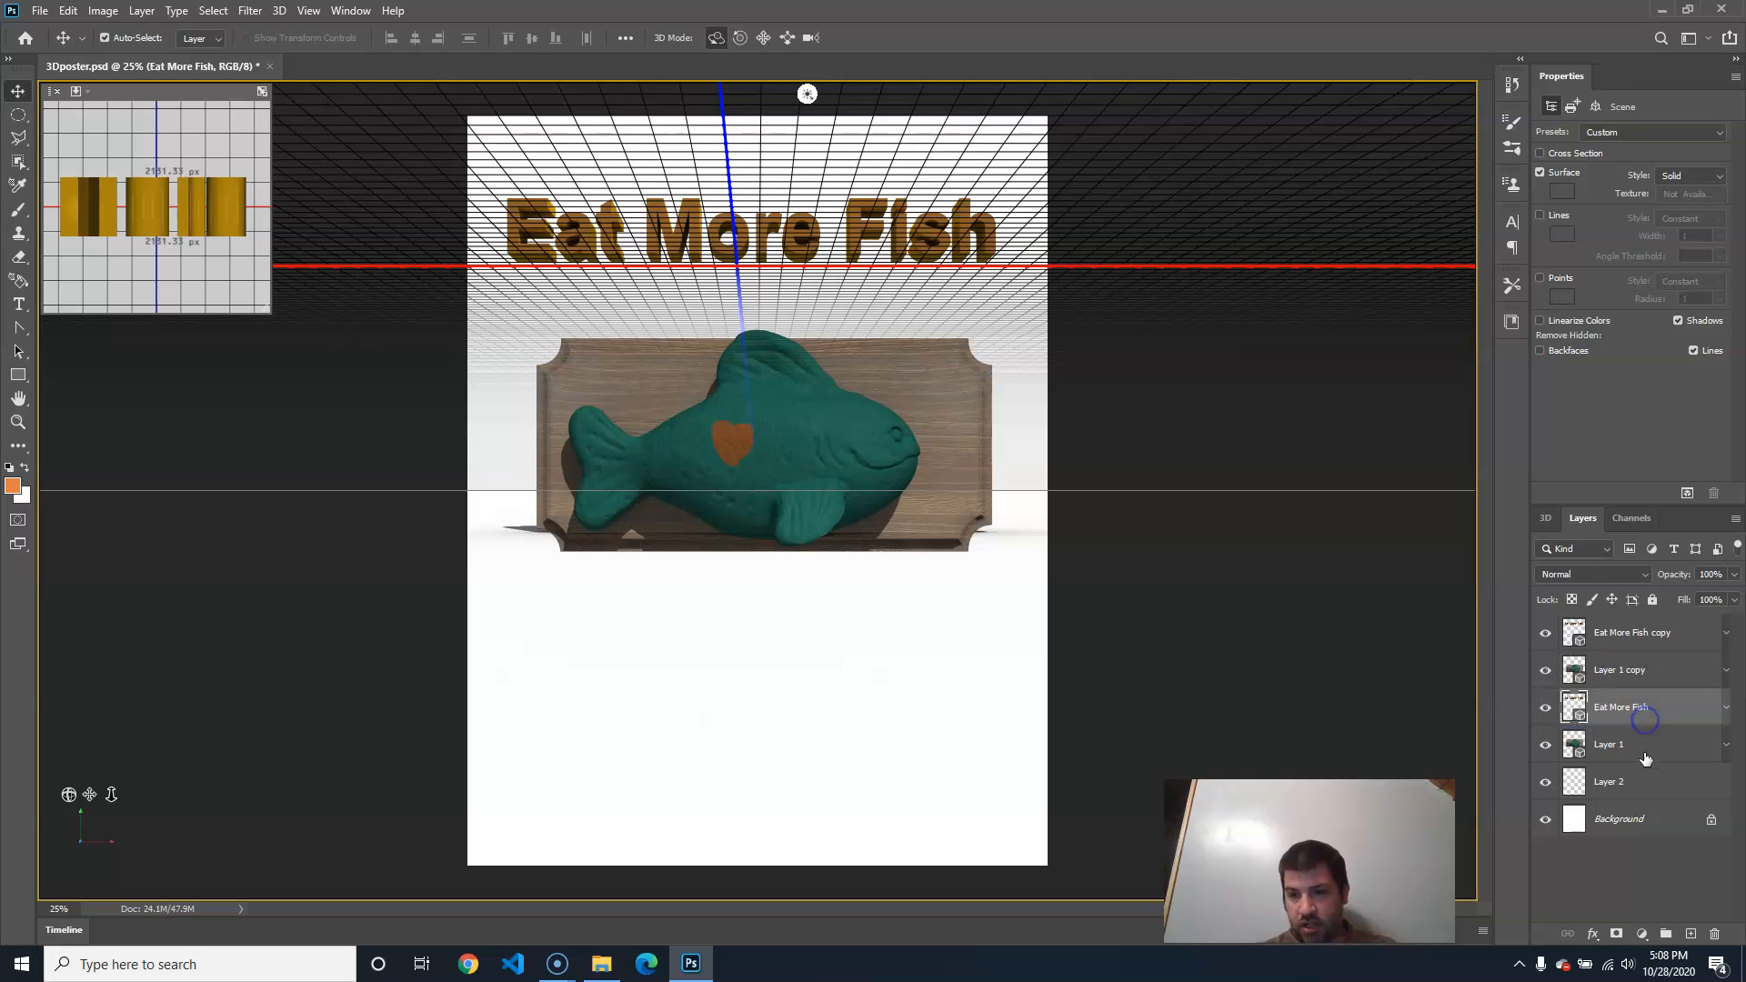
{"action": "left_click", "coordinate": [1636, 757], "text": "shift"}
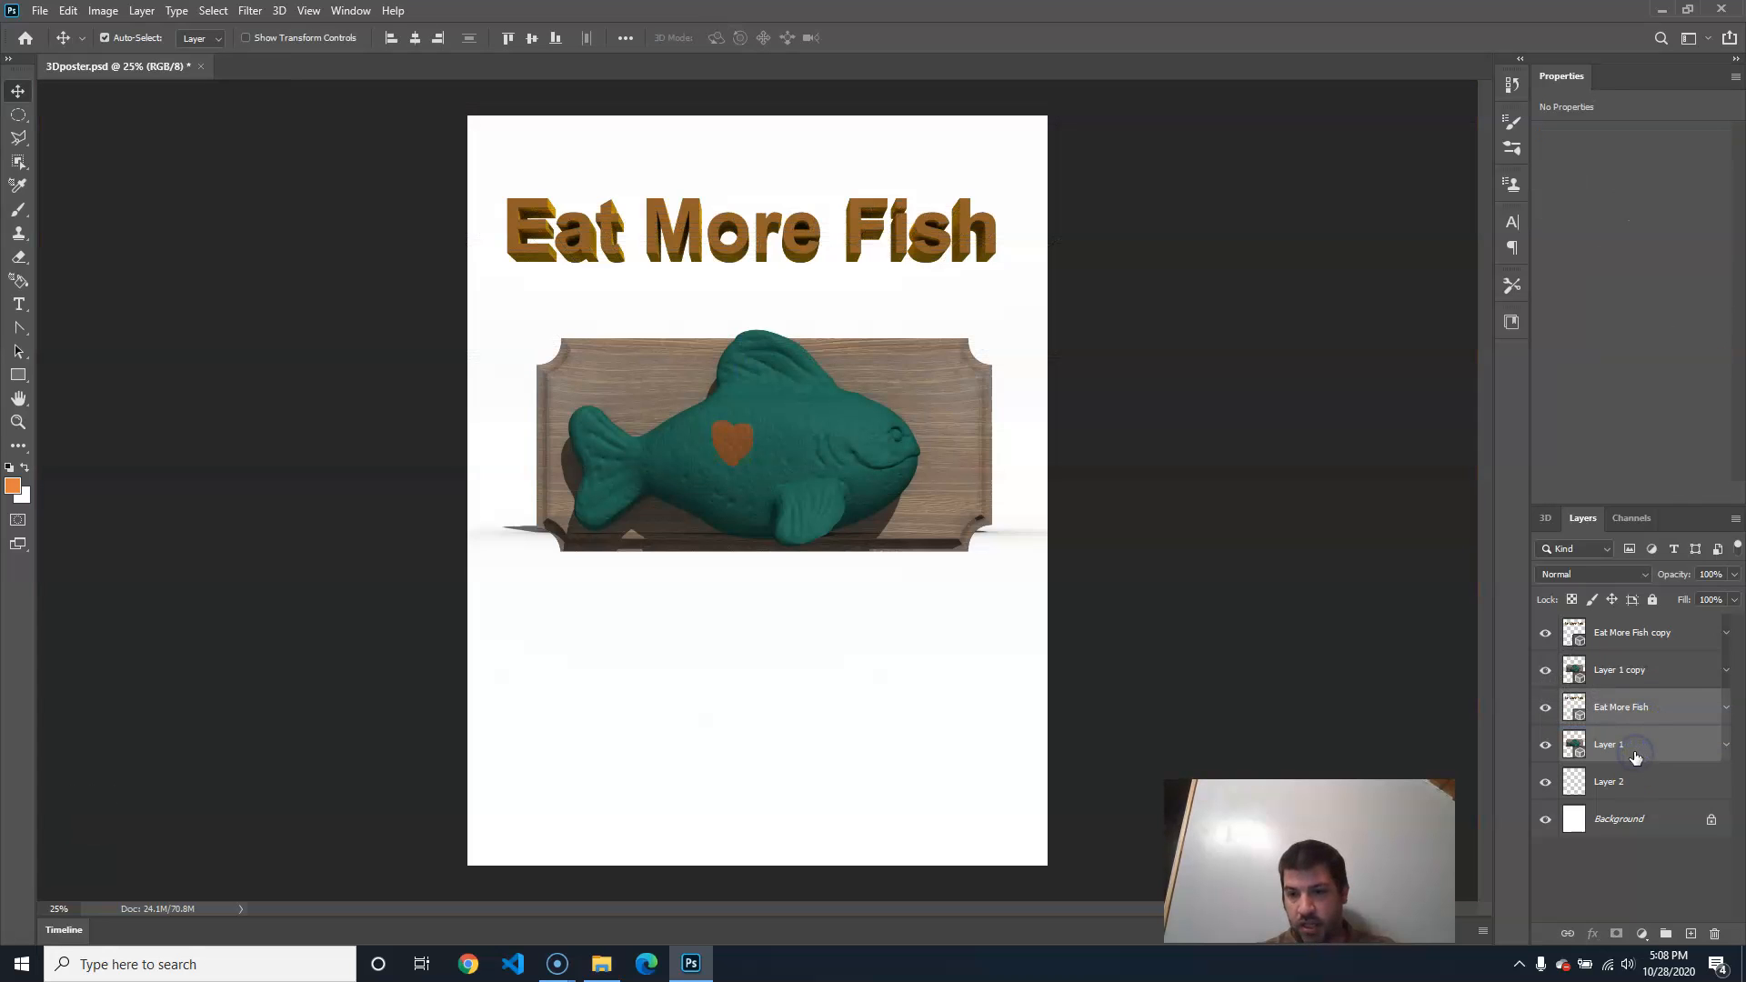
{"action": "left_click", "coordinate": [1666, 934]}
{"action": "left_click", "coordinate": [1547, 701]}
Rasterize the Eat More Fish copy 3D layer
{"action": "left_click", "coordinate": [1659, 642]}
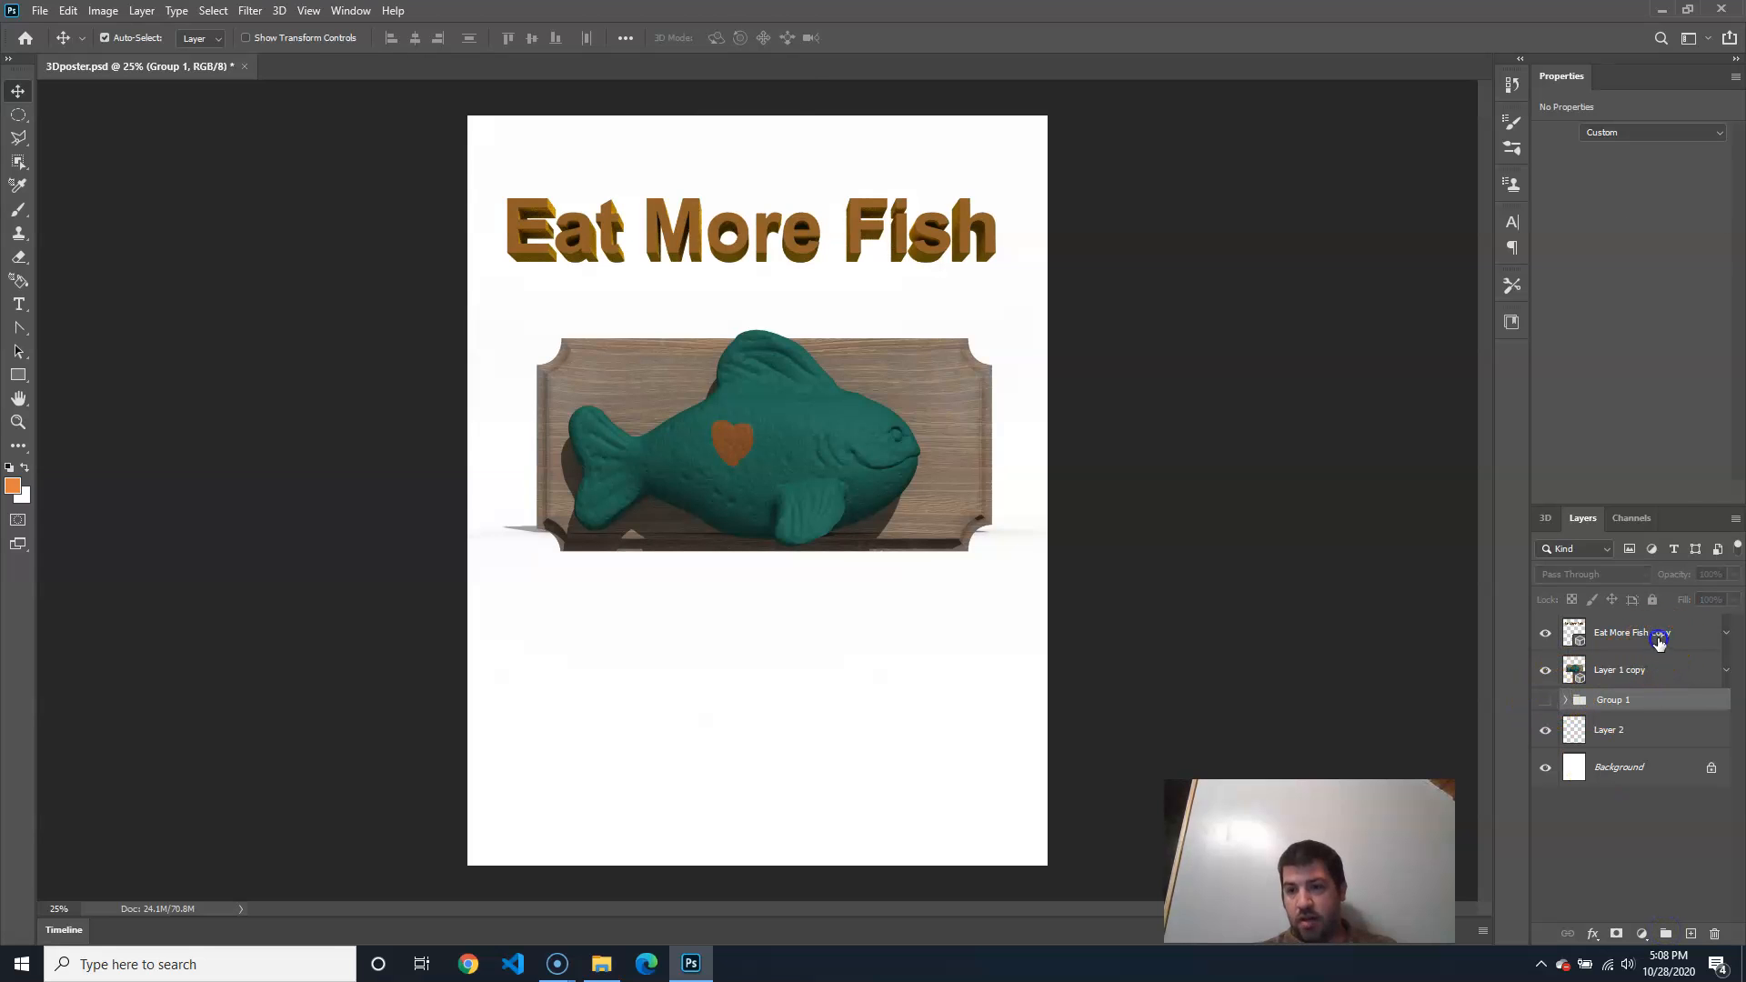
{"action": "right_click", "coordinate": [1632, 644]}
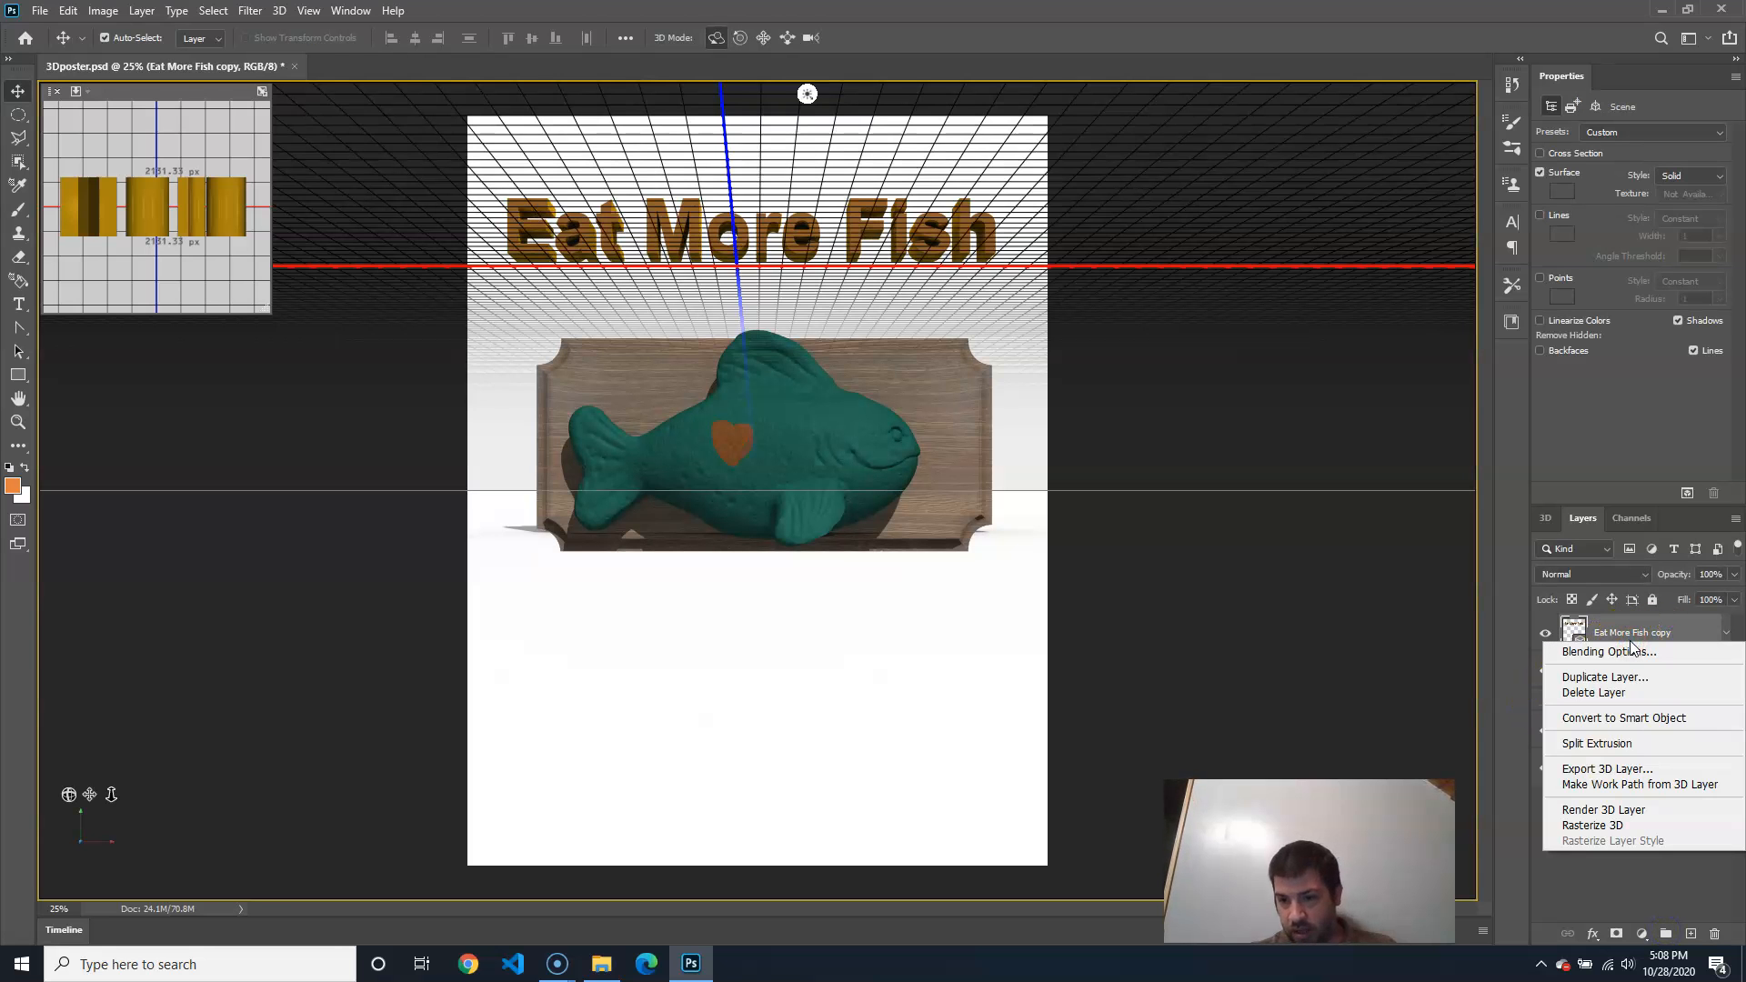
{"action": "left_click", "coordinate": [1628, 828]}
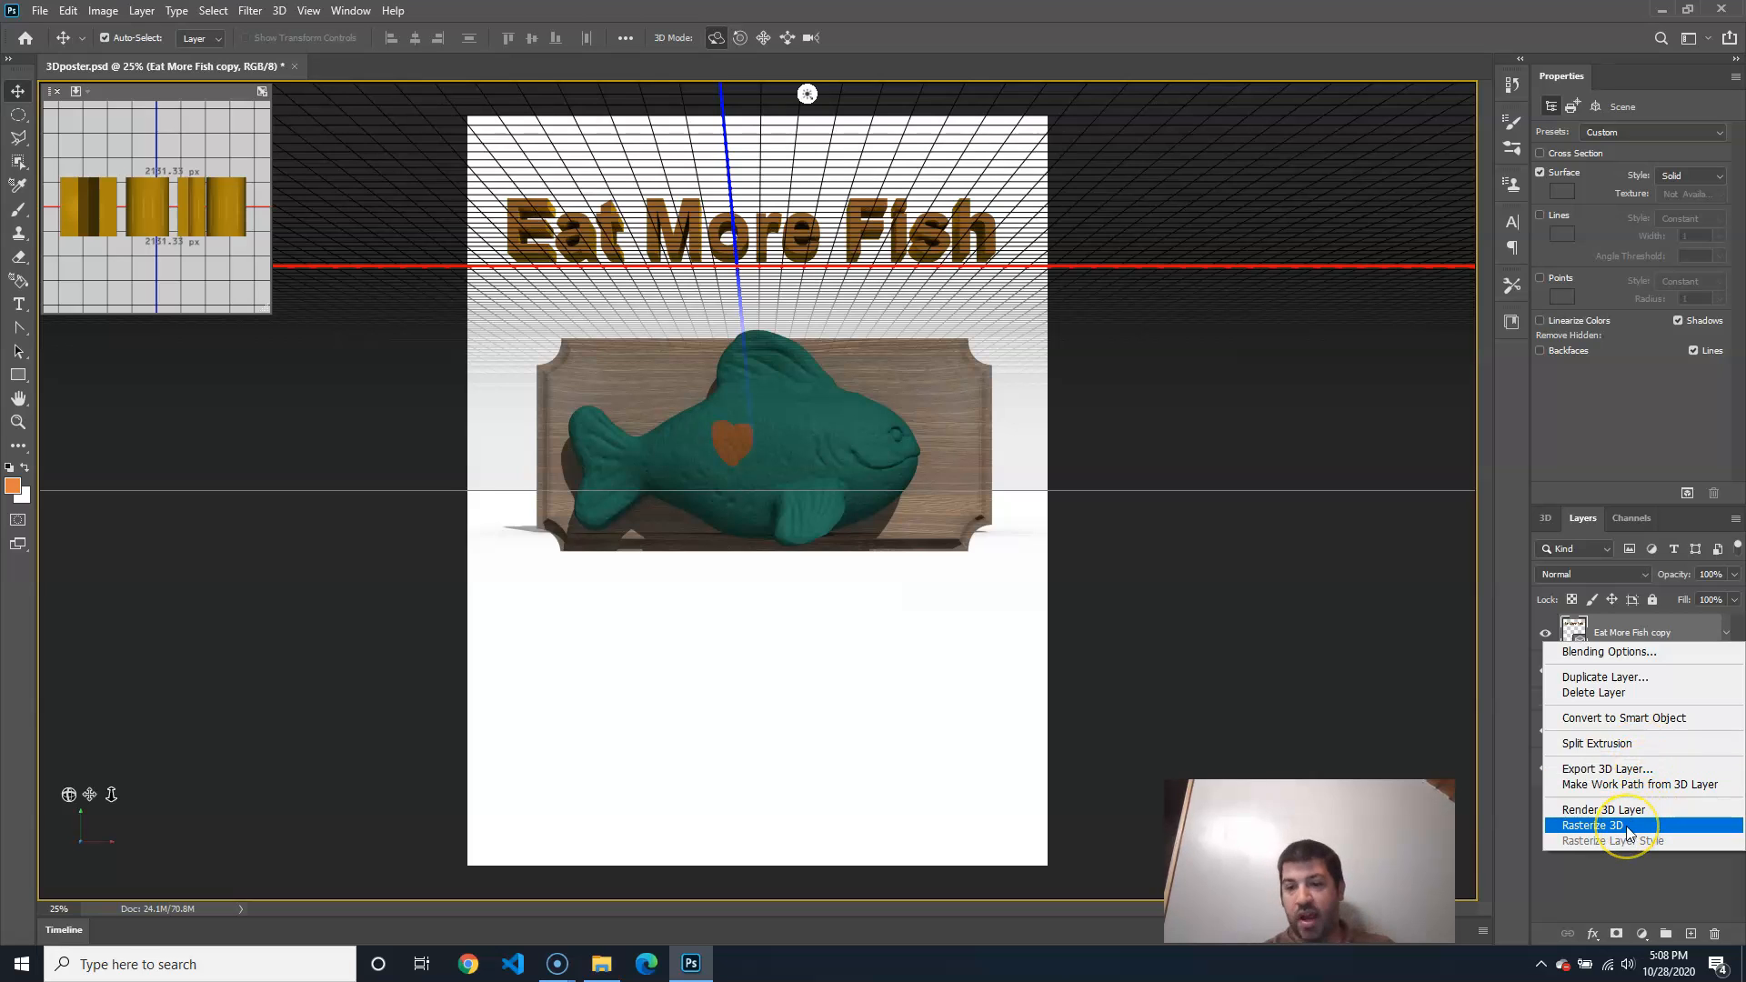
Rasterize the Eat More Fish copy and Layer 1 copy 3D layers
{"action": "left_click", "coordinate": [1628, 829]}
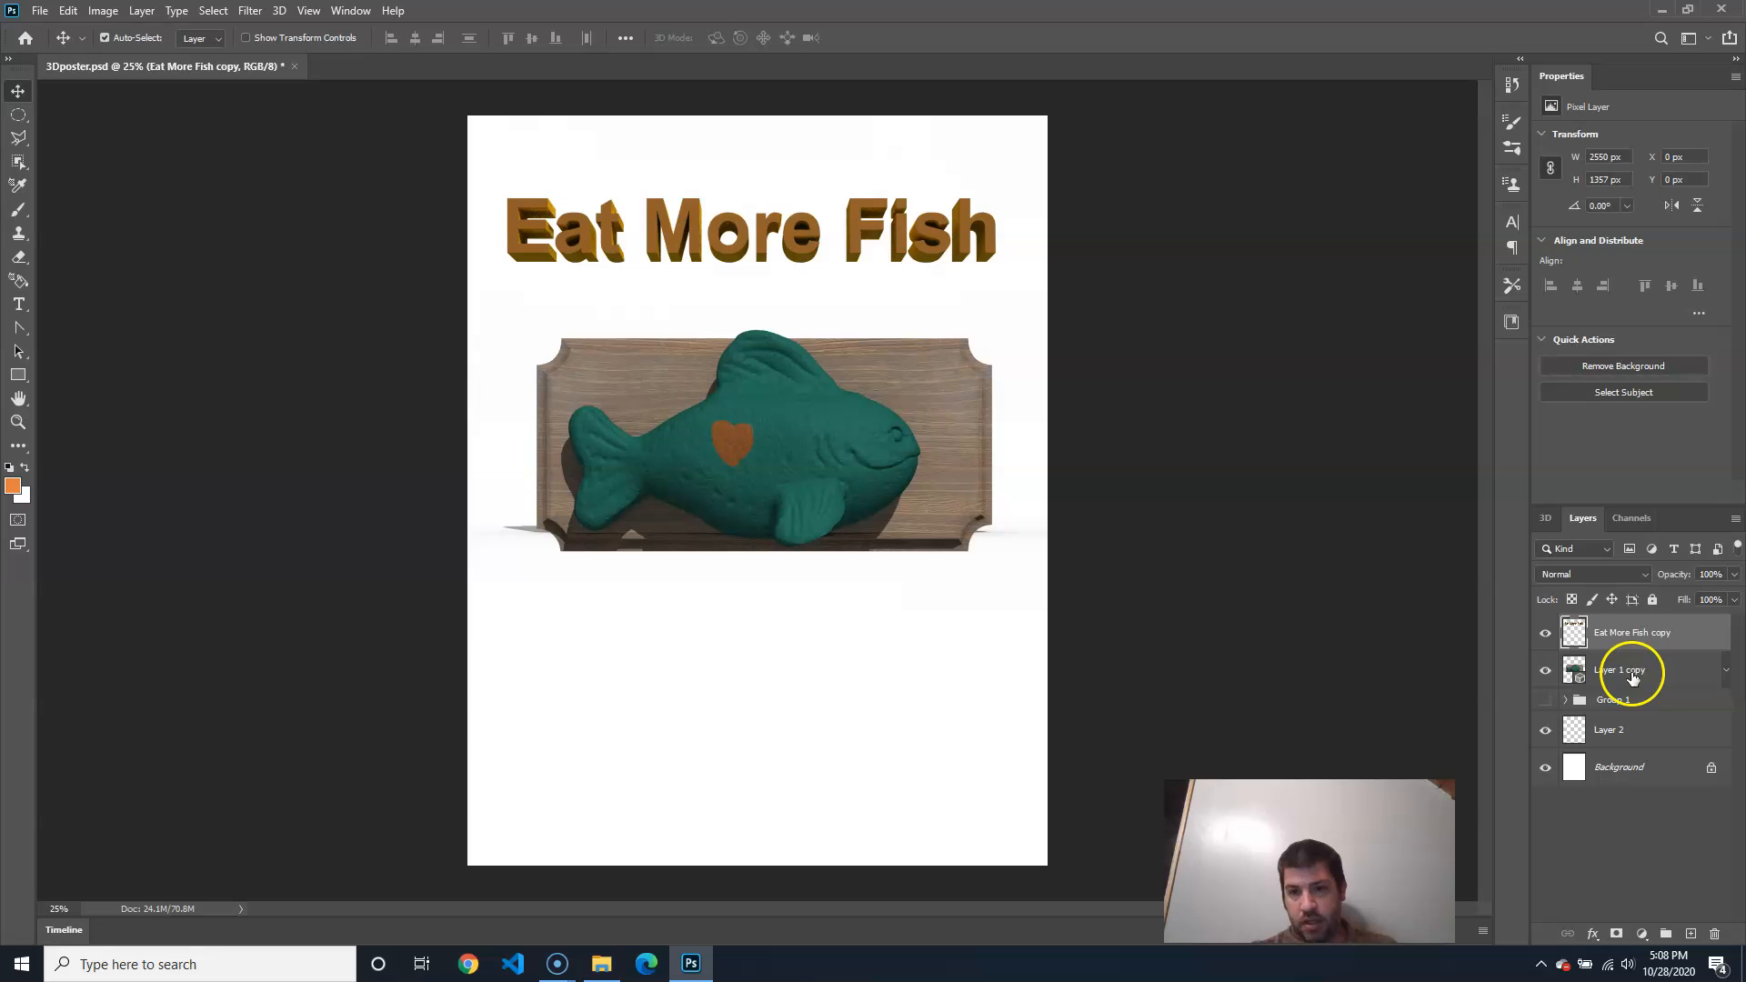
{"action": "right_click", "coordinate": [1633, 678]}
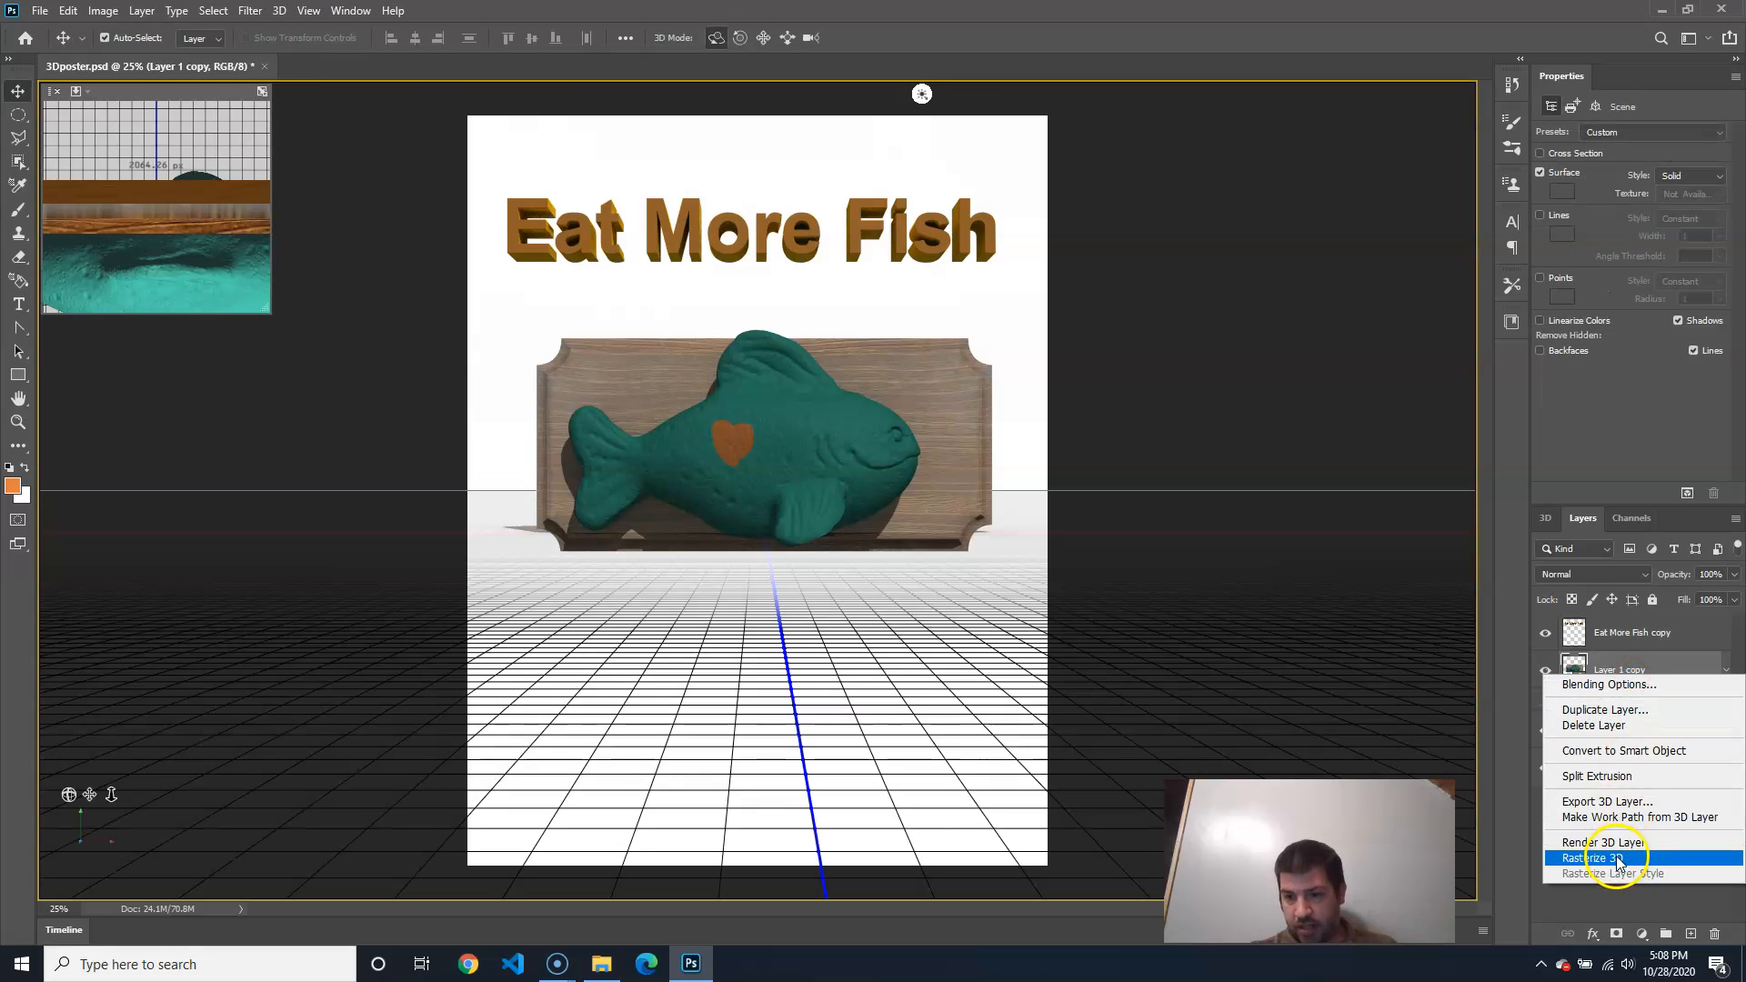
{"action": "left_click", "coordinate": [1618, 859]}
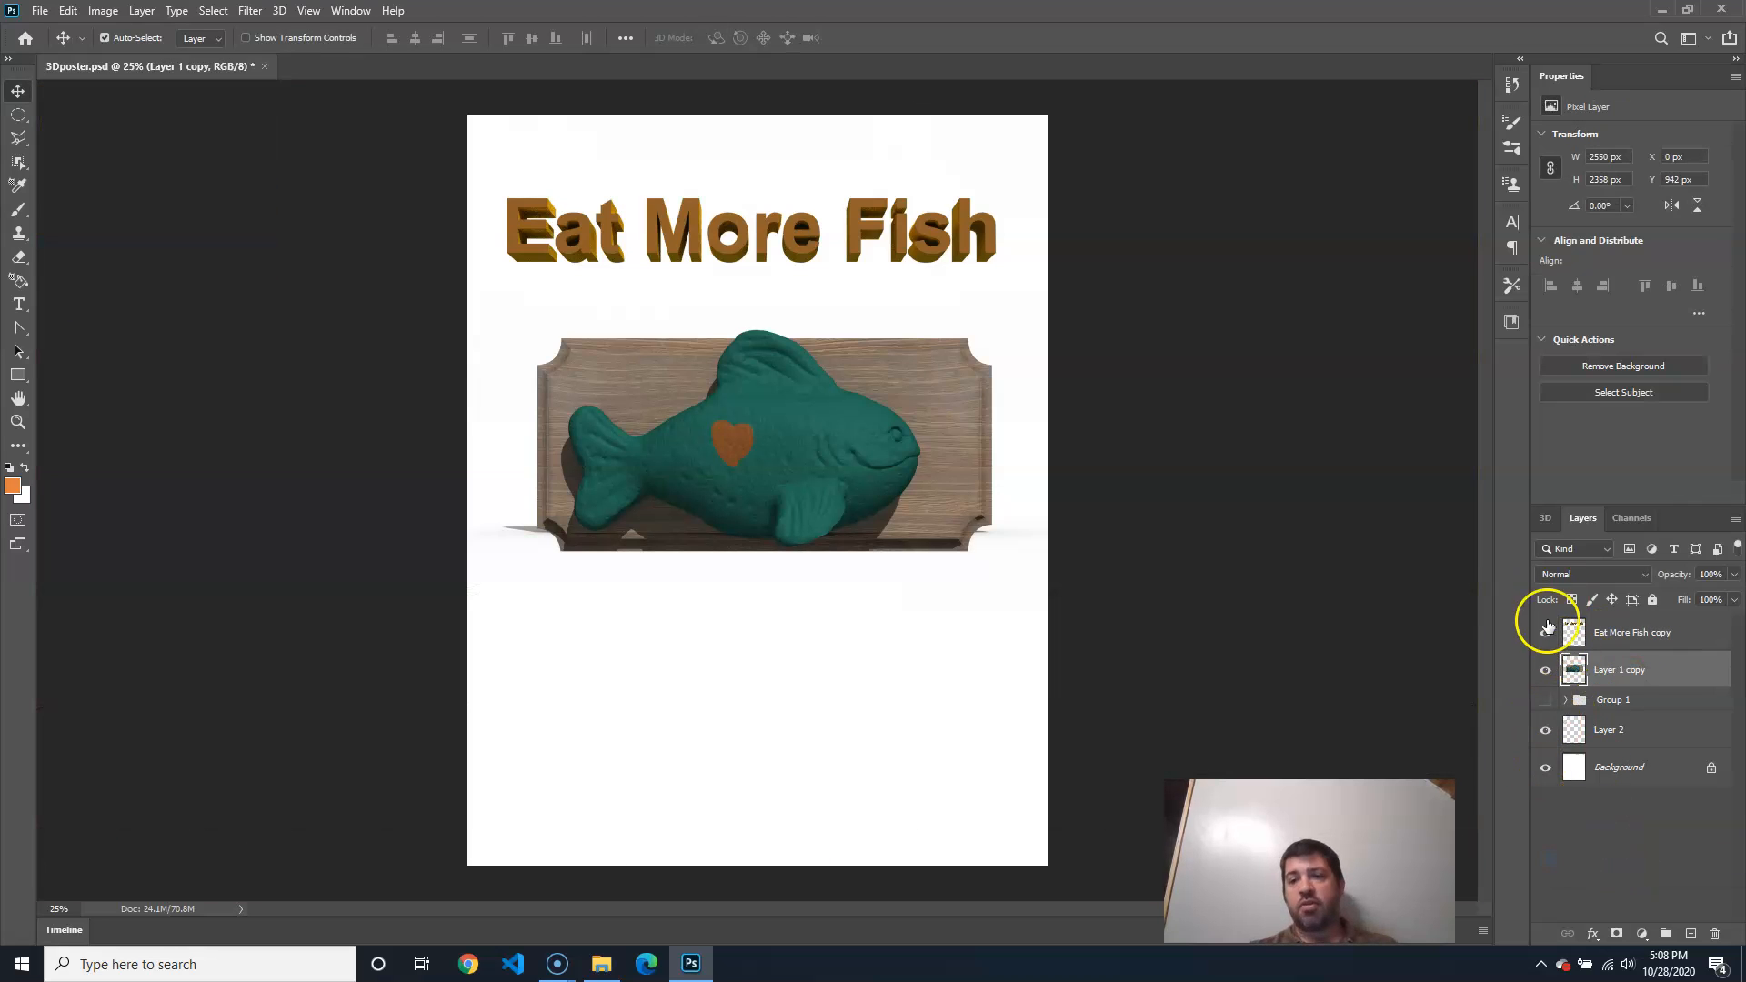
Review the original 3D layers inside Group 1, toggling the group's visibility, and compare them with the two rasterized copies
{"action": "left_click", "coordinate": [1565, 700]}
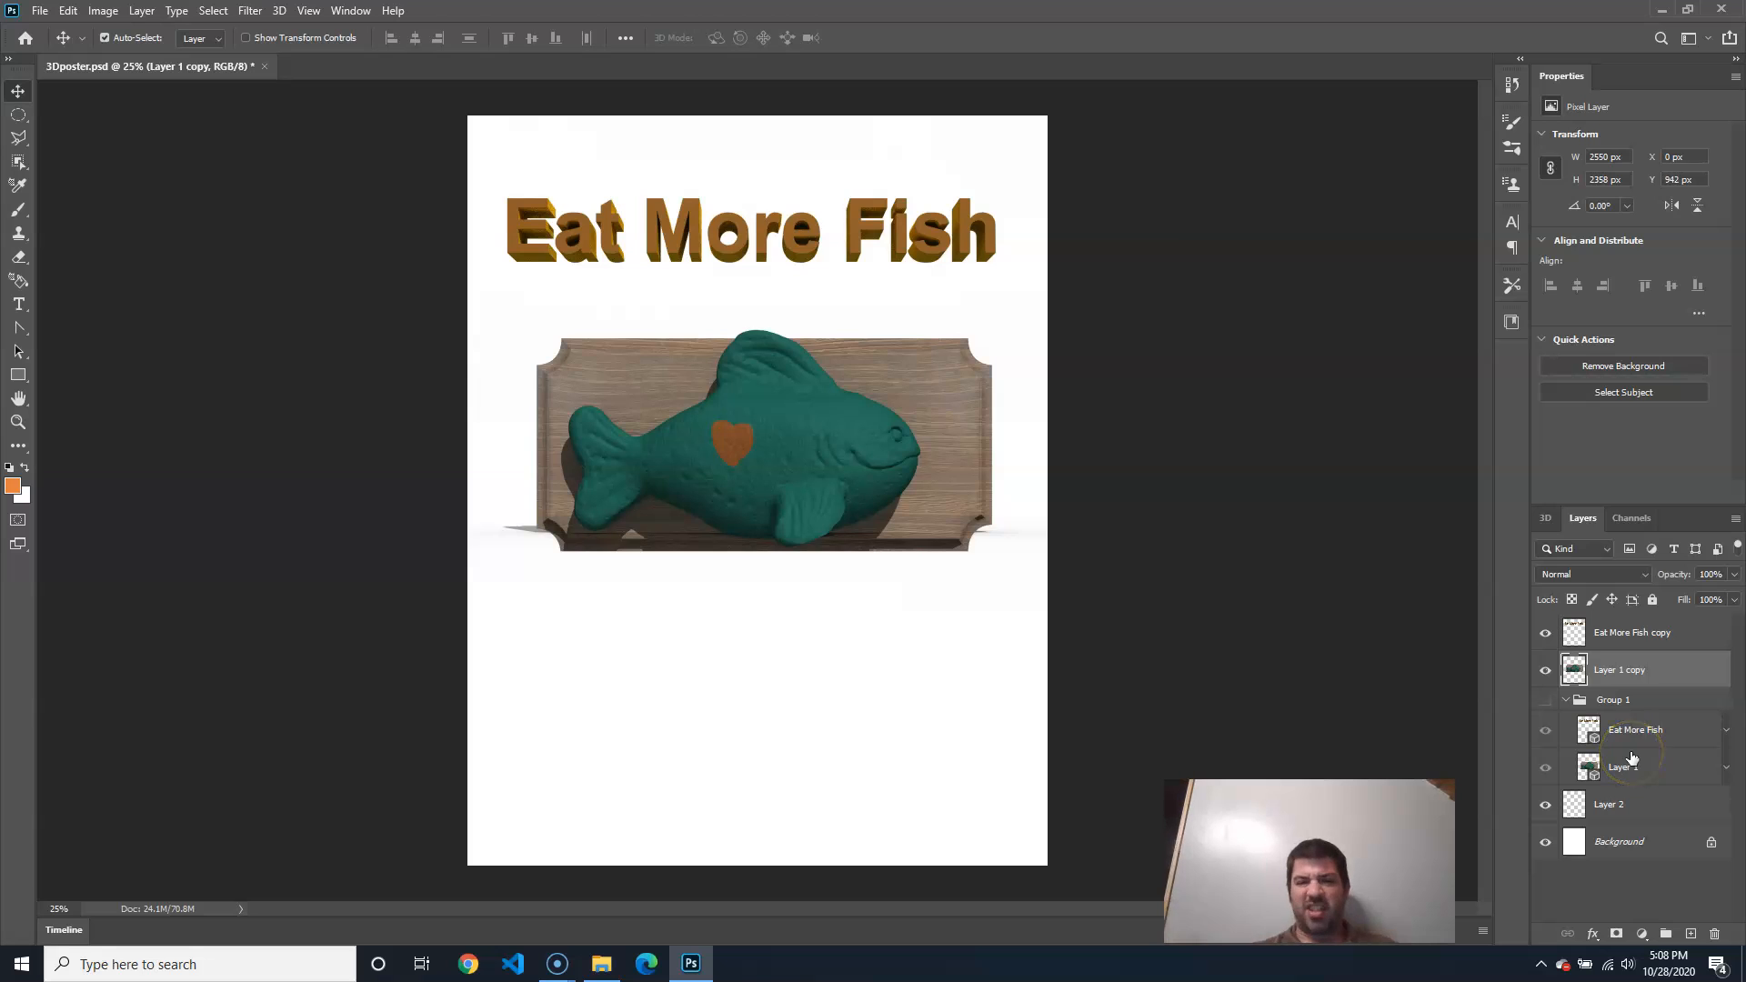
{"action": "left_click", "coordinate": [1545, 700]}
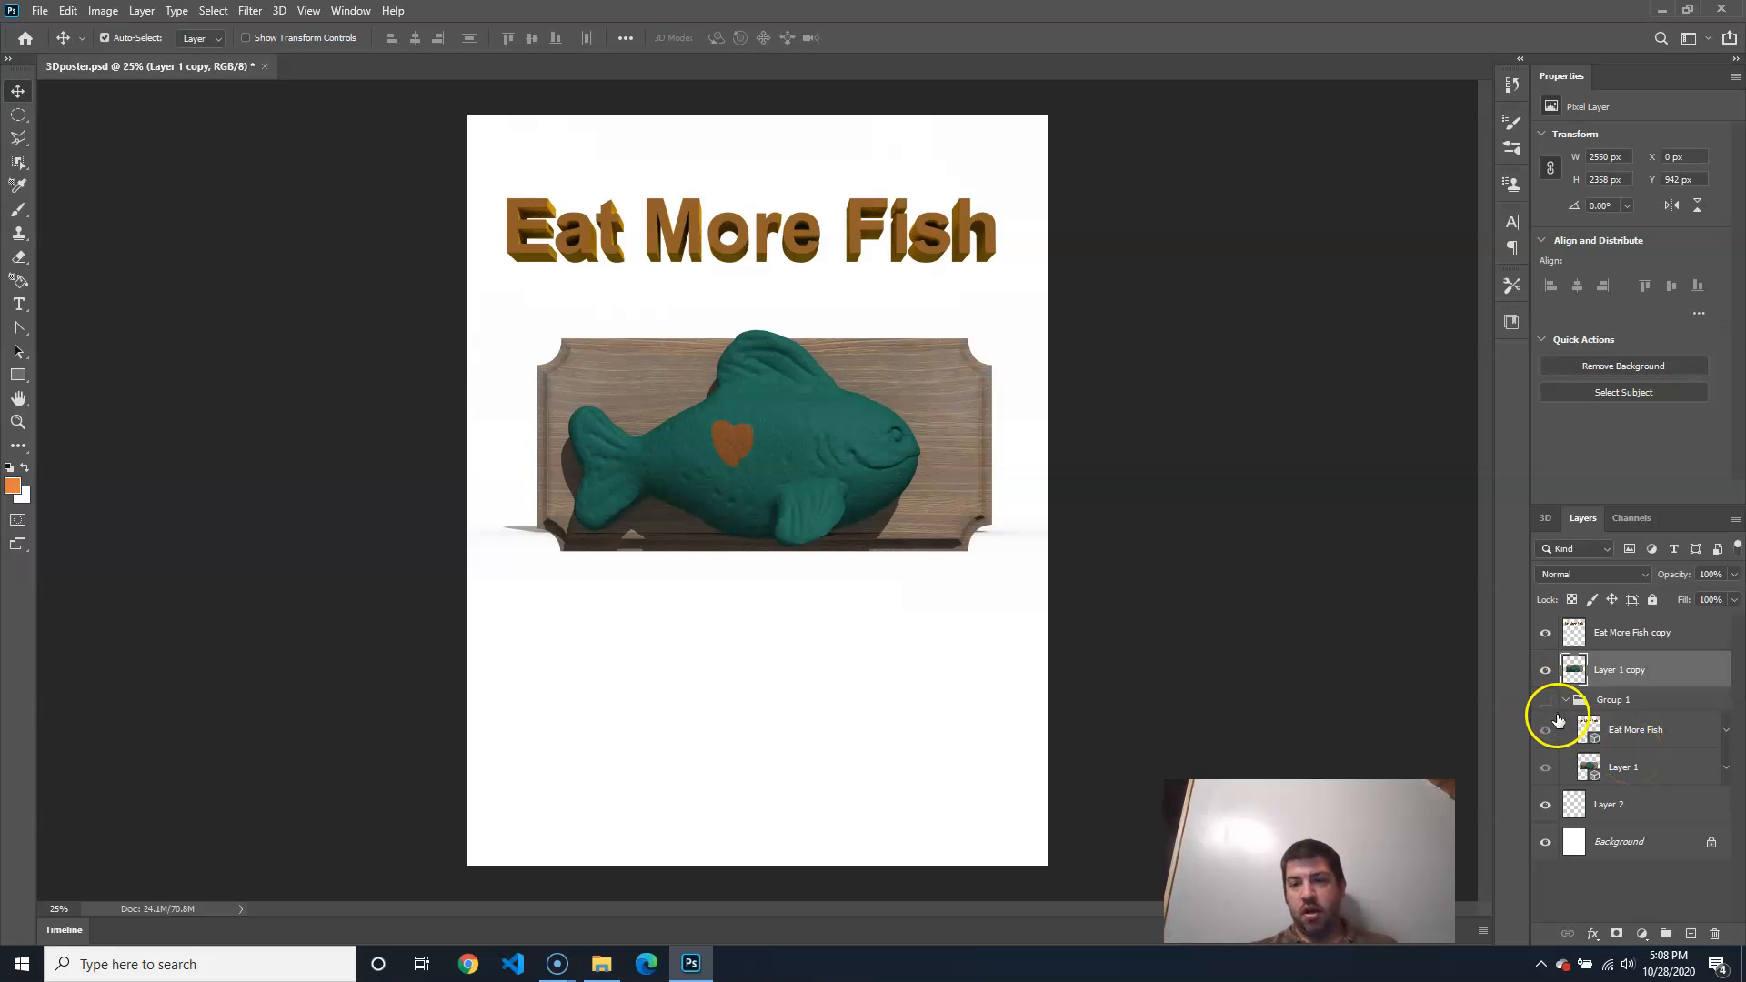
{"action": "left_click", "coordinate": [1546, 700]}
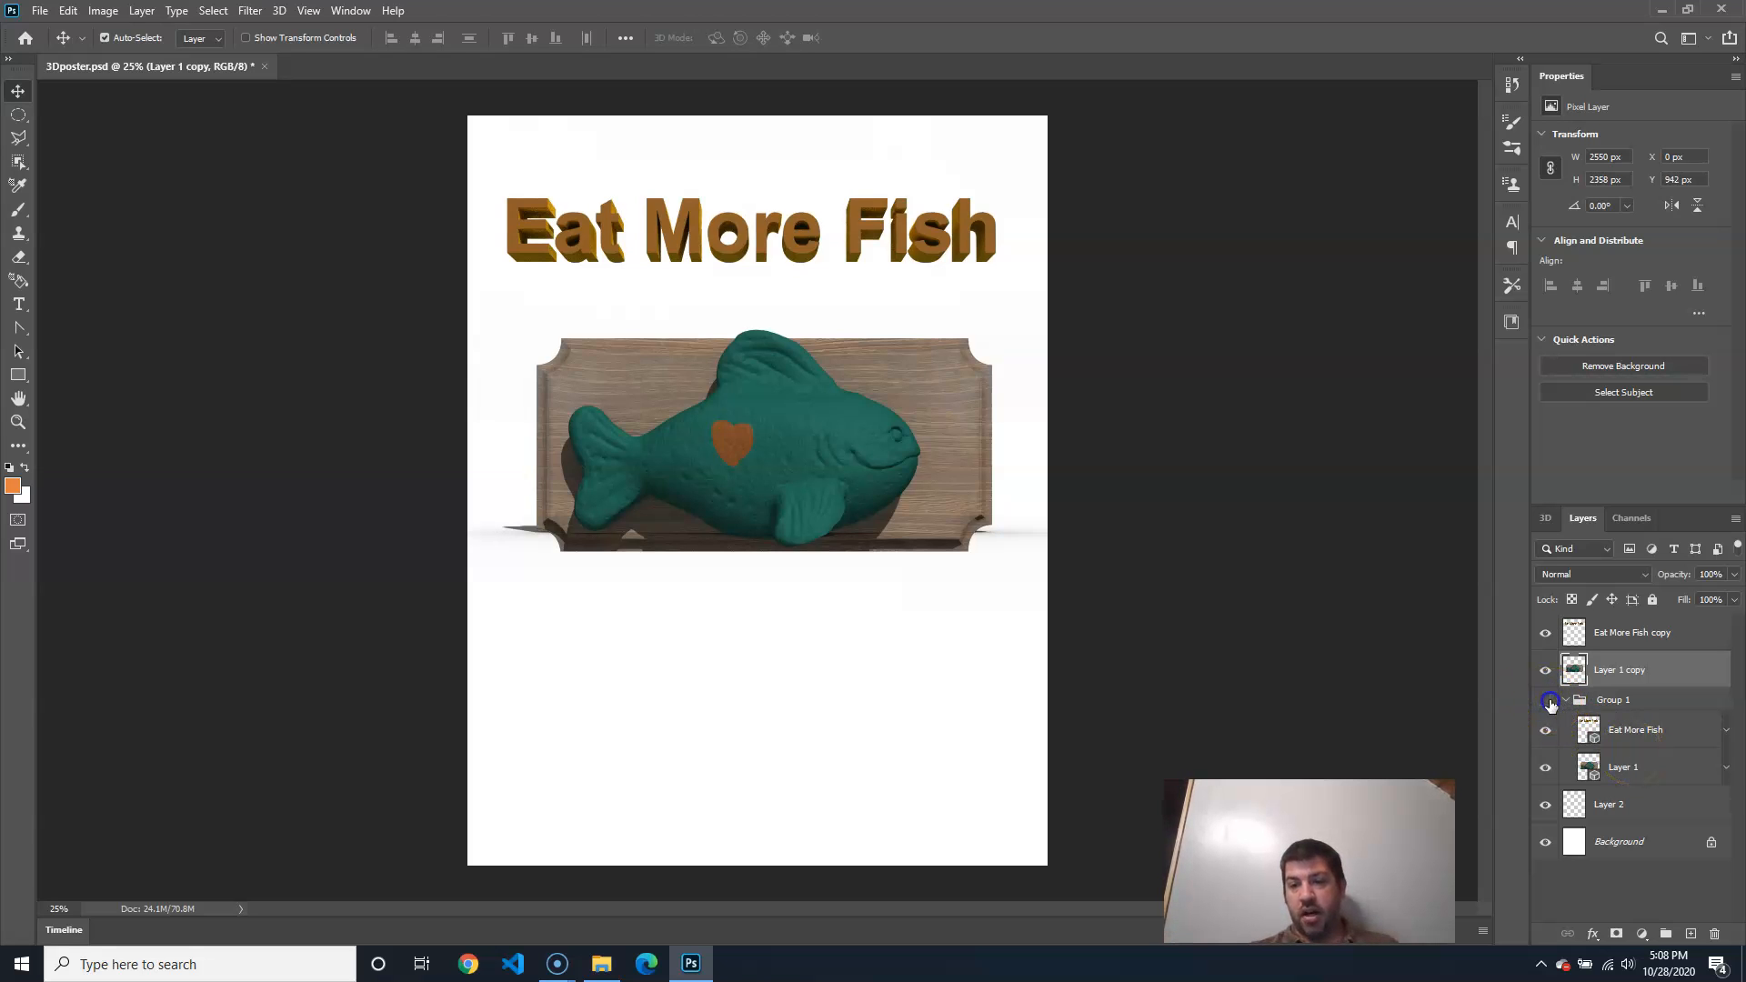
{"action": "left_click", "coordinate": [1567, 700]}
{"action": "left_click", "coordinate": [1647, 630]}
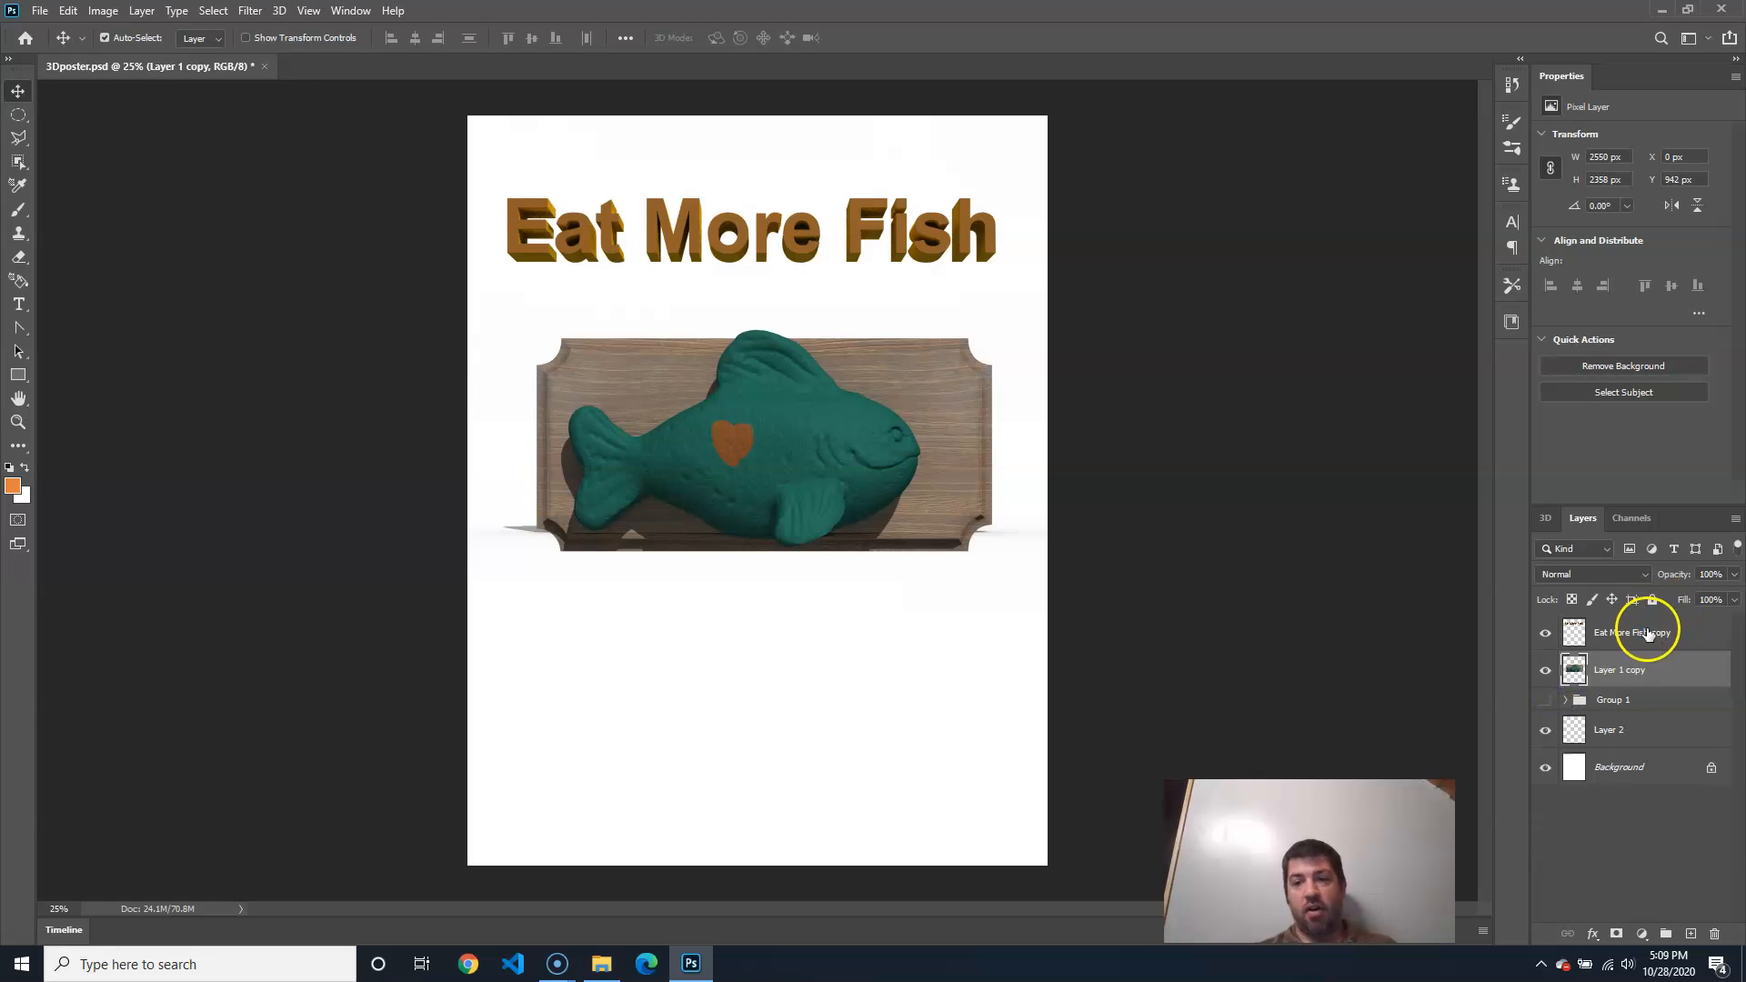
{"action": "left_click", "coordinate": [1620, 672]}
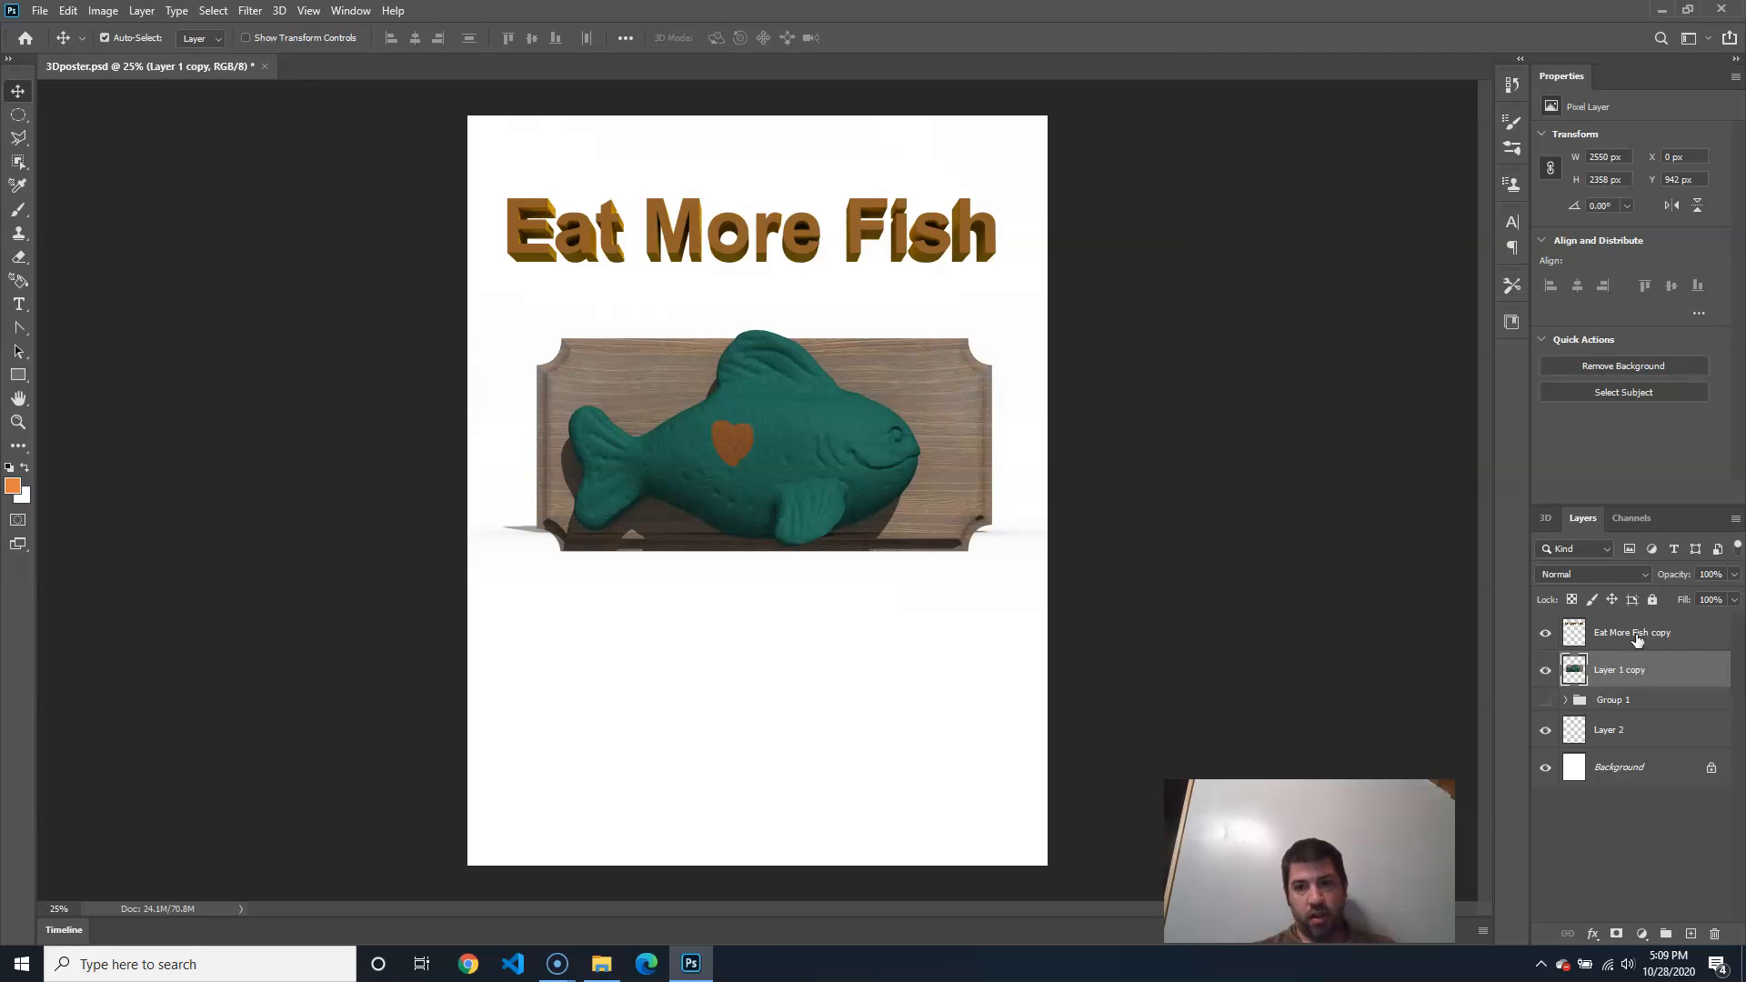
{"action": "left_click", "coordinate": [1637, 639]}
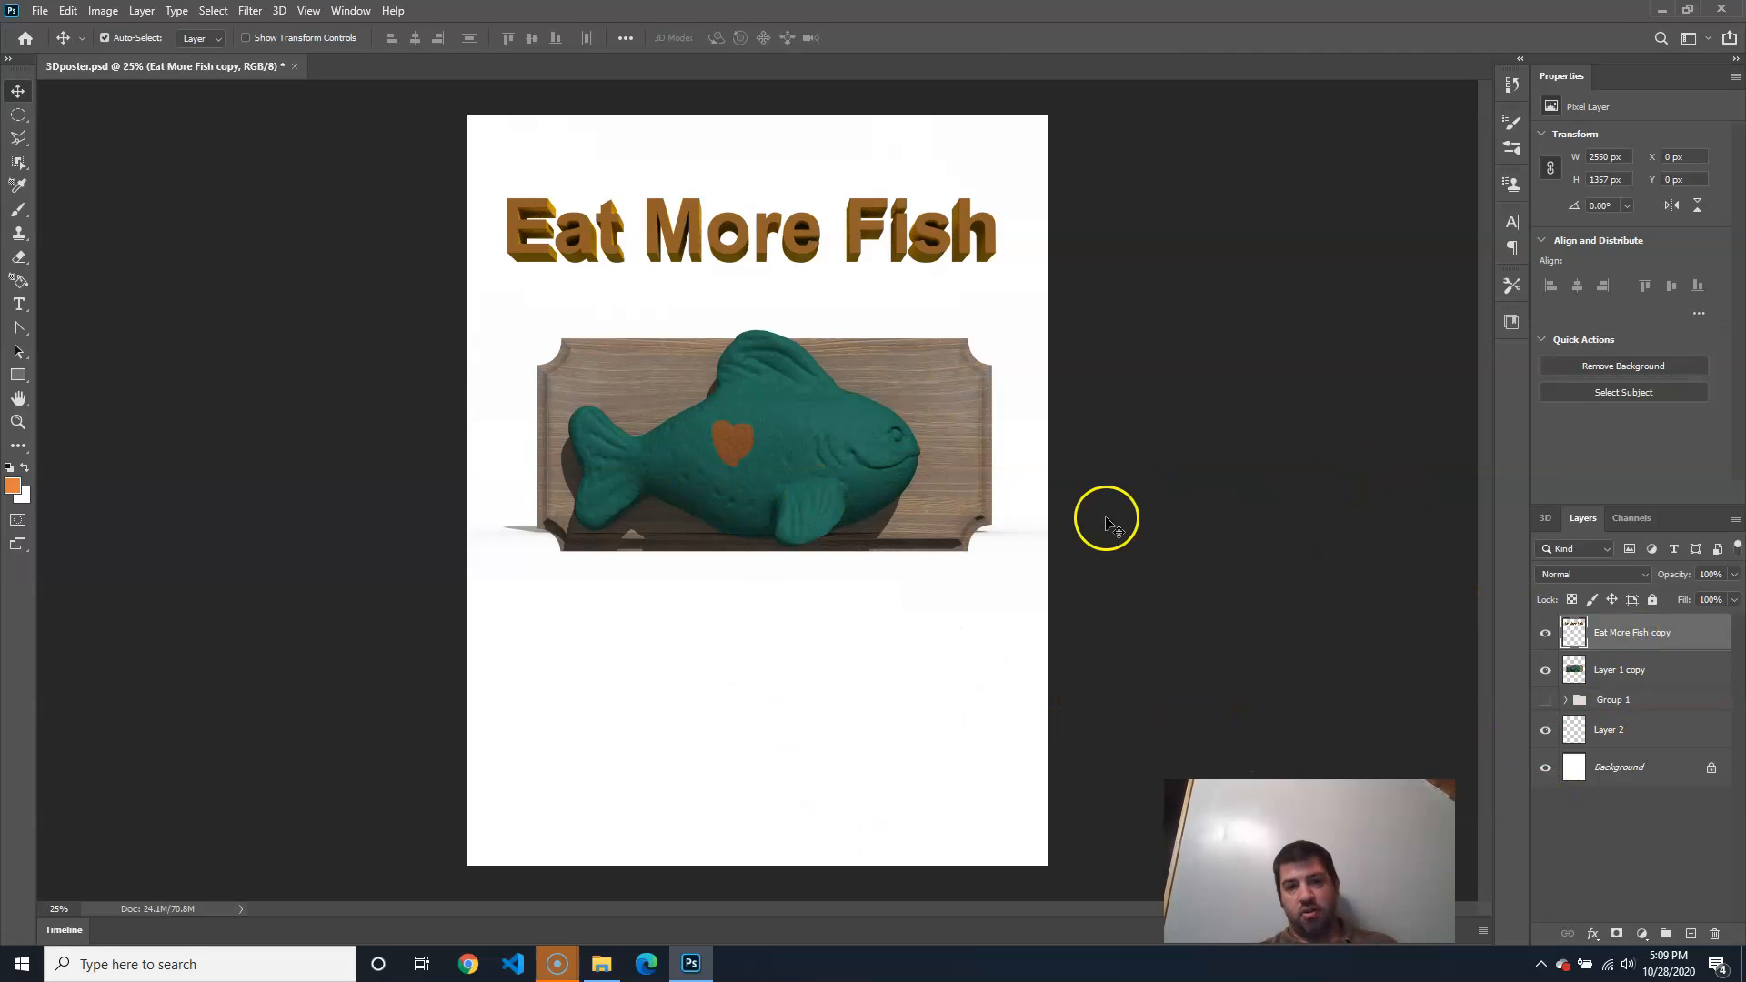
Unlock the Background layer and switch to the workspace that includes Color, Swatches and Adjustments
{"action": "left_click", "coordinate": [1624, 769]}
{"action": "left_click", "coordinate": [1711, 768]}
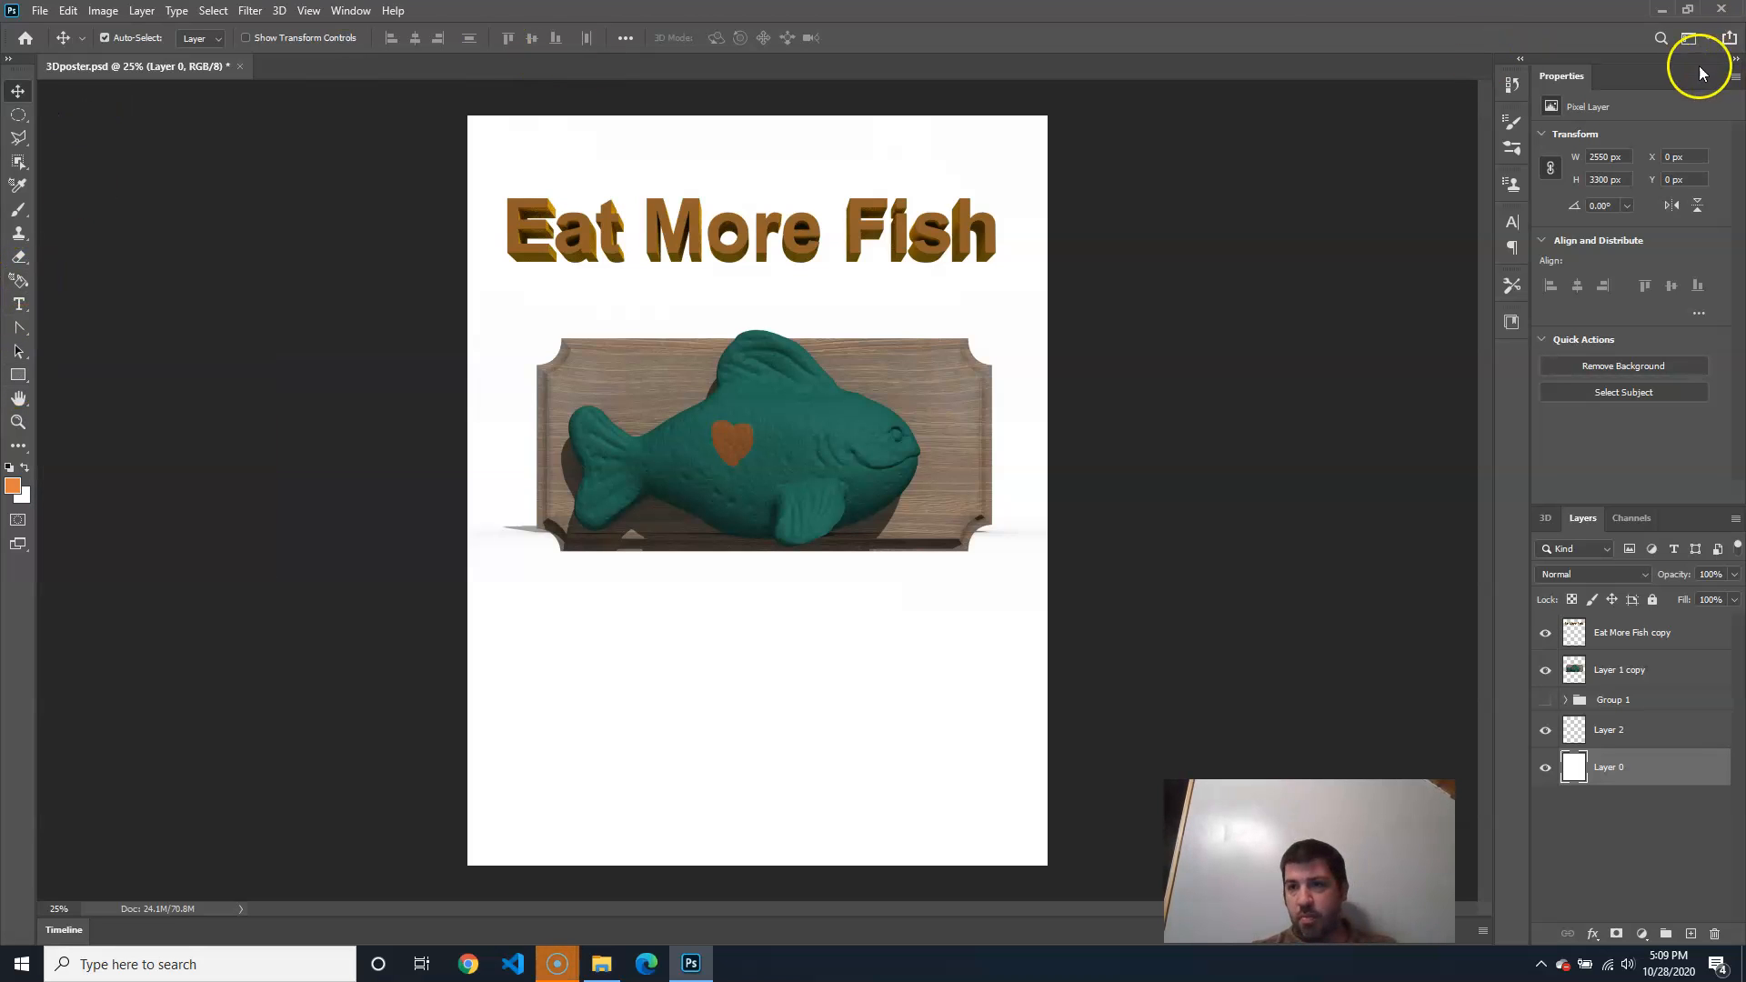
{"action": "left_click", "coordinate": [1689, 37]}
{"action": "left_click", "coordinate": [1678, 50]}
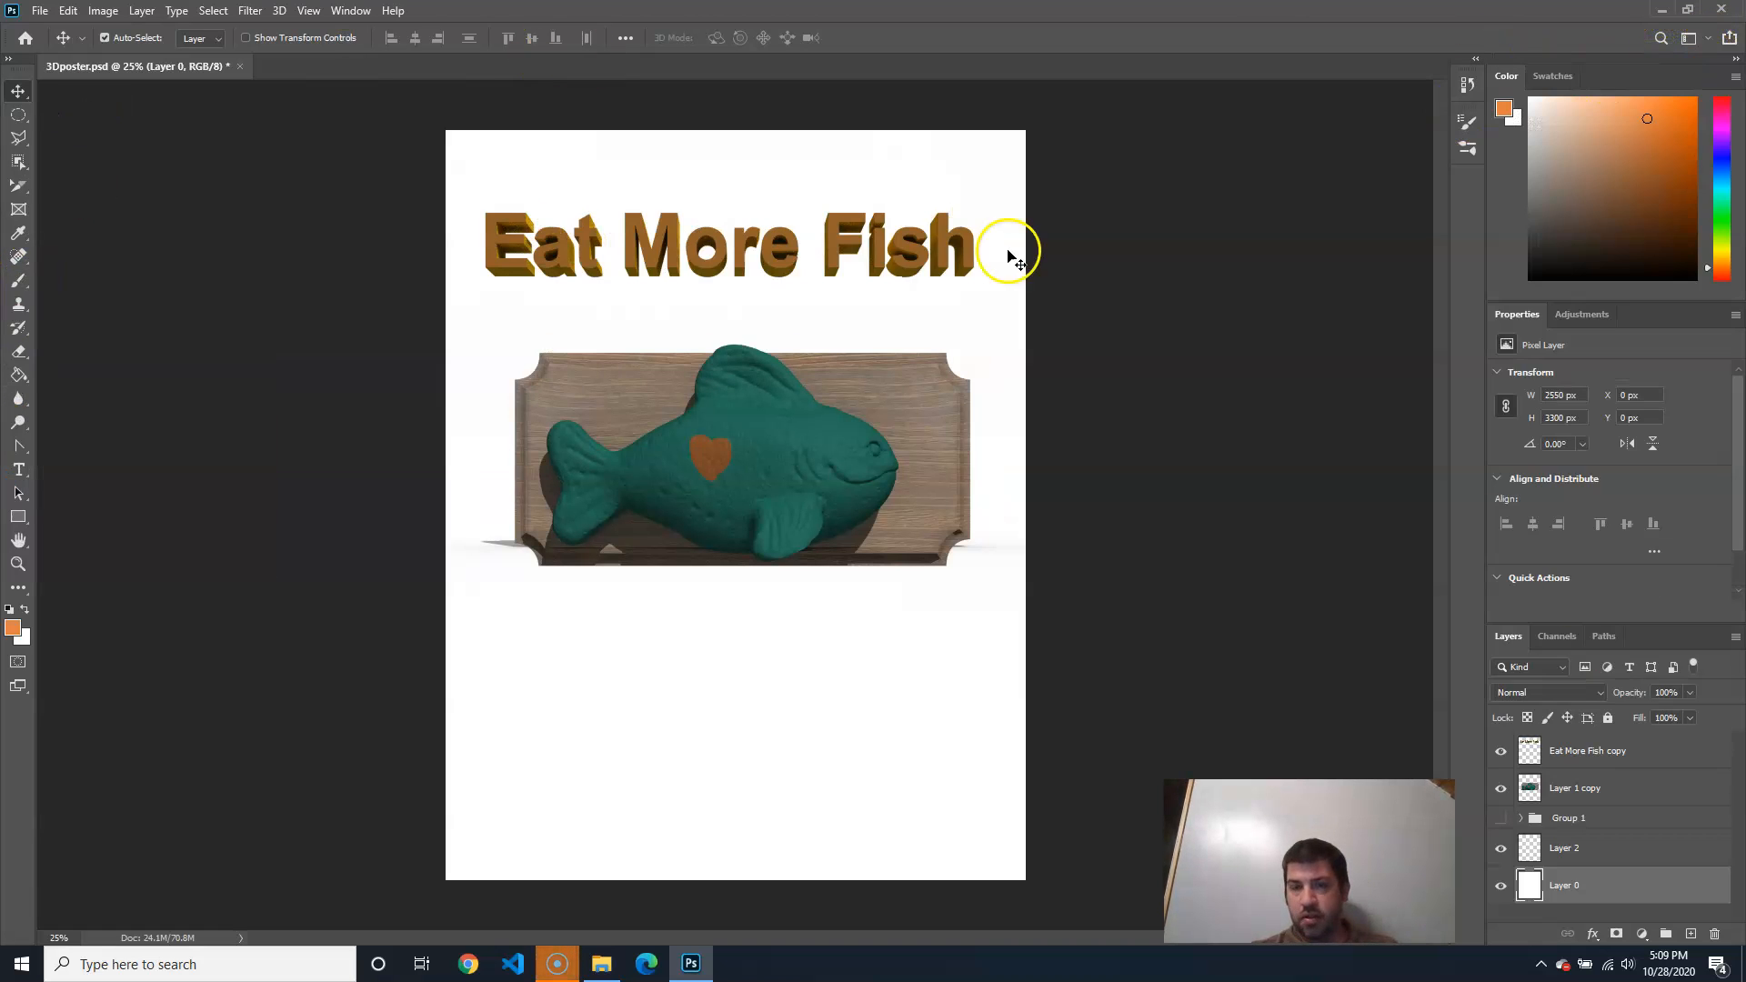
Draw a linear gray, black and white gradient diagonally across Layer 0, from the upper-left area to below the lower edge
{"action": "left_click_drag", "start_coordinate": [18, 375], "coordinate": [58, 374]}
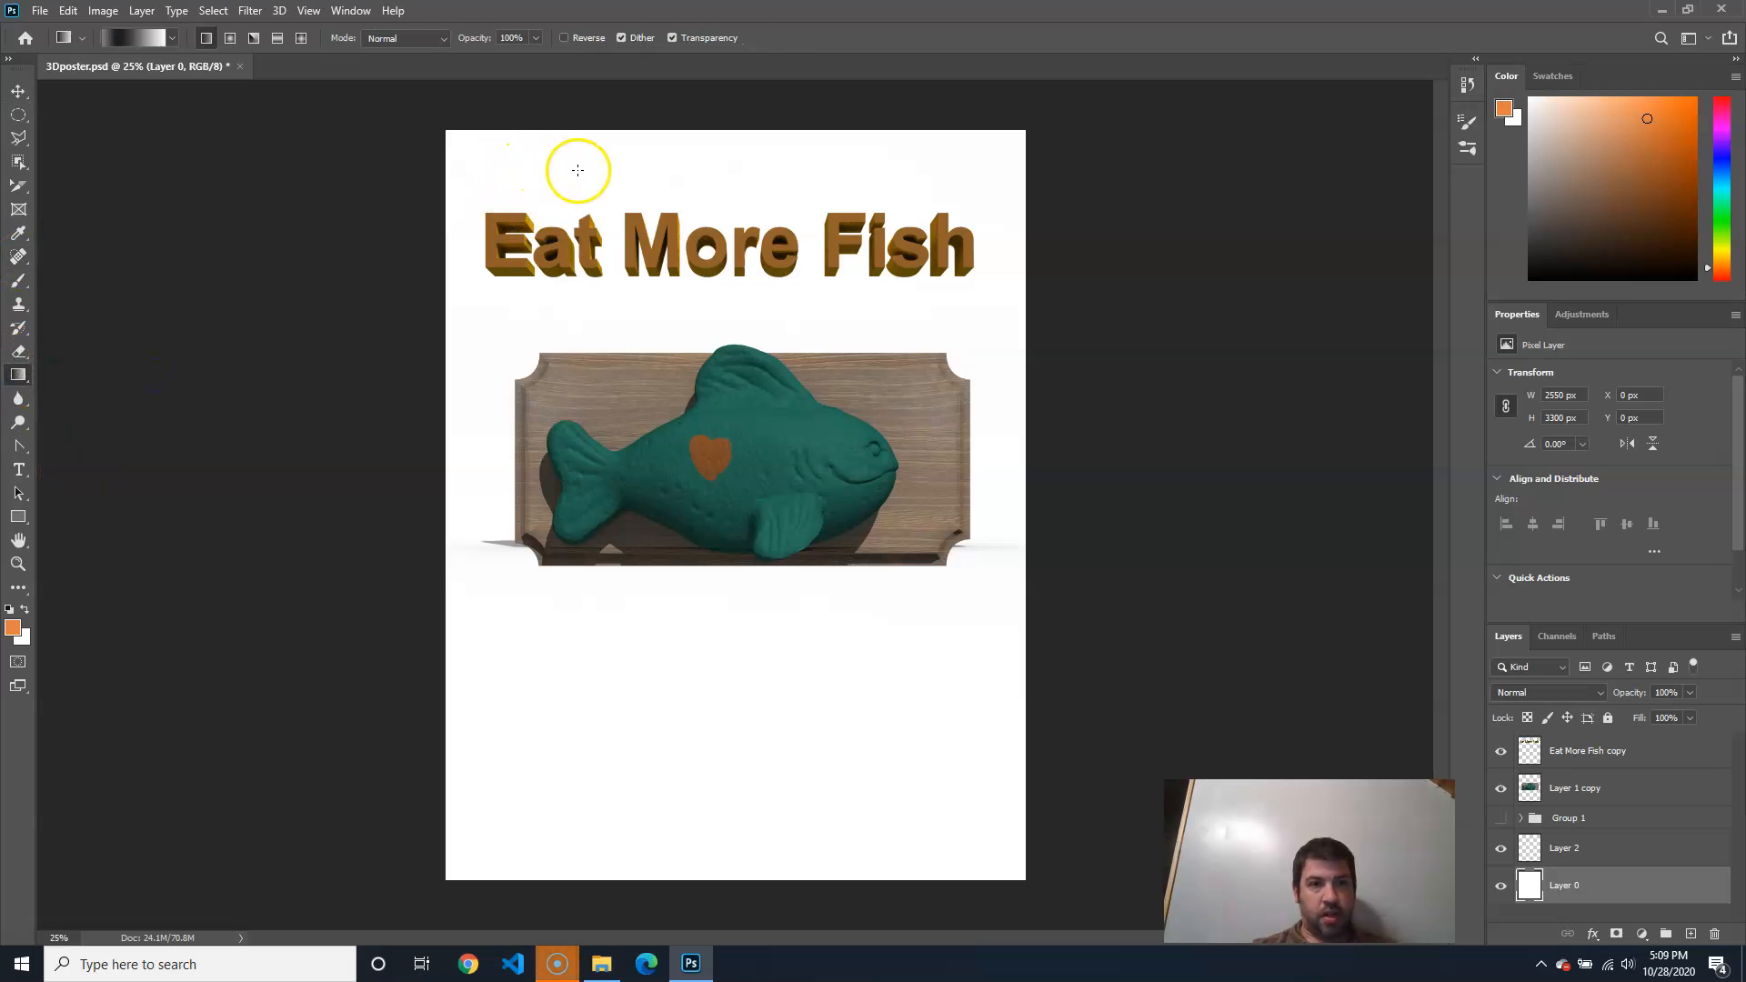
{"action": "left_click_drag", "start_coordinate": [552, 146], "coordinate": [881, 912]}
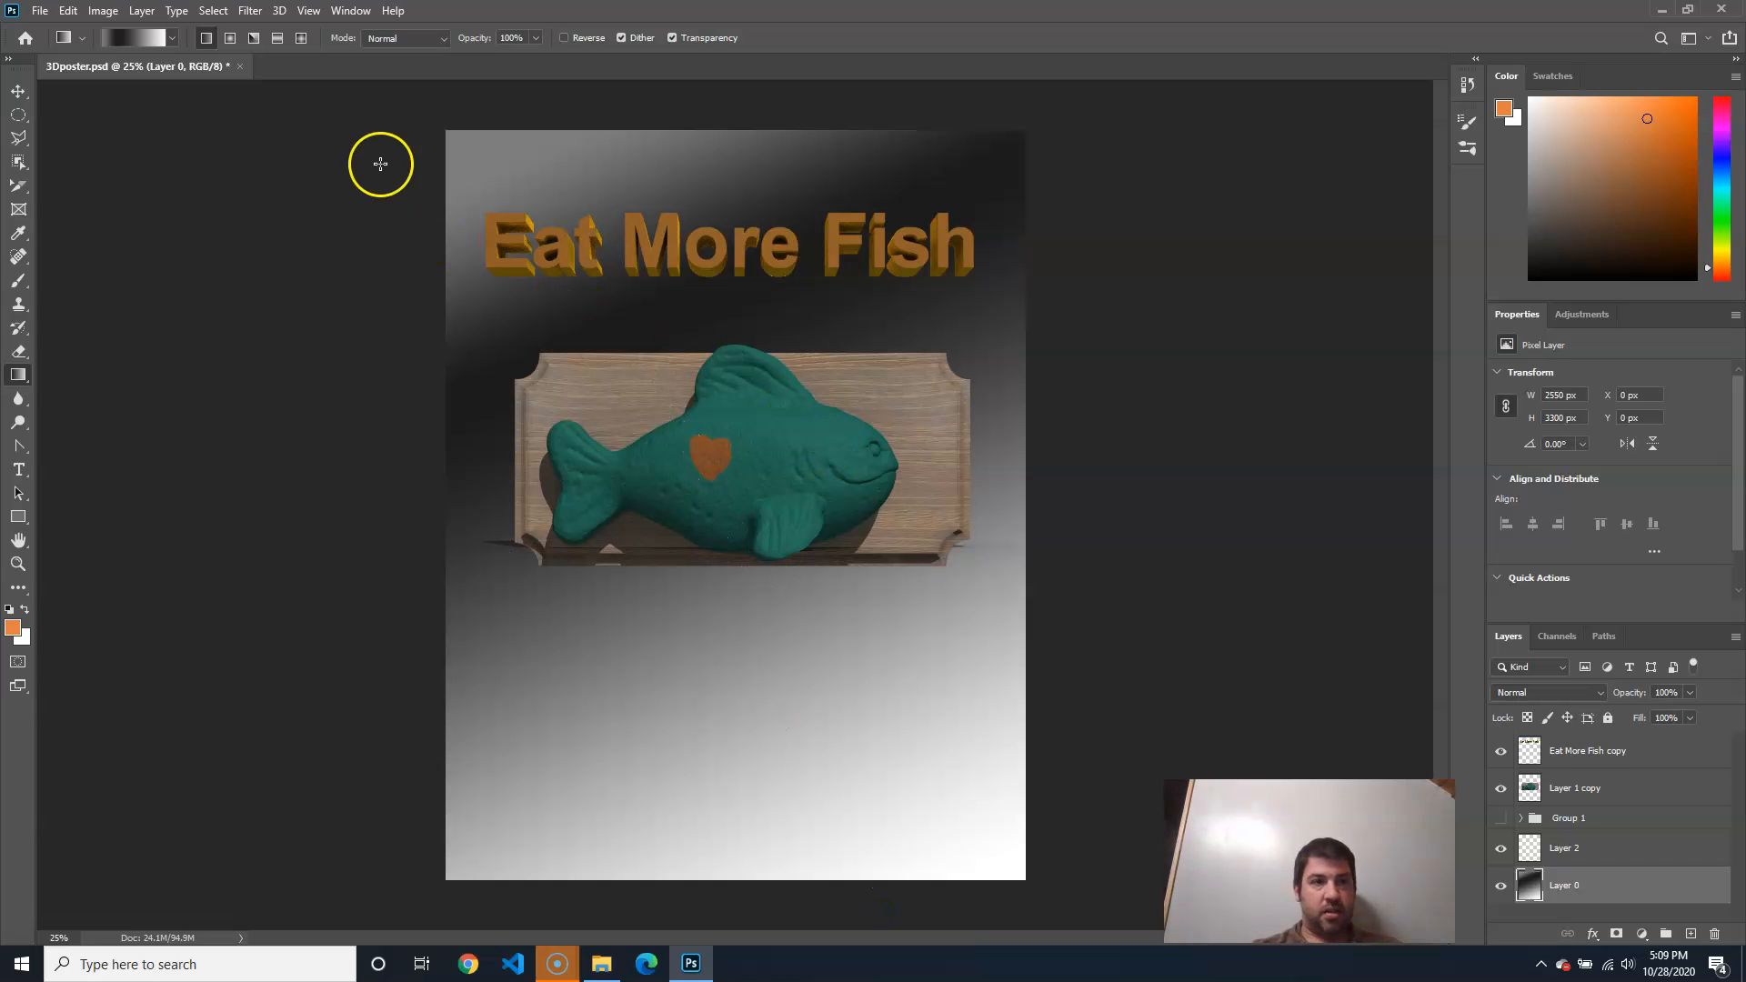
Edit the gradient by moving its dark middle color stop to 44% and recoloring it gold
{"action": "left_click", "coordinate": [173, 39]}
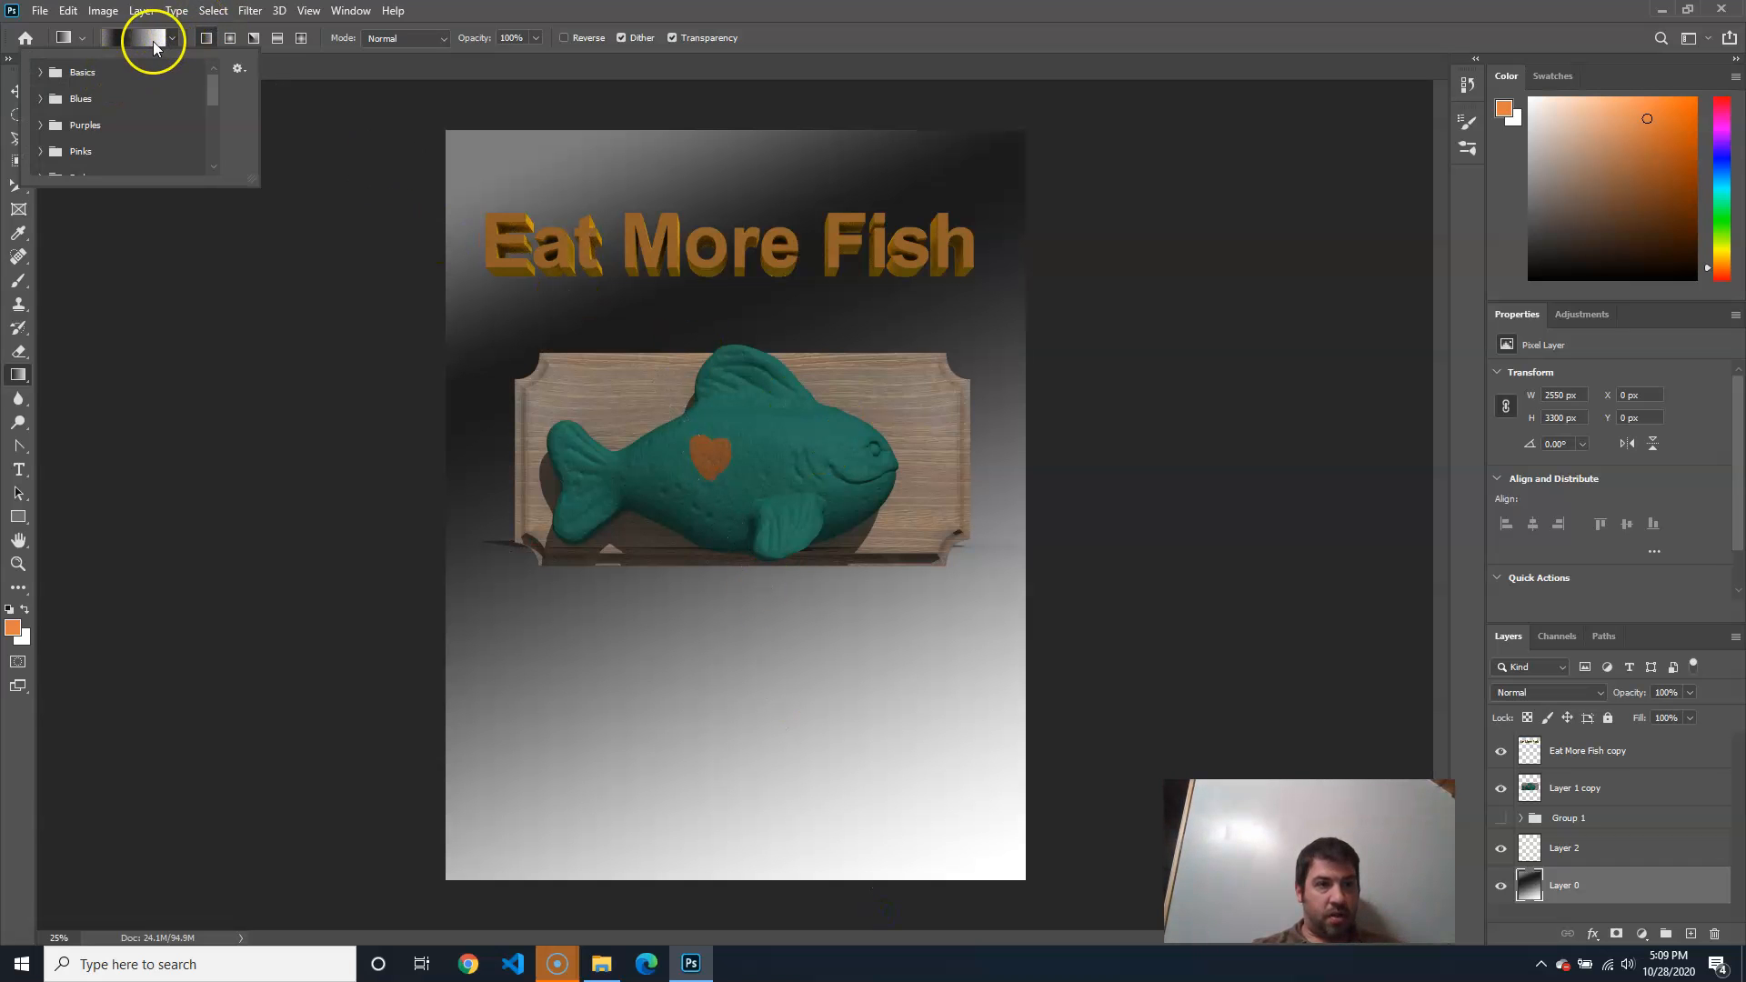
{"action": "left_click", "coordinate": [154, 43]}
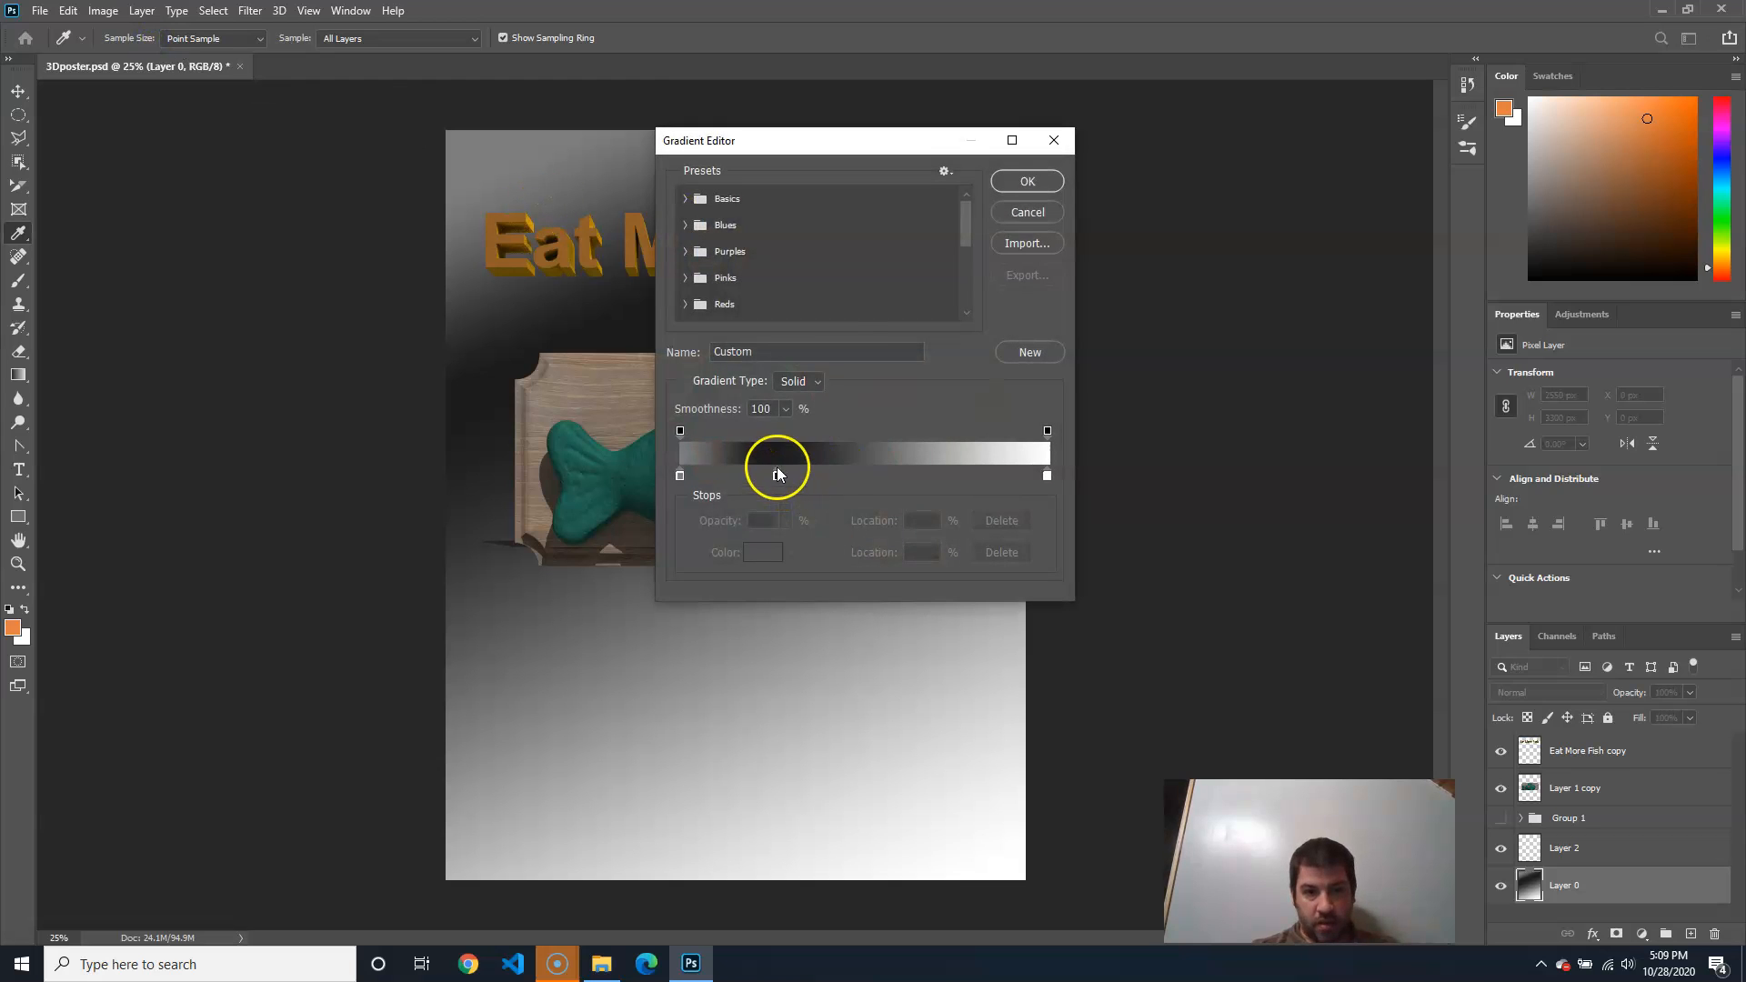
{"action": "left_click_drag", "start_coordinate": [776, 474], "coordinate": [843, 486]}
{"action": "left_click", "coordinate": [760, 555]}
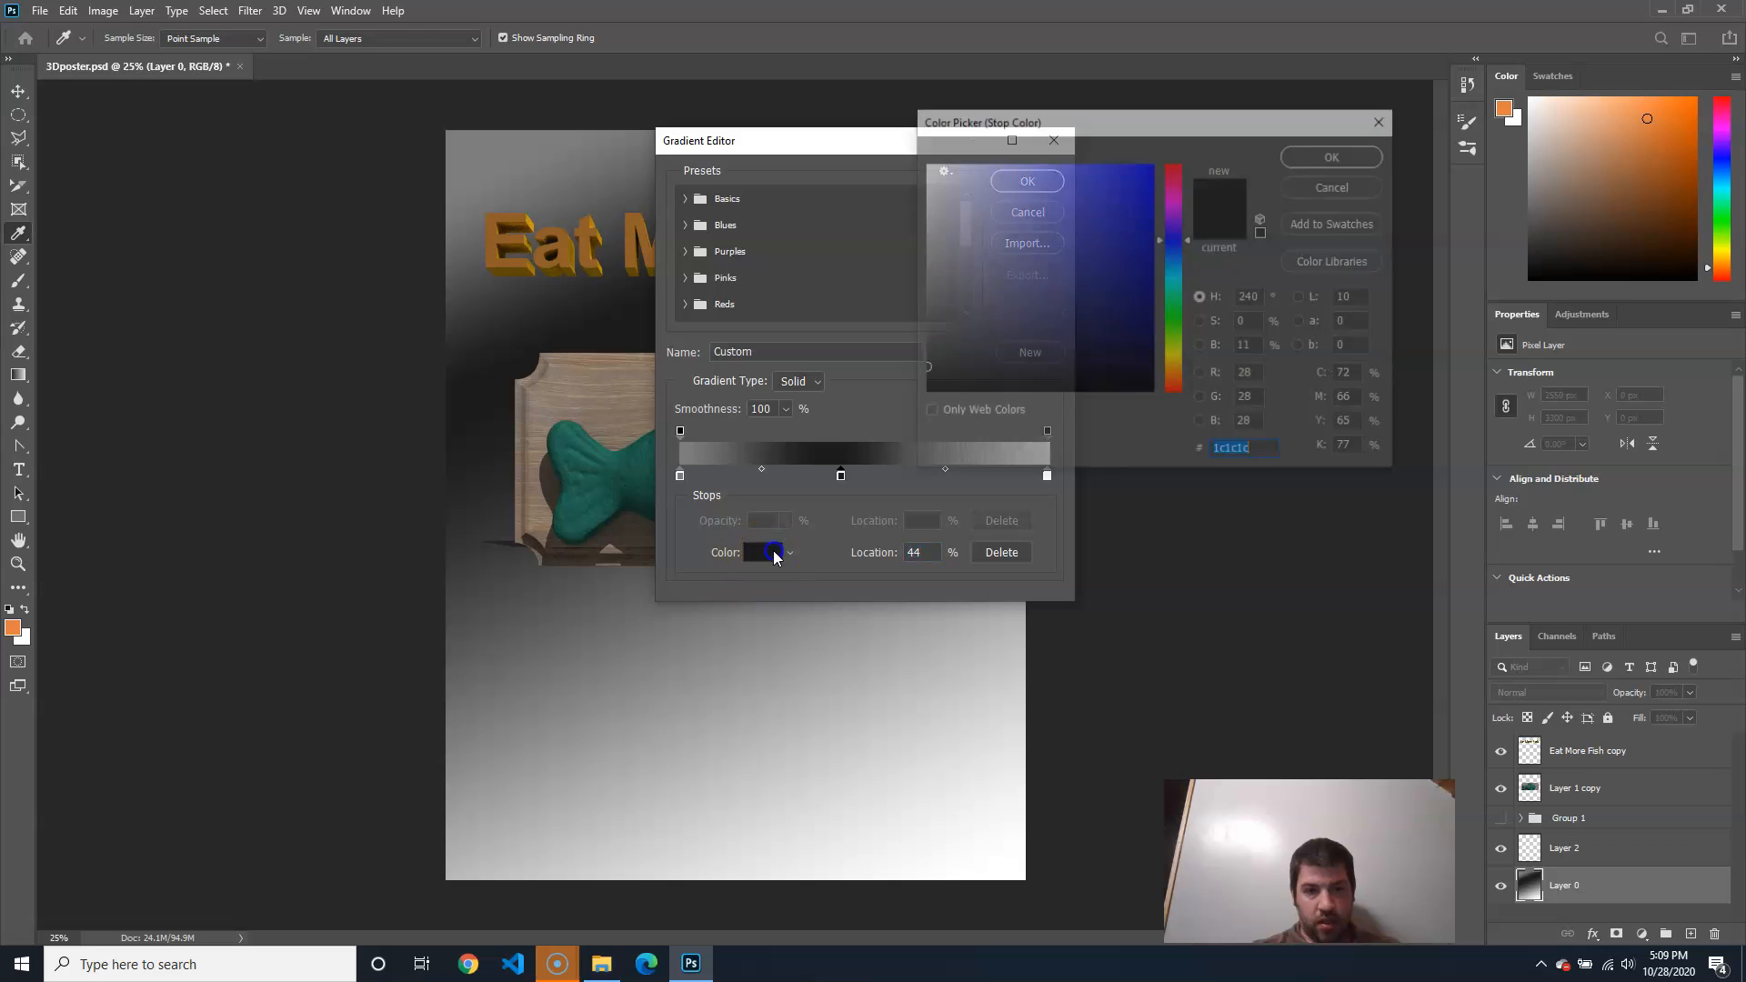
{"action": "left_click", "coordinate": [1177, 349]}
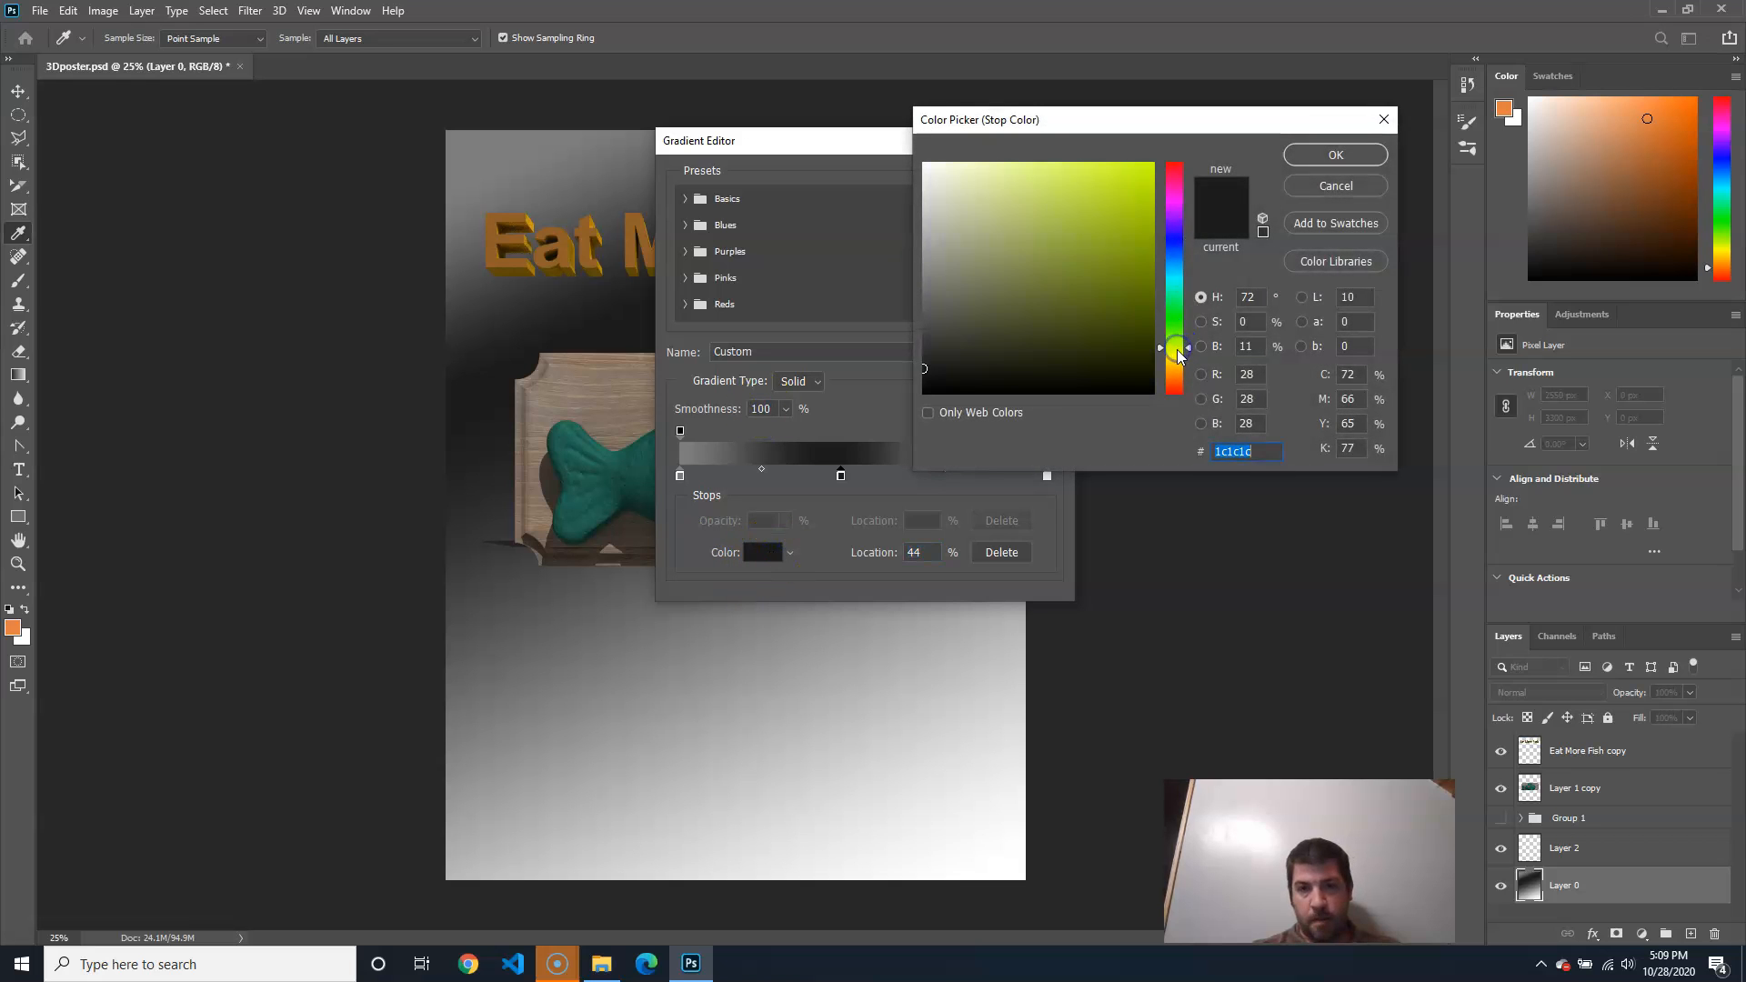
{"action": "left_click", "coordinate": [1176, 364]}
{"action": "mouse_move", "coordinate": [1112, 218]}
{"action": "left_mouse_down"}
{"action": "mouse_move", "coordinate": [1123, 192]}
{"action": "mouse_move", "coordinate": [1128, 226]}
{"action": "left_mouse_up"}
{"action": "left_click", "coordinate": [1341, 155]}
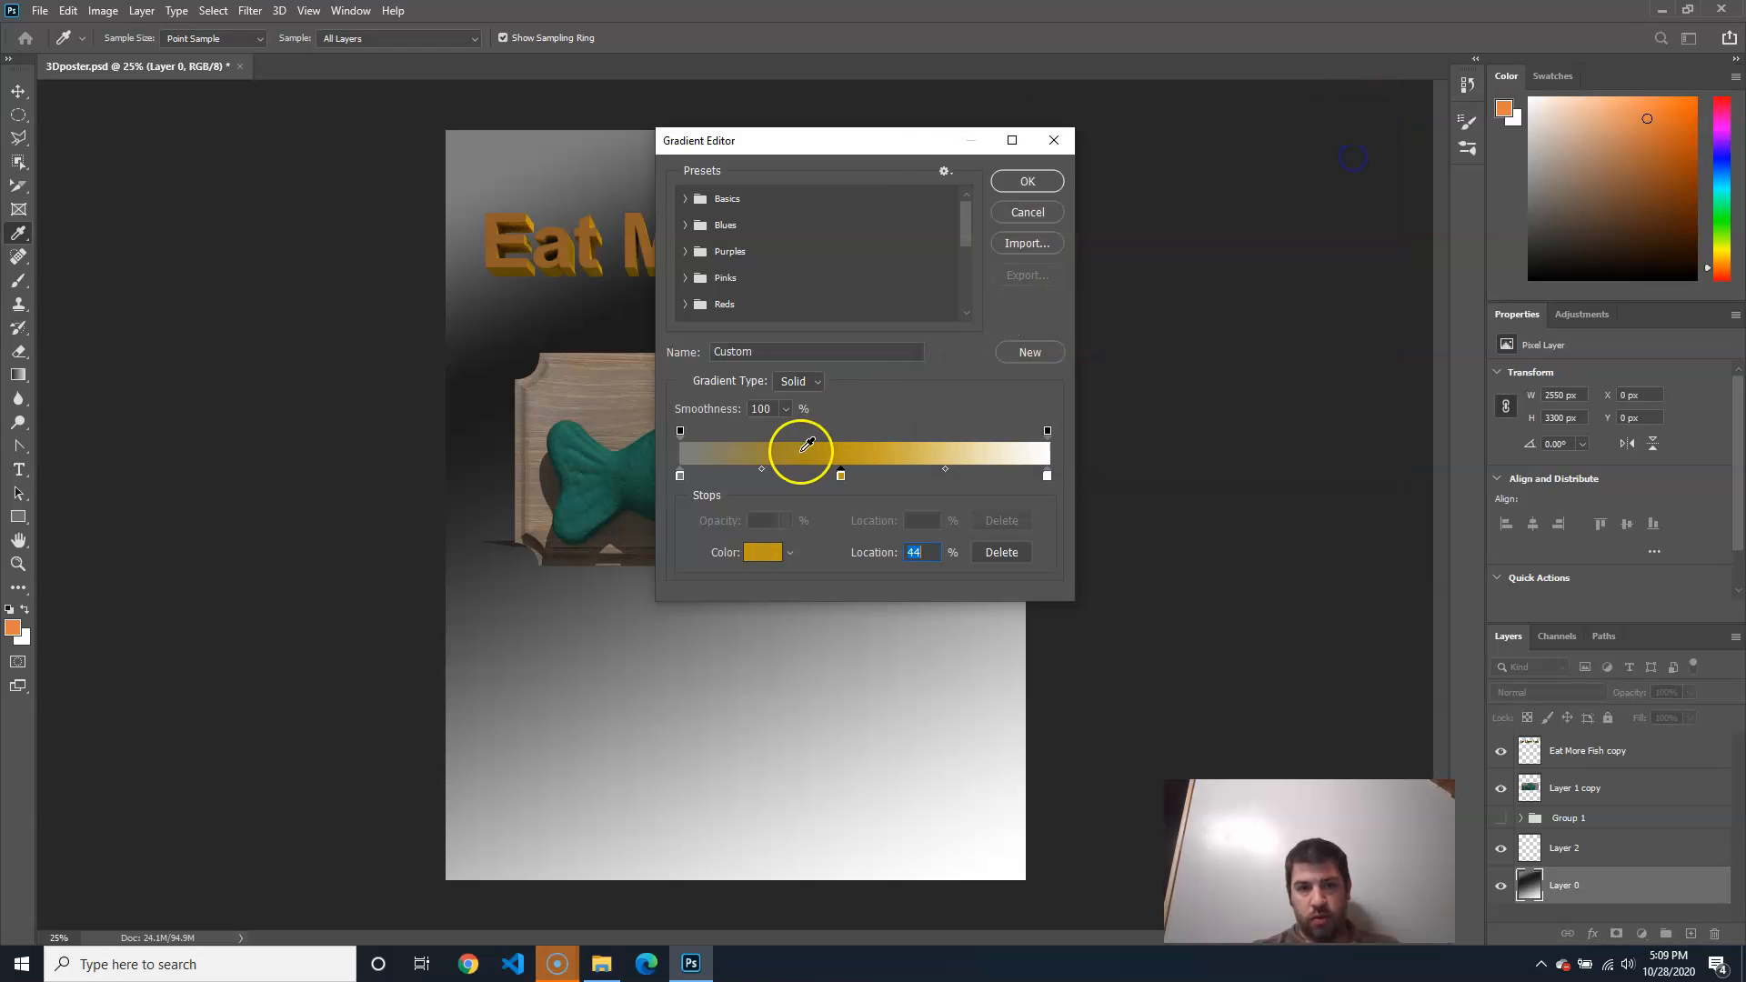
Set the gradient's starting color stop to bright yellow, f3f013
{"action": "left_click", "coordinate": [678, 474]}
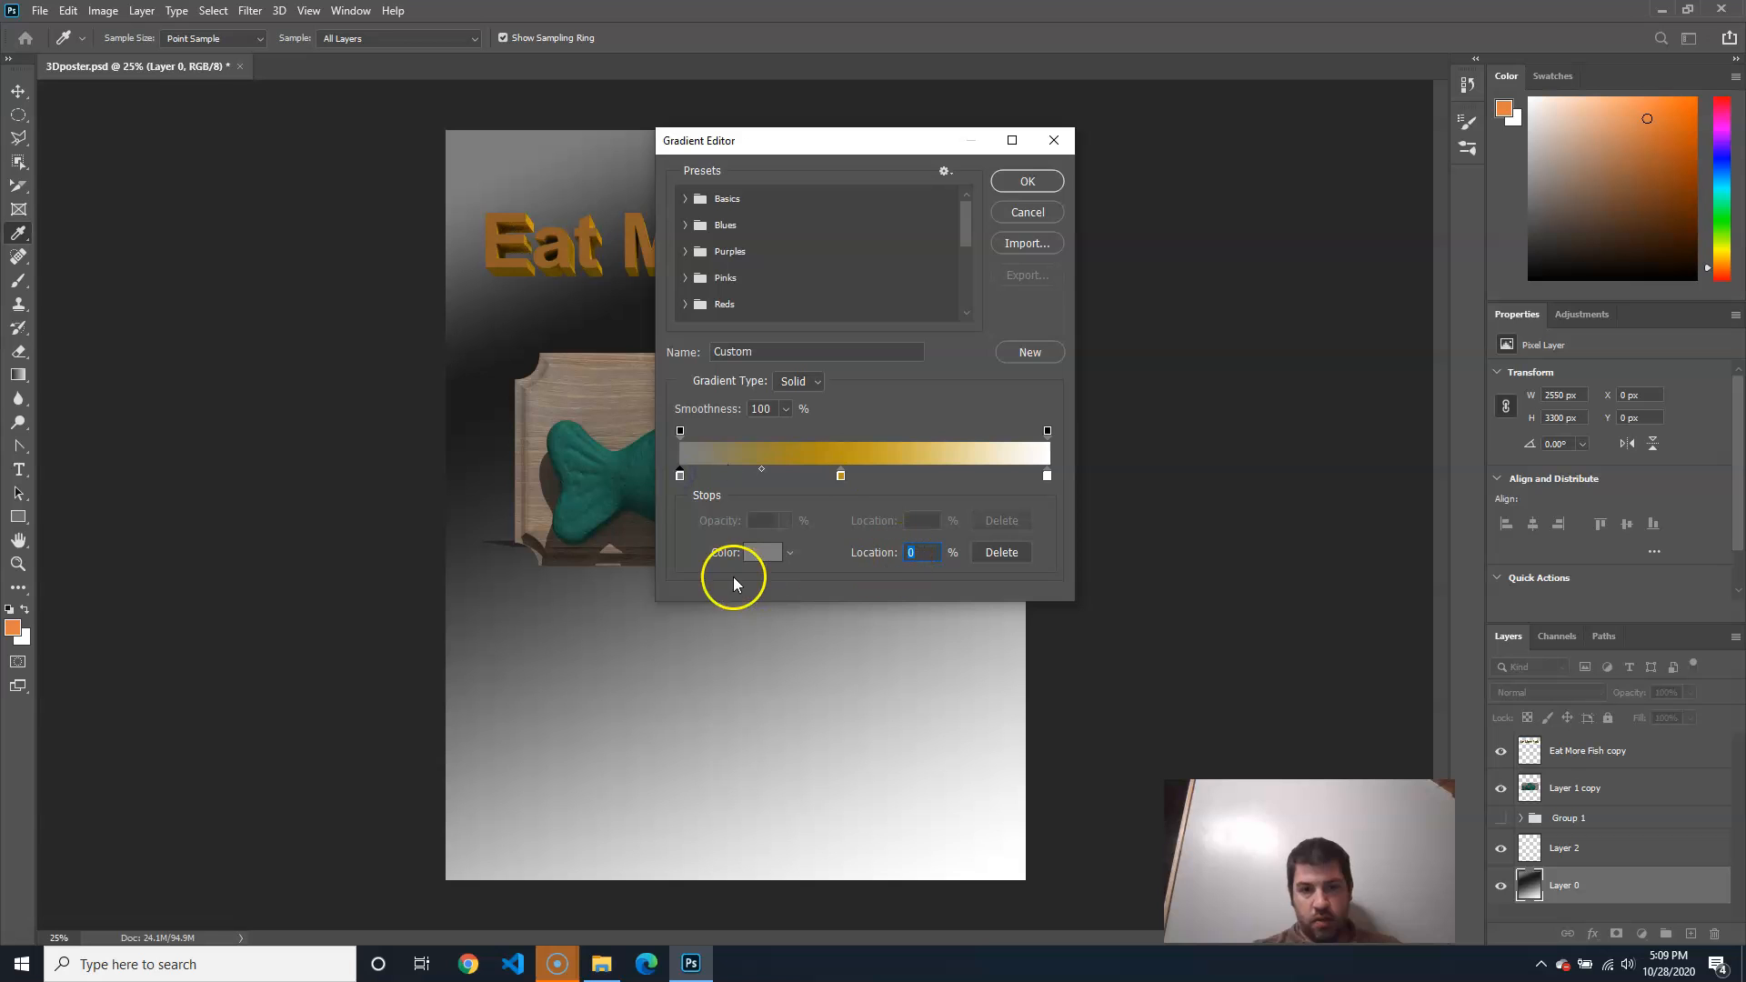
{"action": "left_click", "coordinate": [755, 555]}
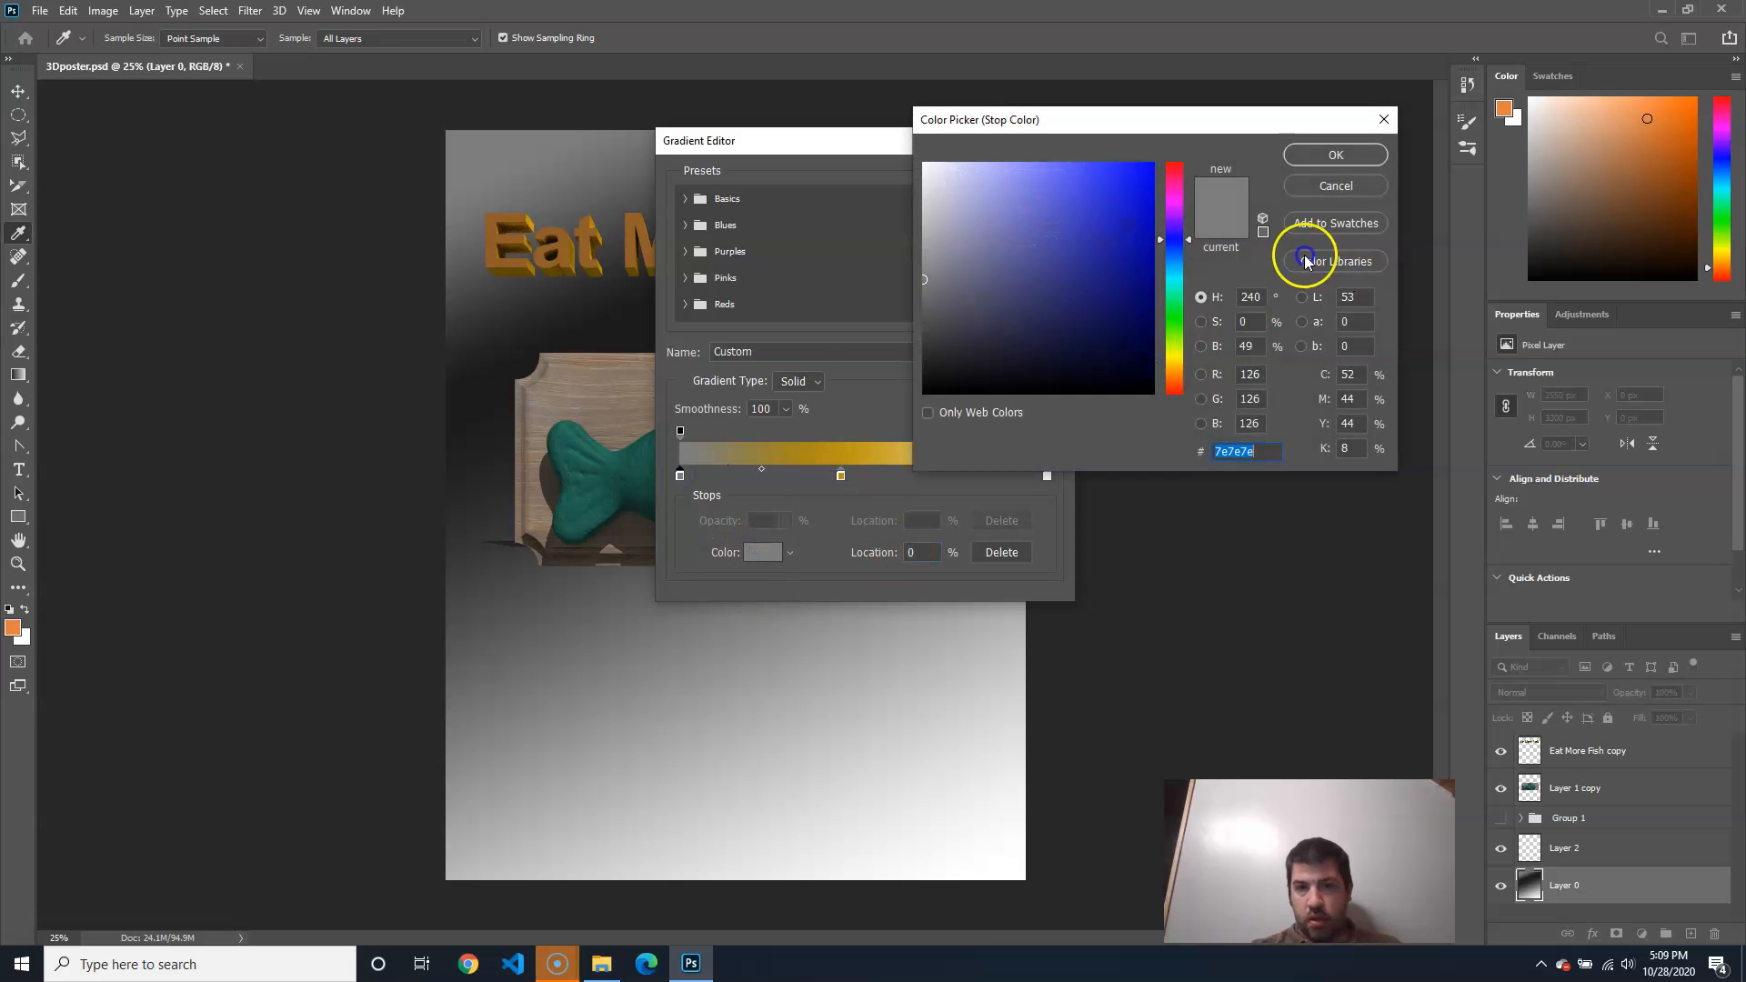
{"action": "left_click", "coordinate": [1182, 357]}
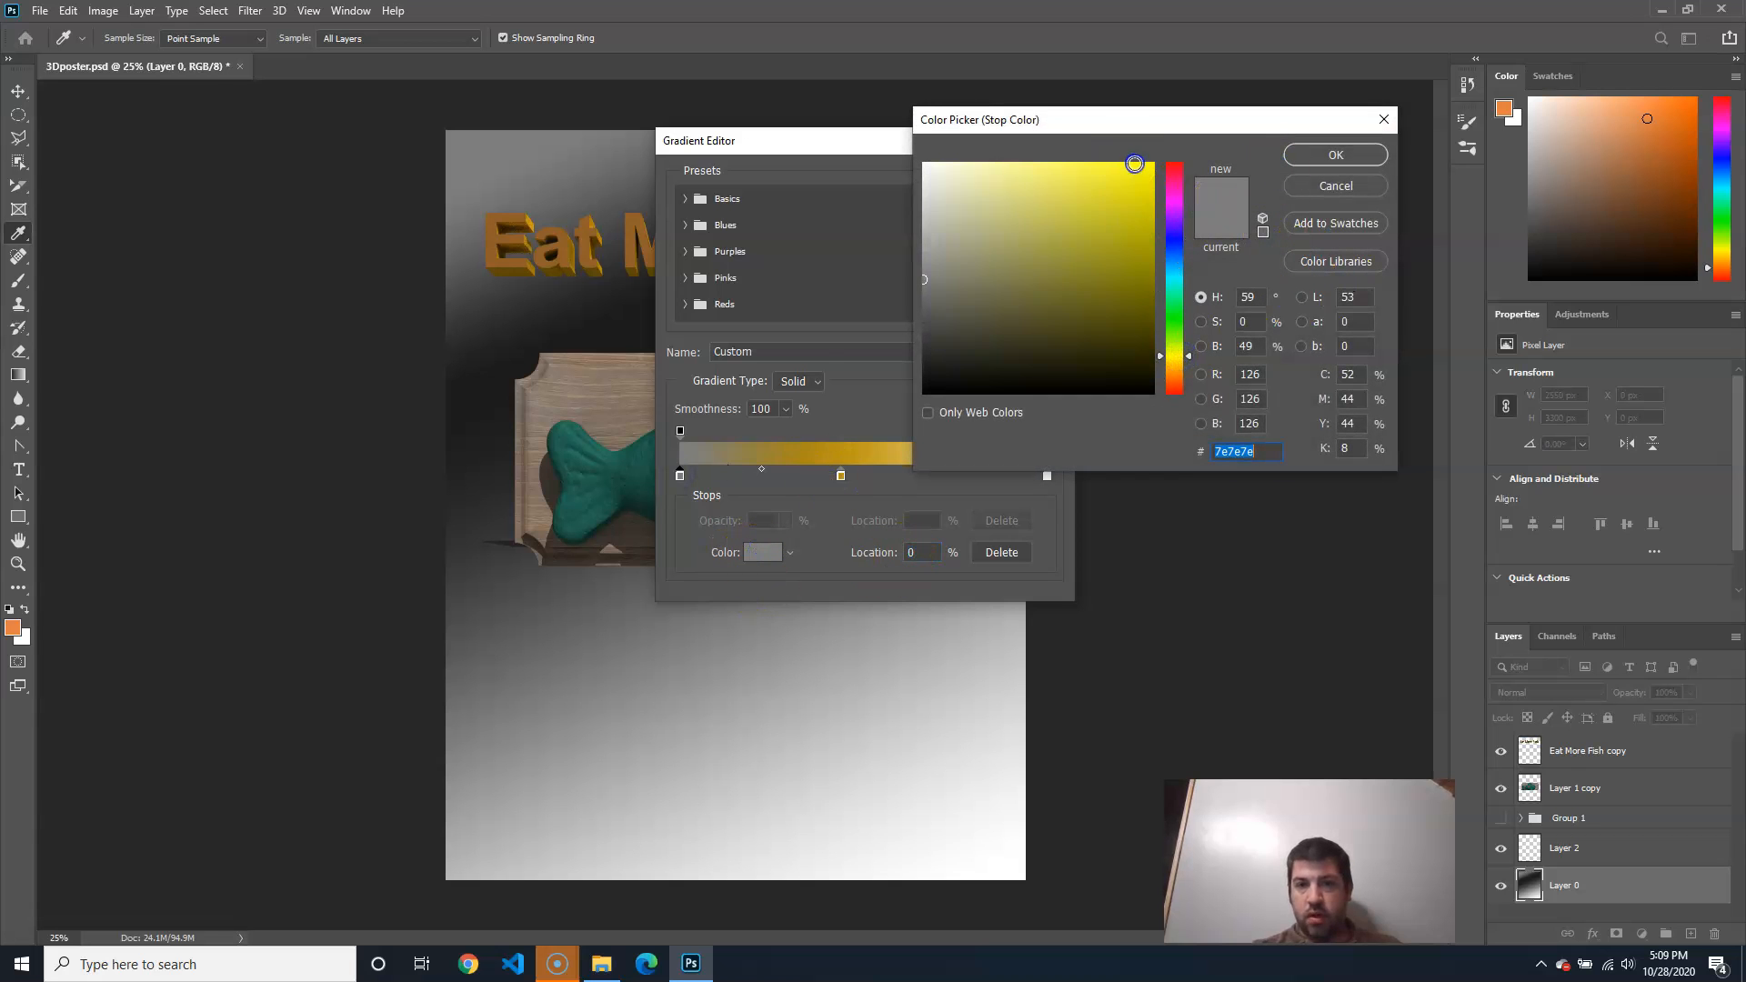
{"action": "left_click", "coordinate": [1135, 173]}
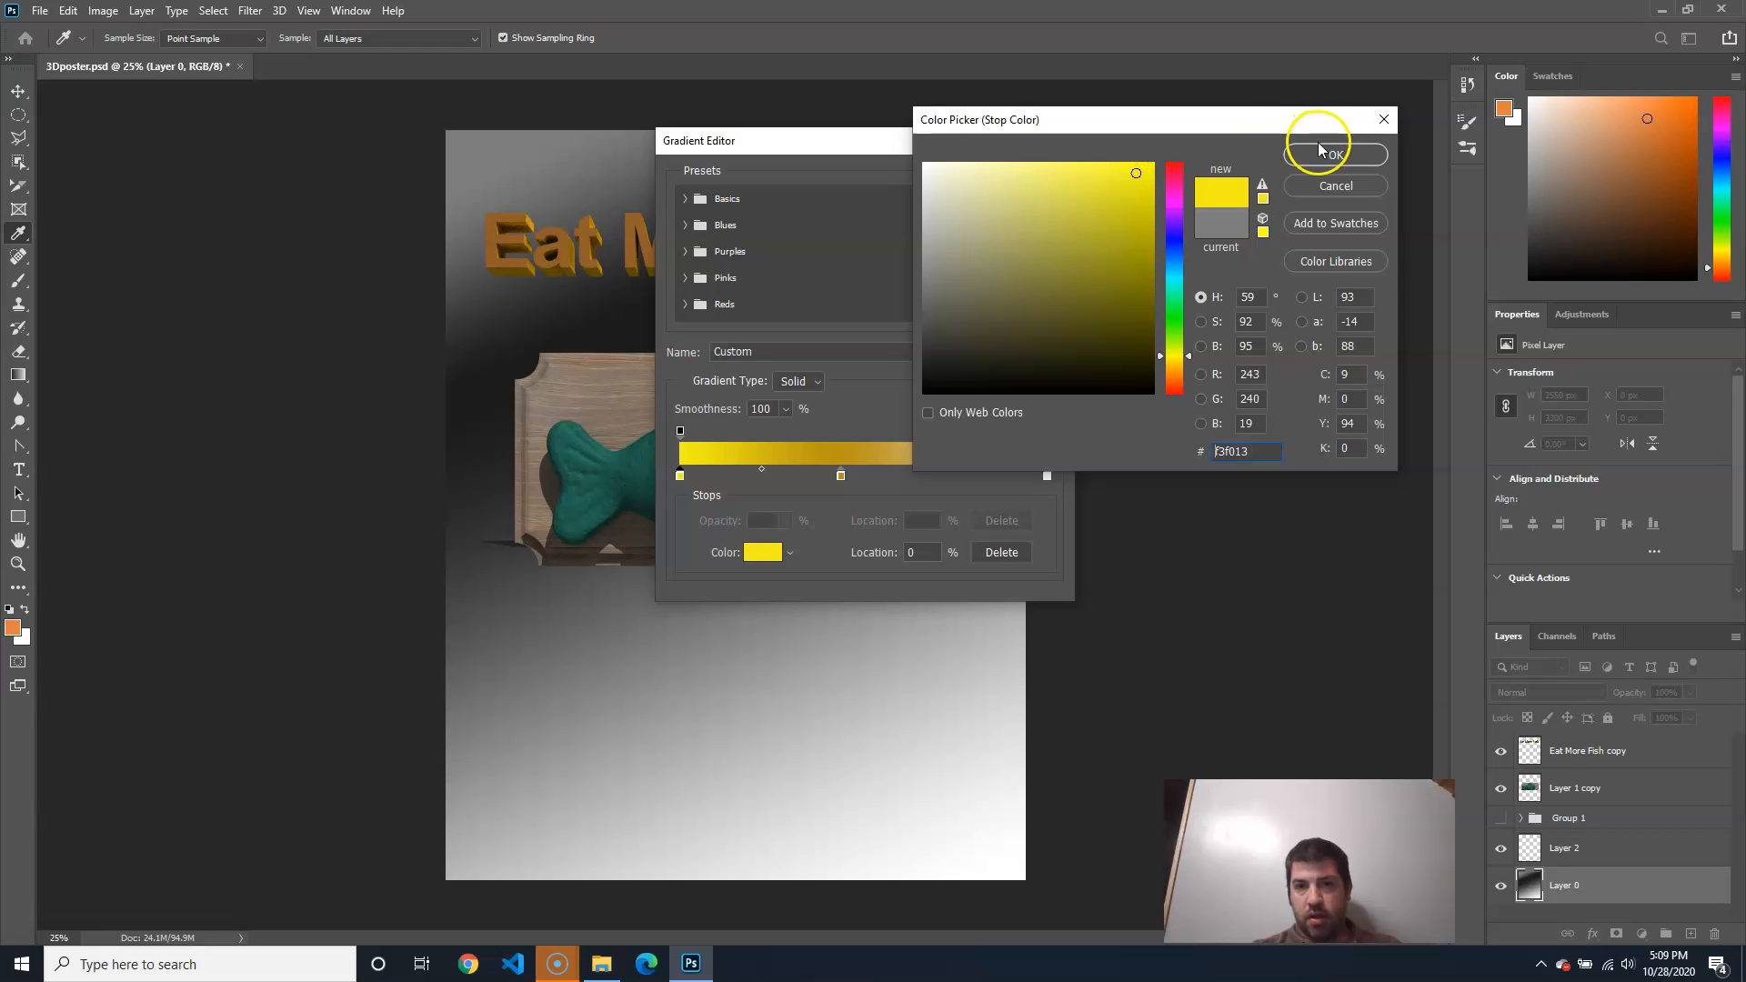
{"action": "left_click", "coordinate": [1328, 153]}
Set the gradient's ending color stop at 100% to golden yellow, f2df0f
{"action": "left_click", "coordinate": [1048, 475]}
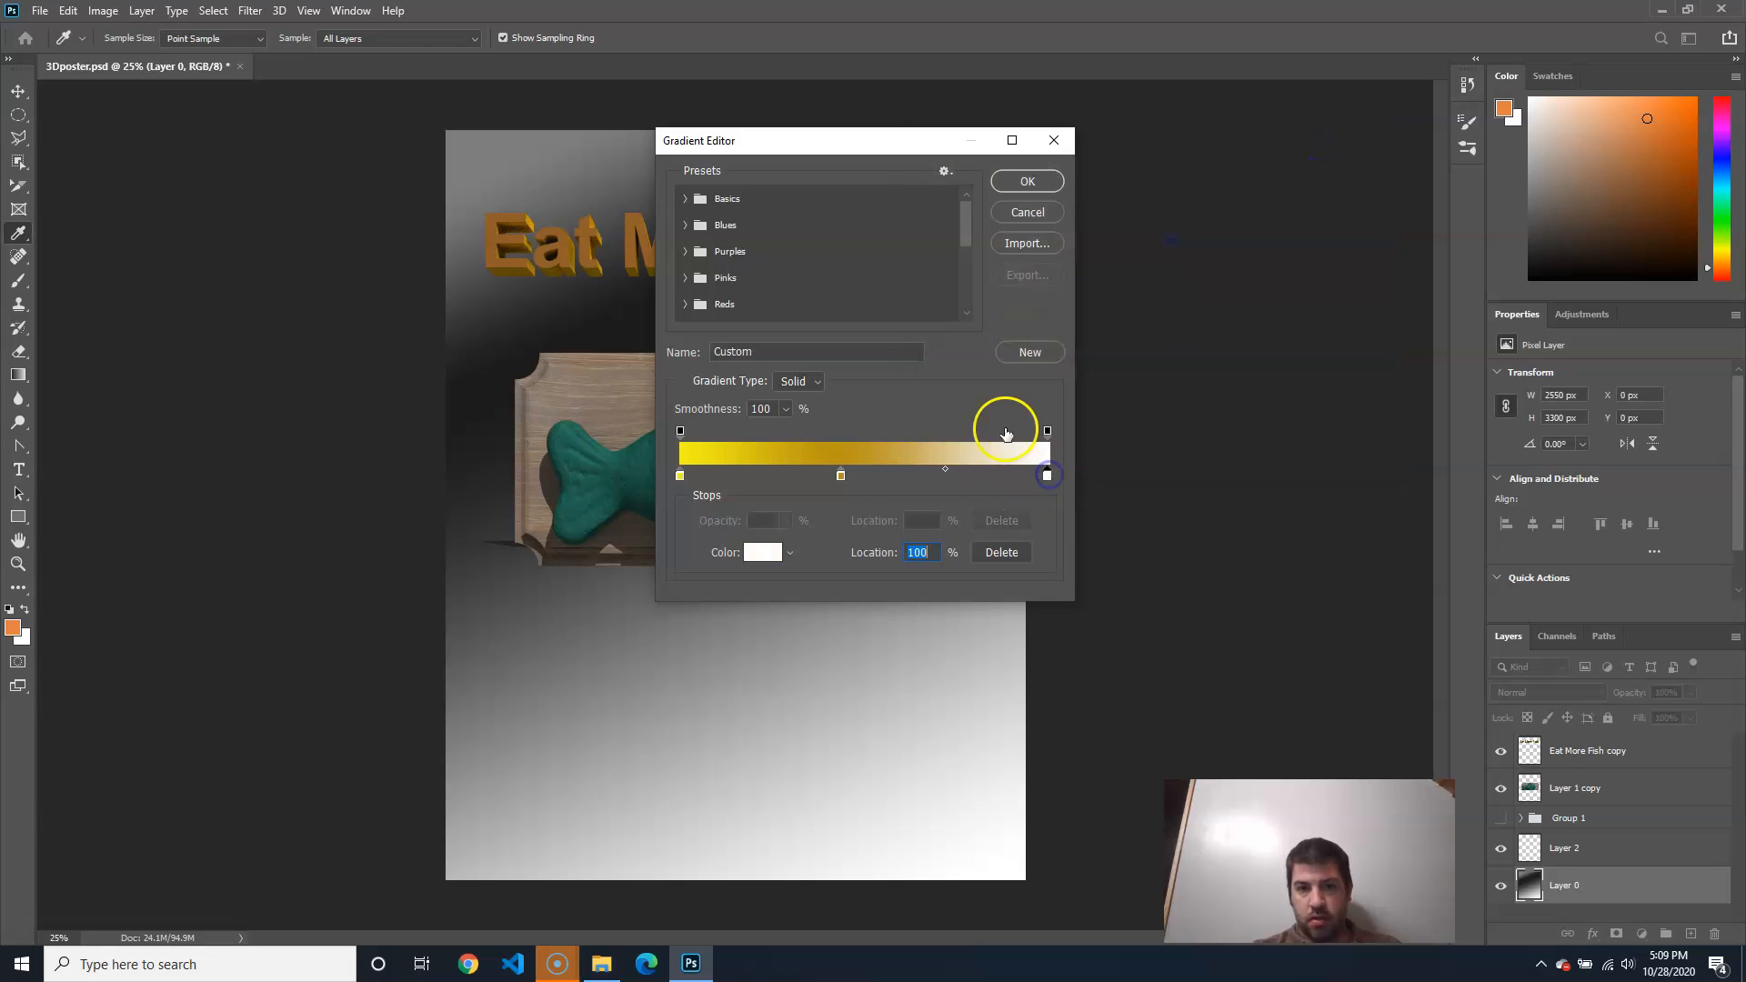
{"action": "left_click", "coordinate": [764, 554]}
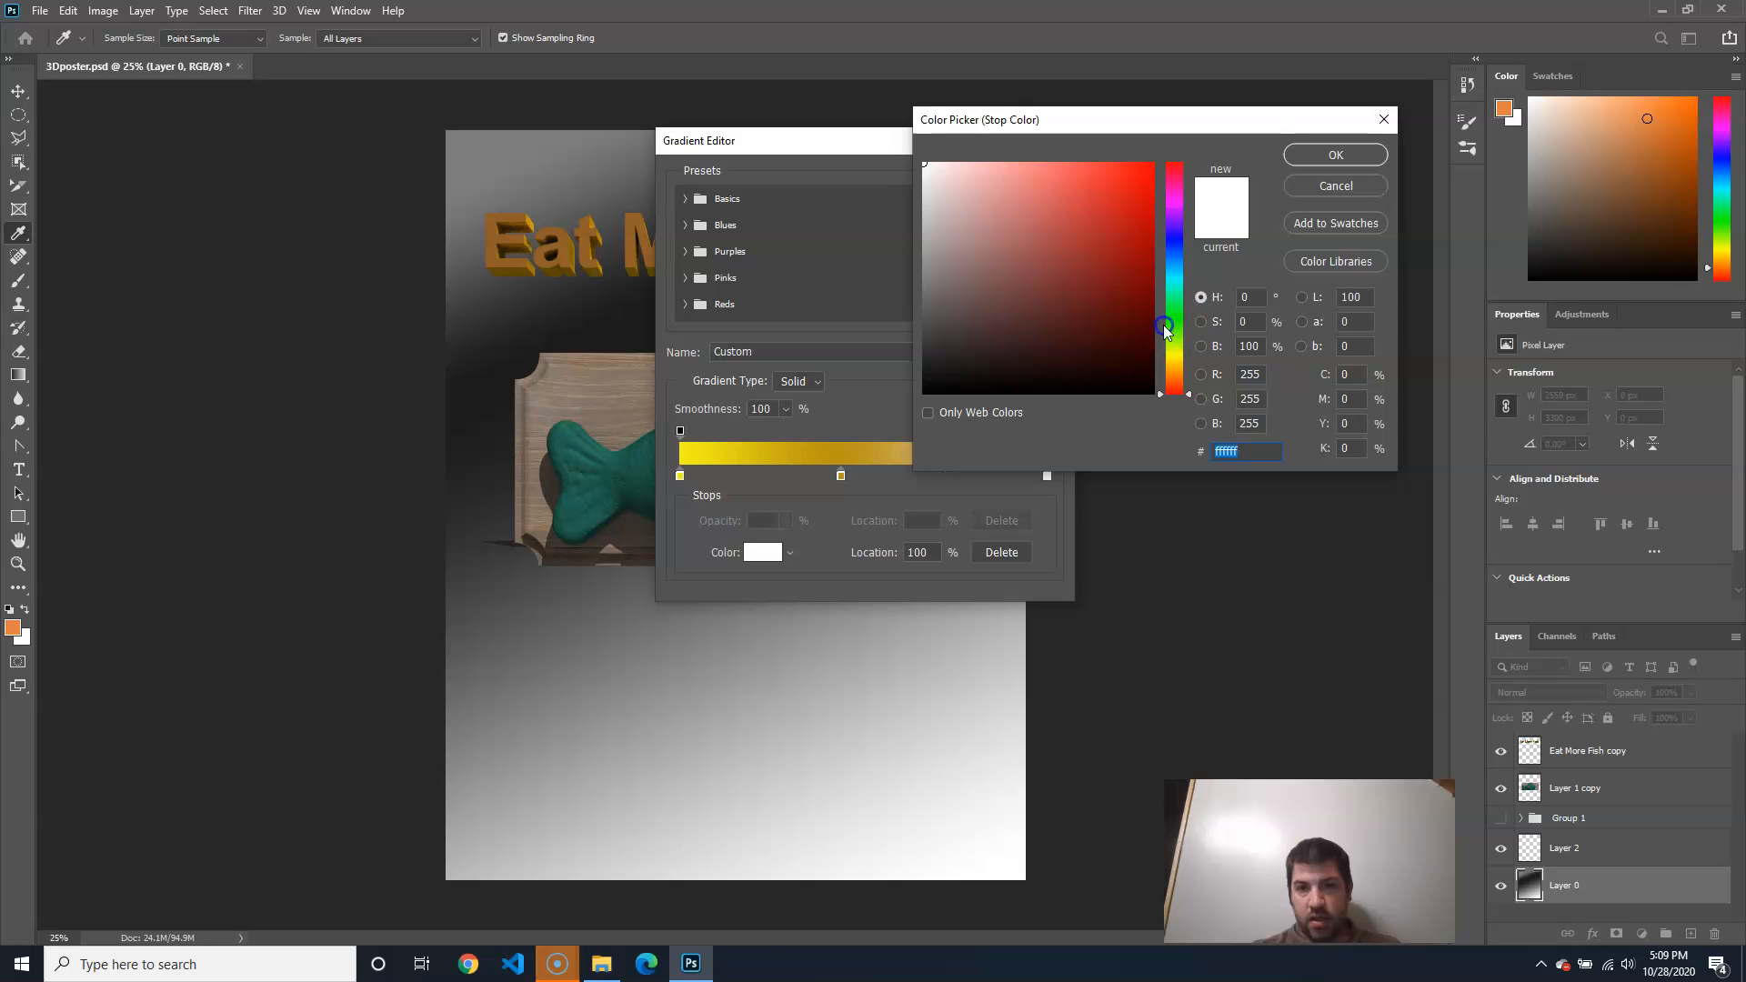
{"action": "left_click", "coordinate": [1170, 357]}
{"action": "left_click", "coordinate": [1118, 179]}
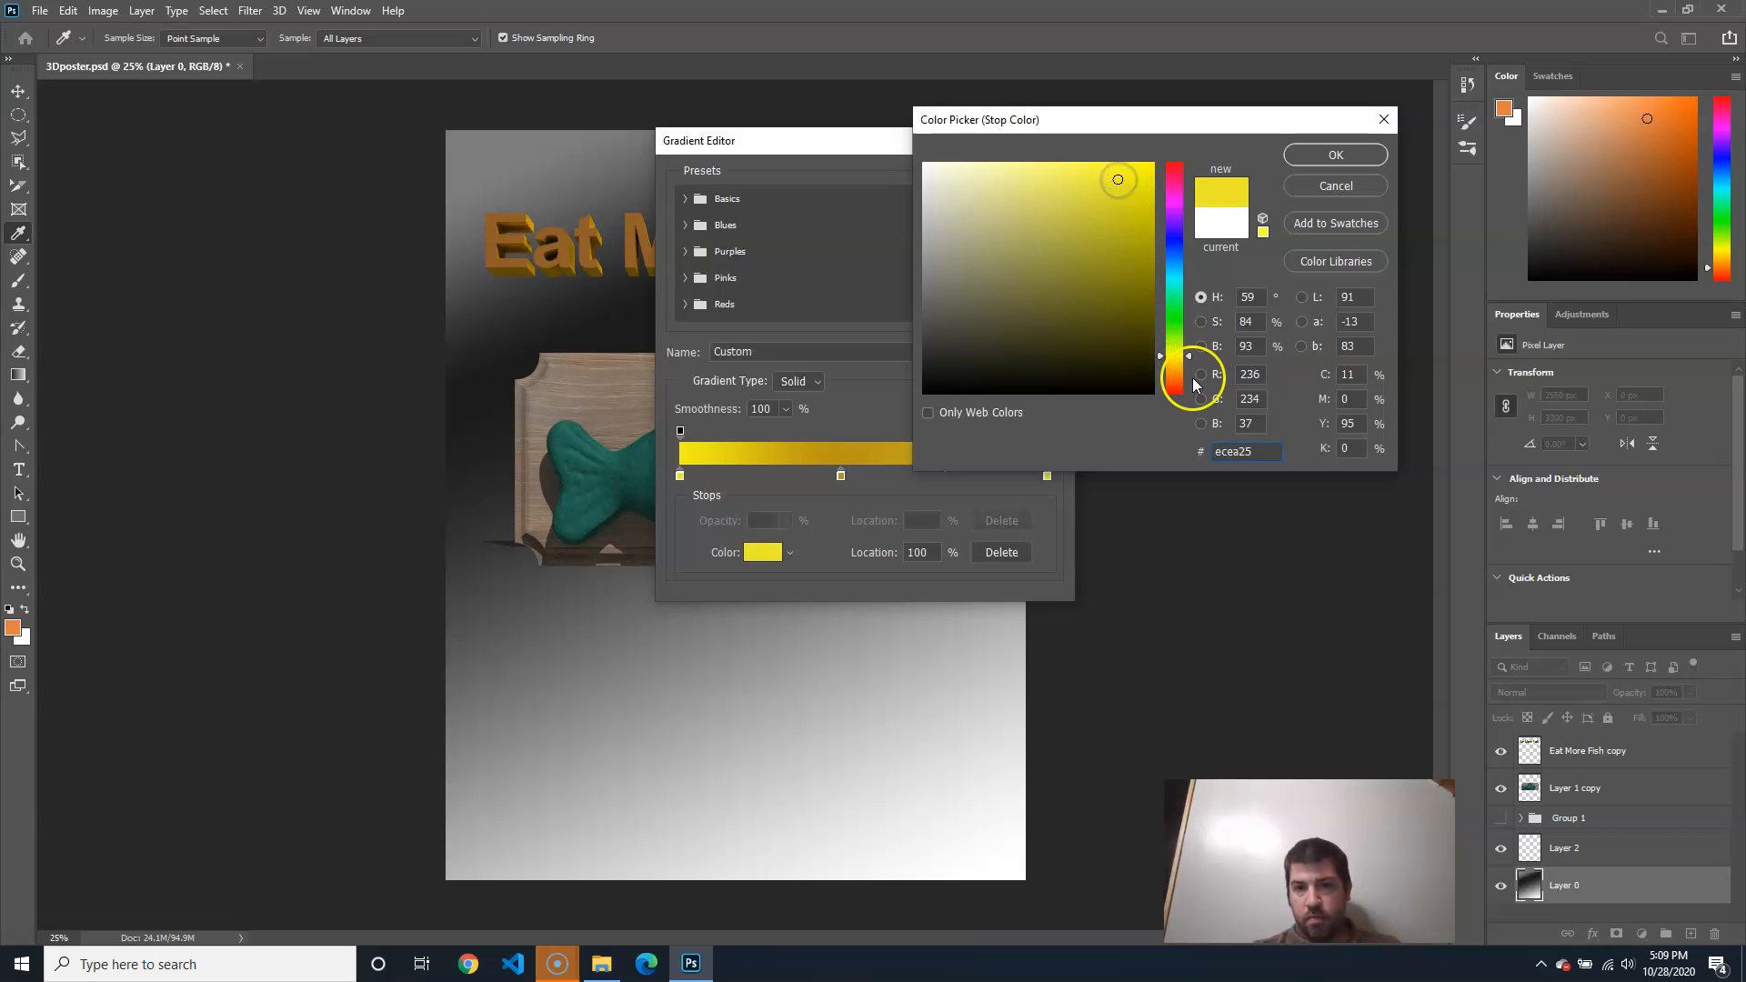
{"action": "left_click_drag", "start_coordinate": [1185, 357], "coordinate": [1185, 359]}
{"action": "left_click", "coordinate": [1140, 174]}
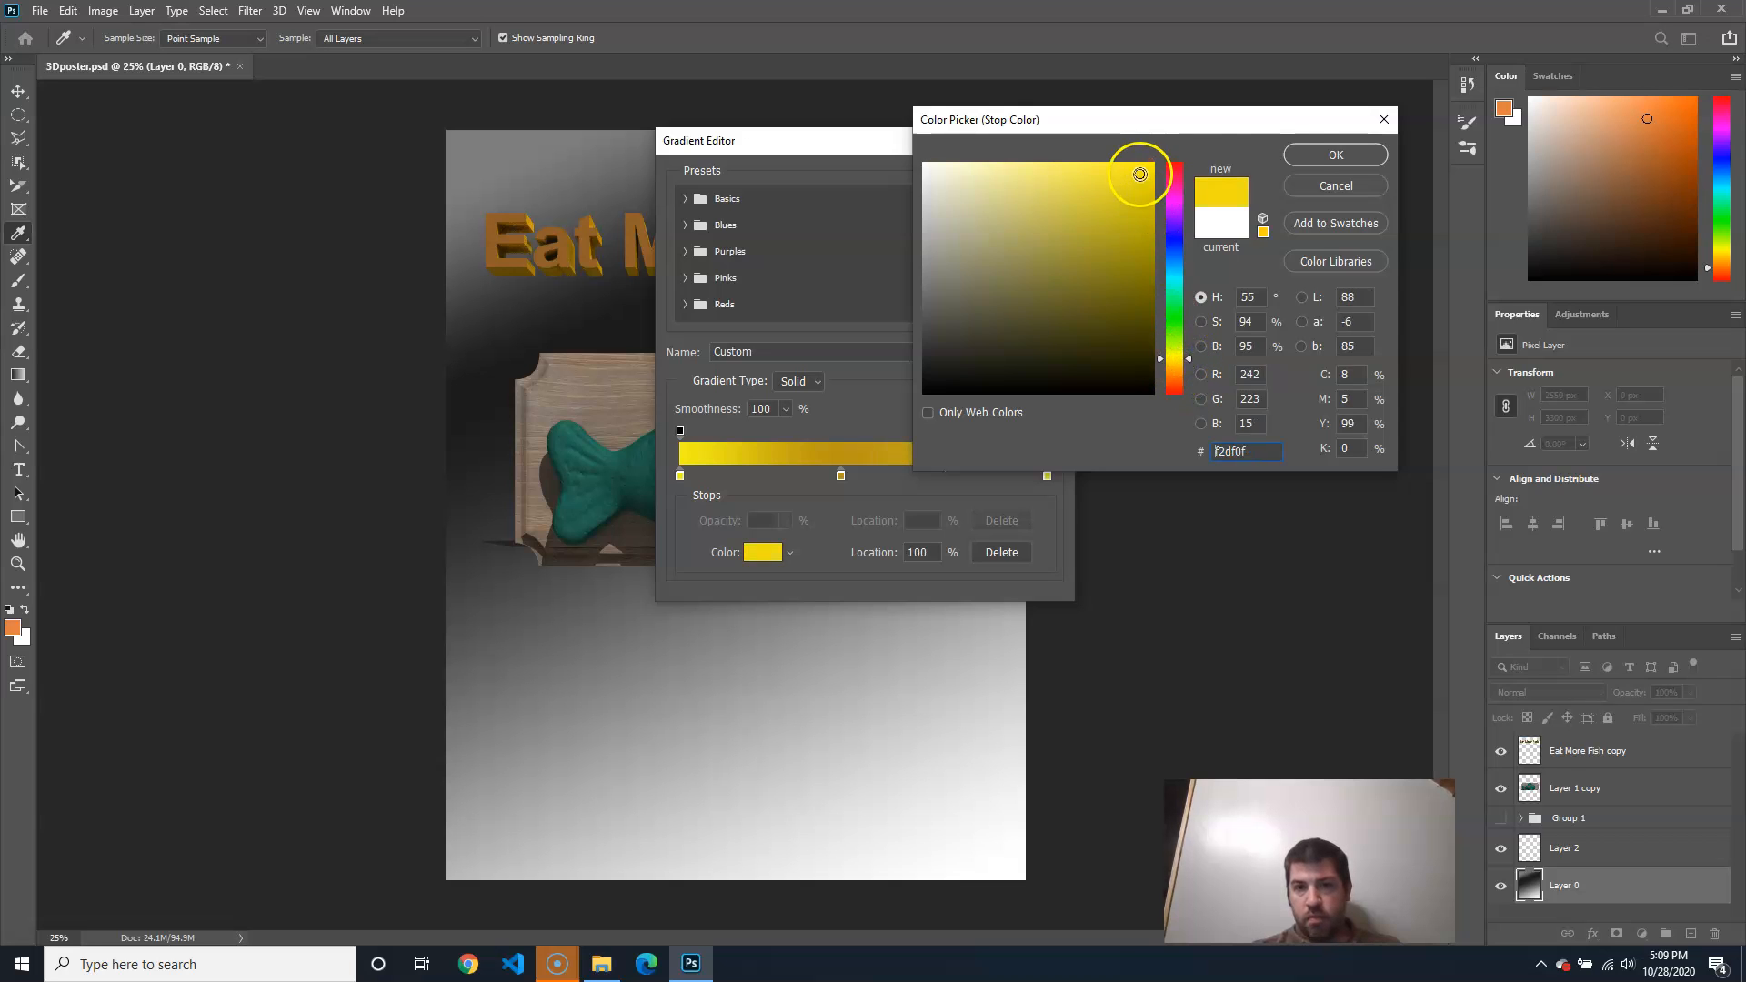
{"action": "left_click", "coordinate": [1297, 157]}
Set the midpoint between the gold middle stop and the yellow end stop to 65% and accept the gradient
{"action": "left_click", "coordinate": [979, 474]}
{"action": "left_click_drag", "start_coordinate": [979, 475], "coordinate": [904, 557]}
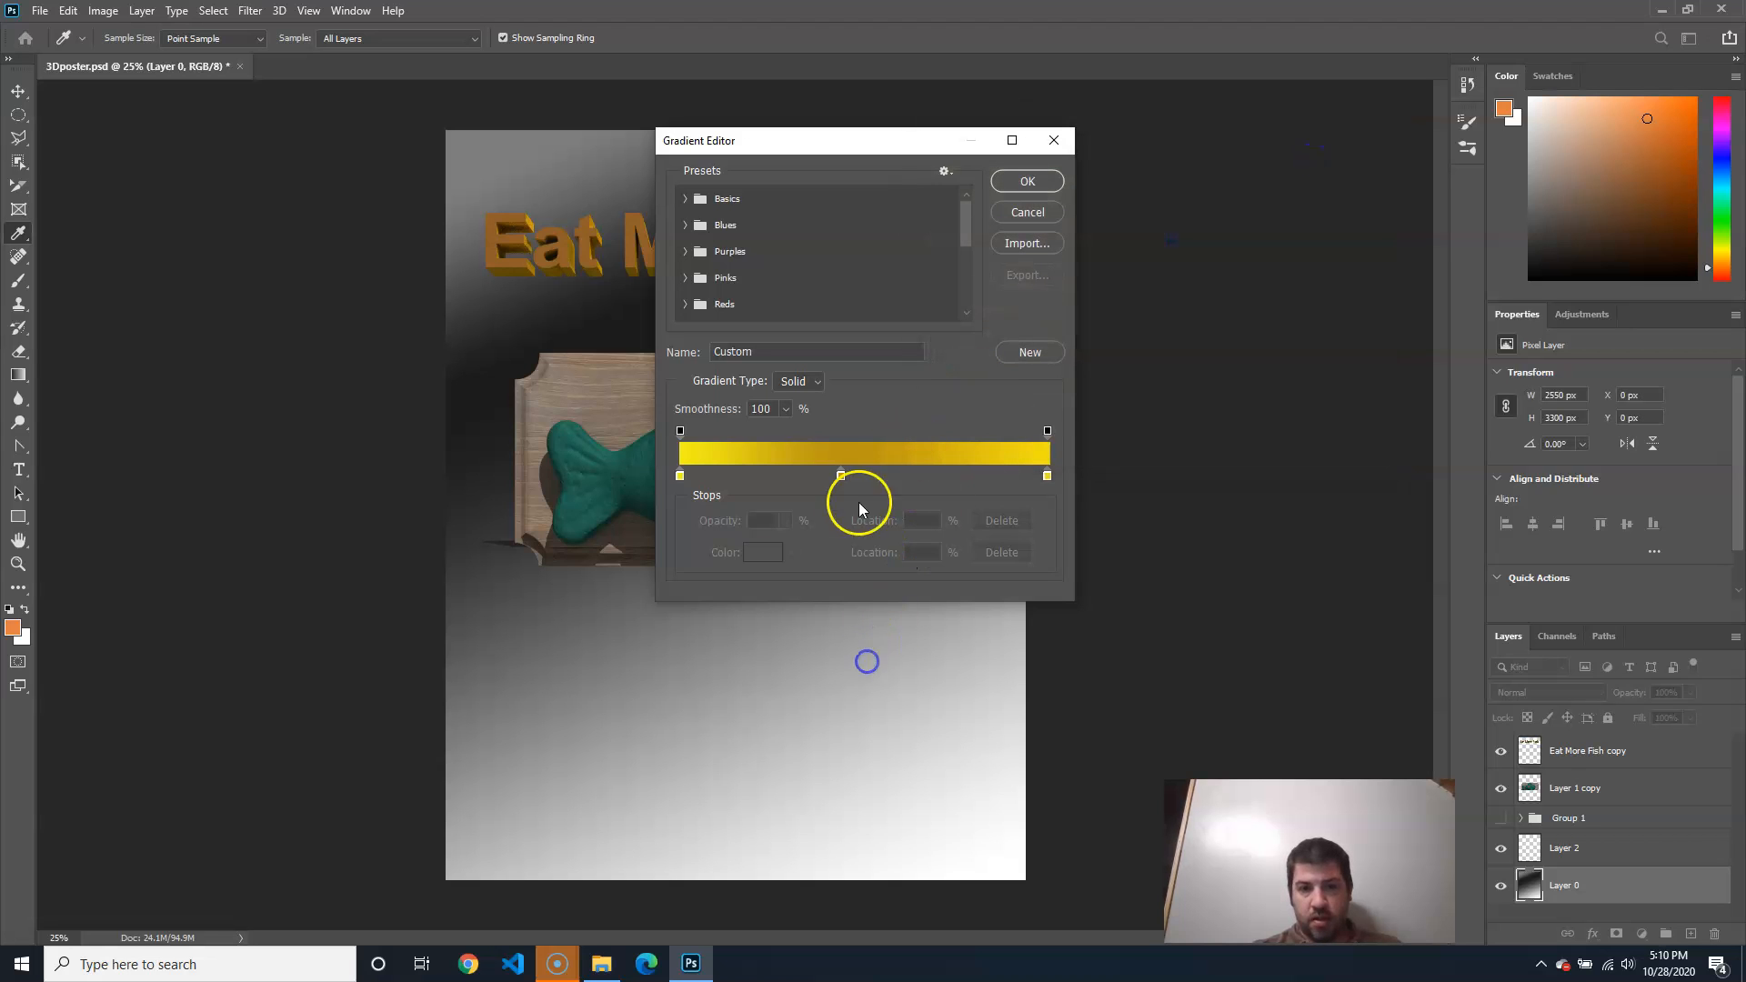
{"action": "left_click", "coordinate": [841, 475]}
{"action": "left_click_drag", "start_coordinate": [947, 472], "coordinate": [977, 475]}
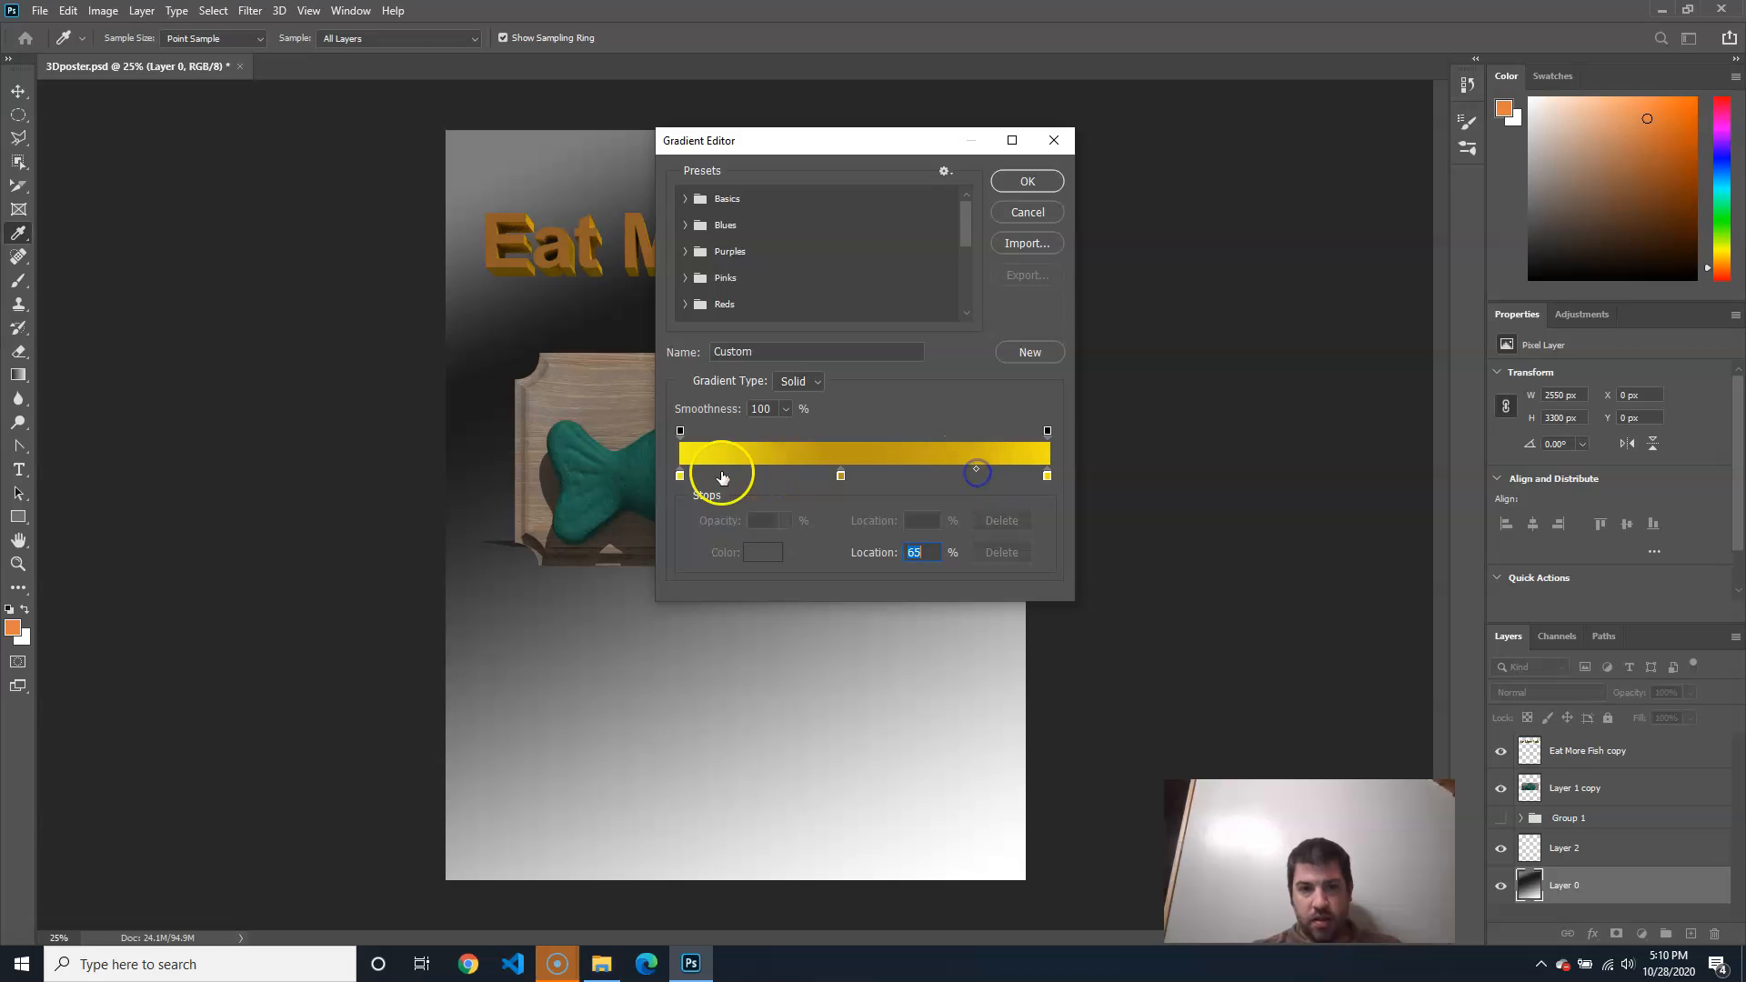
{"action": "left_click", "coordinate": [1028, 182]}
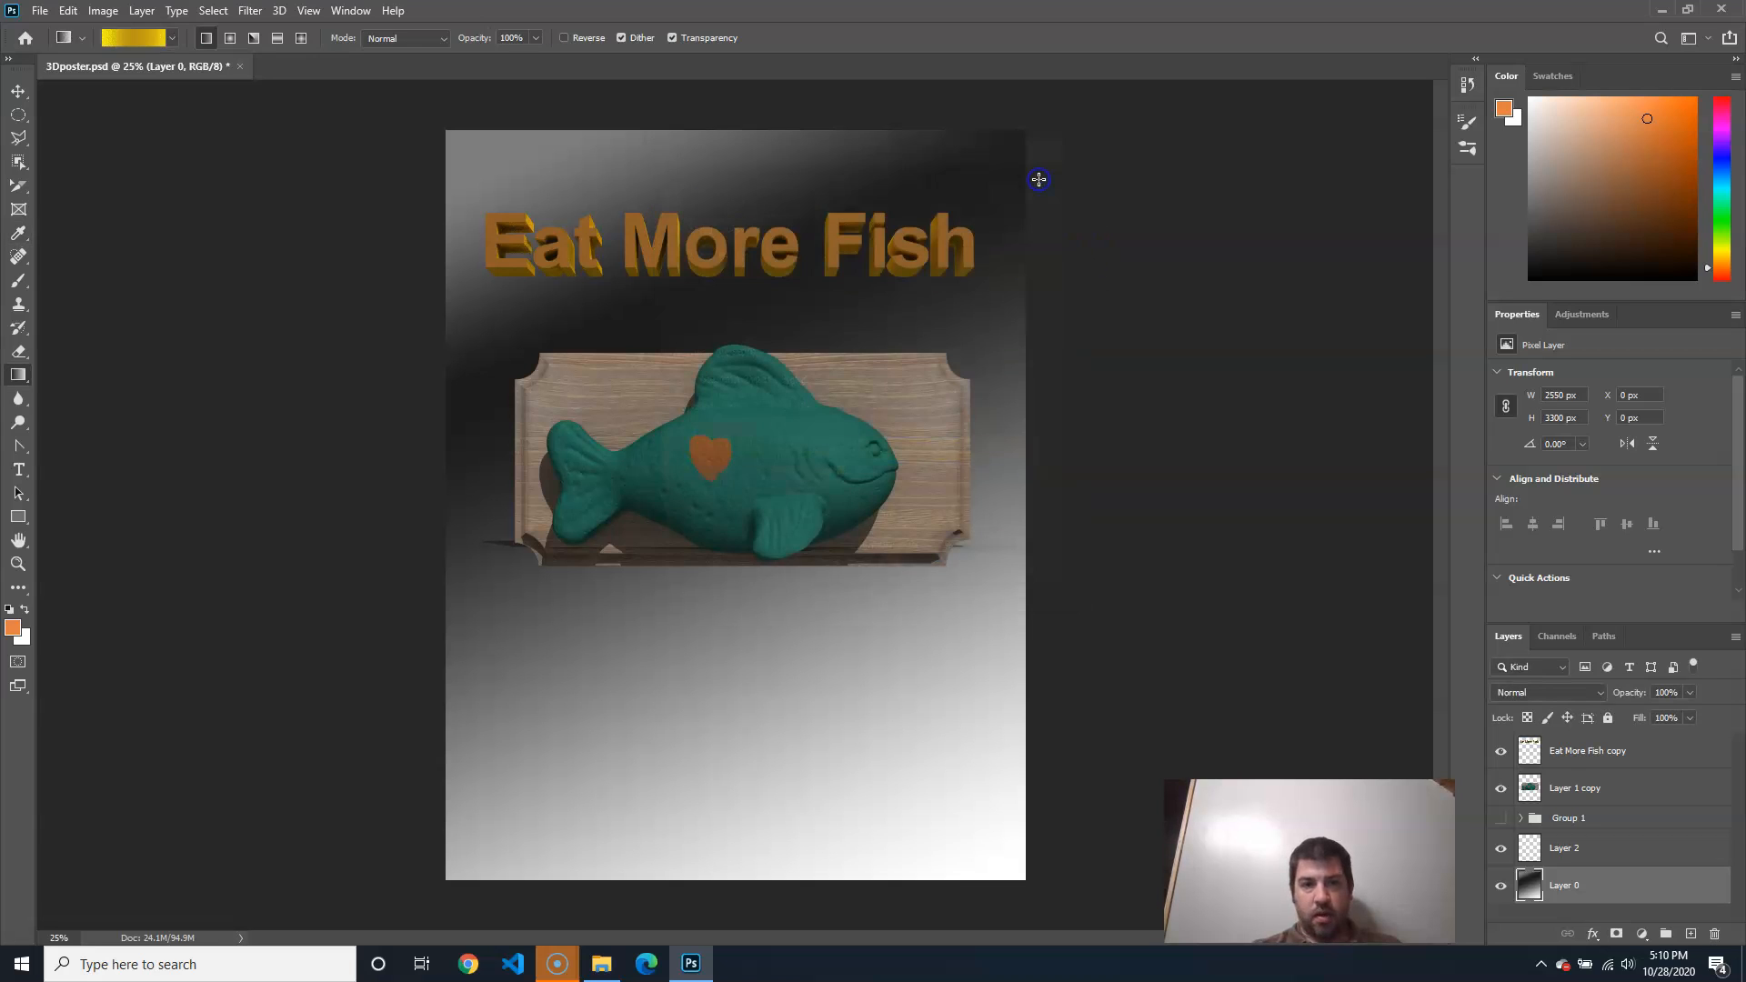
Draw the yellow-gold gradient diagonally across Layer 0 from the upper left to the lower right and save the poster
{"action": "left_click_drag", "start_coordinate": [528, 169], "coordinate": [915, 903]}
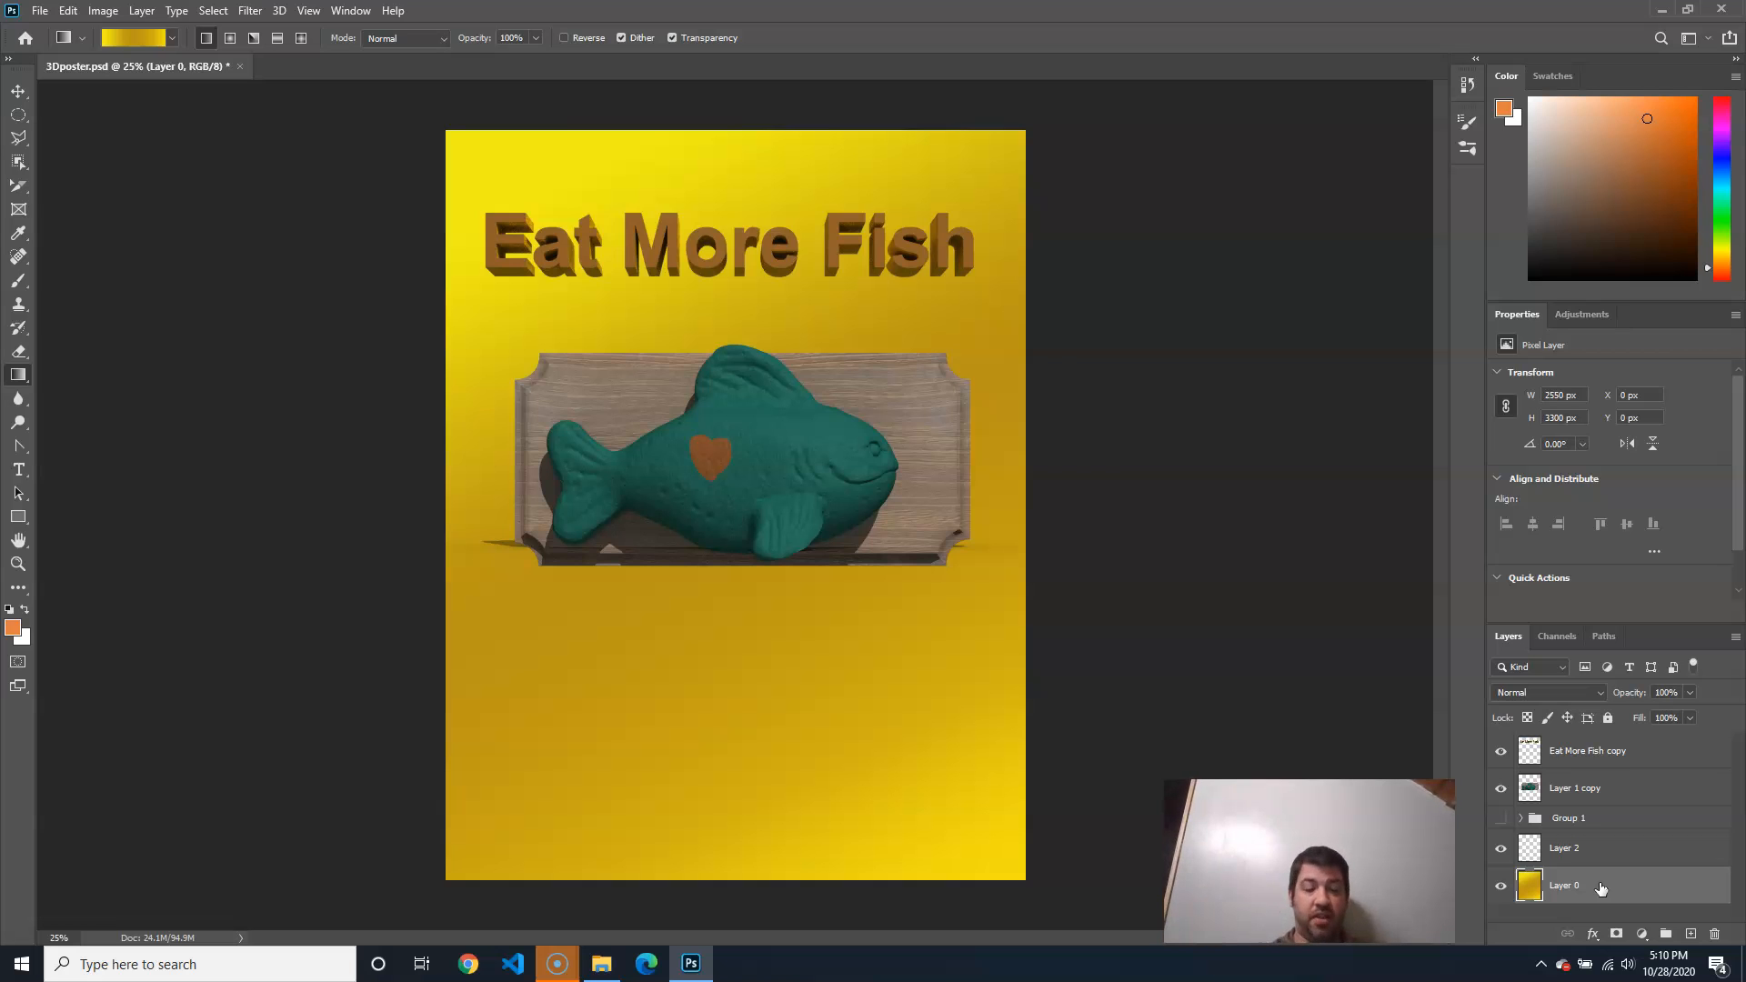
{"action": "key", "text": "ctrl+s"}
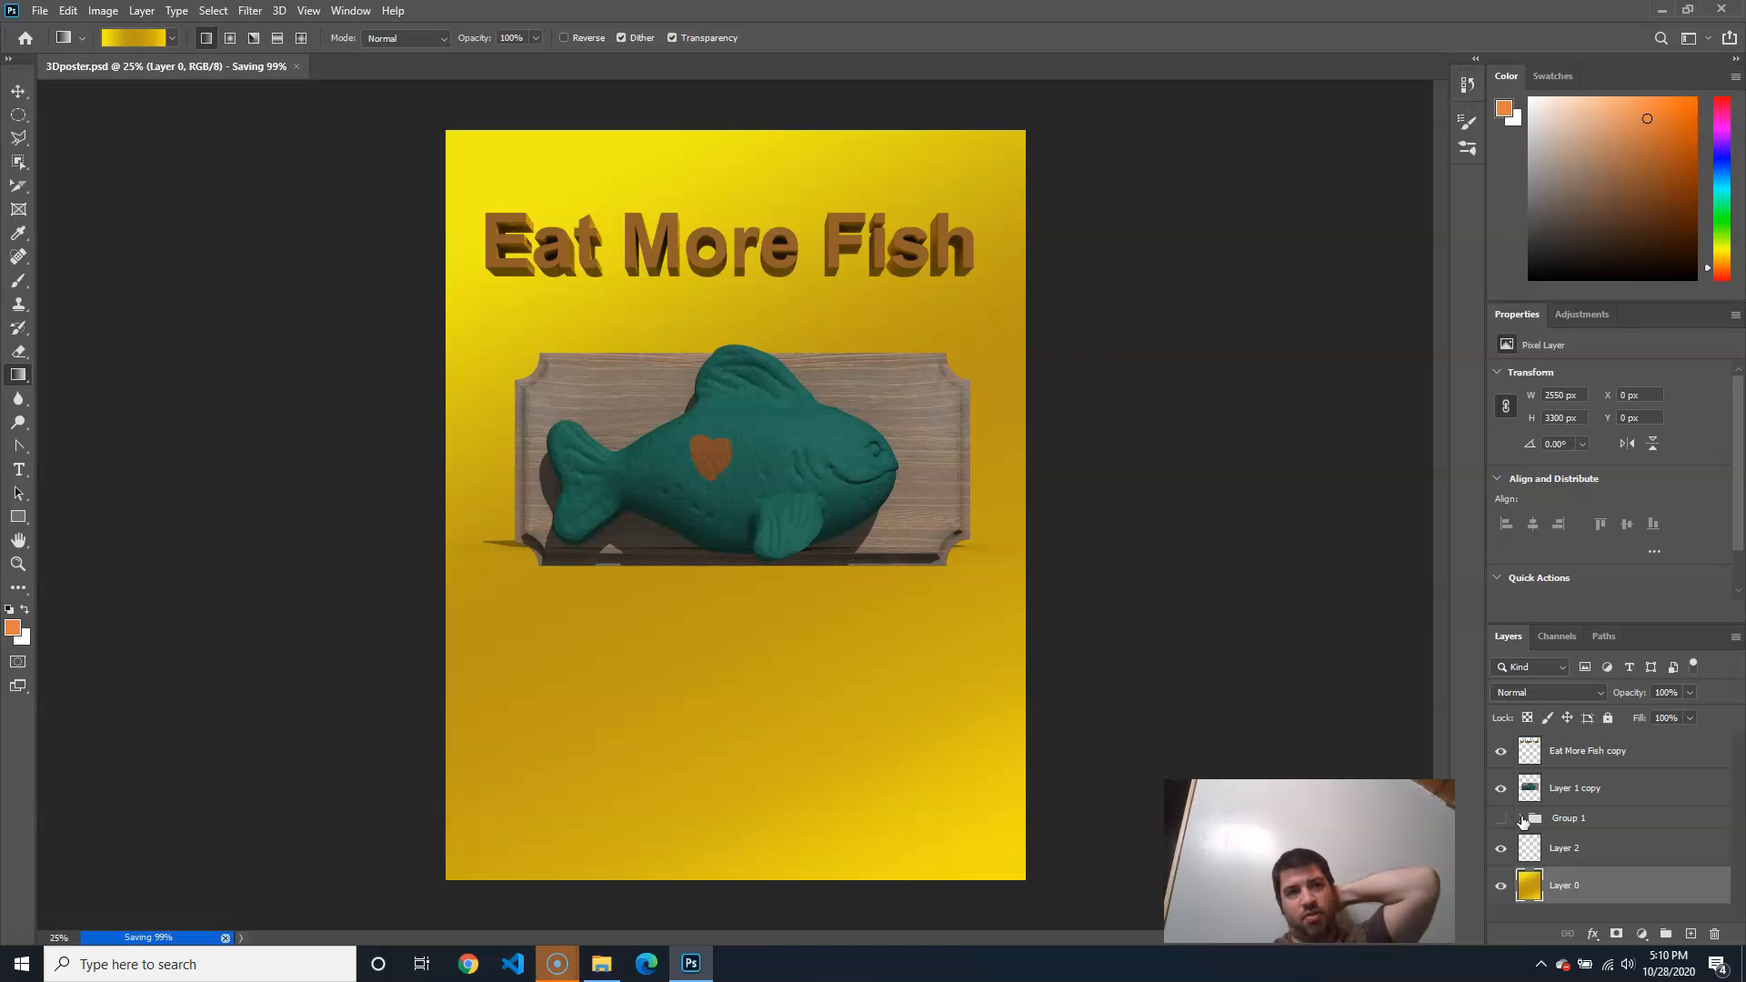
{"action": "left_click", "coordinate": [279, 10]}
{"action": "left_click", "coordinate": [678, 10]}
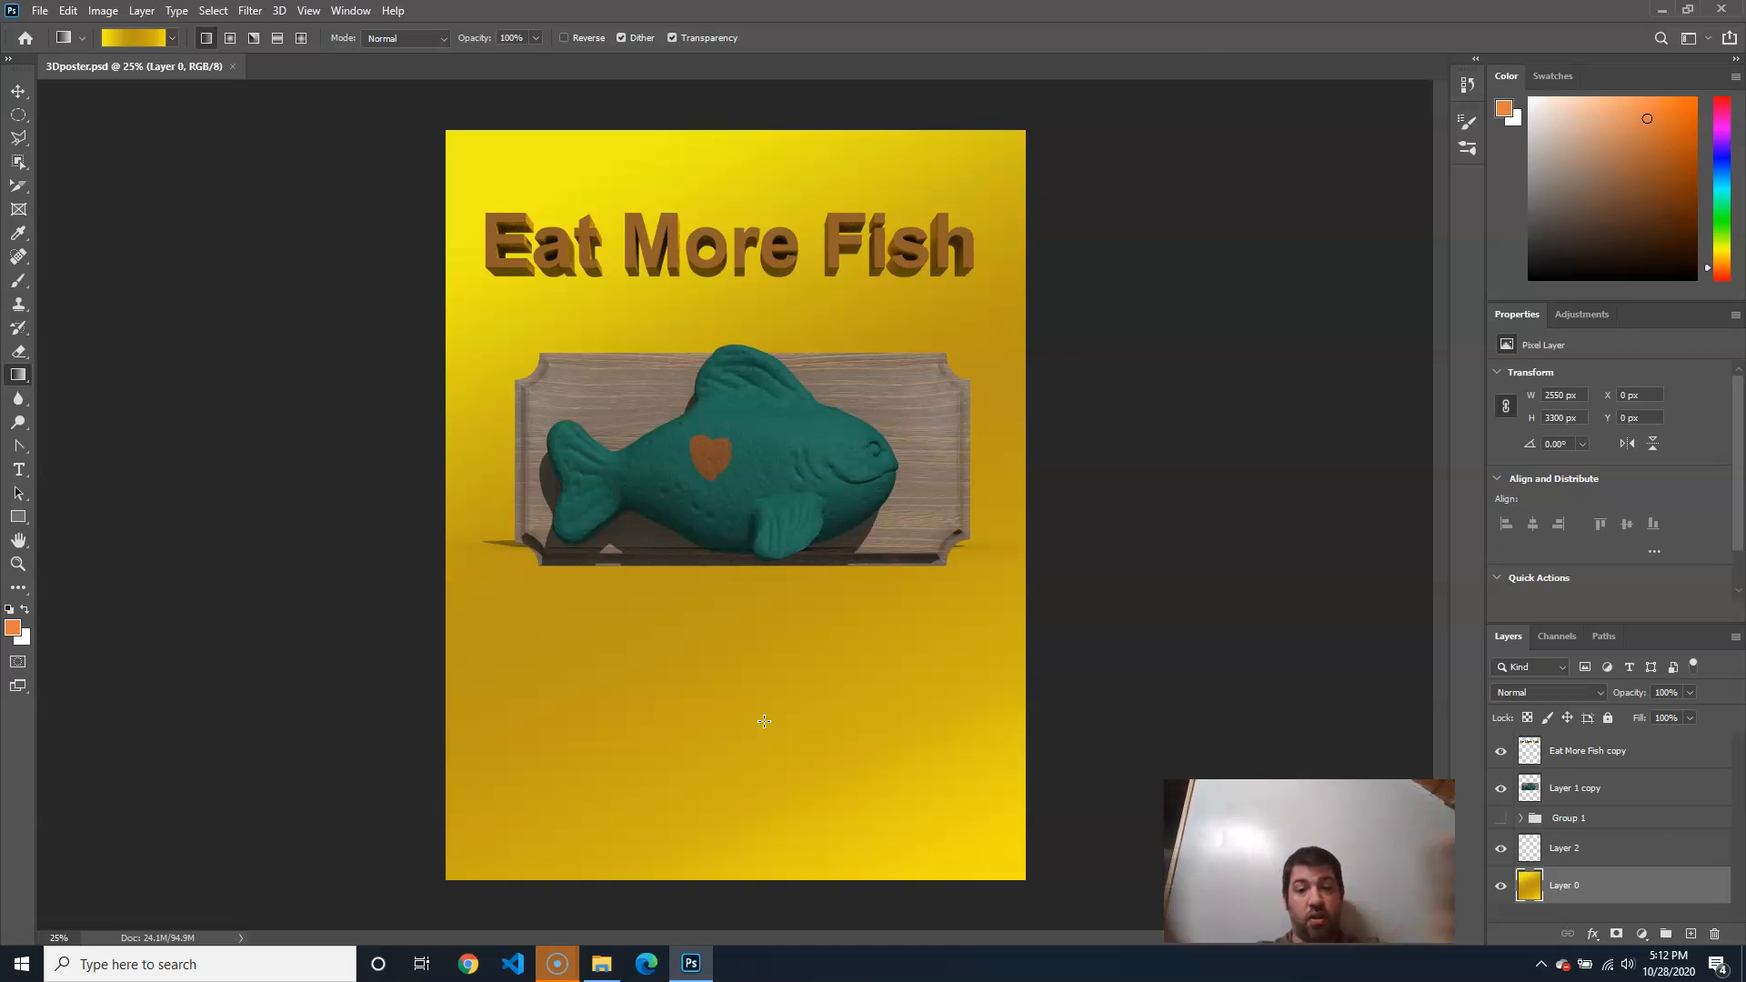
{"action": "left_click", "coordinate": [502, 804]}
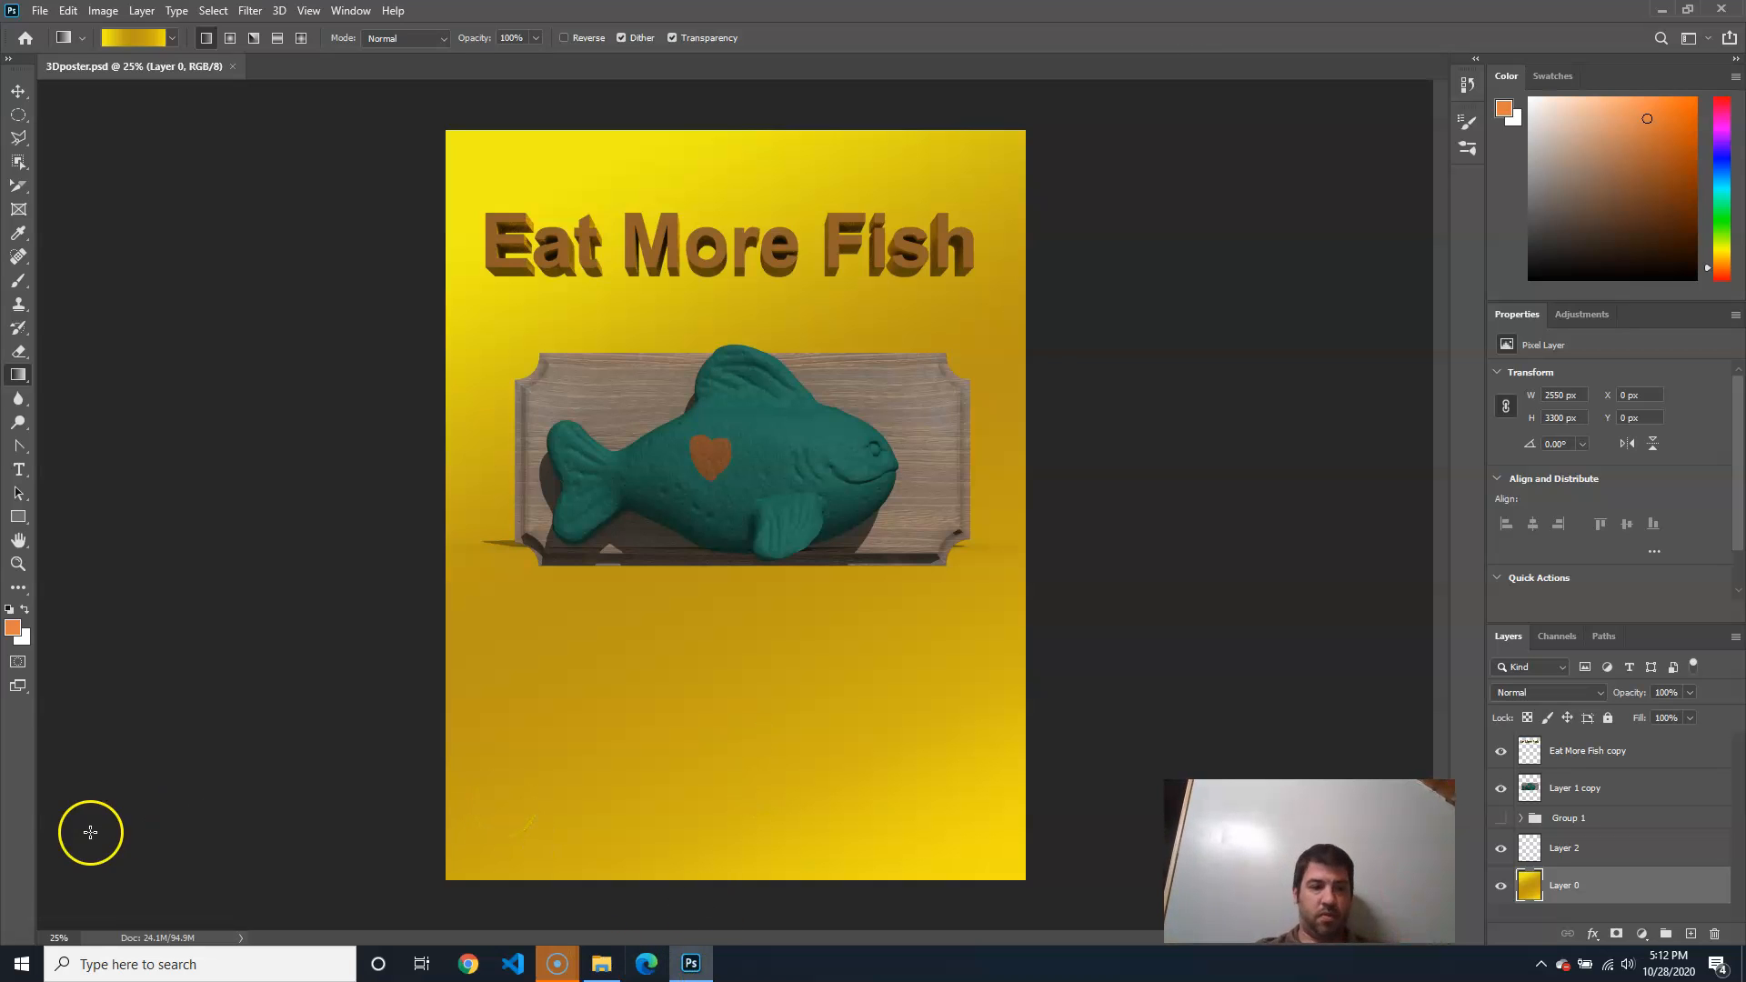